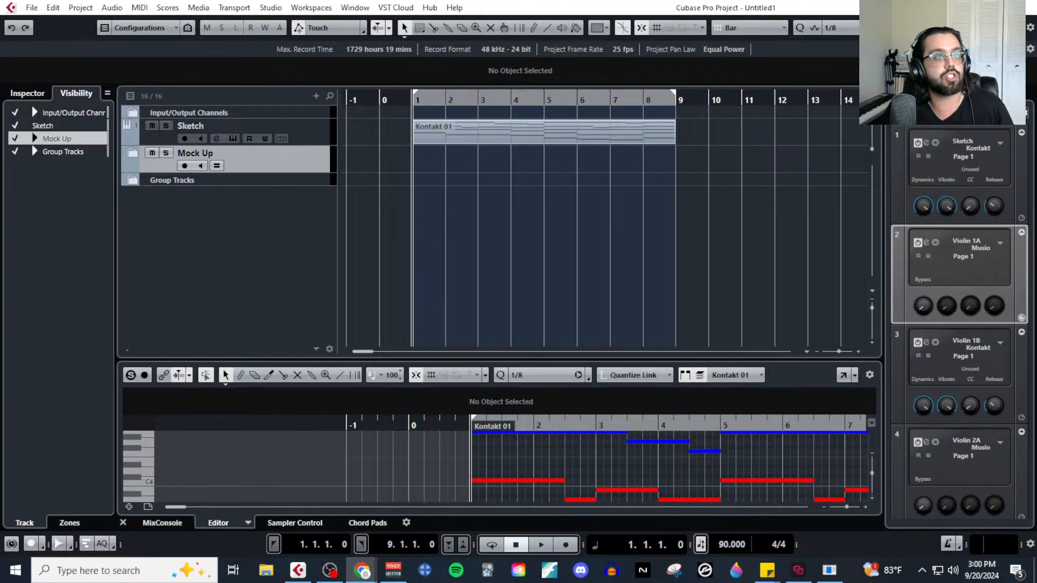
Open the Kontakt 01 part of the Sketch track in the Key Editor, review its colour-coded notes, and close the editor.
left_click(542, 137)
key("F2")
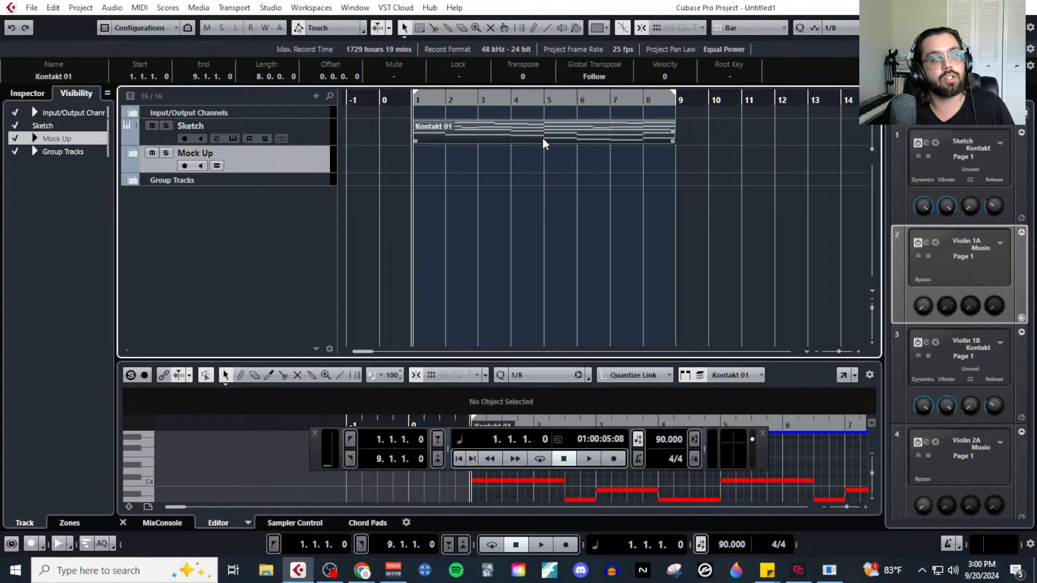
left_click(140, 8)
left_click(216, 21)
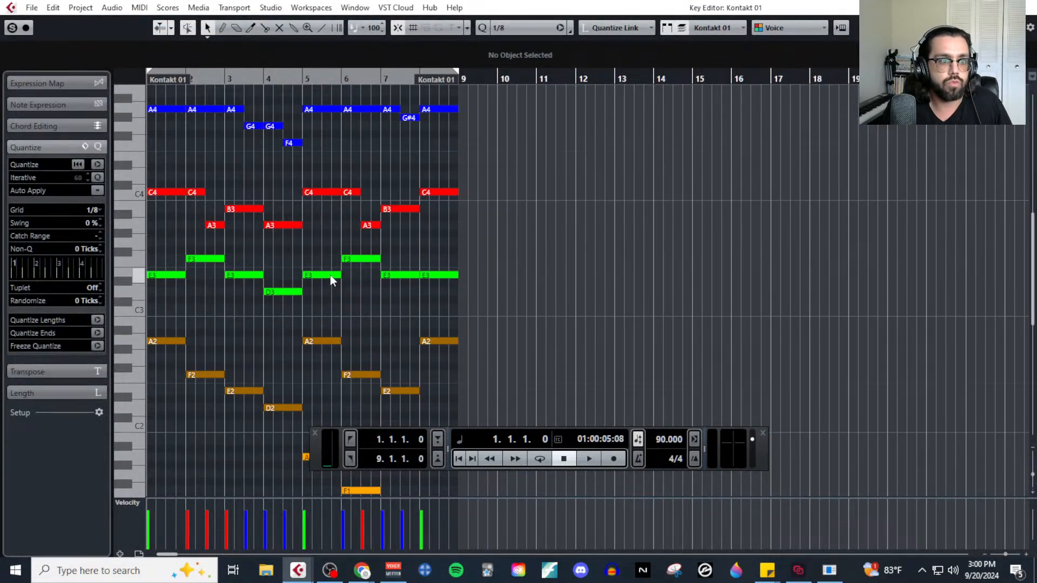
scroll(329, 275, "left", 2)
left_click(314, 433)
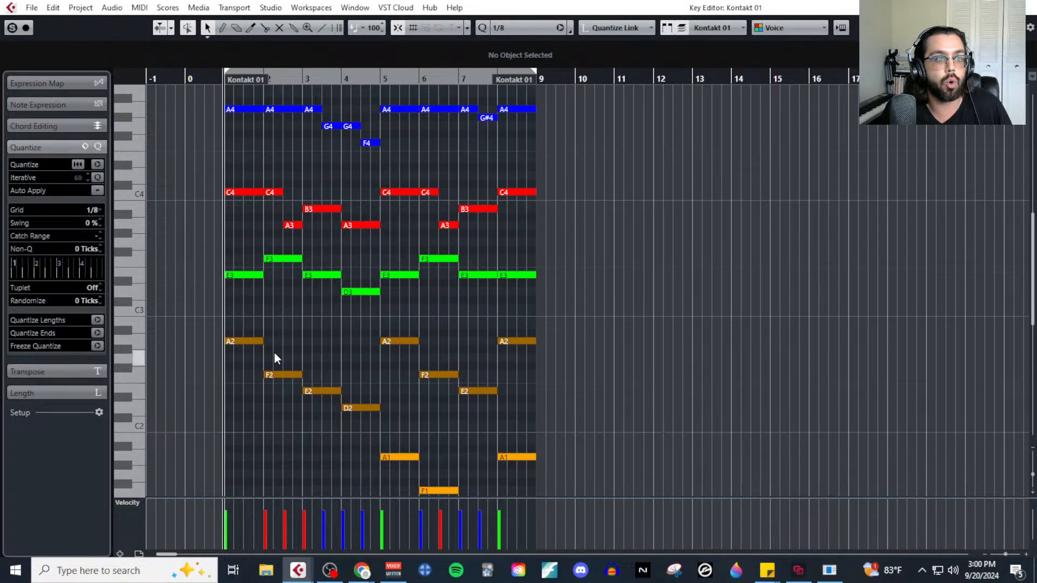
scroll(252, 354, "up", 1)
scroll(435, 429, "down", 2)
scroll(454, 435, "up", 3)
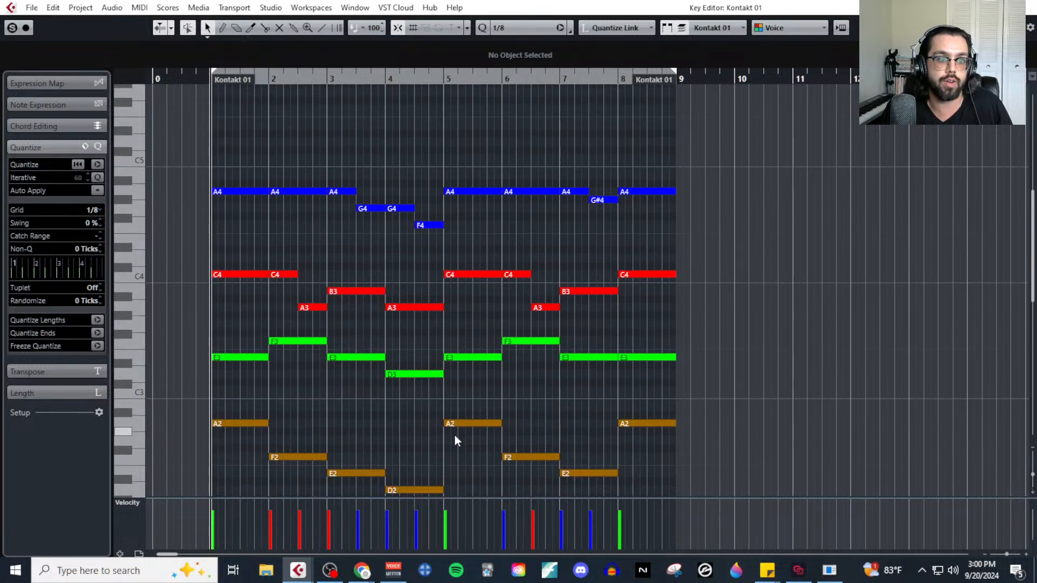
left_click(1024, 8)
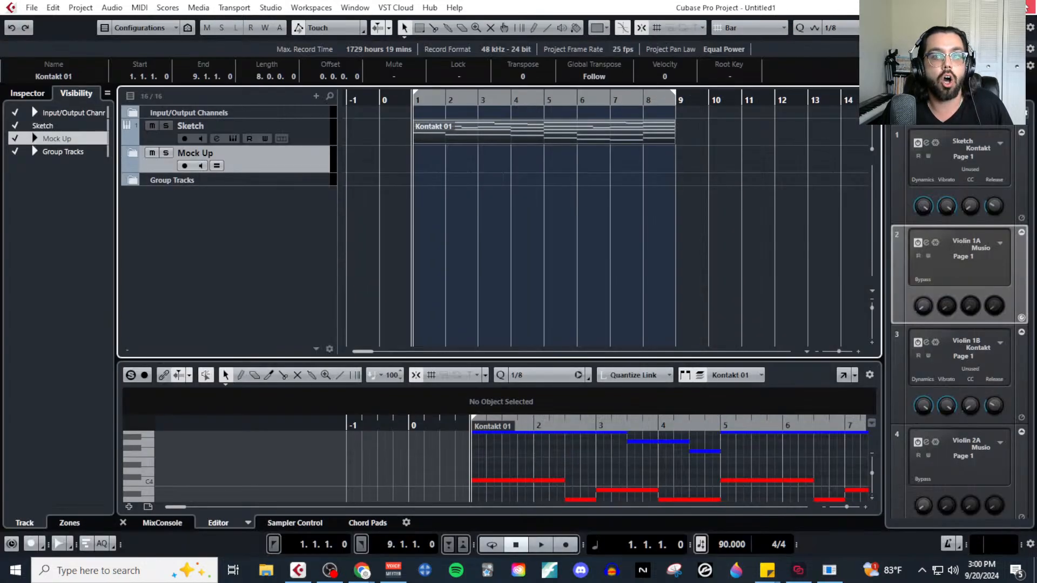
Check the Sketch track's Kontakt instrument and review the string tracks inside the Mock Up folder.
left_click(235, 138)
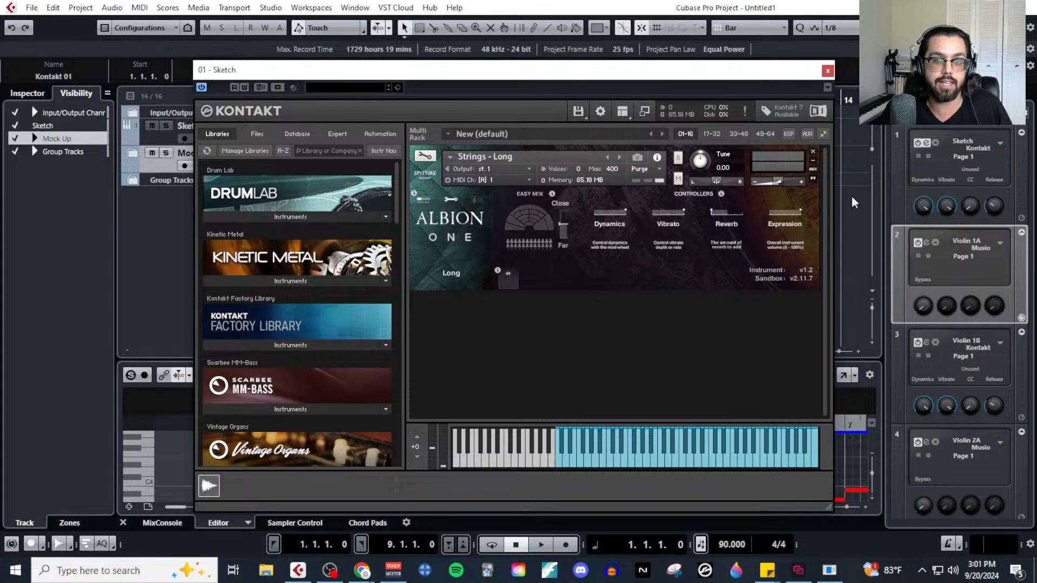
left_click(827, 71)
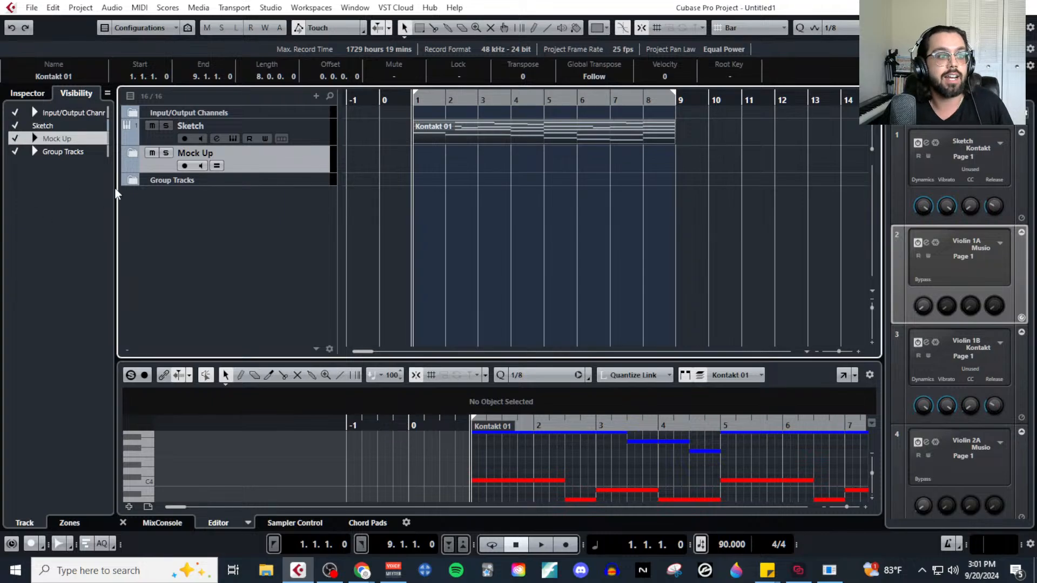
left_click(127, 154)
scroll(241, 237, "down", 3)
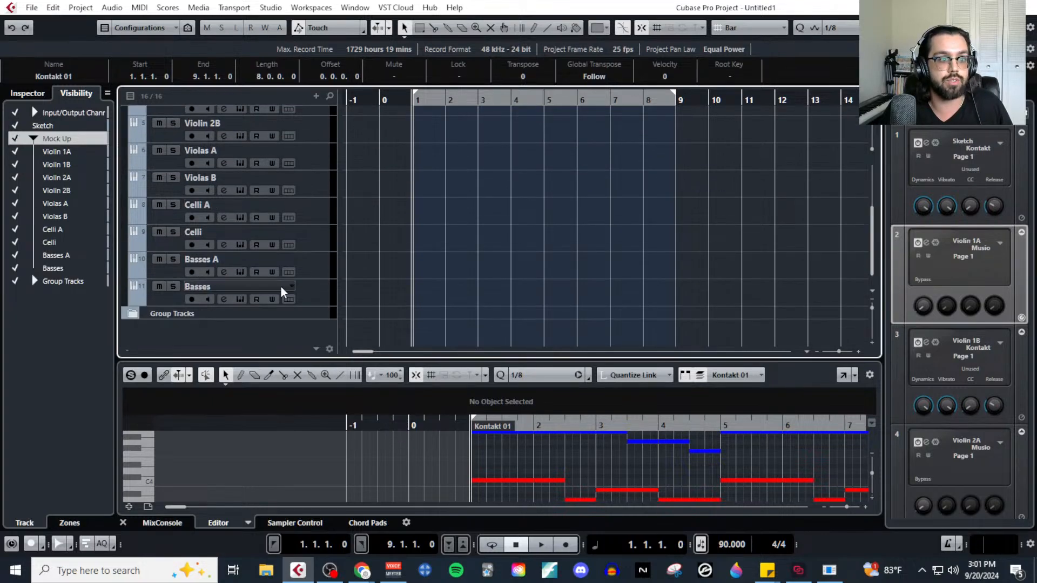
scroll(281, 287, "up", 3)
left_click(140, 154)
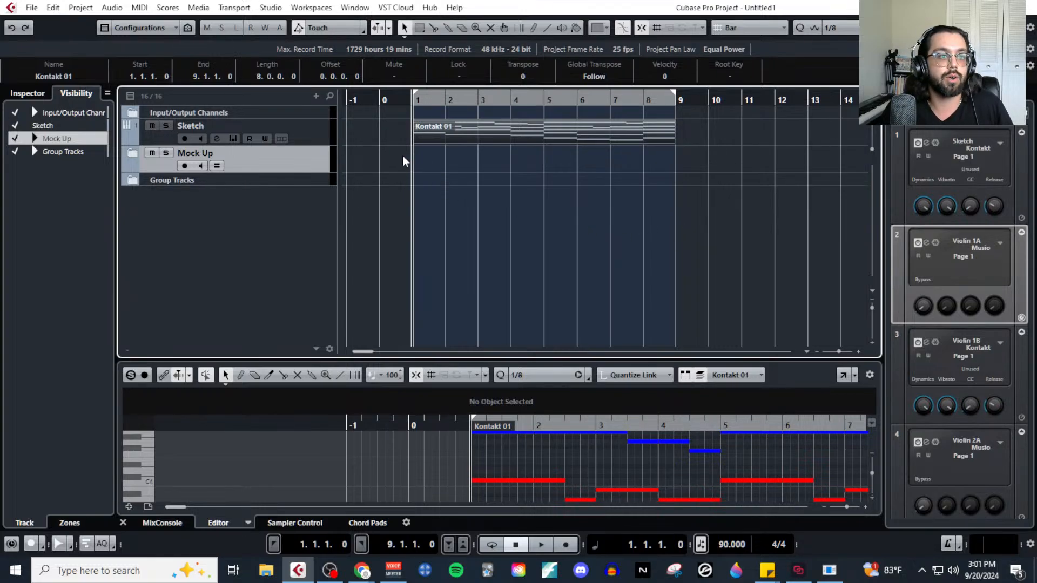
Select the Sketch track and view all voices of its Kontakt 01 part in the Key Editor.
key("Up")
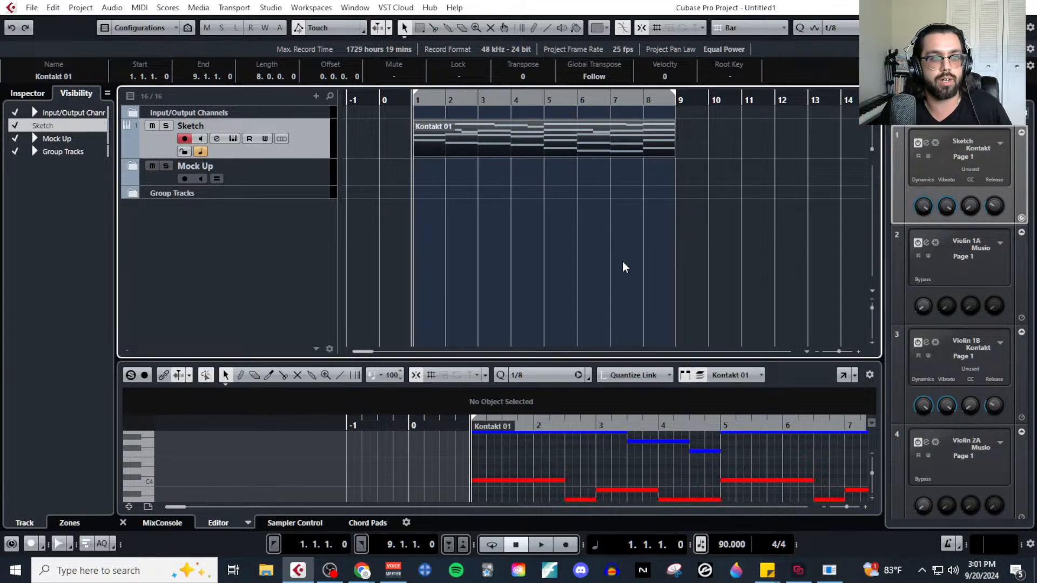
left_click(139, 7)
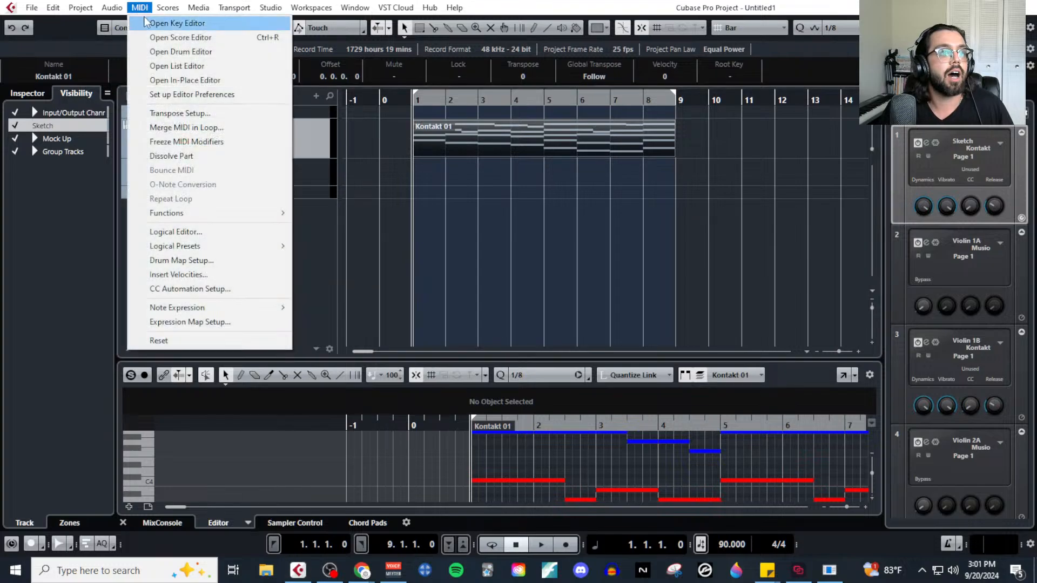
left_click(173, 19)
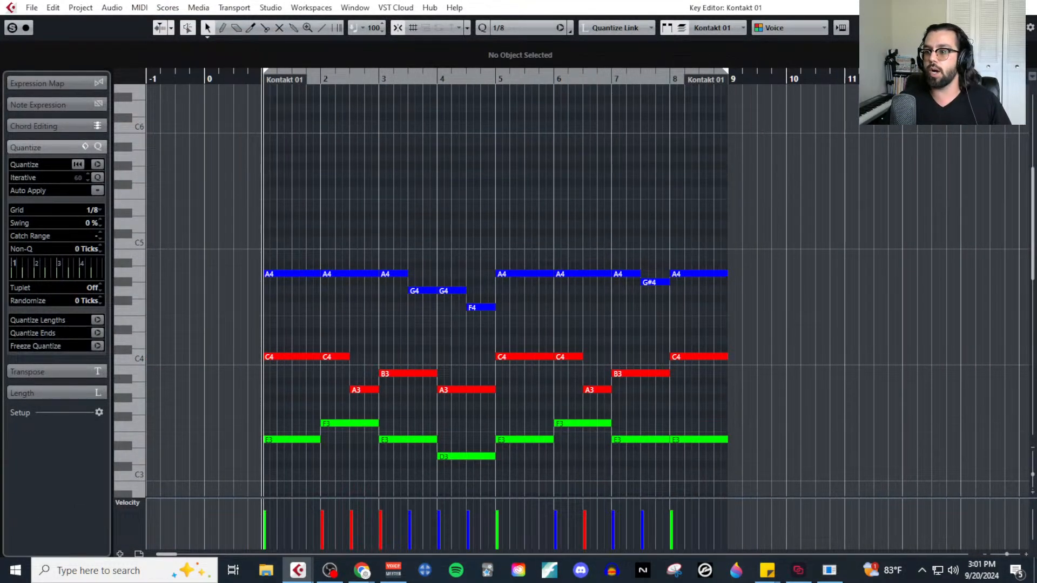
scroll(650, 412, "down", 3)
scroll(651, 406, "down", 3)
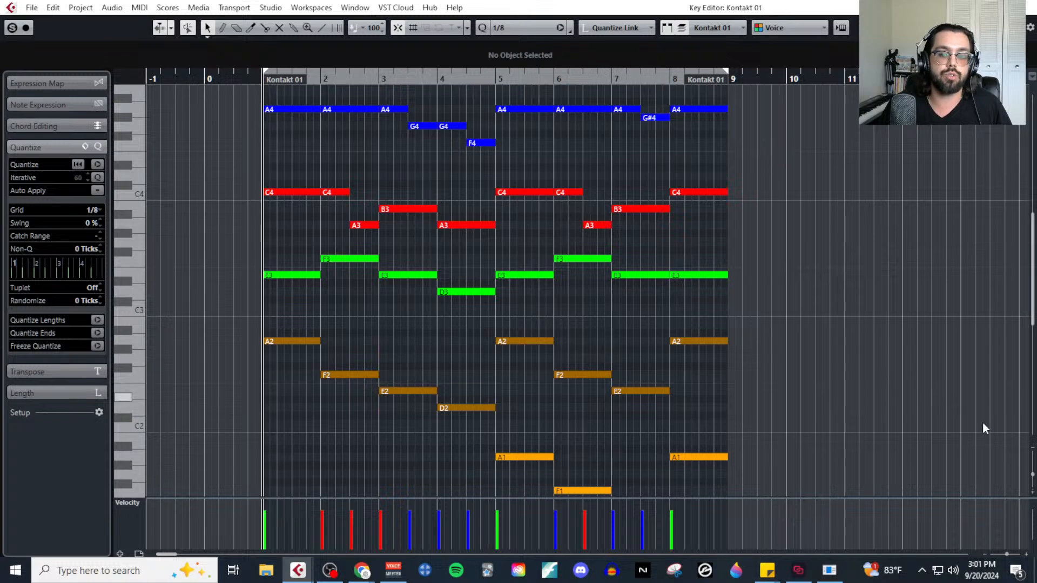
left_click_drag(1033, 474, 1032, 469)
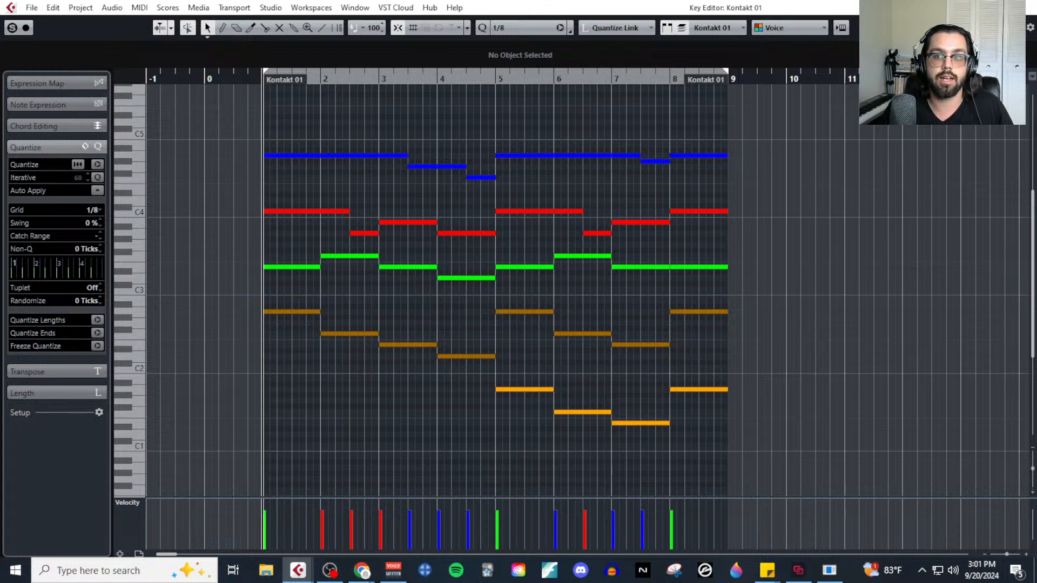
left_click(1030, 6)
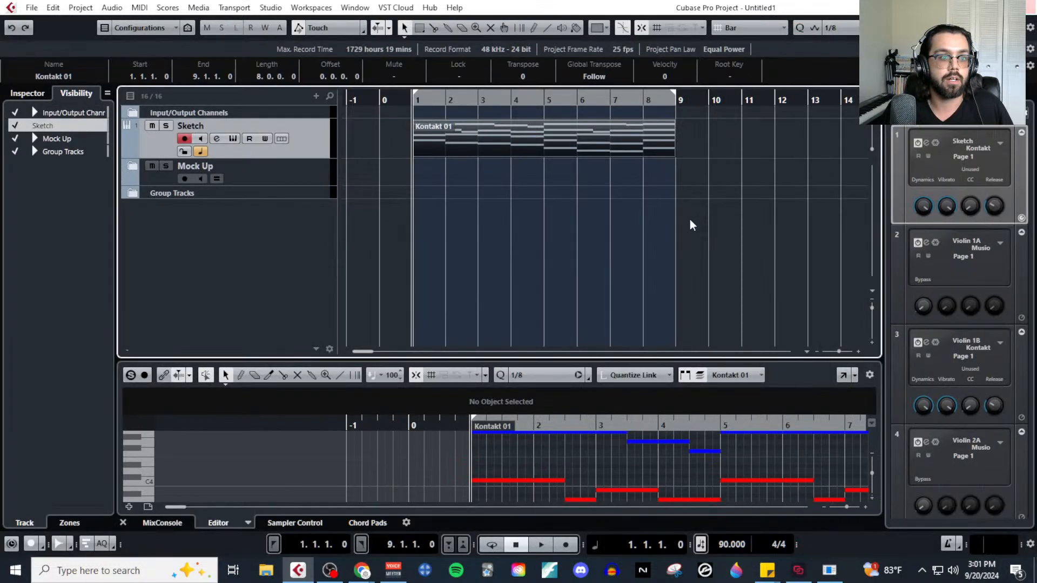
Enlarge the docked note editor and inspect the Albion One Strings - Long patch on the Sketch track.
left_click_drag(576, 360, 582, 167)
scroll(563, 352, "right", 5)
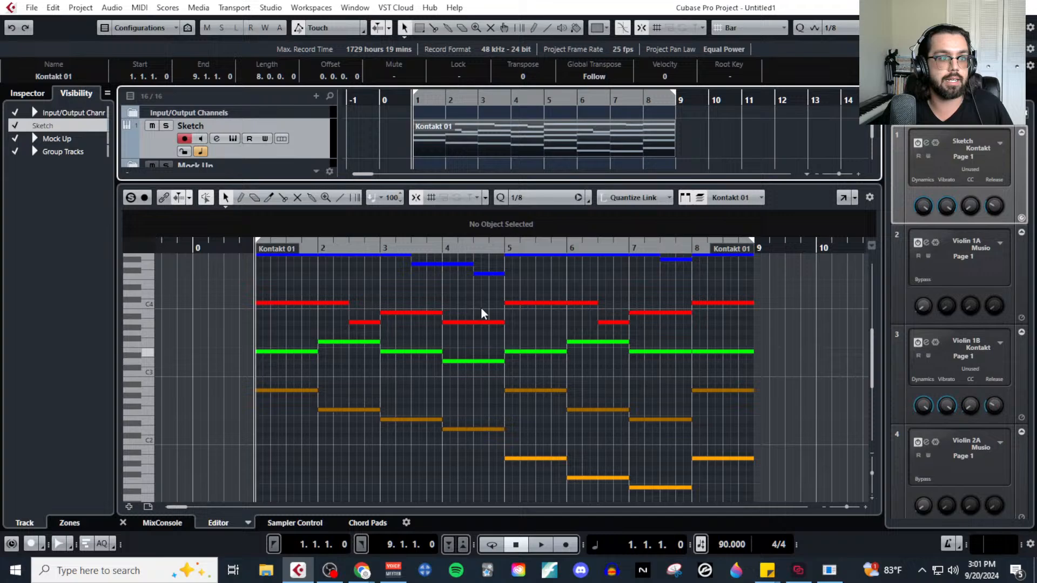
left_click(233, 138)
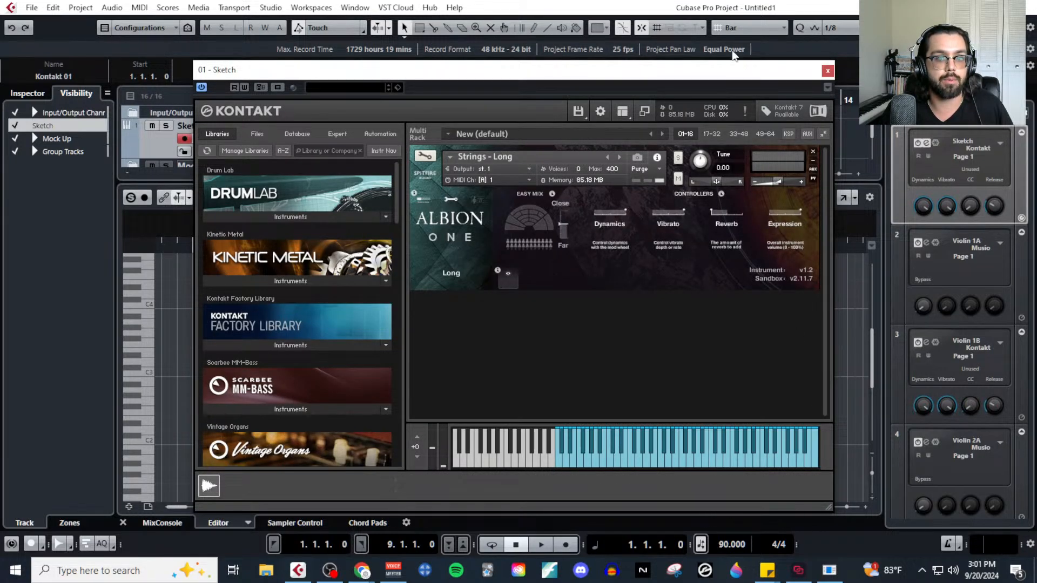
mouse_move(734, 71)
left_mouse_down()
mouse_move(662, 25)
mouse_move(609, 24)
left_mouse_up()
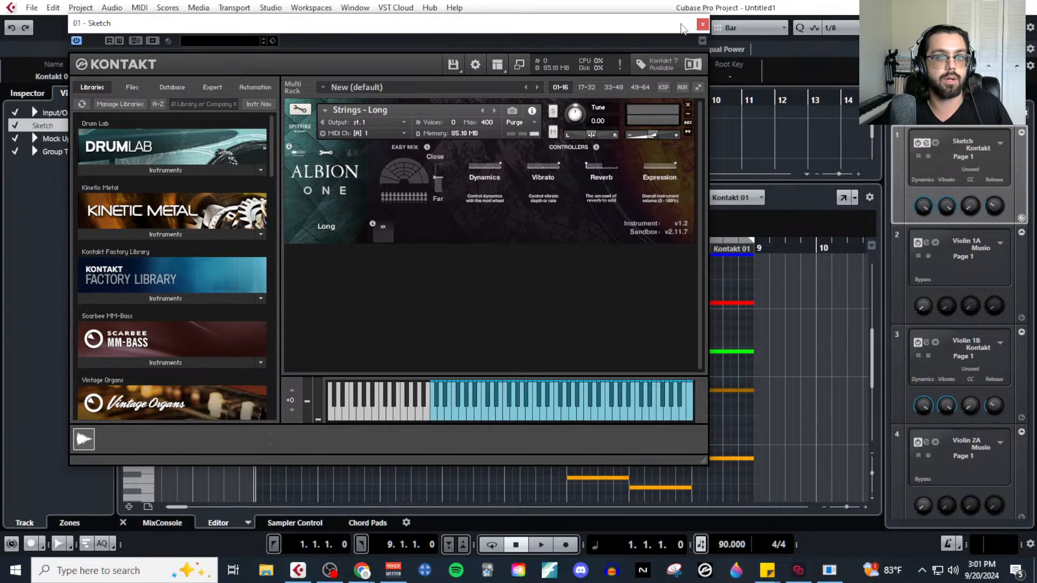
left_click_drag(671, 29, 562, 227)
left_click(599, 222)
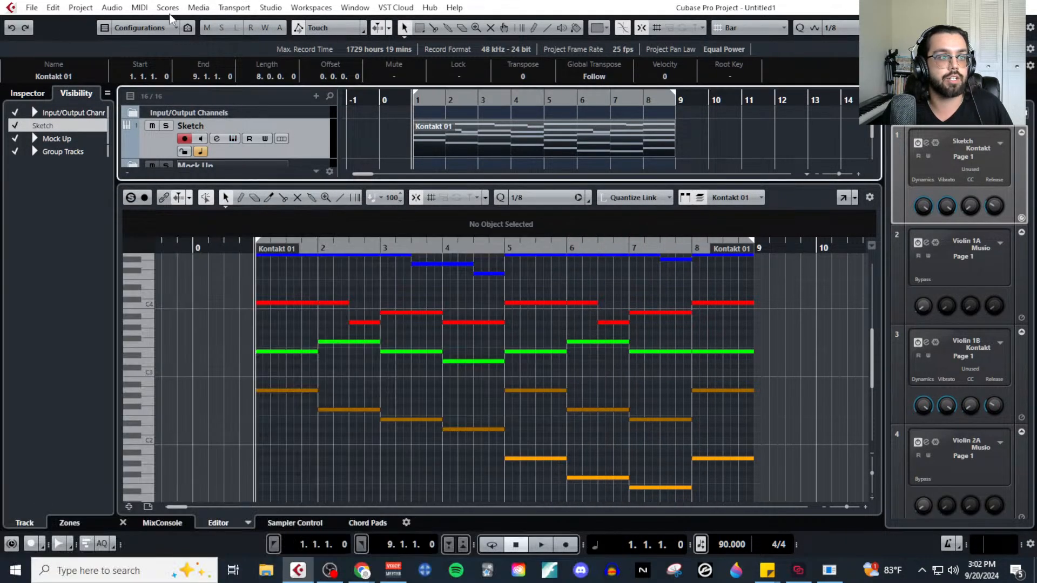
Play the Kontakt 01 part in the Key Editor, return the playhead to bar 1, and close the editor.
left_click(139, 7)
left_click(160, 17)
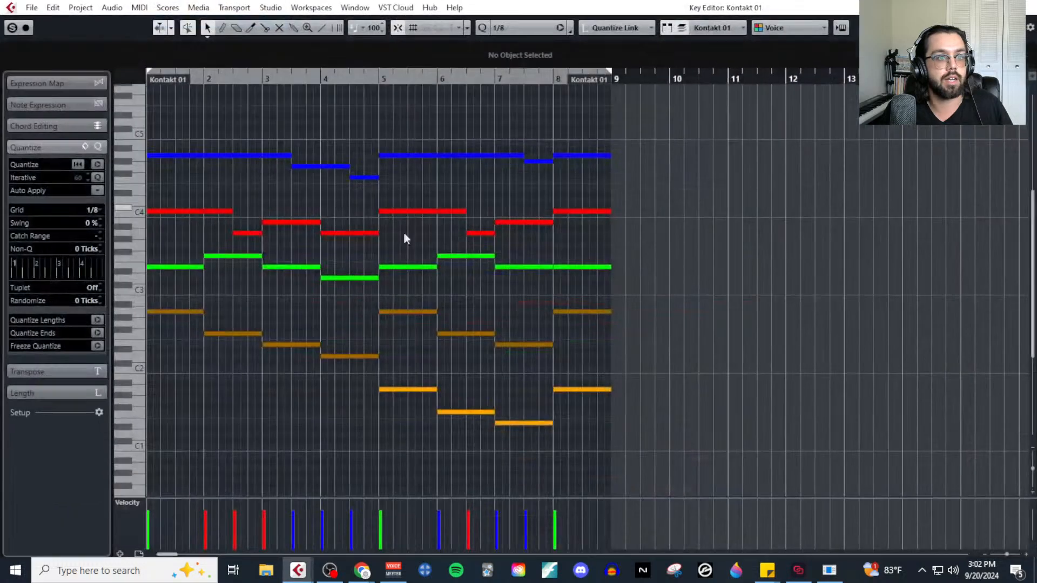
key("space")
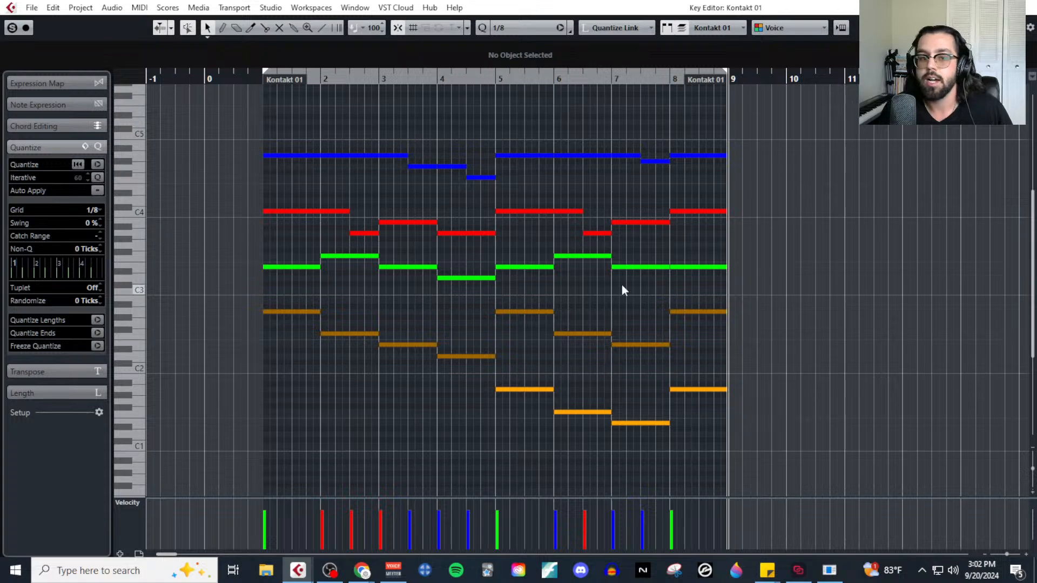
left_click(256, 82)
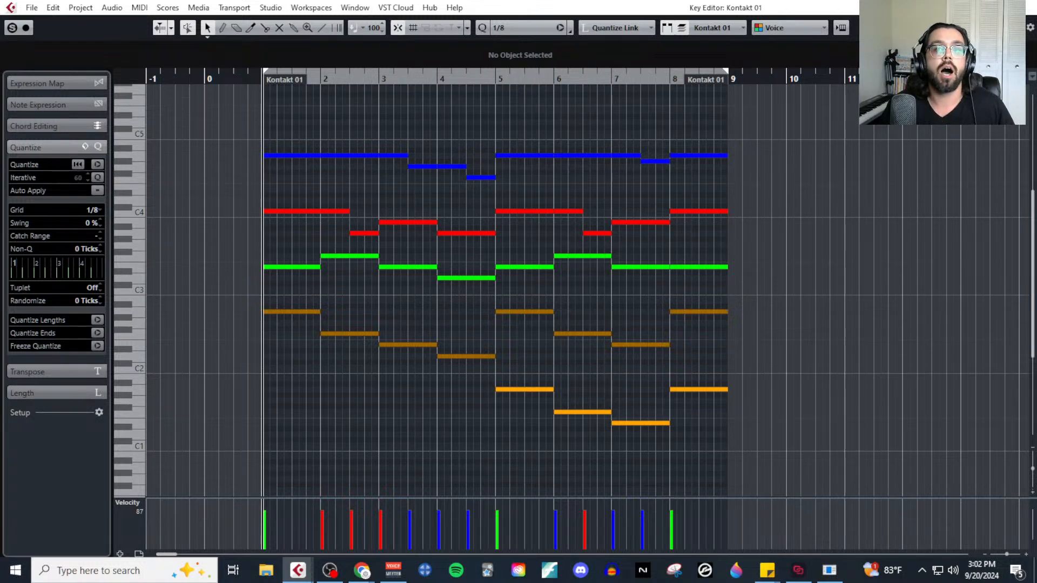
left_click(1027, 8)
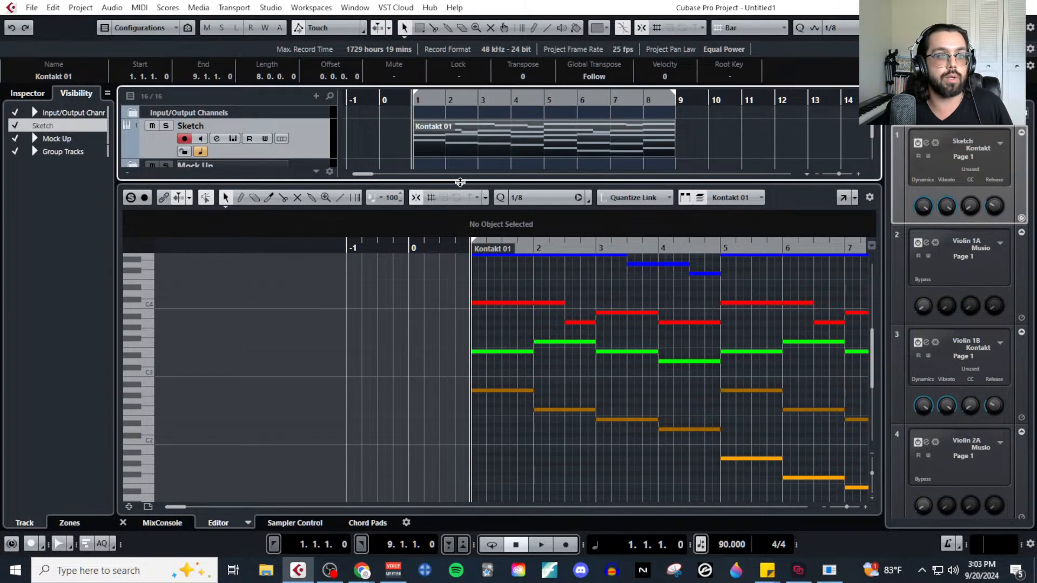
Shrink the docked note editor, zoom the arrangement out horizontally, and expand the Mock Up folder to review its tracks.
left_click_drag(222, 193, 223, 402)
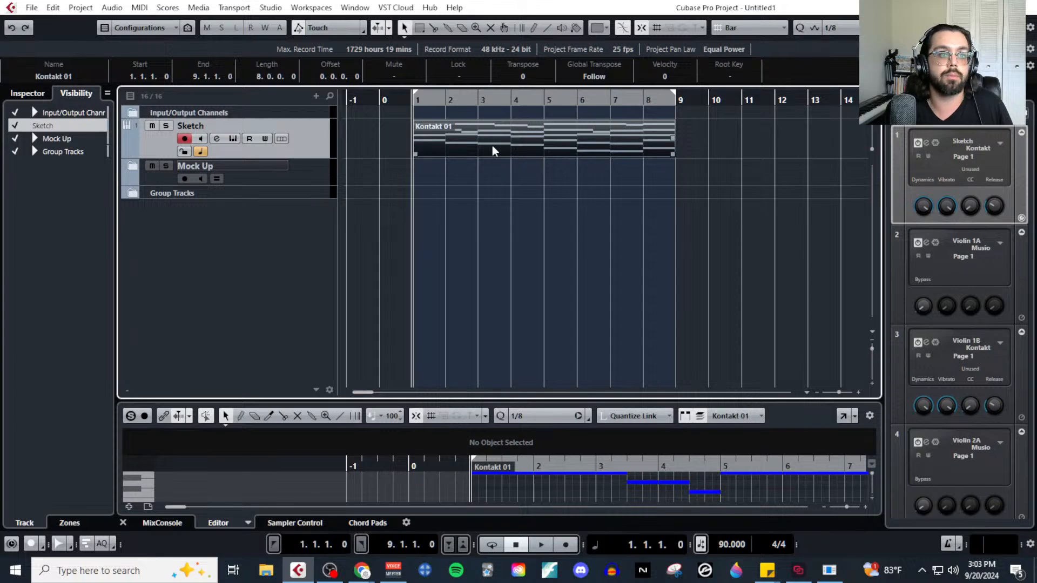
key("g")
left_click(134, 167)
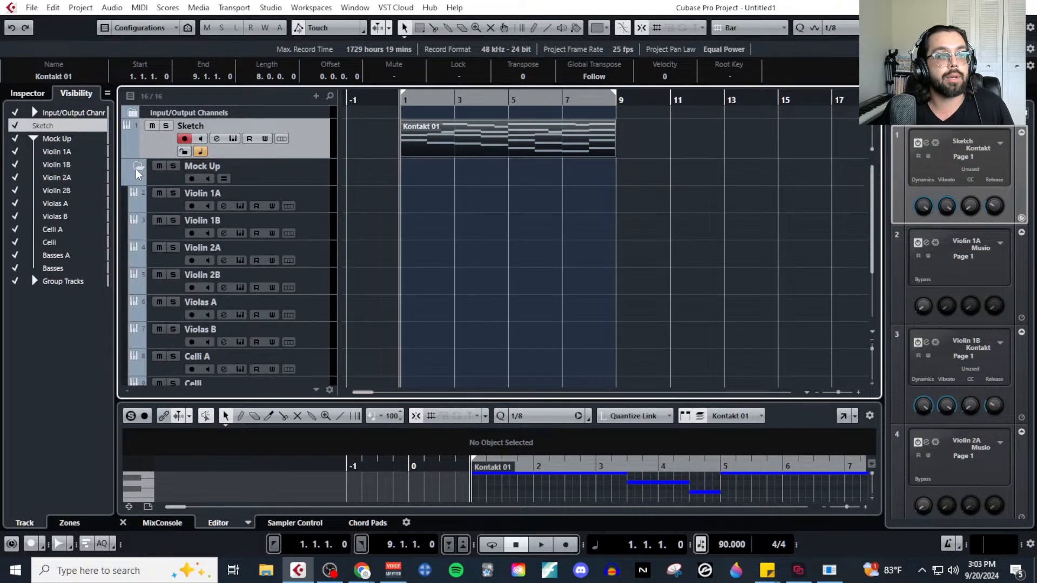
left_click(326, 205)
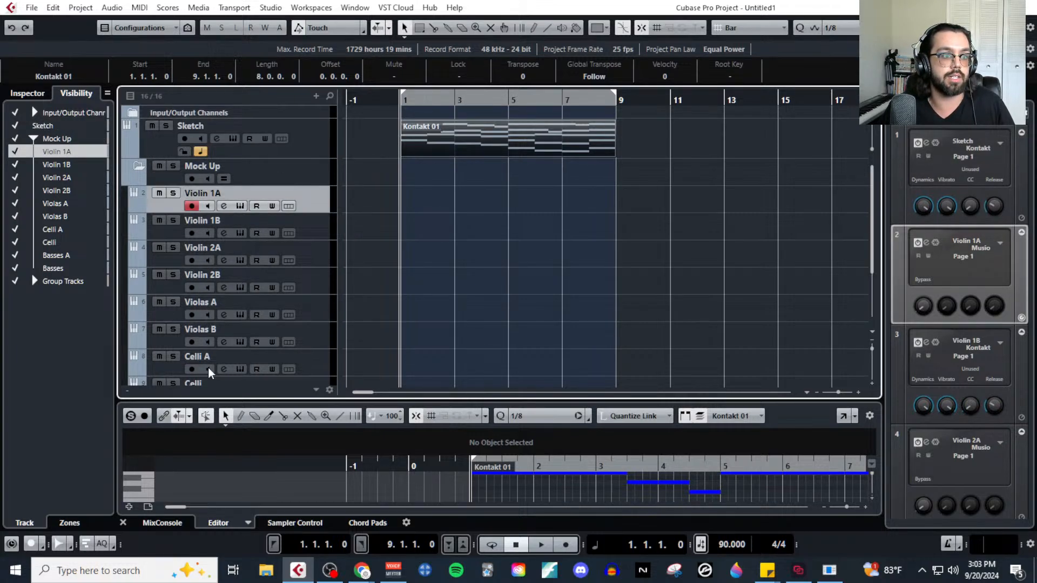
scroll(209, 362, "down", 4)
scroll(240, 308, "up", 4)
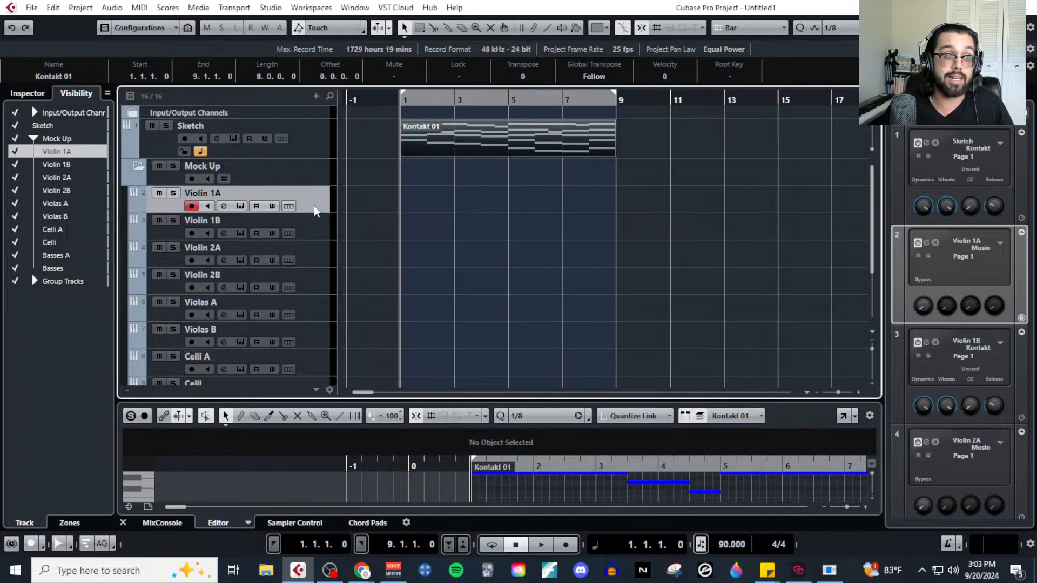
Select the Sketch track and look at its Kontakt Strings - Long instrument again.
left_click(319, 147)
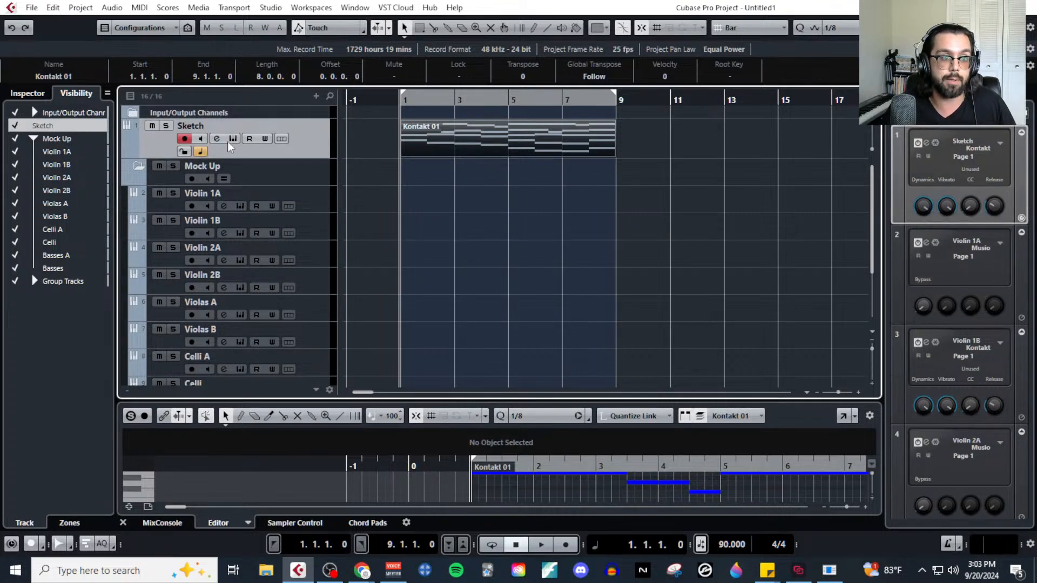
left_click(229, 140)
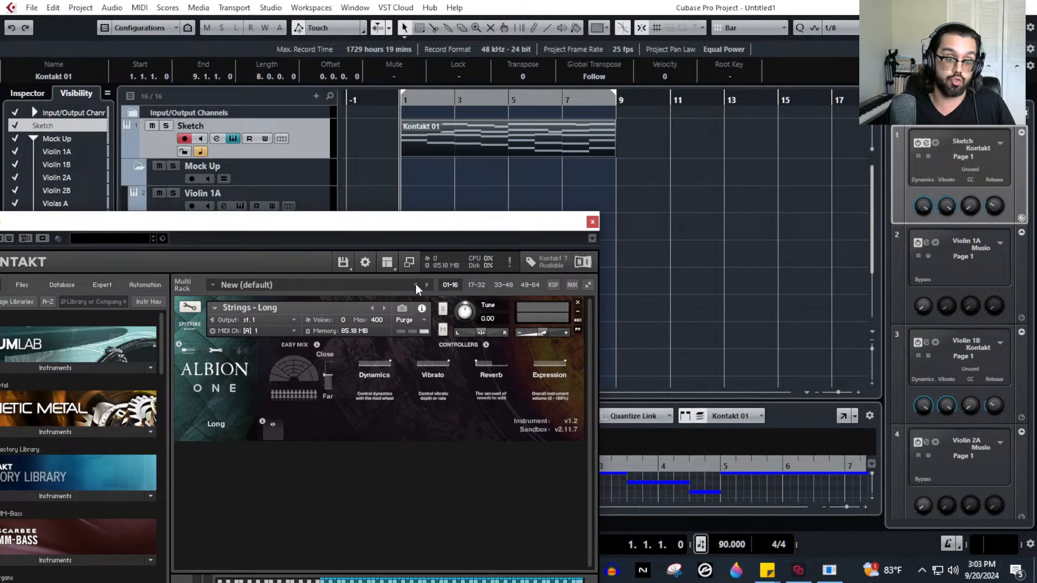
left_click(593, 221)
Select the Violin 1A and 1B tracks and inspect the Violin 1A track's Musio Violins I Keyswitch instrument.
scroll(329, 194, "down", 1)
left_click(326, 147)
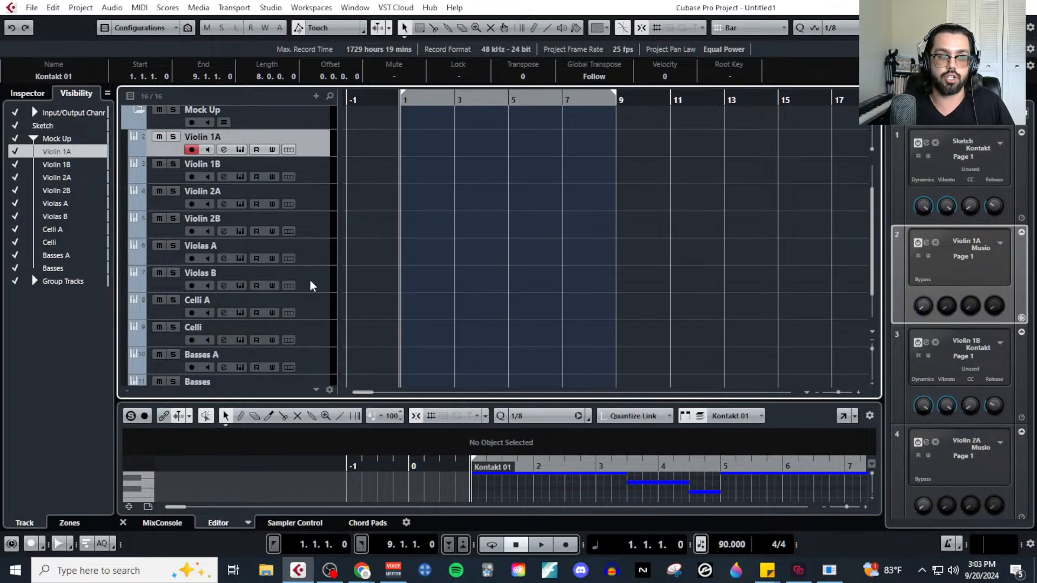
left_click(322, 170, "ctrl")
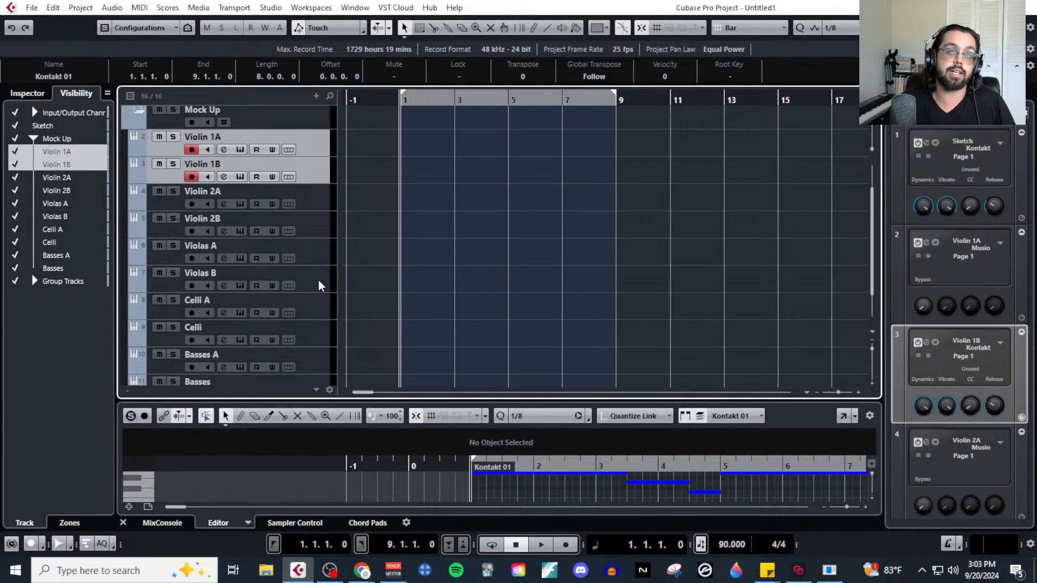
left_click(240, 149)
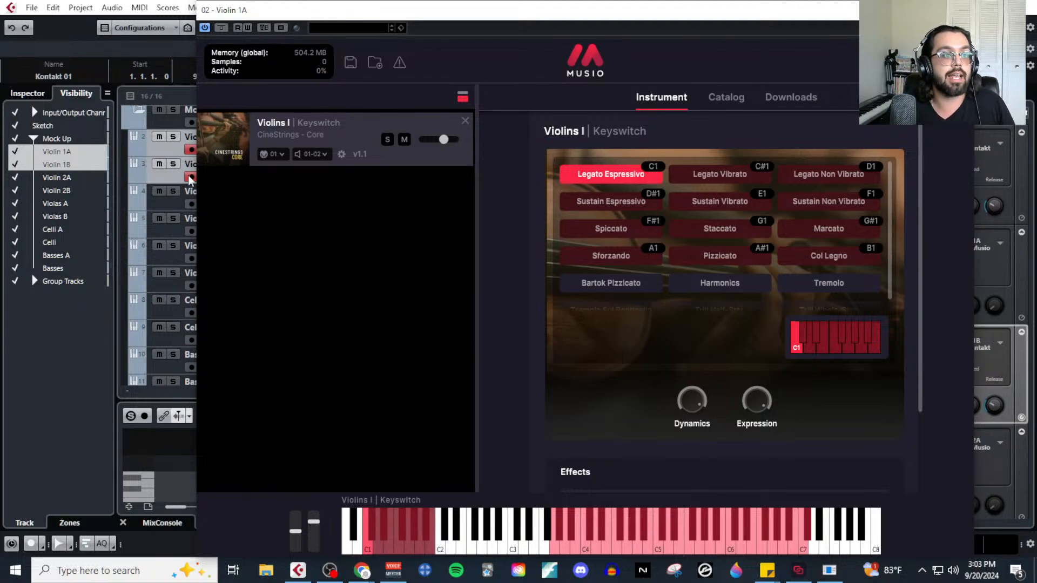
left_click(171, 148)
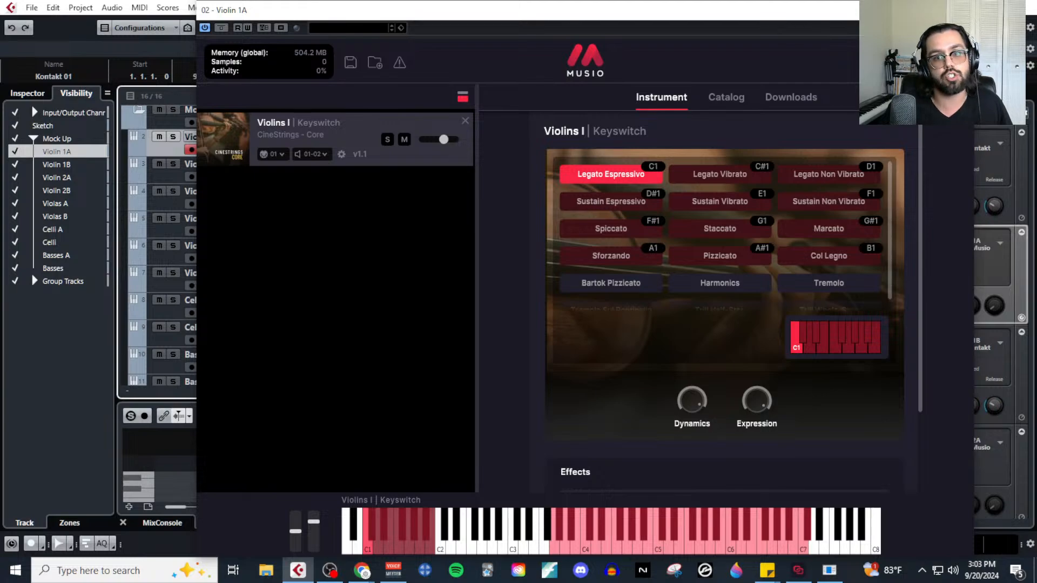
left_click(967, 11)
Select the Violin 1B track and inspect its Kontakt Albion One instrument.
left_click(279, 176)
left_click(238, 177)
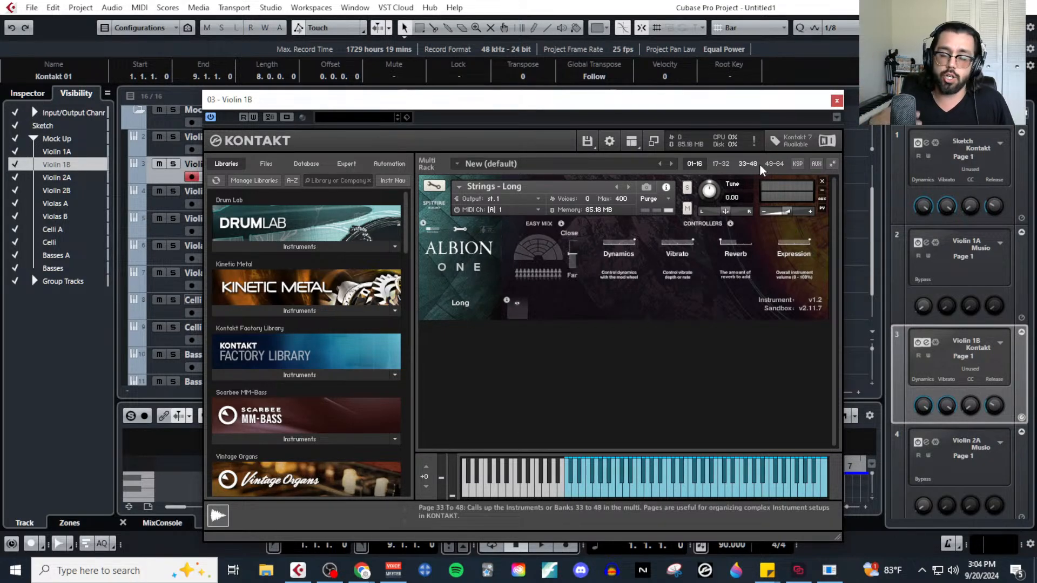
left_click(836, 101)
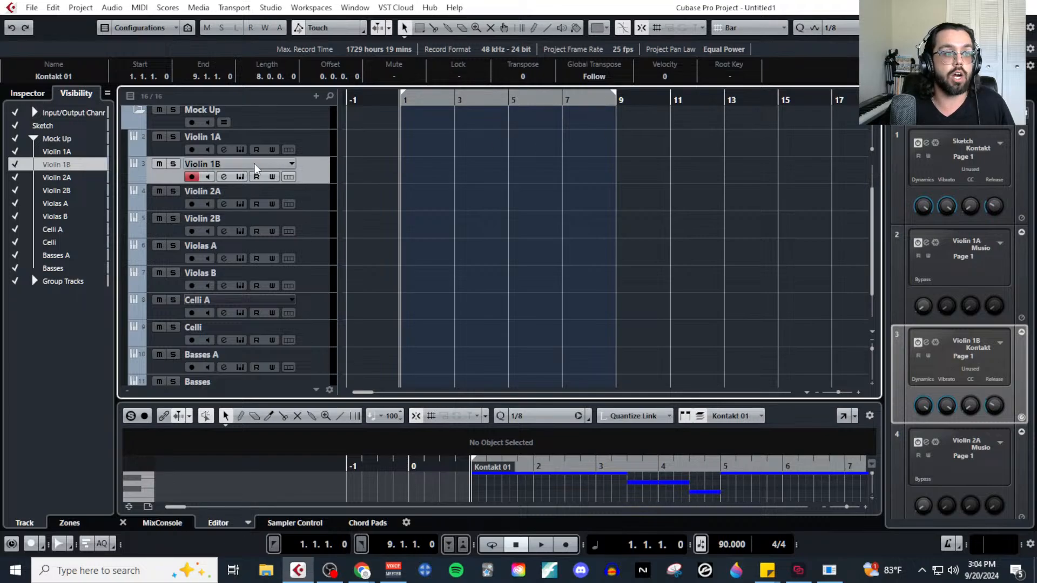
Open the Violin 1A track's Musio instrument, browse the full library catalog, and return to the instrument view before closing it.
left_click(241, 150)
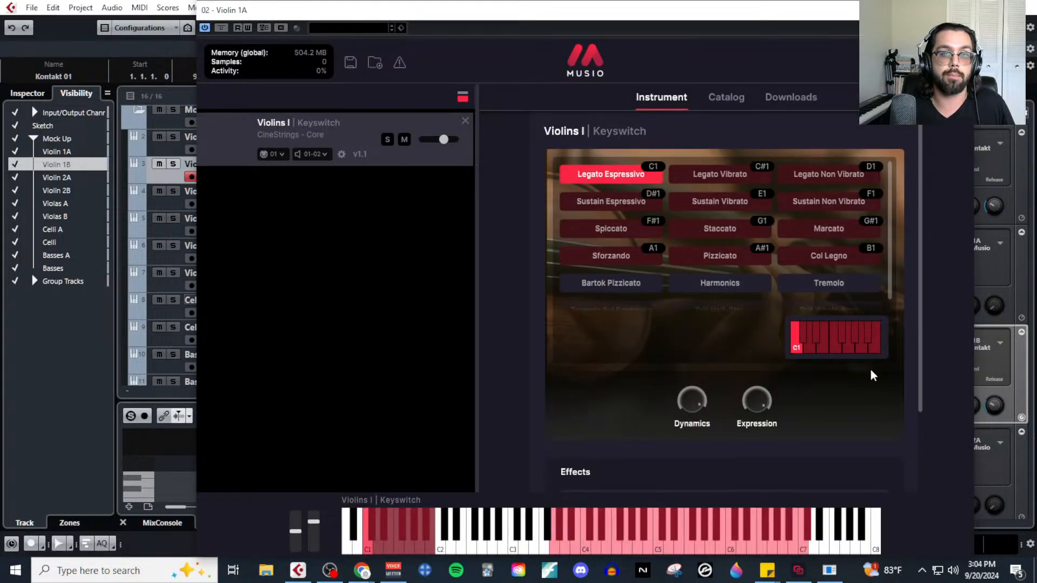
left_click(721, 99)
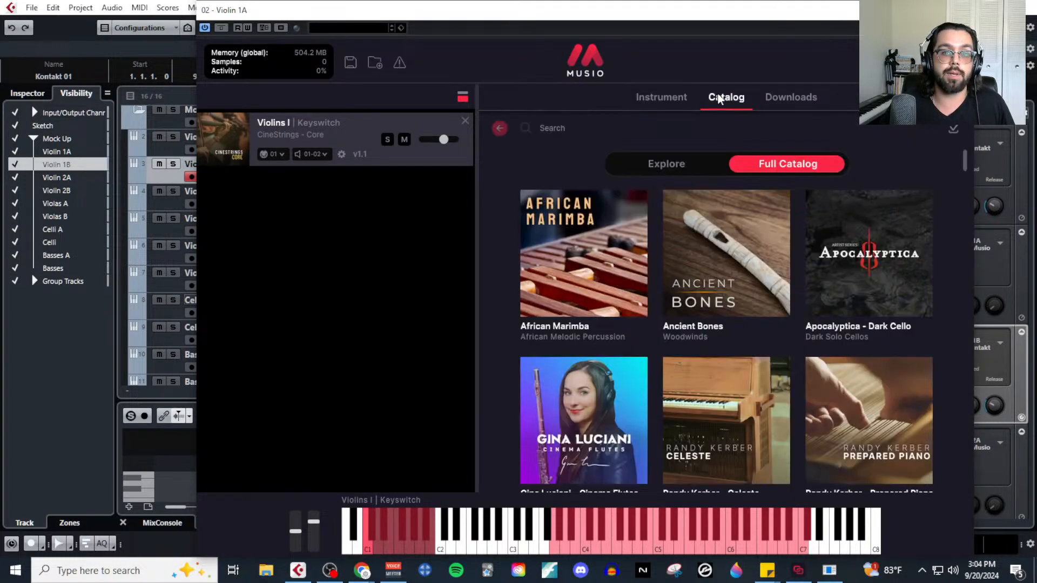
scroll(760, 382, "down", 5)
scroll(761, 383, "down", 15)
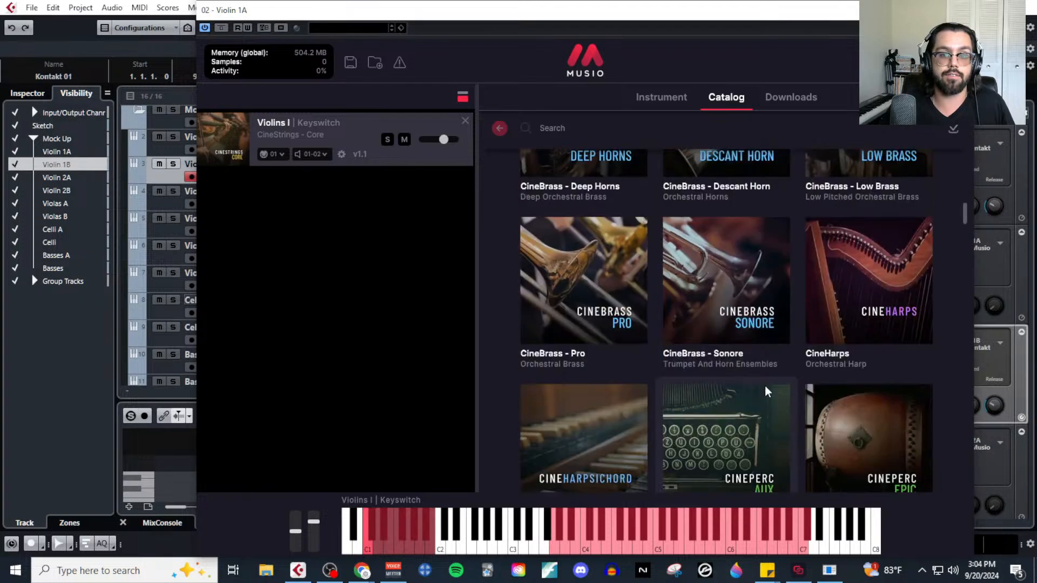
scroll(764, 386, "down", 10)
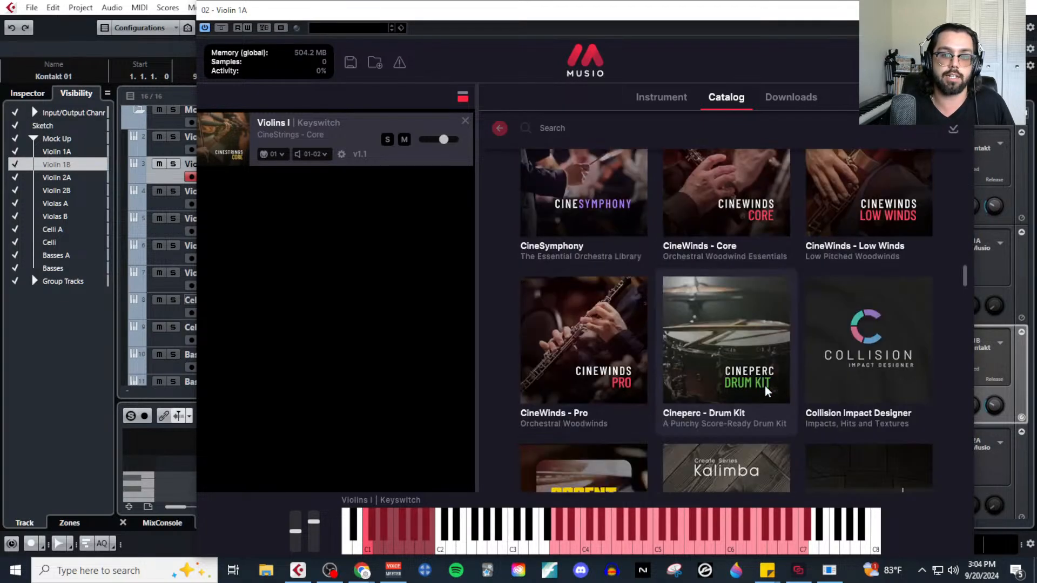
scroll(765, 386, "down", 12)
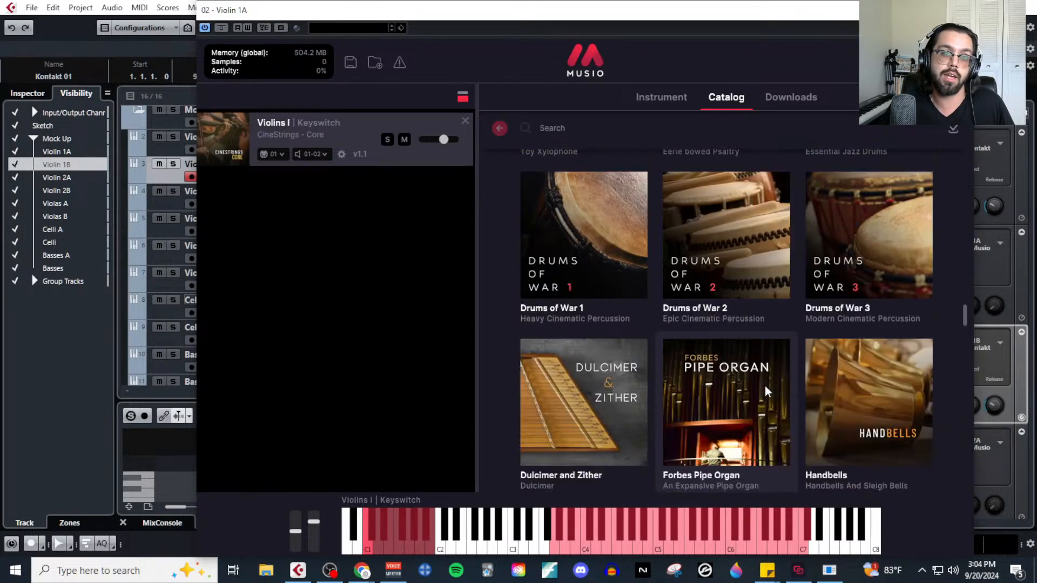
scroll(764, 385, "down", 15)
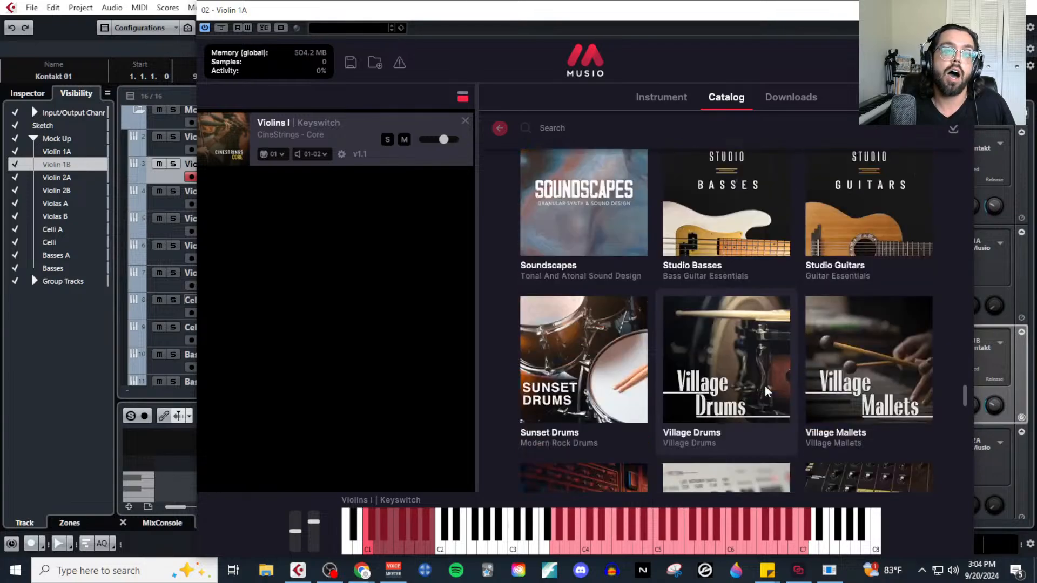
scroll(764, 385, "down", 5)
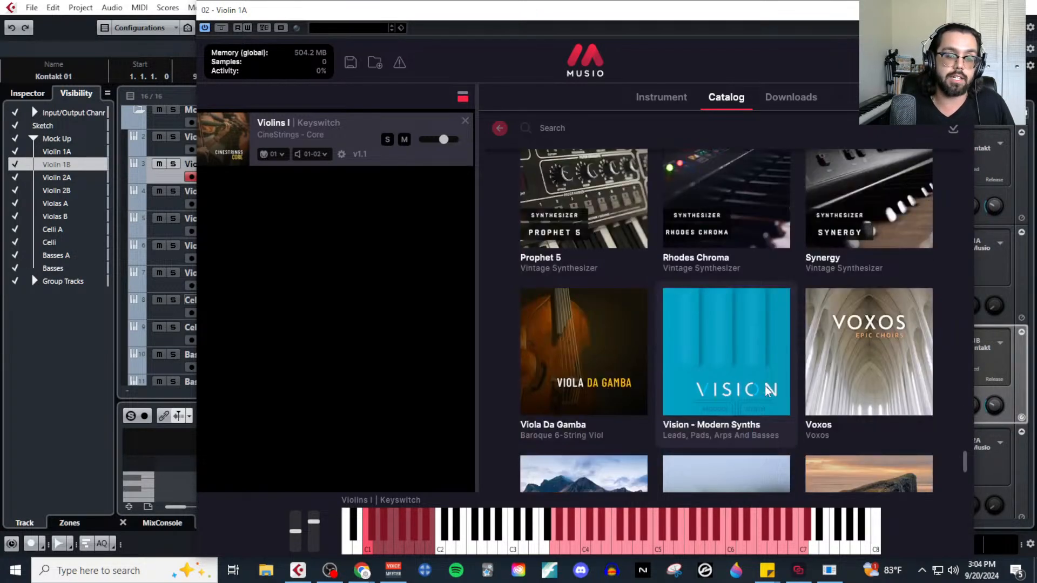
scroll(767, 390, "down", 4)
scroll(764, 385, "up", 20)
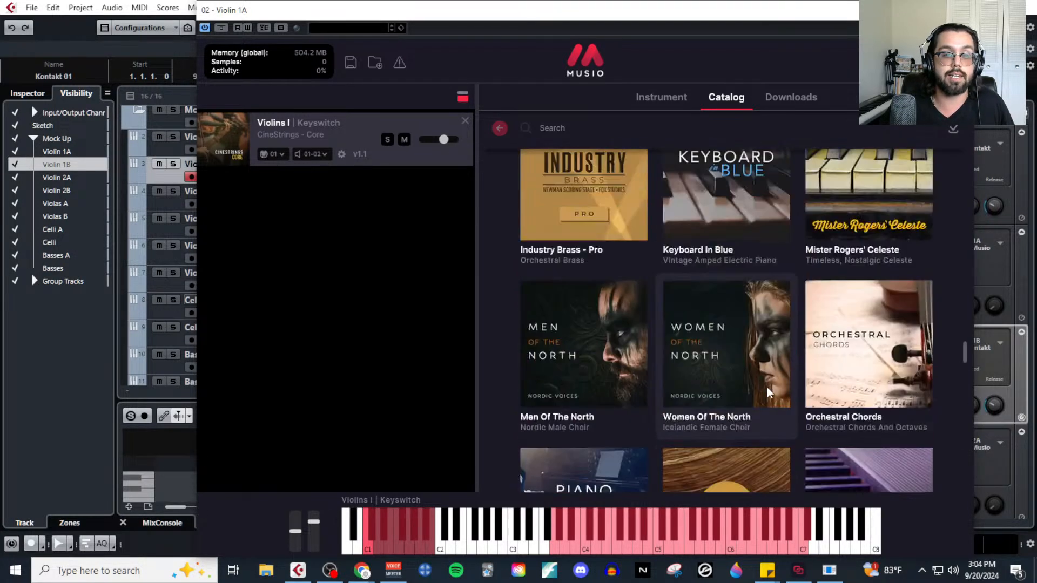
scroll(767, 387, "up", 10)
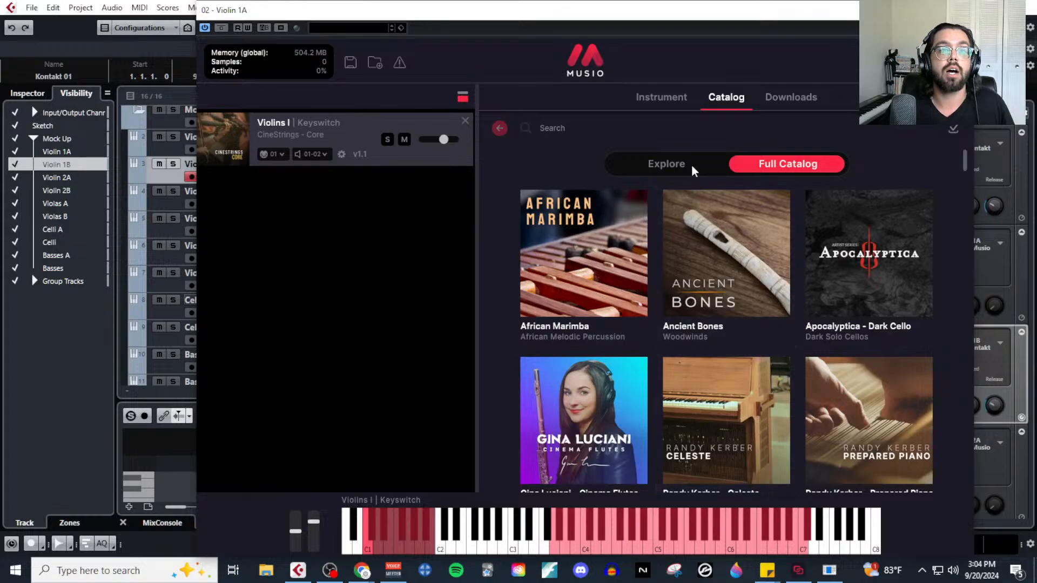
left_click(677, 100)
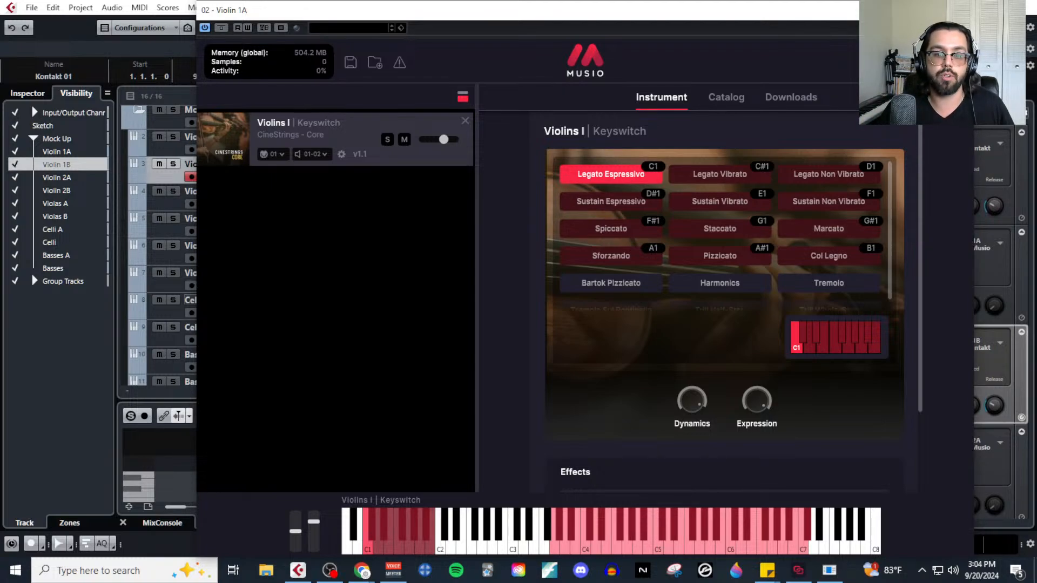
left_click(961, 10)
scroll(400, 235, "up", 2)
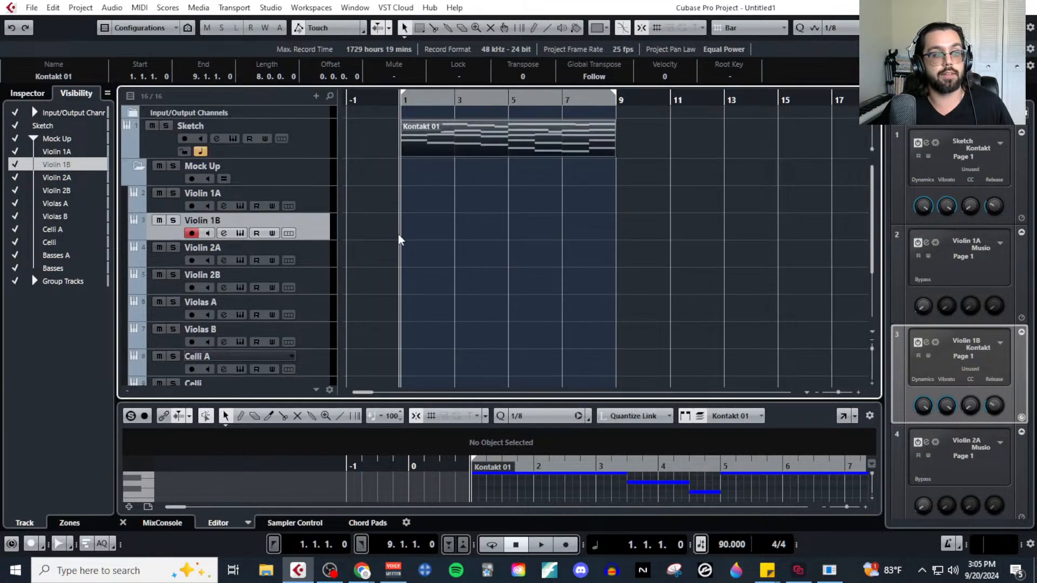
Switch between the Violin 1A and 1B tracks and audition Violin 1A's Musio Legato Espressivo articulation.
left_click(326, 208)
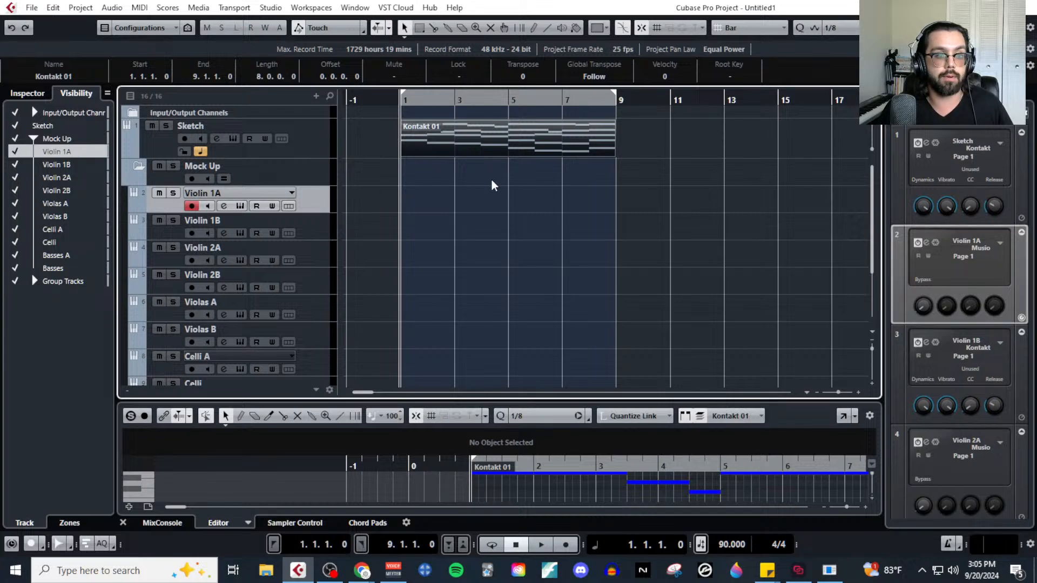
left_click(319, 228)
left_click(324, 199)
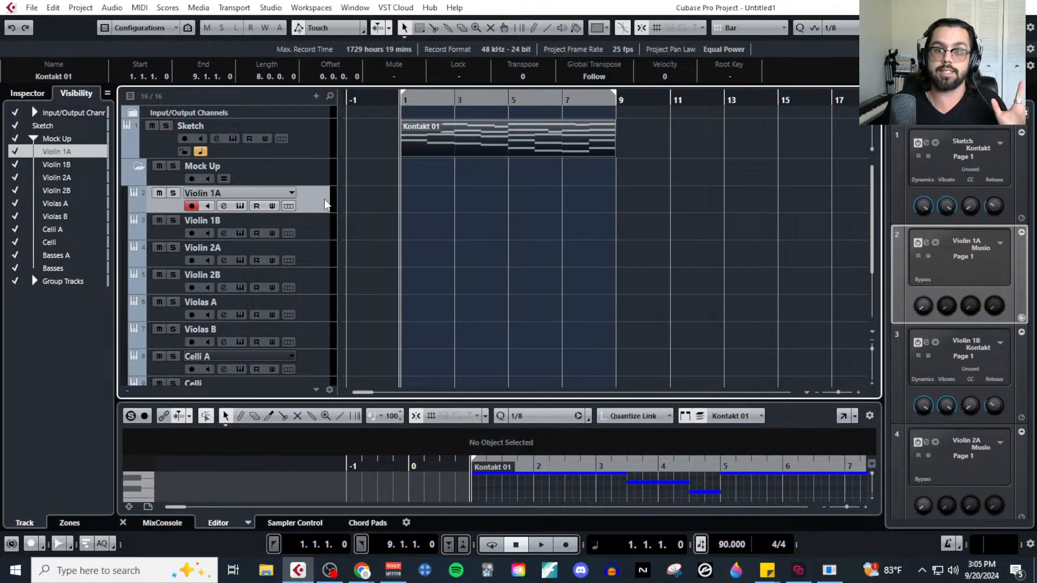
left_click(240, 205)
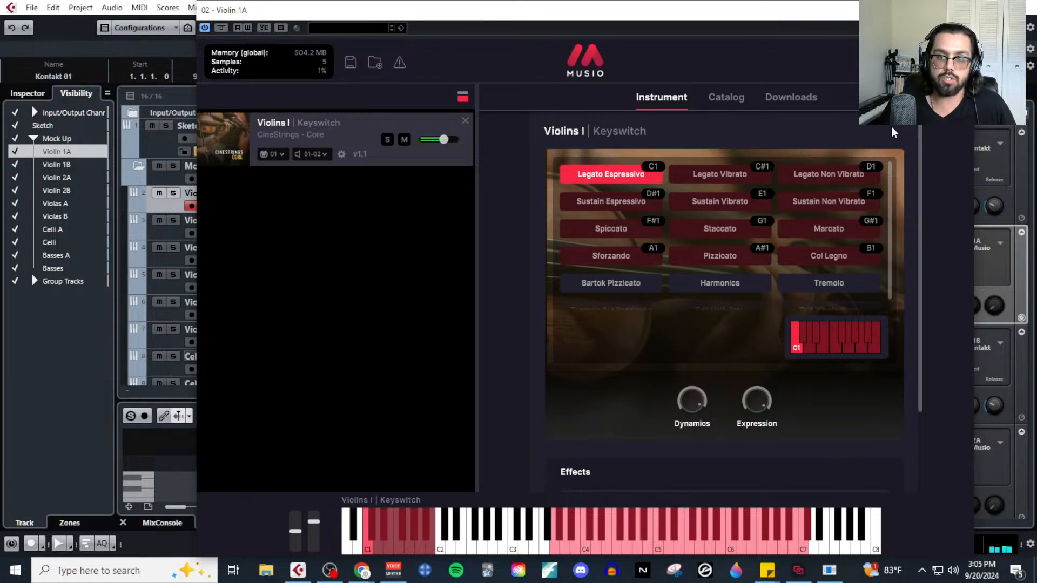
left_click(961, 10)
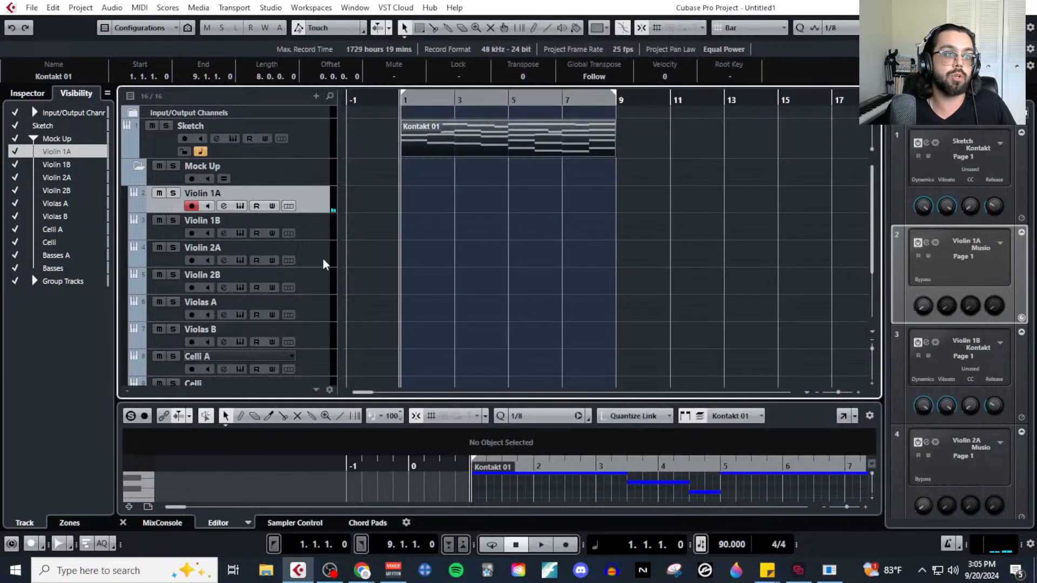
Select the Celli A track to check its Musio instrument and compare it with the Violin 1A track.
left_click(305, 357)
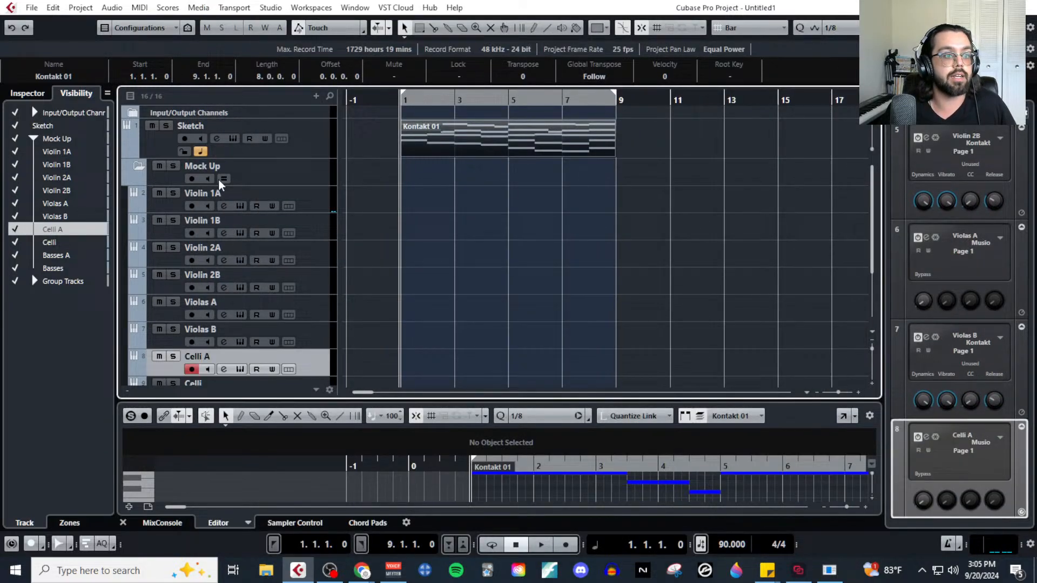
left_click(238, 369)
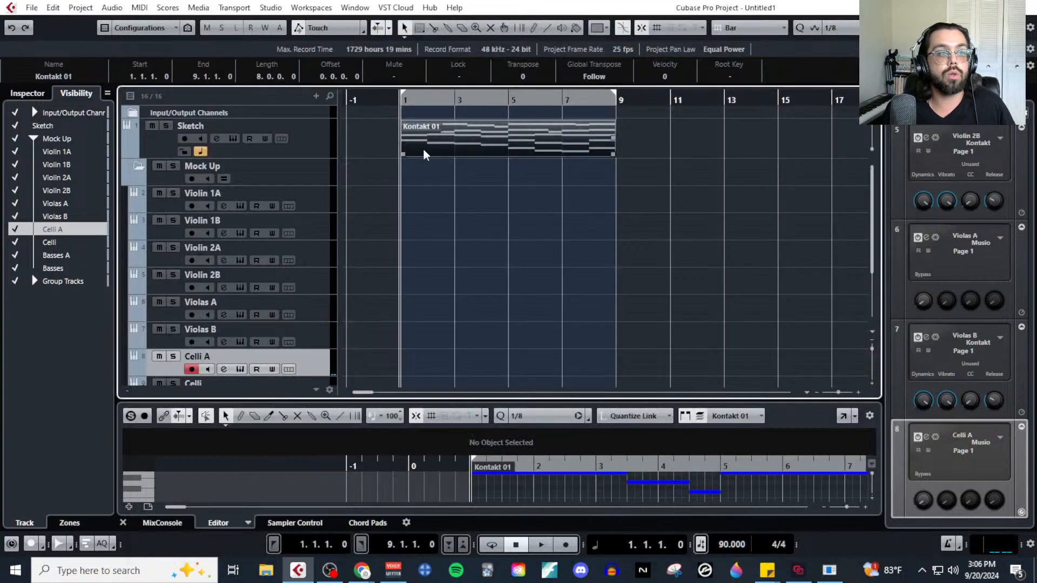
left_click(322, 205)
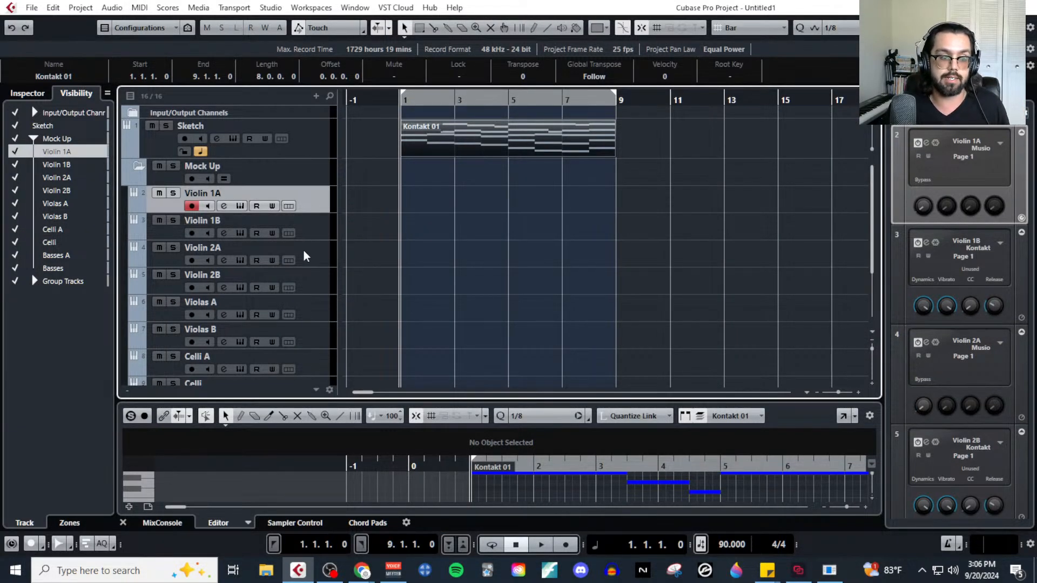
left_click(327, 367)
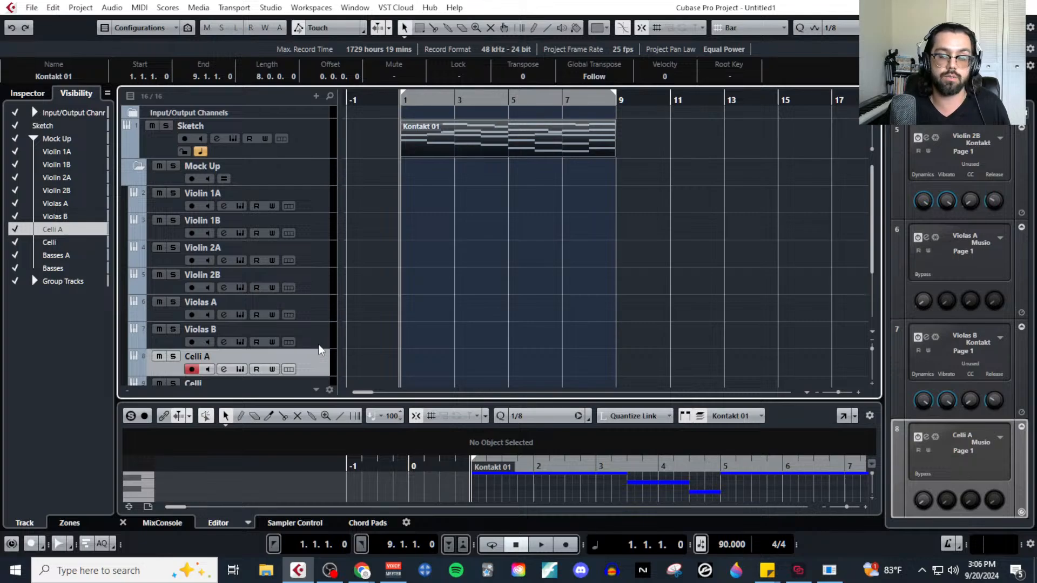
Select the Violin 1B track and review the controllers of its Albion One Strings - Long patch in Kontakt.
left_click(319, 231)
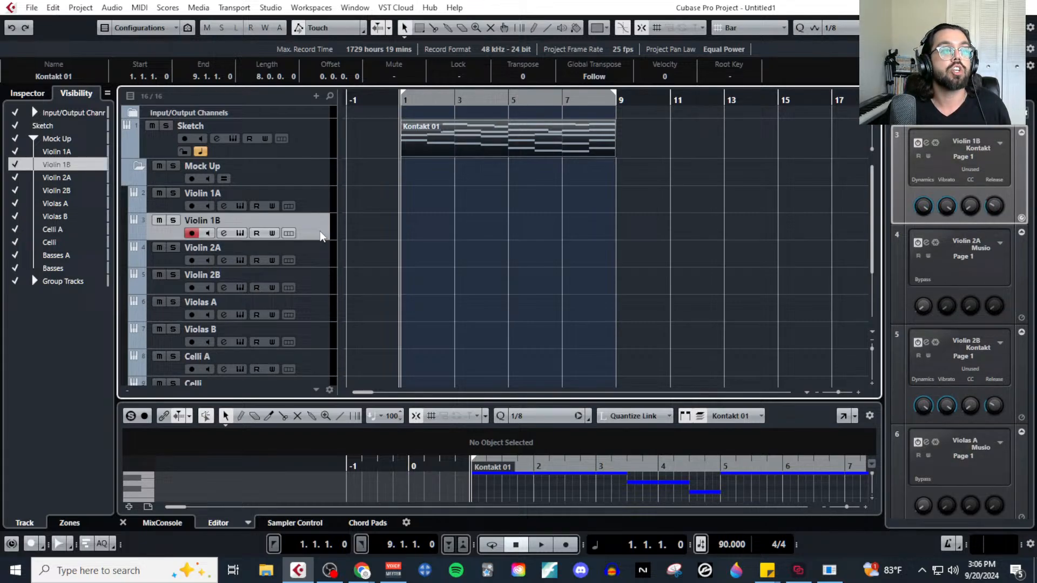
left_click(240, 233)
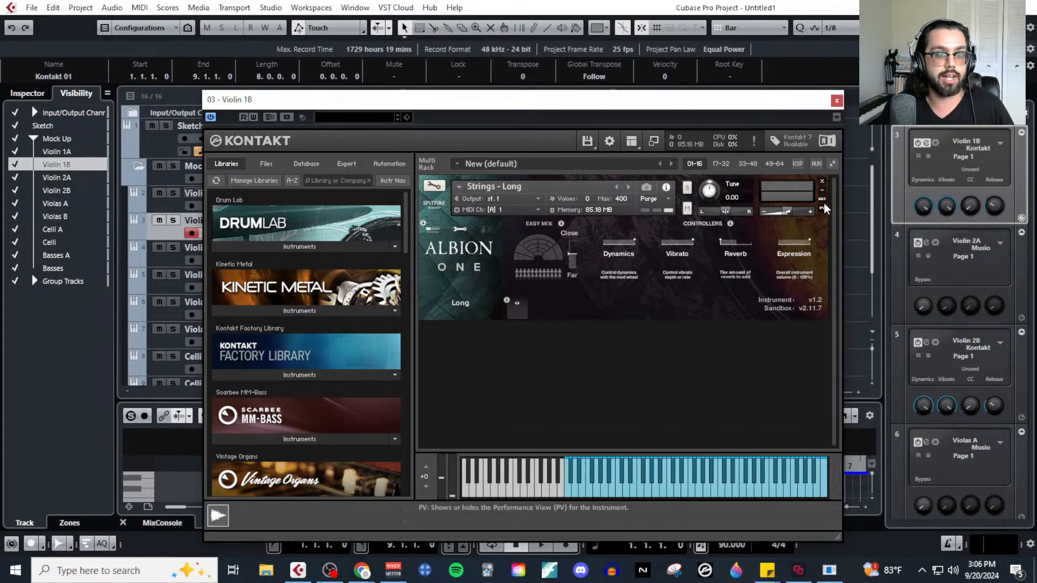
left_click(837, 101)
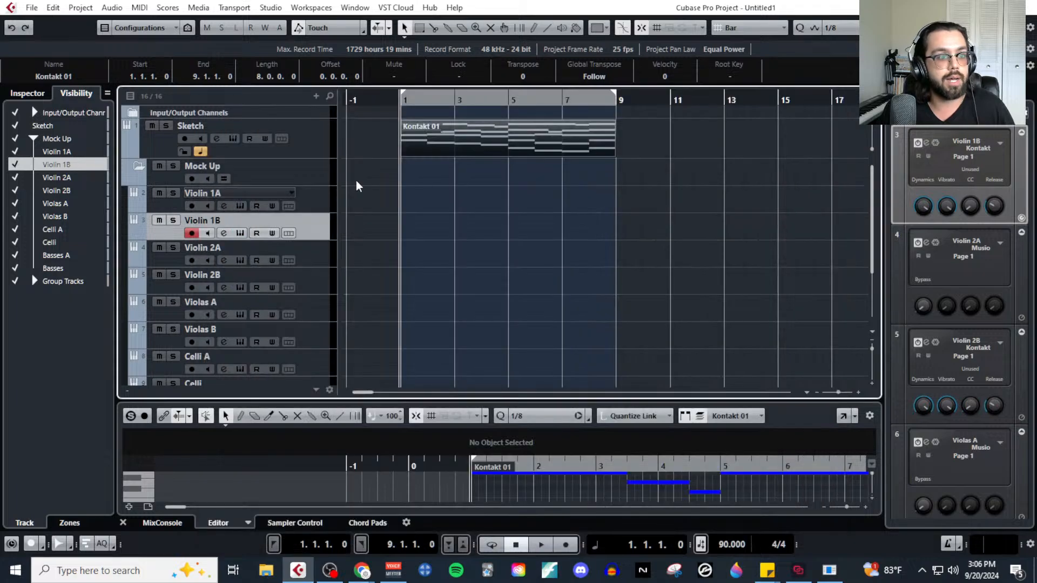
Select the Kontakt 01 part on the Sketch track and open it in the full Key Editor.
left_click(326, 209)
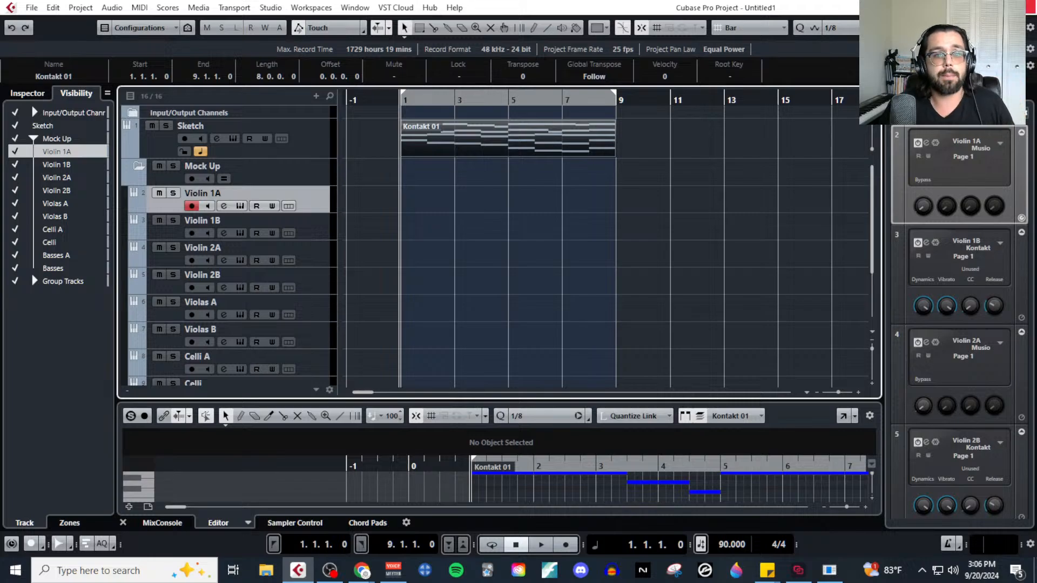
left_click(420, 169)
left_click(428, 135)
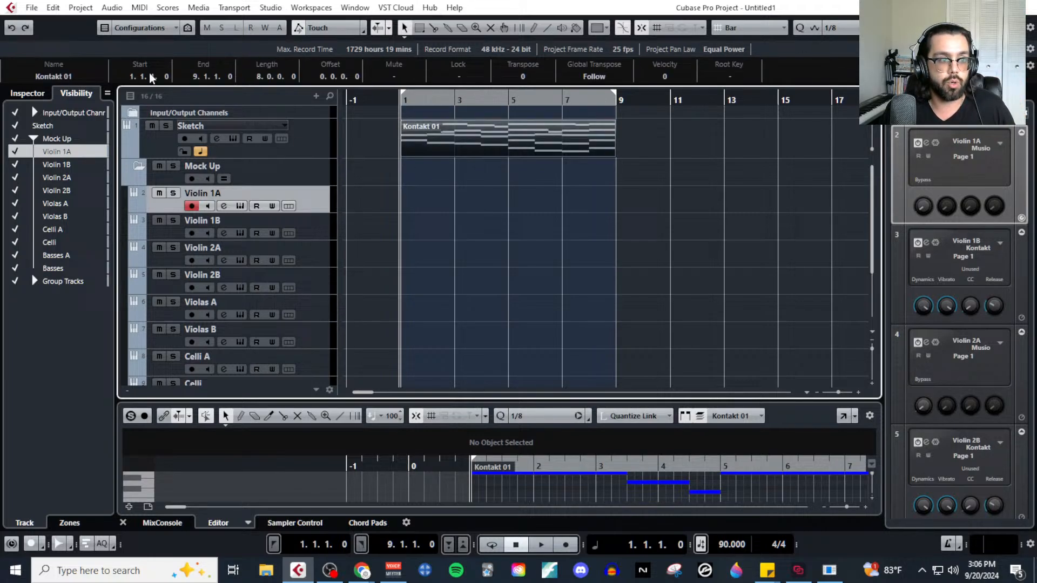
left_click(140, 7)
left_click(156, 24)
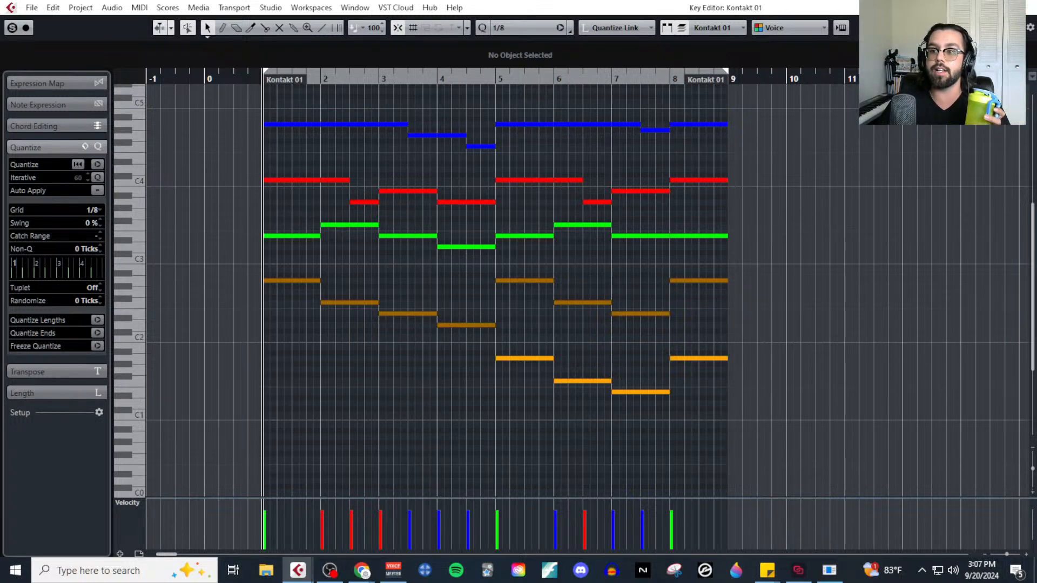
Bring the MIDI MockUp Stream document into view, highlight its workflow items from Panning through Tempo Mapping, and move it away again.
left_click_drag(1036, 71, 550, 47)
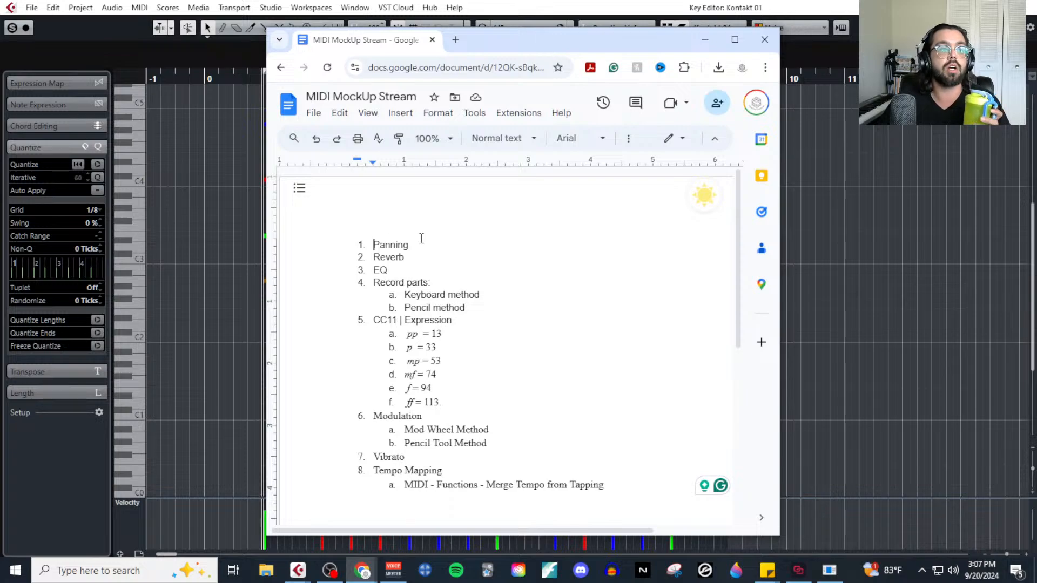
left_click_drag(419, 241, 348, 270)
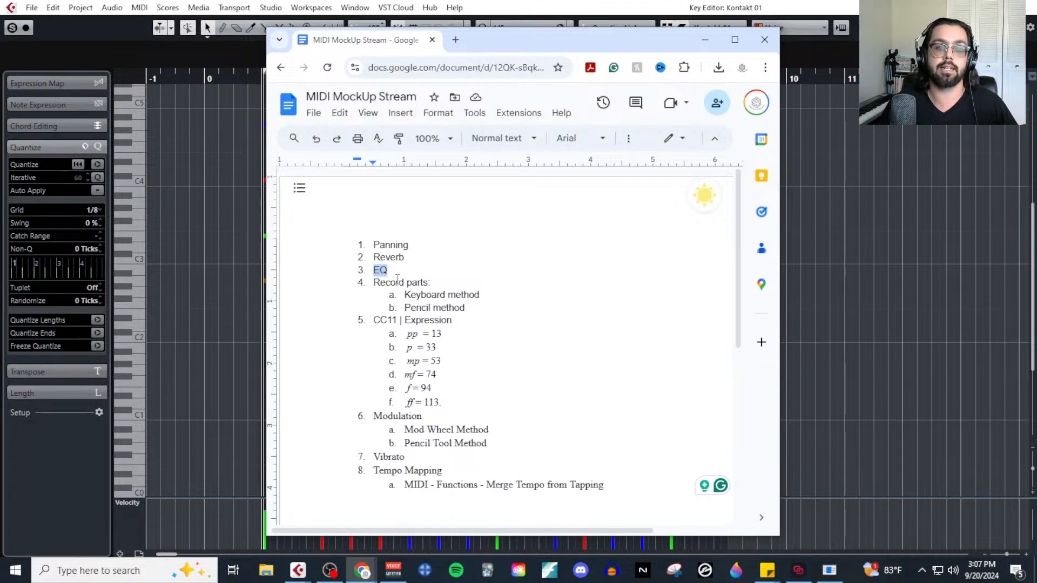
left_click_drag(375, 284, 401, 301)
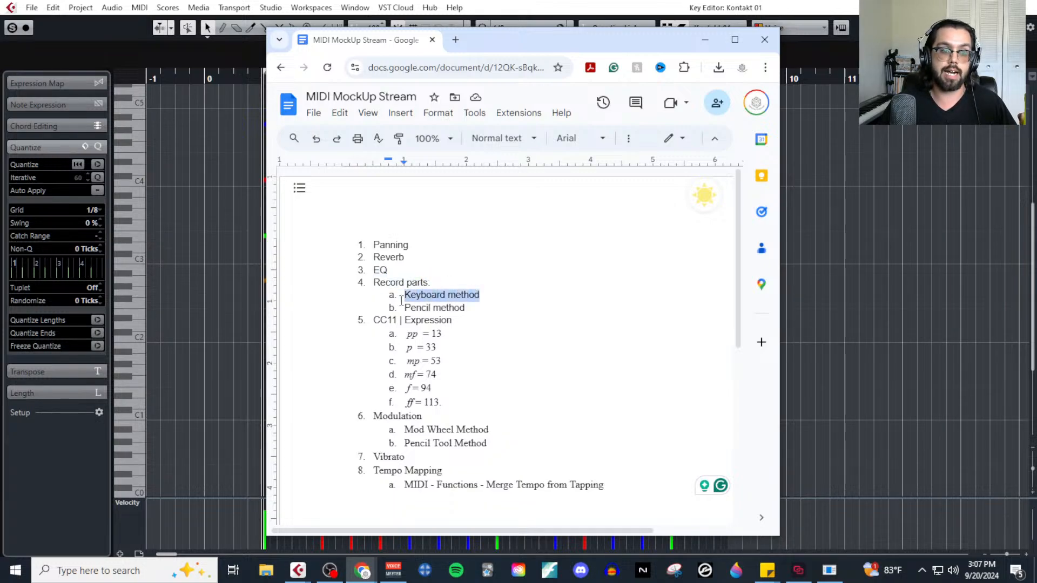
mouse_move(469, 308)
left_mouse_down()
mouse_move(371, 319)
mouse_move(445, 351)
mouse_move(432, 423)
mouse_move(478, 475)
mouse_move(478, 463)
left_mouse_up()
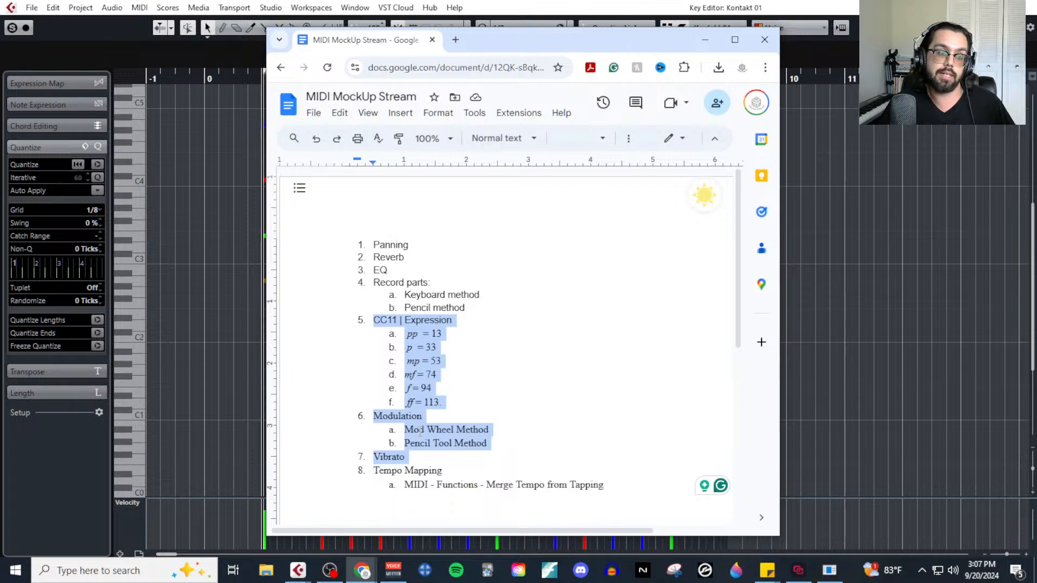
left_click_drag(374, 470, 607, 495)
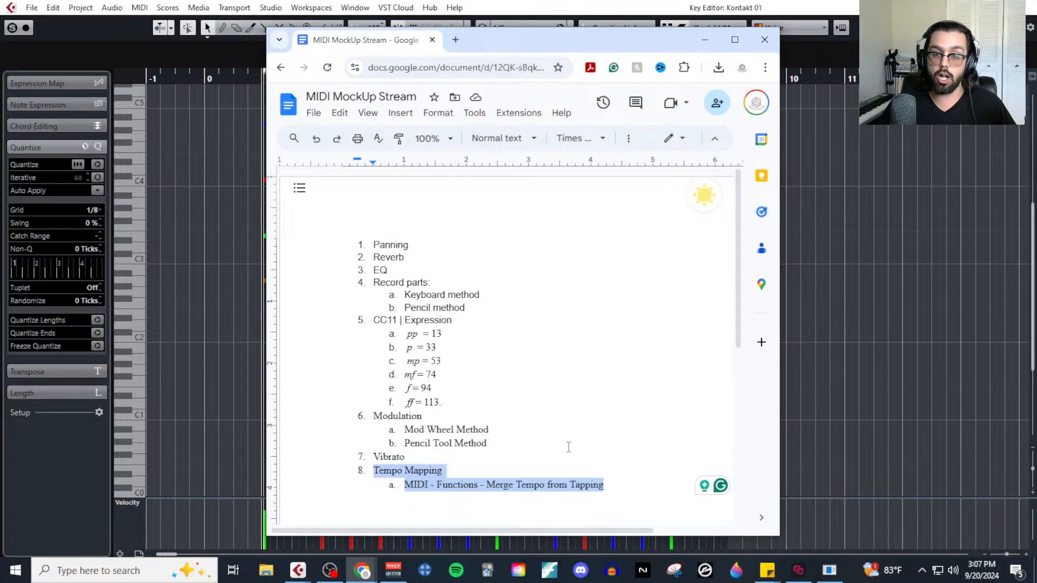
left_click_drag(372, 40, 1036, 41)
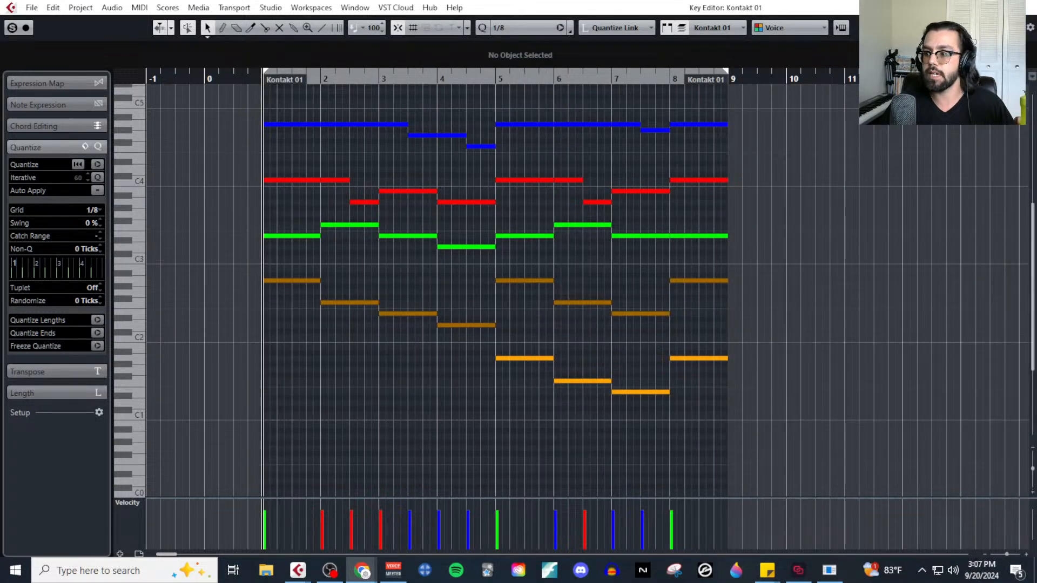
Play the Kontakt 01 sketch in the Key Editor from just before bar 1 through bar 8.
left_click(257, 79)
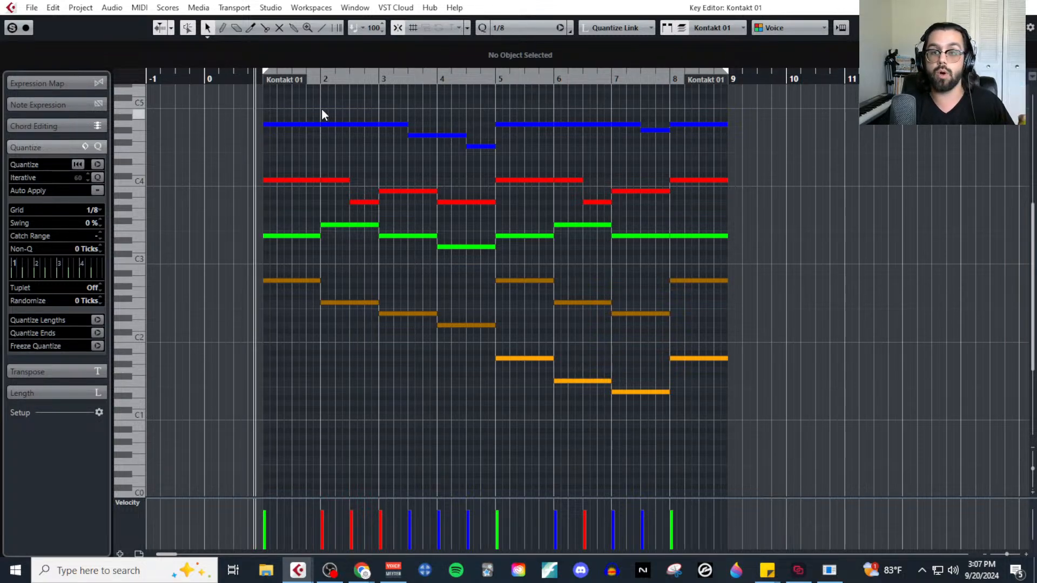
key("space")
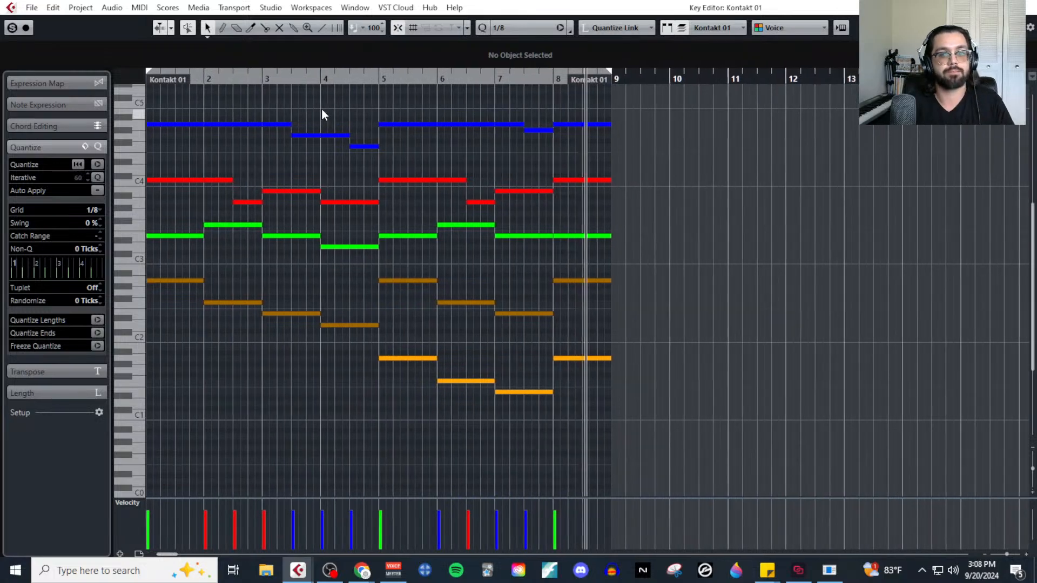
key("space")
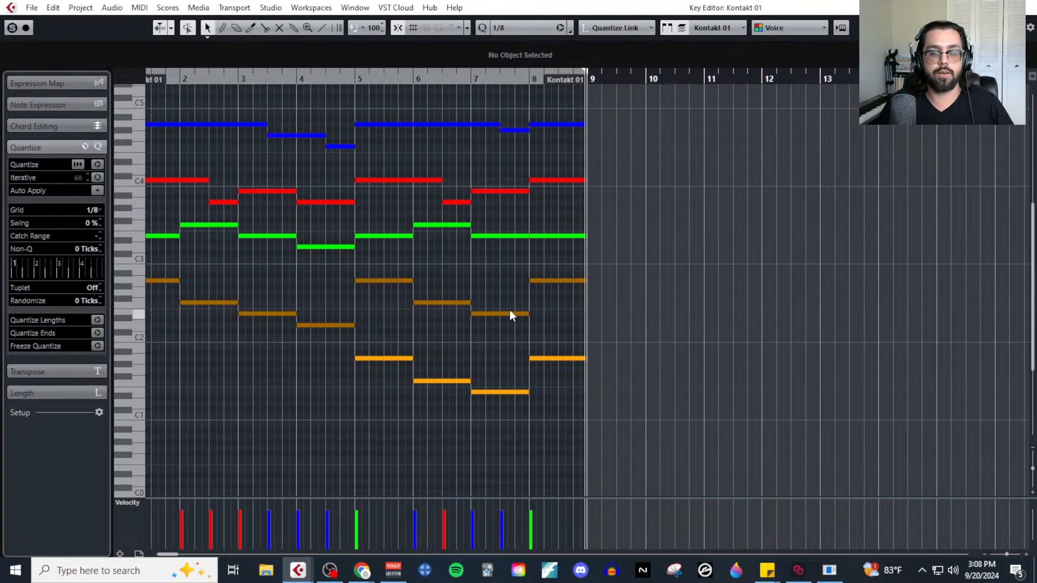
scroll(509, 310, "left", 3)
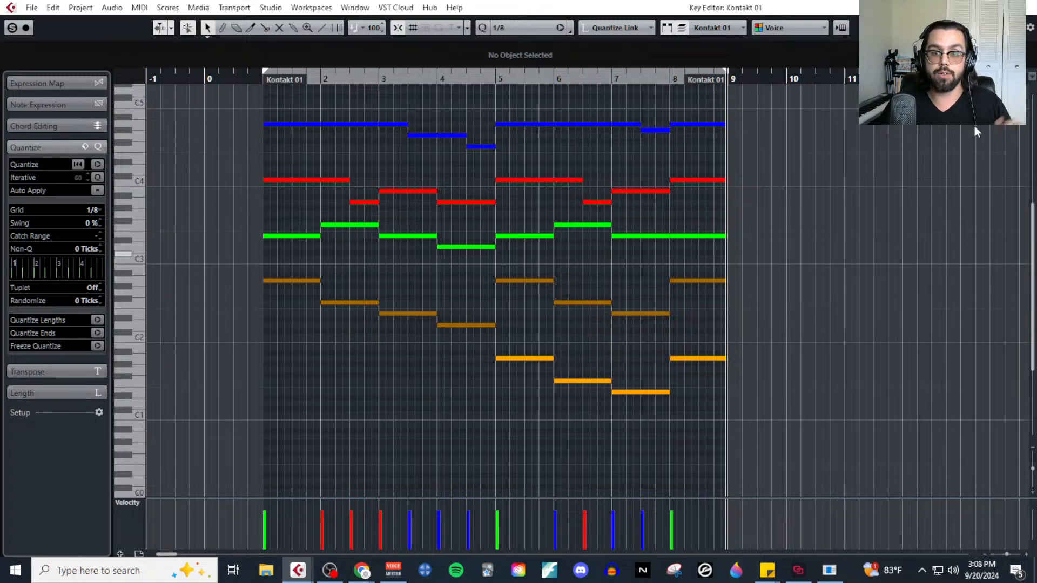
Close the Key Editor, bring the MIDI MockUp Stream document into view and highlight its Panning, Reverb and EQ items.
left_click(1027, 9)
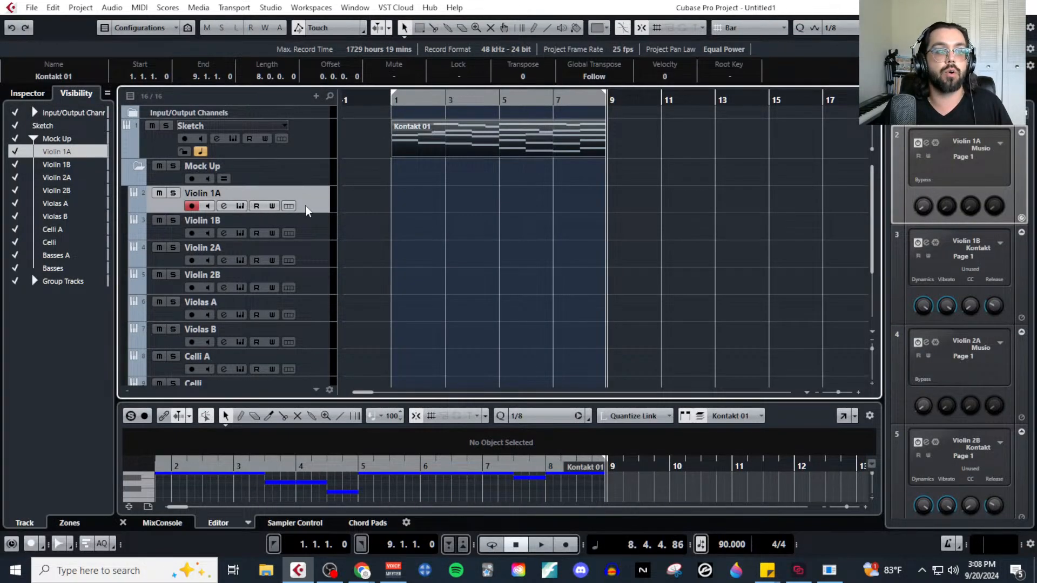
scroll(300, 323, "down", 4)
scroll(301, 323, "up", 4)
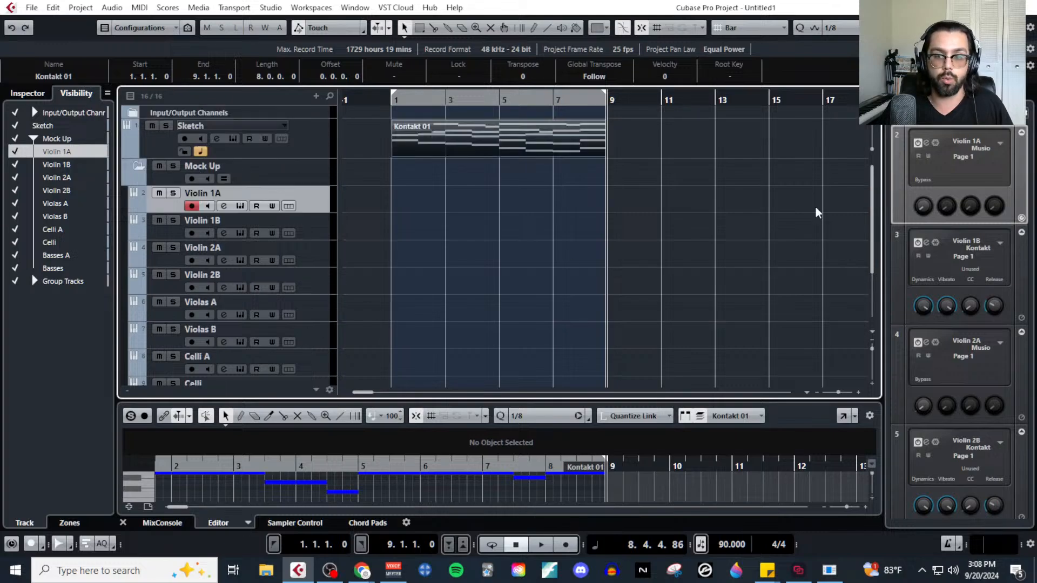
left_click_drag(1036, 49, 528, 42)
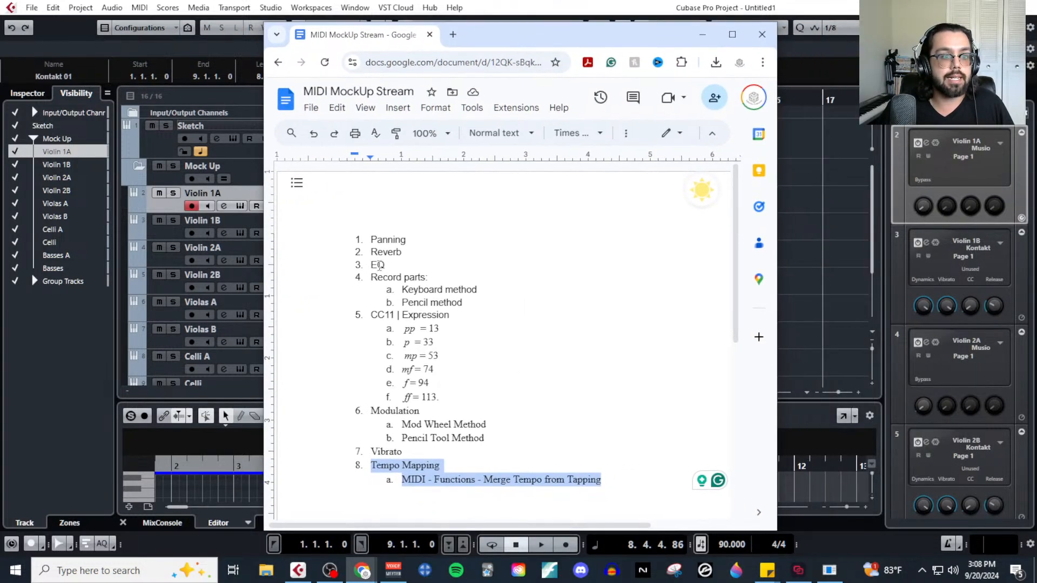
left_click_drag(371, 242, 401, 266)
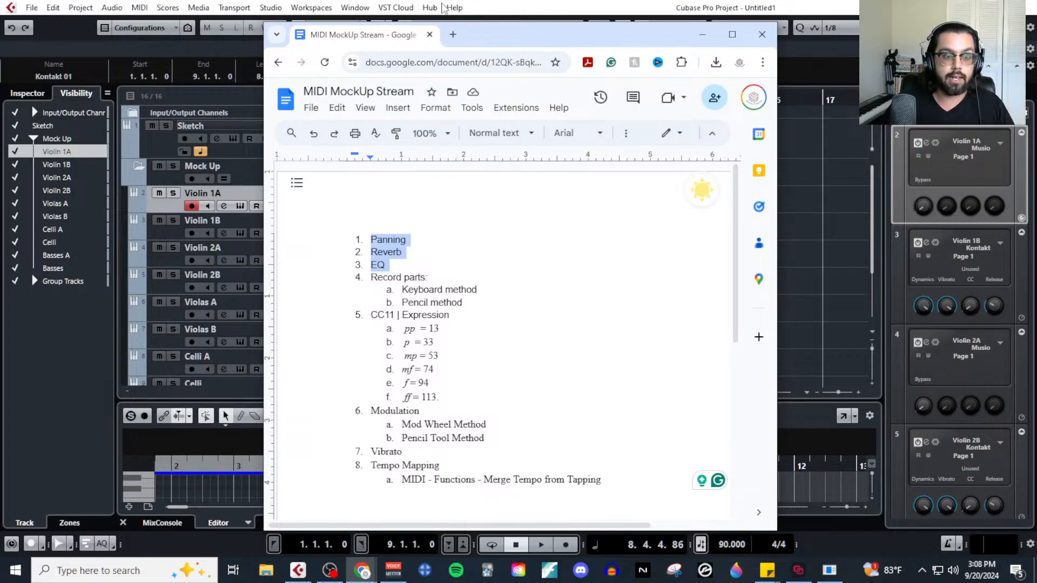
Load tabletopcomposer.com in a new browser tab, maximize the window and go to the site's Blog page.
left_click(453, 35)
type("ta")
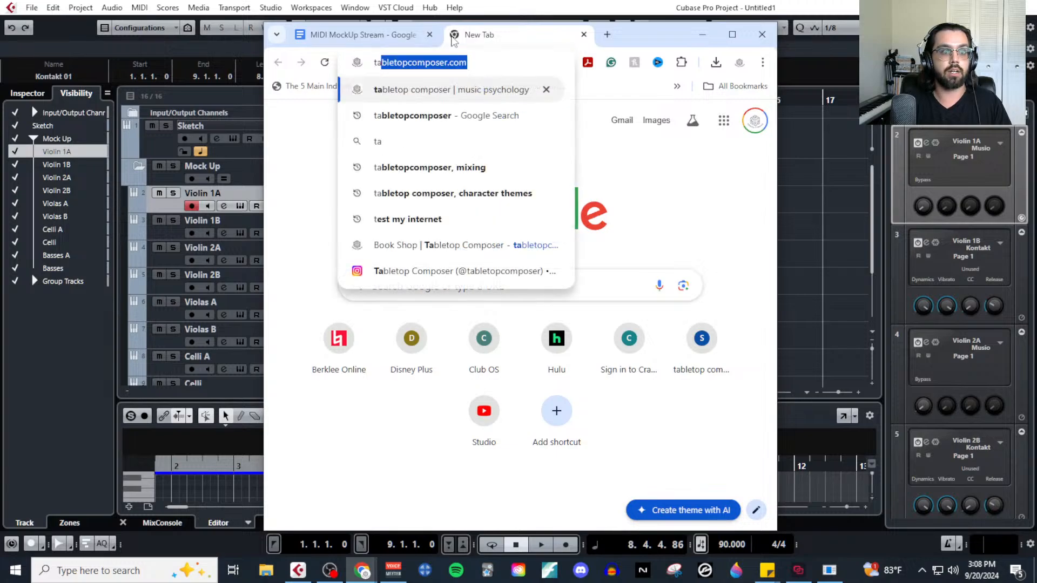
key("Return")
left_click(733, 34)
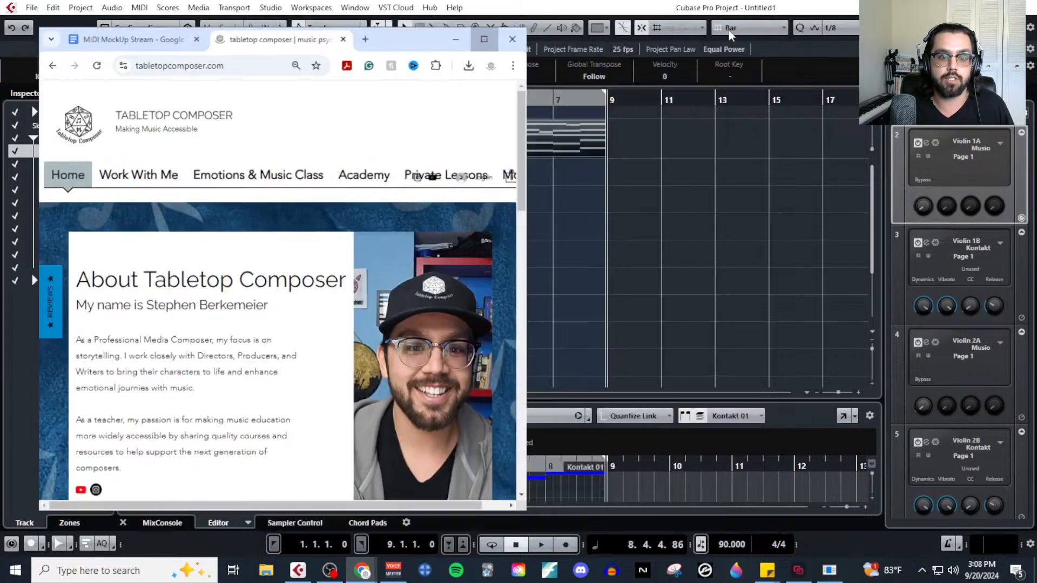
mouse_move(547, 170)
left_click(535, 221)
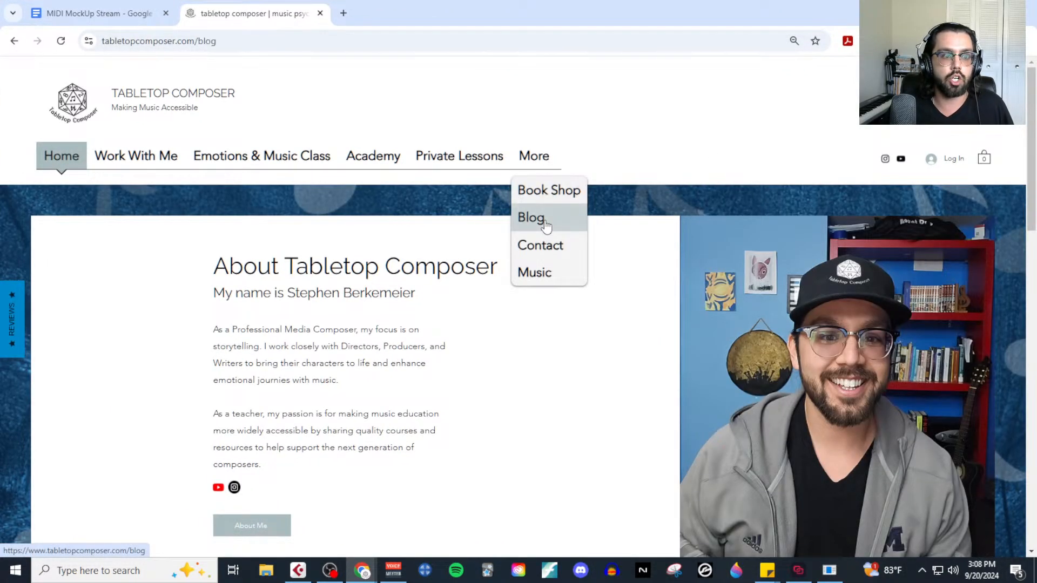
Find and open the blog post "Mastering Digital Spaces for Realistic Music" in the post list.
scroll(476, 409, "down", 15)
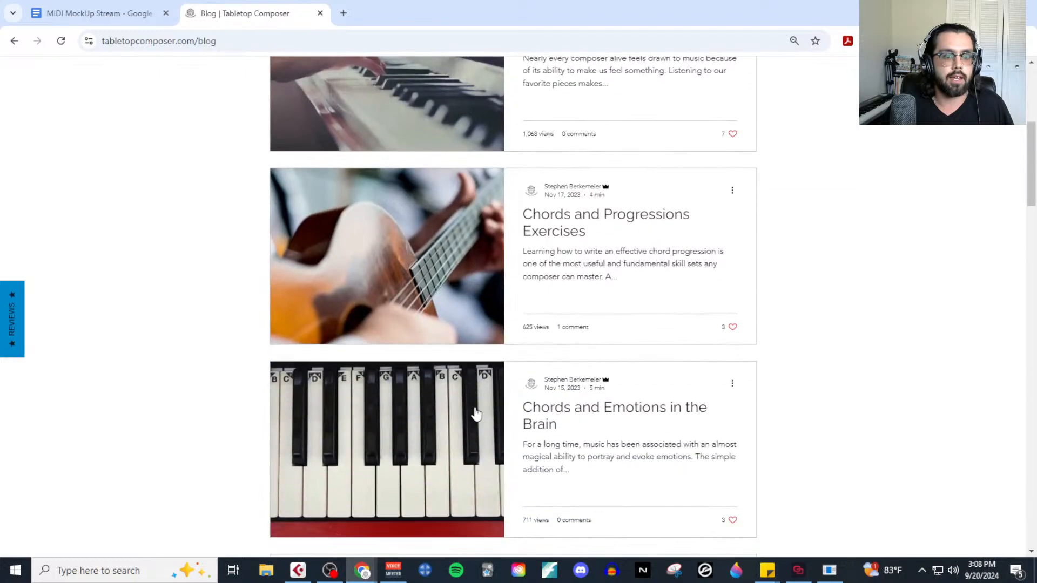
scroll(475, 410, "down", 15)
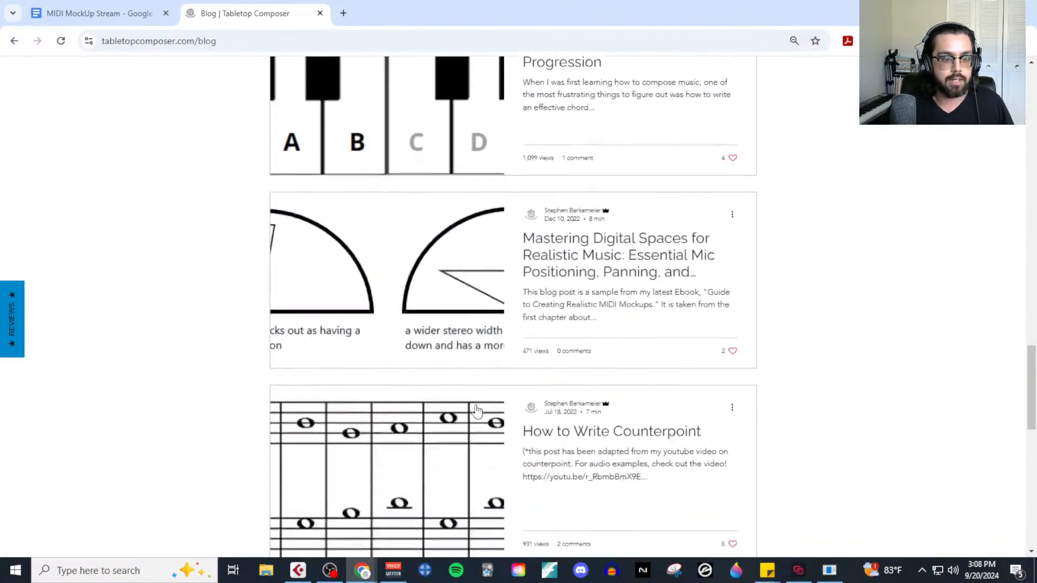
scroll(595, 131, "up", 1)
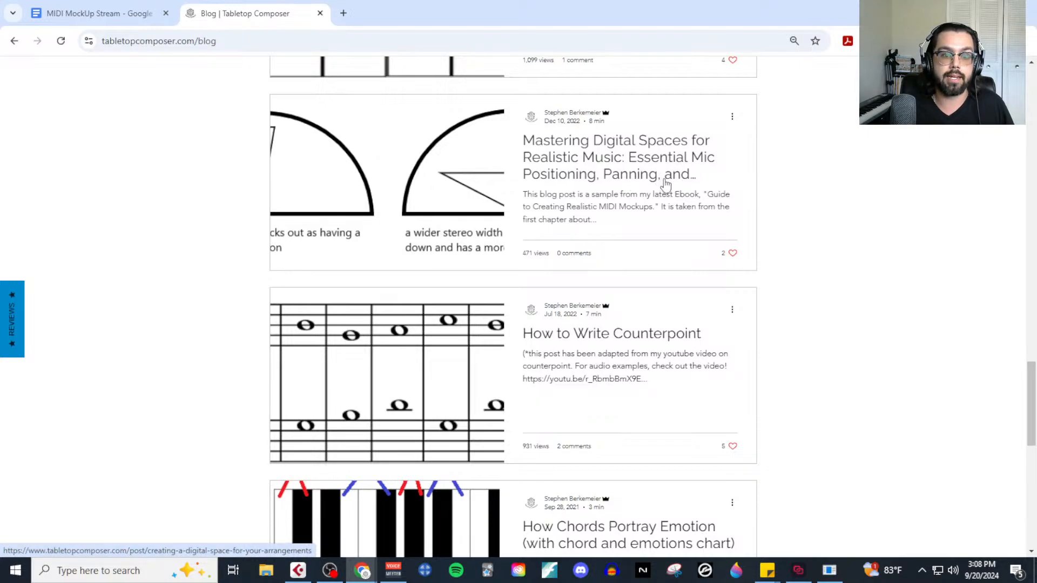
left_click(669, 181)
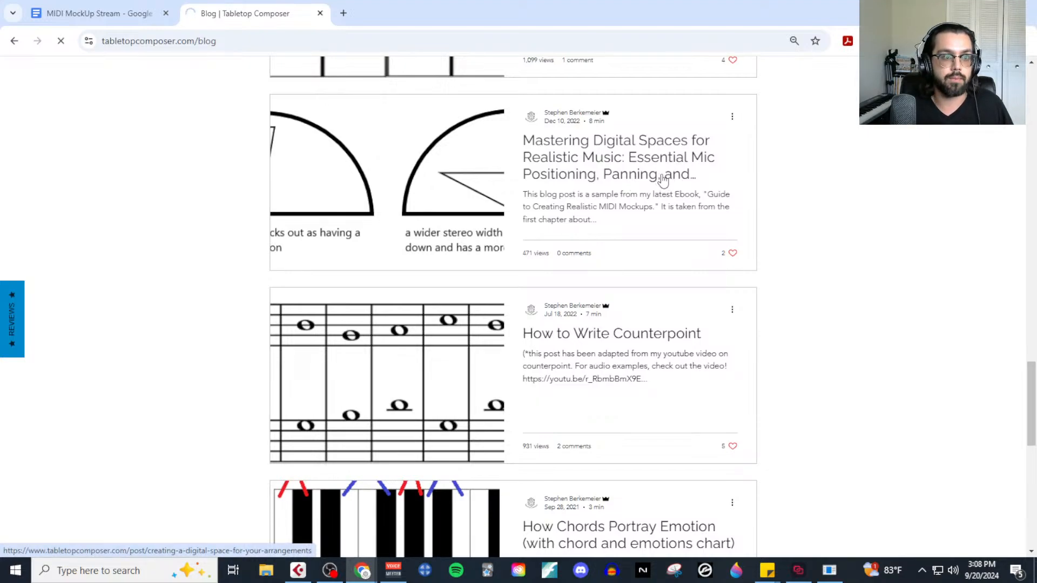
Highlight the "A) Mic Positions" and "B) Panning" headings in the blog post.
scroll(470, 386, "down", 2)
scroll(469, 386, "down", 8)
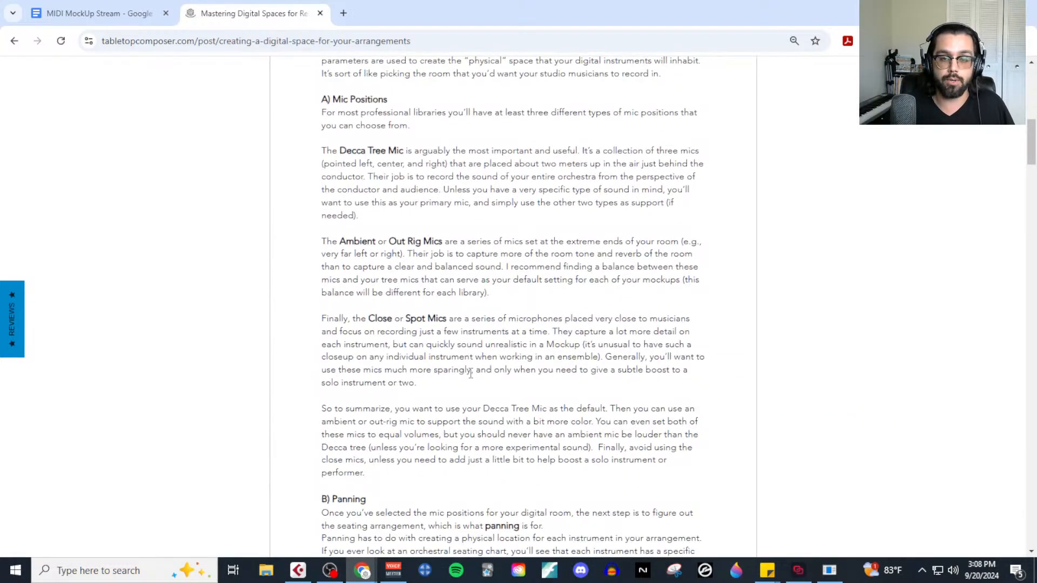
scroll(462, 359, "up", 2)
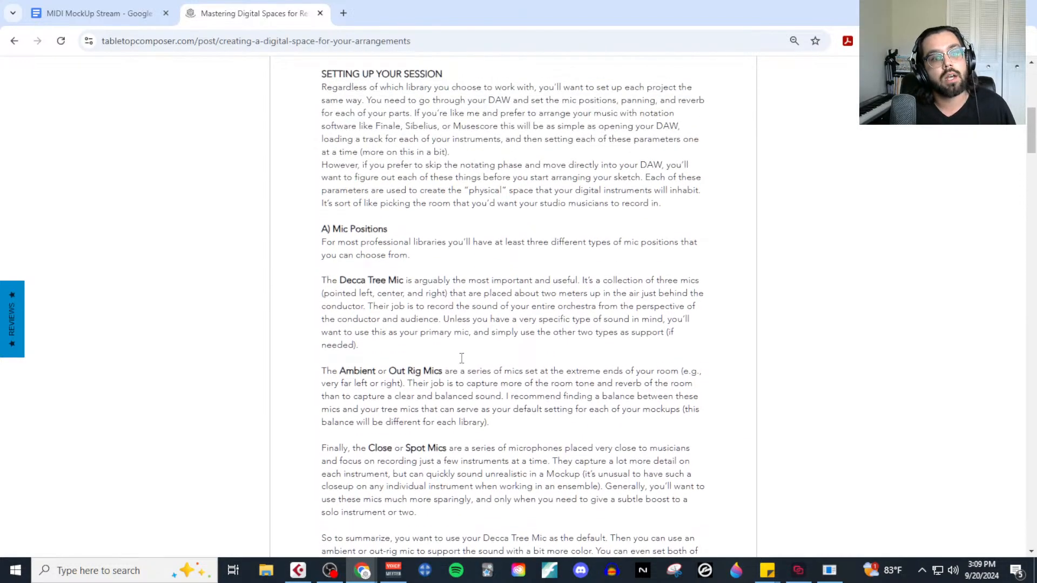
left_click_drag(319, 234, 393, 234)
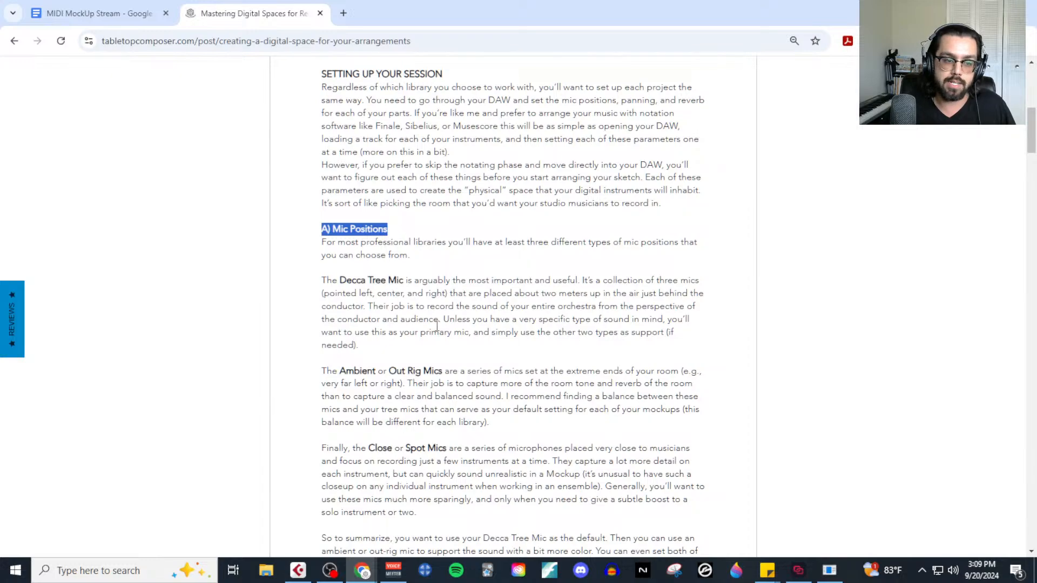
scroll(438, 326, "down", 3)
scroll(453, 371, "down", 4)
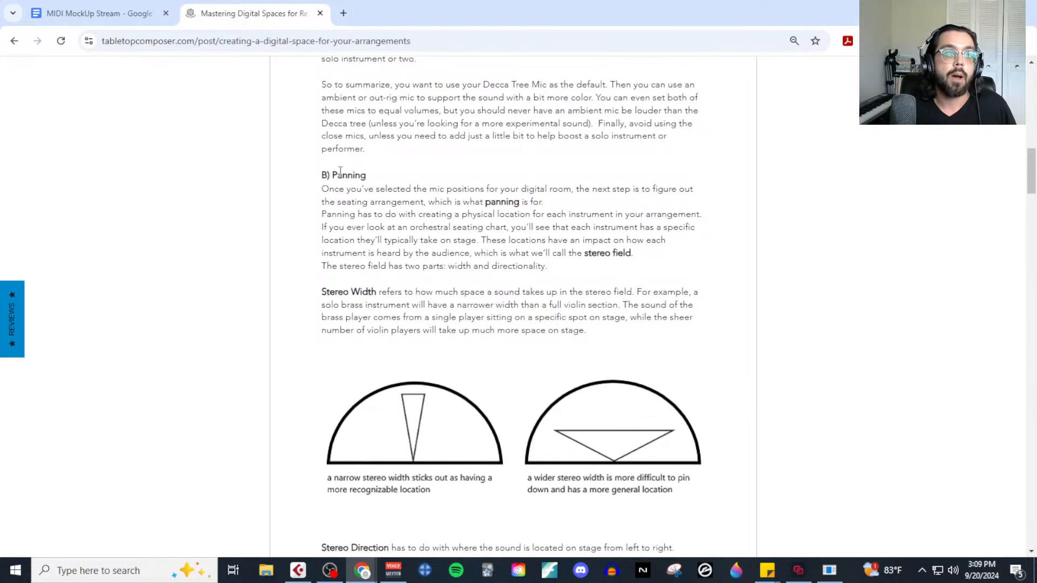
left_click_drag(322, 176, 367, 176)
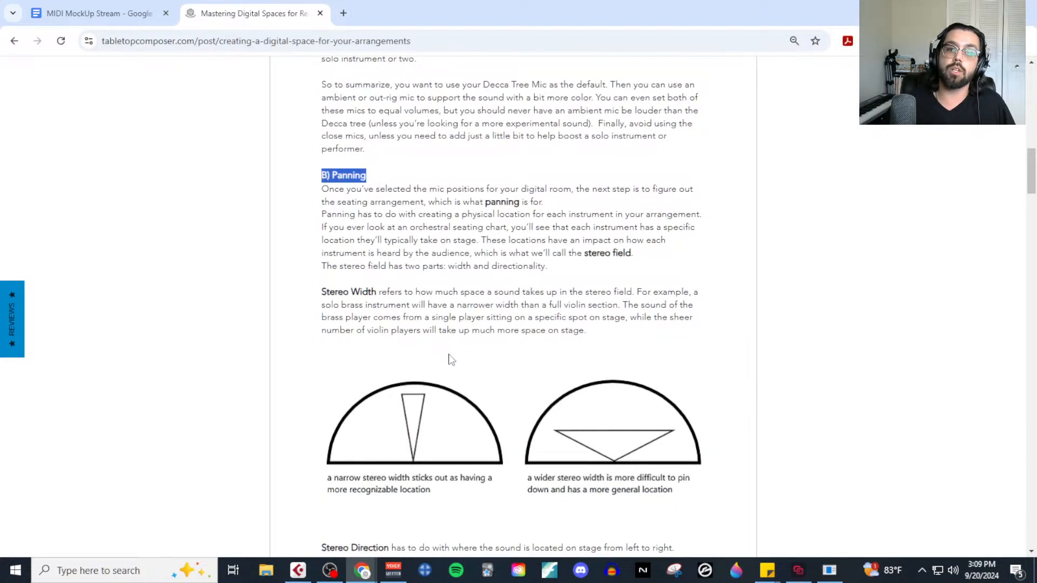
Review the post's stereo width and stereo direction diagrams and the panning guidelines for each orchestral section down to Reverb.
scroll(448, 390, "down", 1)
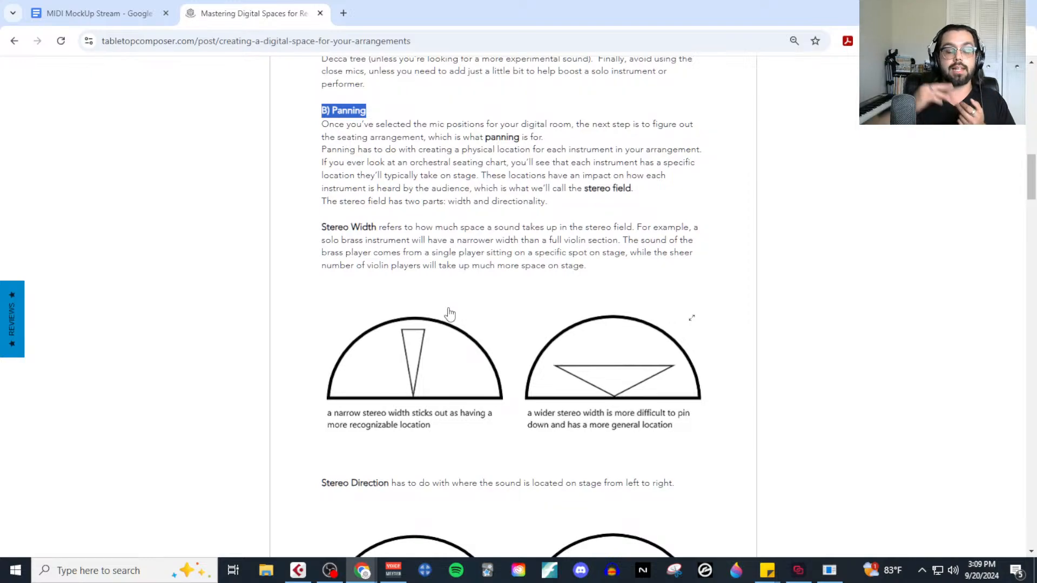
scroll(505, 454, "down", 2)
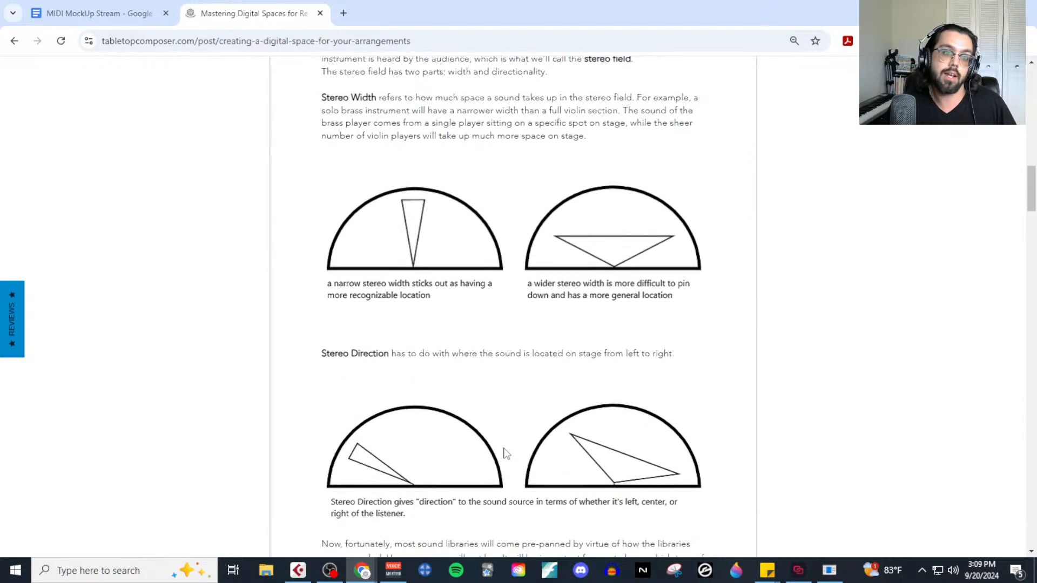
scroll(563, 412, "up", 1)
scroll(563, 411, "up", 1)
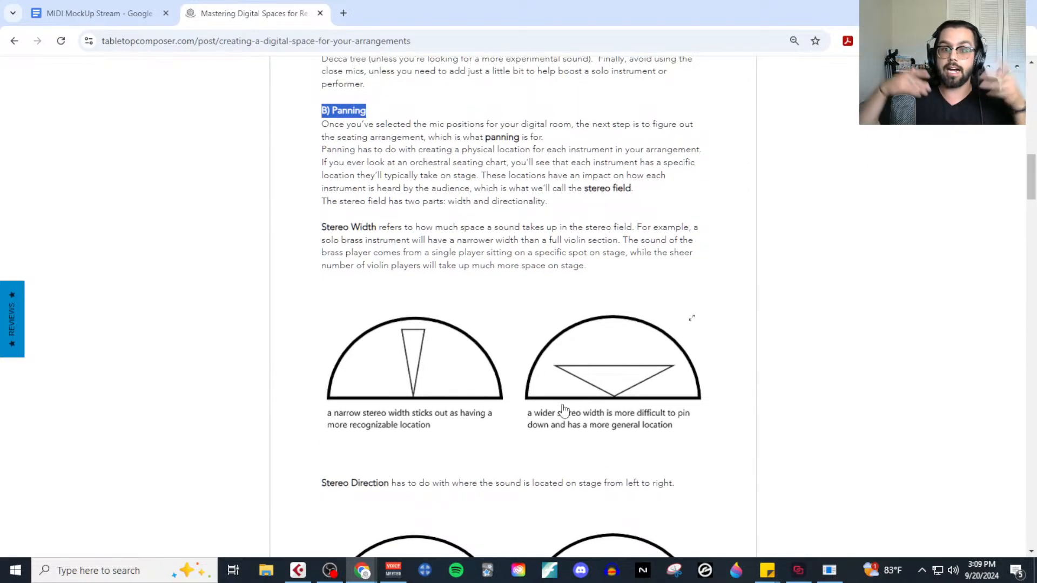
scroll(481, 329, "down", 3)
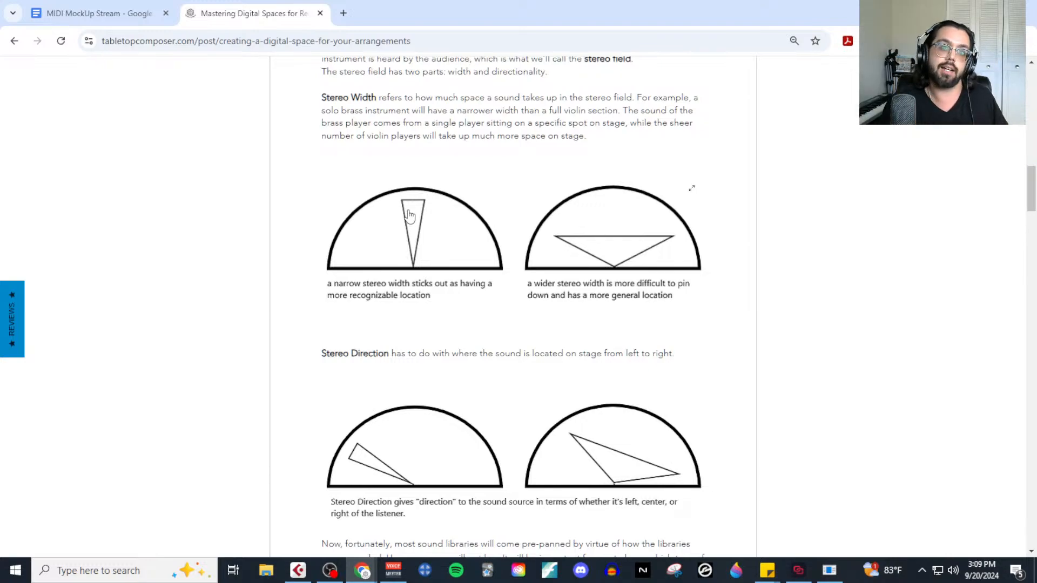
scroll(434, 320, "down", 6)
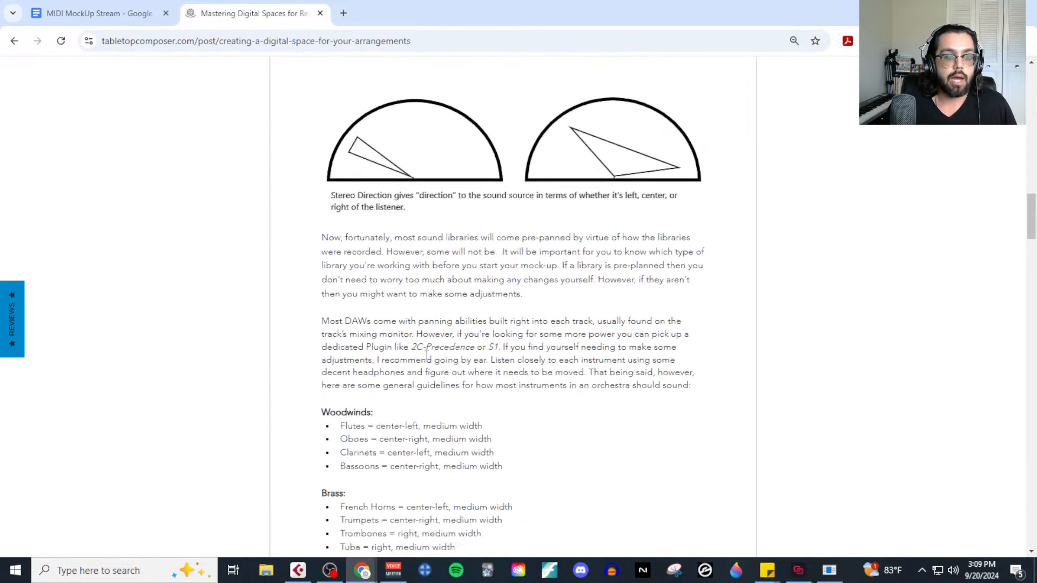
scroll(434, 397, "down", 2)
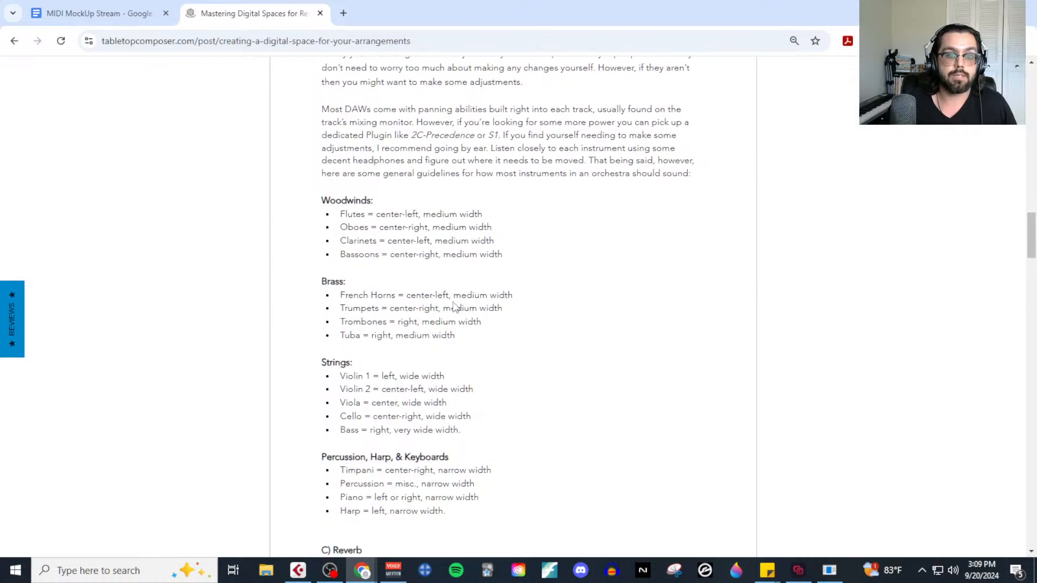
scroll(423, 387, "down", 2)
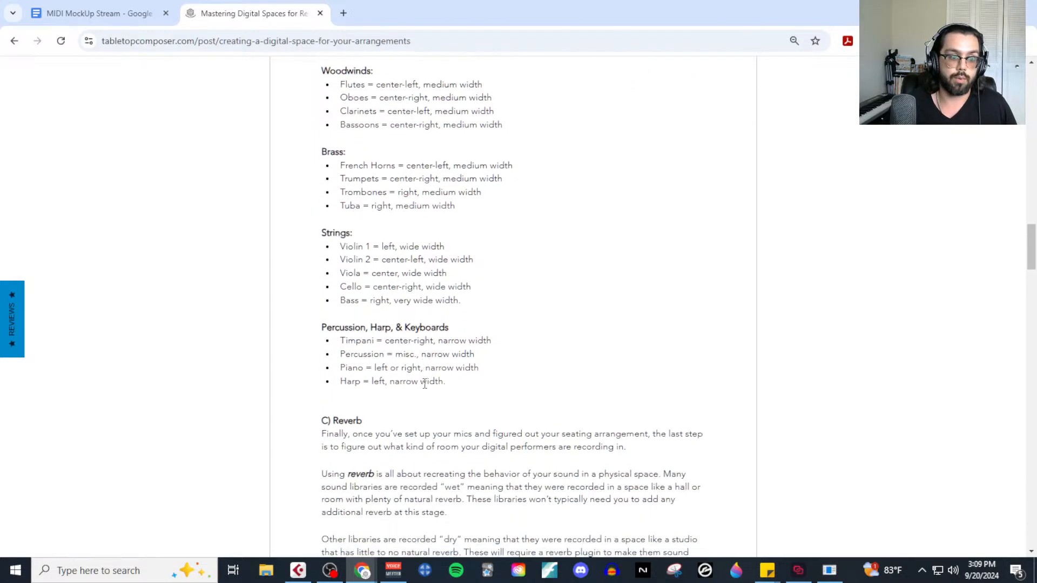
Switch back to the MIDI MockUp Stream document, move the browser off the project and open the Violin 1A instrument.
left_click(75, 13)
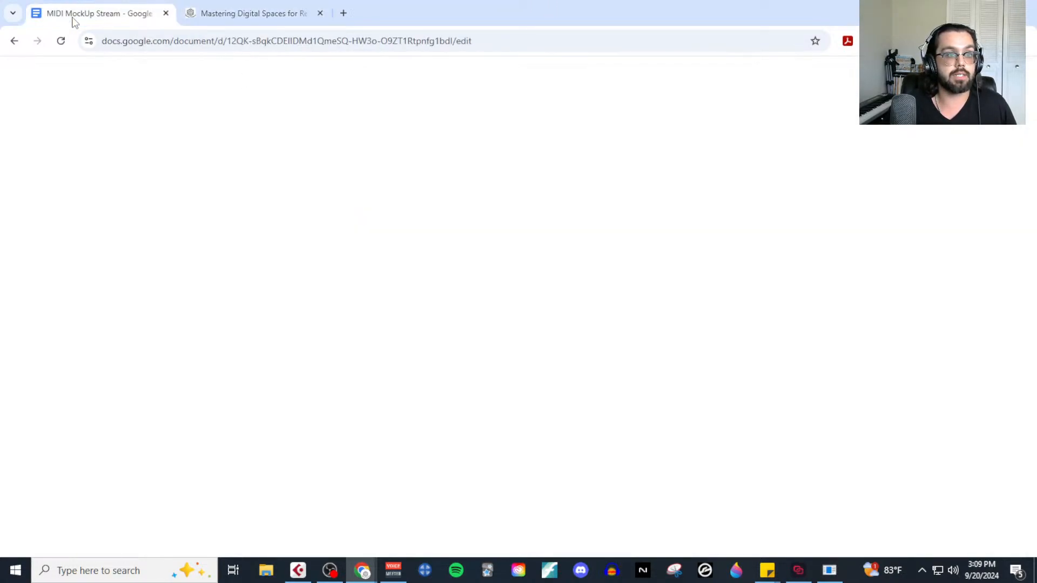
left_click_drag(538, 11, 1036, 60)
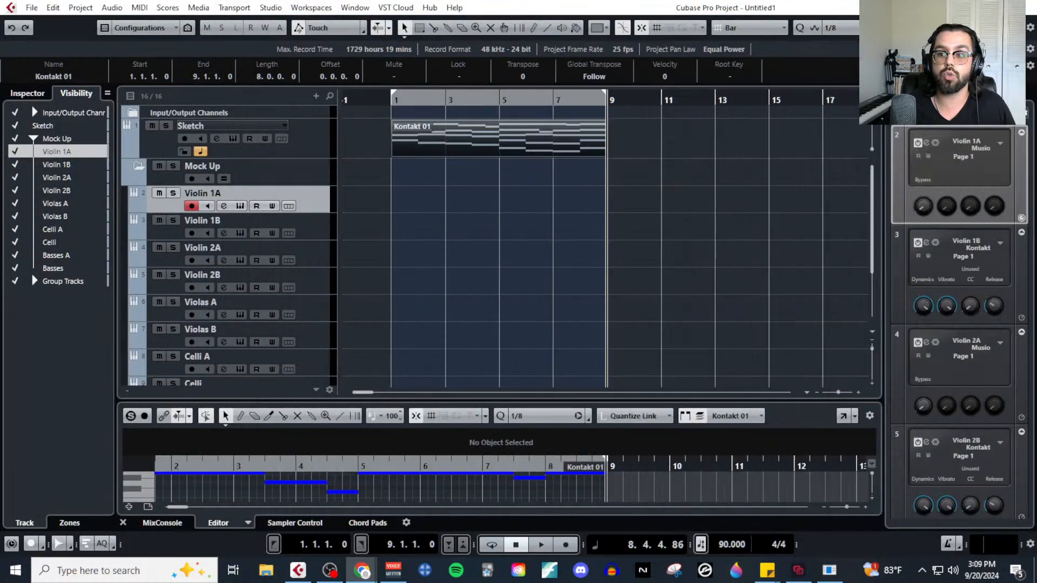
left_click(432, 225)
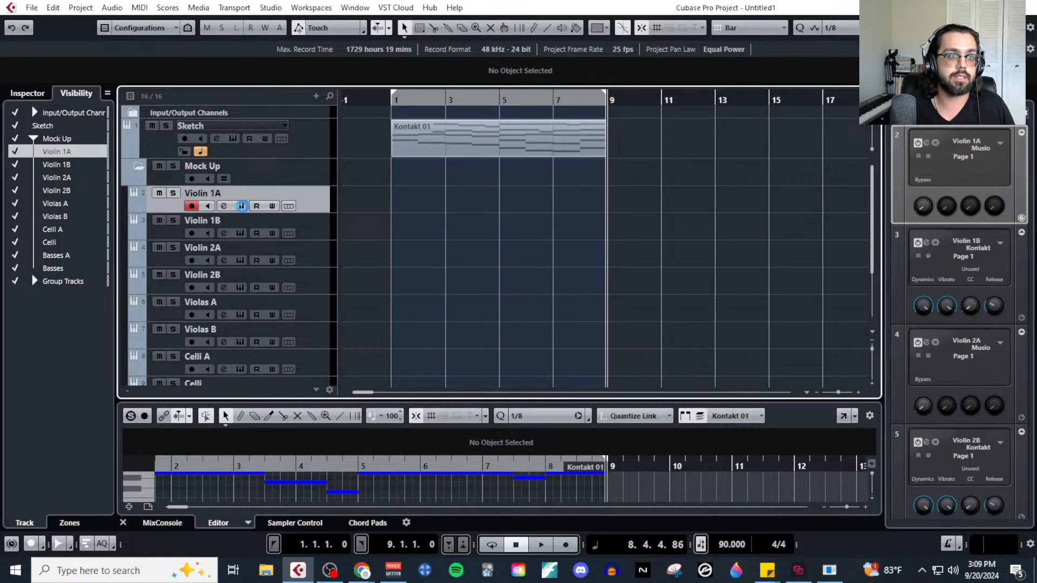
left_click(240, 206)
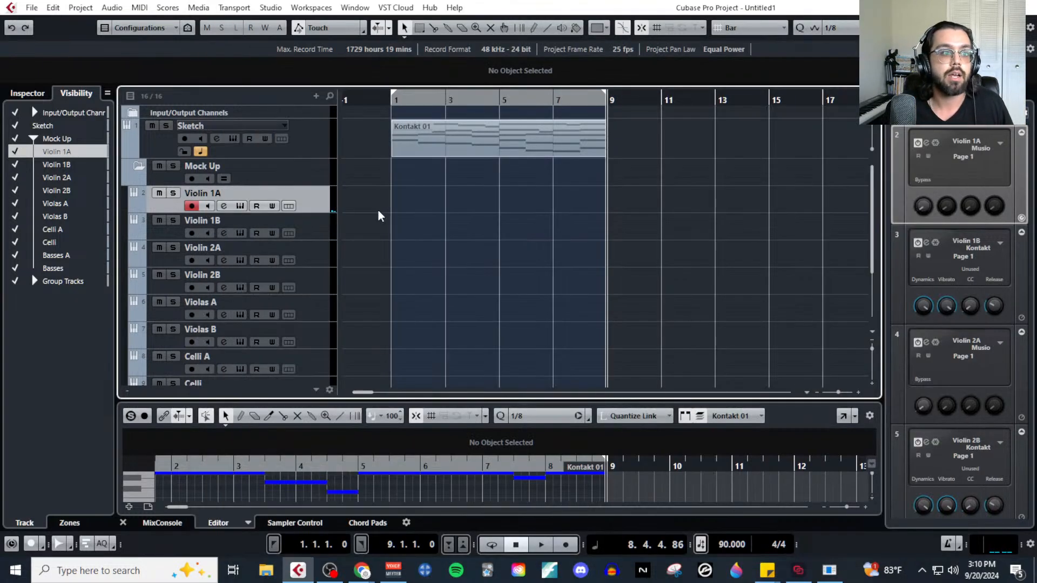
Select the Violin 1B track, open its Kontakt instrument and move the plug-in window clear of the track list.
left_click(312, 231)
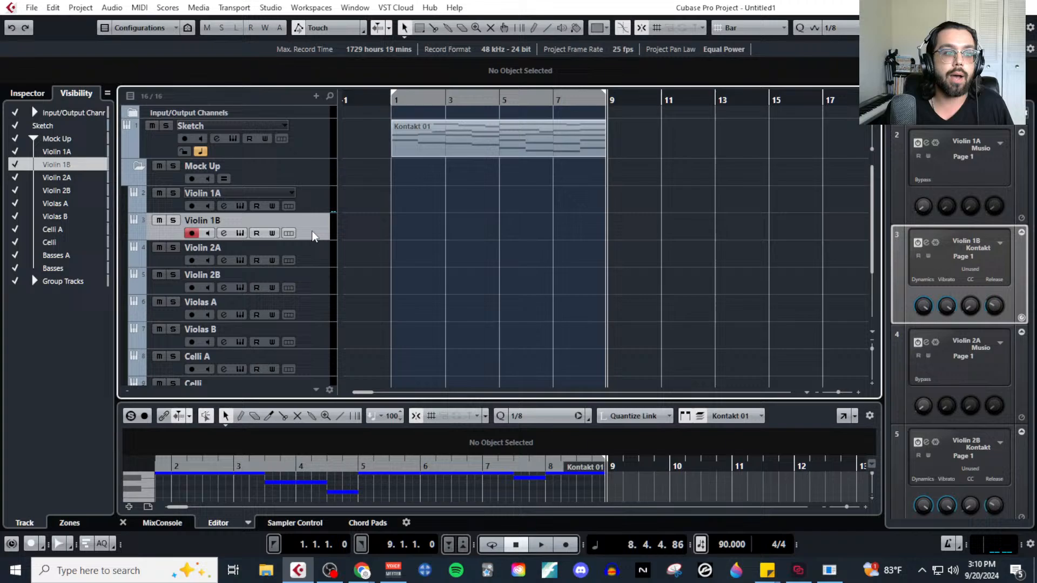
left_click(240, 234)
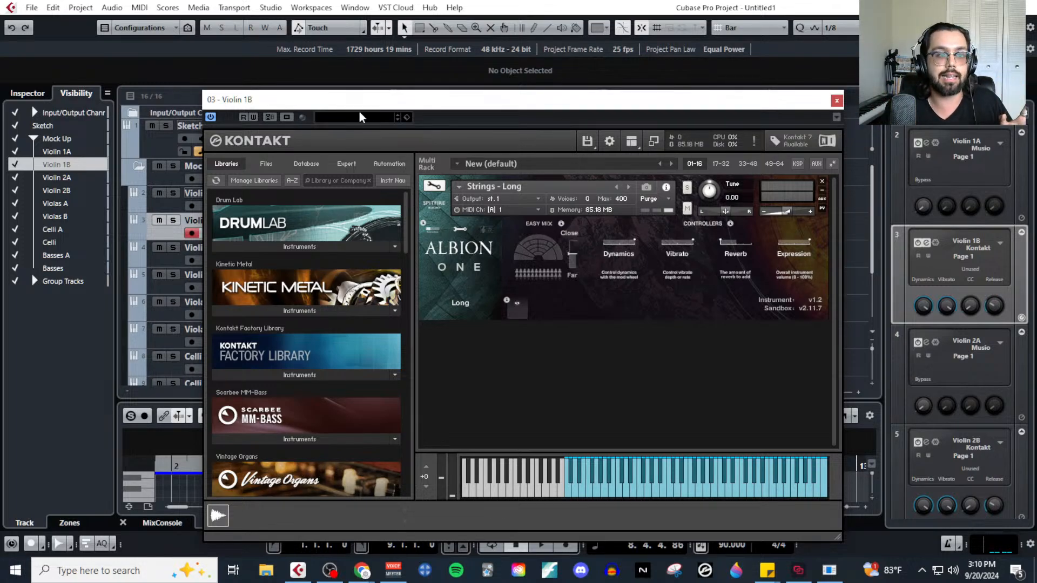
left_click_drag(358, 102, 444, 82)
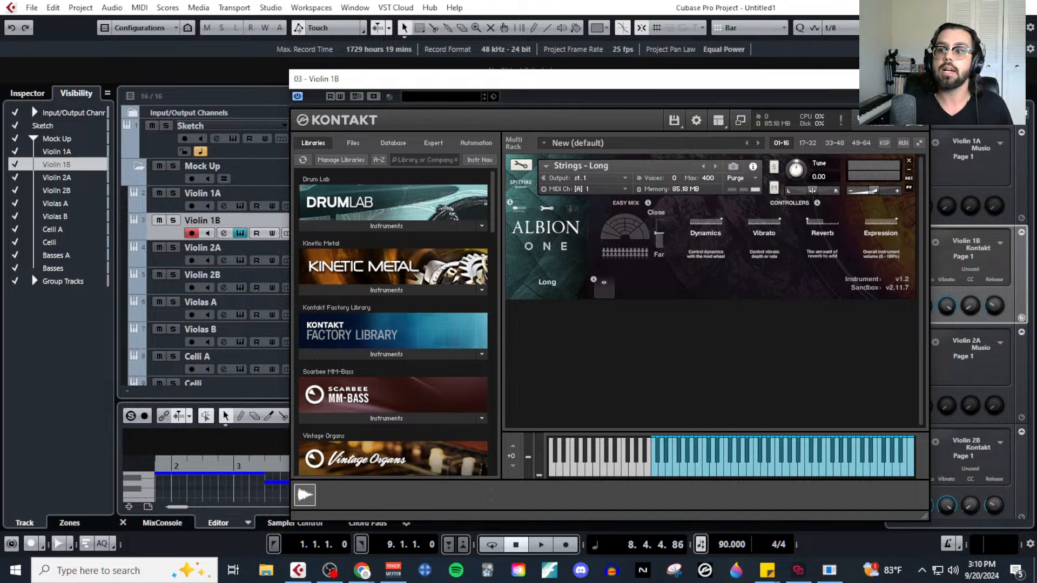
Bring the Google results for "orchestral seating chart" into view, examine a chart, and return to Violin 1B's Kontakt window.
key("alt+Tab")
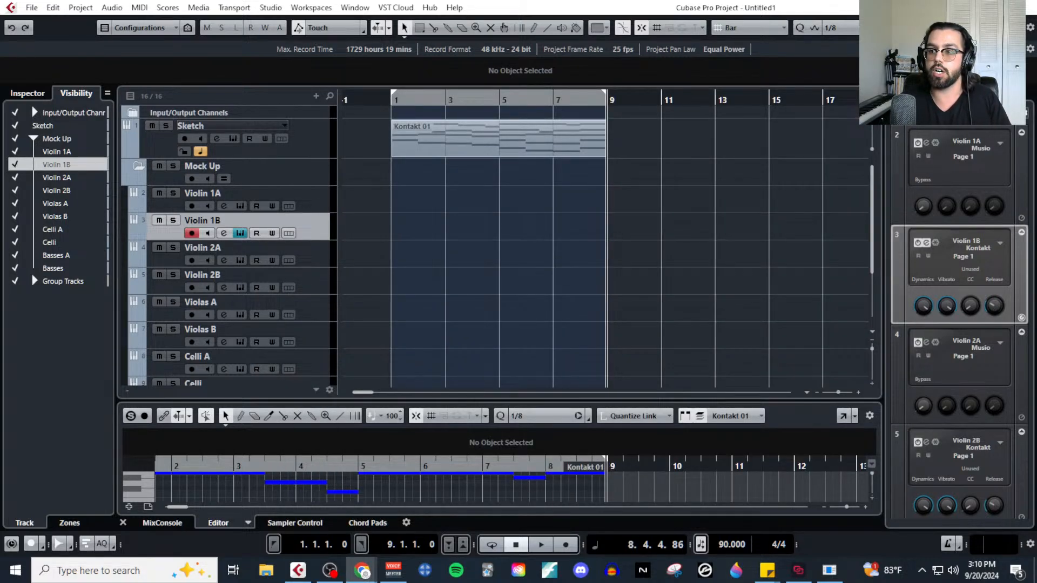
left_click_drag(1036, 44, 484, 37)
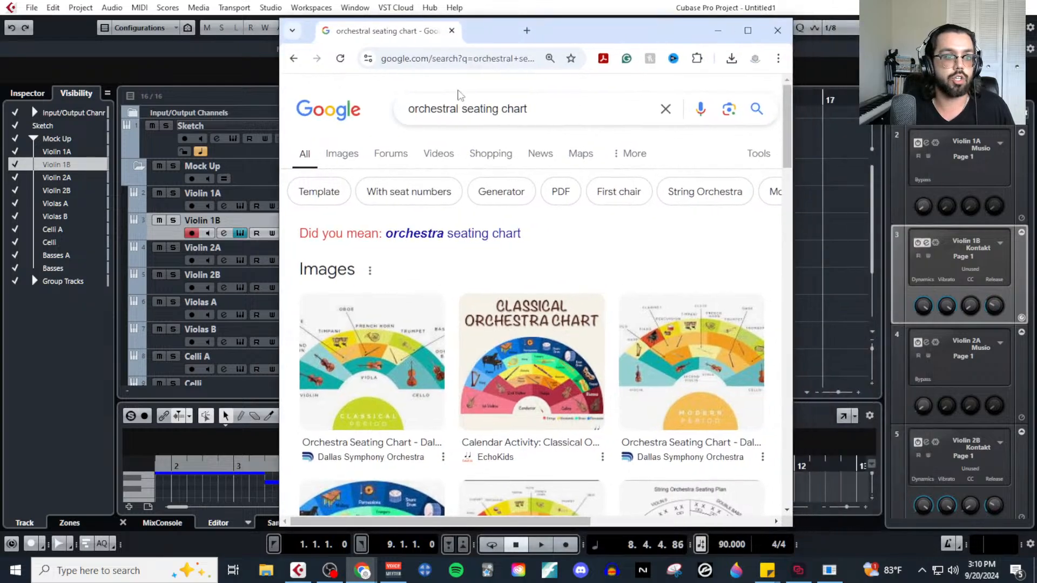
left_click(435, 236)
left_click(748, 30)
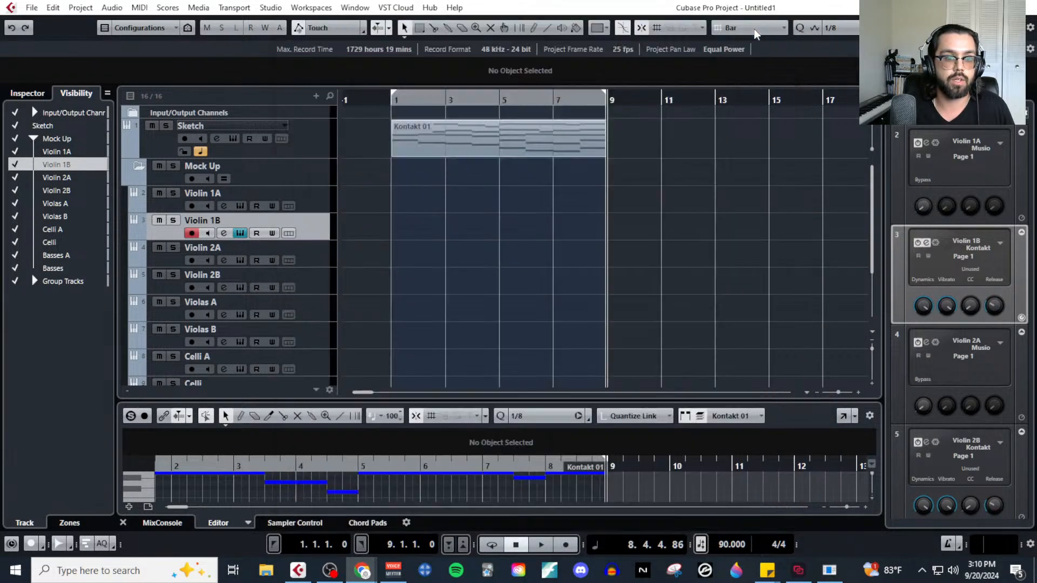
left_click(236, 355)
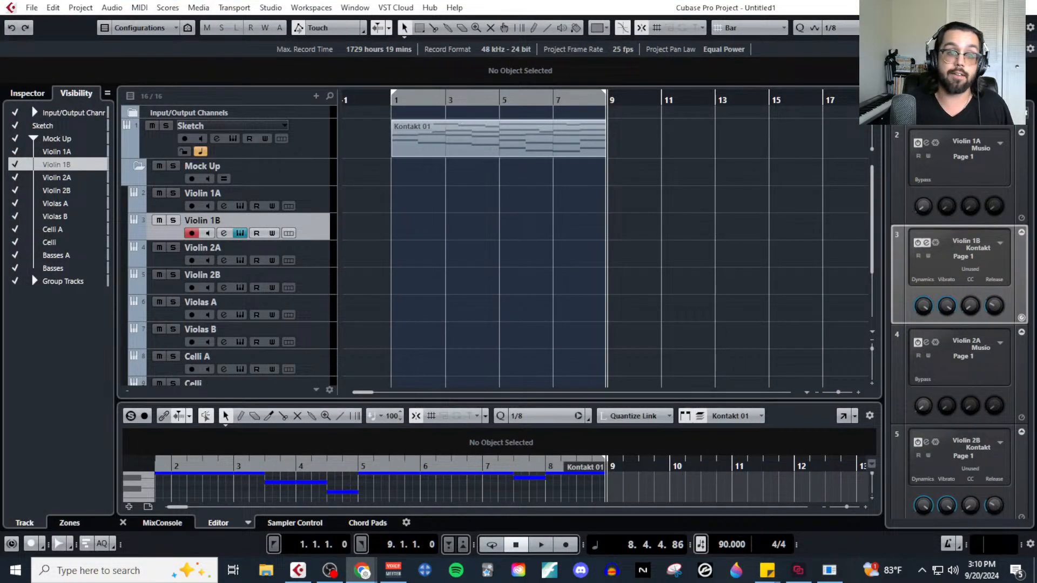
left_click(319, 221)
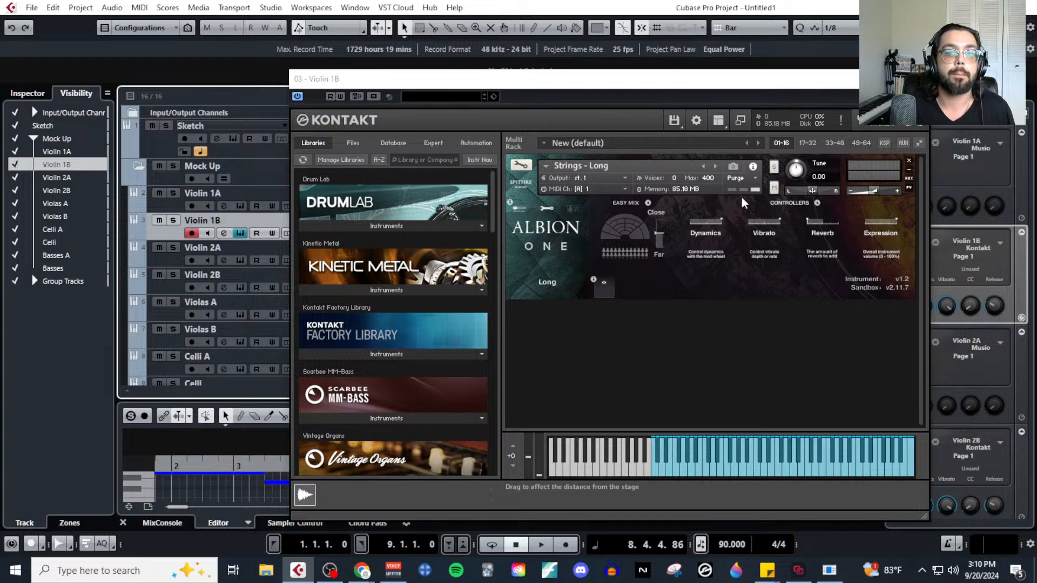
Pan Violin 1B's Kontakt instrument to about 31 L, compare it with Violin 1A and close the Kontakt window.
left_click(815, 192)
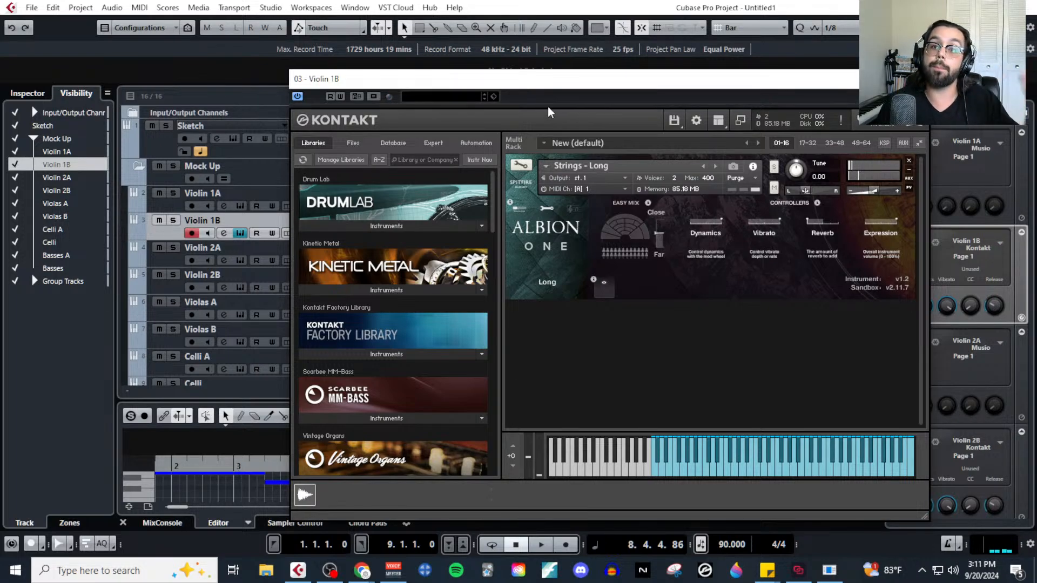
left_click(170, 203)
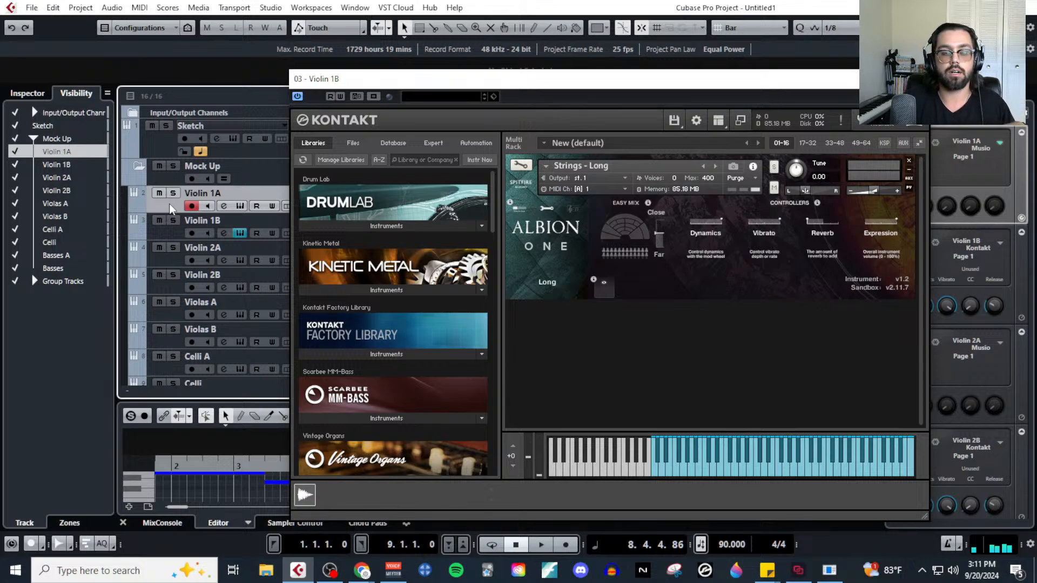
left_click(161, 235)
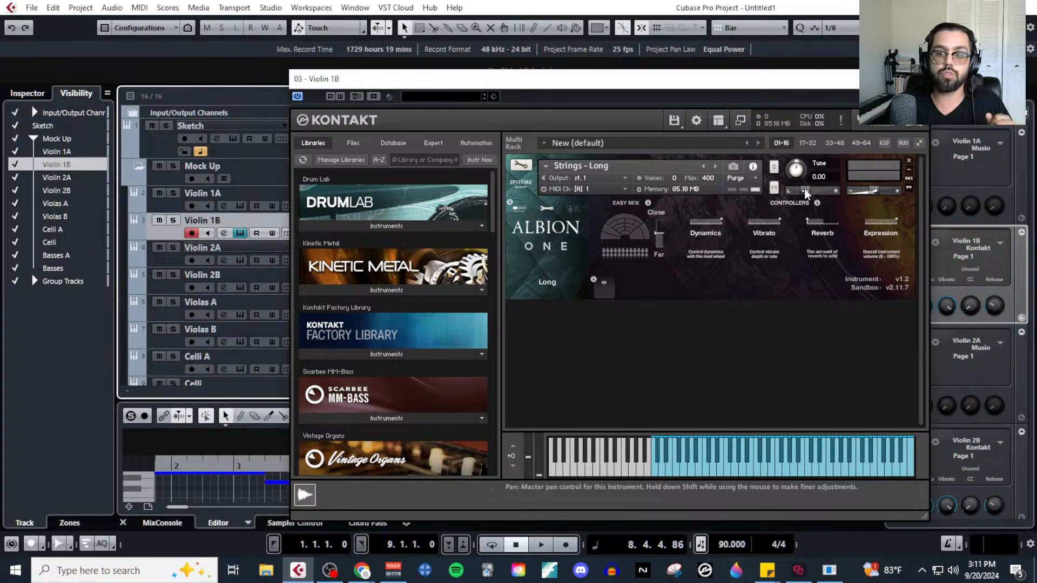
left_click(916, 79)
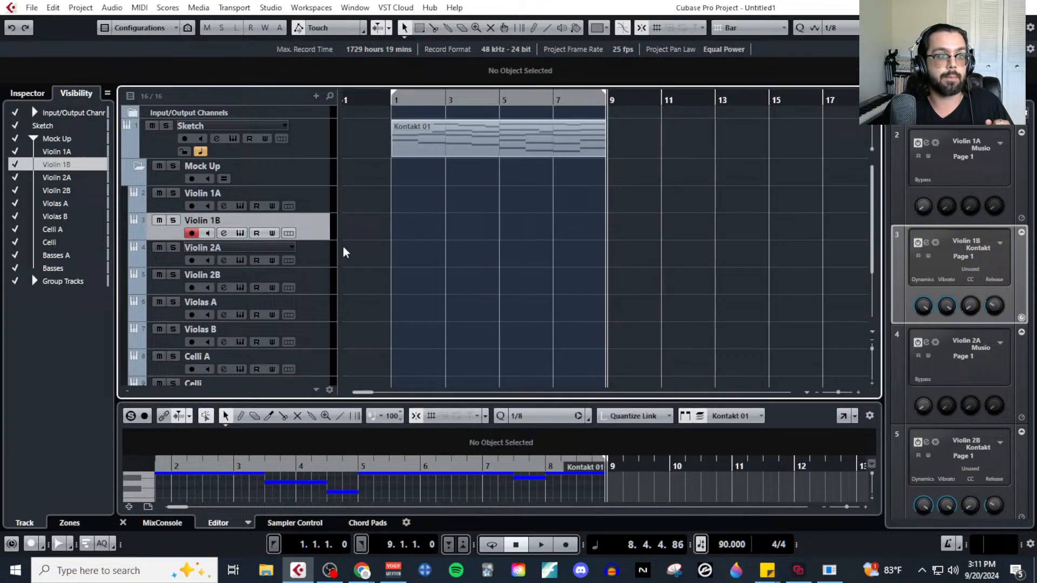
Open Violin 1B's channel settings, inspect the panning page of its sends and close the settings.
left_click(227, 234)
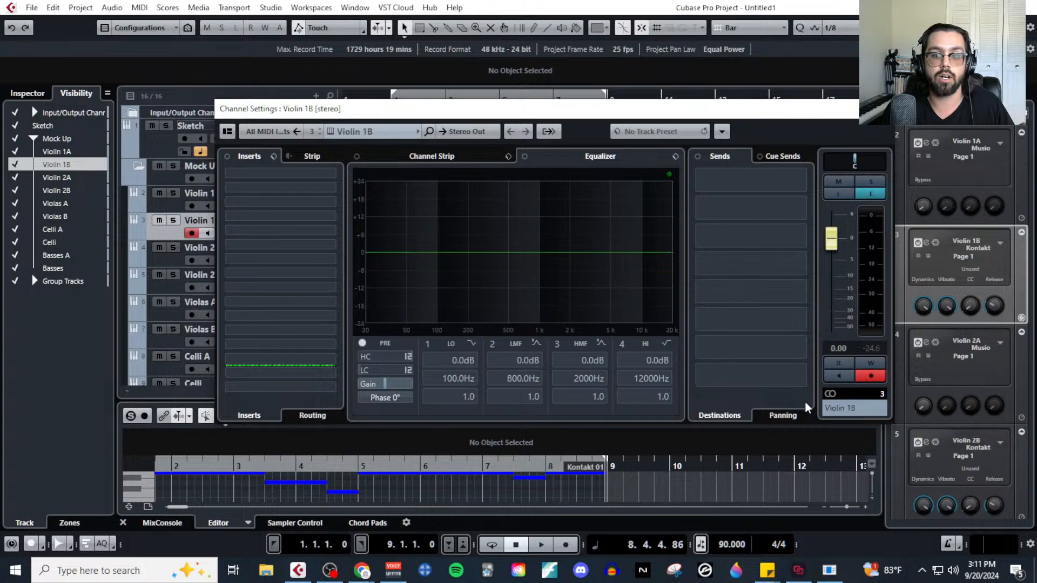
left_click(786, 418)
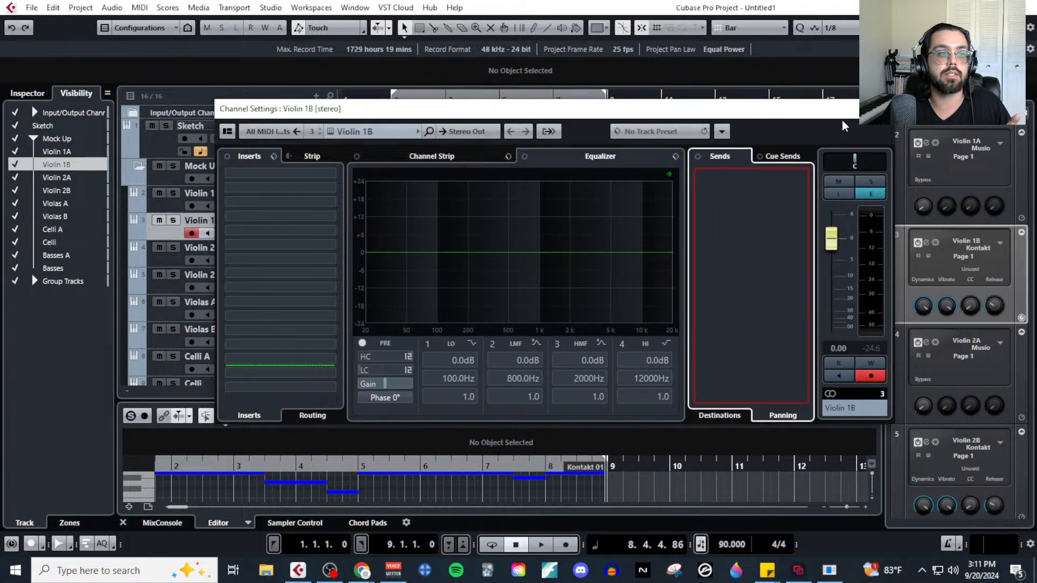
left_click(882, 108)
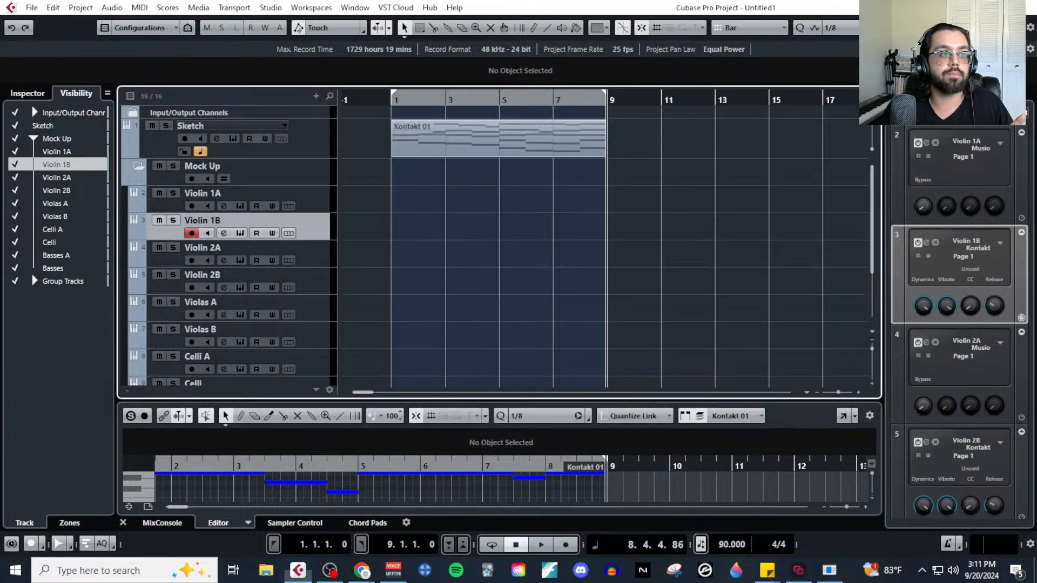
Display the Standard Panner - Pan Left-Right automation lane for Violin 1B and enlarge the lane's height.
left_click(139, 236)
left_click(206, 248)
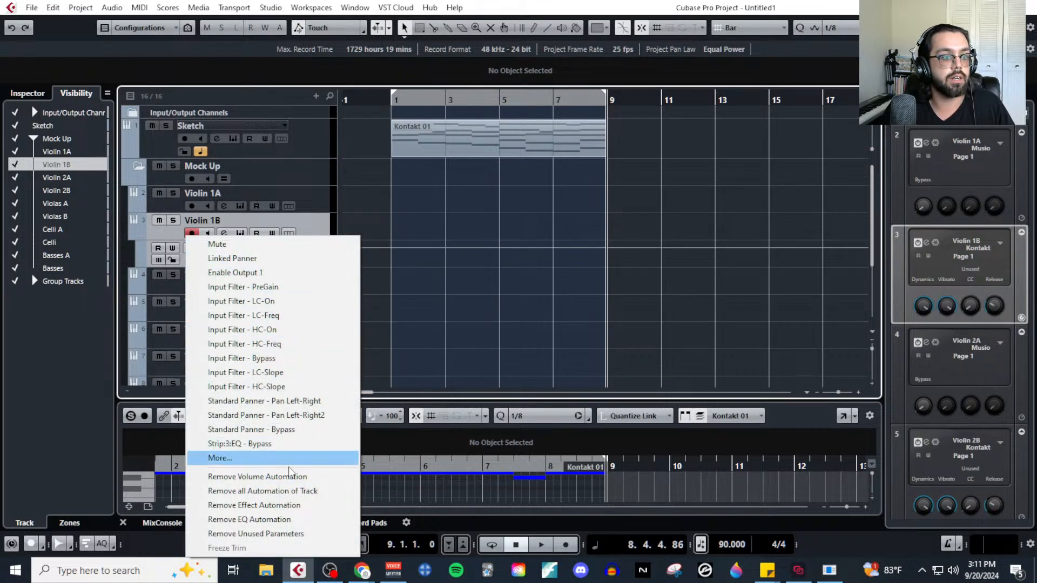
left_click(293, 401)
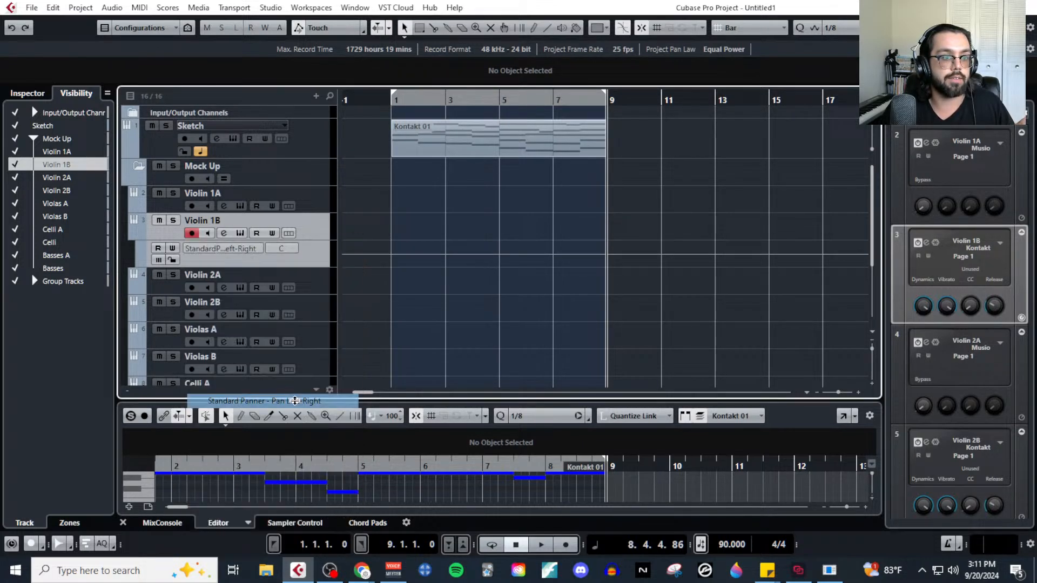
left_click_drag(315, 265, 311, 321)
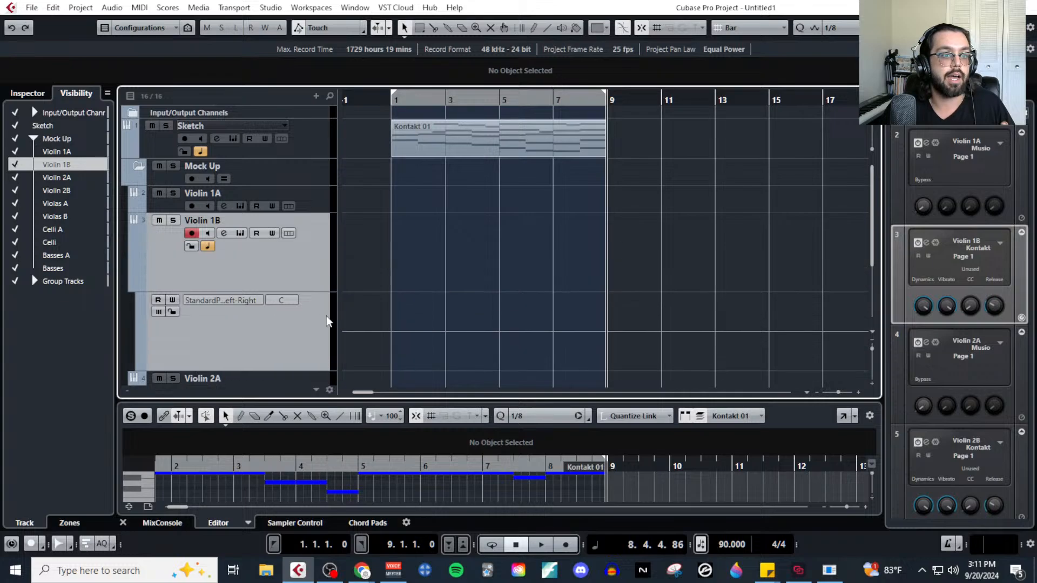
Draw pan automation reaching L55 on Violin 1B, delete the drawn events and hide the lane with automation reading off.
left_click_drag(381, 331, 552, 311)
key("Delete")
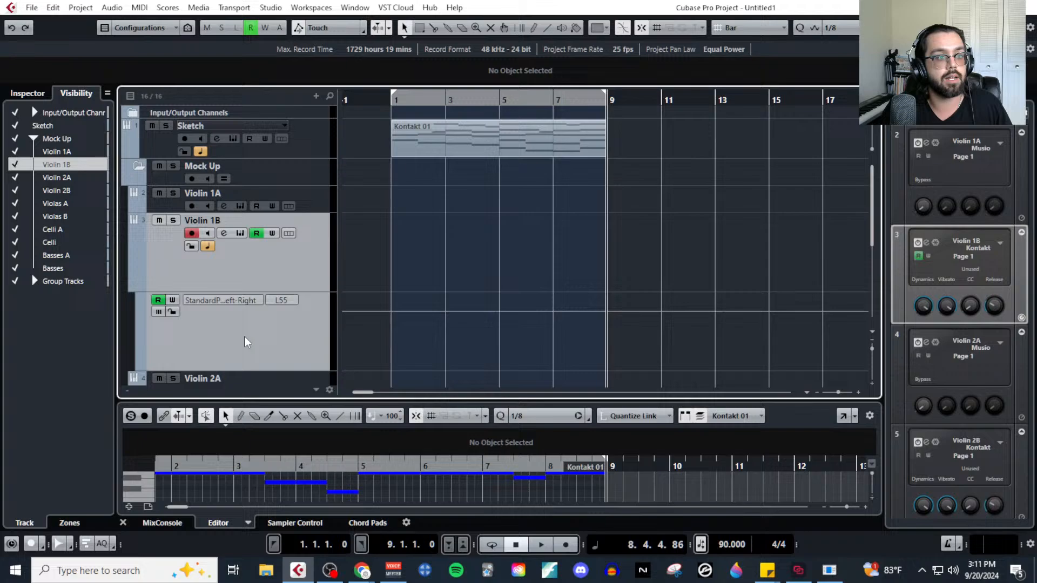
left_click(157, 301)
left_click(137, 287)
Insert 2C-Precedence in the first slot of Violin 1B's channel and load the user preset violin 1.
left_click(226, 233)
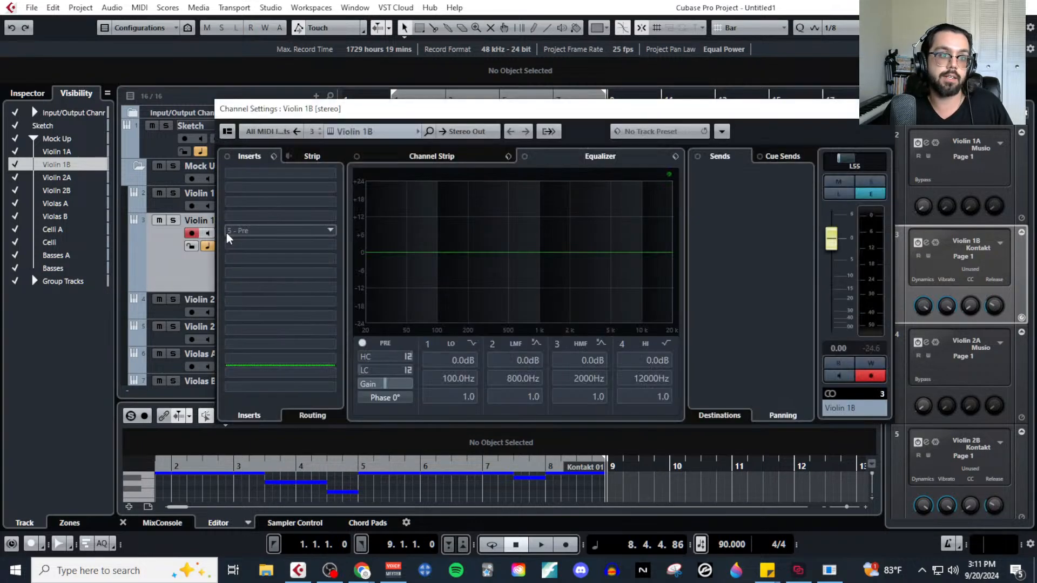
left_click(300, 180)
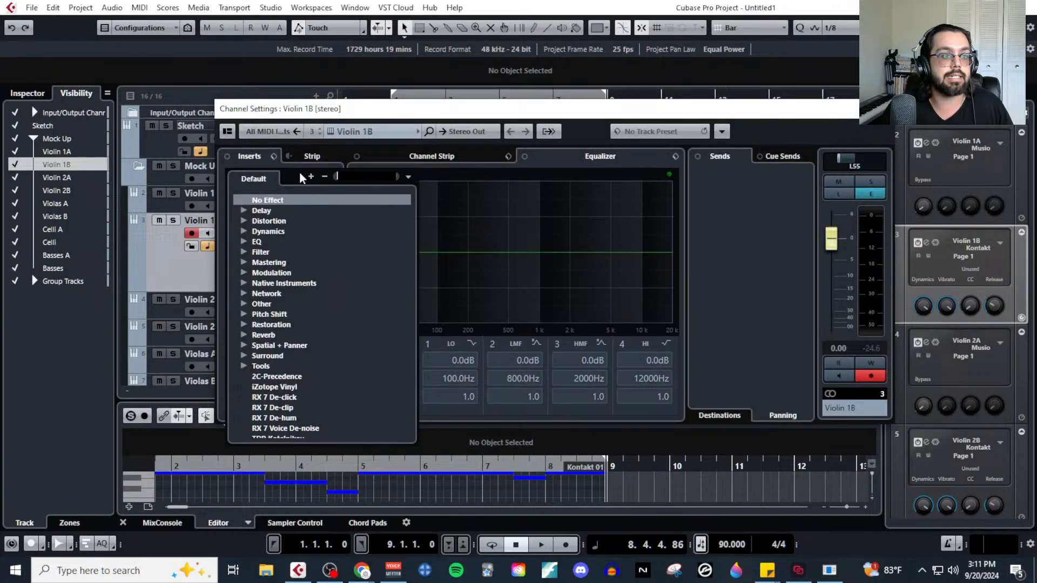
left_click(283, 374)
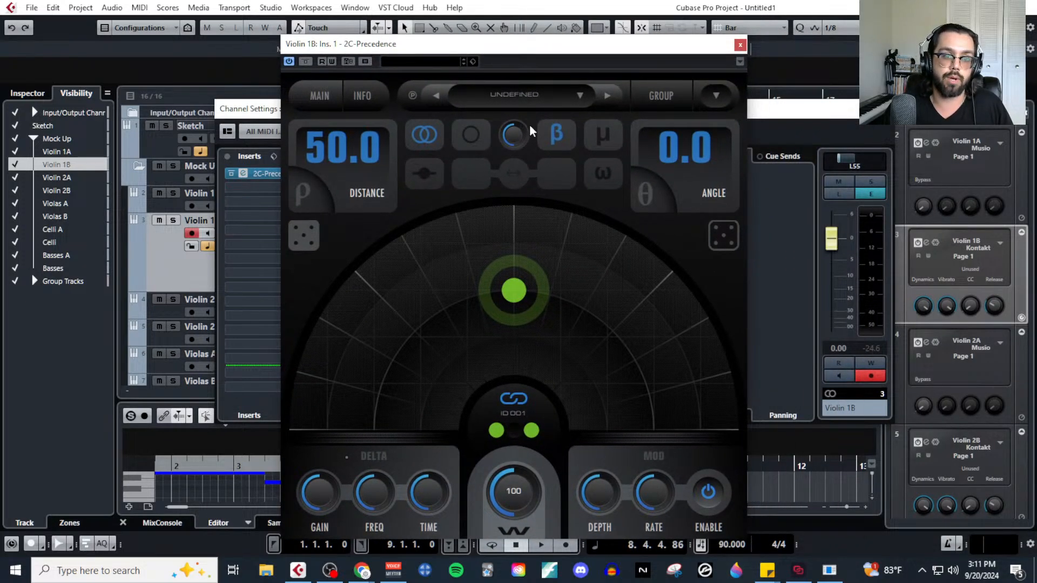
left_click(542, 90)
mouse_move(621, 142)
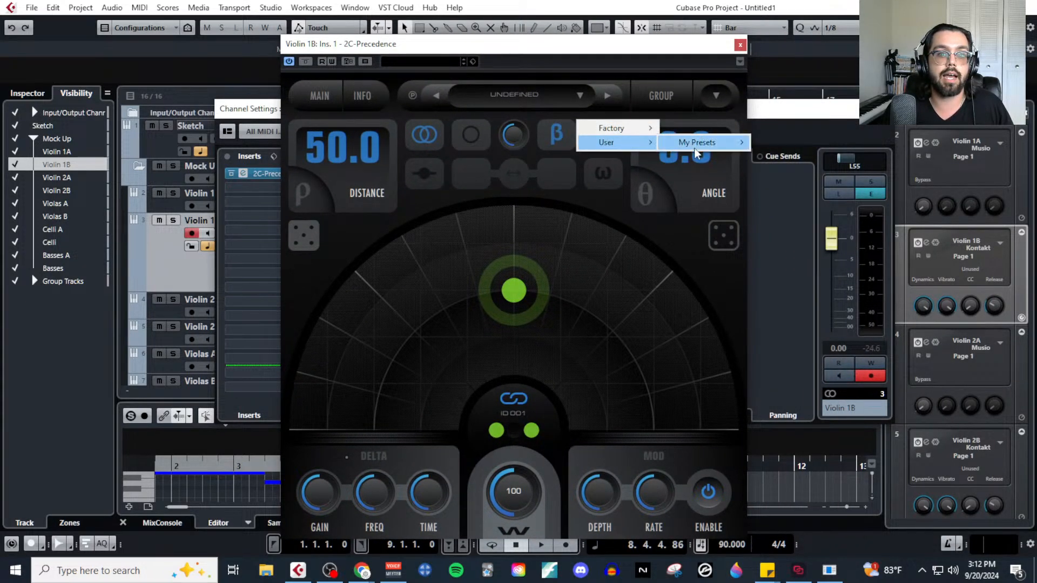
mouse_move(694, 143)
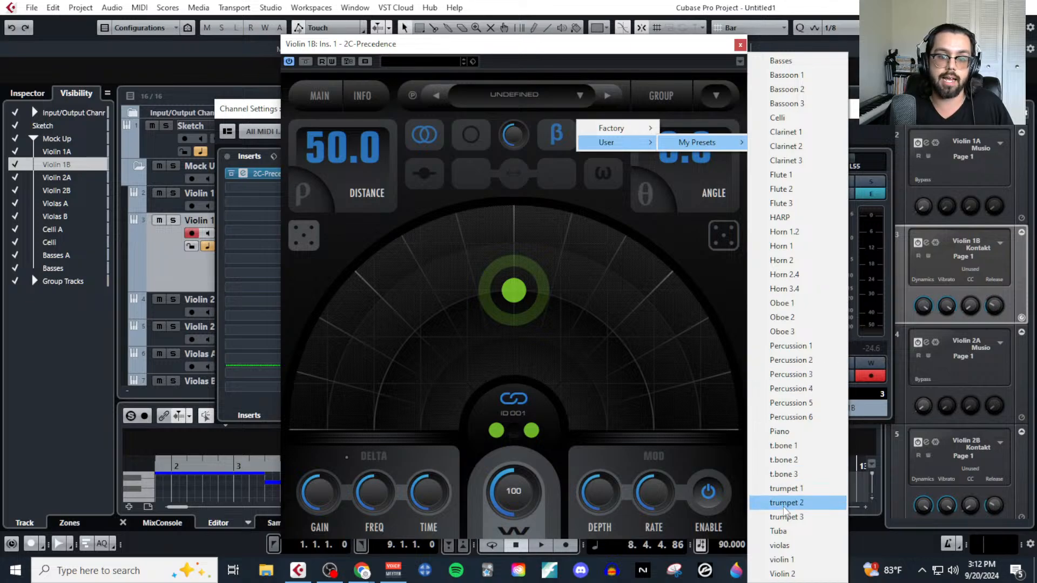
left_click(794, 560)
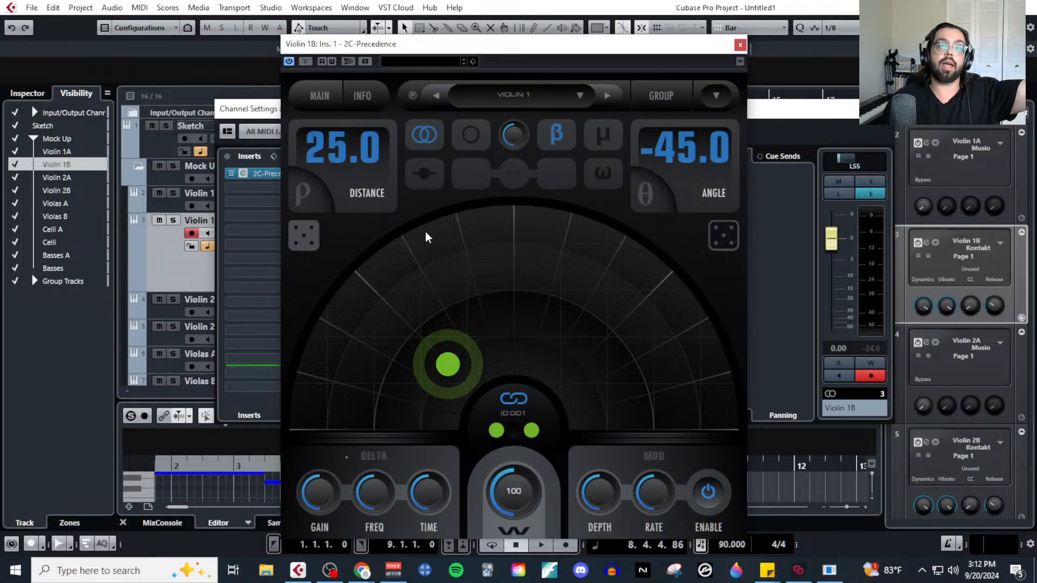
Close 2C-Precedence, remove it from Violin 1B's inserts and close the channel settings.
left_click(740, 45)
left_click_drag(306, 170, 742, 127)
left_click(881, 108)
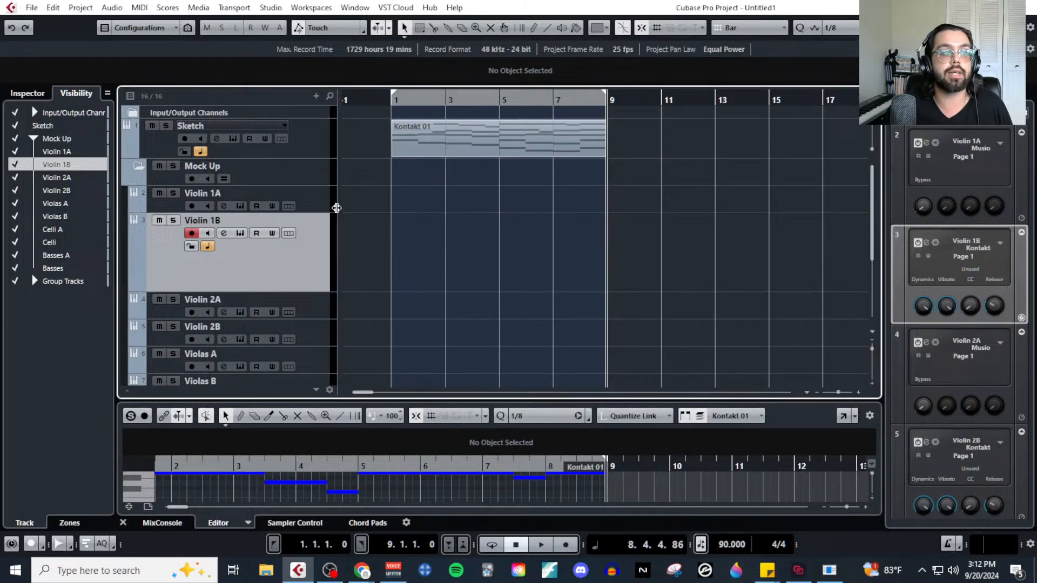
Recheck the instrument pan in Violin 1B's Kontakt window, close it and reduce the track's height.
left_click(241, 234)
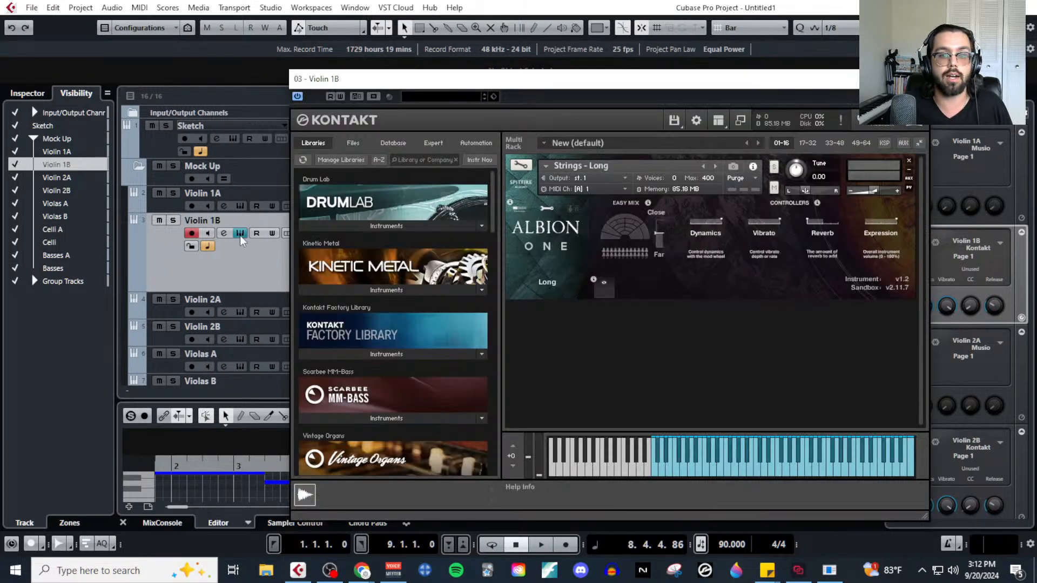
left_click(809, 195)
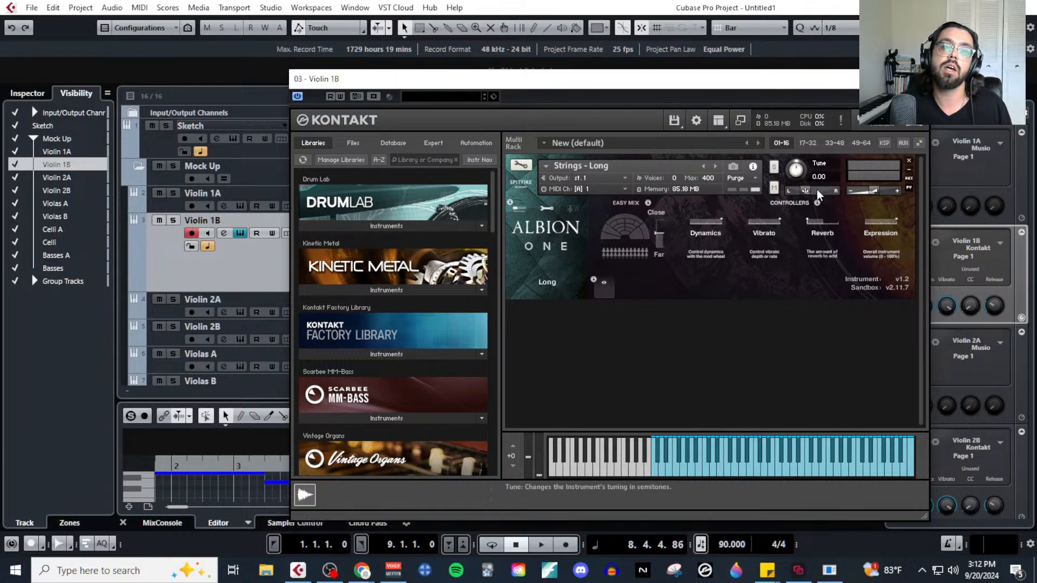
left_click(804, 191)
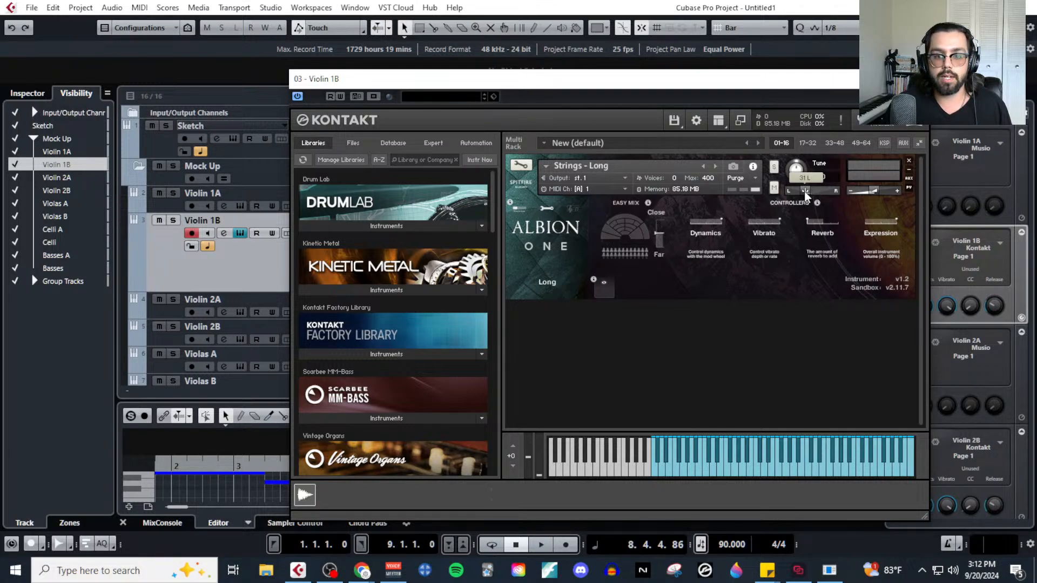
left_click(917, 79)
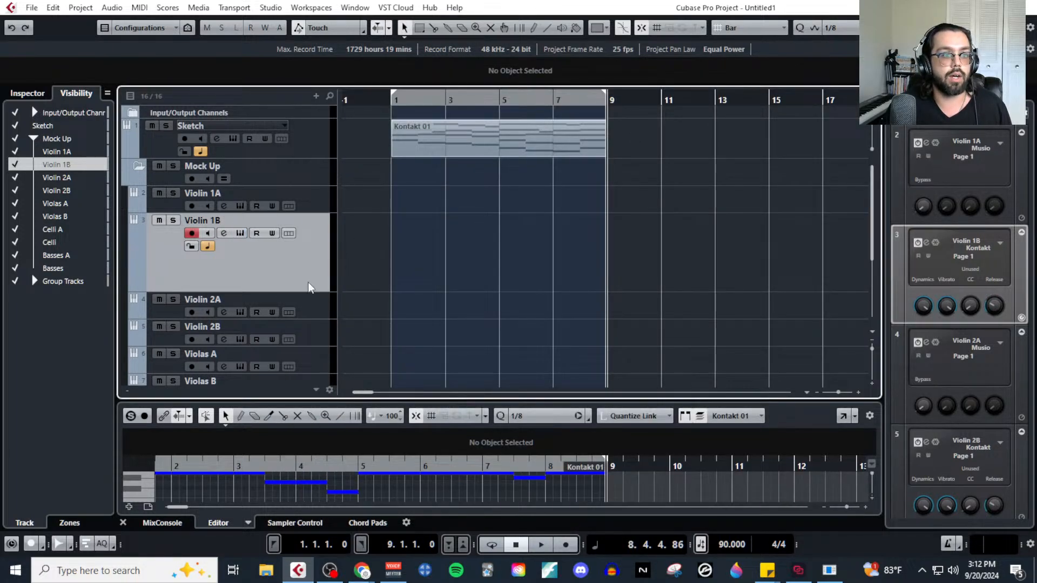
left_click_drag(313, 292, 312, 253)
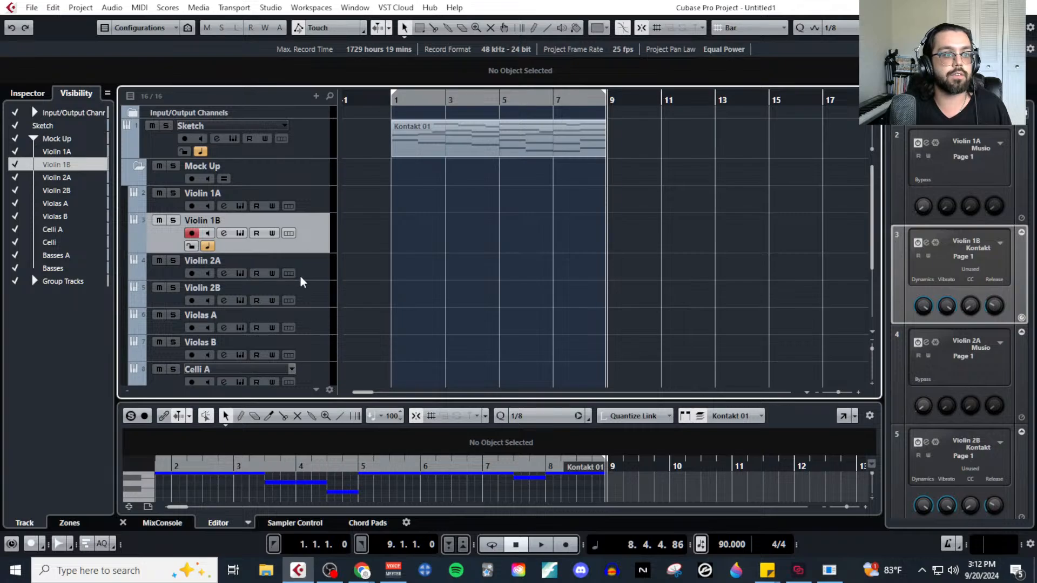
Select Violin 2A, open its Musio instrument to audition Violins II and close the window.
left_click(299, 274)
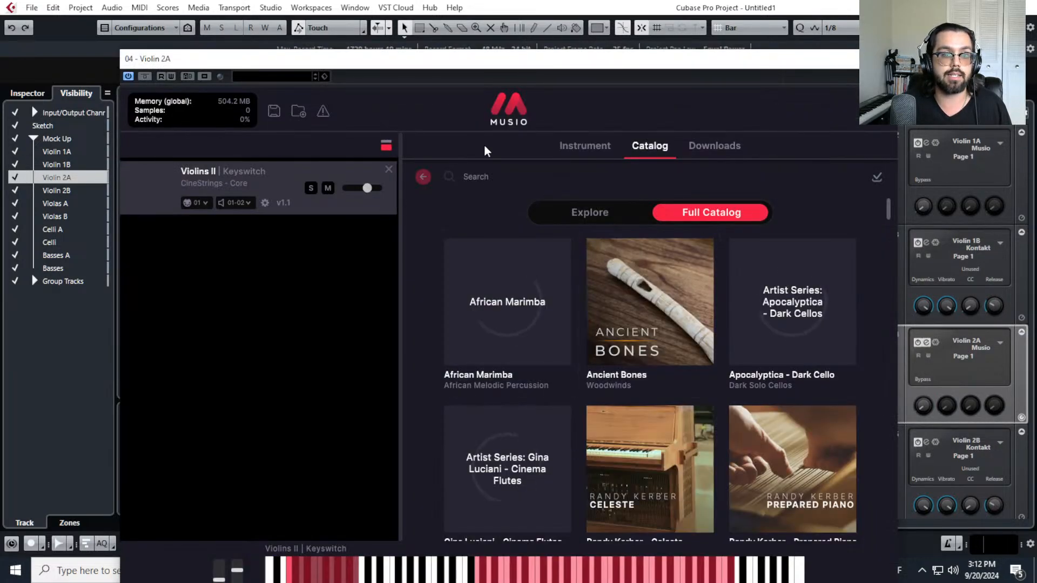
left_click(577, 143)
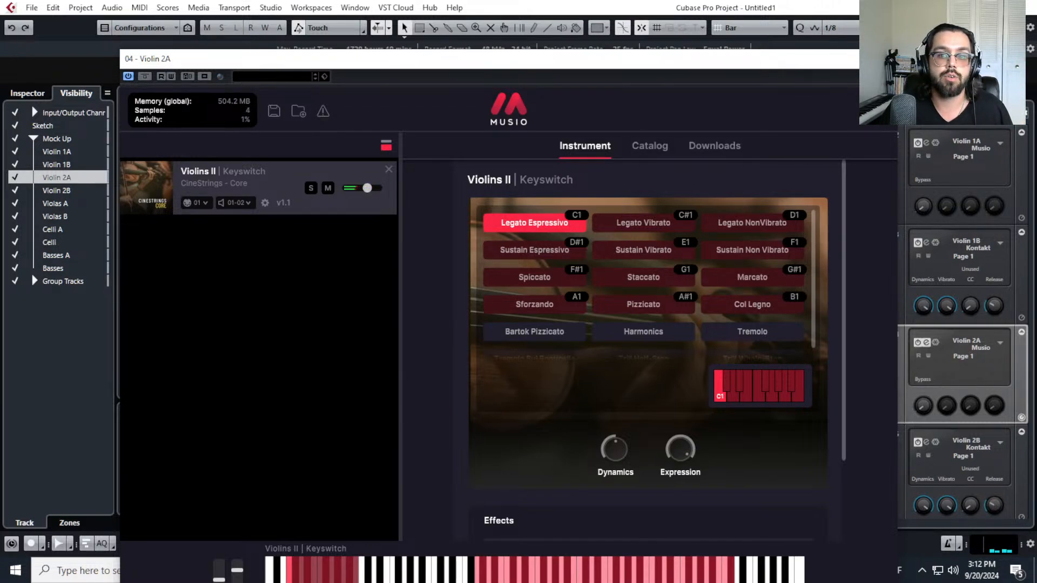
left_click(885, 58)
Open Violin 2B's Kontakt instrument, pan it slightly left and close the window.
left_click(322, 307)
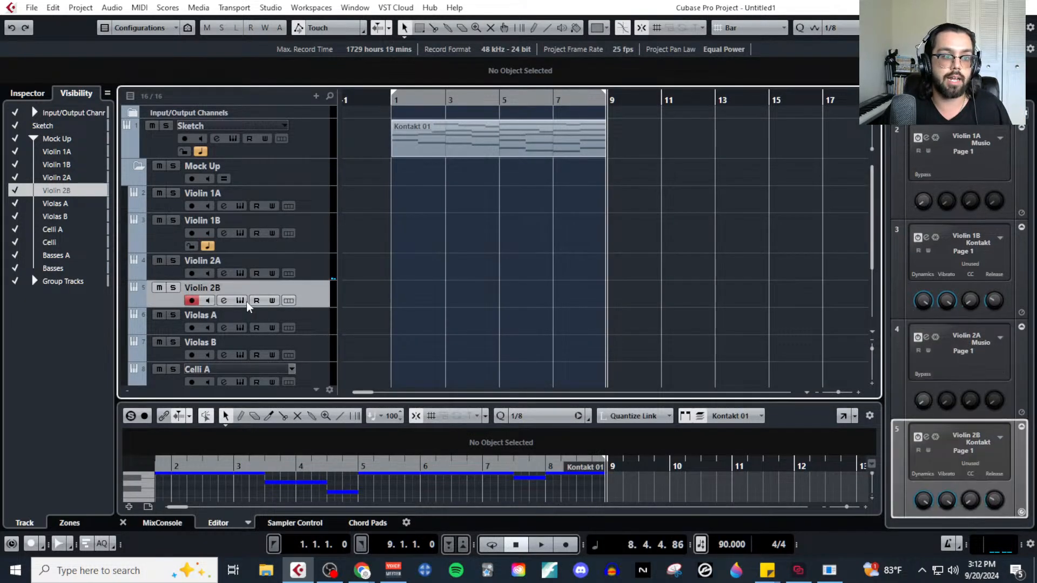
left_click(241, 300)
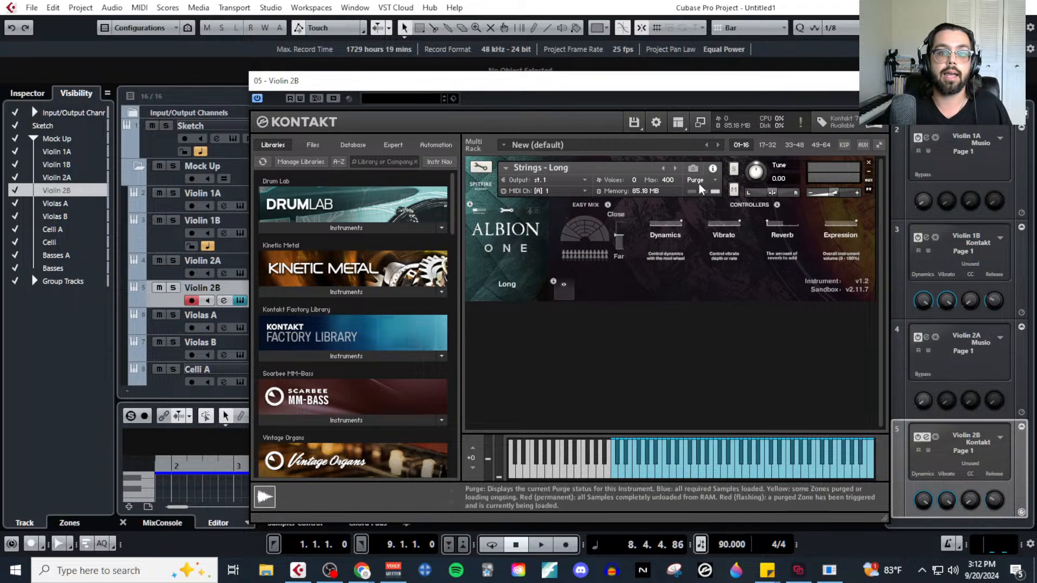
left_click_drag(772, 193, 767, 197)
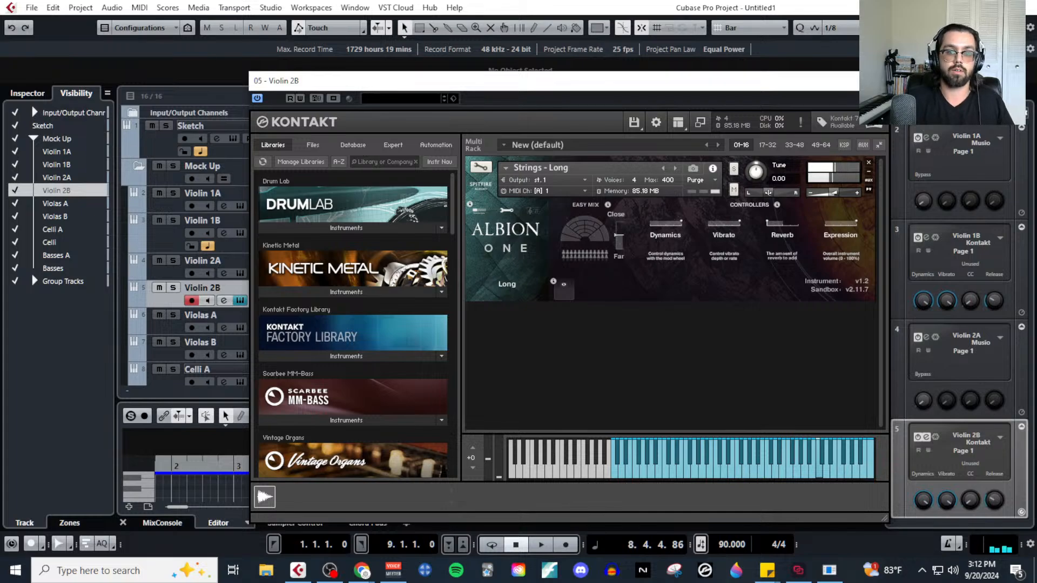
left_click(876, 81)
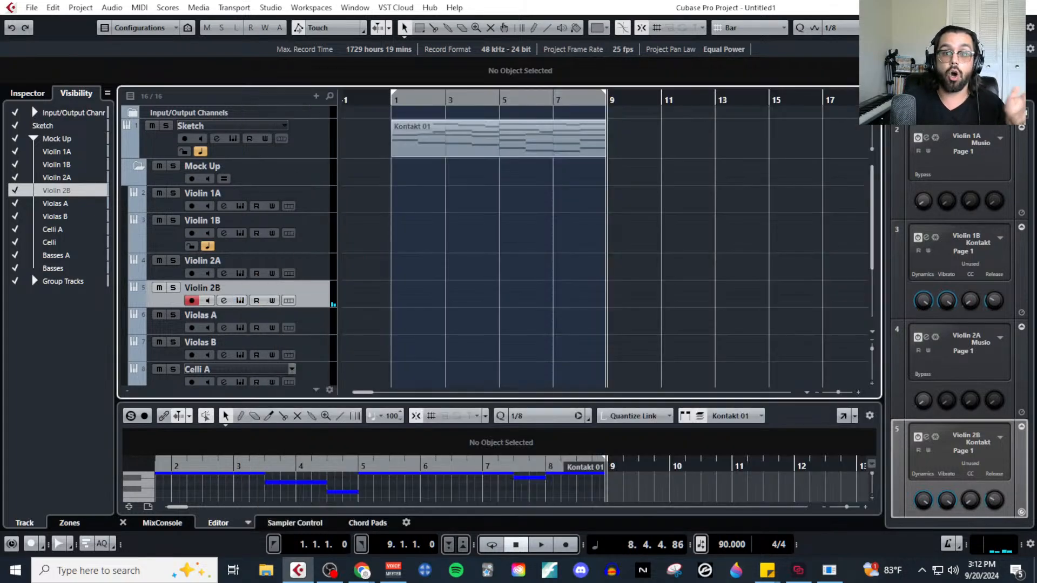
Bring up the orchestra seating chart in the browser, review it and return to the project.
left_click(362, 571)
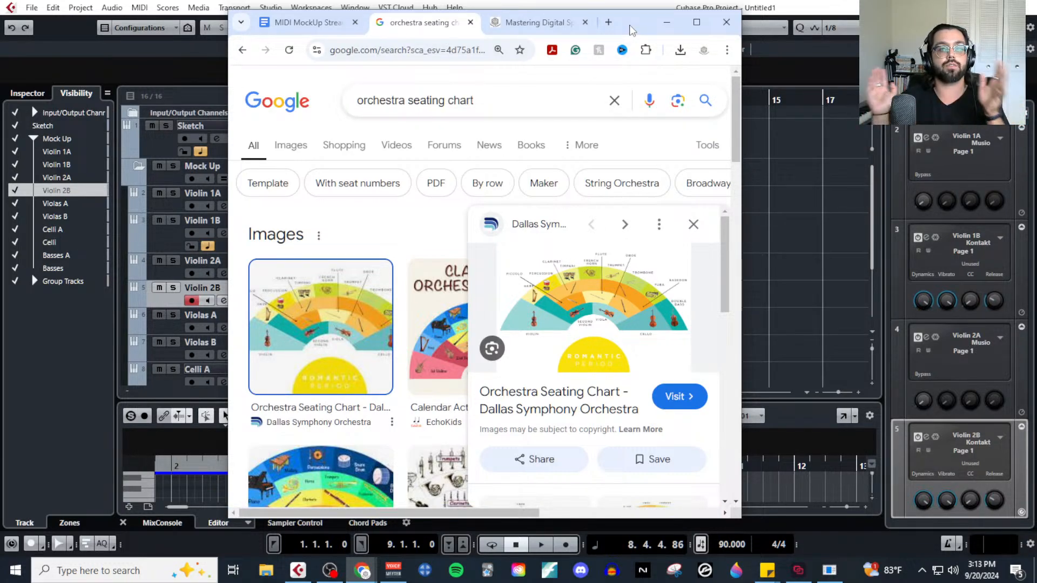
left_click(666, 22)
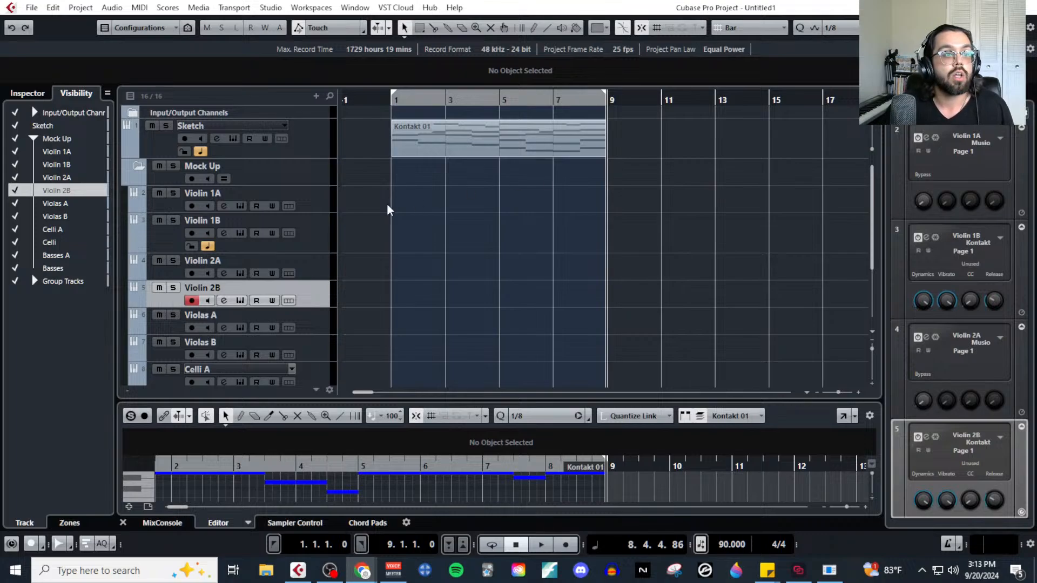
View Violin 1A's Musio instrument, close it and open Violin 1B's Kontakt instrument to compare the two layers.
left_click(300, 203)
left_click(240, 206)
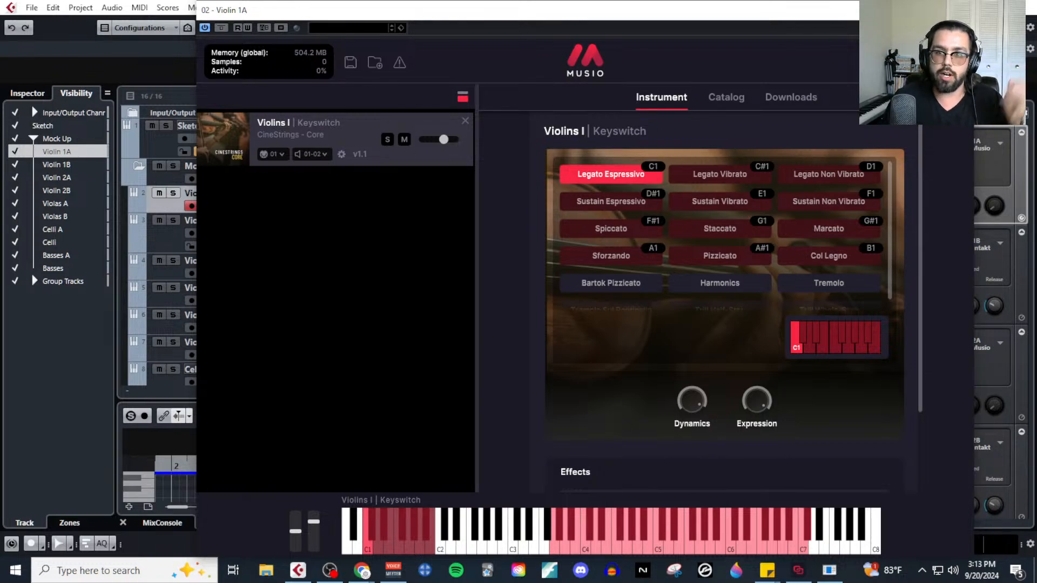
left_click(961, 10)
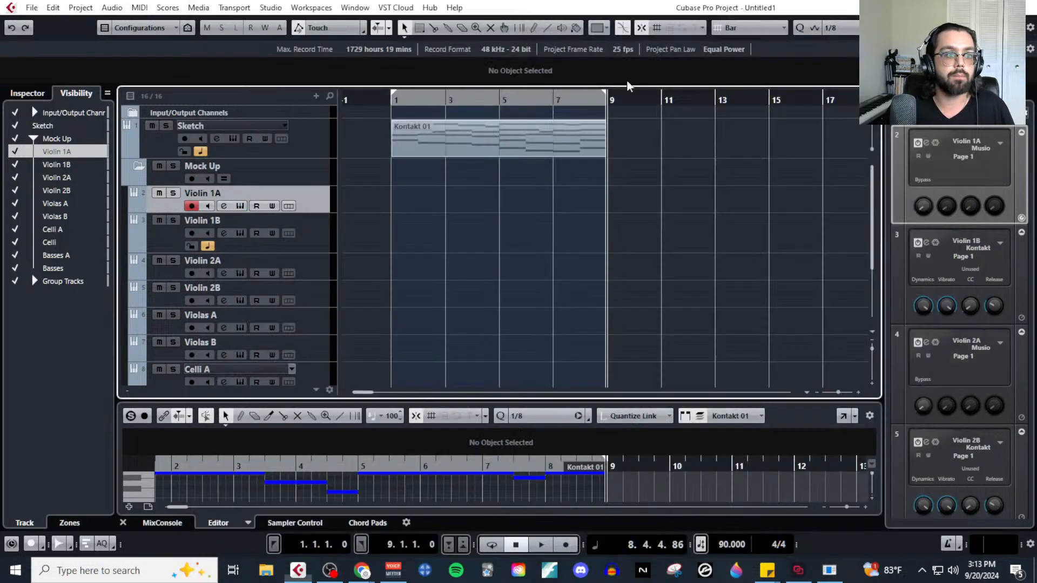
left_click(322, 236)
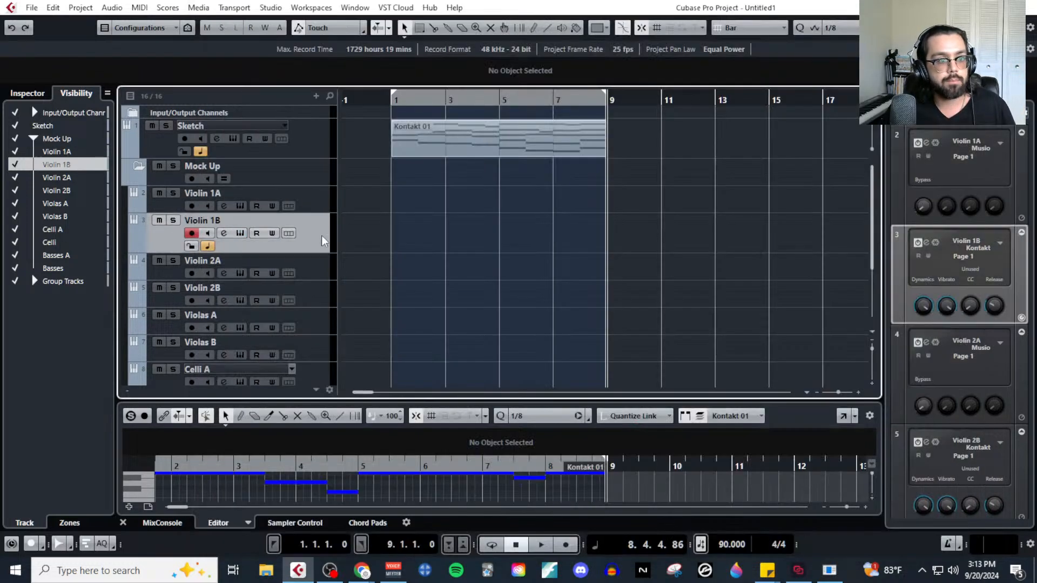
left_click(241, 232)
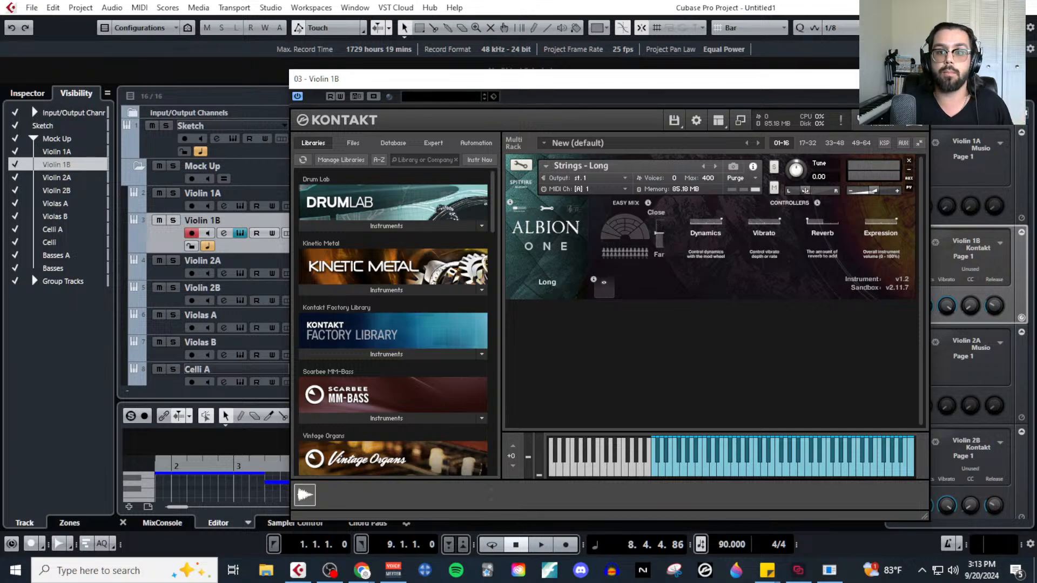
Close Violin 1B's Kontakt window, switch briefly to the browser and return to the project.
left_click(921, 79)
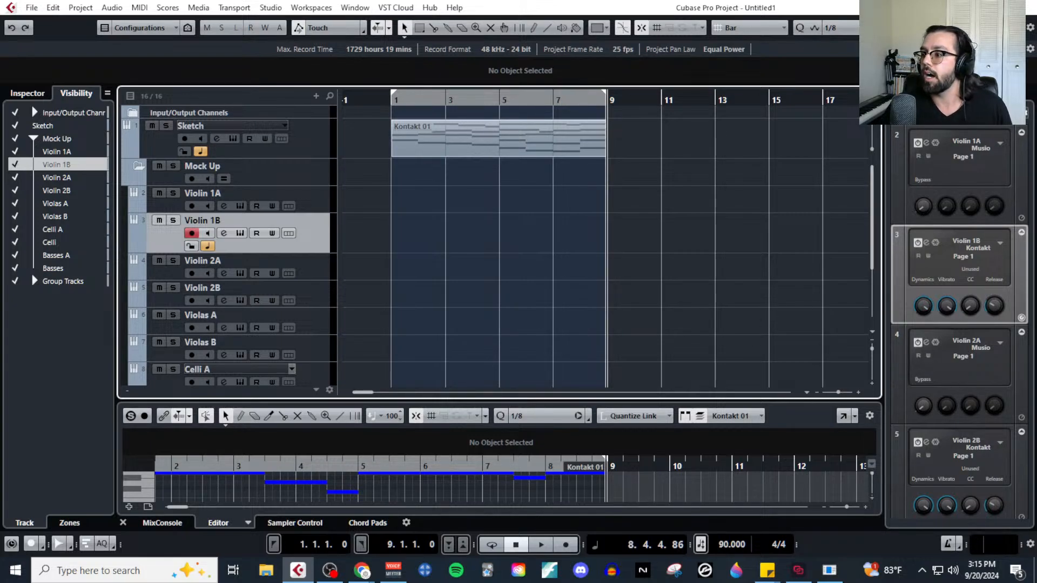
key("alt+Tab")
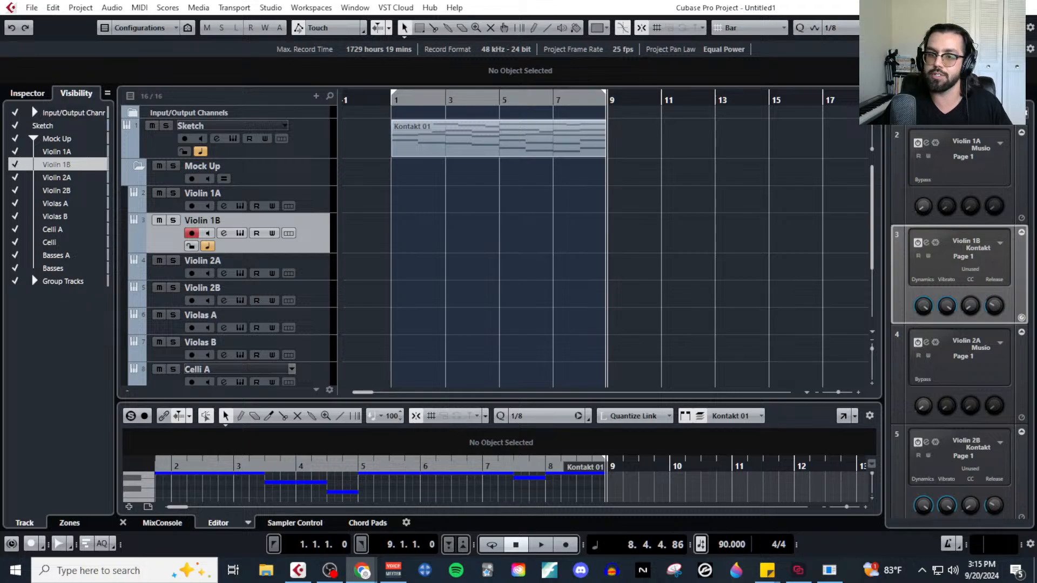
left_click(364, 219)
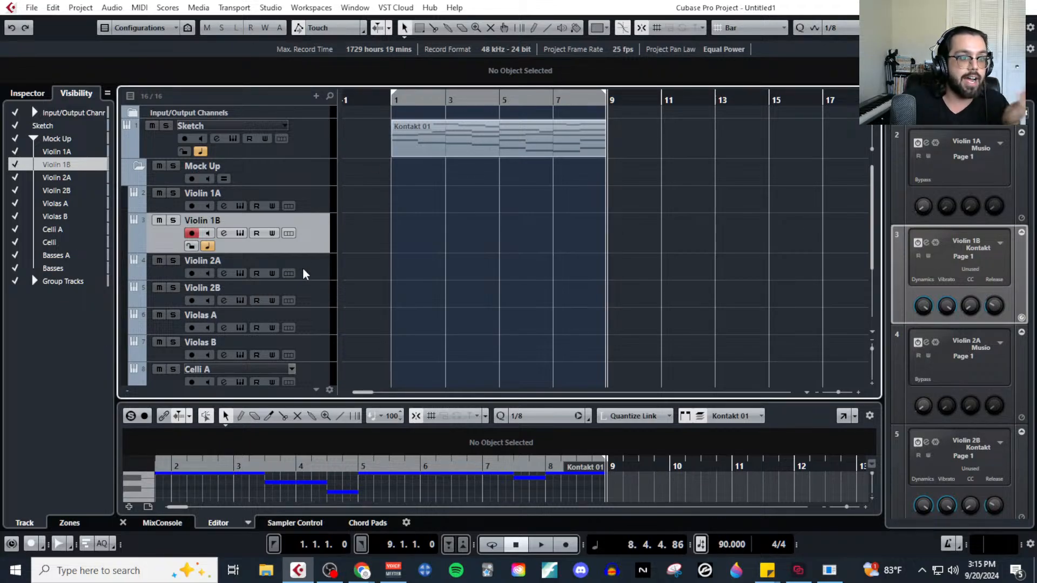
View Violin 1A's Musio instrument and Violin 1B's Kontakt instrument in turn, closing each window.
left_click(312, 202)
left_click(322, 226)
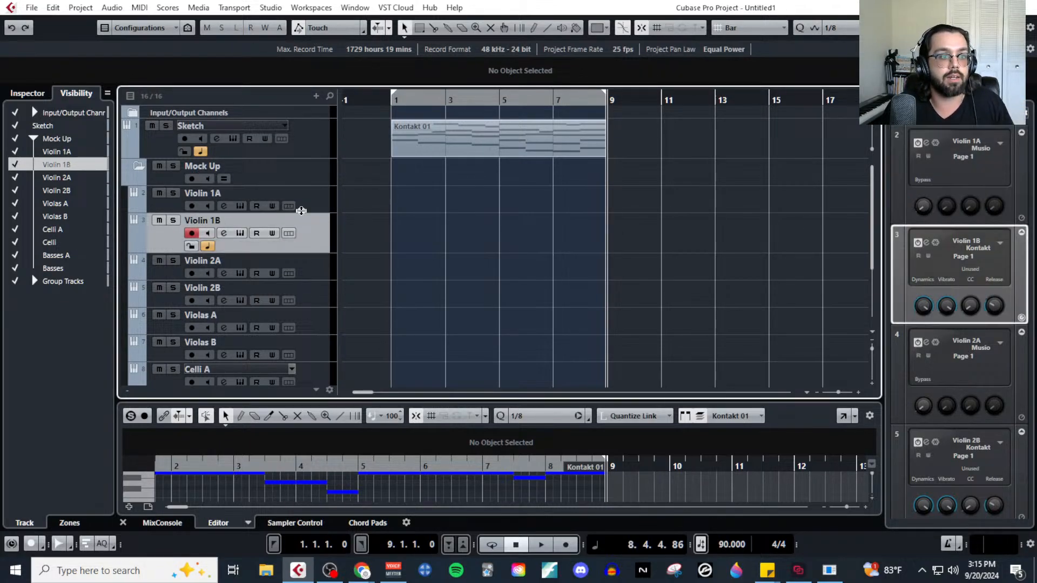
left_click(253, 209)
left_click(240, 207)
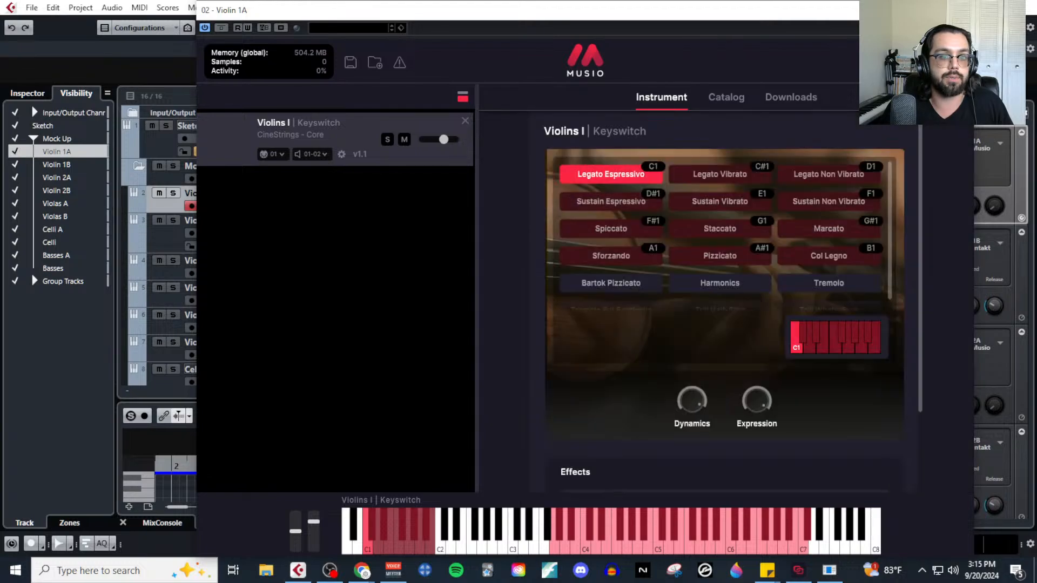
left_click(962, 9)
left_click(328, 238)
left_click(240, 233)
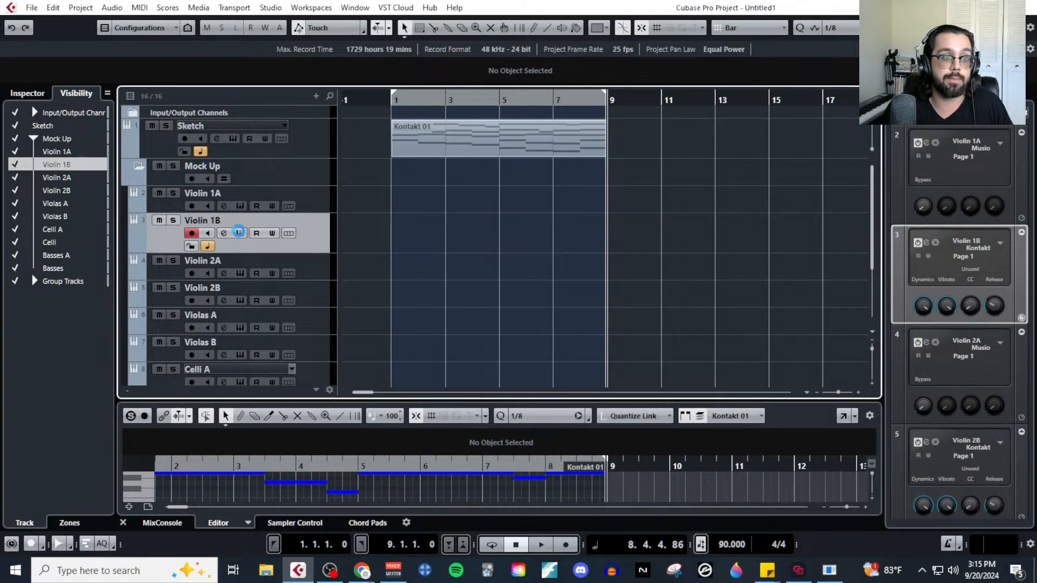
left_click(916, 78)
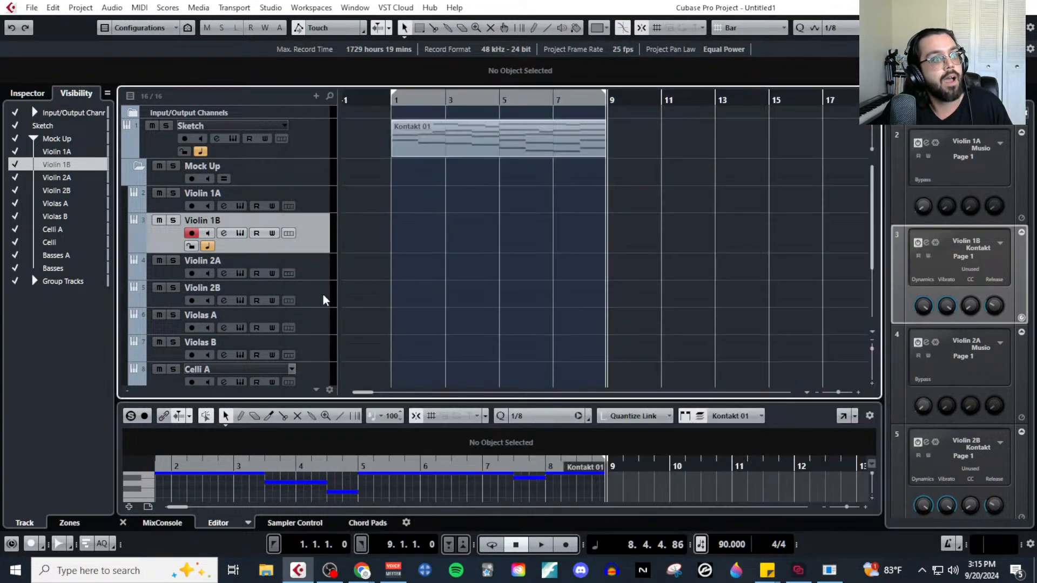
View Violas A's Musio instrument and Violas B's Kontakt instrument in turn, closing each window.
left_click(315, 271)
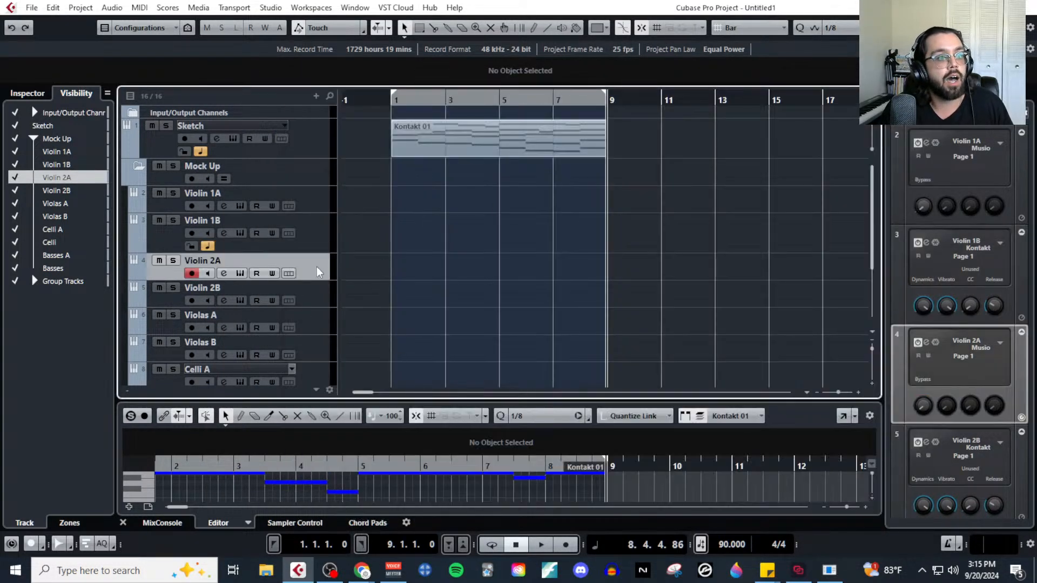
left_click(312, 324)
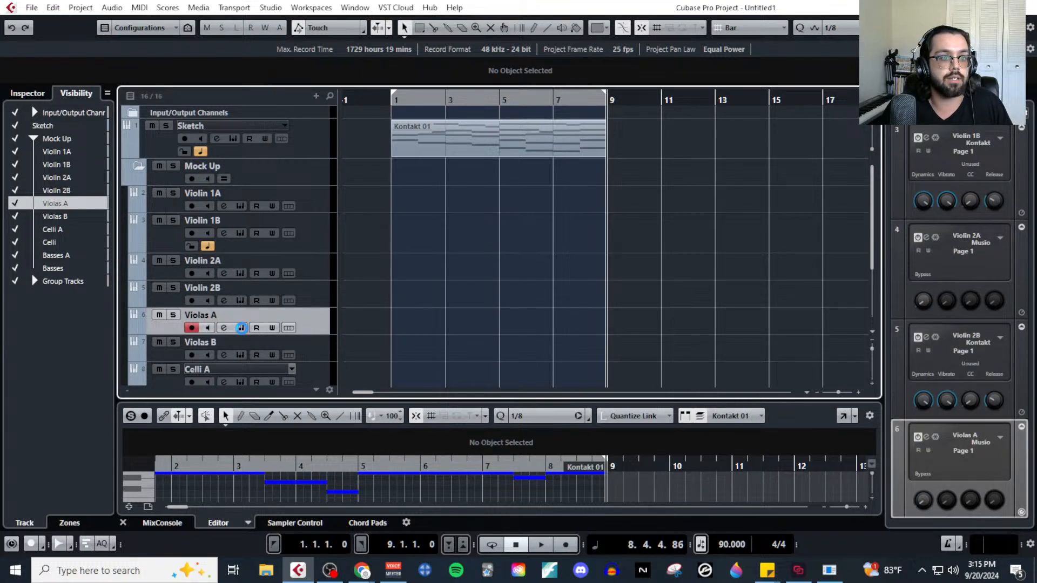
left_click(241, 328)
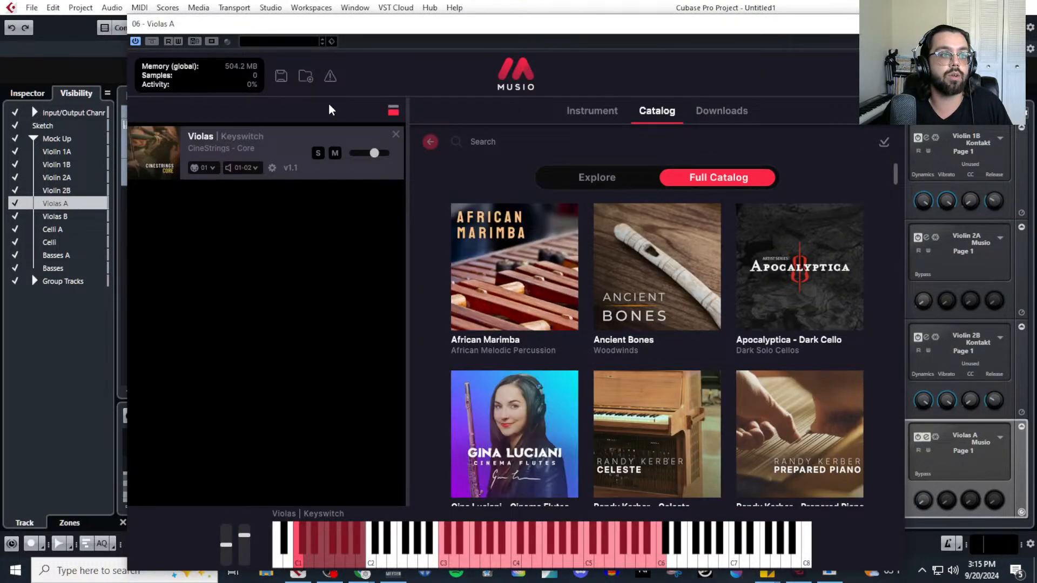
left_click(892, 23)
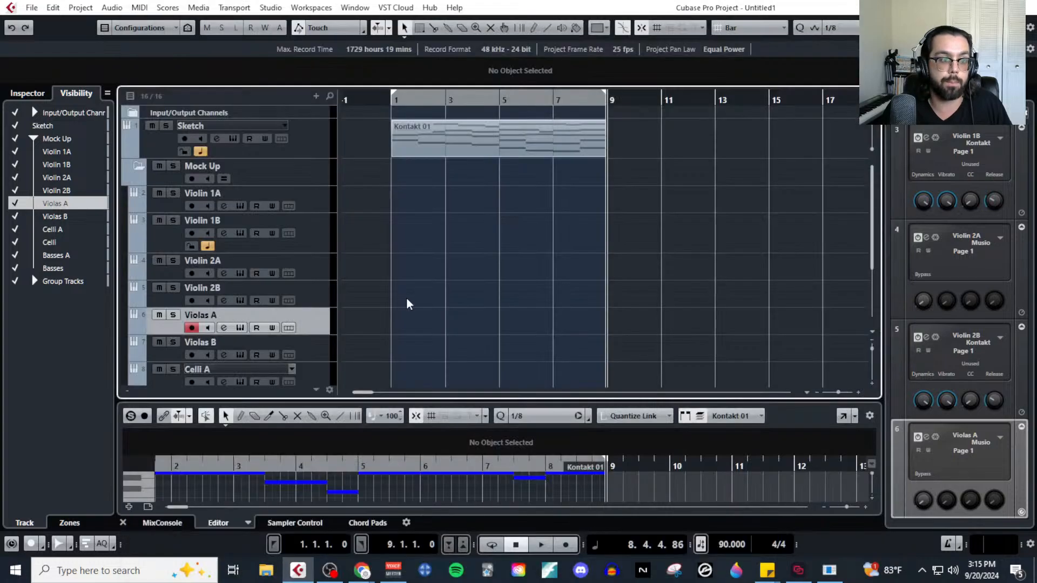
scroll(319, 323, "down", 2)
left_click(314, 294)
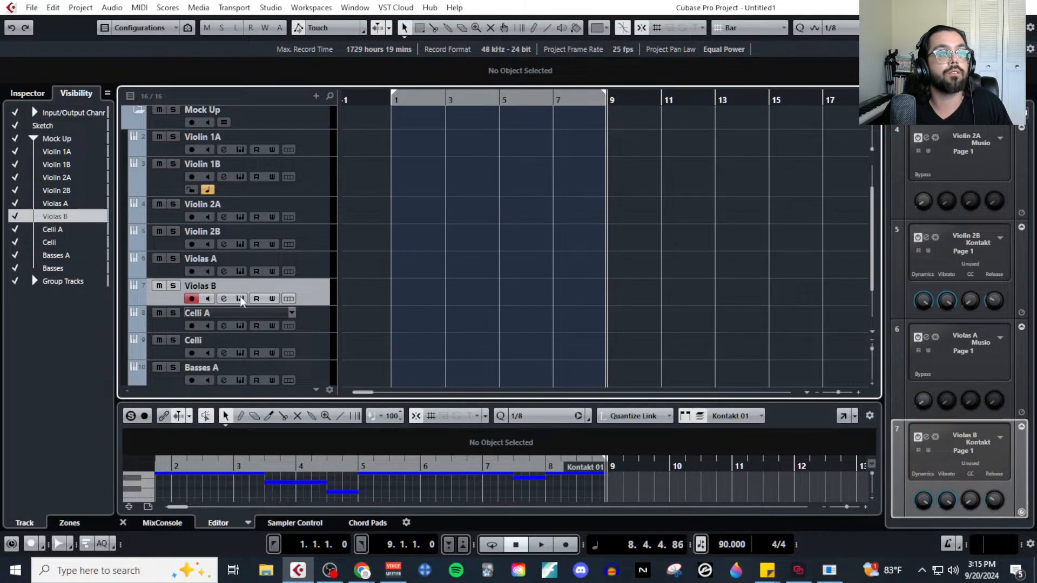
left_click(240, 298)
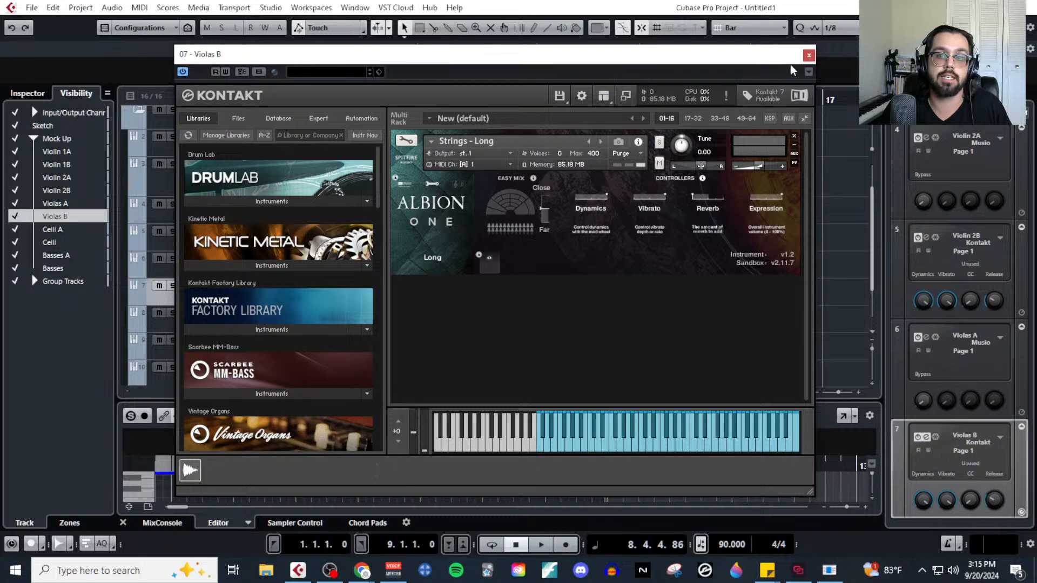
left_click(808, 55)
Open the Kontakt instrument of the Celli track, pan it slightly right and close the window.
left_click(327, 320)
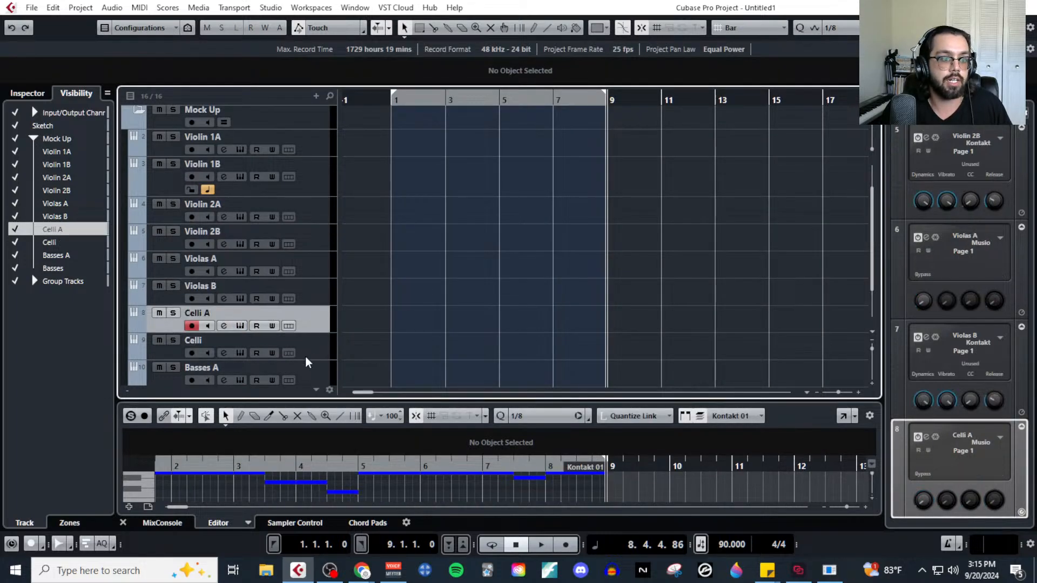
left_click(305, 357)
left_click(240, 352)
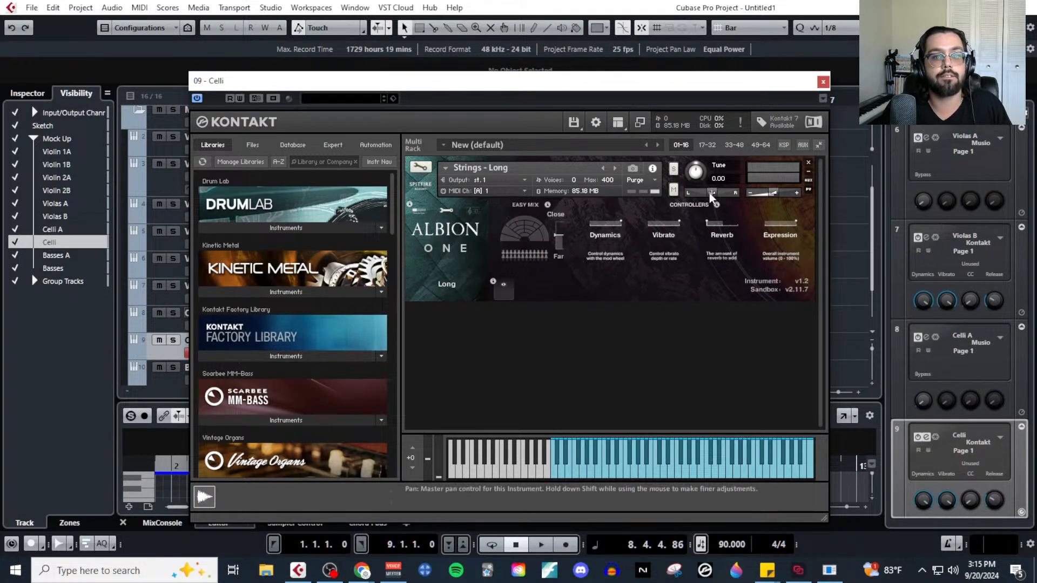
left_click_drag(711, 195, 718, 196)
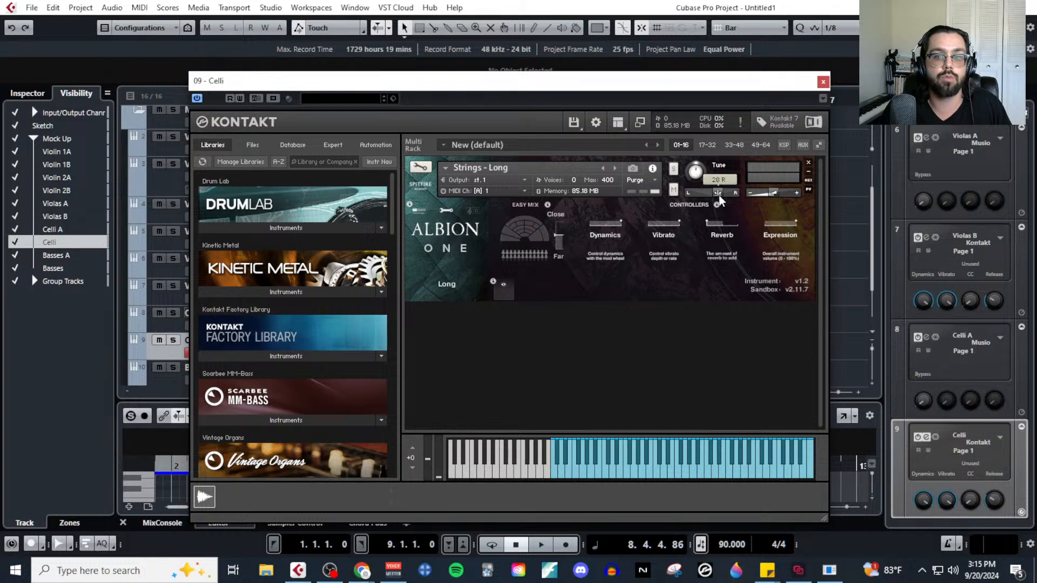
left_click(823, 81)
Pan the Basses track's Kontakt instrument to 33 R, close its window and return the playhead to bar 1.
left_click(315, 373)
scroll(302, 335, "down", 3)
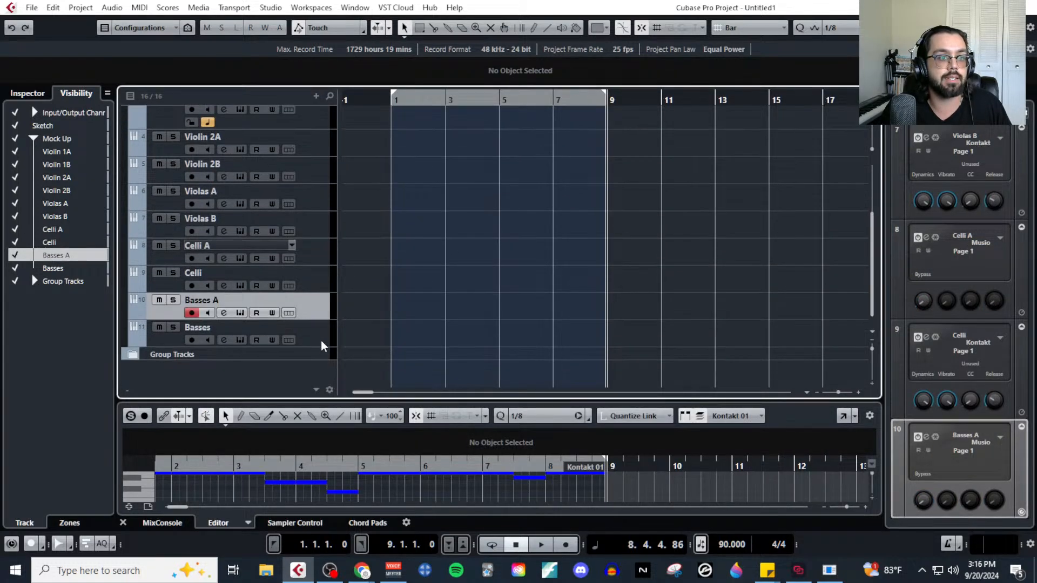
left_click(320, 340)
left_click(241, 340)
left_click_drag(753, 196, 754, 196)
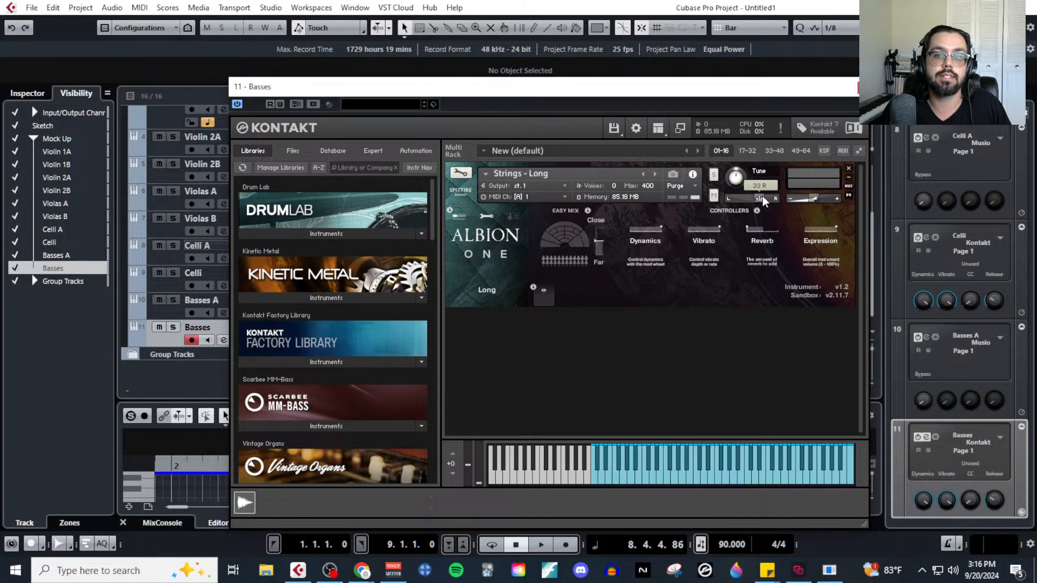
left_click(858, 87)
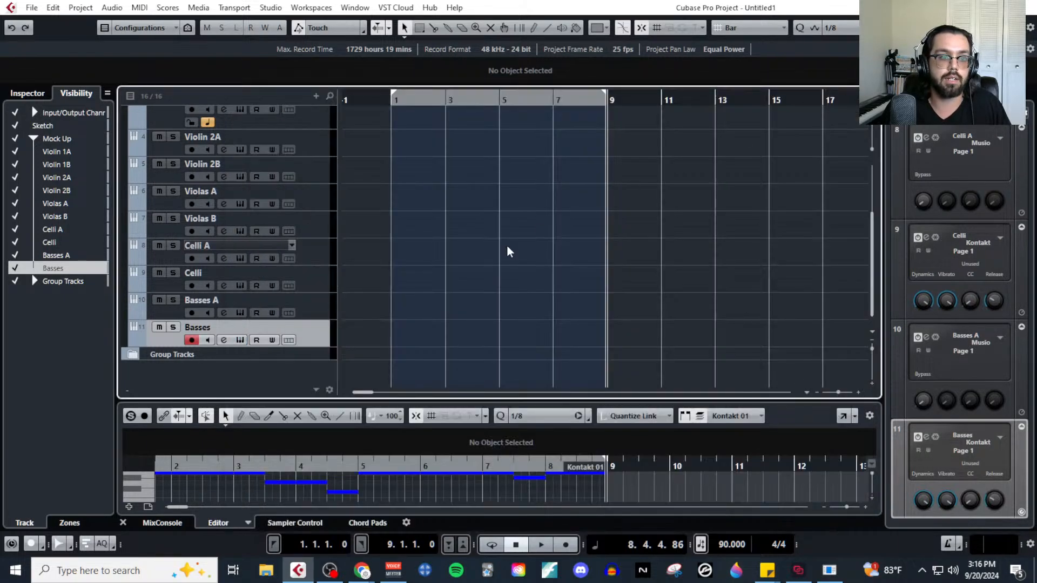
left_click(388, 102)
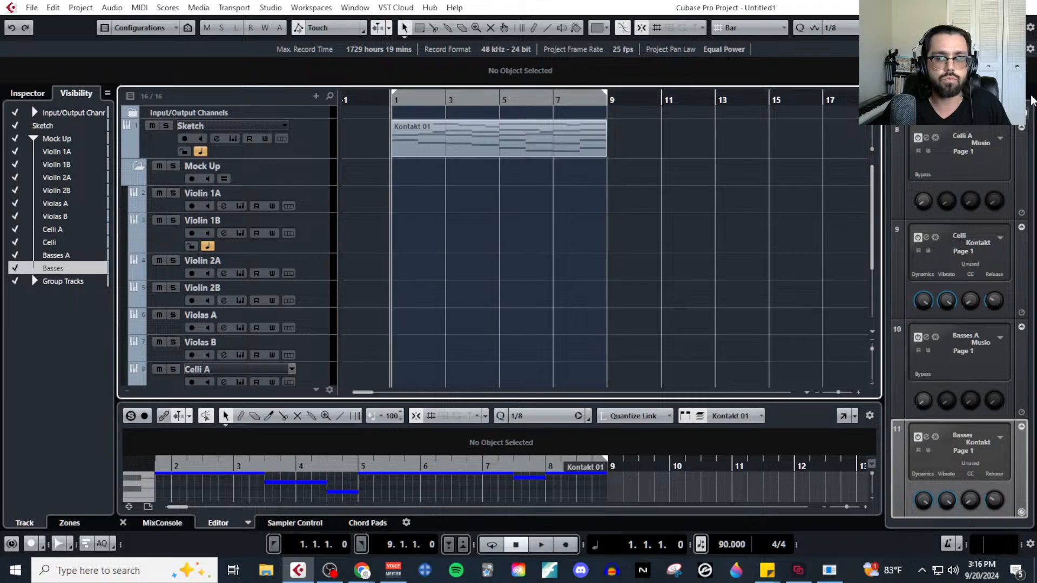
Bring the MIDI MockUp Stream notes over the project and highlight the Reverb item.
left_click_drag(1036, 75, 657, 59)
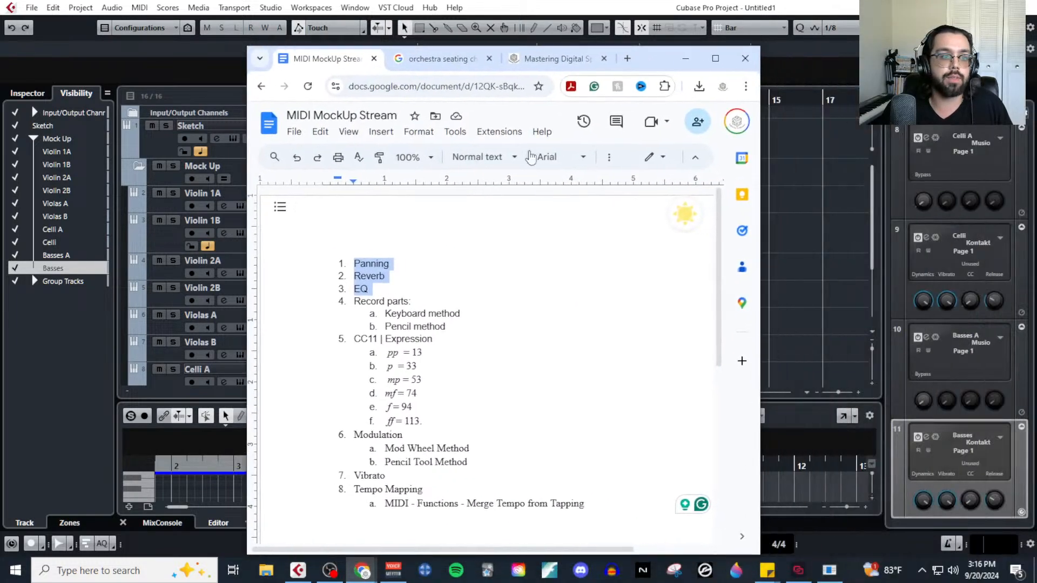
left_click(386, 263)
double_click(386, 277)
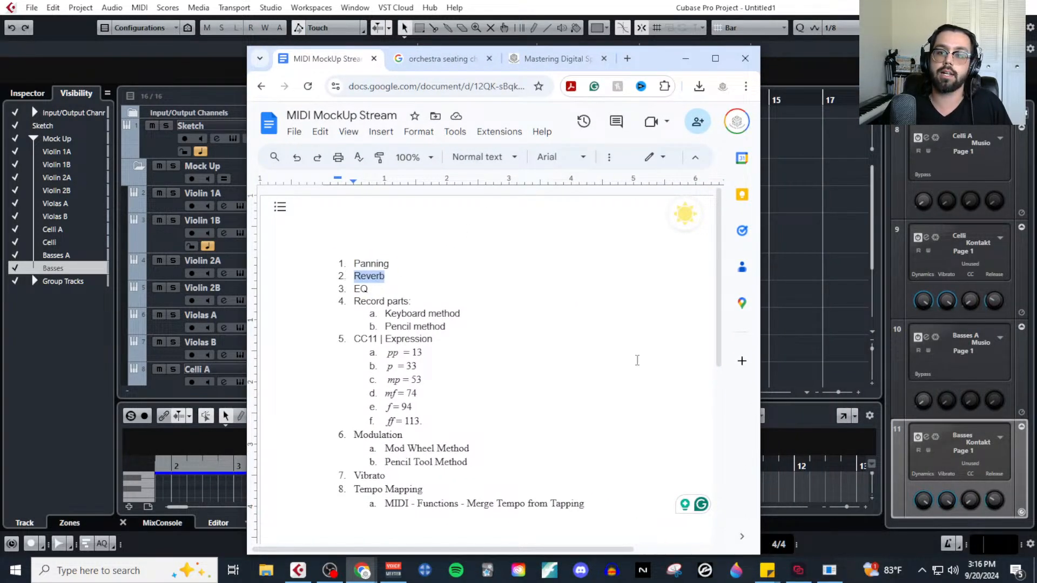
Open the Tabletop Composer article and review its Reverb section, covering wet and dry libraries, direct sound, early reflections and the tail.
left_click(558, 57)
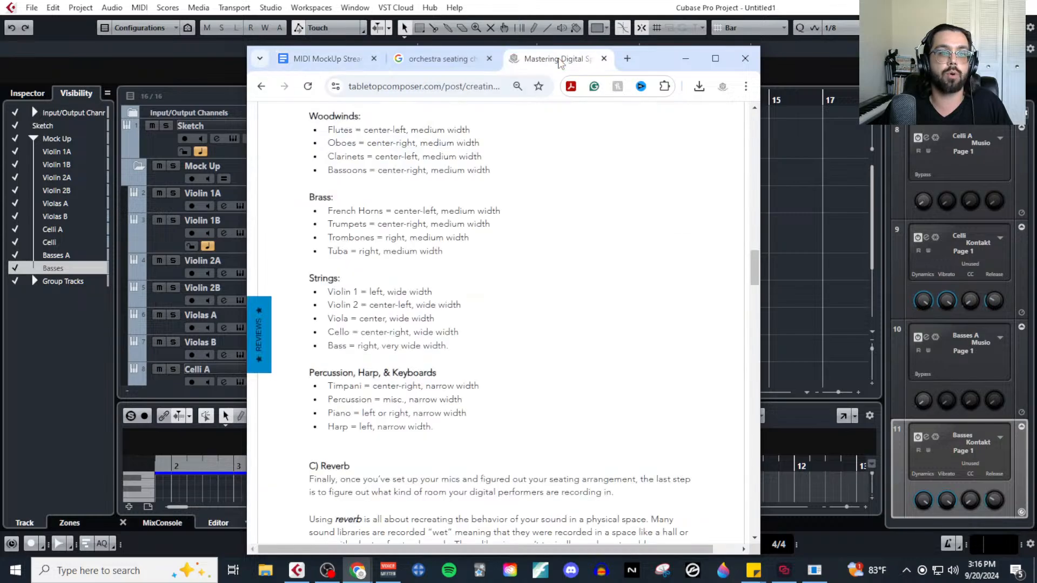
scroll(418, 386, "down", 5)
scroll(418, 385, "down", 3)
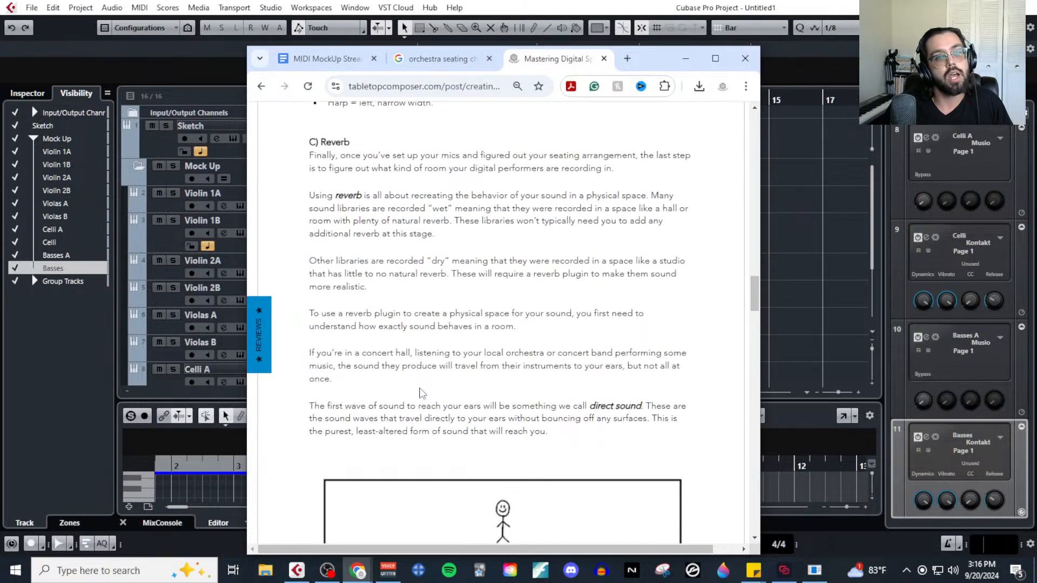
scroll(424, 387, "up", 4)
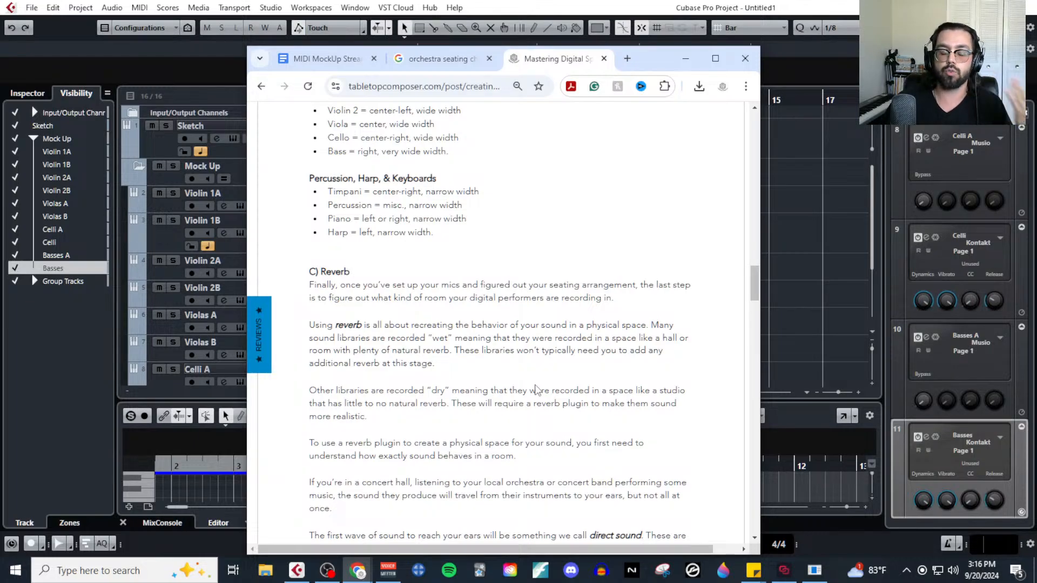
scroll(486, 362, "down", 10)
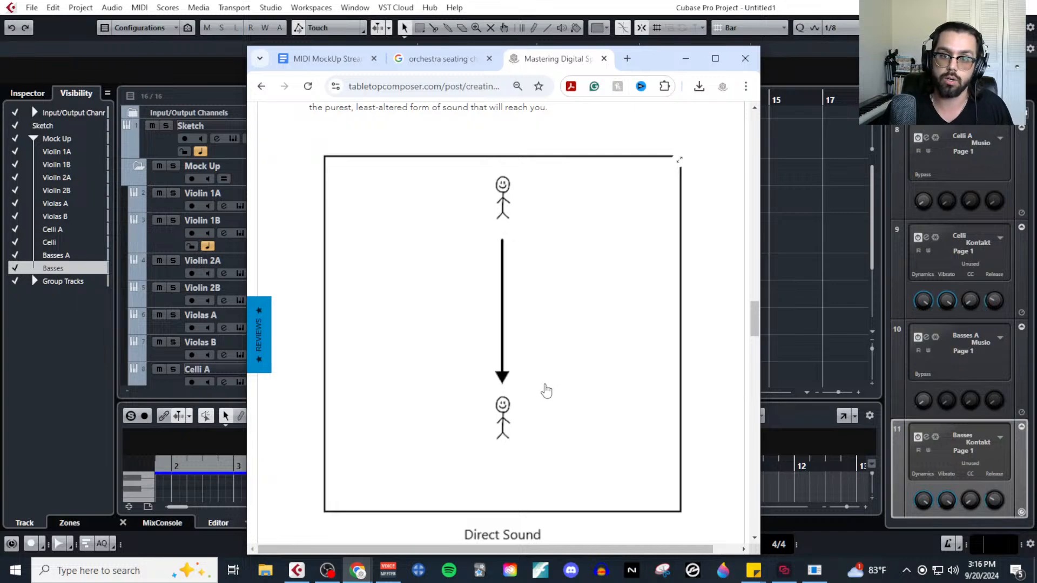
scroll(540, 392, "down", 5)
scroll(541, 392, "down", 5)
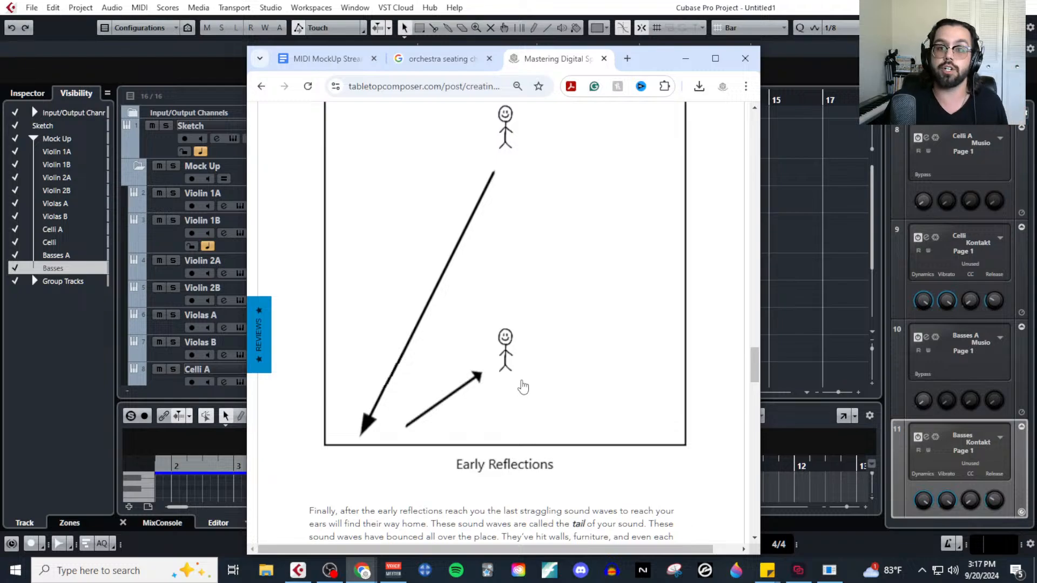
scroll(523, 387, "down", 8)
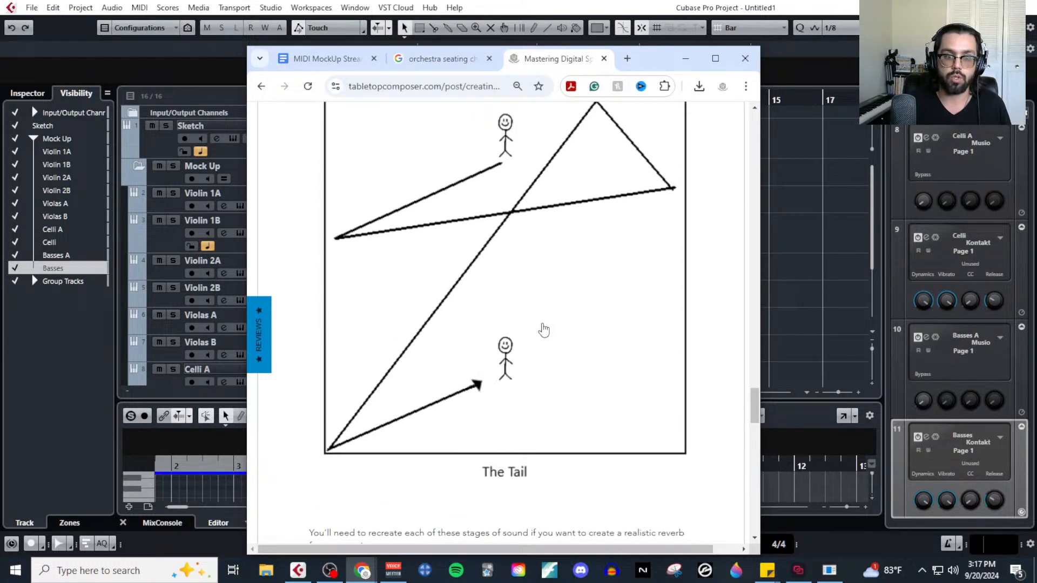
Compare the article's Early Reflections and The Tail diagrams along with the text between them.
scroll(545, 330, "up", 1)
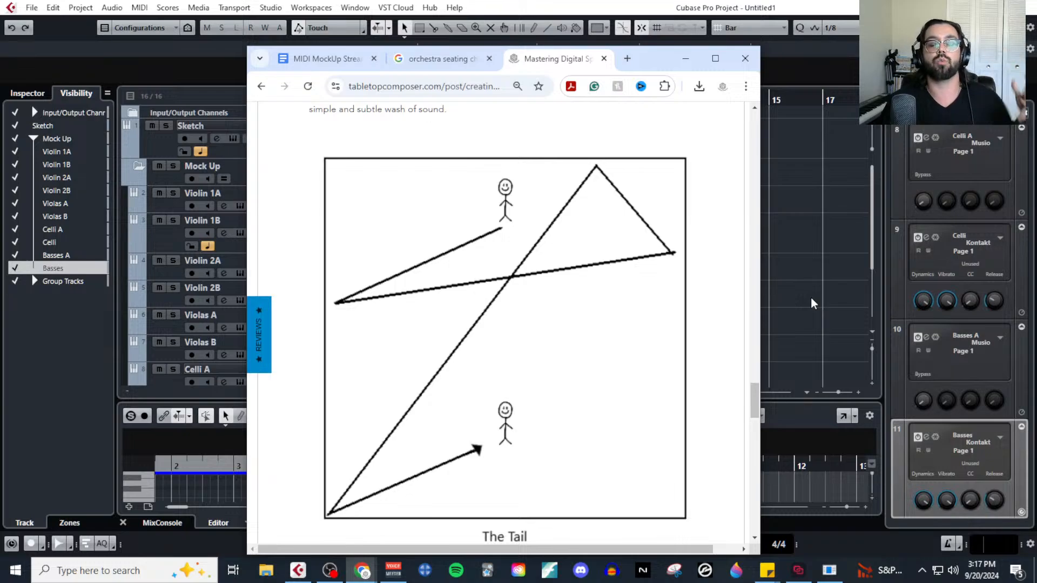
scroll(611, 336, "up", 5)
scroll(608, 335, "up", 1)
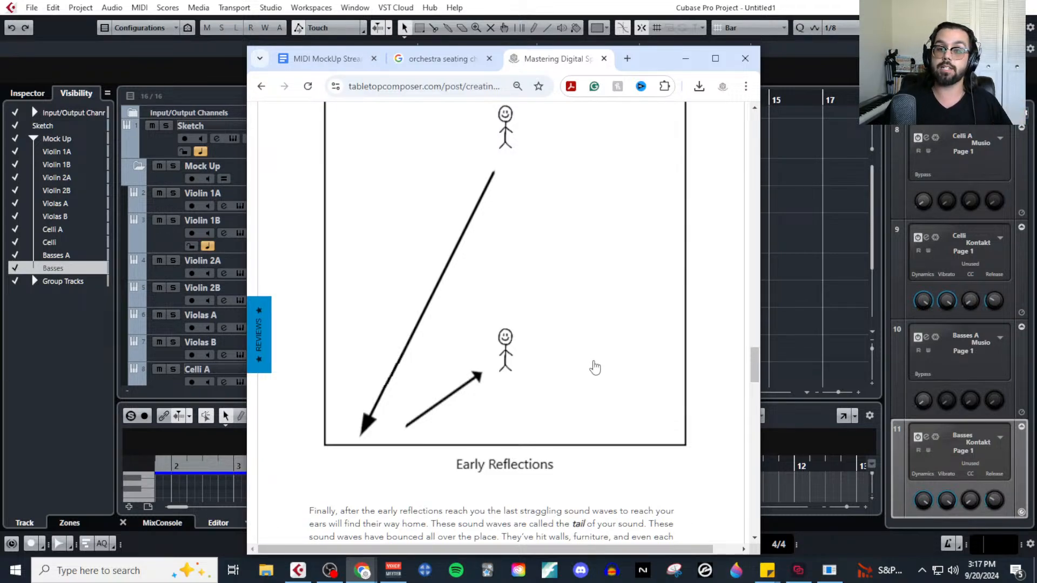
scroll(594, 368, "down", 2)
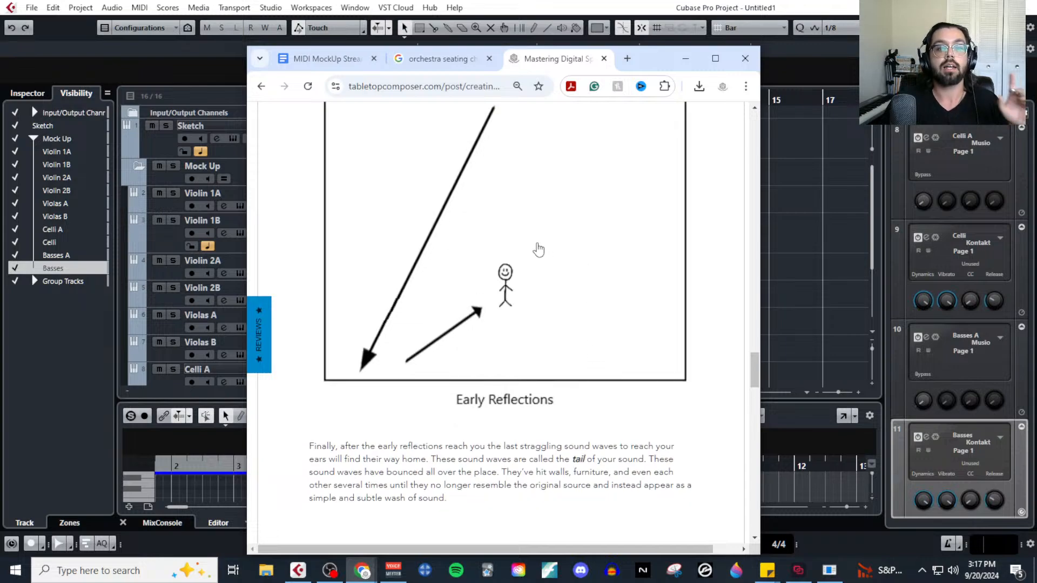
scroll(508, 302, "down", 3)
scroll(513, 308, "down", 5)
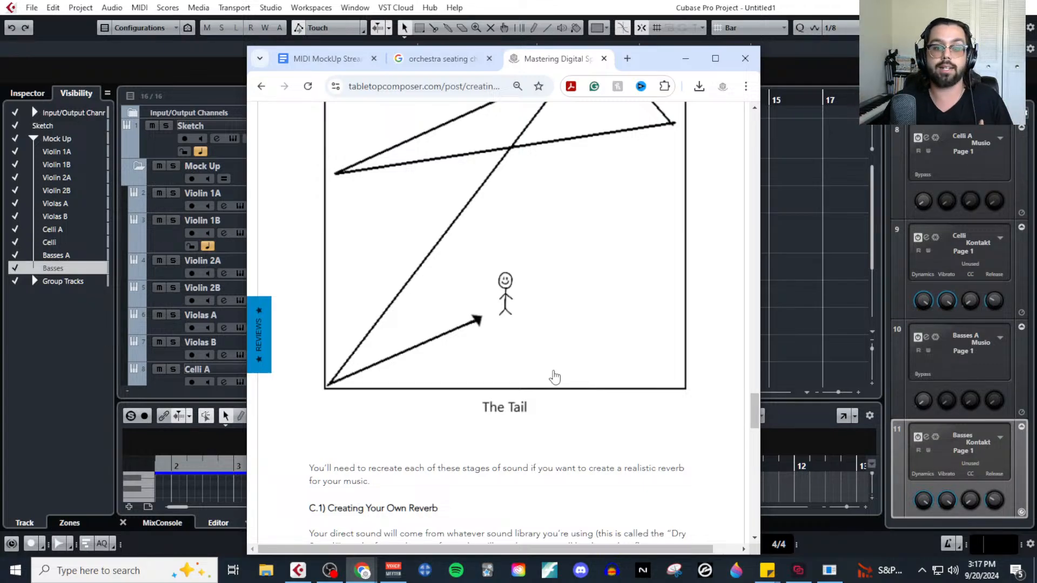
scroll(555, 377, "up", 10)
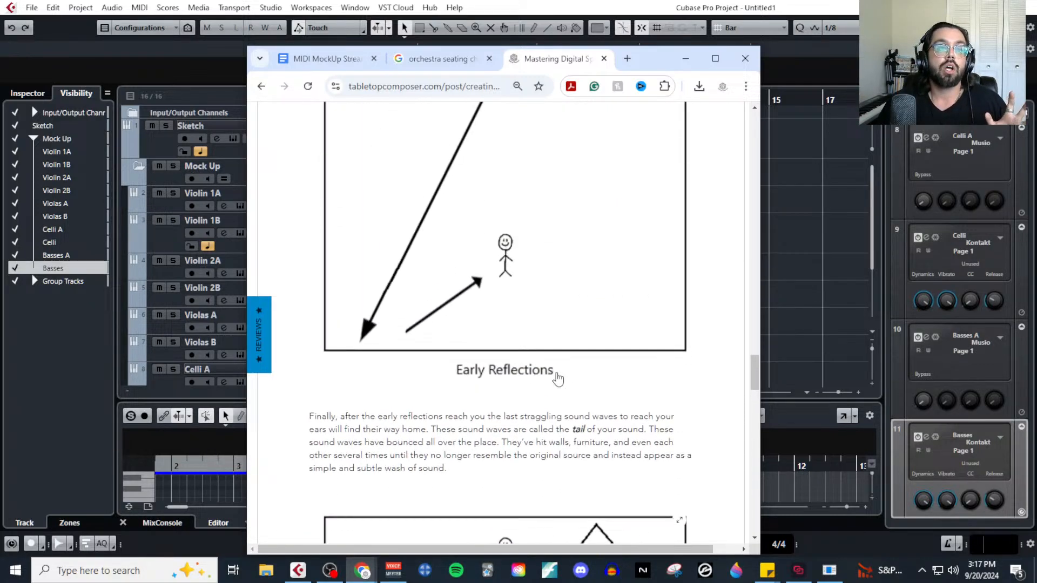
scroll(558, 380, "up", 1)
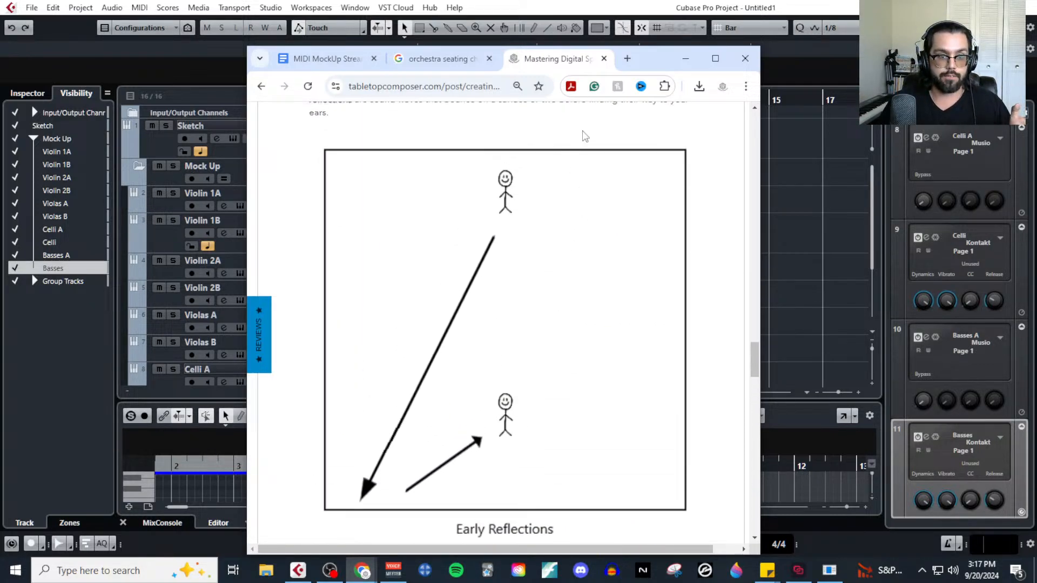
Move the article's browser window off the project and bring in the Instagram post on using reverb for film composers.
left_click(627, 58)
left_click_drag(633, 59, 1036, 78)
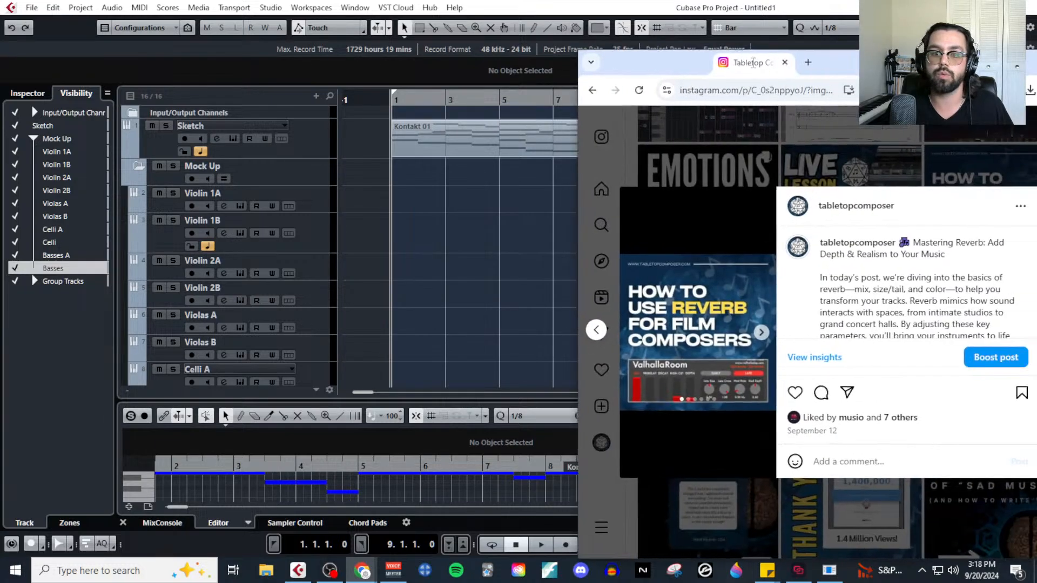
Show the Instagram post's All Types of Reverb slide in a maximized browser window at 125% zoom.
left_click_drag(753, 61, 496, 31)
left_click(503, 302)
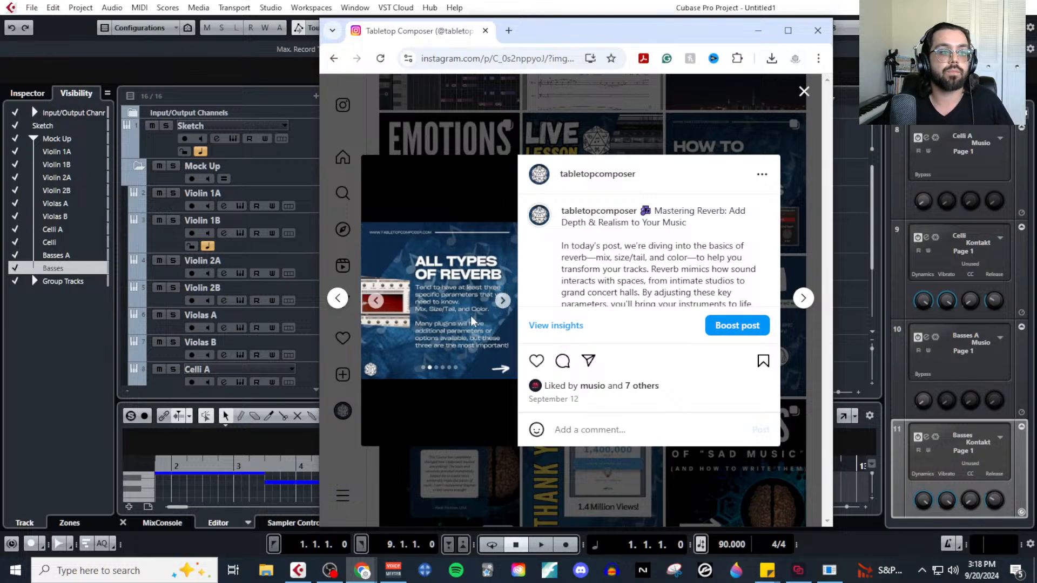
key("ctrl+plus")
key("ctrl+plus")
key("ctrl+plus")
key("ctrl+plus")
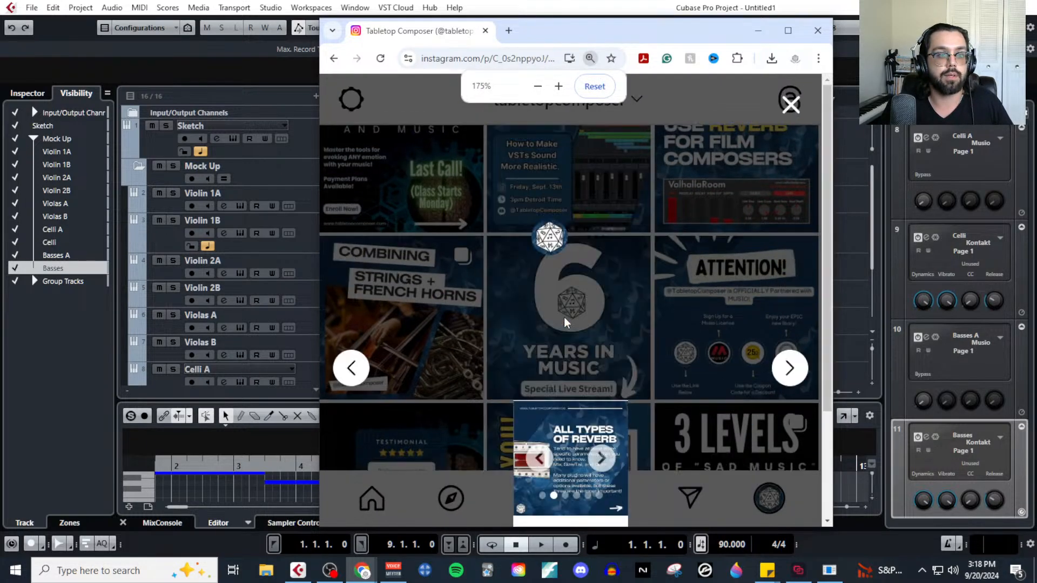
key("ctrl+minus")
key("ctrl+minus")
left_click(787, 31)
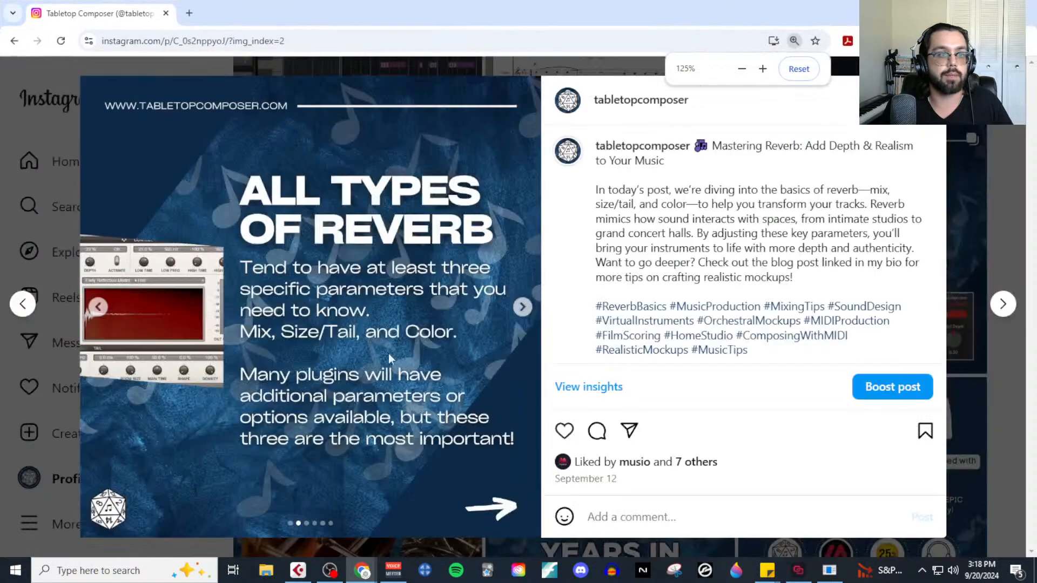
Review the post's Reverb Mix, Reverb Size/Tail and Reverb Color/EQ slides, and close the post.
left_click(530, 310)
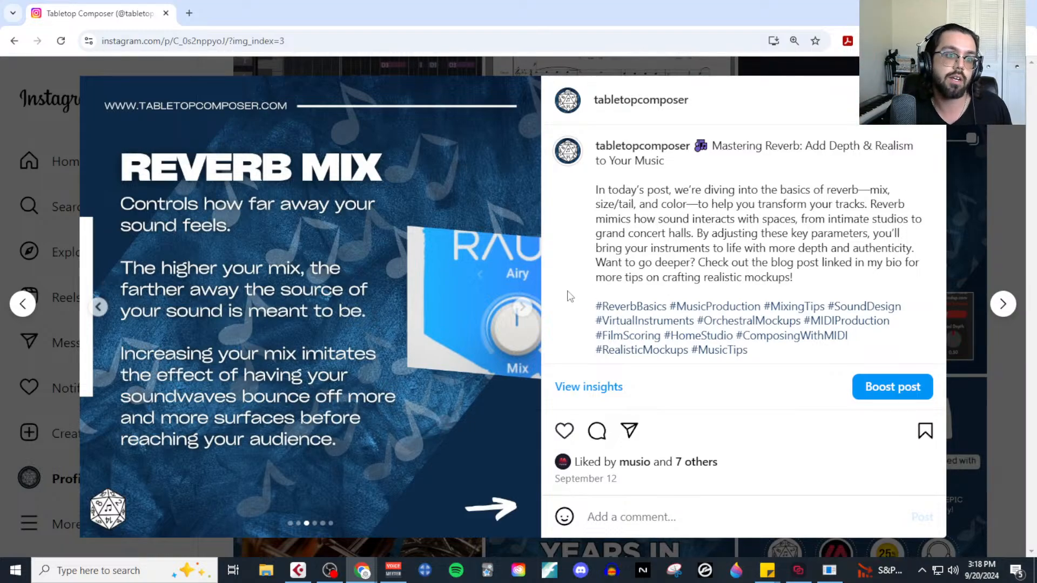
left_click(522, 307)
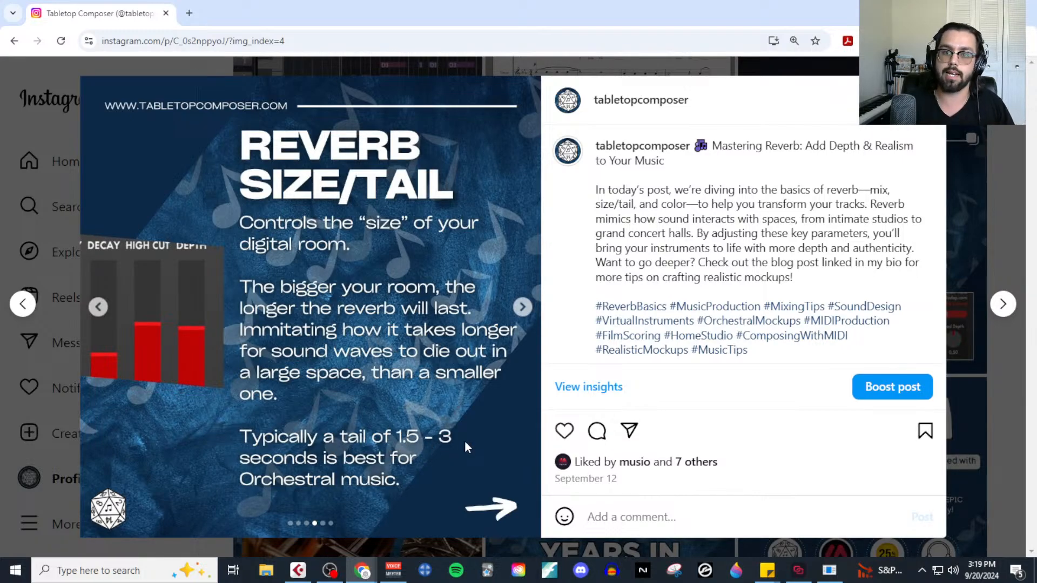
left_click(522, 308)
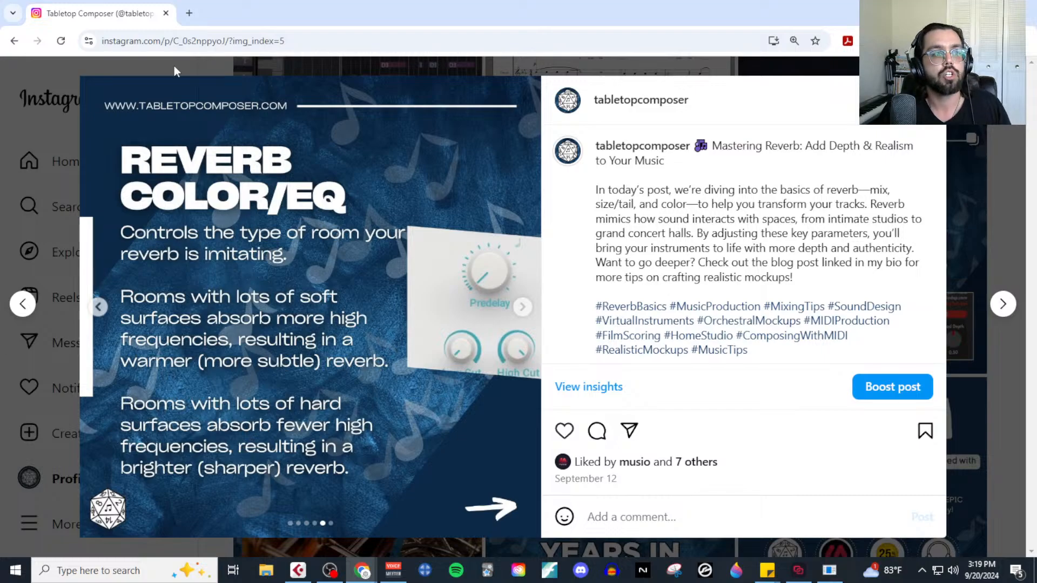
left_click(166, 13)
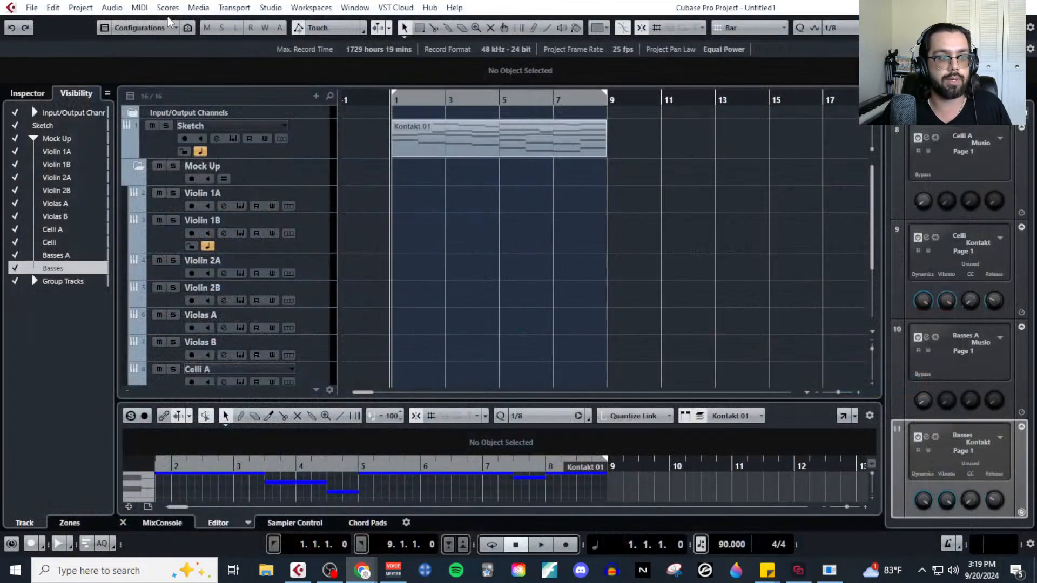
Insert ValhallaRoom on the Violin 1A track and sweep its Mix down to 0.5% and back up to 100%.
left_click(318, 202)
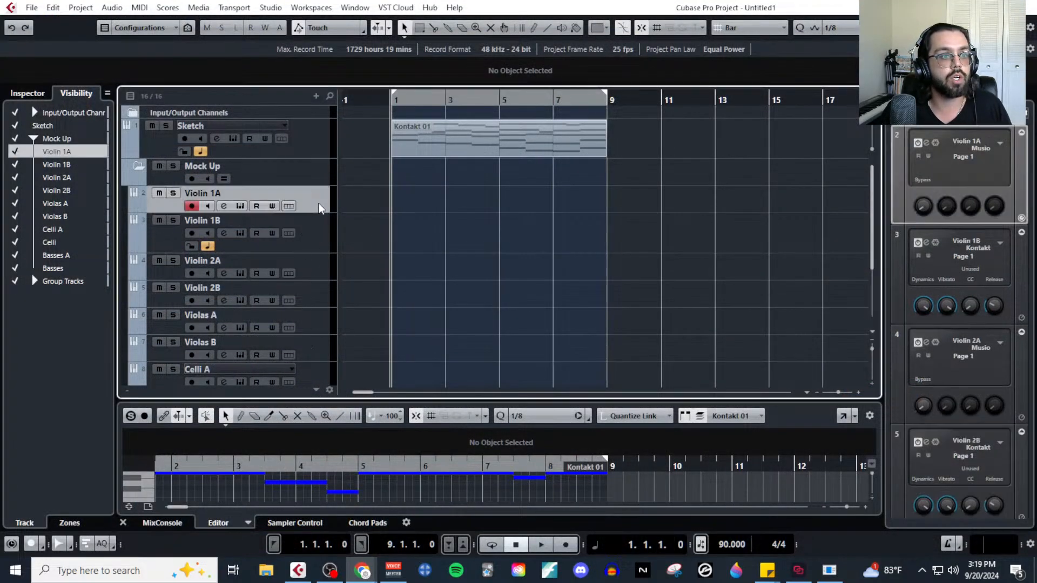
left_click(224, 209)
left_click(275, 192)
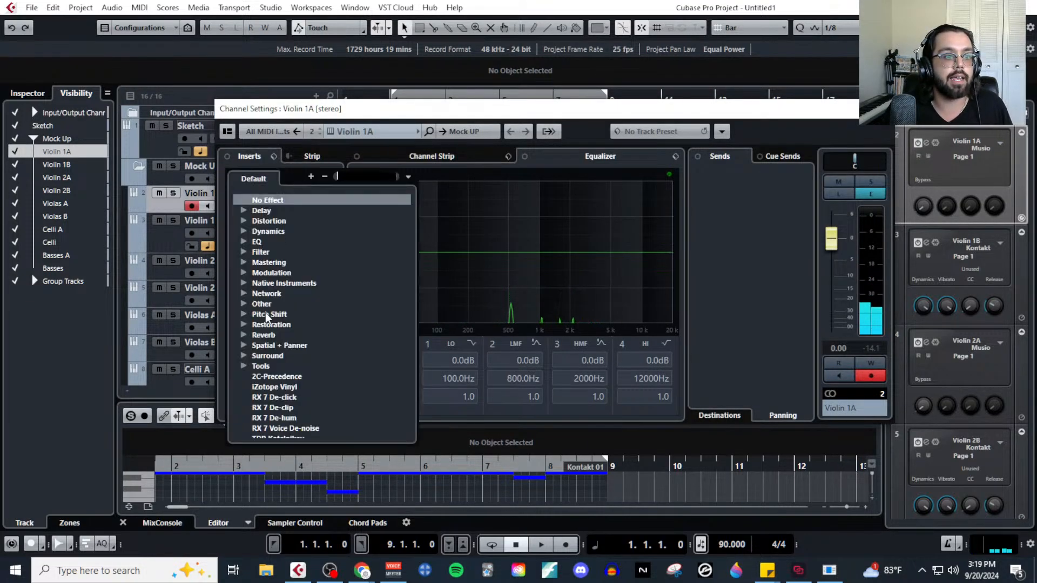
left_click(244, 336)
left_click(294, 398)
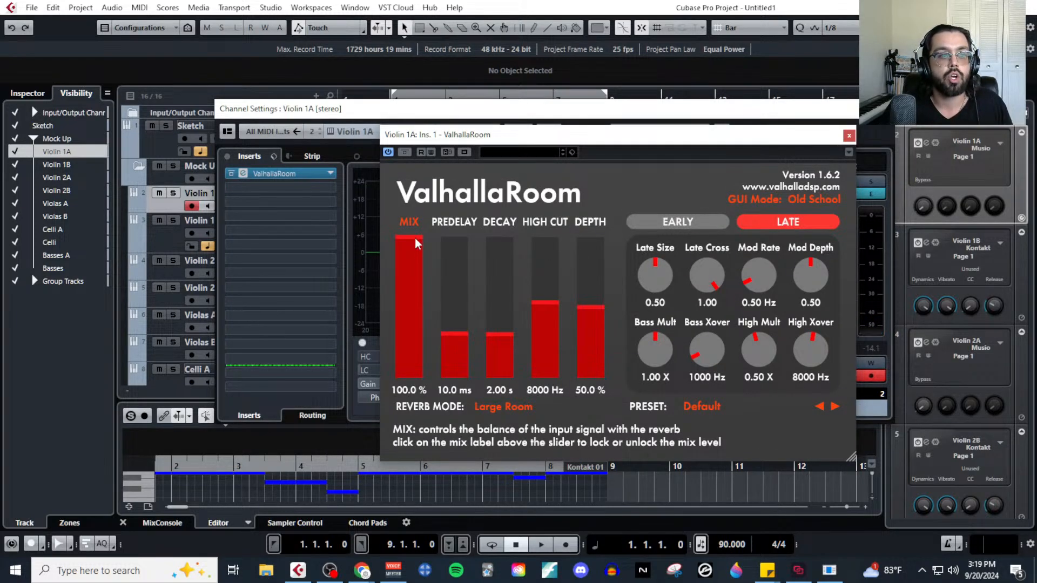
left_click_drag(416, 242, 419, 387)
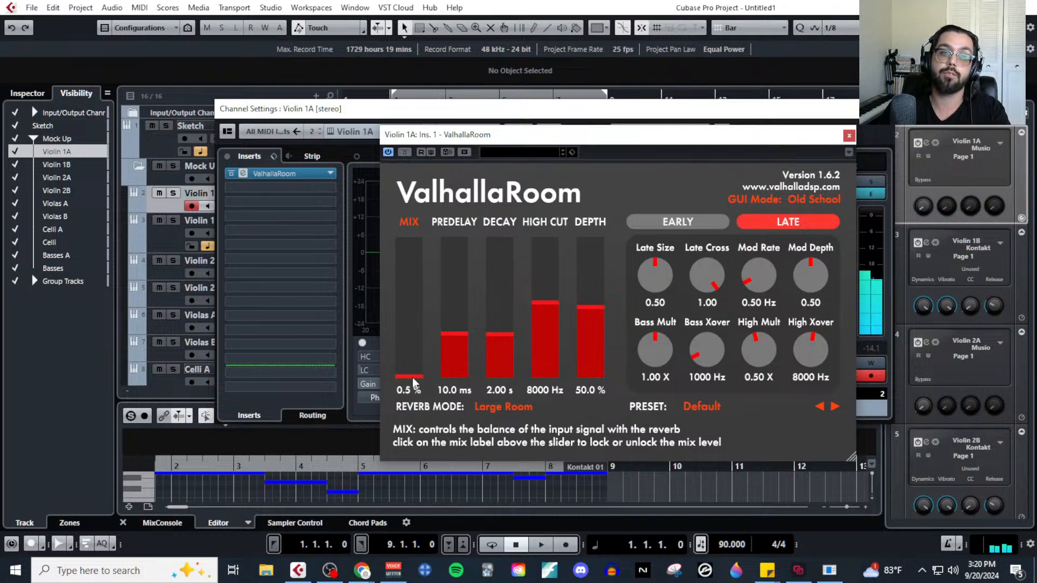
left_click_drag(413, 381, 409, 240)
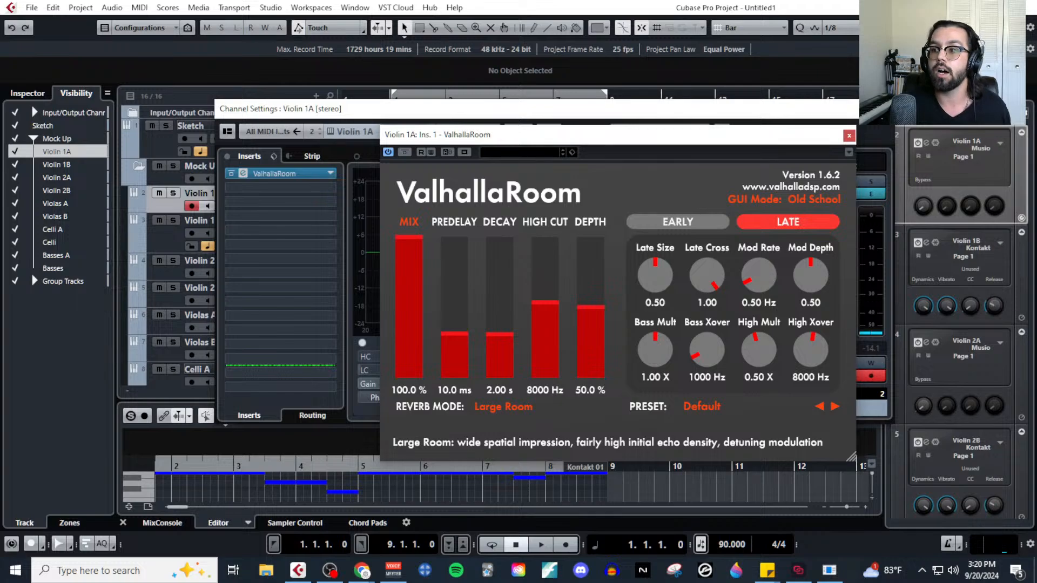
Bring the reverb article over the project to check its early reflections and tail explanation, and minimize it.
left_click_drag(1035, 41, 705, 31)
scroll(582, 453, "down", 10)
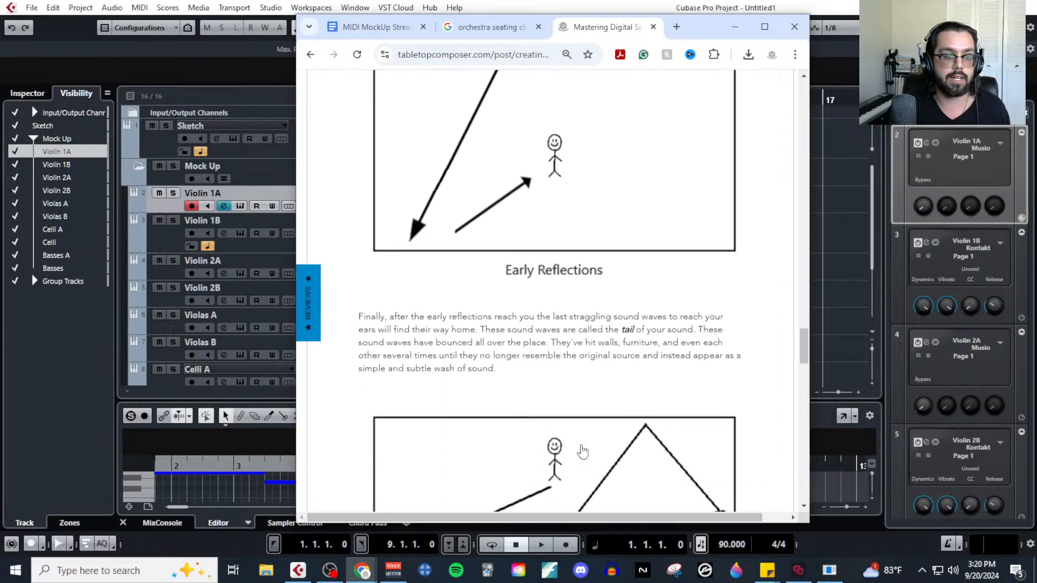
left_click(734, 27)
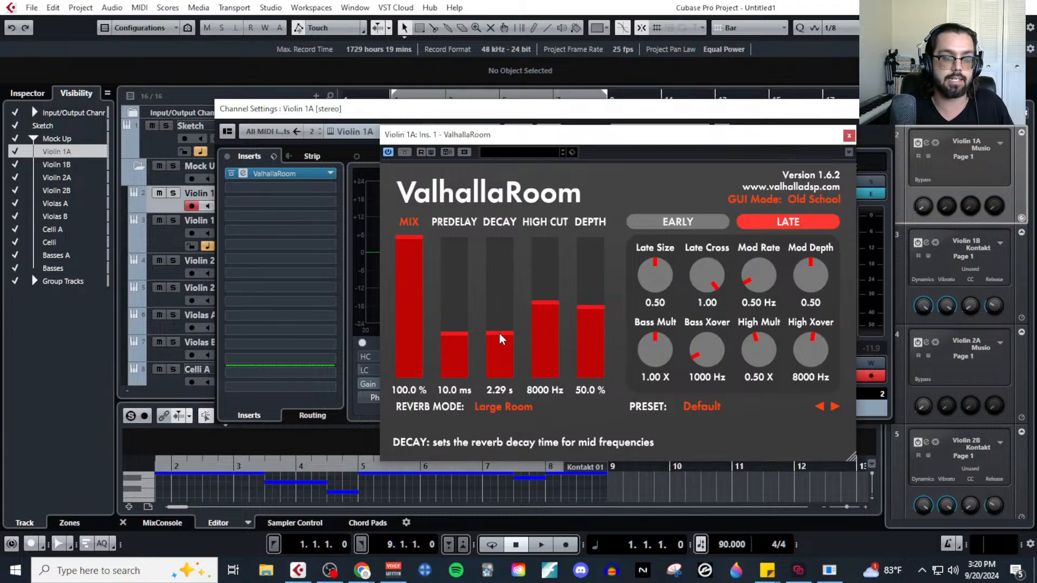
Demonstrate ValhallaRoom's Decay at 100 s, 0.10 s and 5.00 s.
left_click_drag(499, 338, 507, 252)
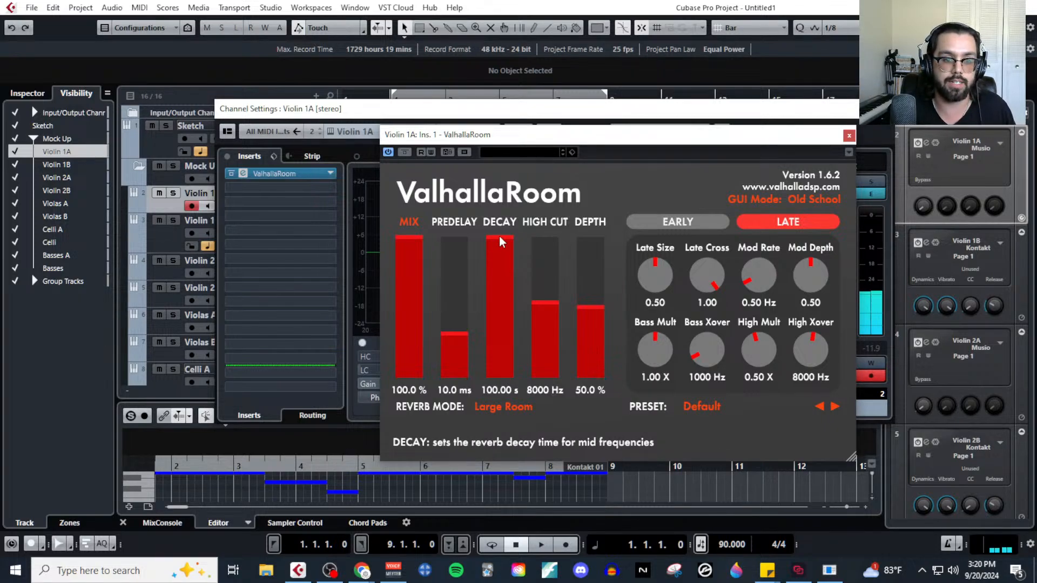
left_click_drag(496, 241, 526, 468)
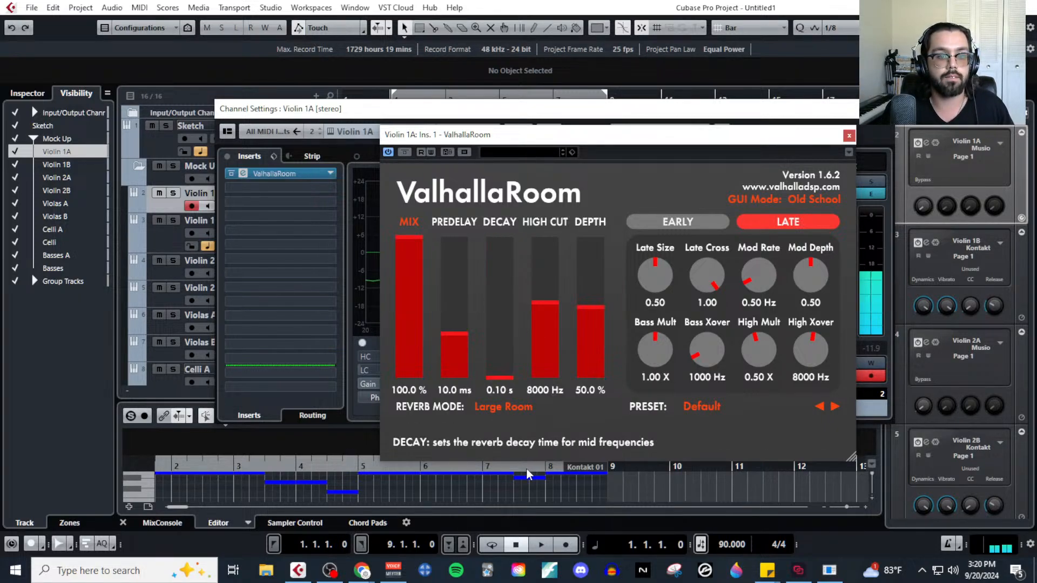
left_click(502, 393)
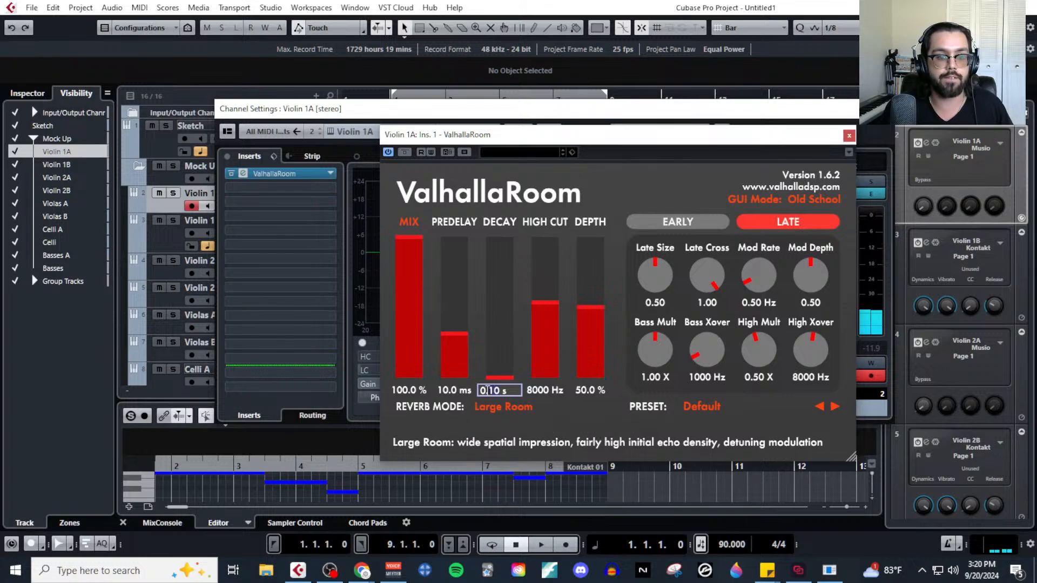
type("5")
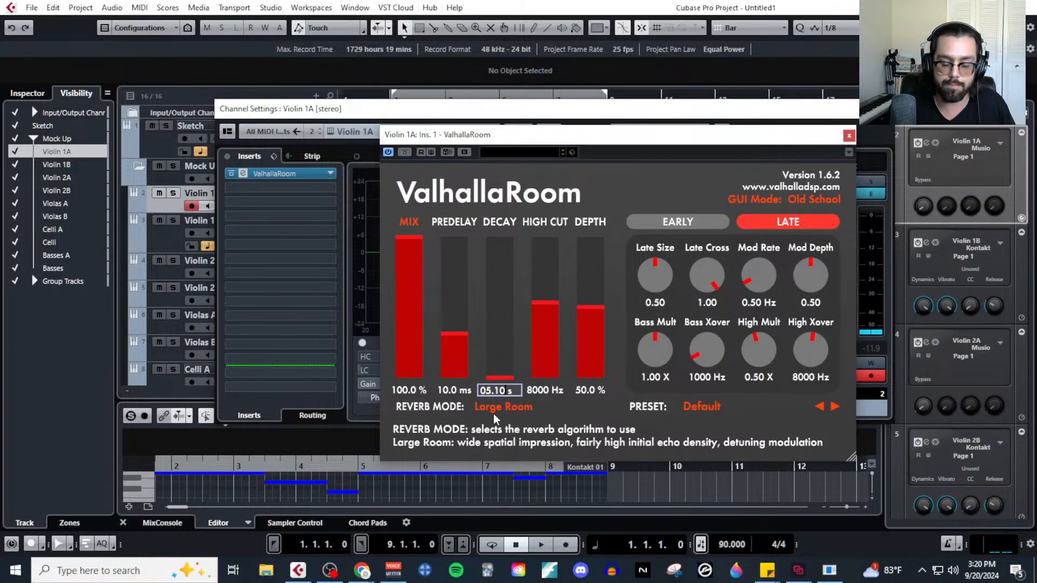
type("0")
key("Return")
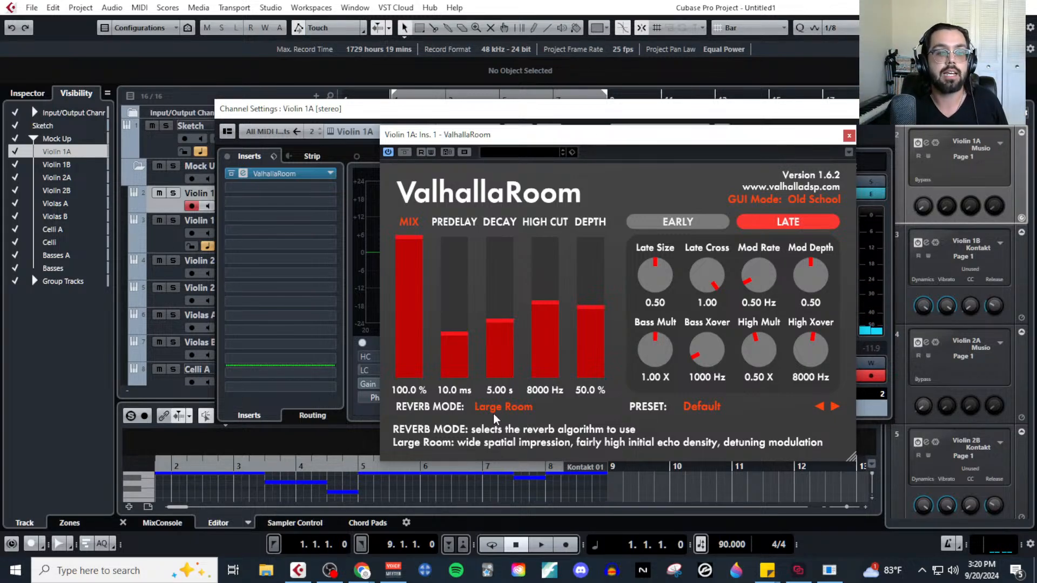
Set ValhallaRoom's Decay to 1.00 s.
double_click(493, 396)
type("1")
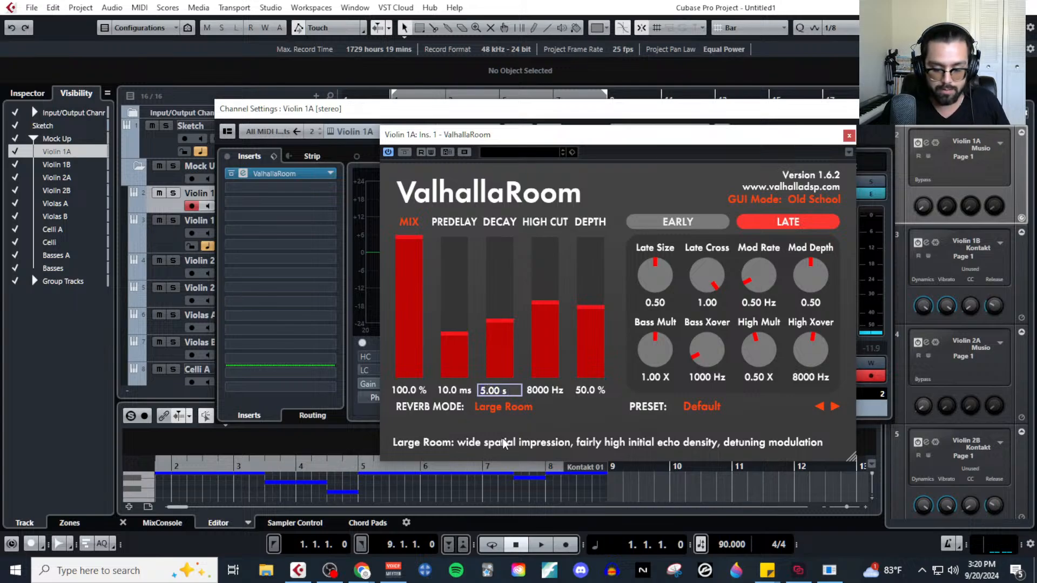
key("Return")
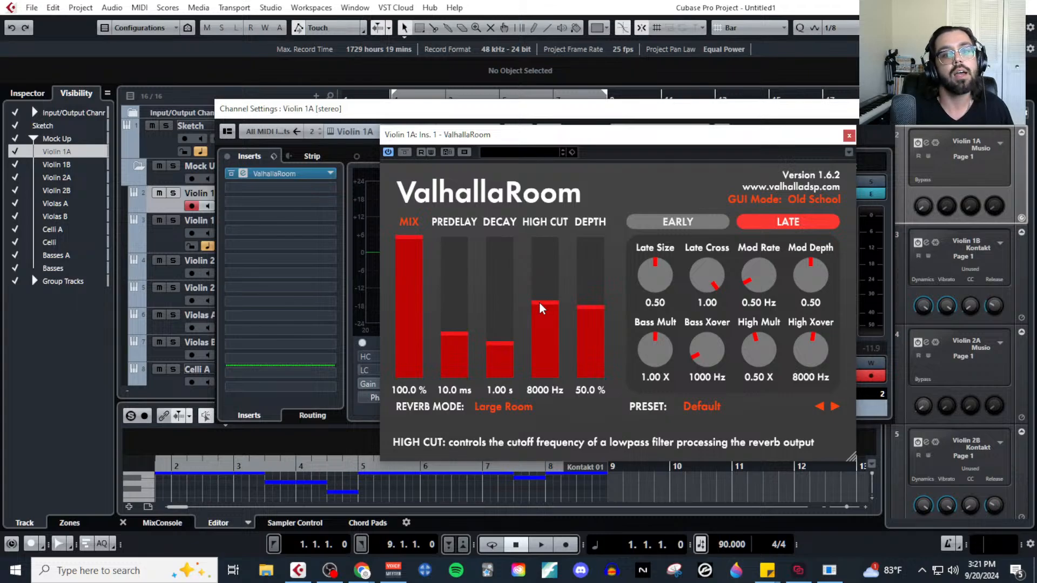
Demonstrate ValhallaRoom's High Cut by raising it to 15000 Hz and lowering it to 790 Hz.
left_click_drag(540, 303, 548, 235)
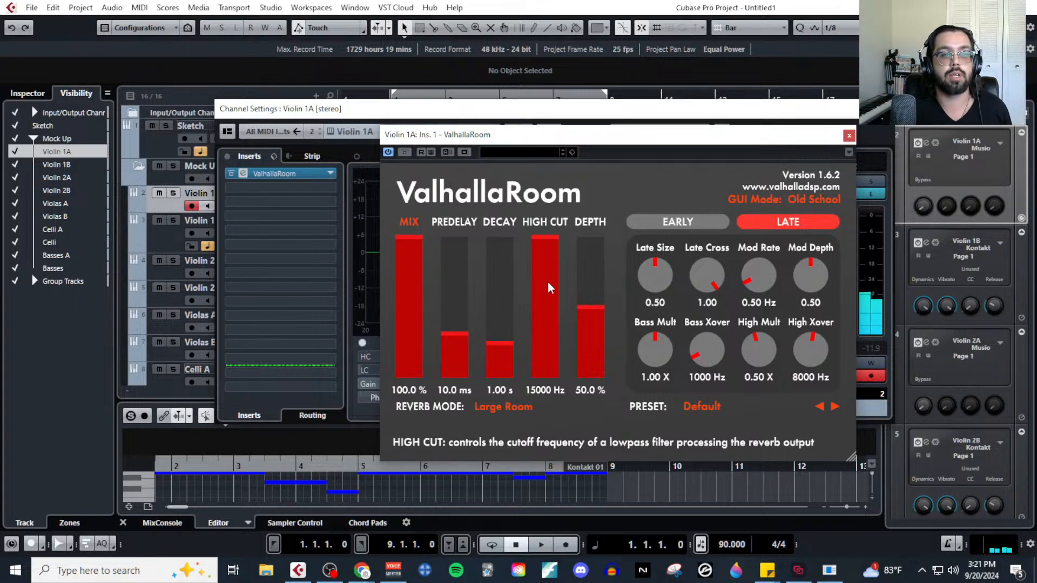
left_click(548, 248)
left_click_drag(549, 247, 558, 370)
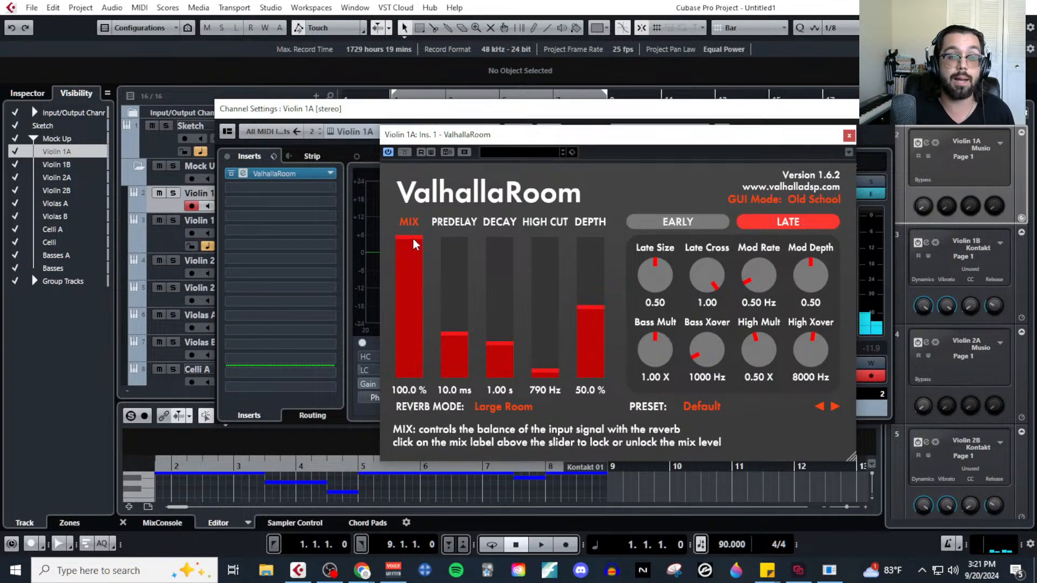
Set ValhallaRoom's Mix to 30.9% and High Cut to 15000 Hz, and close the plugin and Violin 1A channel settings.
left_click_drag(415, 244, 421, 339)
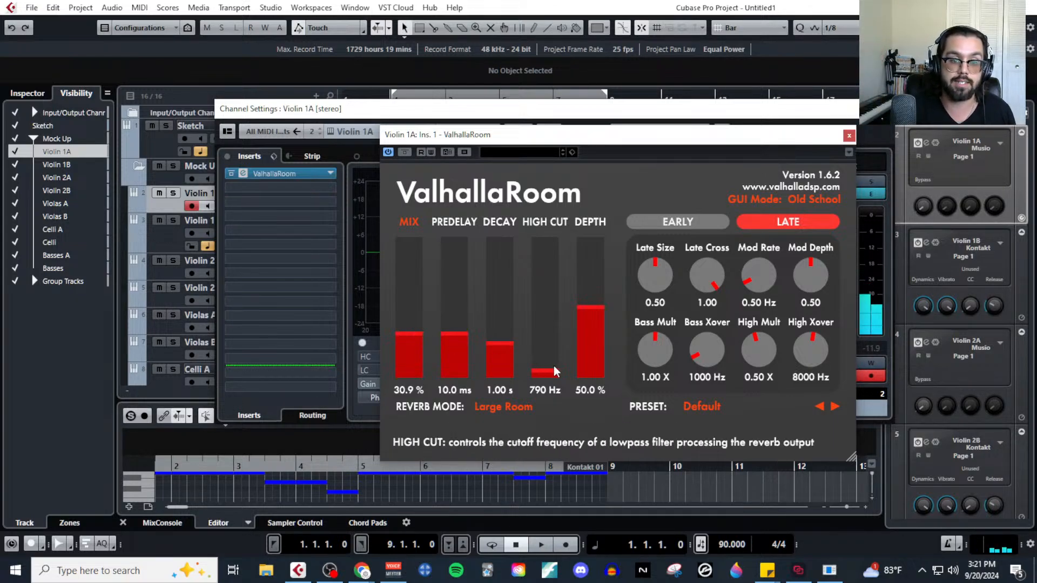
left_click_drag(553, 365, 558, 222)
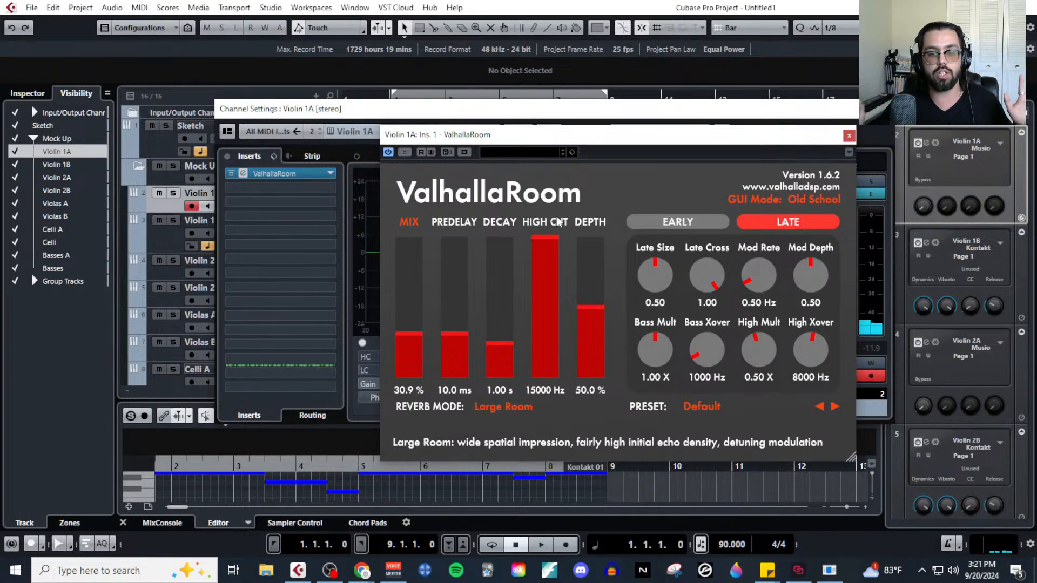
left_click(848, 135)
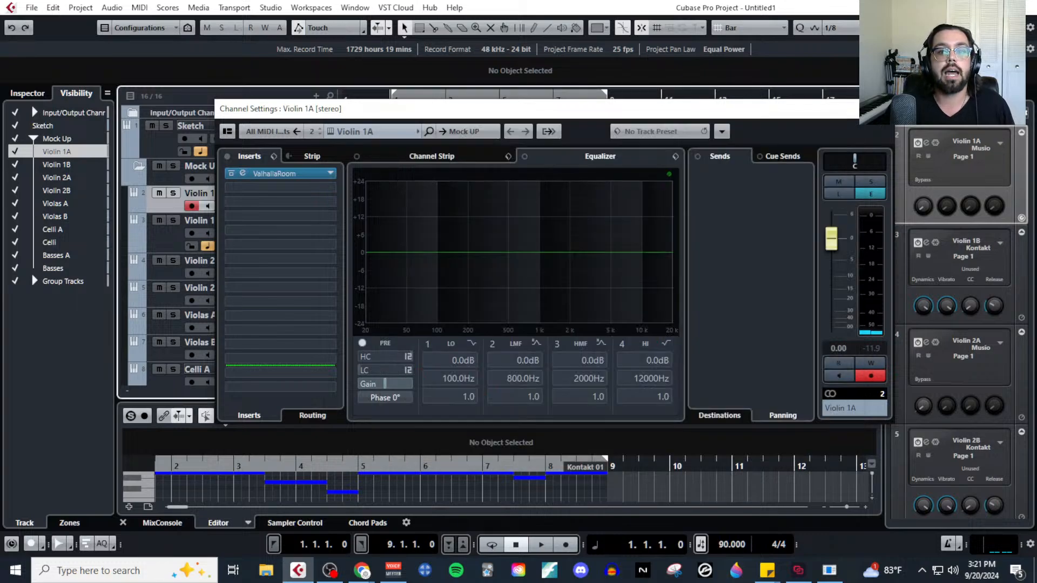
left_click(885, 109)
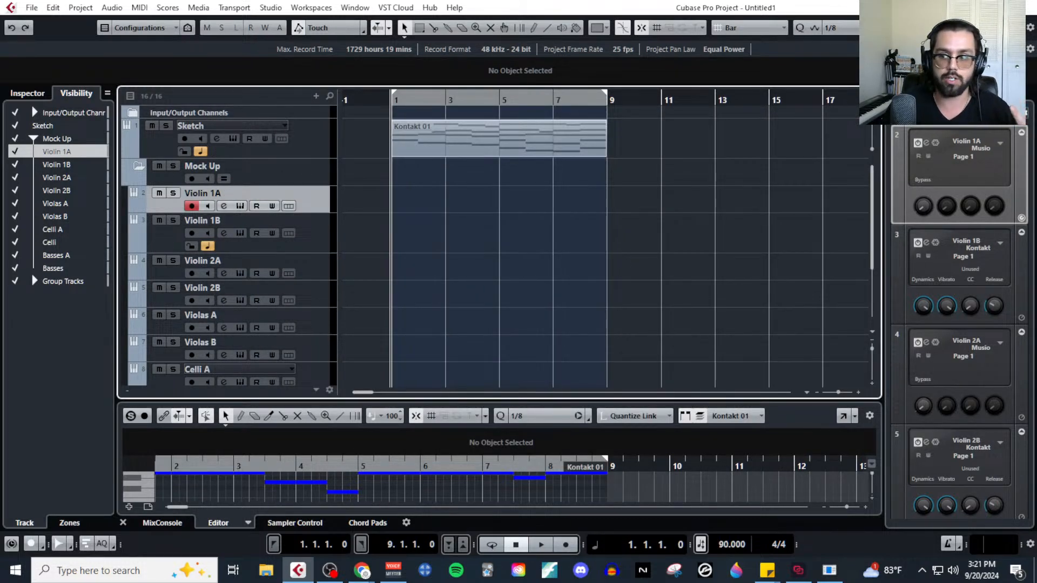
Bring up the reverb article, look through its end including Mixing Wet and Dry Sound Libraries, and minimize it.
left_click_drag(1036, 113, 640, 55)
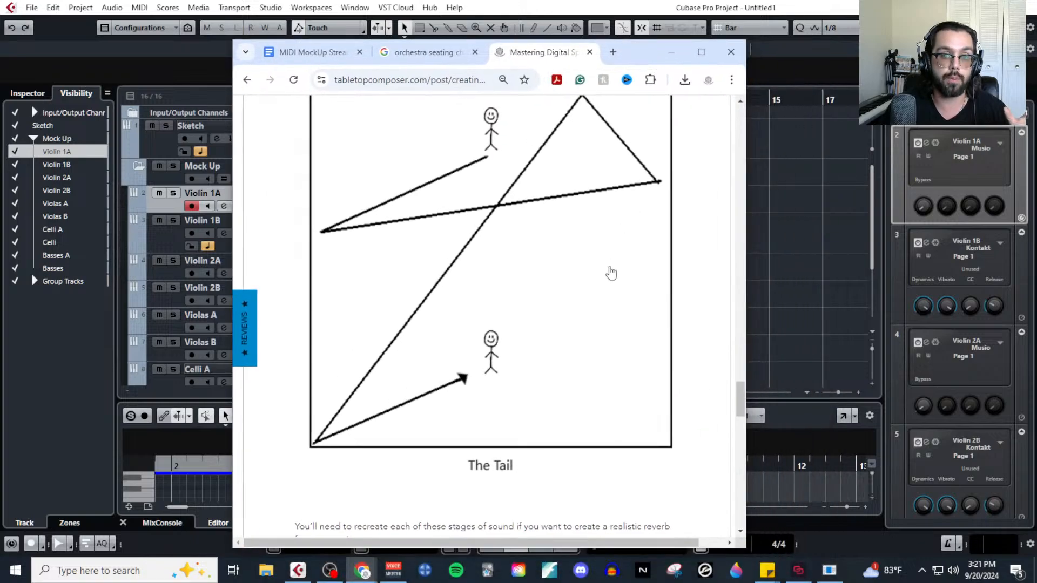
scroll(573, 340, "down", 8)
scroll(564, 360, "down", 10)
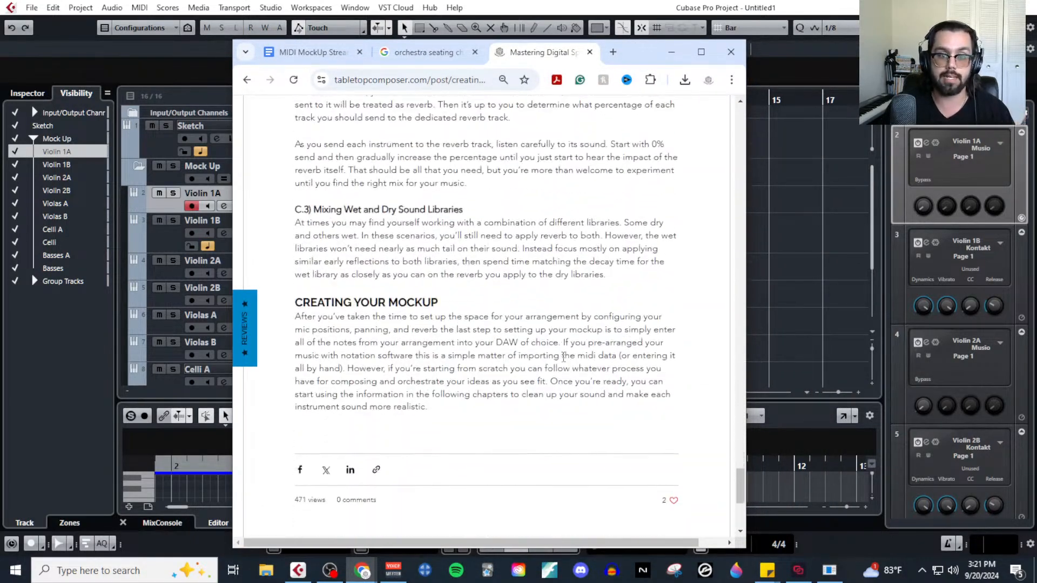
left_click(671, 52)
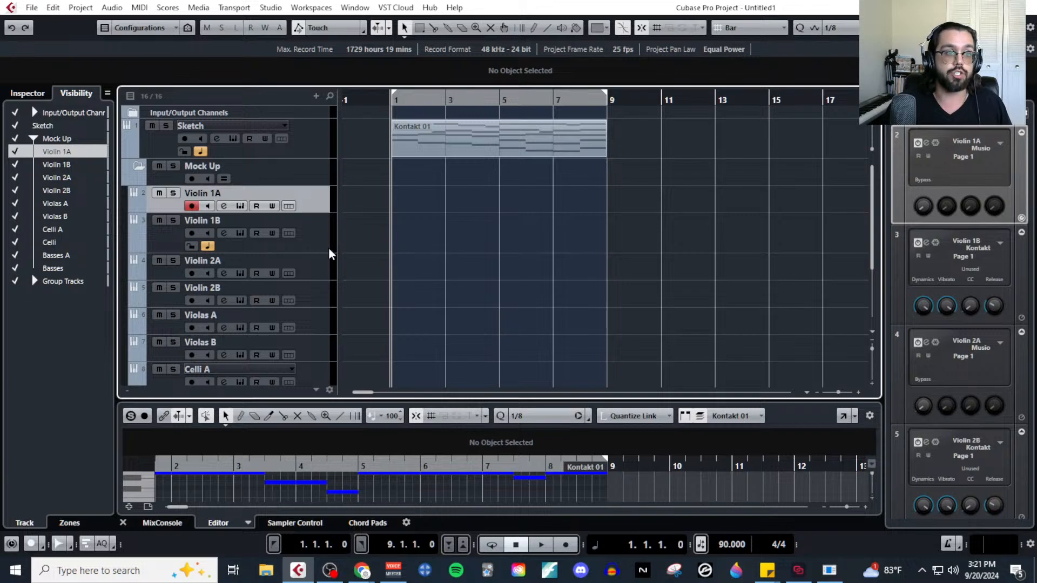
Look over the string tracks in the Mock Up folder and expand the Group Tracks folder below Basses.
scroll(310, 237, "down", 2)
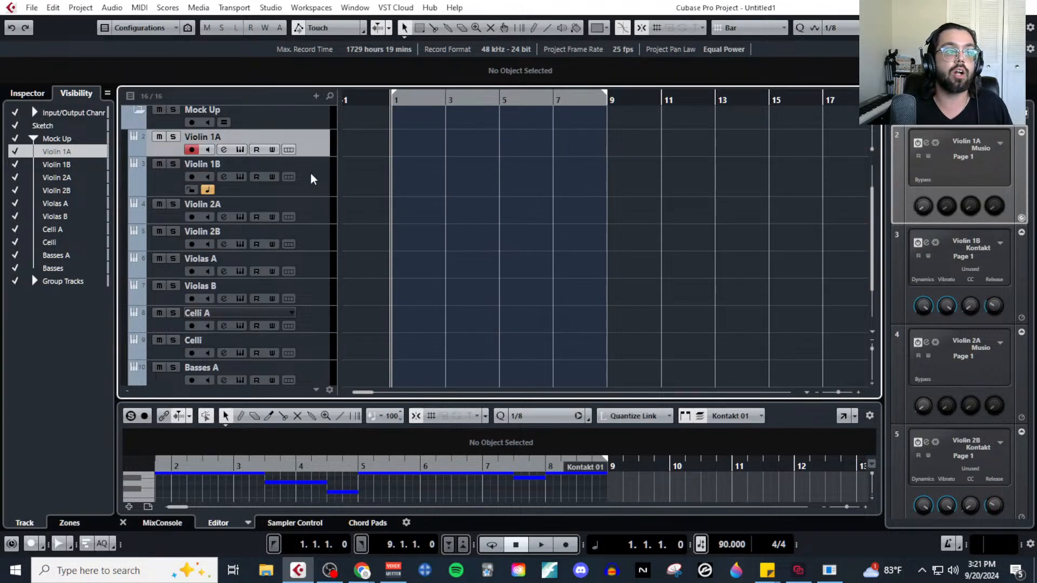
scroll(312, 178, "down", 2)
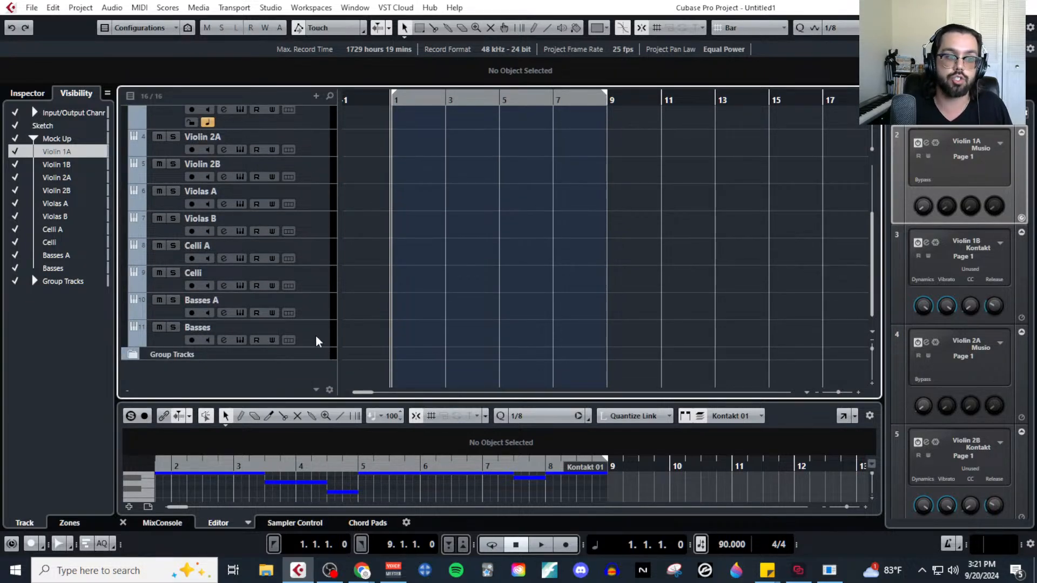
scroll(318, 342, "up", 4)
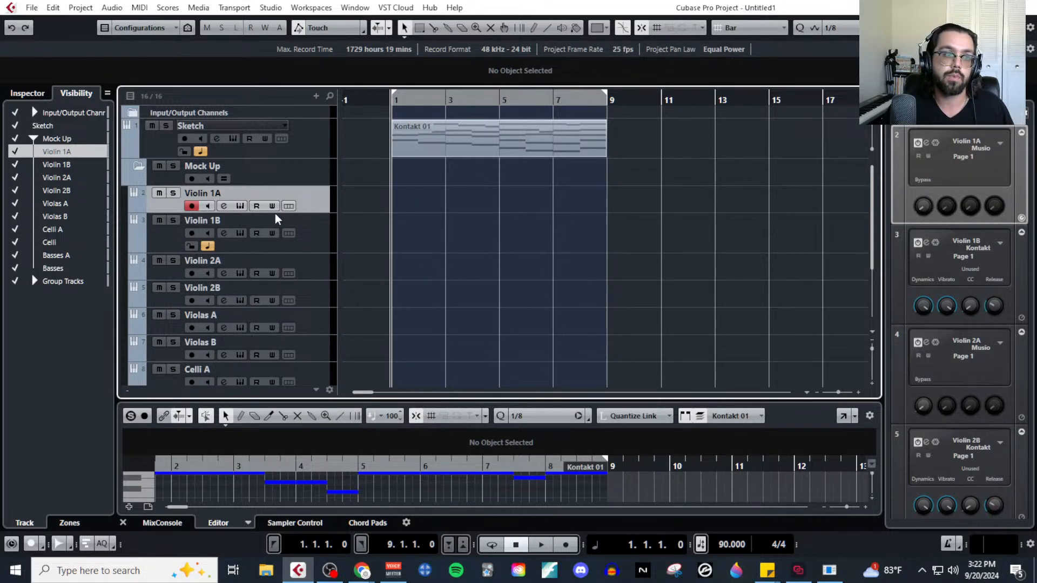
scroll(242, 231, "down", 2)
scroll(296, 171, "up", 1)
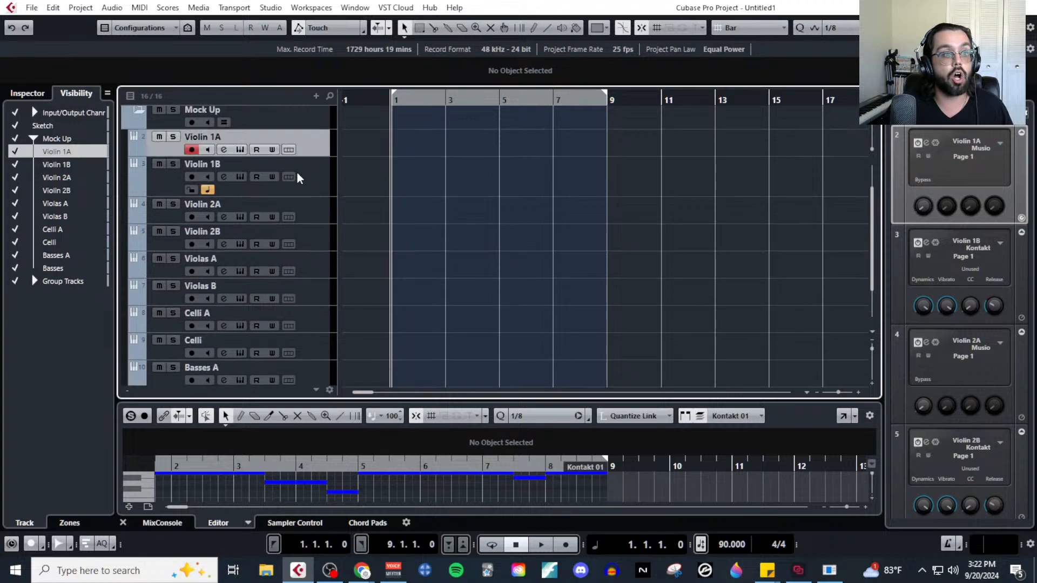
scroll(312, 277, "down", 2)
left_click(132, 355)
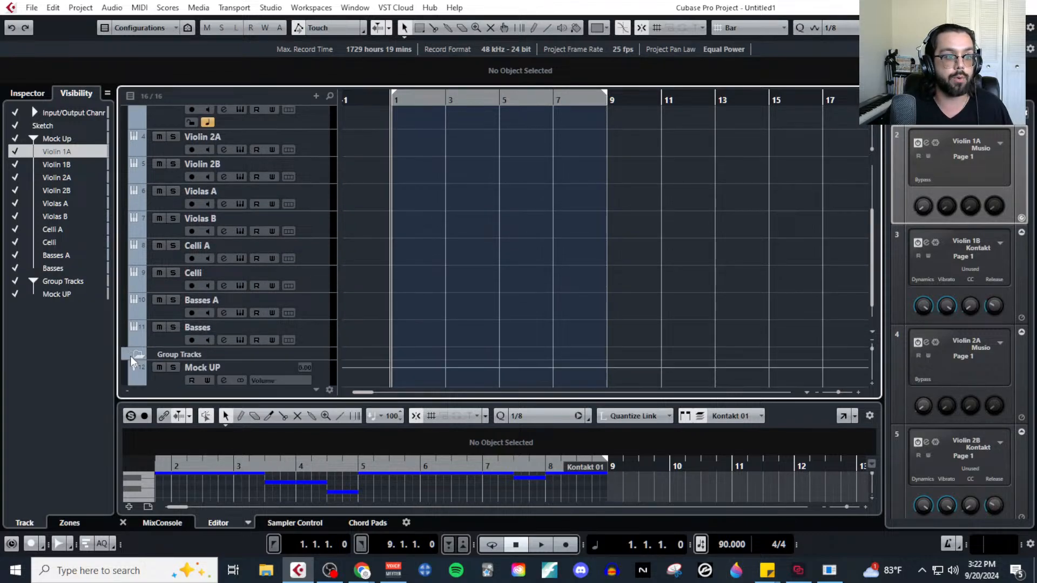
Show the full MixConsole and select the string channels from Violin 1A to Basses.
scroll(210, 355, "down", 1)
left_click(165, 356)
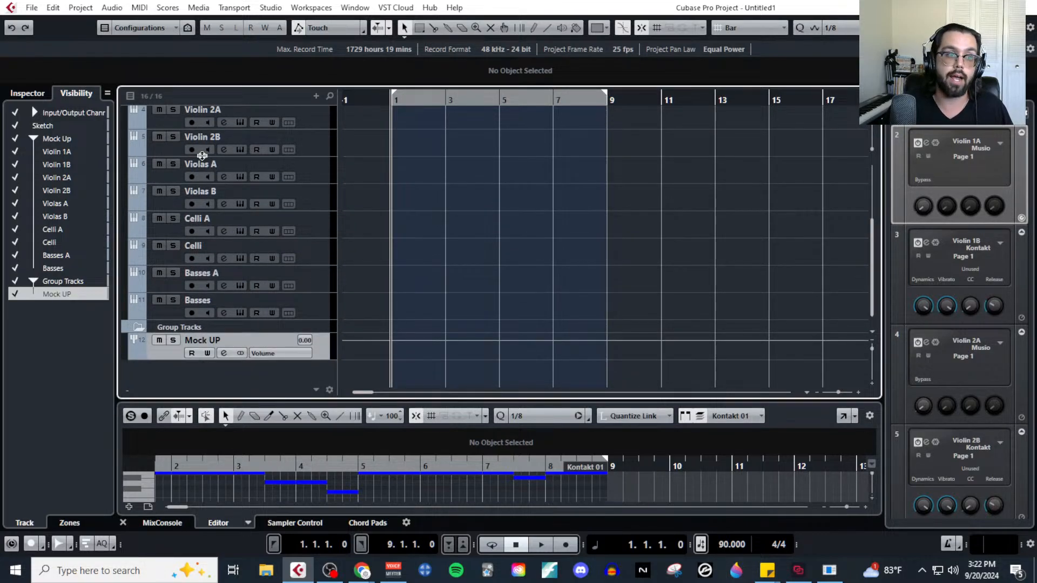
left_click(271, 7)
left_click(317, 45)
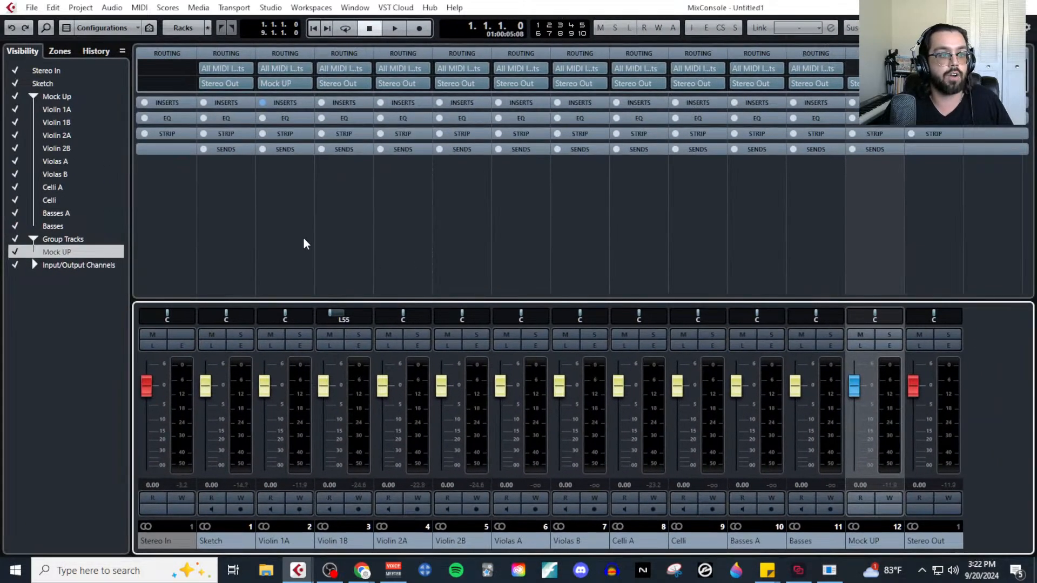
left_click(303, 243)
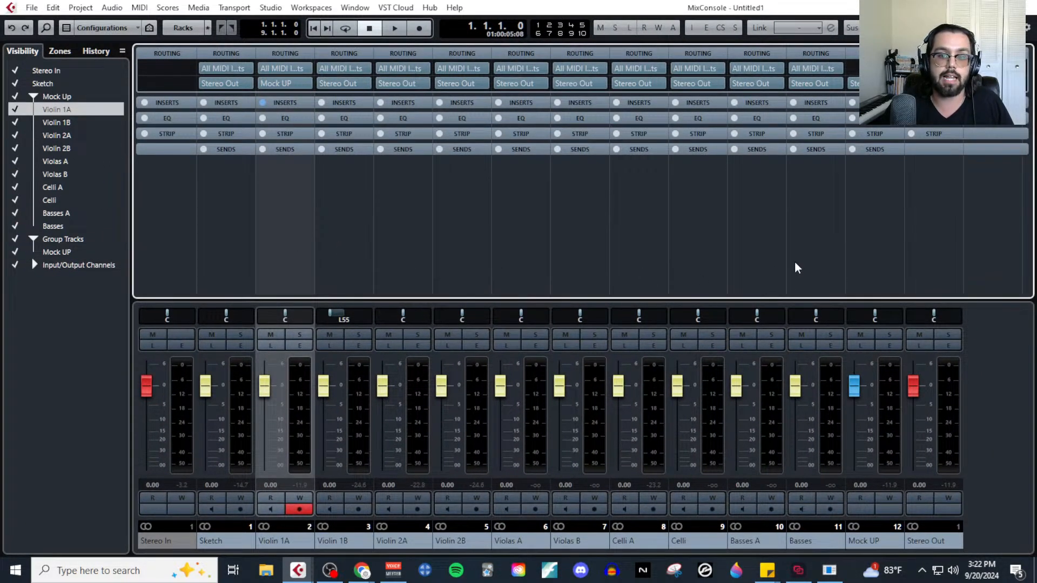
left_click(814, 247, "shift")
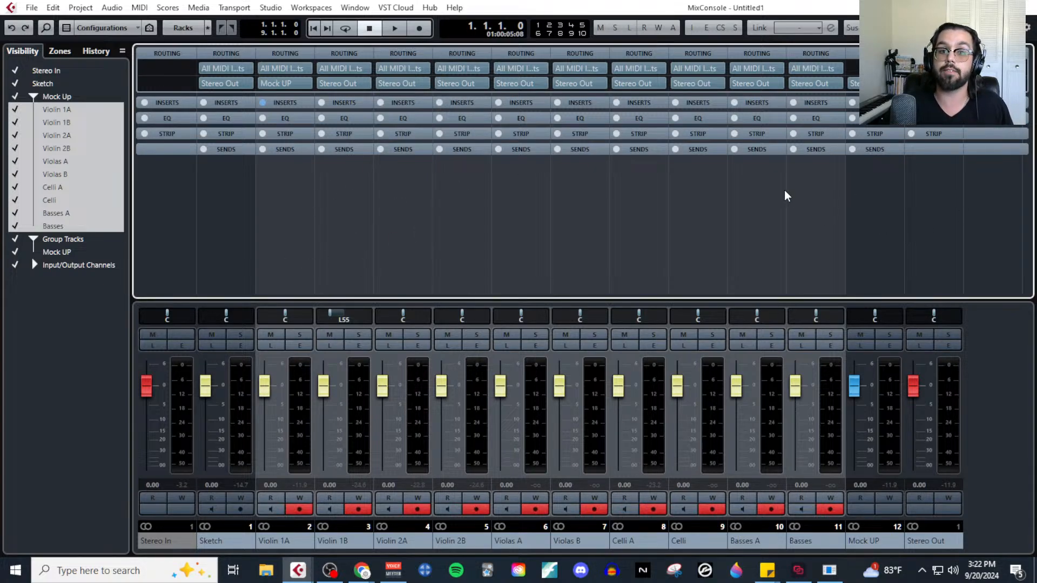
Insert the ValhallaRoom reverb in the first insert slot of the Mock UP group channel.
left_click(868, 276)
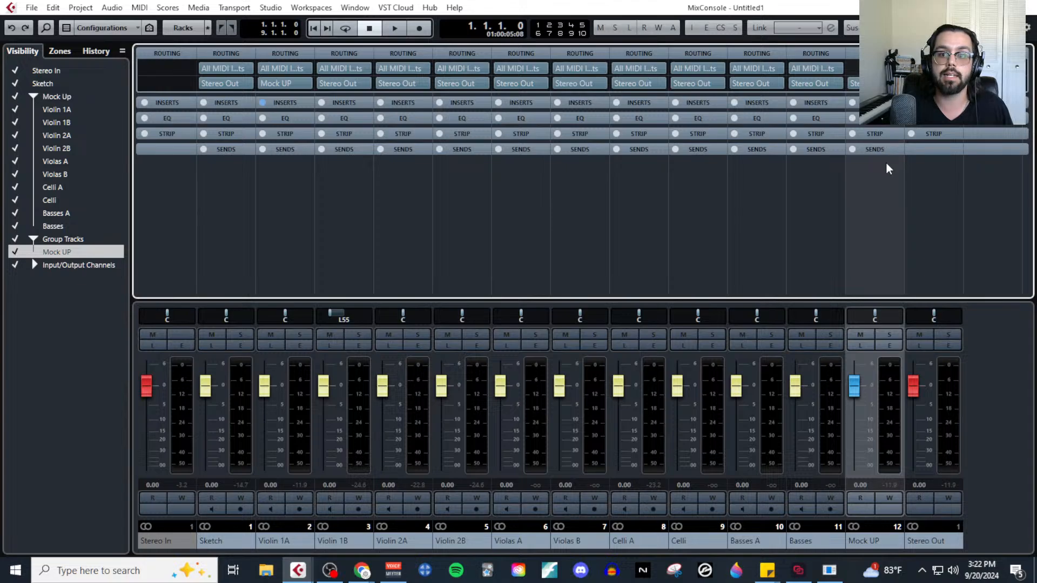
left_click(875, 103)
left_click(874, 117)
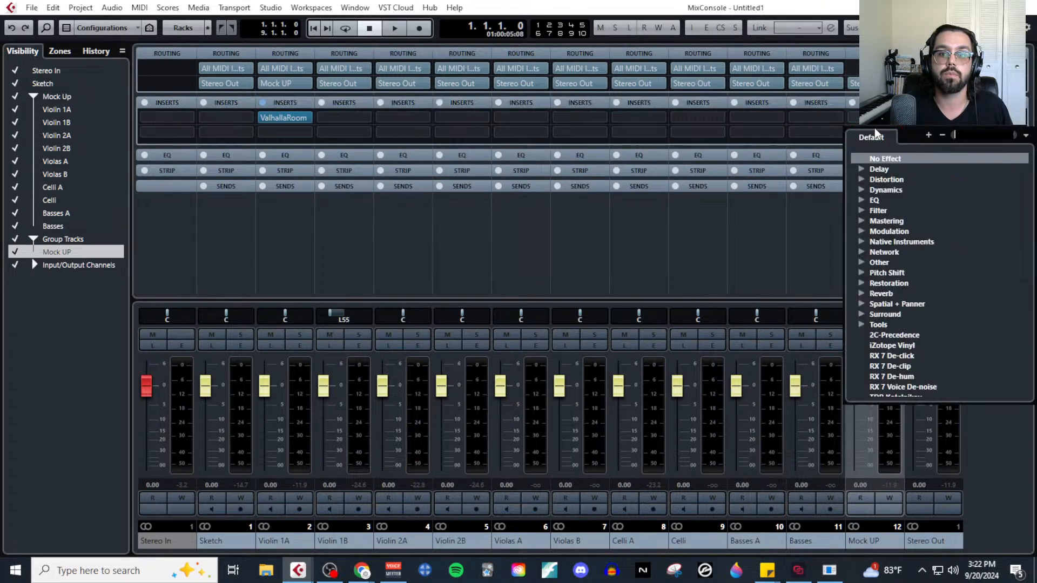
left_click(873, 118)
left_click(874, 118)
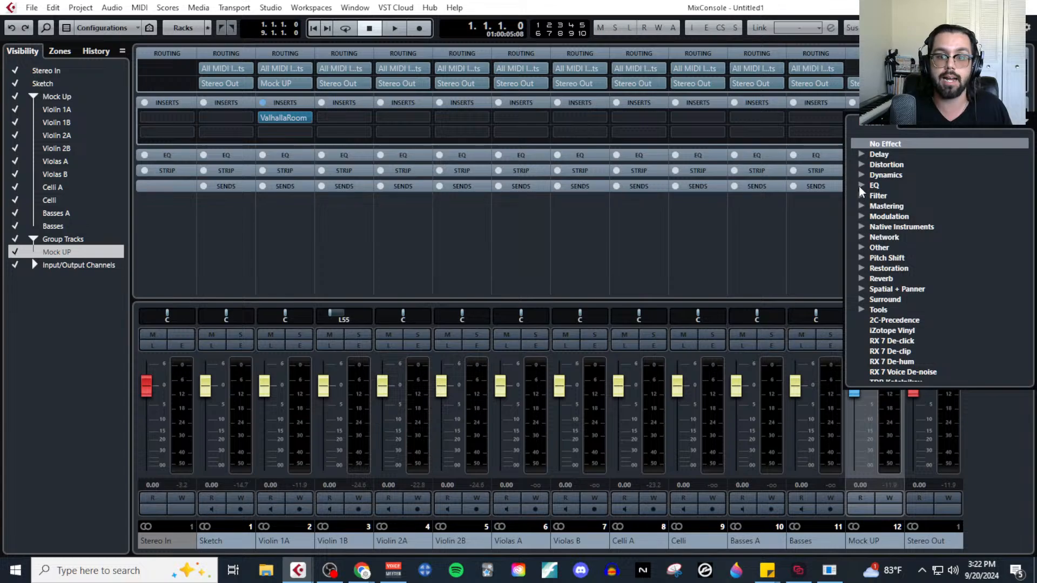
left_click(863, 278)
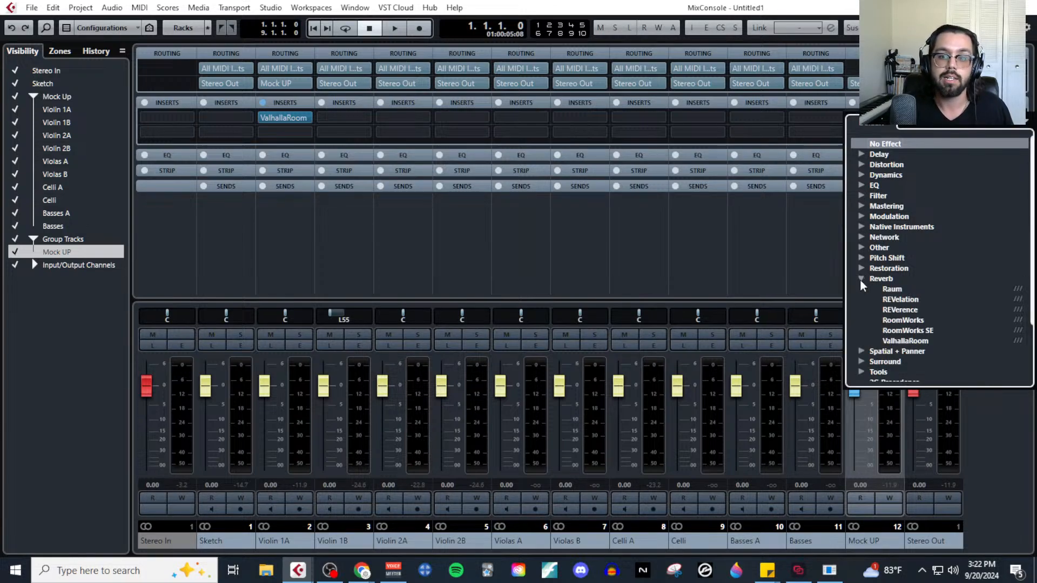
left_click(905, 341)
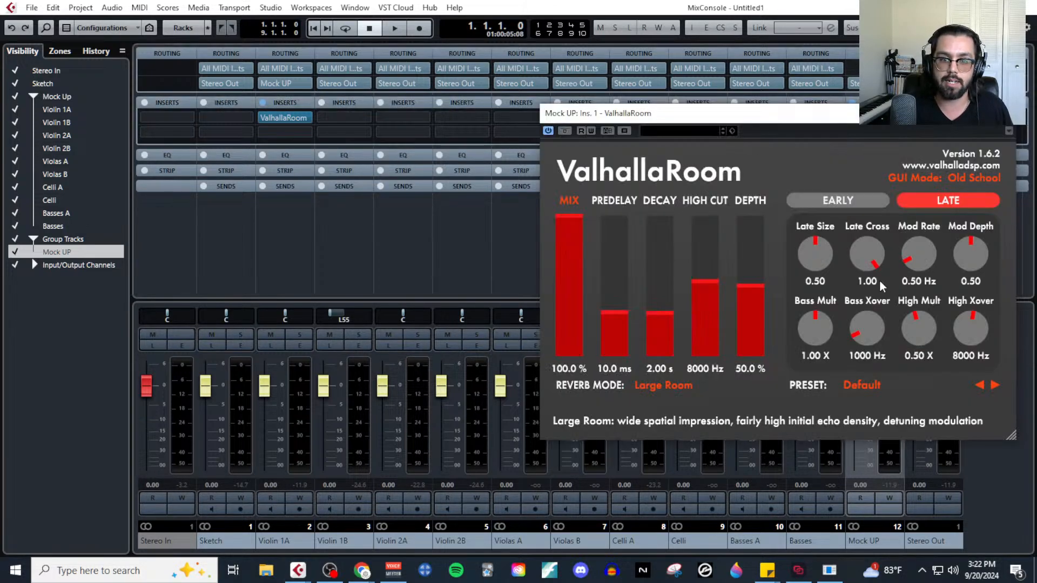
Load the StudioAlpha preset from ValhallaRoom's Rooms category on the Mock UP group.
left_click(883, 384)
mouse_move(890, 287)
mouse_move(893, 258)
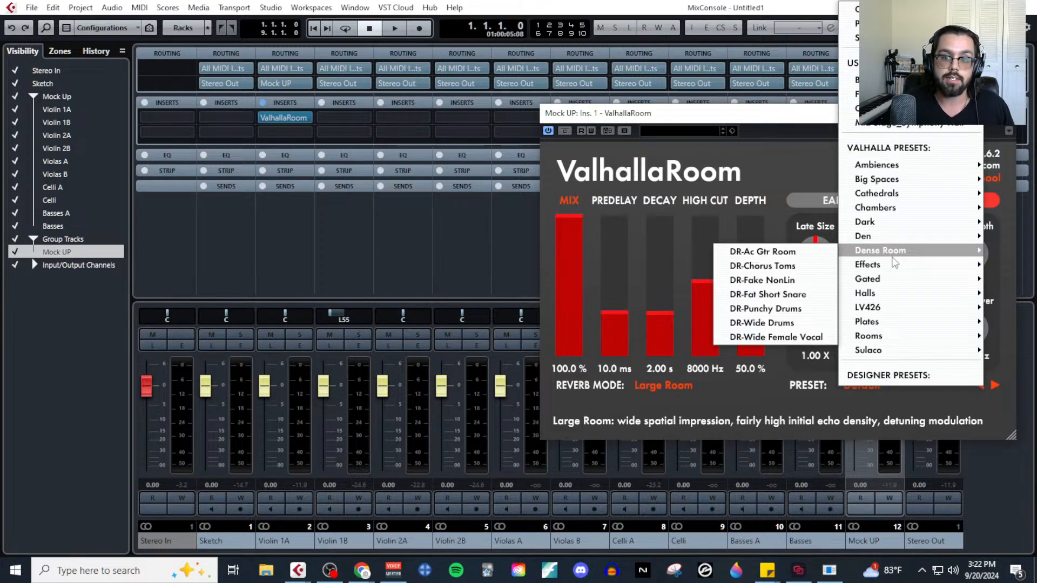
mouse_move(938, 278)
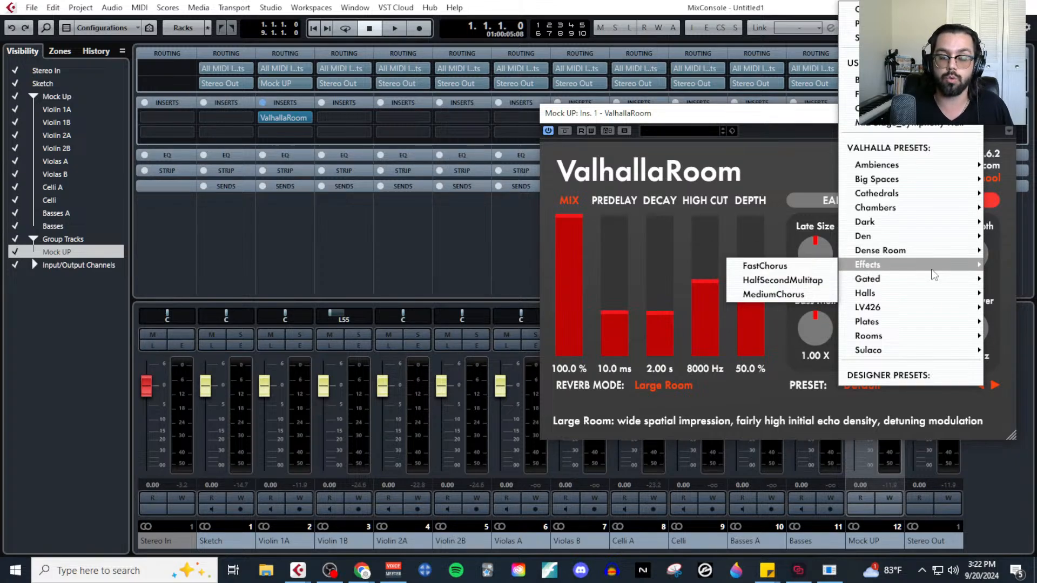
mouse_move(940, 339)
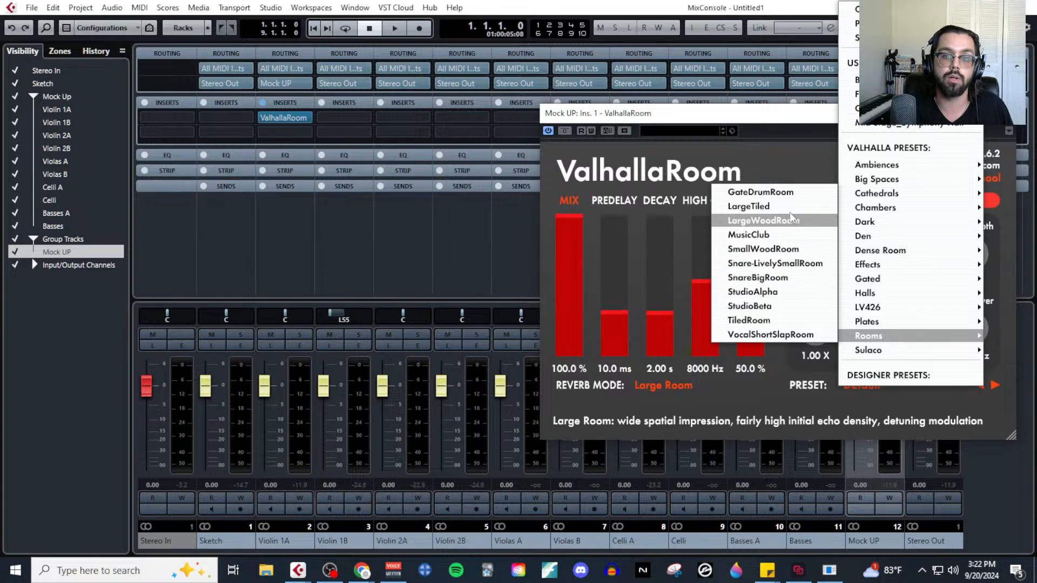
left_click(784, 291)
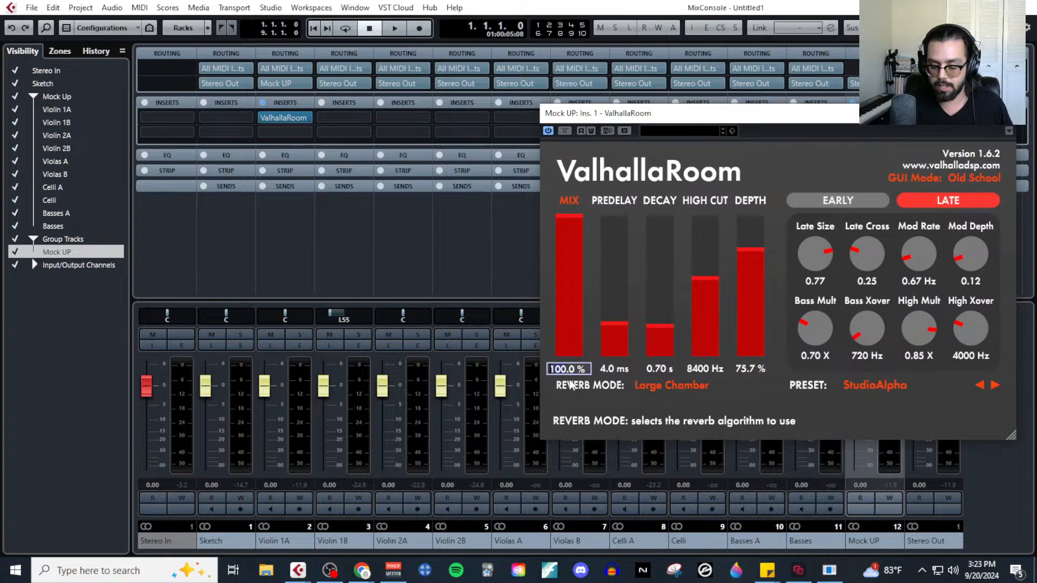
Set the Mock UP group's ValhallaRoom Mix to 30% and Decay to 1.00 s, and close the plugin.
type("30")
key("Return")
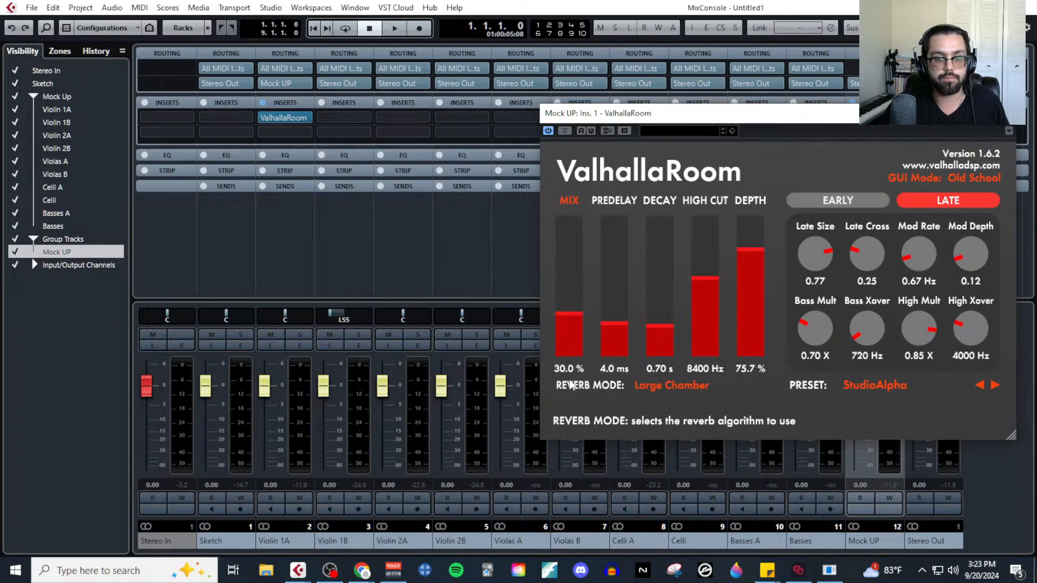
left_click(660, 369)
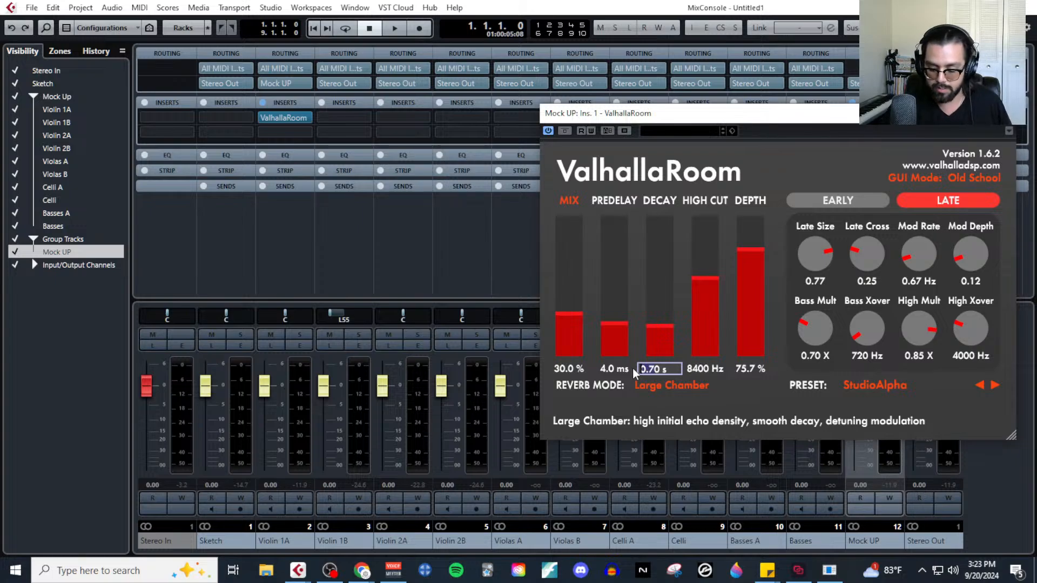
key("Return")
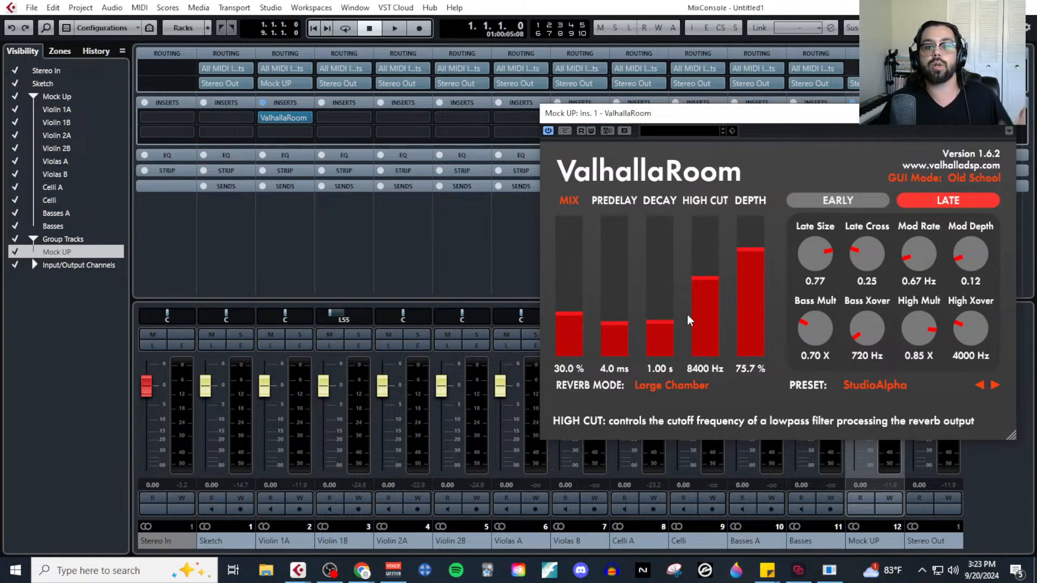
left_click(1004, 114)
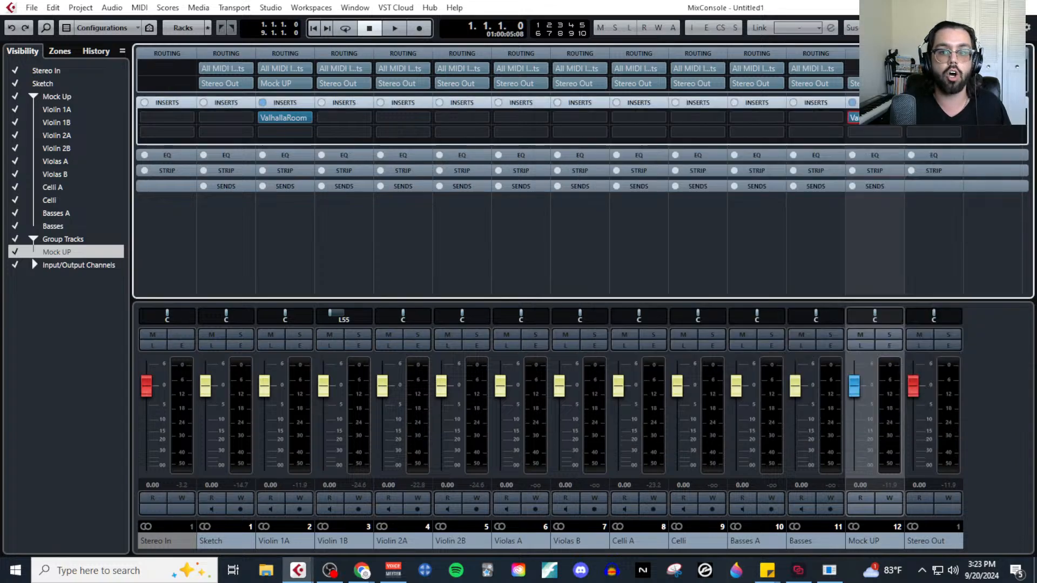
Return to the project tracks and review Violin 1A's inserts in its channel settings, closing them when done.
left_click(1025, 8)
scroll(316, 208, "up", 3)
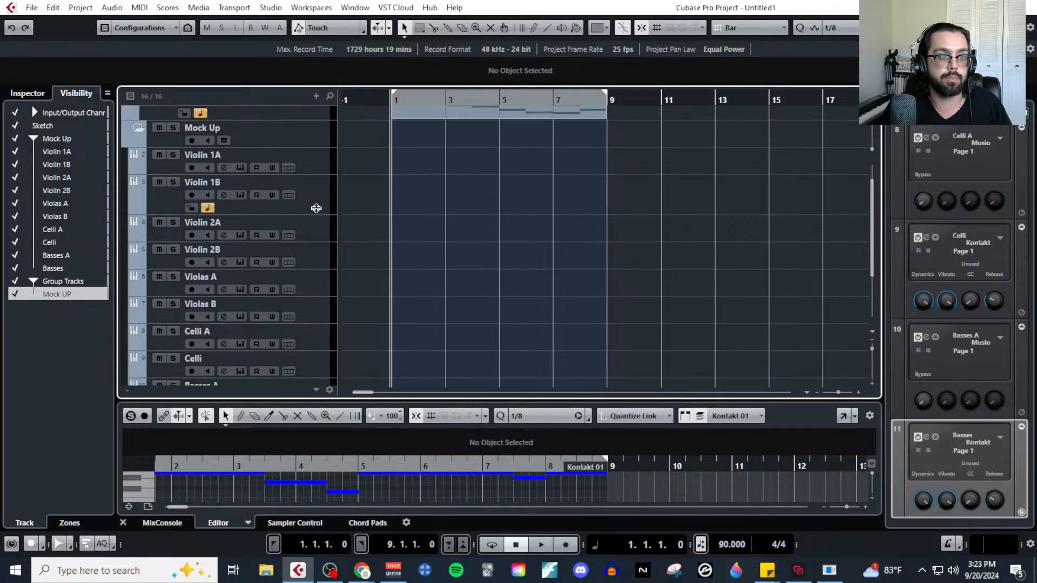
left_click(312, 154)
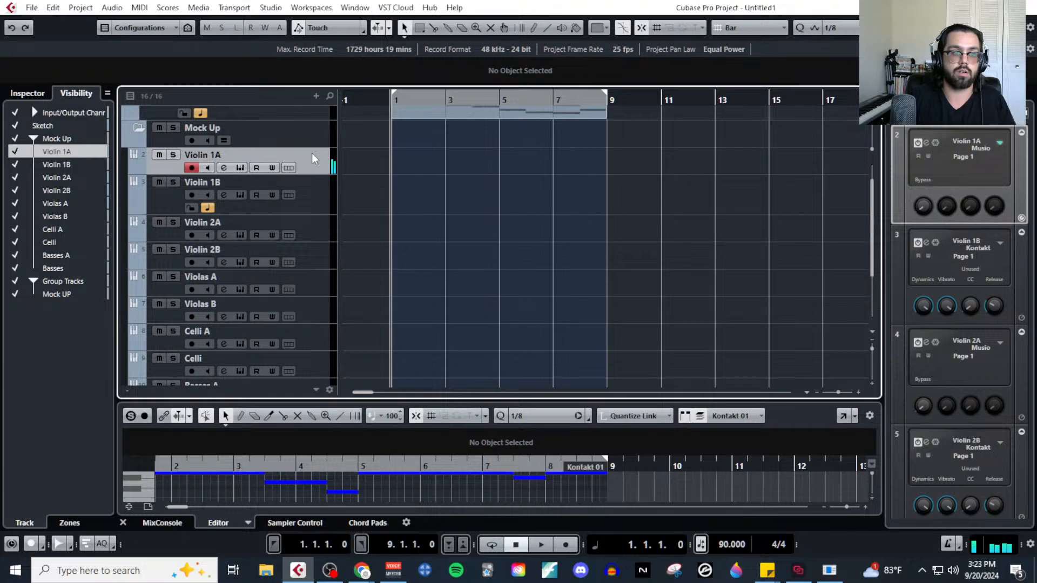
left_click(224, 168)
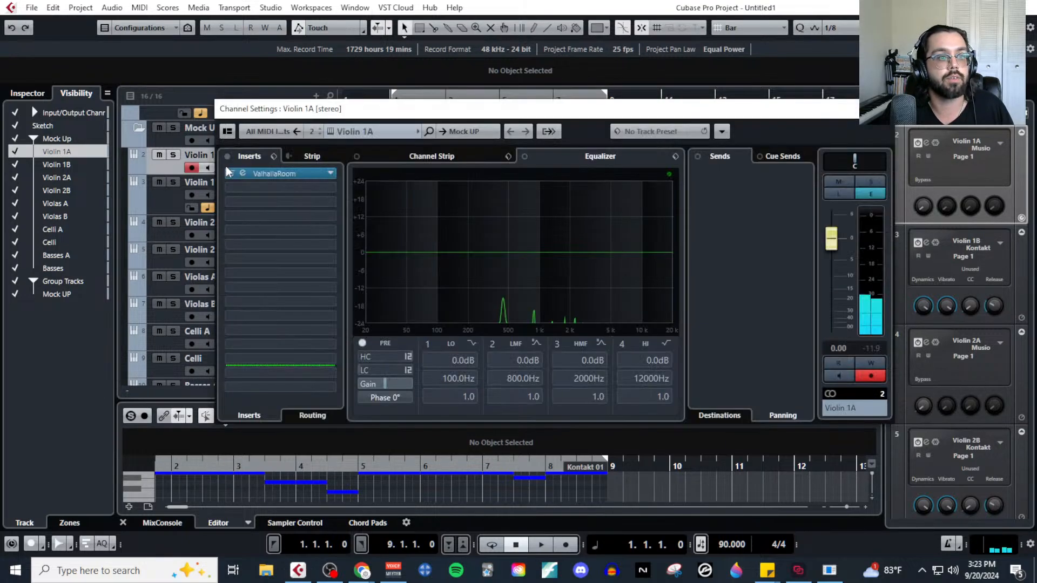
left_click(883, 109)
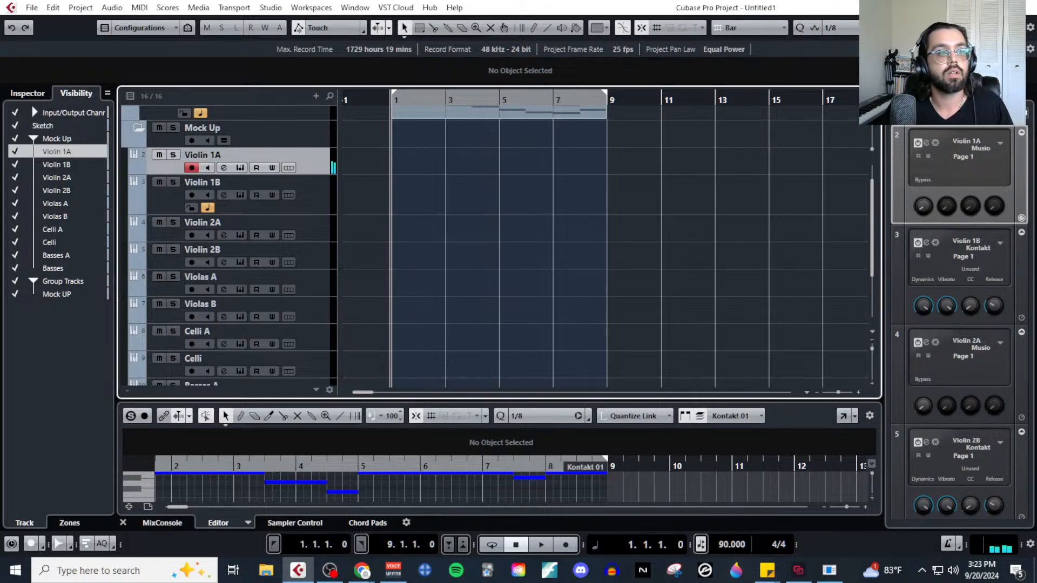
Open Violin 1B's Kontakt instrument, look over the instruments in Spitfire Studio Strings Professional, and close Kontakt.
left_click(316, 187)
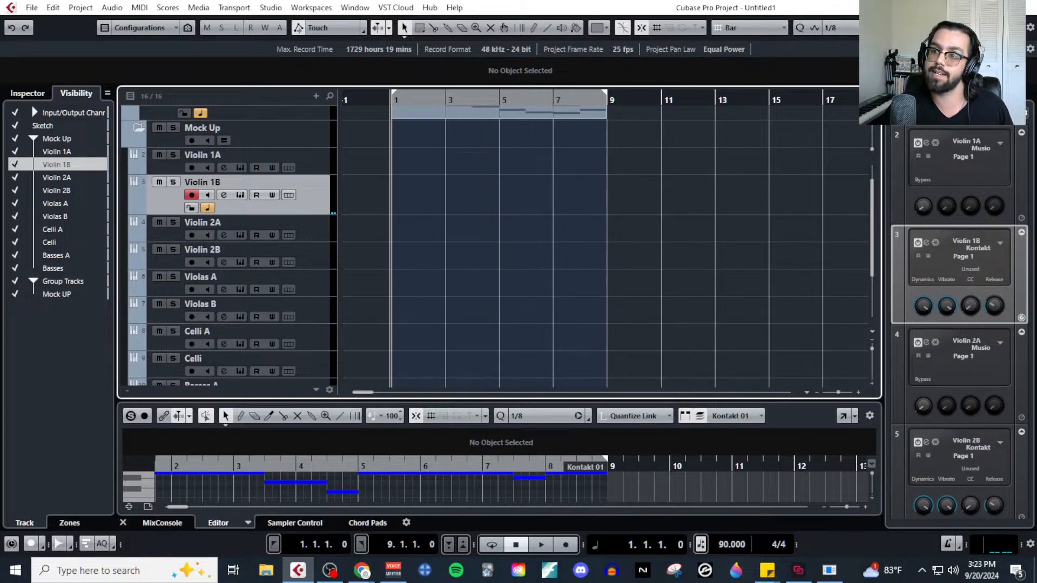
key("alt+Tab")
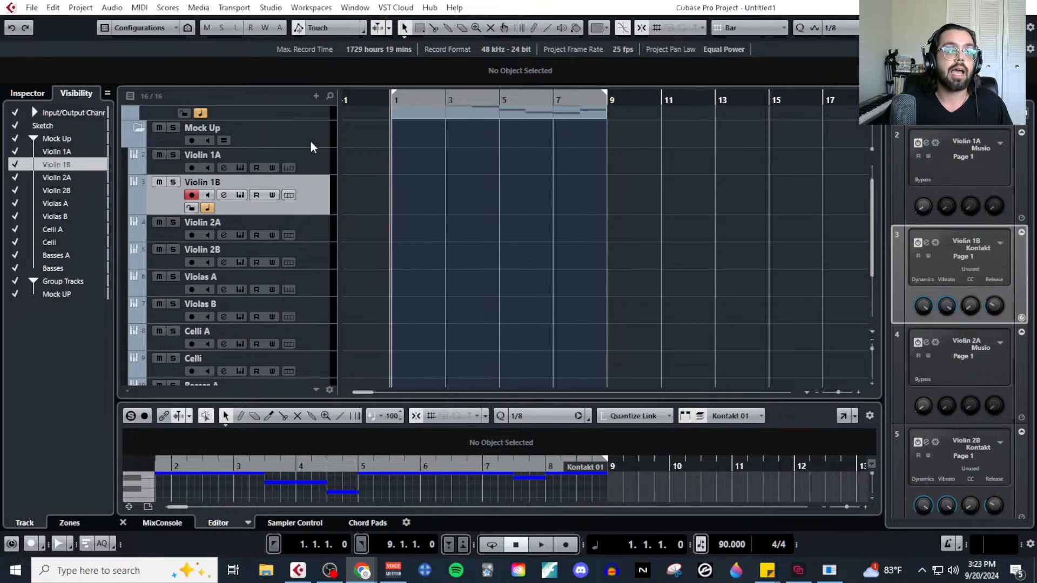
left_click(240, 195)
scroll(459, 367, "down", 10)
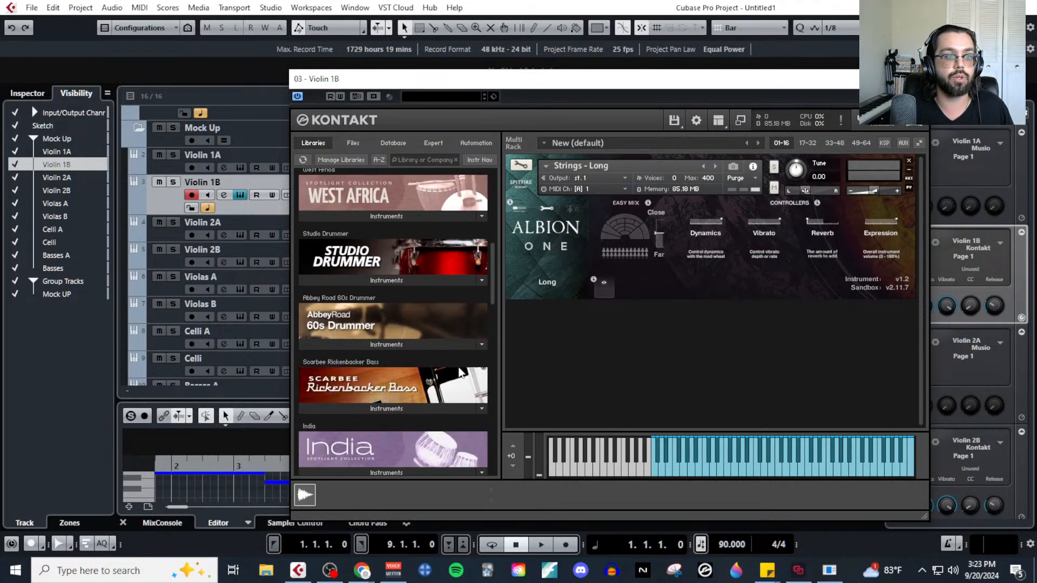
scroll(457, 367, "down", 8)
scroll(411, 302, "up", 6)
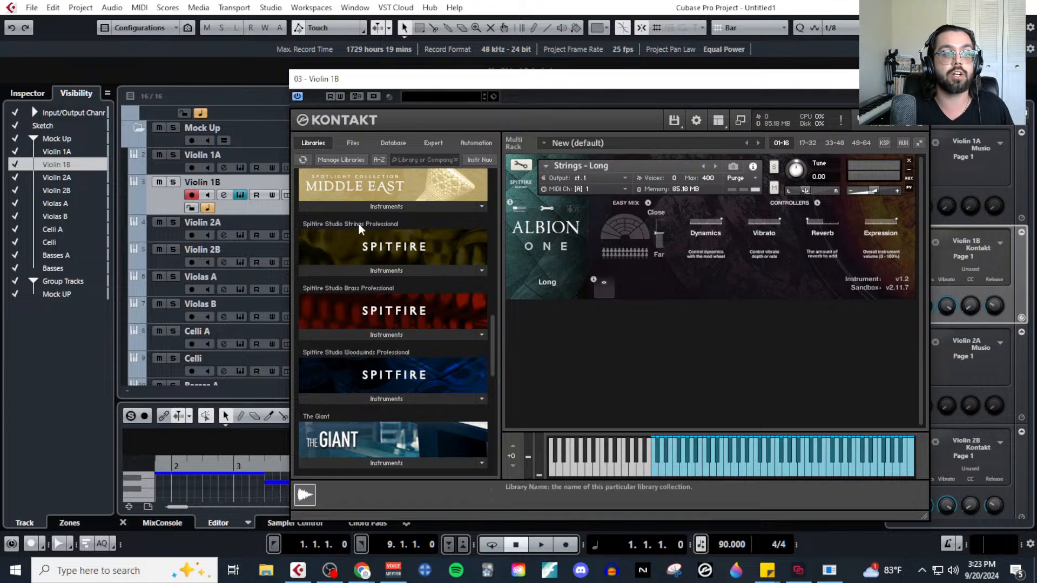
left_click(393, 271)
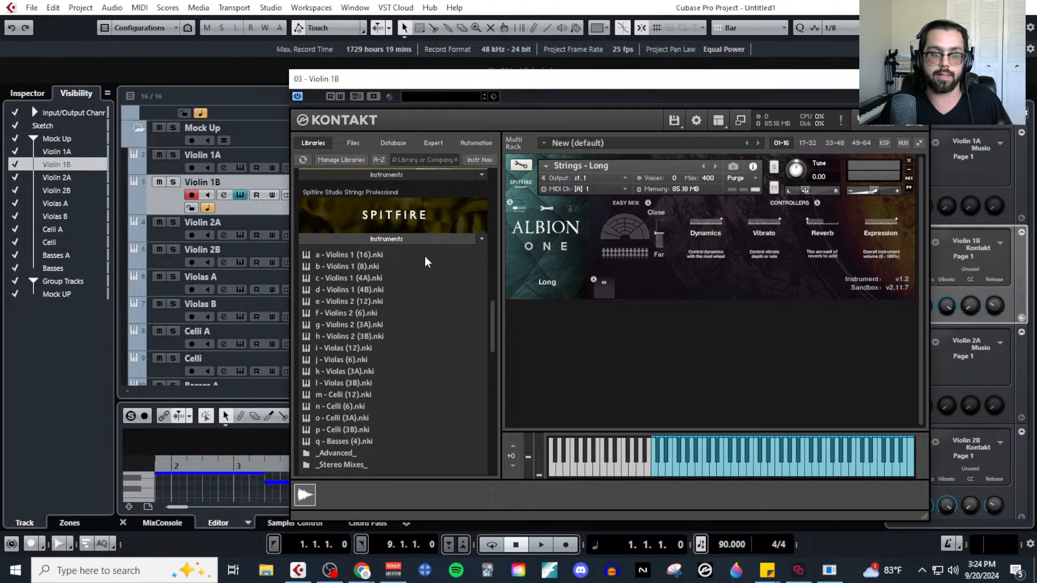
left_click(434, 240)
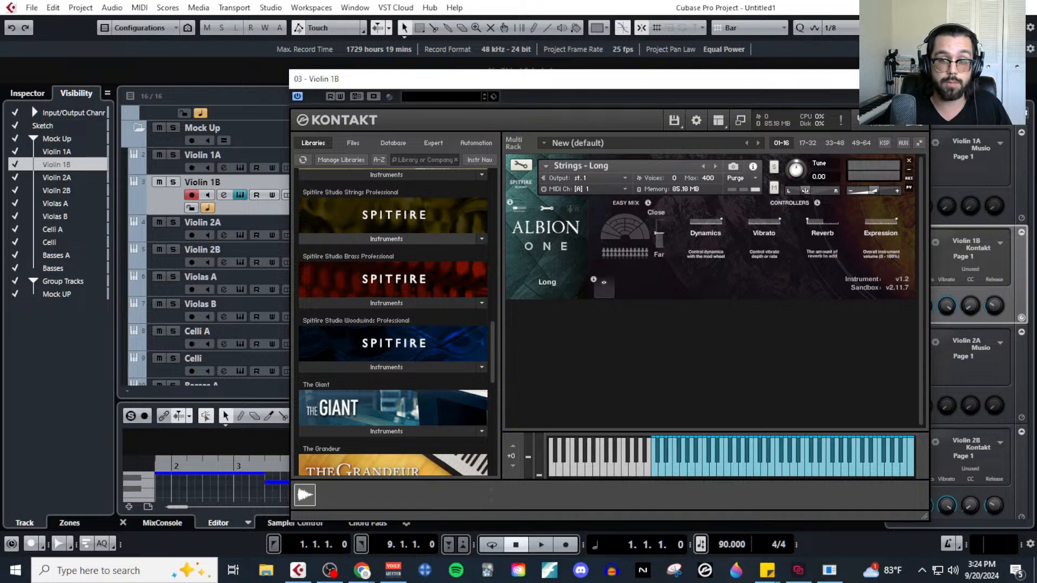
left_click(916, 79)
Bring up the reverb article in the browser and look over Creating Your Mockup and Creating Your Own Reverb.
left_click_drag(1036, 19, 713, 34)
left_click(619, 33)
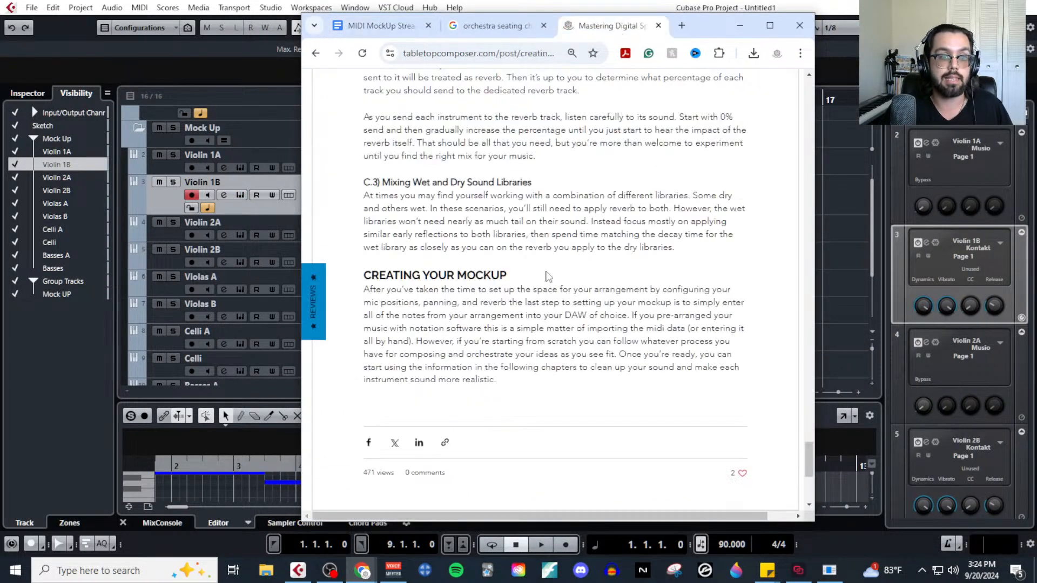
scroll(540, 280, "down", 10)
scroll(537, 301, "up", 15)
scroll(537, 301, "up", 12)
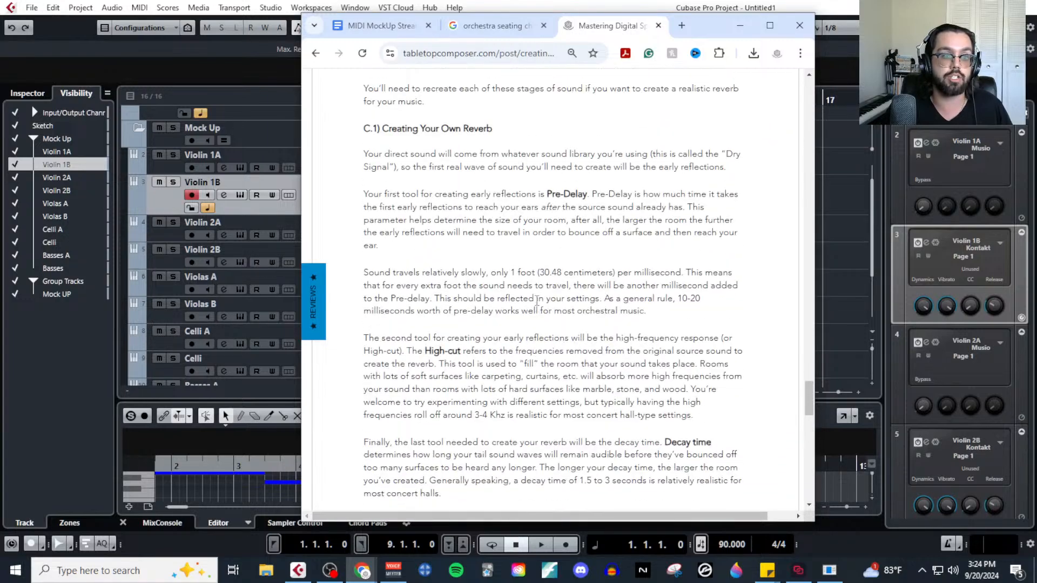
Switch to the MIDI MockUp Stream outline, highlight the EQ topic, and minimize the browser.
left_click(380, 26)
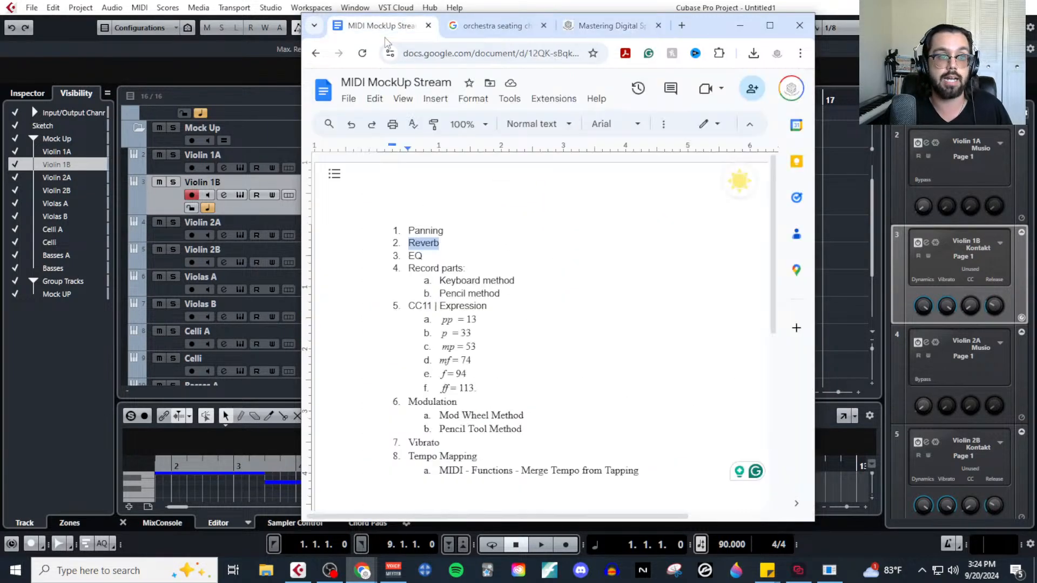
left_click(425, 255)
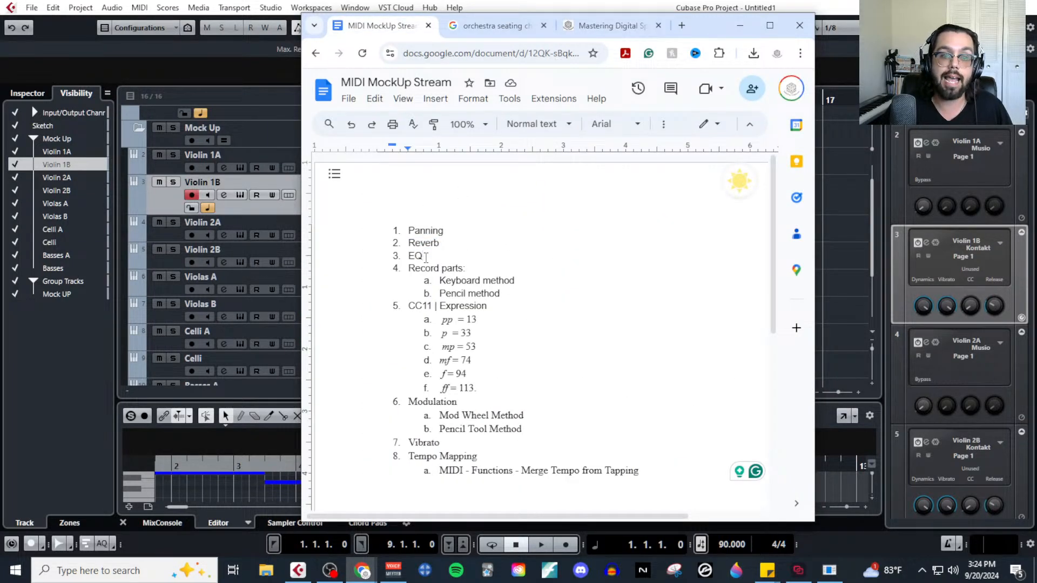
double_click(418, 255)
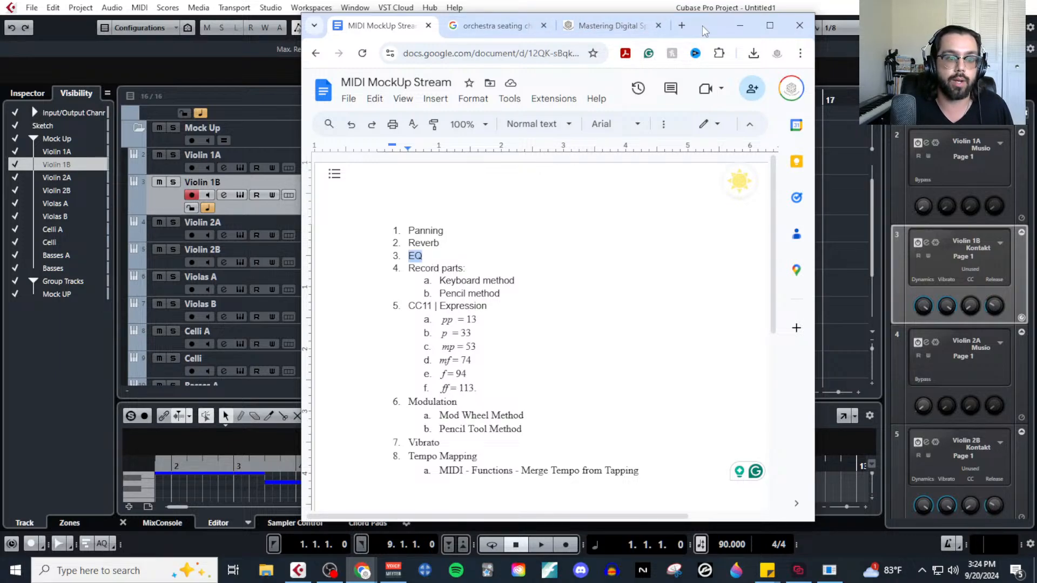
left_click(740, 25)
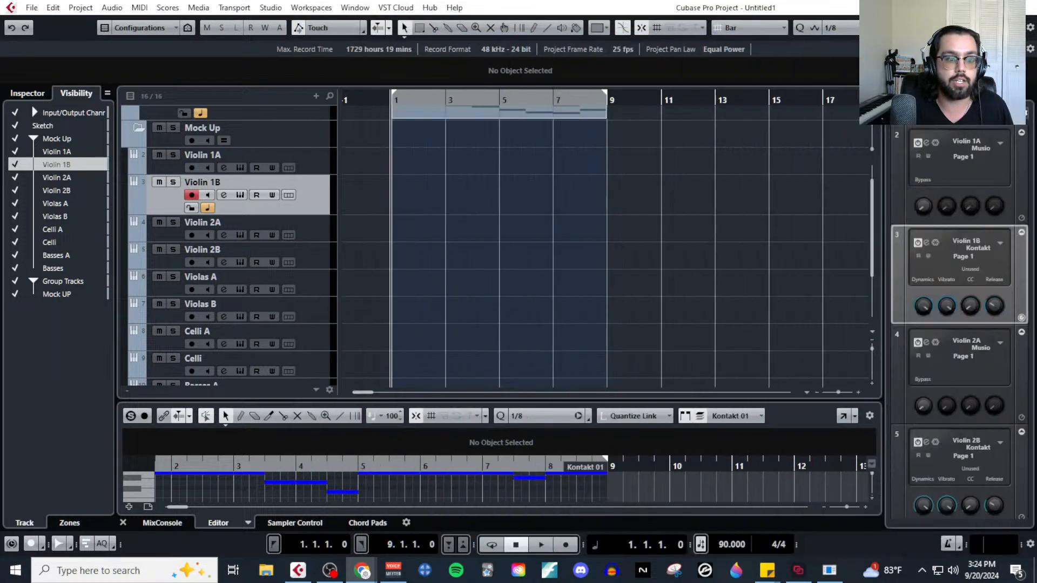
Insert the Frequency EQ in Violin 1A's first insert slot and move its window higher to see it in full.
left_click(224, 168)
left_click(281, 172)
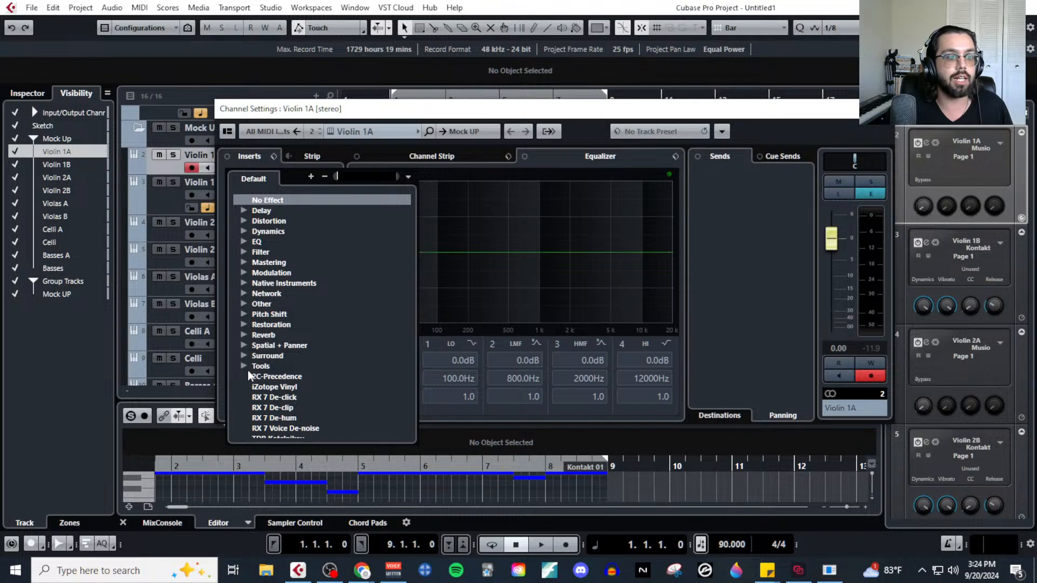
left_click(241, 241)
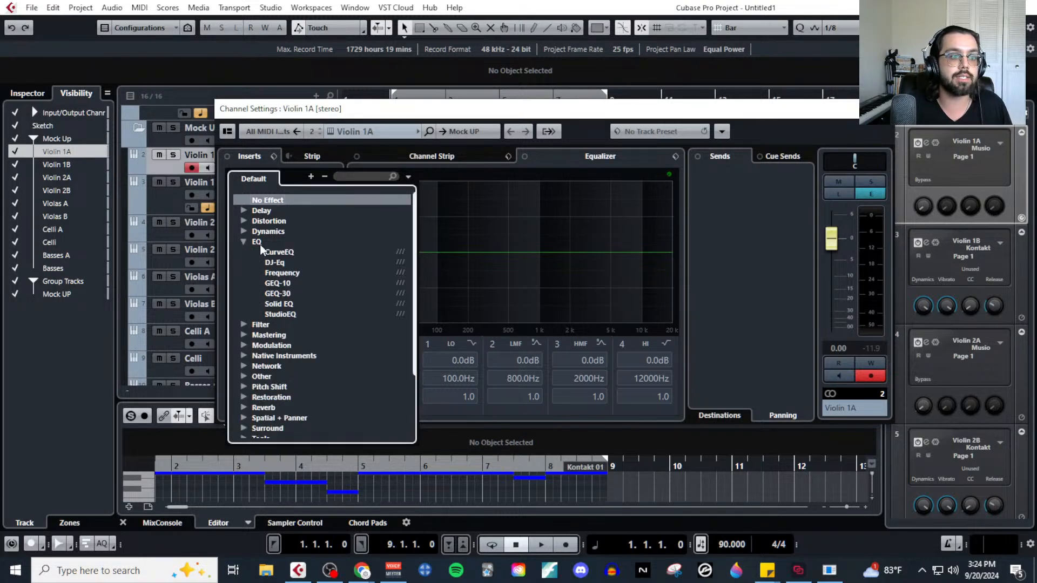
left_click(286, 275)
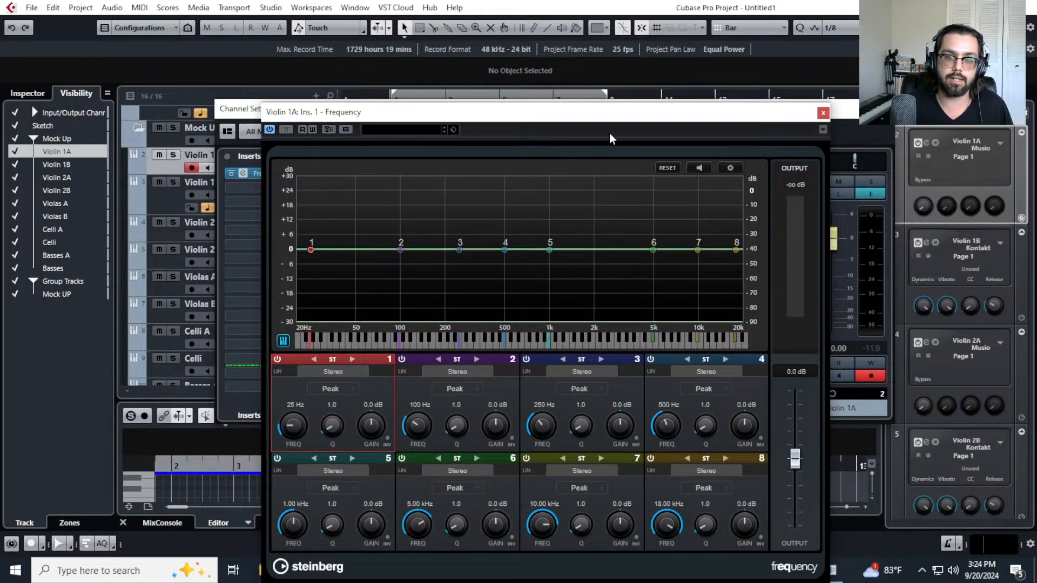
left_click_drag(626, 118, 644, 62)
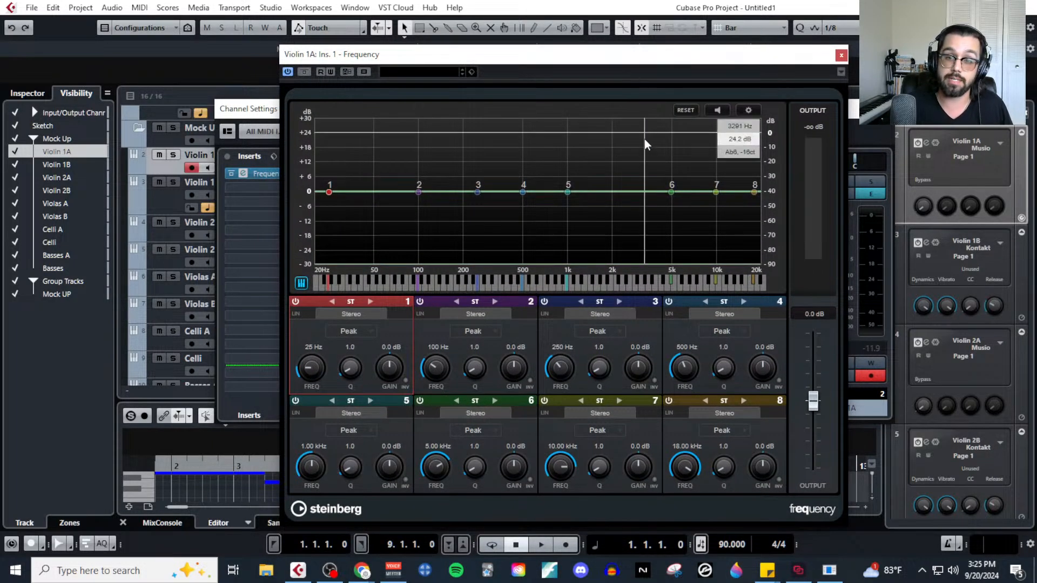
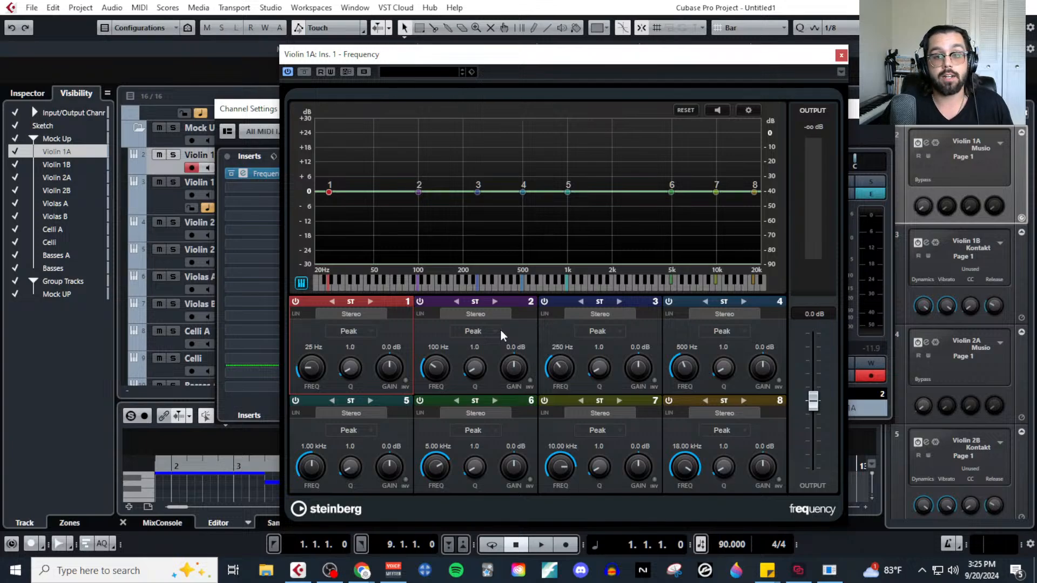
Set band 1 of Violin 1A's Frequency EQ to a Cut 12 filter at 130 Hz.
scroll(167, 248, "down", 3)
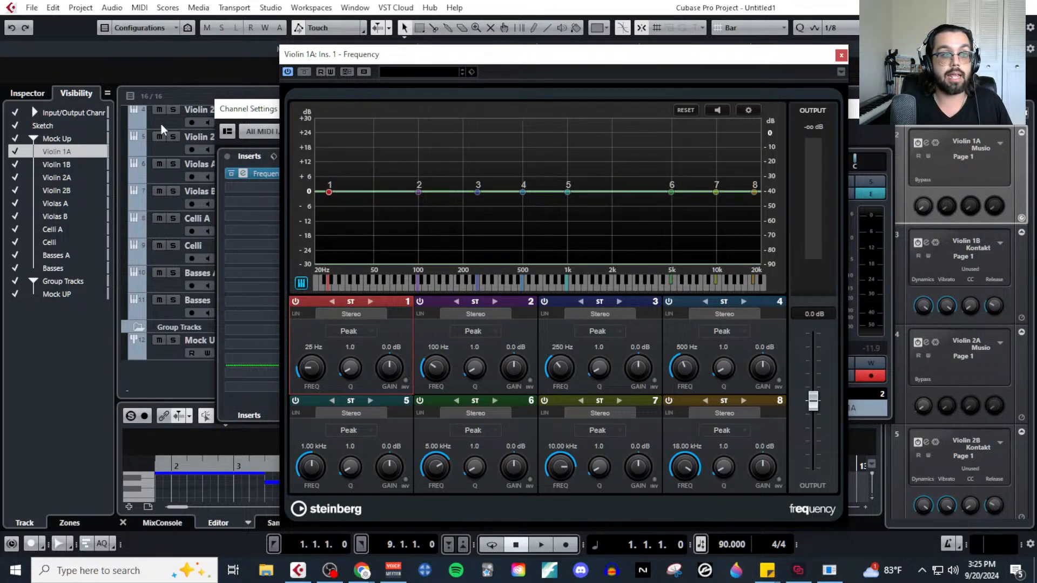
scroll(171, 276, "up", 2)
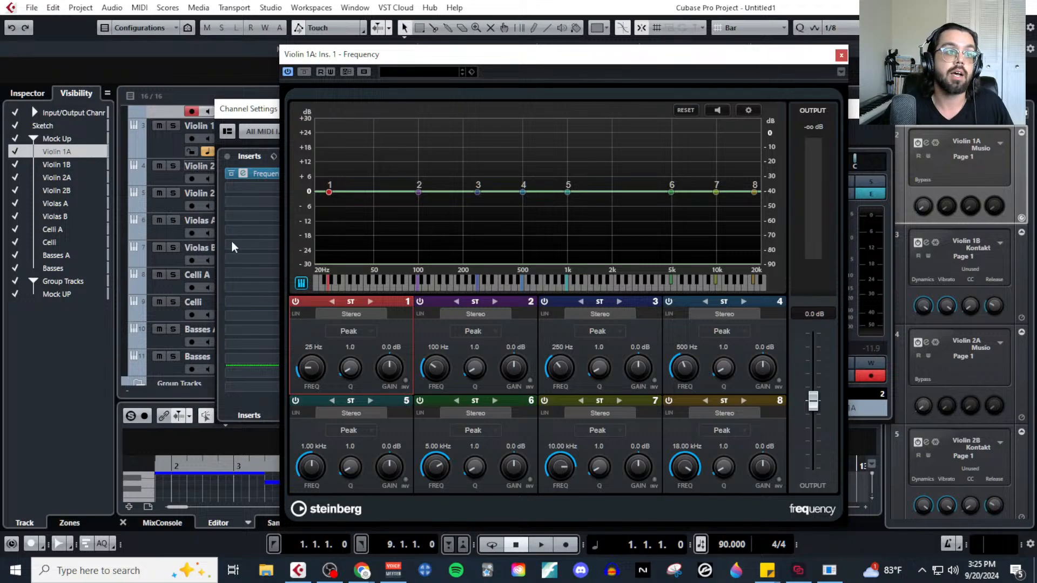
left_click(170, 147)
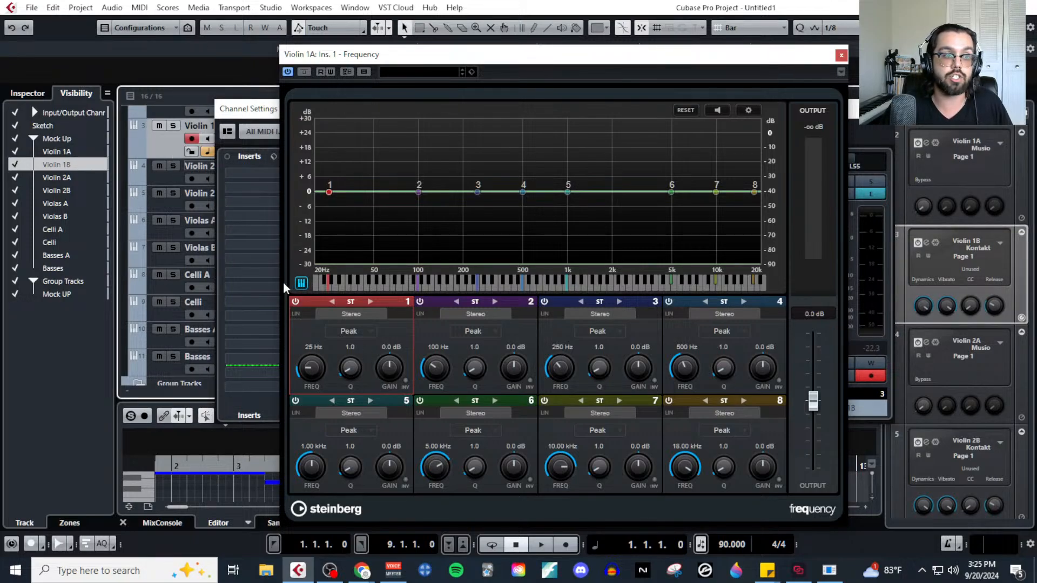
left_click(351, 335)
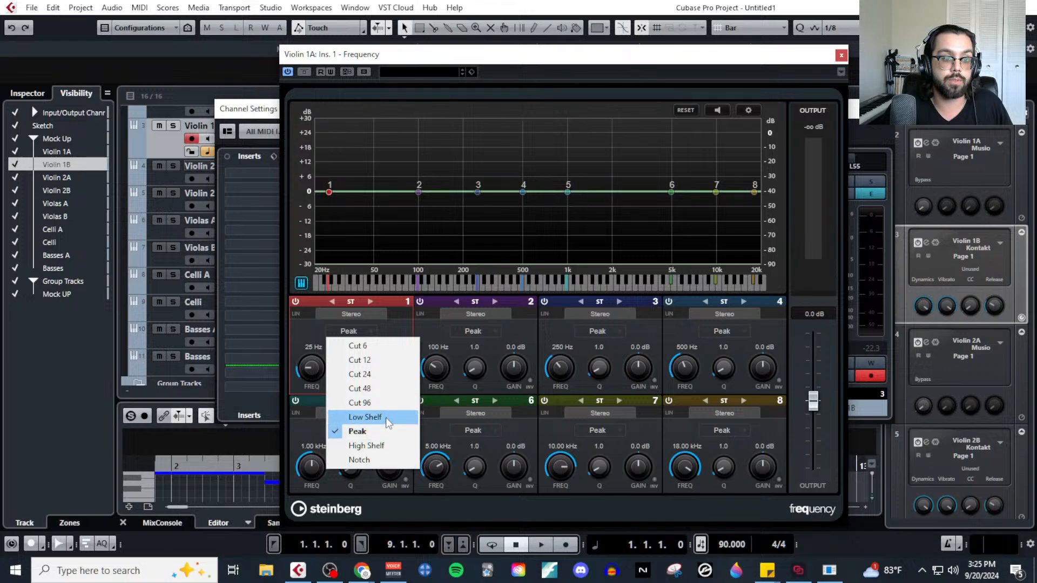
left_click(384, 362)
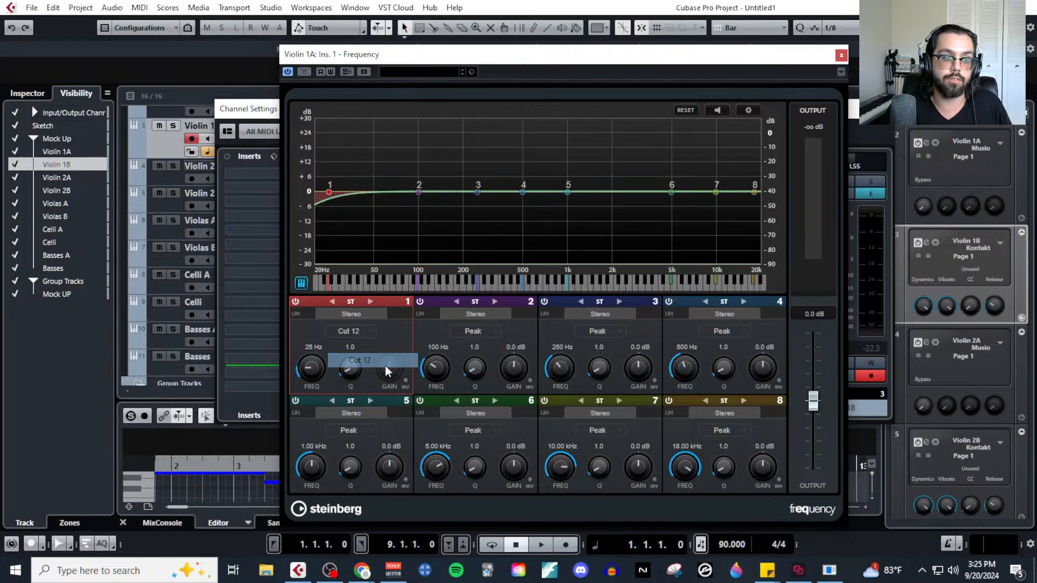
double_click(311, 347)
type("120")
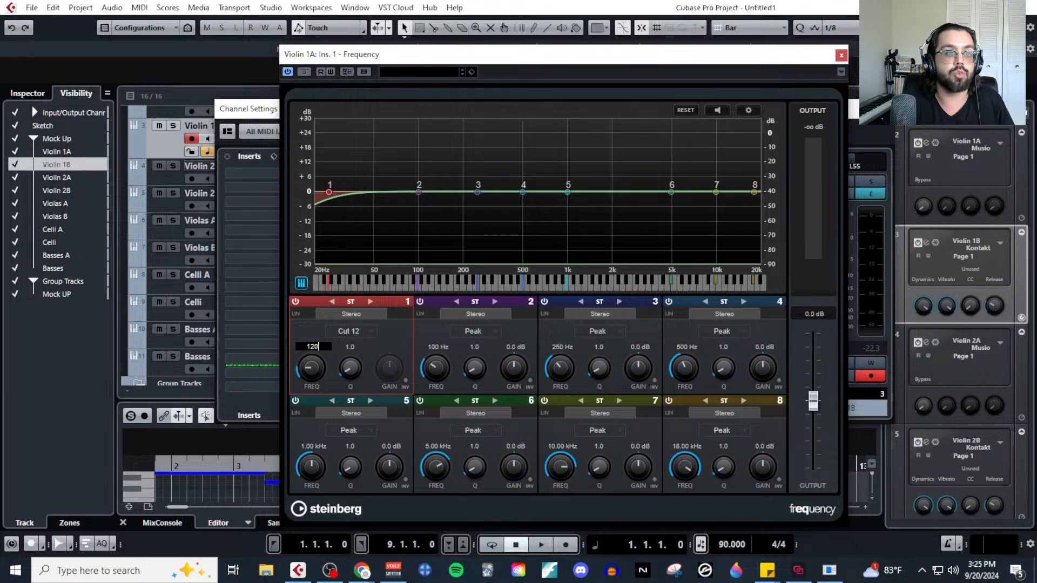
key("Return")
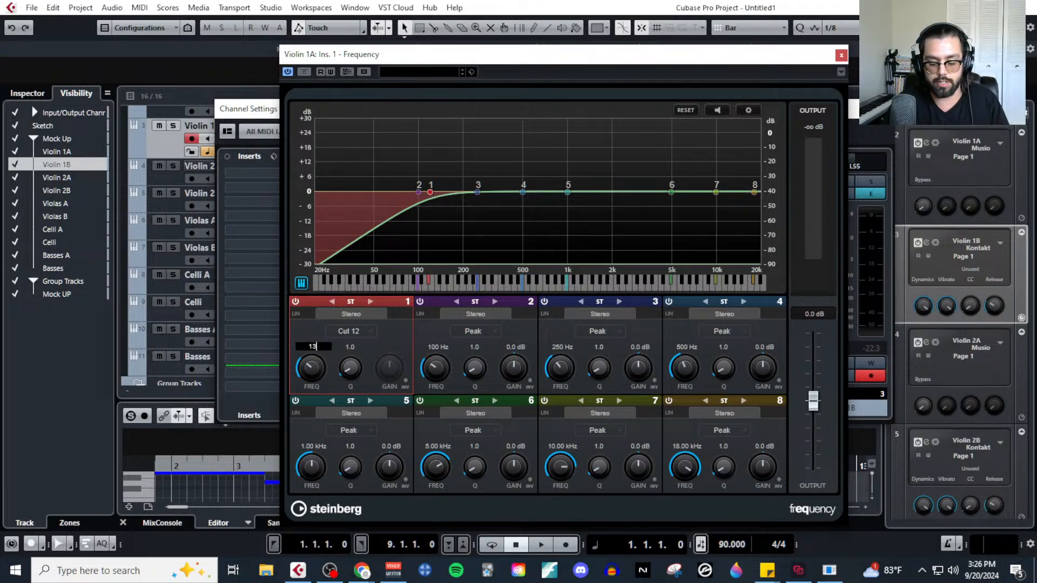
type("130")
key("Return")
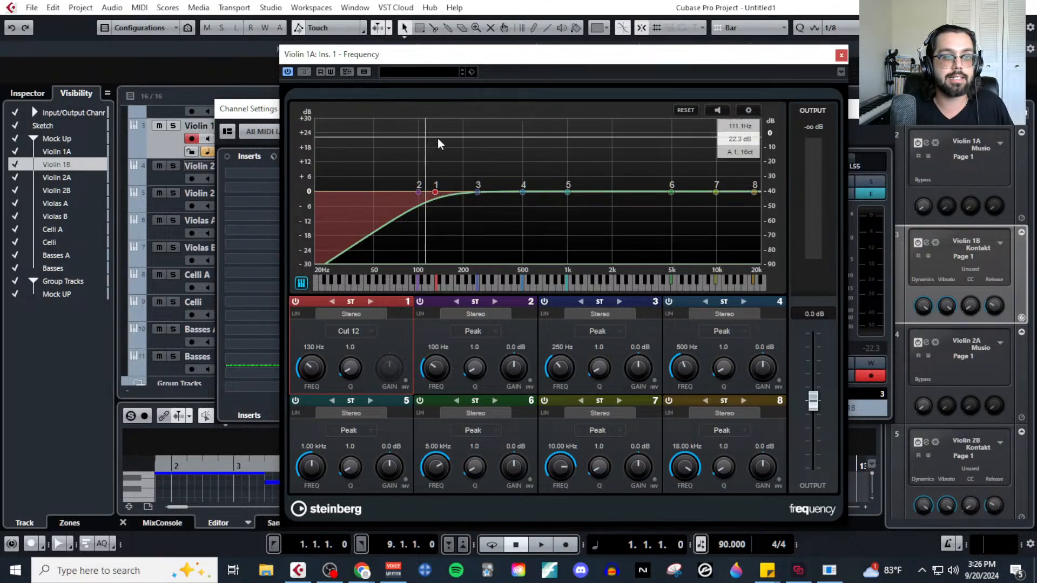
Bypass band 1 of Violin 1A's Frequency EQ, close it, and move the channel settings window clear of the track list before closing it.
left_click(295, 301)
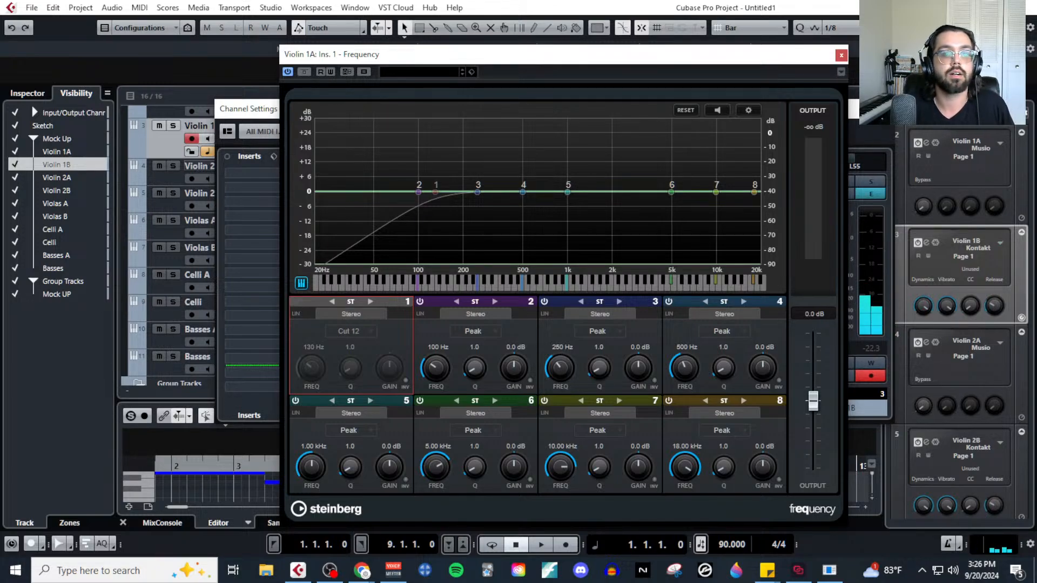
left_click(842, 56)
left_click_drag(832, 111, 893, 252)
left_click(388, 313)
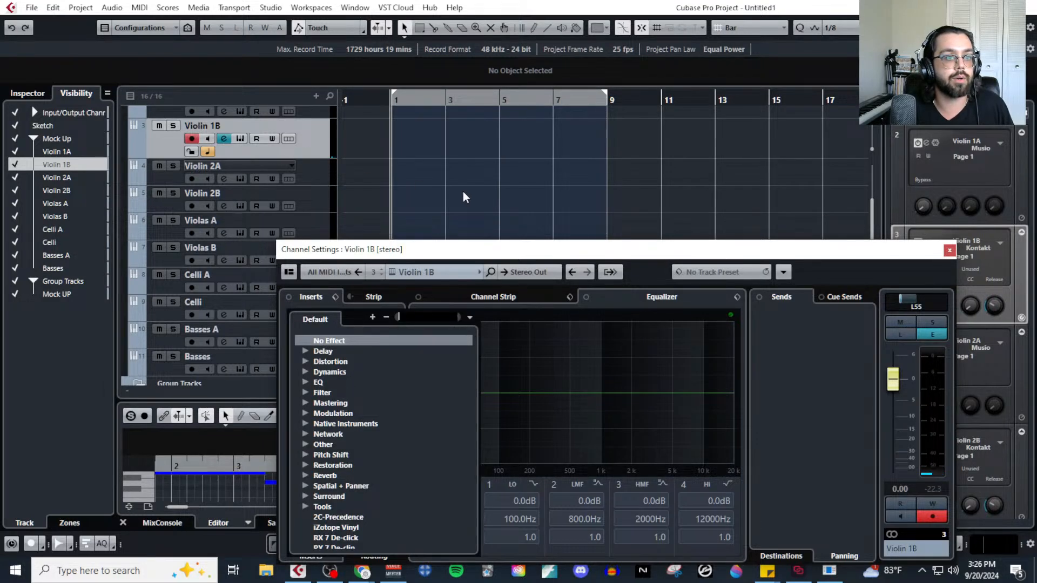
left_click(951, 250)
left_click(950, 251)
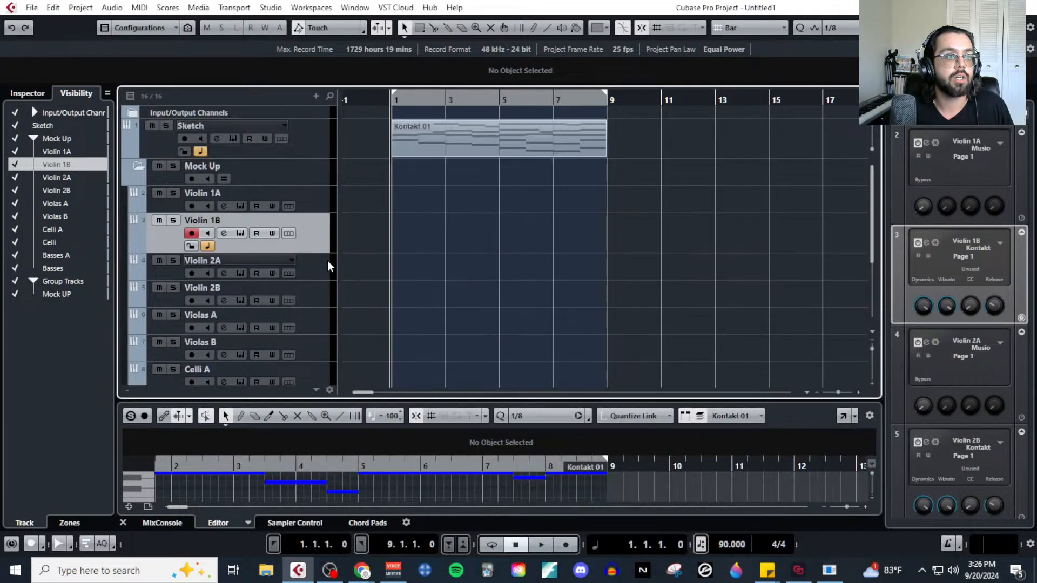
Reopen Violin 1A's Frequency EQ from its channel settings and switch band 1 back on.
left_click(323, 194)
left_click(223, 205)
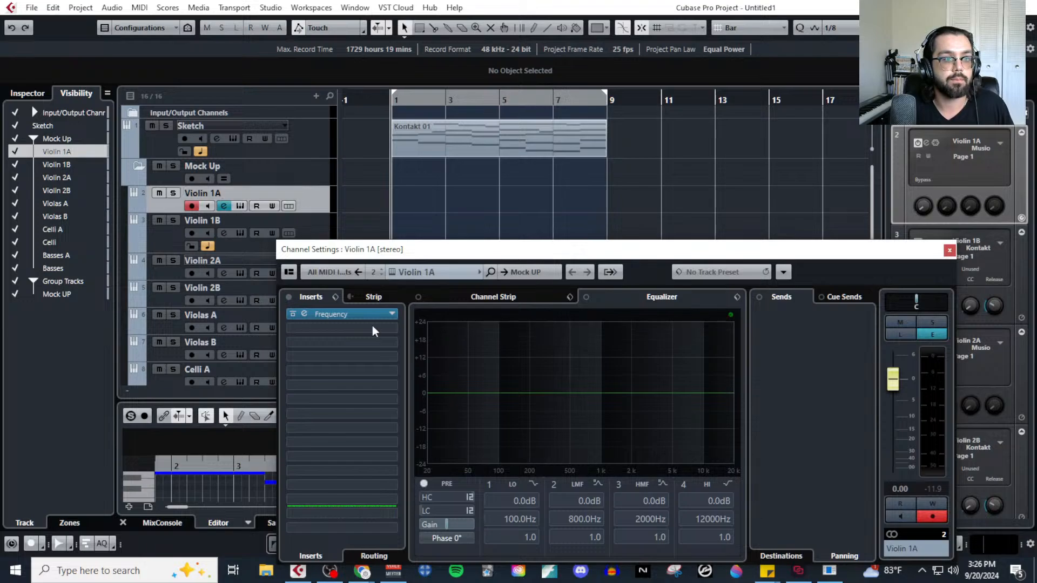
left_click(359, 315)
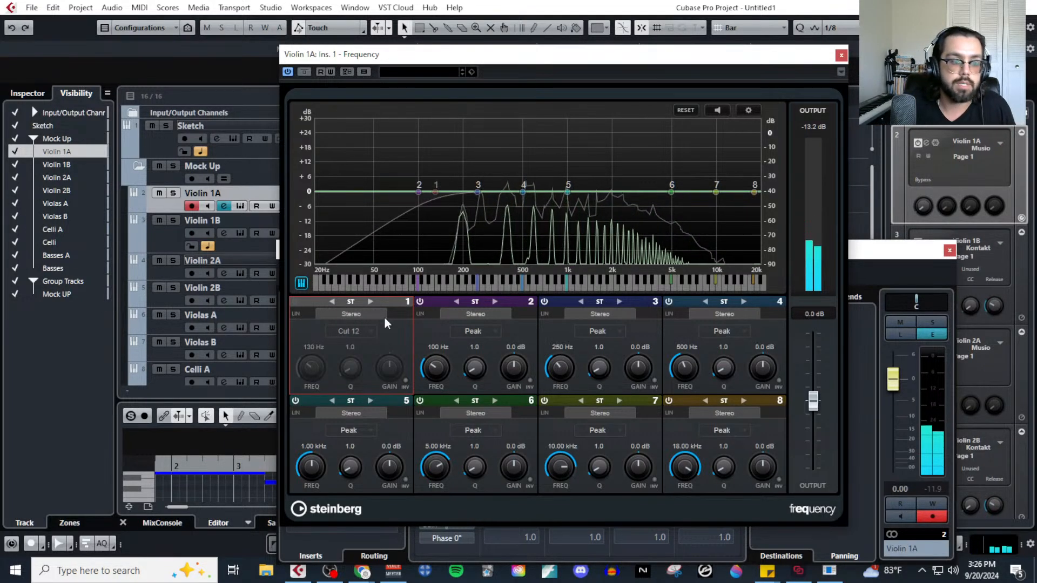
left_click(349, 332)
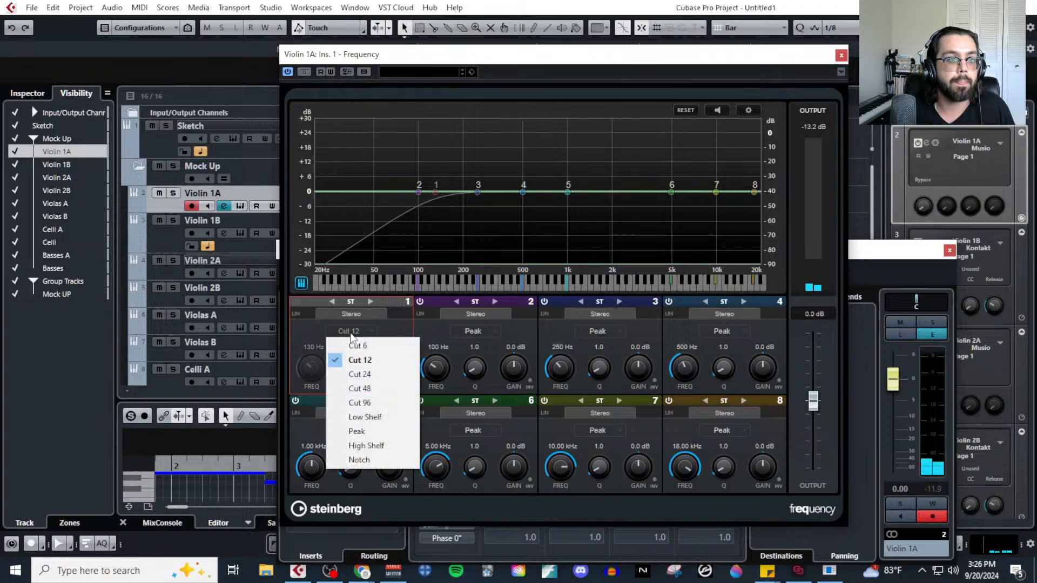
left_click(297, 300)
left_click(297, 302)
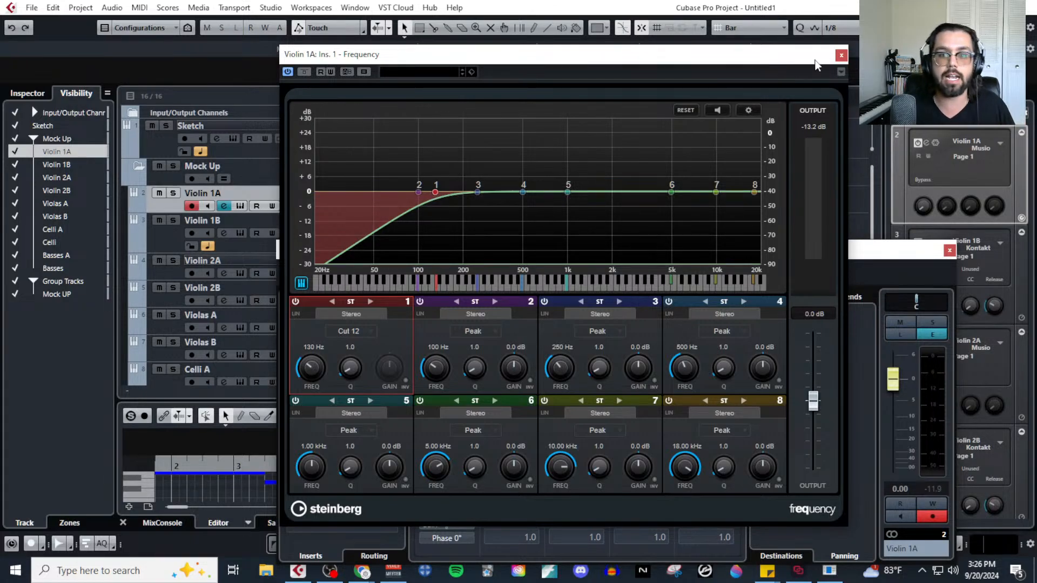
Copy the Frequency setting from Violin 1A's first insert slot and close its EQ and channel settings.
left_click(841, 55)
right_click(371, 312)
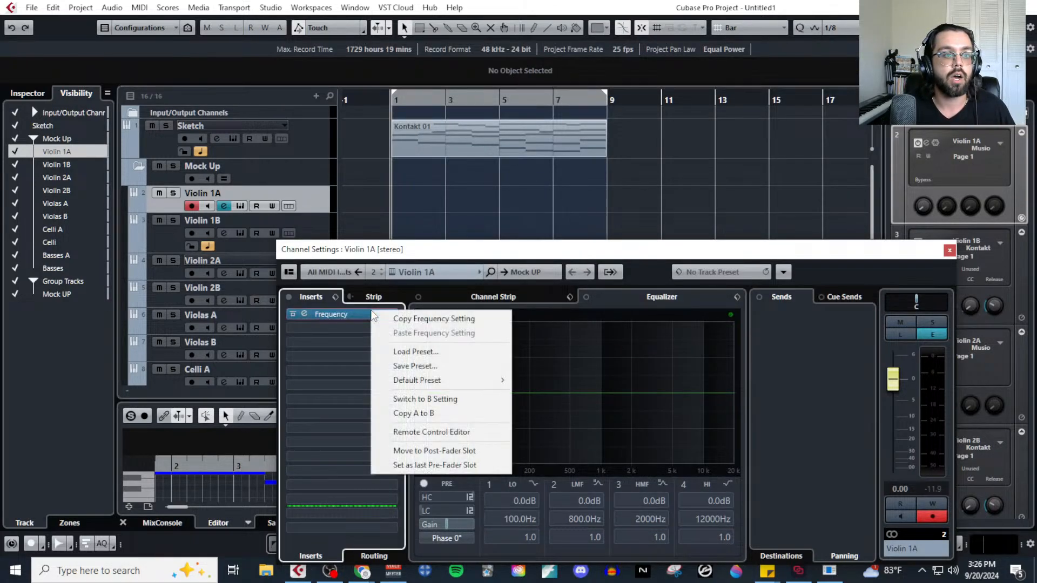
left_click(425, 320)
left_click(949, 250)
Insert Frequency in Violin 1B's first insert slot, paste the copied Frequency setting into it, and close the channel settings.
left_click(310, 228)
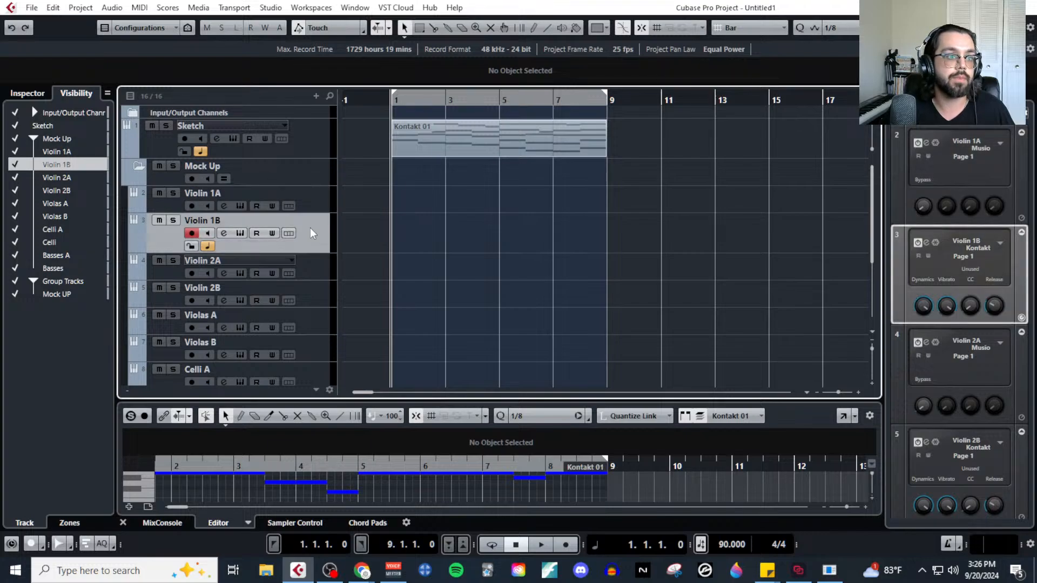
left_click(223, 233)
left_click(364, 314)
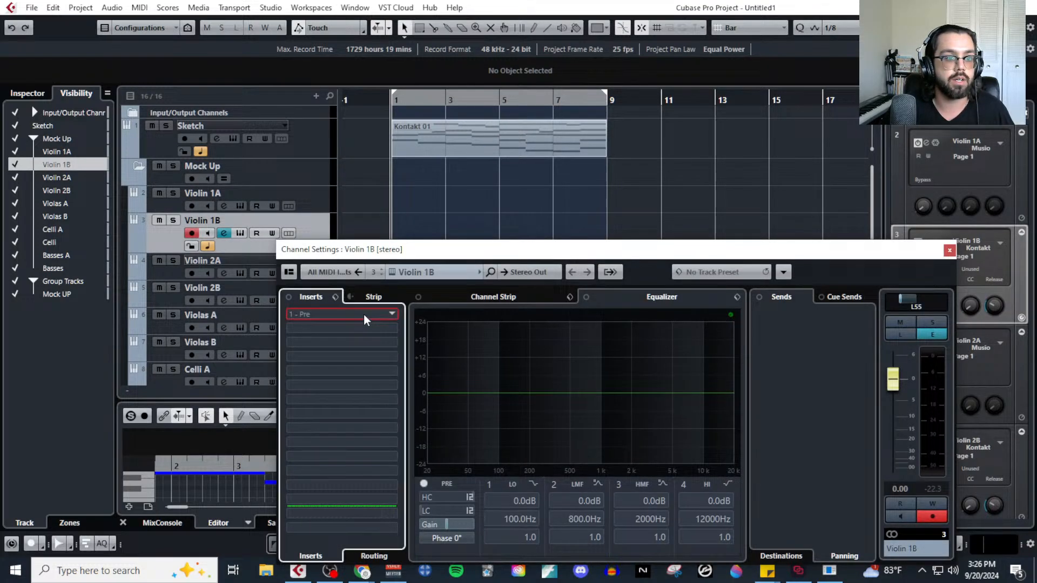
left_click(304, 384)
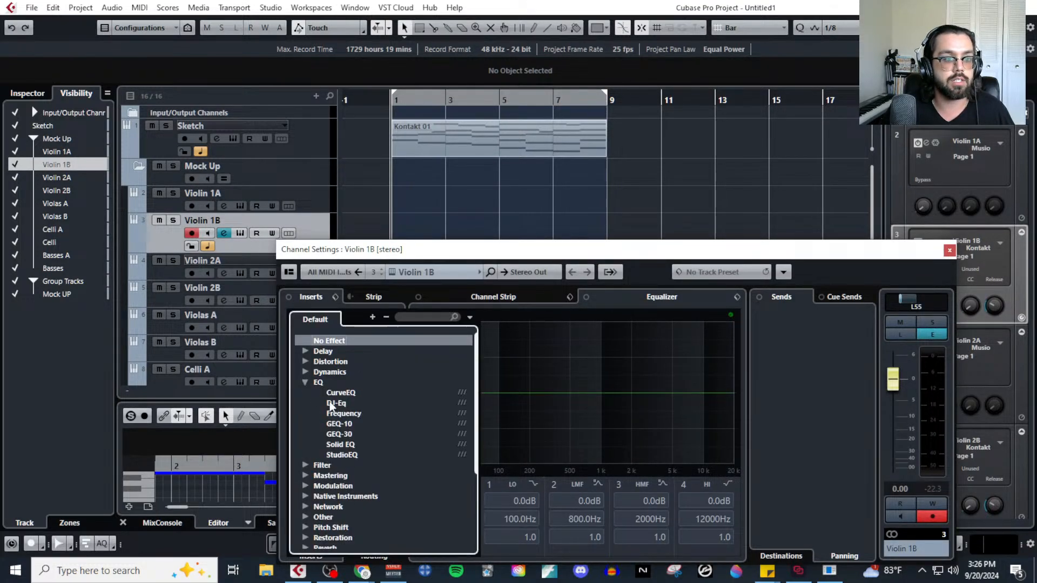
left_click(332, 416)
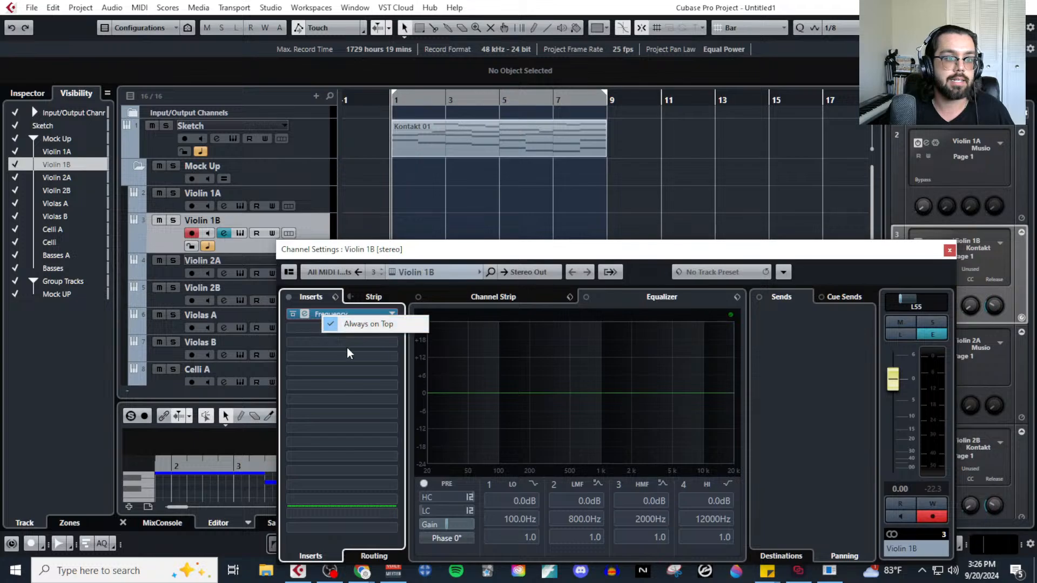
right_click(365, 314)
left_click(418, 338)
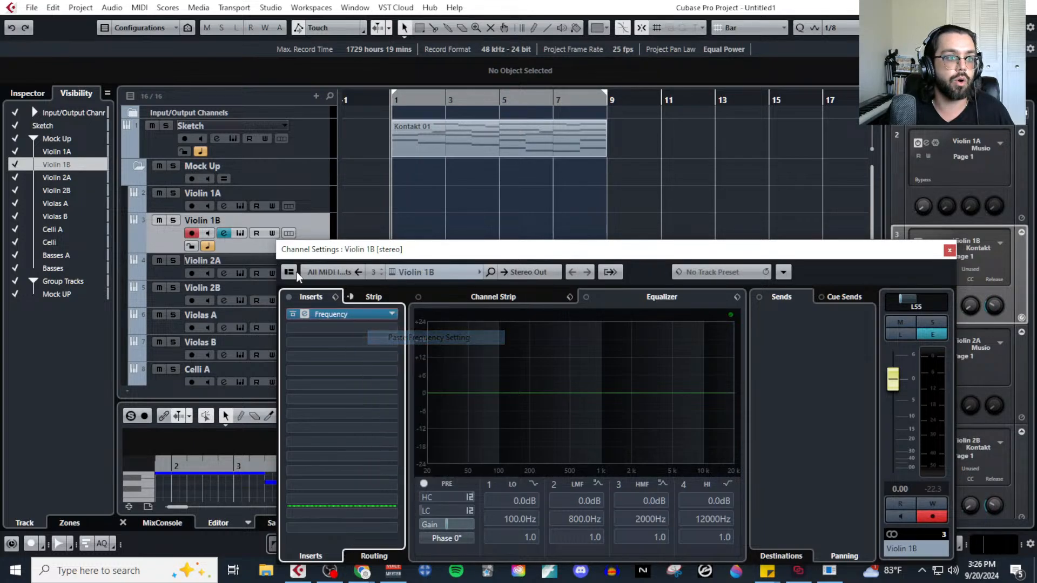
left_click(948, 250)
Insert the Frequency EQ in Violin 2A's first insert slot.
left_click(317, 271)
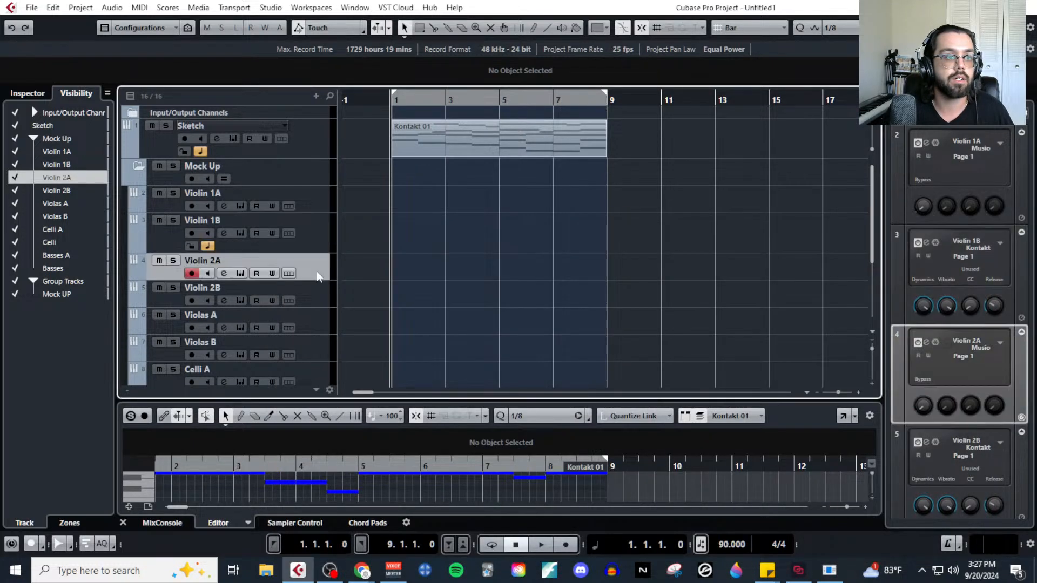
left_click(225, 274)
left_click(388, 316)
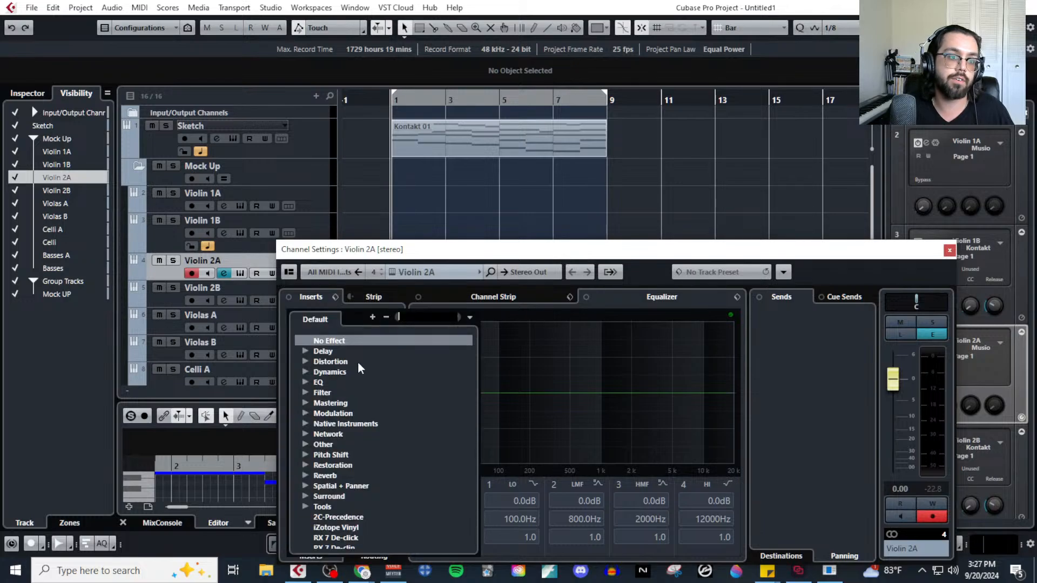
left_click(305, 384)
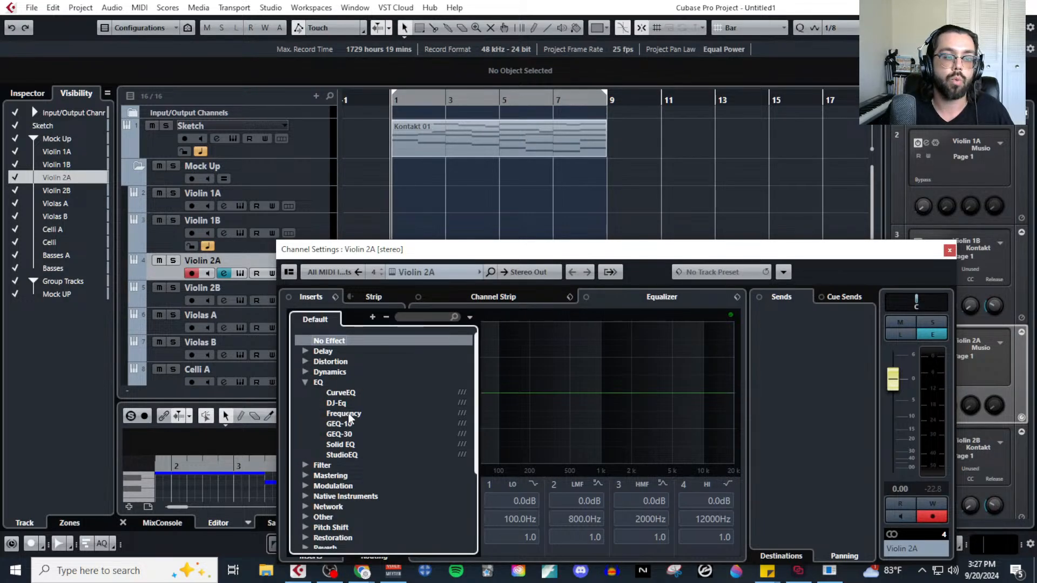
left_click(349, 415)
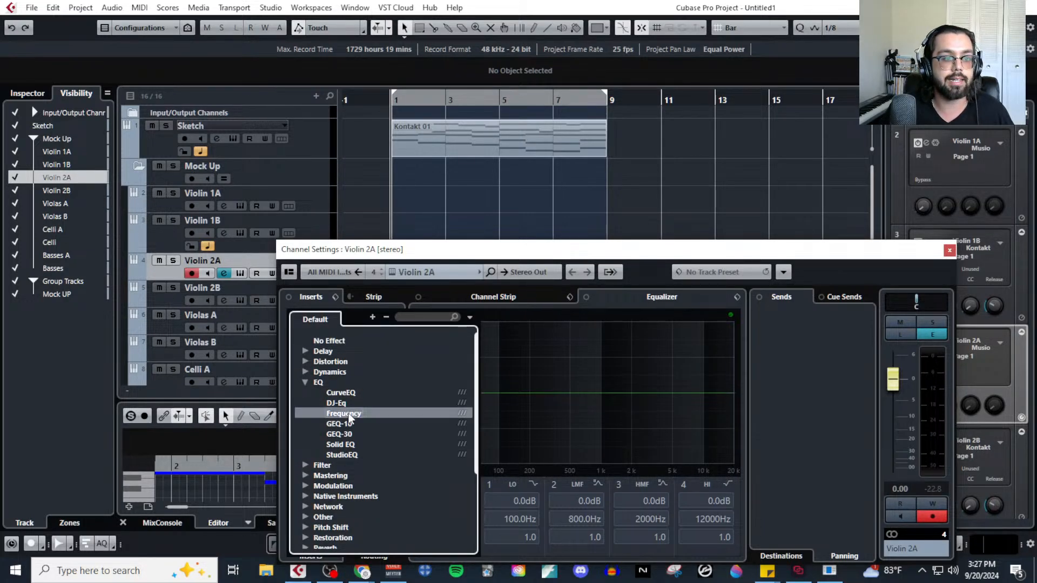
Set band 1 of Violin 2A's Frequency EQ to Cut 12 at 130 Hz and close its EQ and channel settings.
left_click(371, 339)
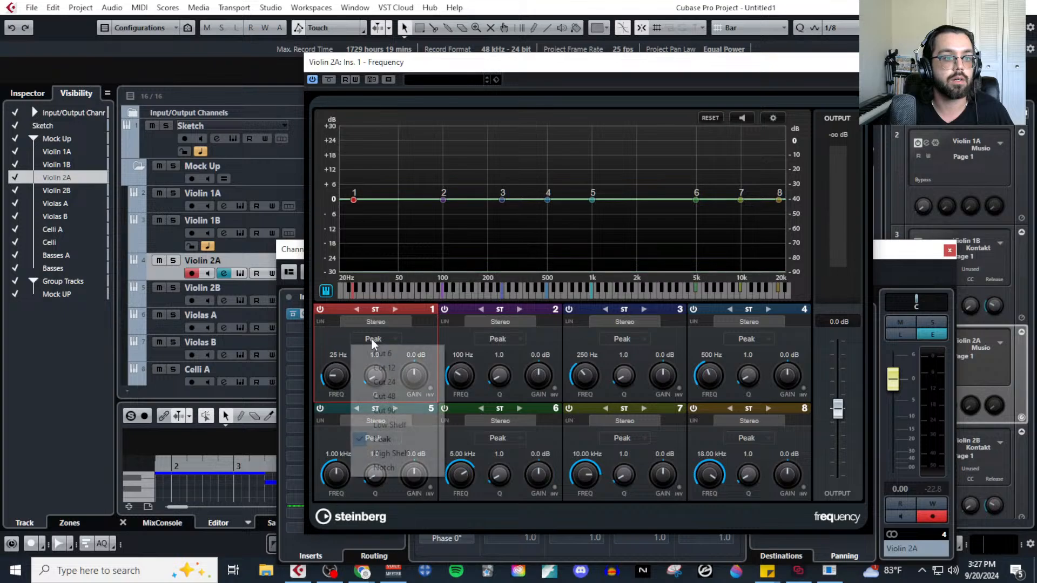
left_click(378, 364)
double_click(336, 354)
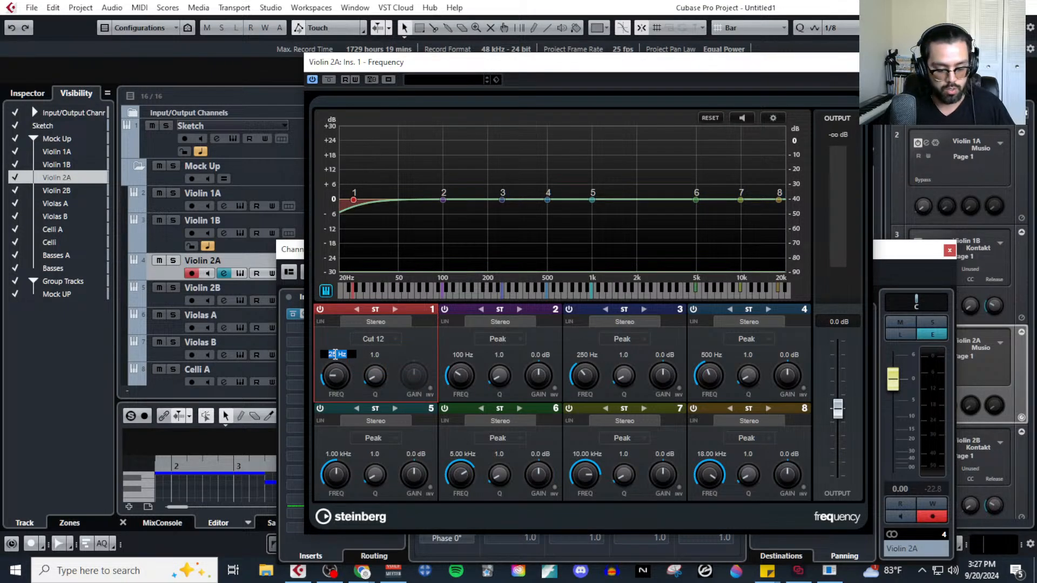
type("130")
key("Return")
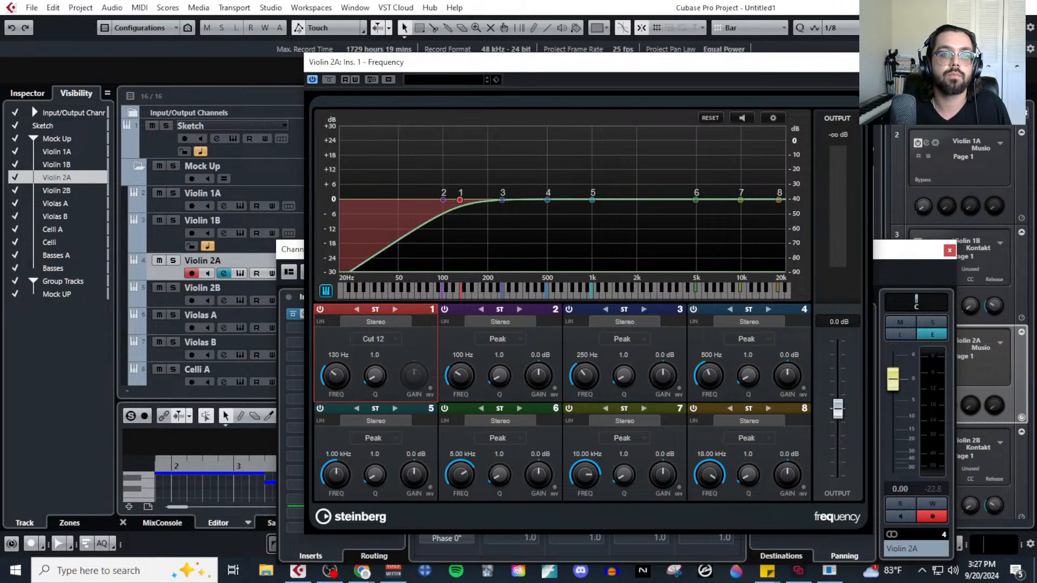
left_click(866, 62)
left_click(949, 251)
Insert the Frequency EQ in Violin 2B's first insert slot.
left_click(272, 295)
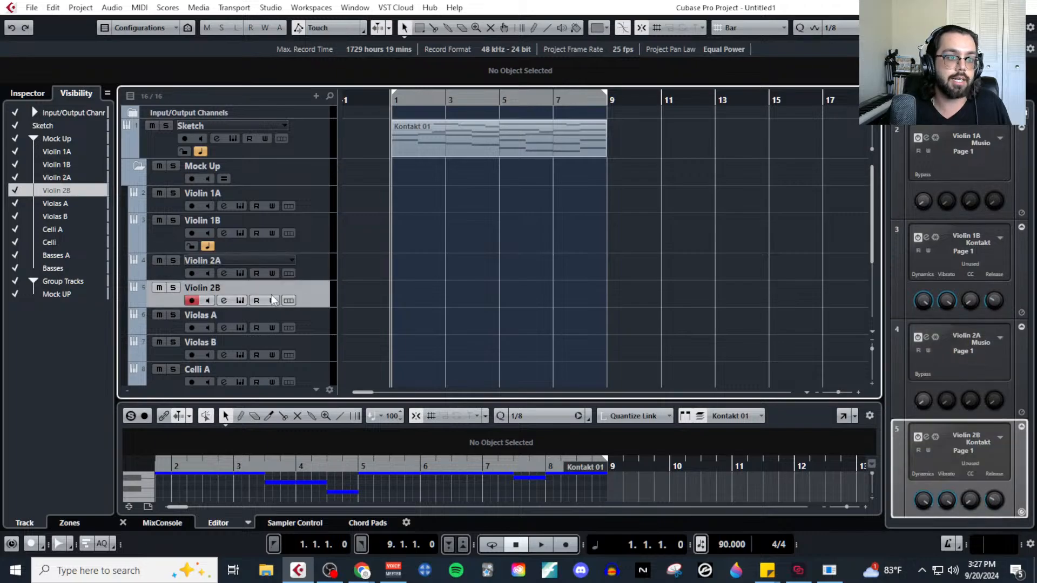
left_click(225, 302)
left_click(312, 316)
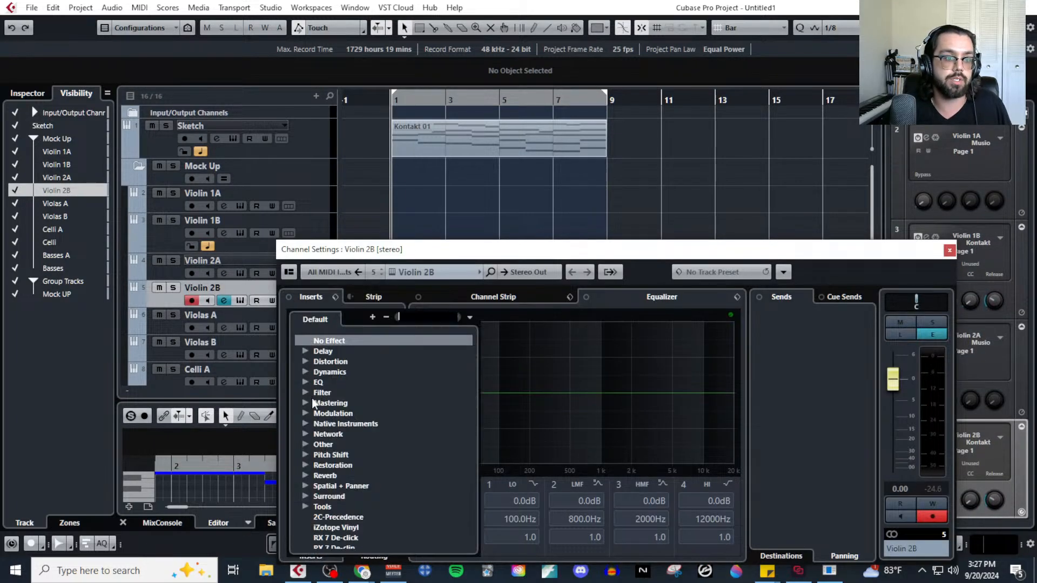
left_click(300, 382)
left_click(331, 413)
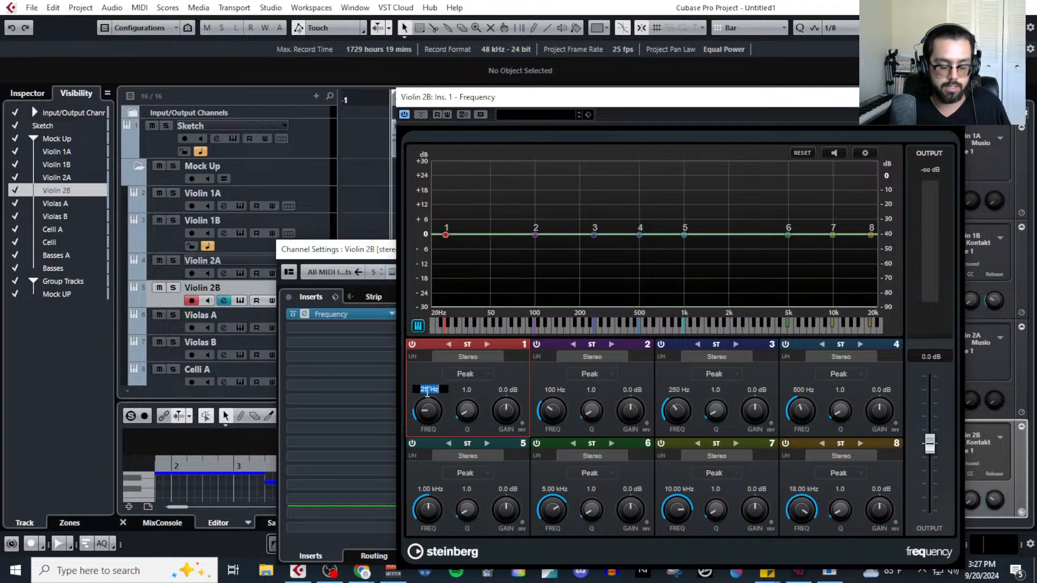
Set band 1 of Violin 2B's Frequency EQ to 130 Hz with the Cut 12 type and close the EQ window.
type("130")
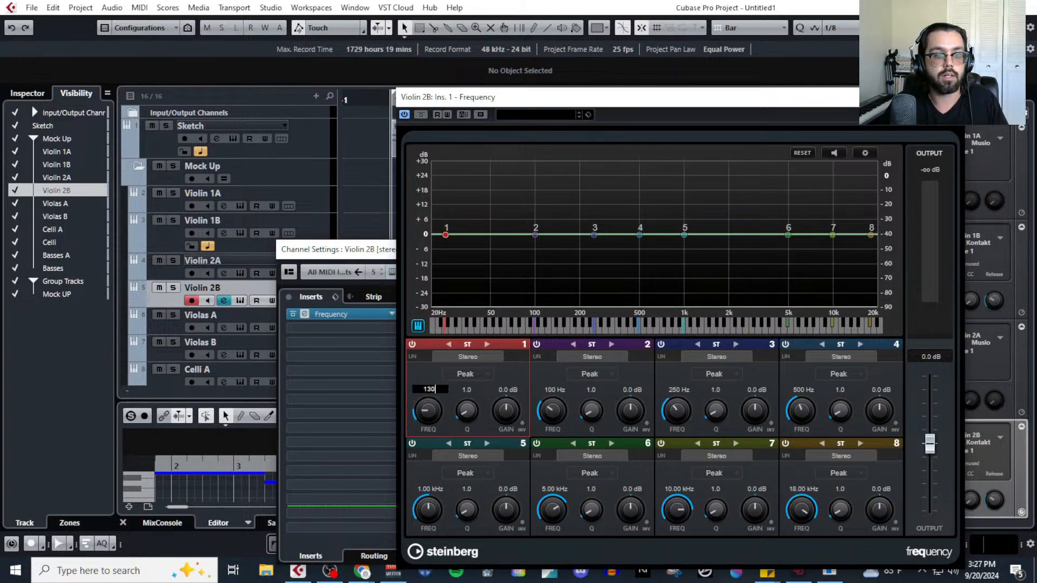
key("Return")
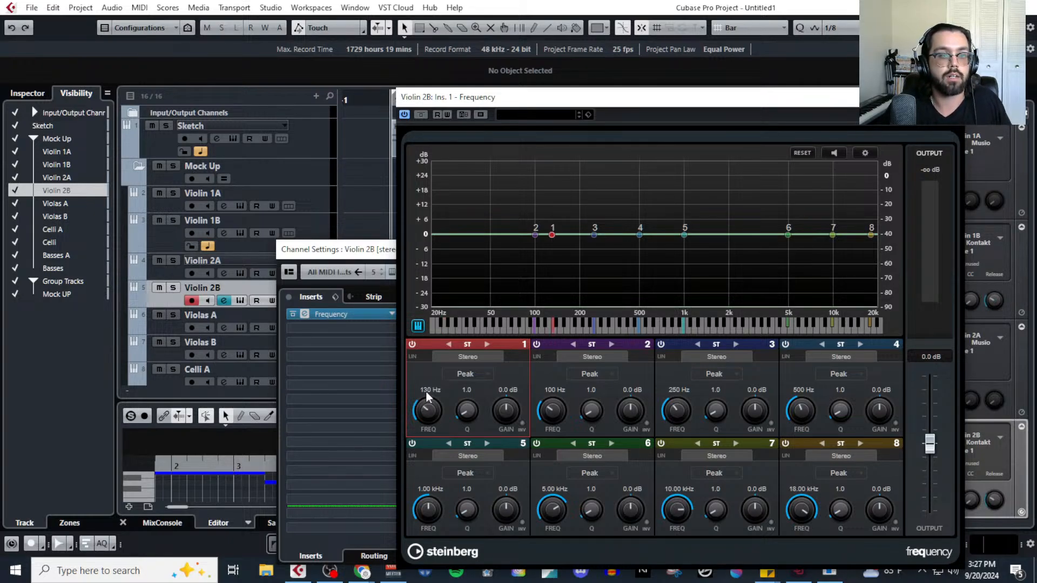
left_click(471, 375)
left_click(475, 403)
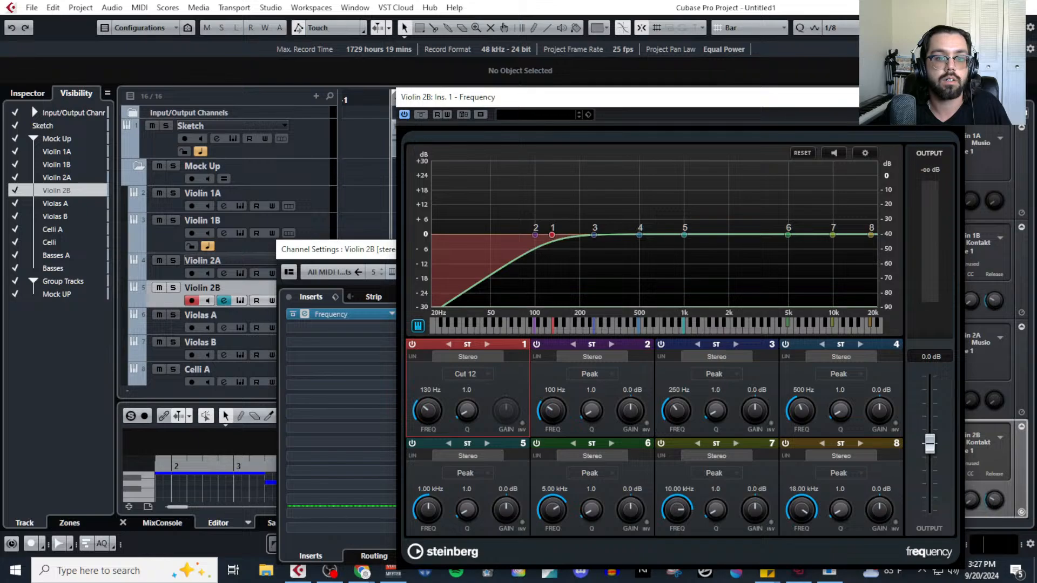
left_click(956, 98)
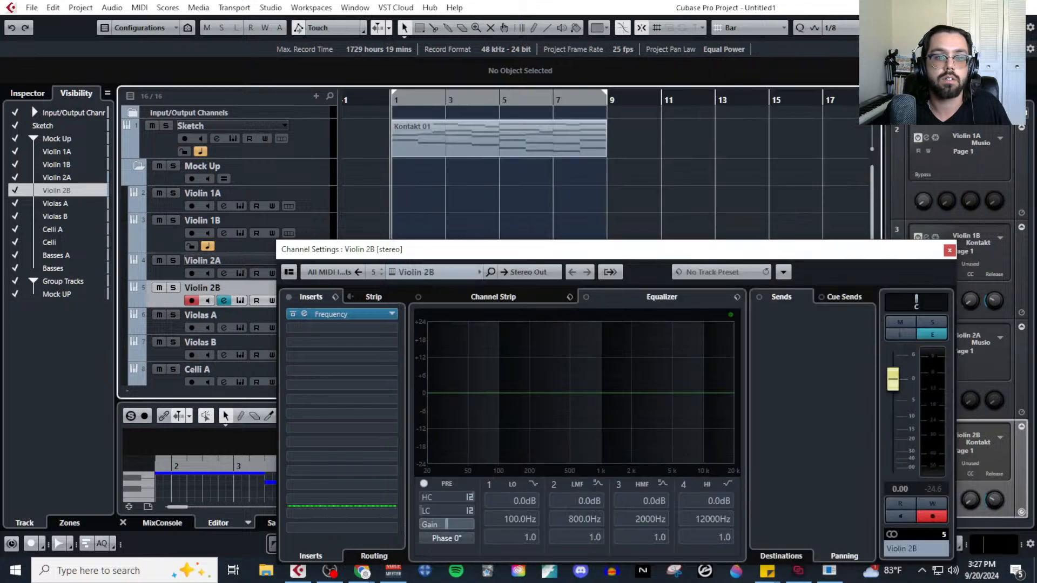
Close Violin 2B's channel settings and insert the Frequency EQ in Violas A's first insert slot.
left_click(948, 250)
scroll(306, 285, "down", 2)
left_click(310, 266)
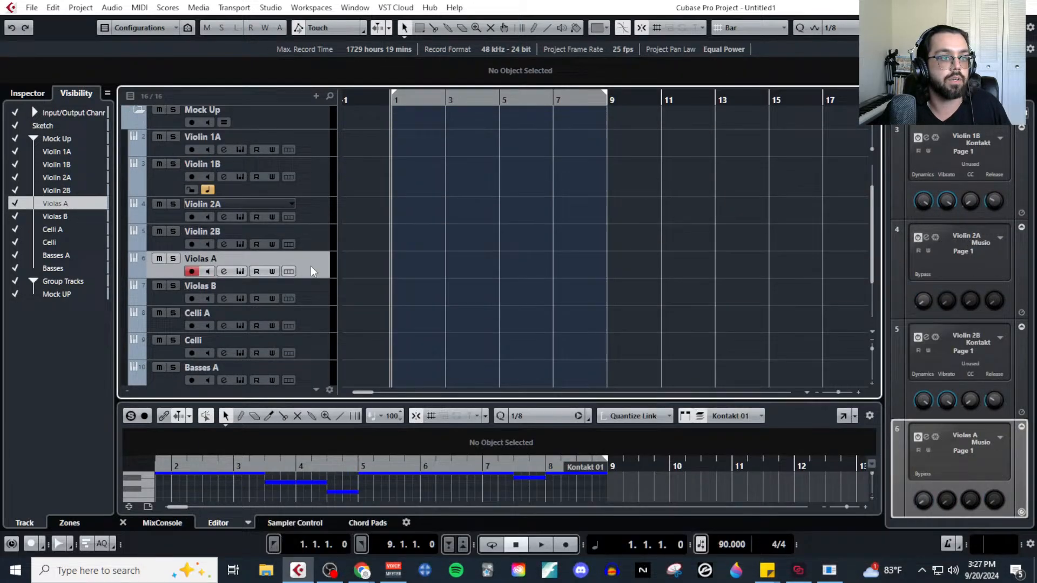
left_click(224, 271)
left_click(343, 316)
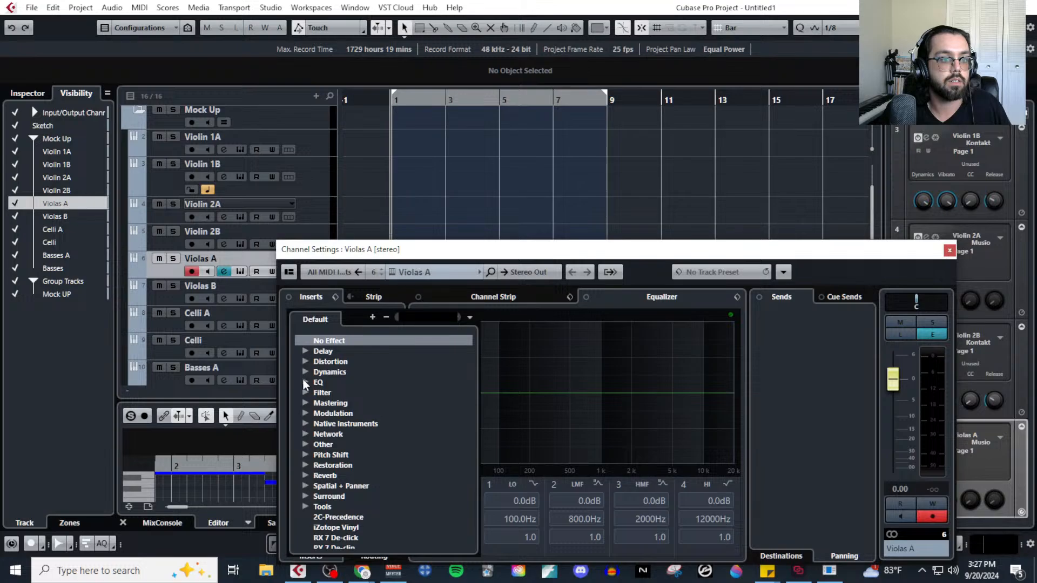
left_click(305, 383)
left_click(331, 414)
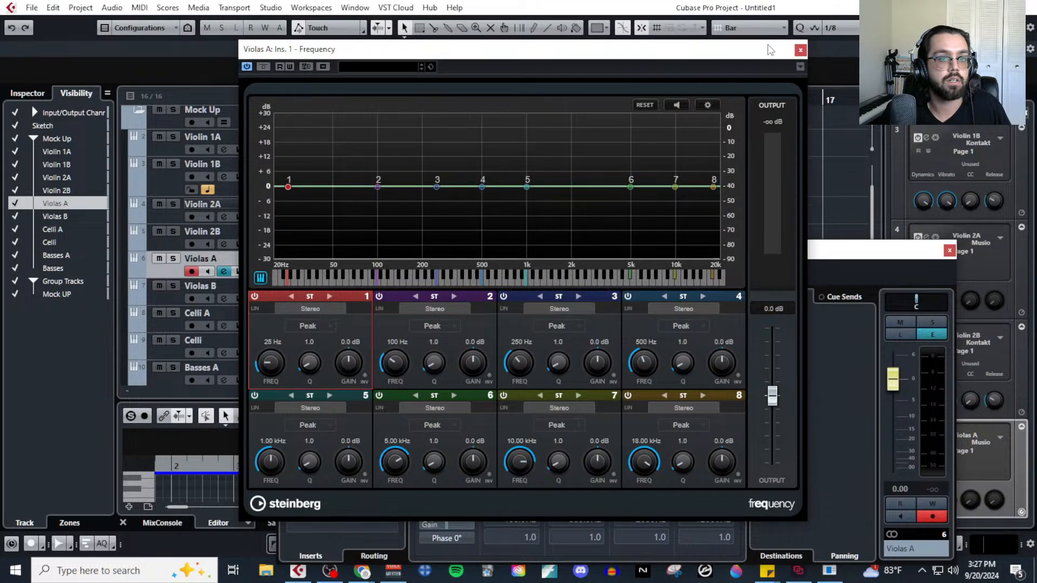
Paste the copied Frequency setting onto Violas A's EQ insert and close its channel settings.
left_click(801, 49)
right_click(350, 312)
left_click(405, 336)
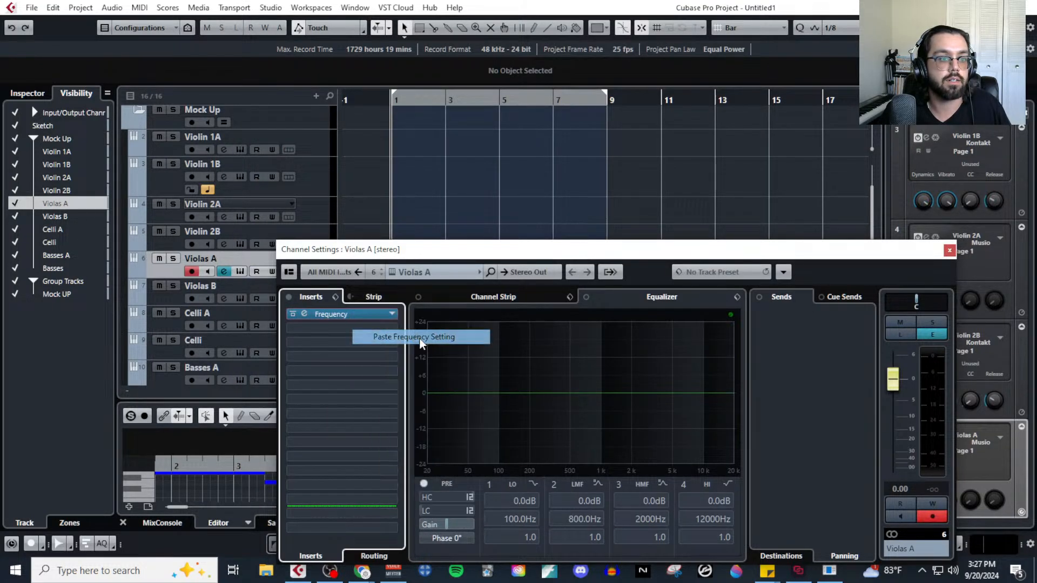
left_click(949, 251)
Insert the Frequency EQ in Violas B's first insert slot and close the plug-in window.
left_click(223, 299)
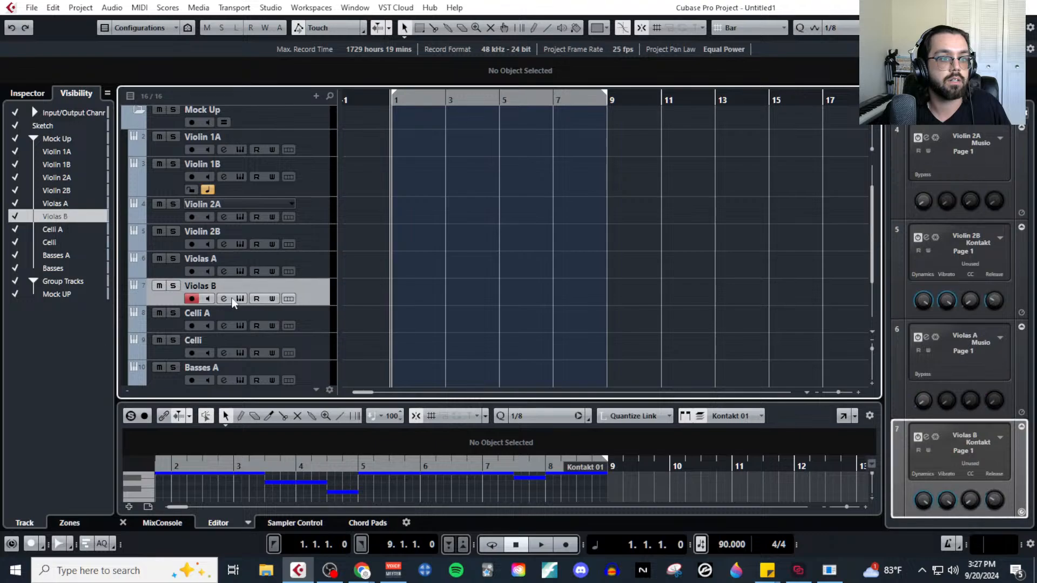
left_click(310, 313)
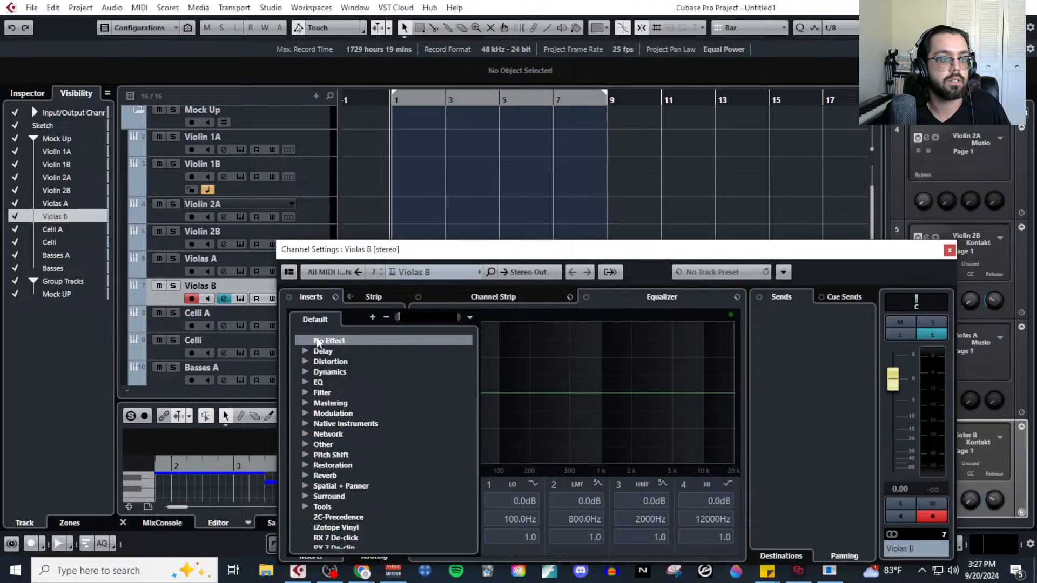
left_click(303, 383)
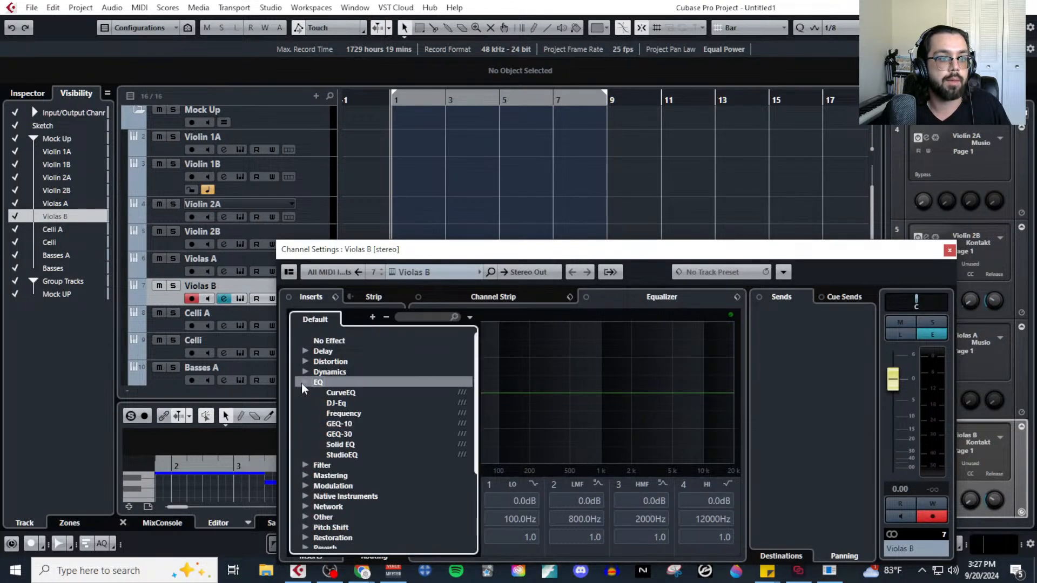
left_click(342, 414)
left_click(714, 82)
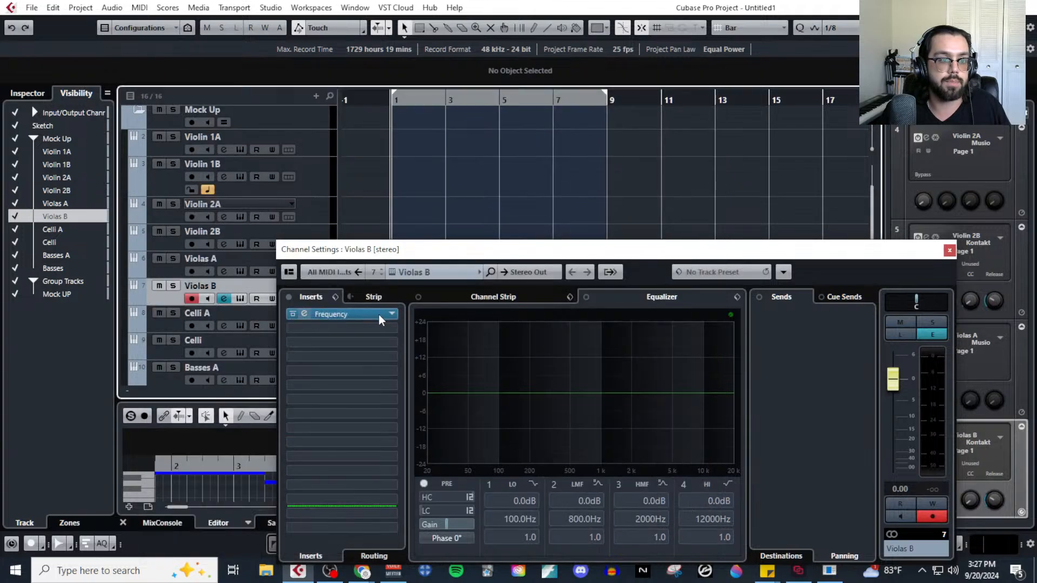
Paste the copied Frequency setting onto Violas B's EQ insert and close its channel settings.
right_click(379, 316)
left_click(411, 340)
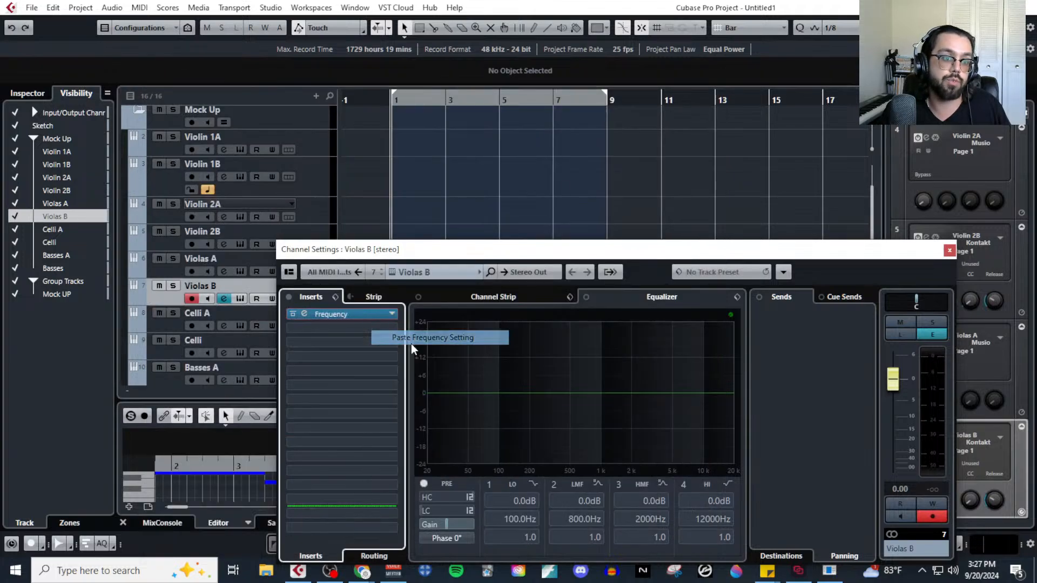
left_click(949, 251)
Insert the Frequency EQ in Celli A's first insert slot and close its plug-in and channel settings windows.
scroll(318, 318, "down", 2)
left_click(252, 273)
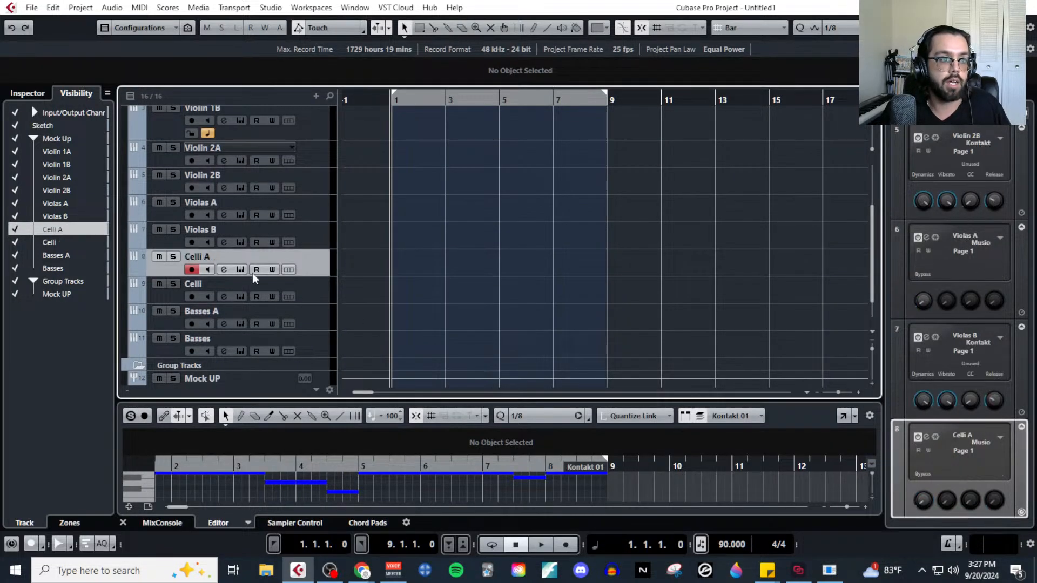
left_click(224, 270)
left_click(335, 324)
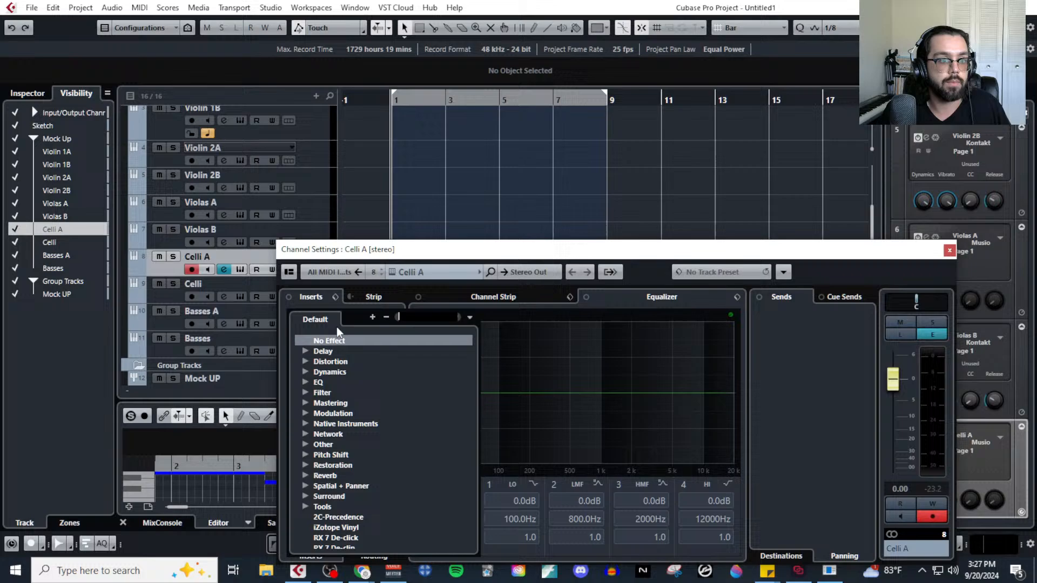
left_click(306, 383)
left_click(342, 413)
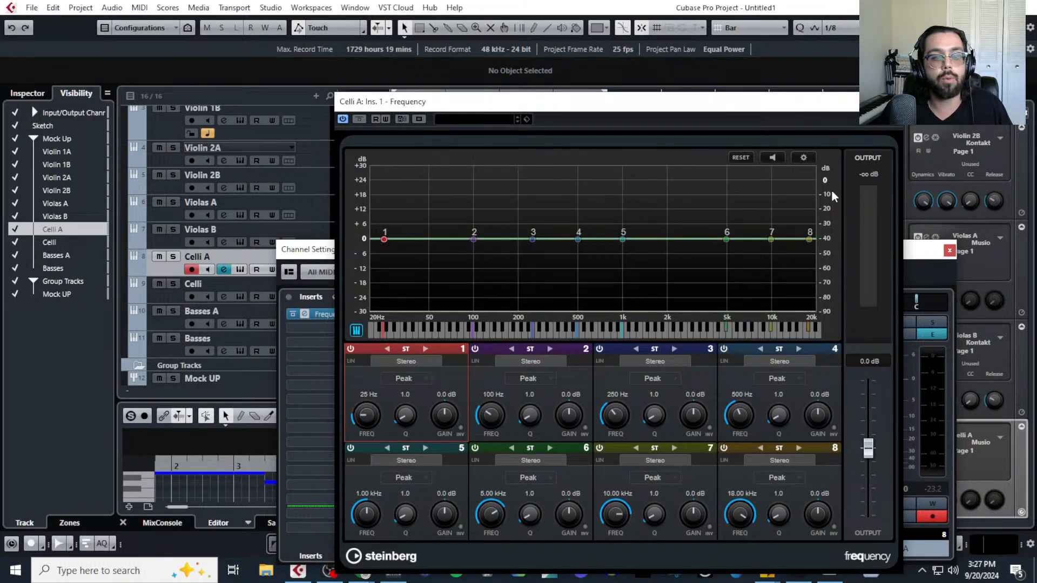
left_click(895, 102)
left_click_drag(377, 312, 449, 337)
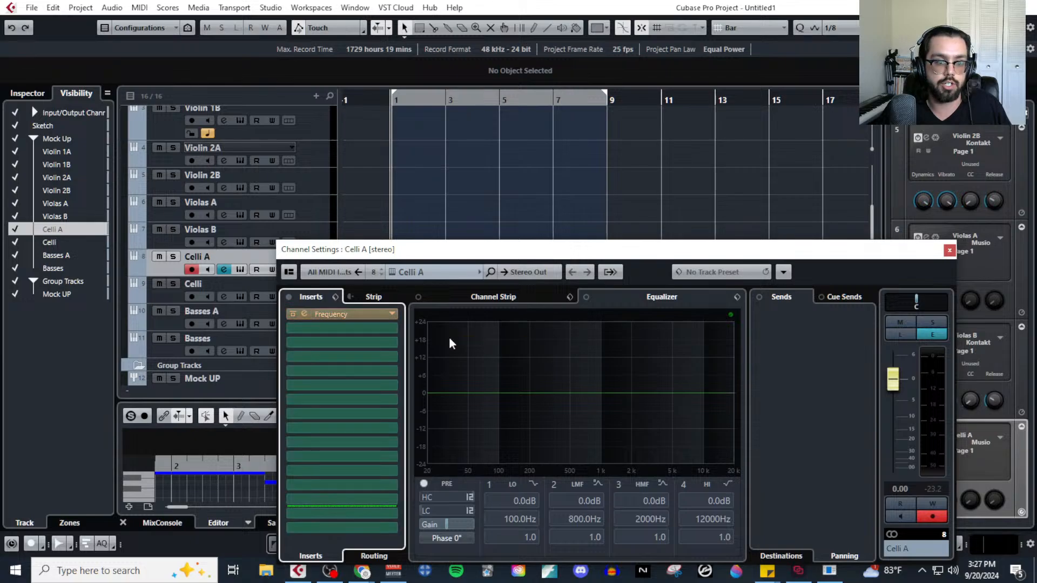
left_click(949, 251)
Switch to the MIDI MockUp Stream document in the browser and review the Panning, Reverb and EQ items of the outline.
scroll(249, 286, "down", 2)
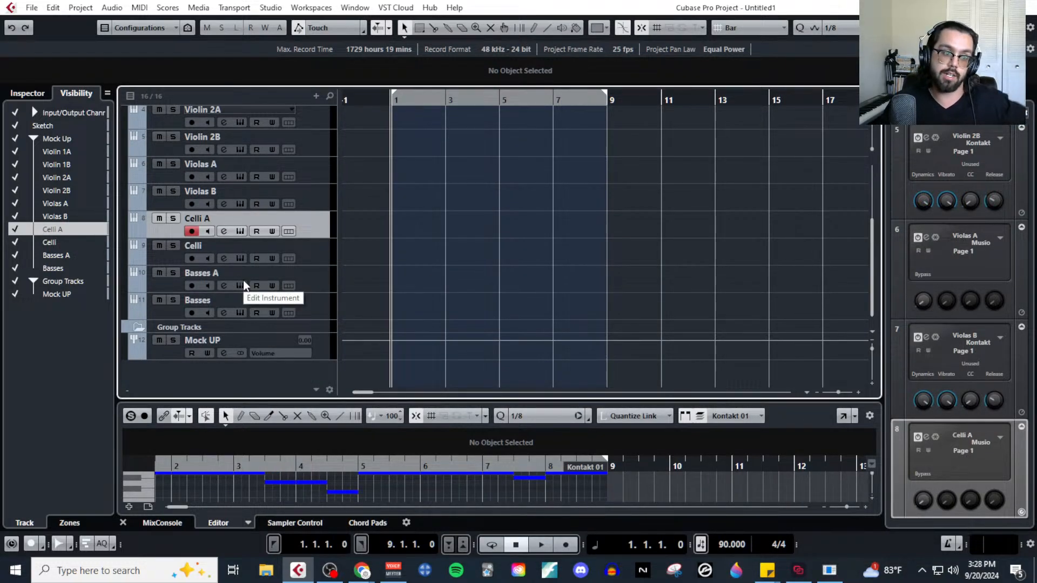
scroll(314, 275, "up", 4)
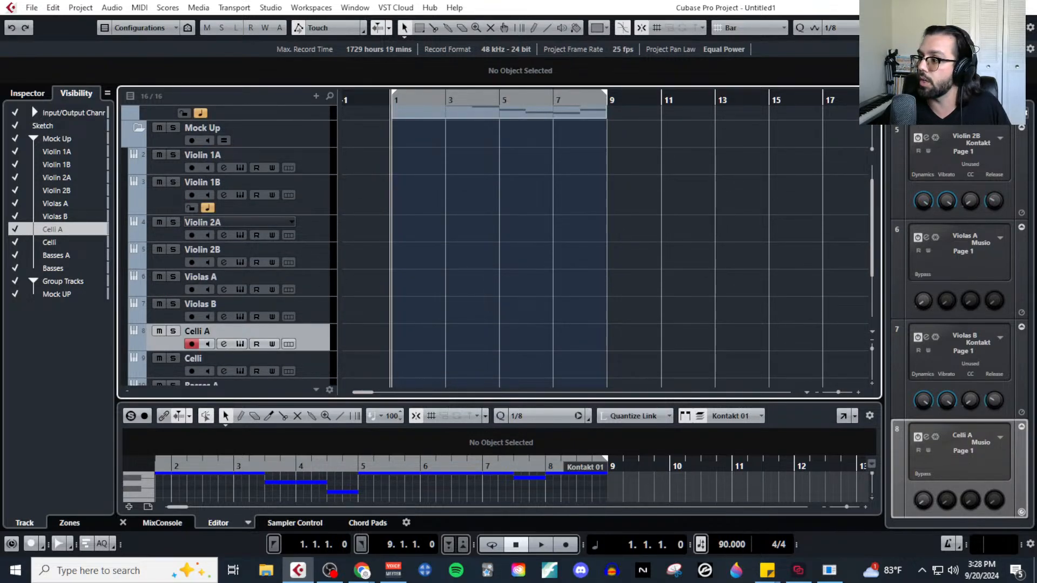
key("alt+Tab")
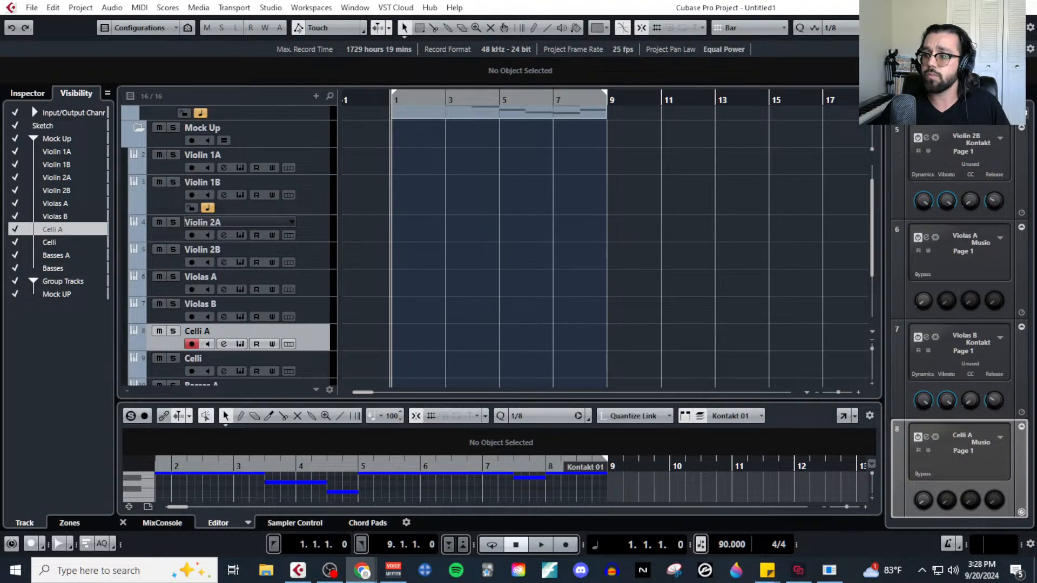
left_click_drag(1036, 76, 722, 56)
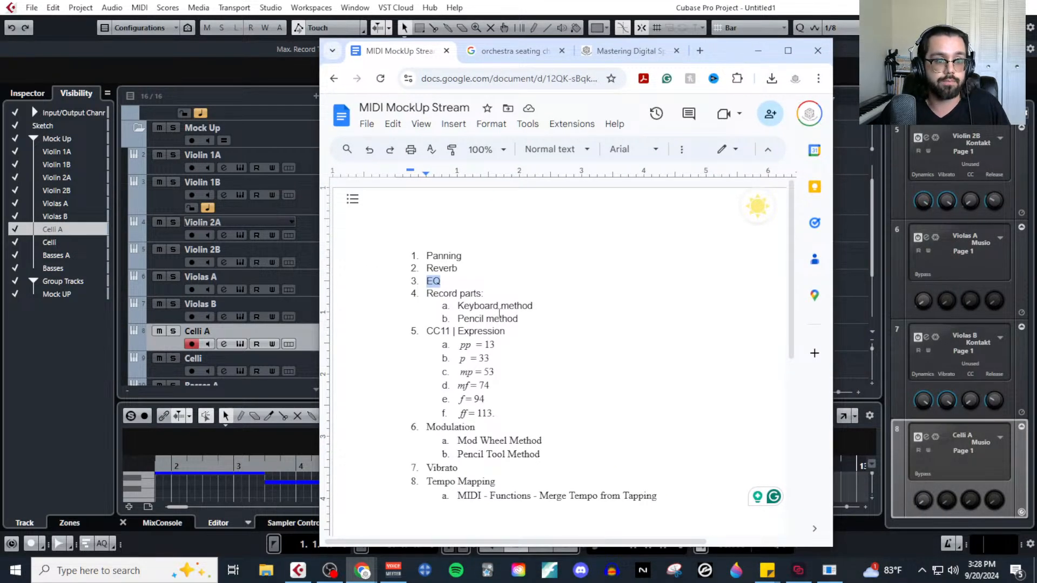
left_click(438, 286)
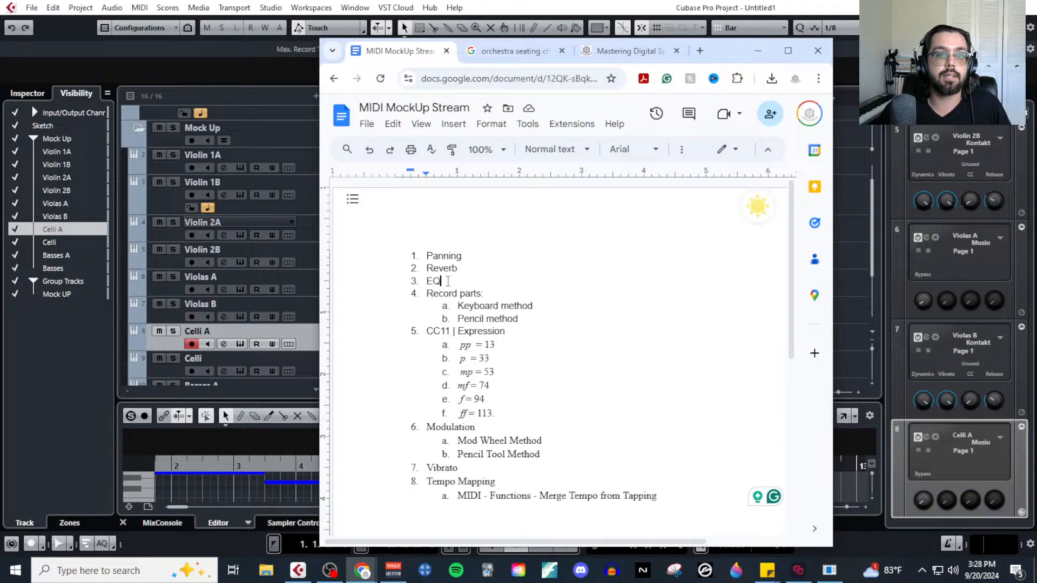
left_click_drag(448, 281, 405, 254)
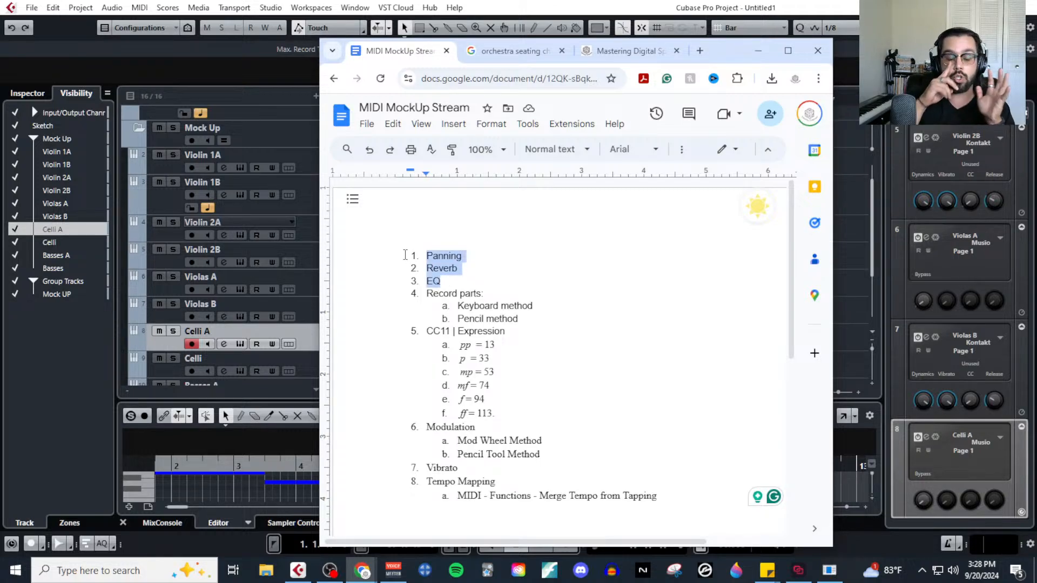
left_click(465, 257)
left_click_drag(456, 255, 413, 255)
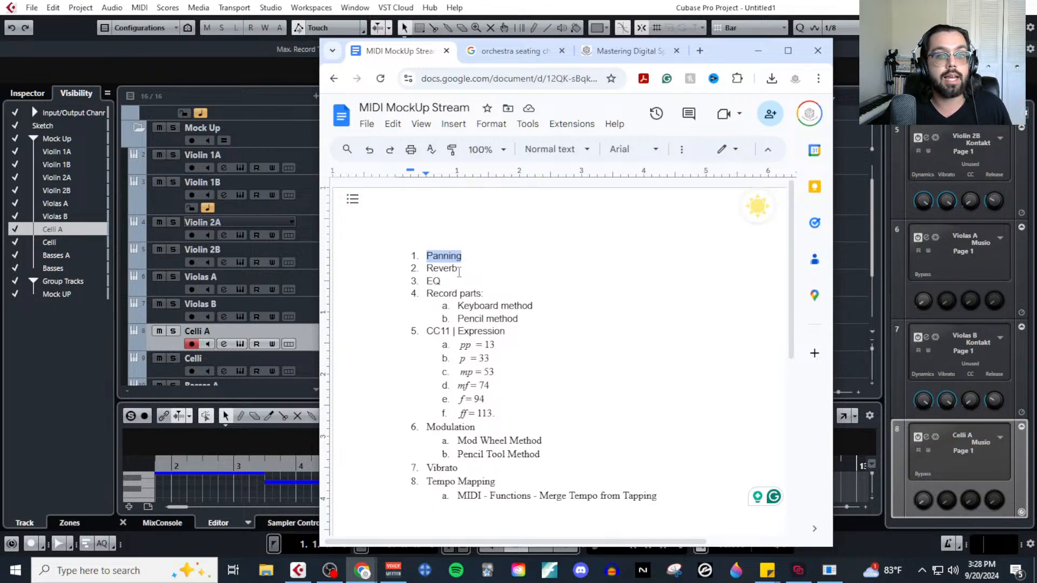
left_click_drag(459, 271, 428, 272)
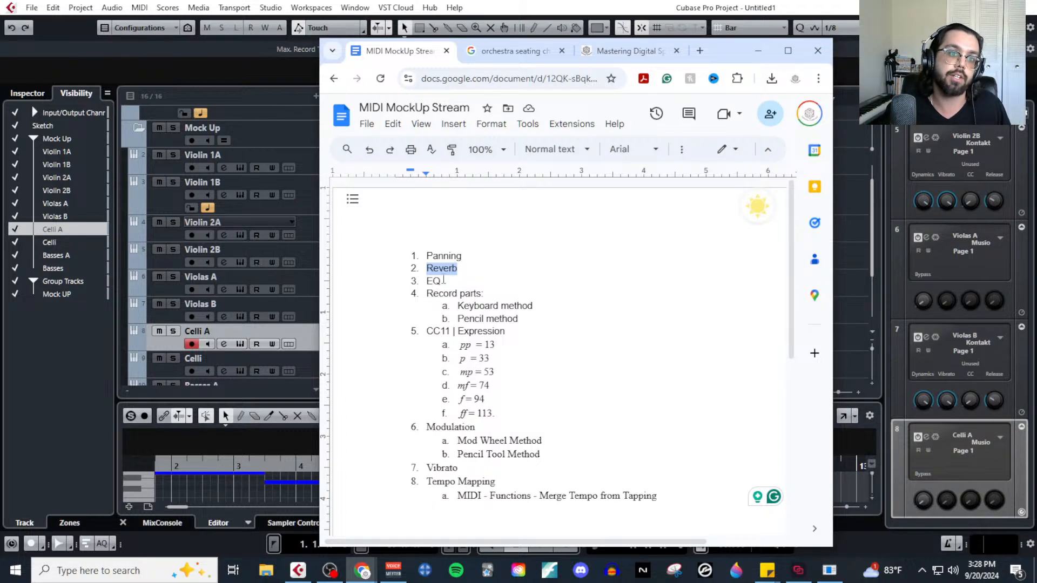
left_click_drag(444, 280, 426, 280)
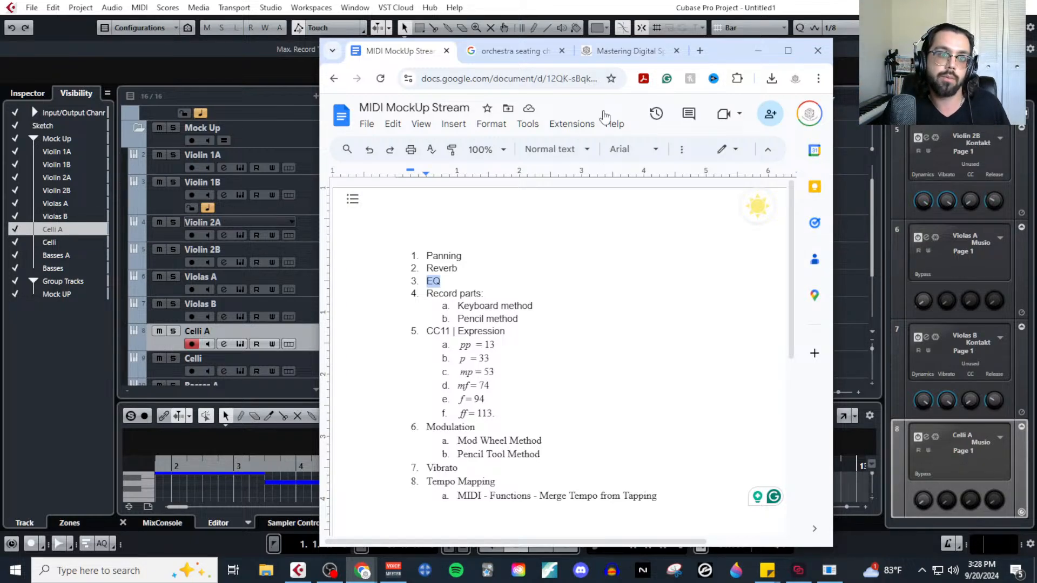
Look through the Mastering Digital Spaces blog post on mic positioning, panning and reverb up to its opening section.
left_click(628, 53)
scroll(573, 324, "up", 10)
scroll(551, 360, "up", 15)
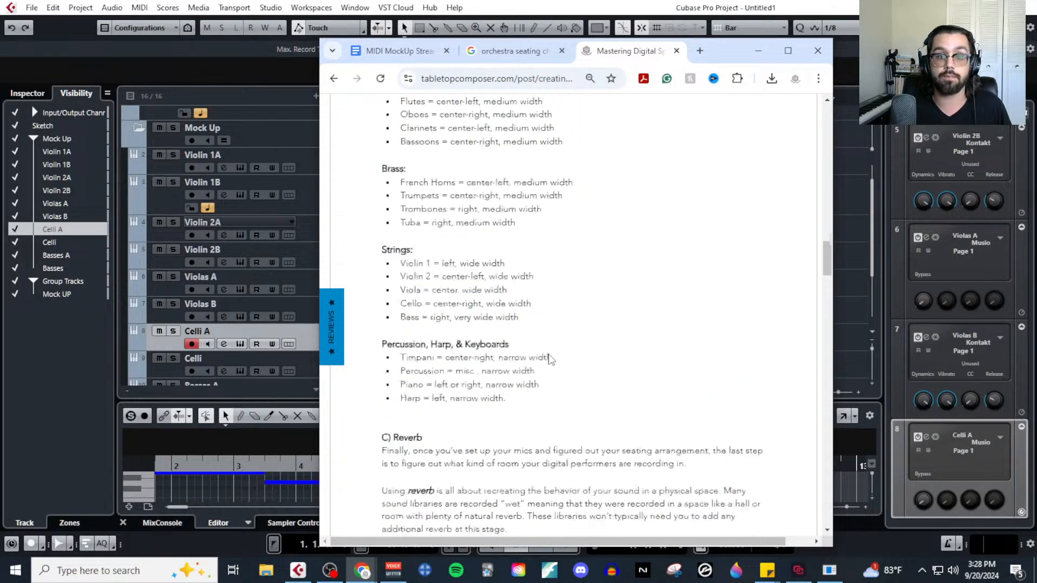
scroll(550, 468, "down", 4)
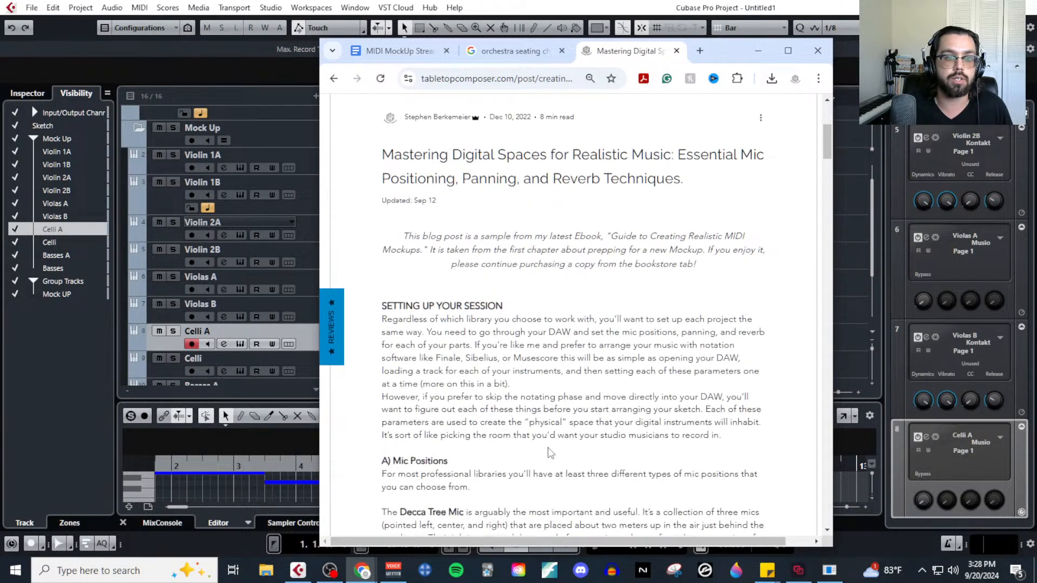
scroll(679, 226, "up", 4)
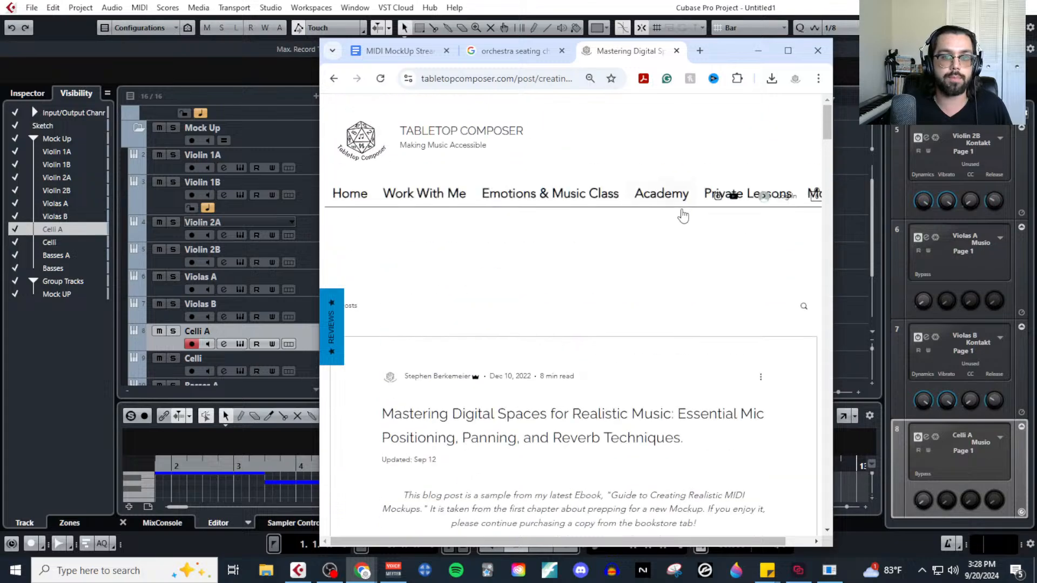
scroll(412, 249, "down", 3)
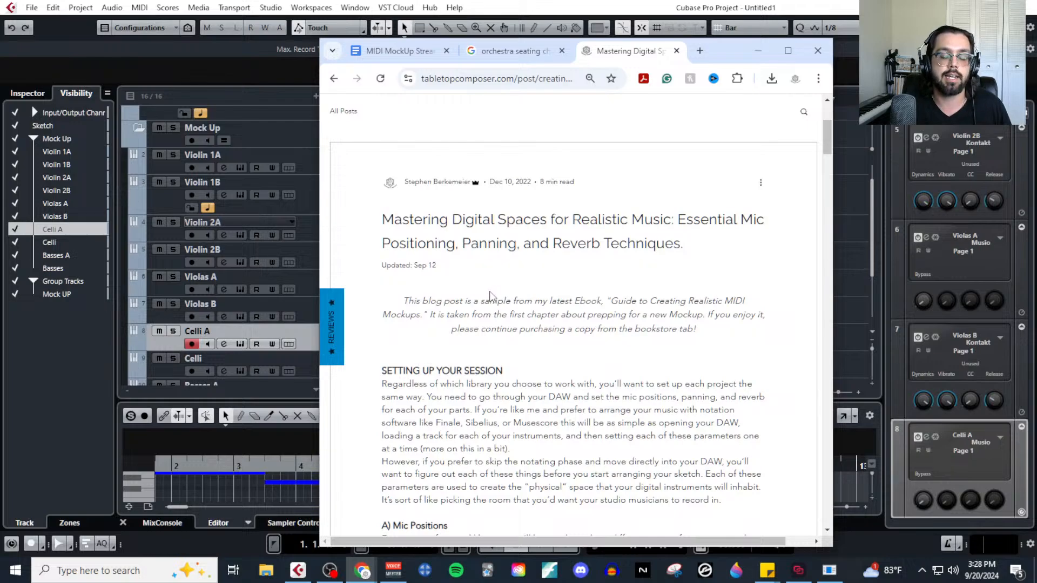
scroll(489, 348, "down", 1)
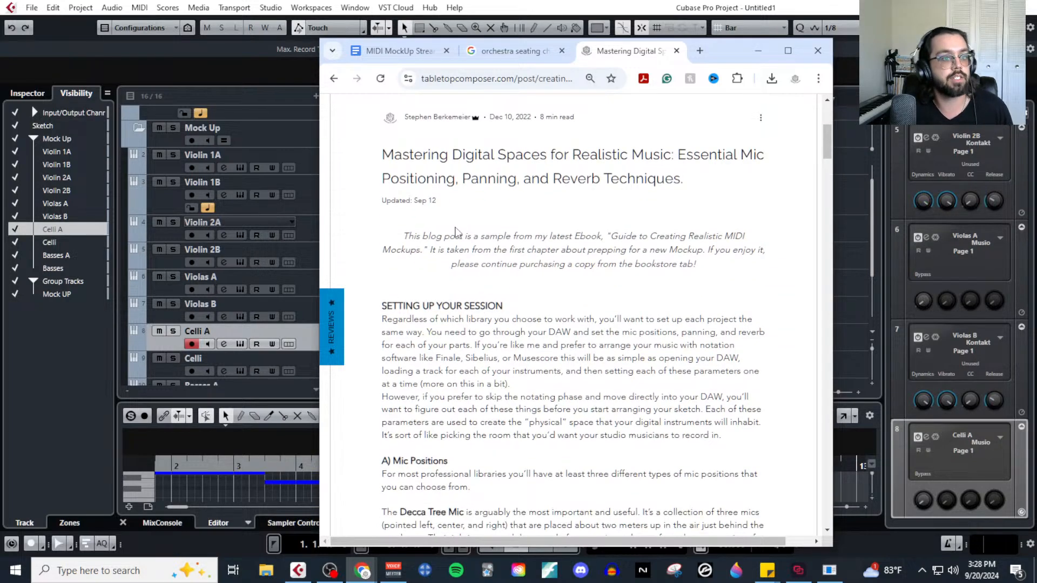
Close the blog post and orchestra seating chart tabs, and highlight the "Record parts:" item in the MIDI MockUp Stream outline.
left_click(676, 50)
left_click(636, 51)
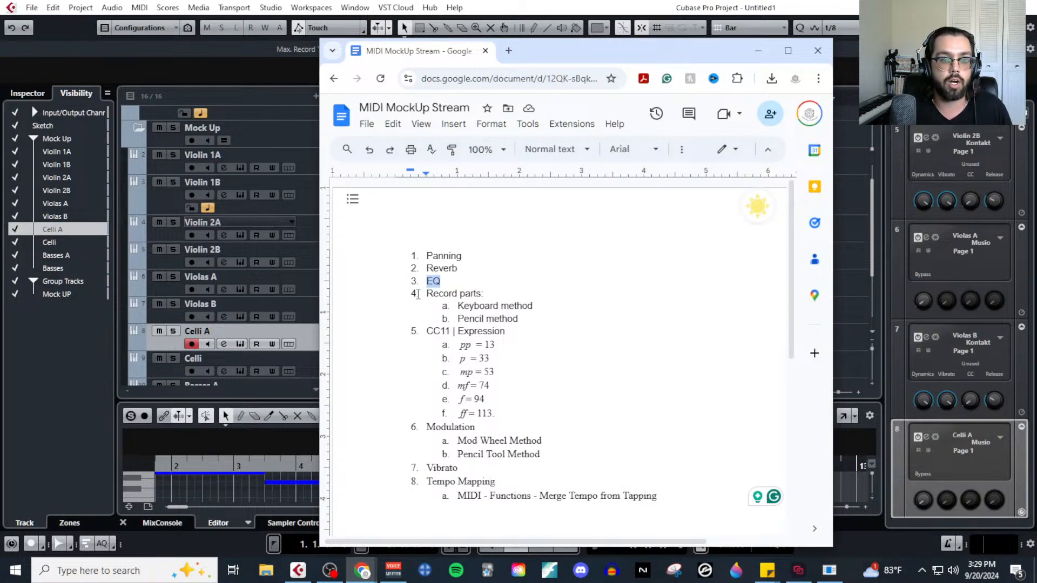
left_click_drag(426, 294, 488, 295)
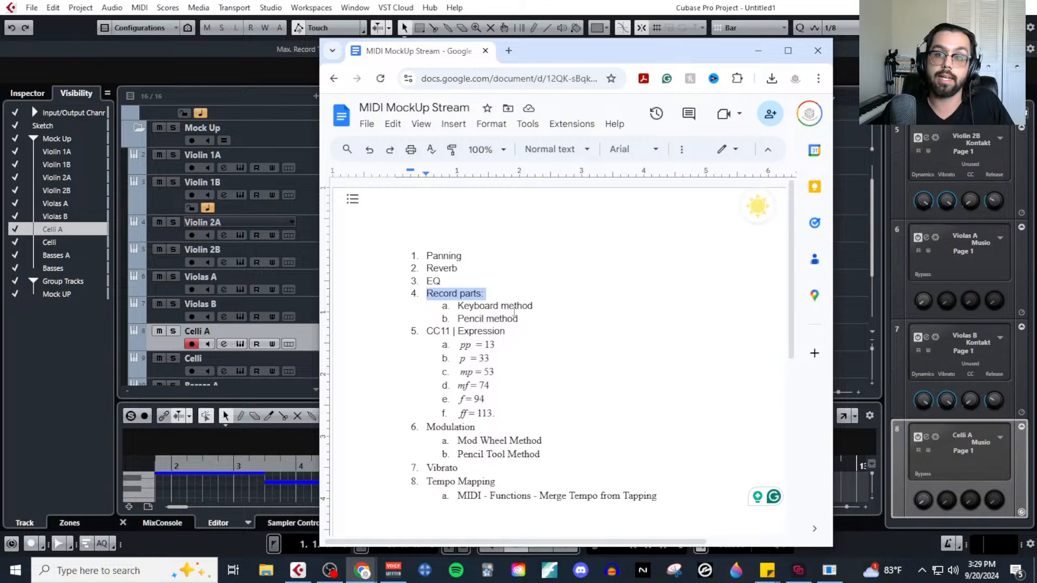
left_click_drag(647, 62, 1036, 102)
Select the Violin 1A track and open the Sketch track's Kontakt 01 part in the Key Editor, enlarged enough to read its note names.
scroll(444, 286, "up", 2)
left_click(468, 151)
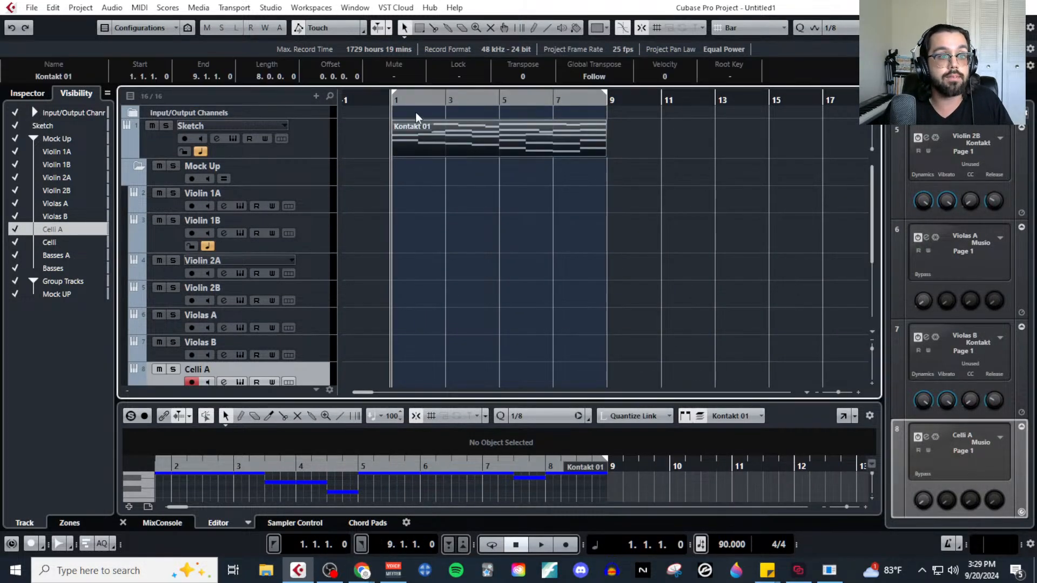
left_click(313, 197)
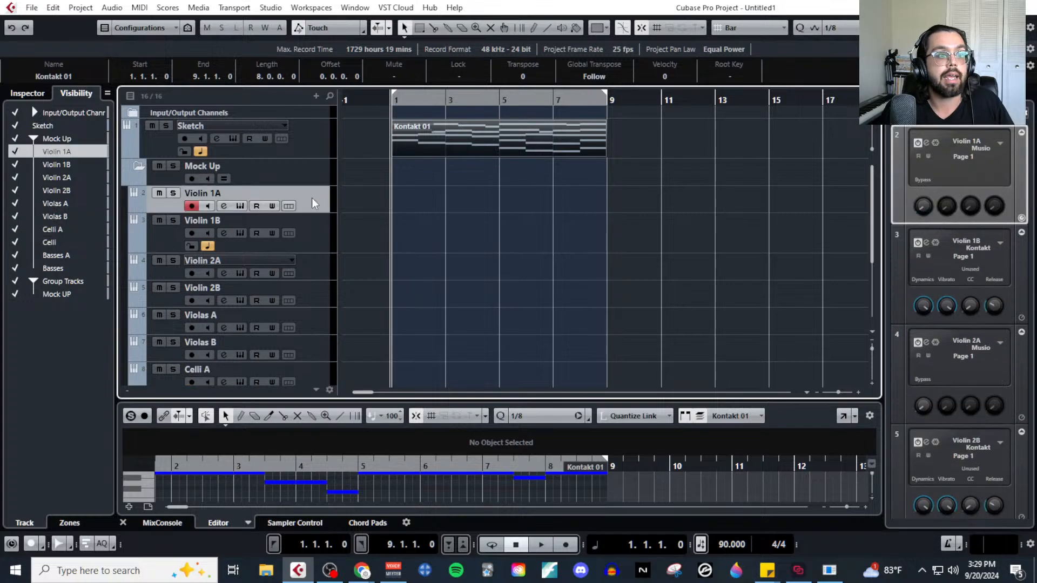
left_click(145, 8)
left_click(167, 26)
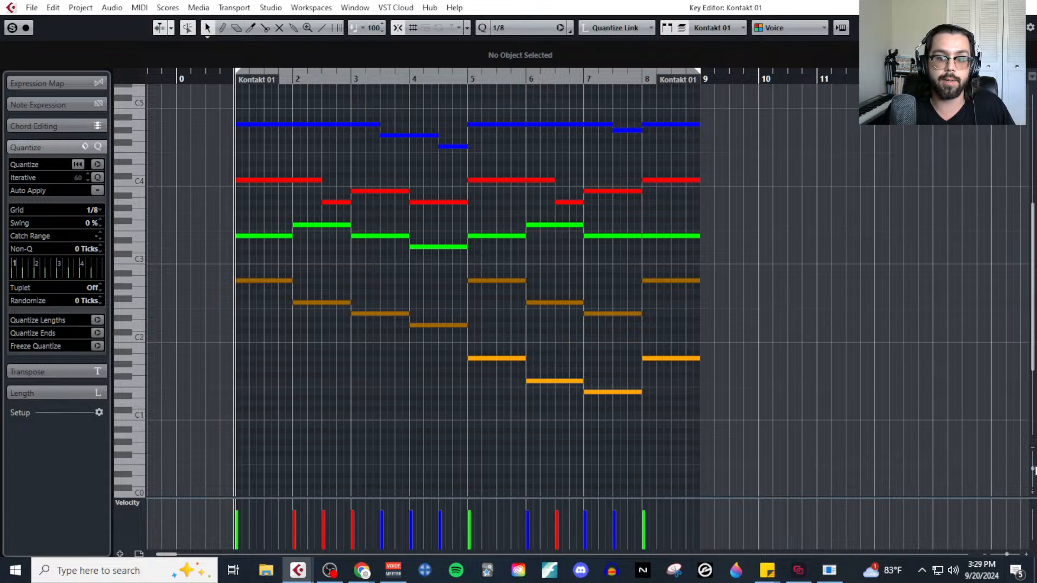
left_click_drag(1032, 471, 1032, 476)
scroll(704, 389, "up", 3)
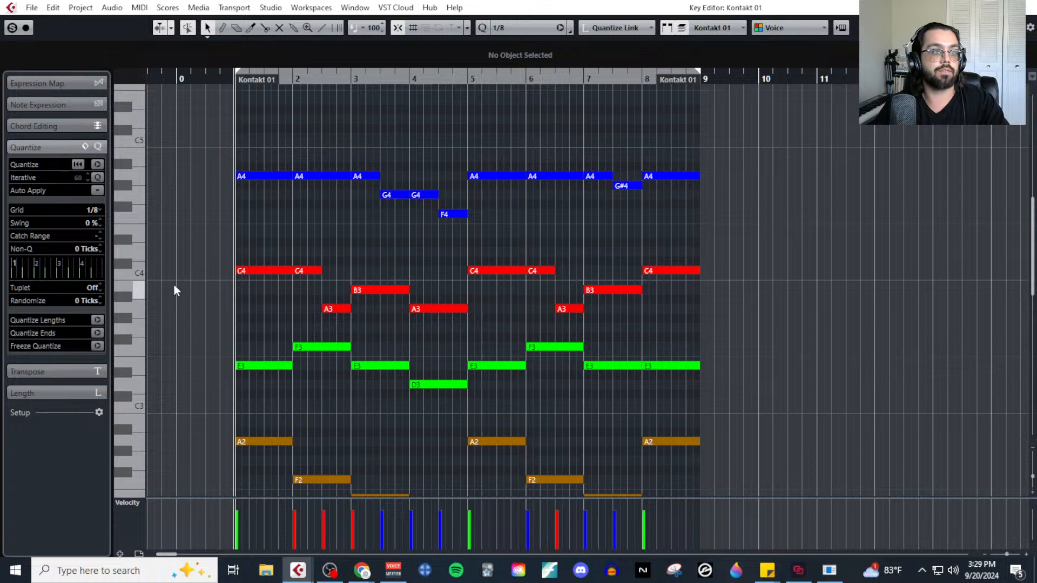
Close the Key Editor and solo the Violin 1A track.
left_click(1032, 6)
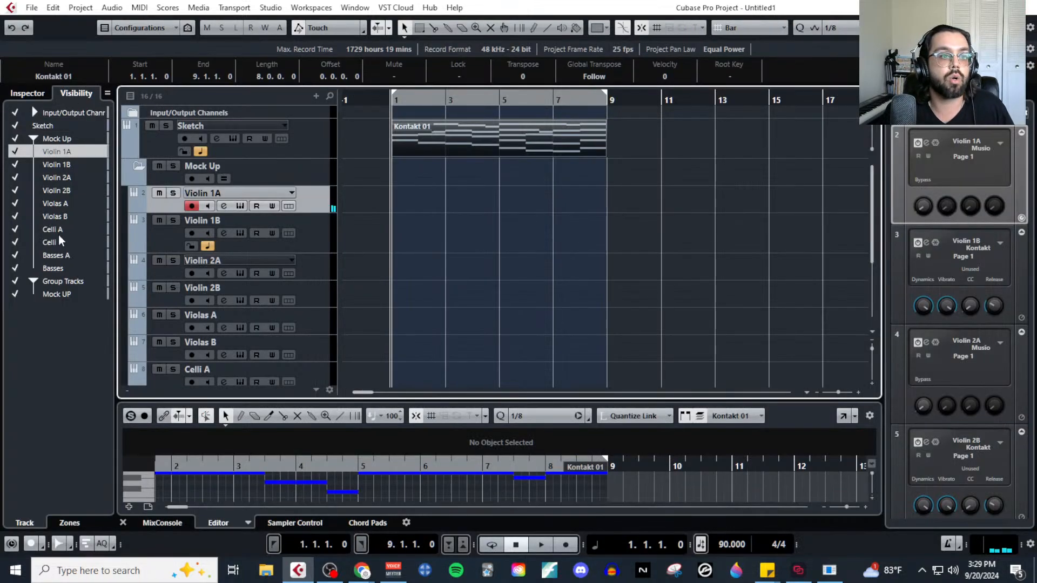
left_click(173, 193)
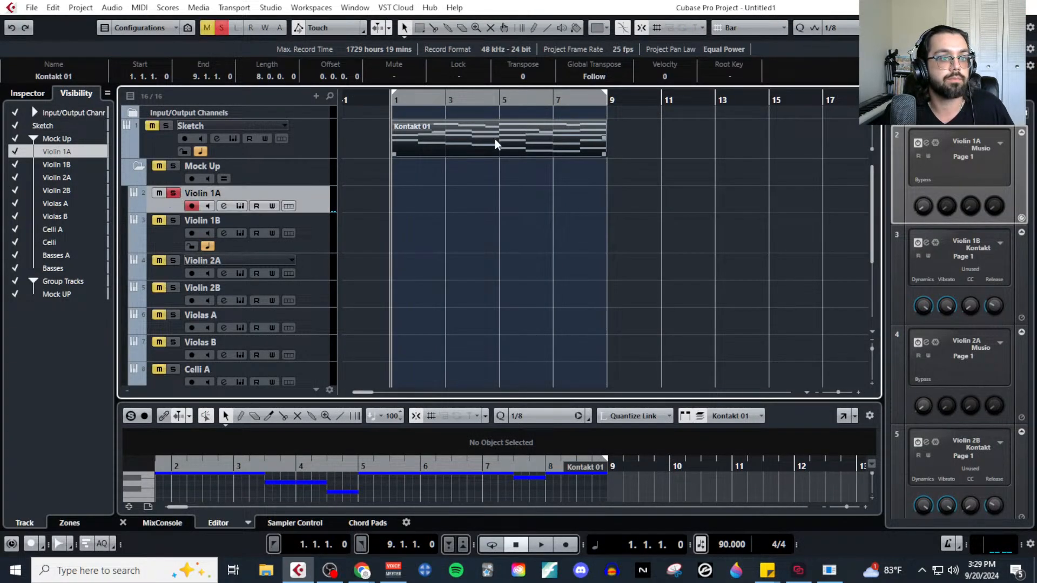
Unsolo the Violin 1A track and open the Sketch track's Kontakt 01 part in the Key Editor.
left_click(172, 192)
left_click(421, 130)
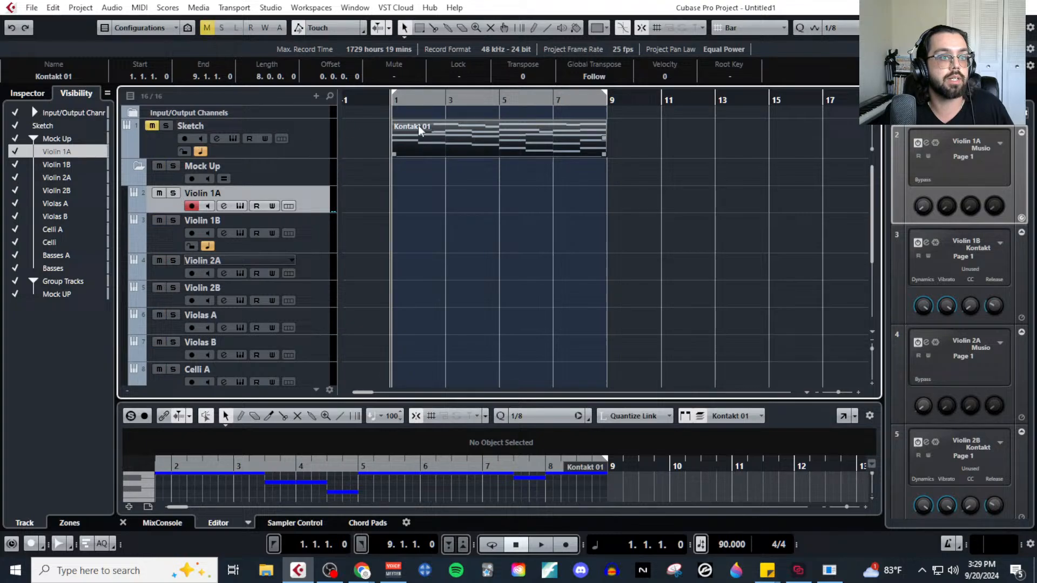
left_click(140, 7)
left_click(162, 23)
scroll(402, 321, "left", 2)
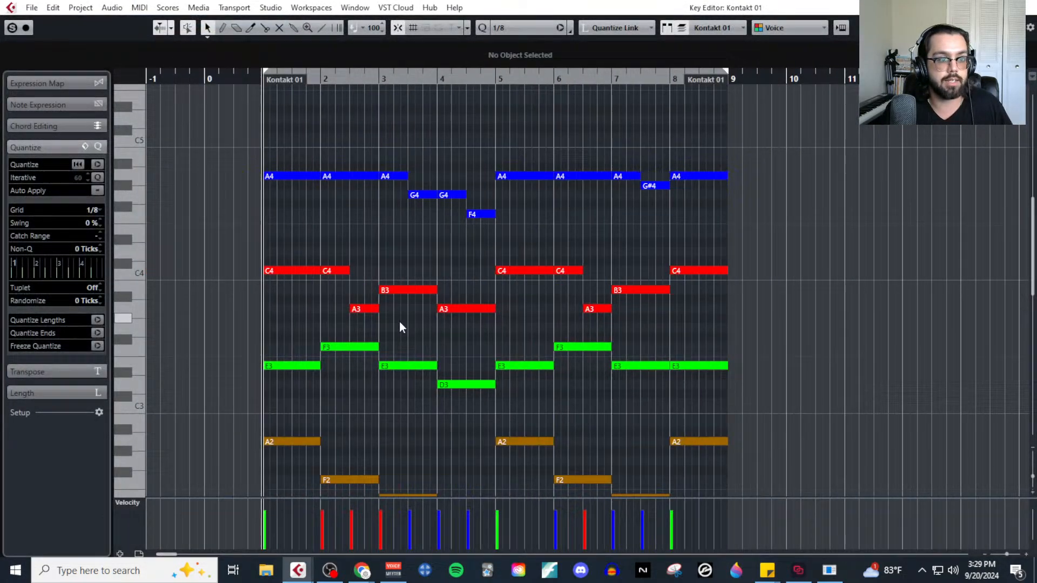
Record the Violin 1A melody from bar 0 to the end of bar 8 with the sketch notes in view.
left_click(204, 80)
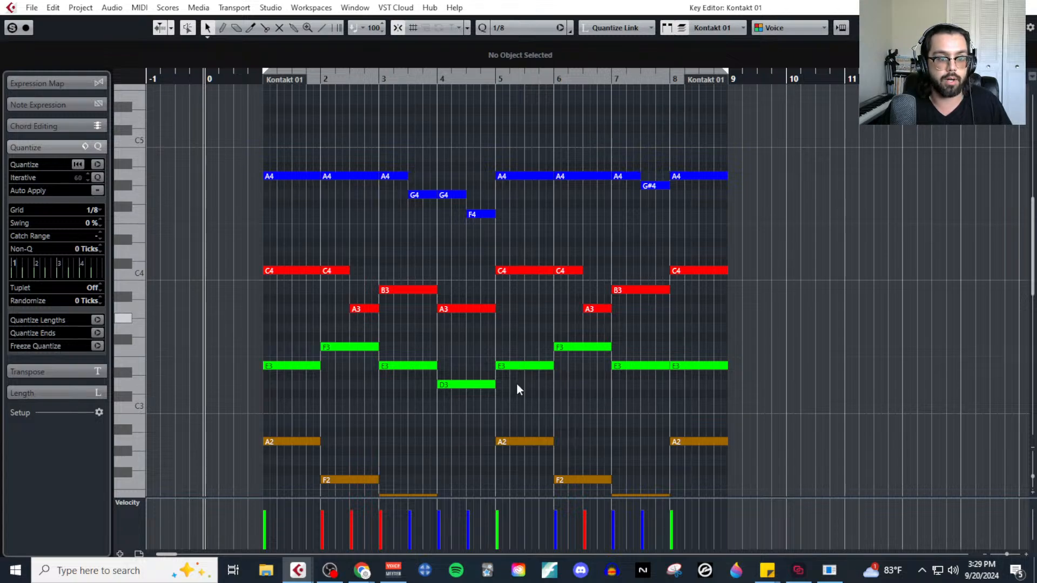
key("F2")
left_click(614, 459)
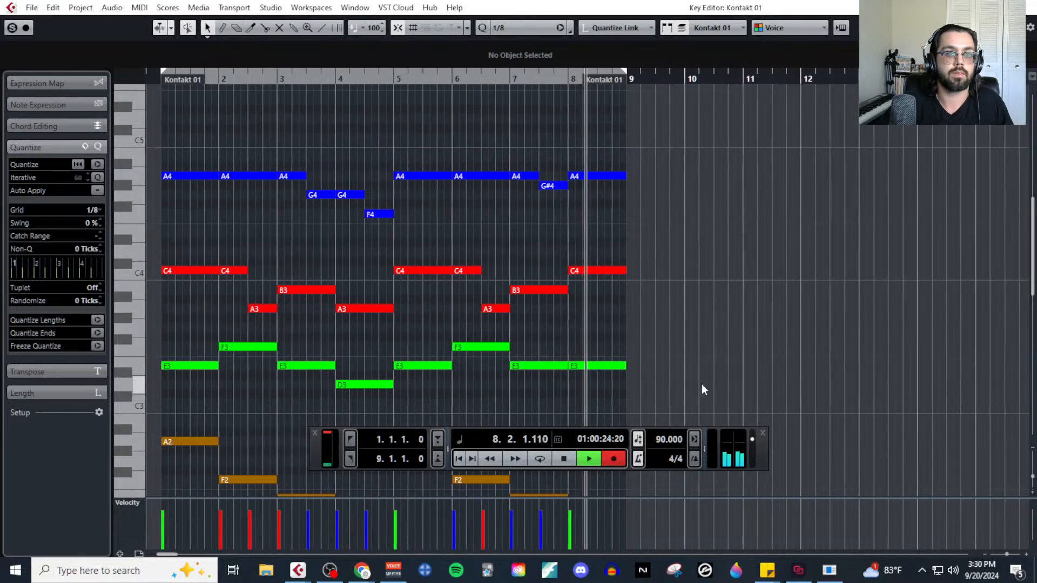
key("space")
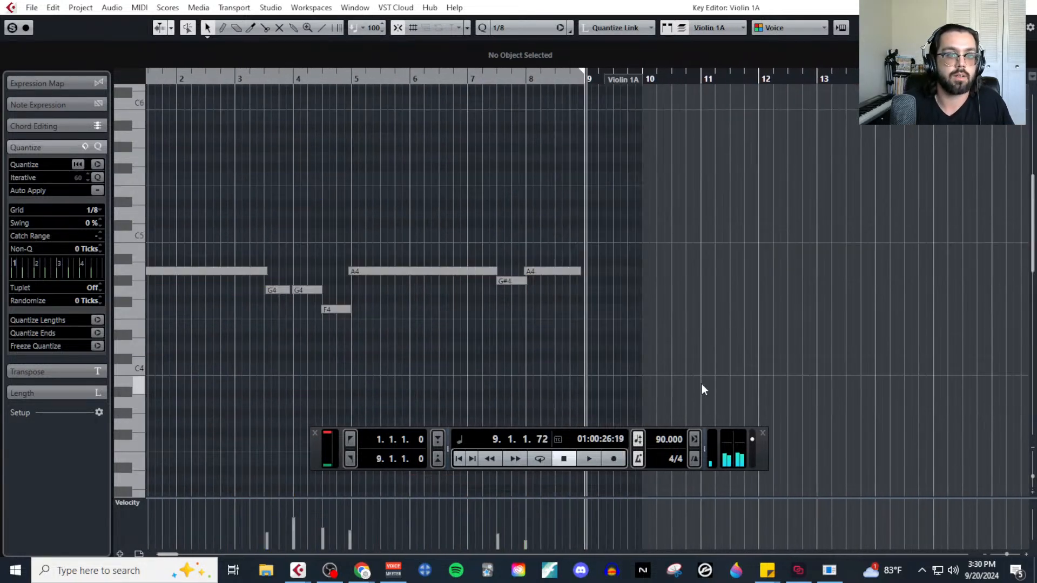
Colour the recorded Violin 1A notes by velocity, then enlarge the velocity lane and hide the floating transport.
scroll(469, 327, "left", 3)
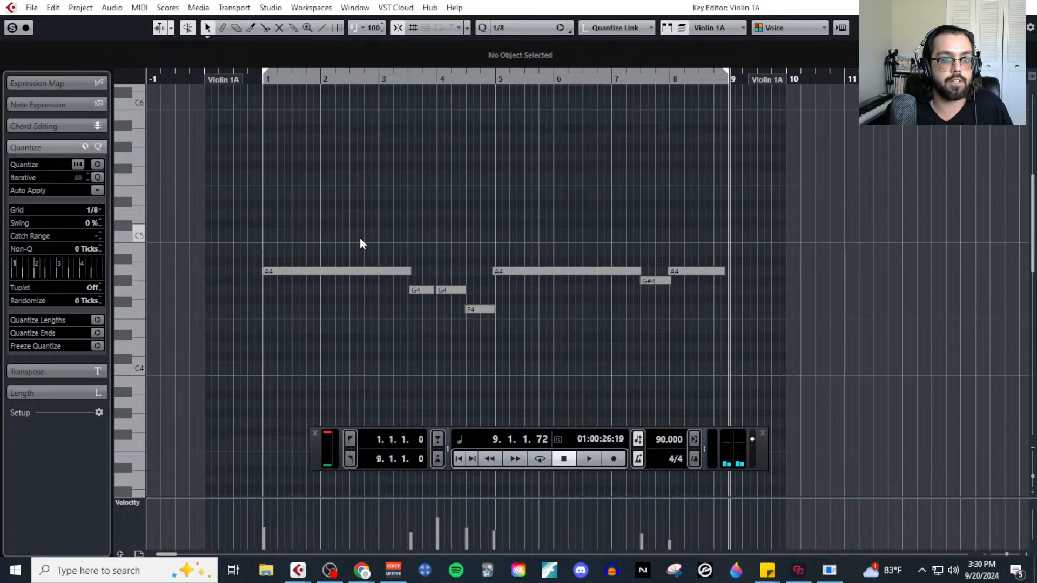
left_click(783, 32)
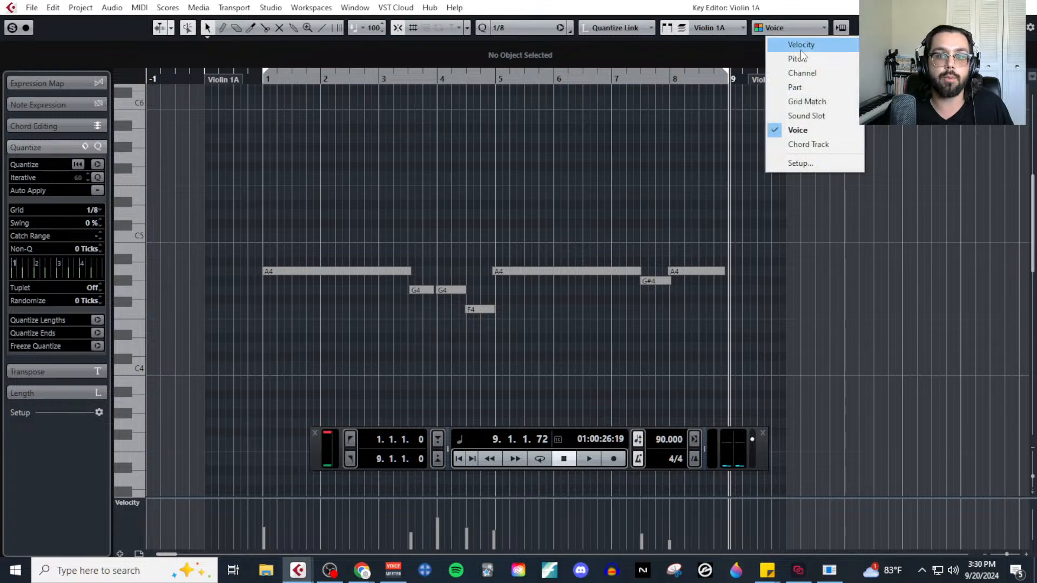
left_click(780, 43)
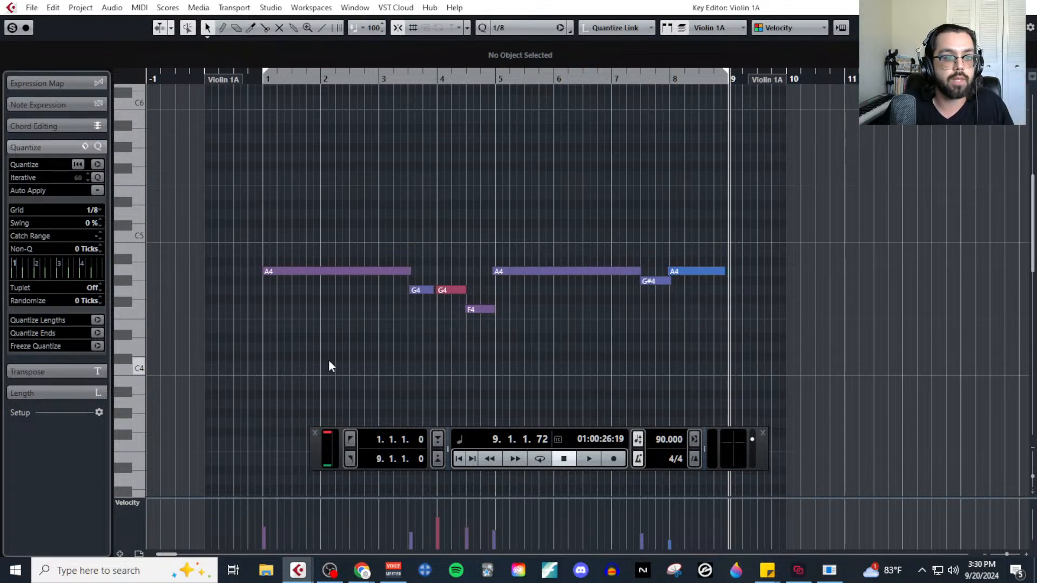
scroll(333, 319, "up", 1)
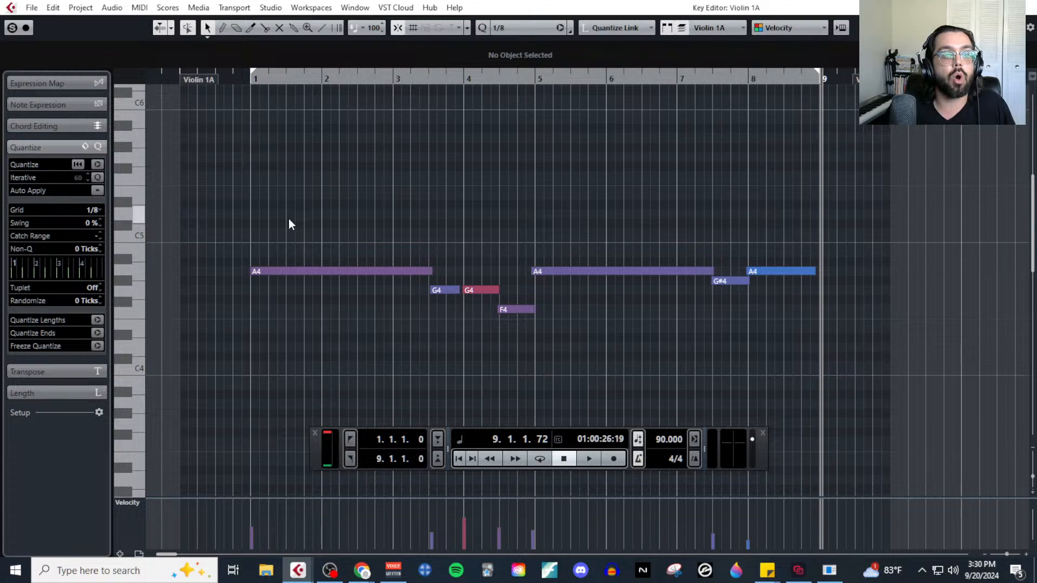
left_click_drag(289, 219, 809, 340)
left_click(644, 340)
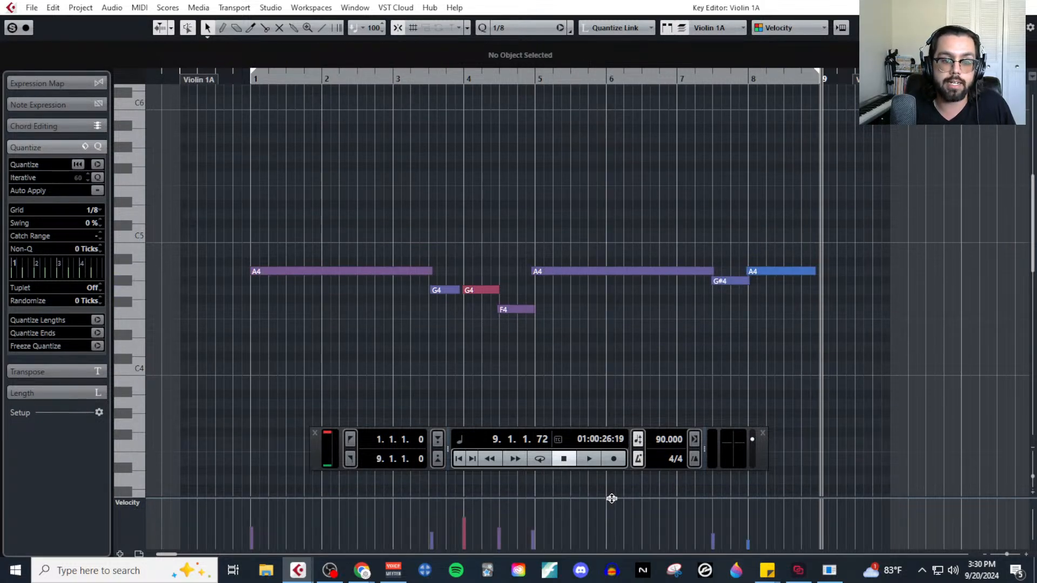
left_click_drag(611, 495, 617, 326)
left_click(314, 433)
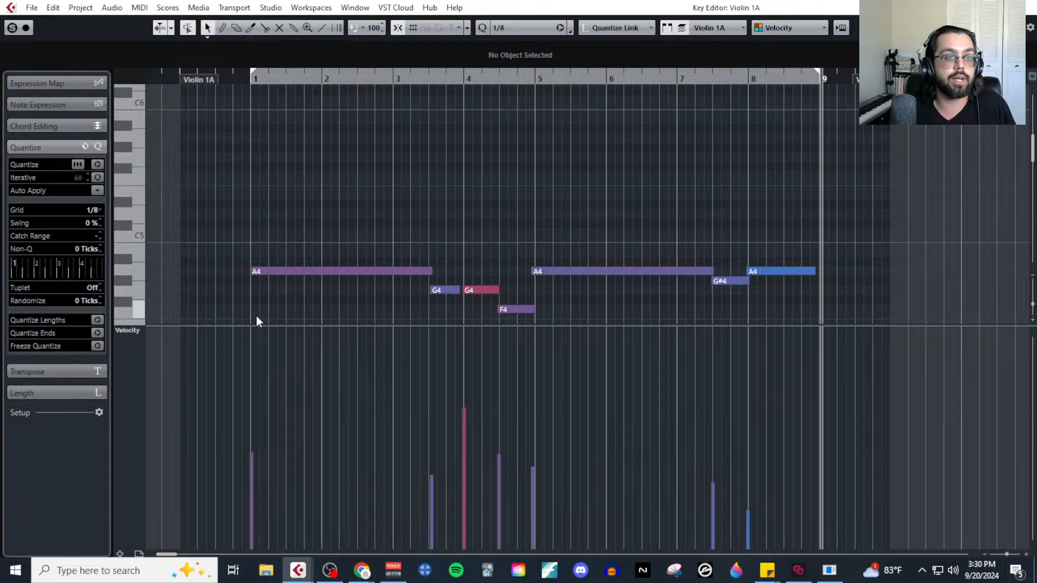
Lower the velocity of the G4 note at bar 4 in the Violin 1A part and close the Key Editor.
scroll(256, 311, "up", 3)
scroll(415, 294, "right", 4)
scroll(457, 274, "down", 3)
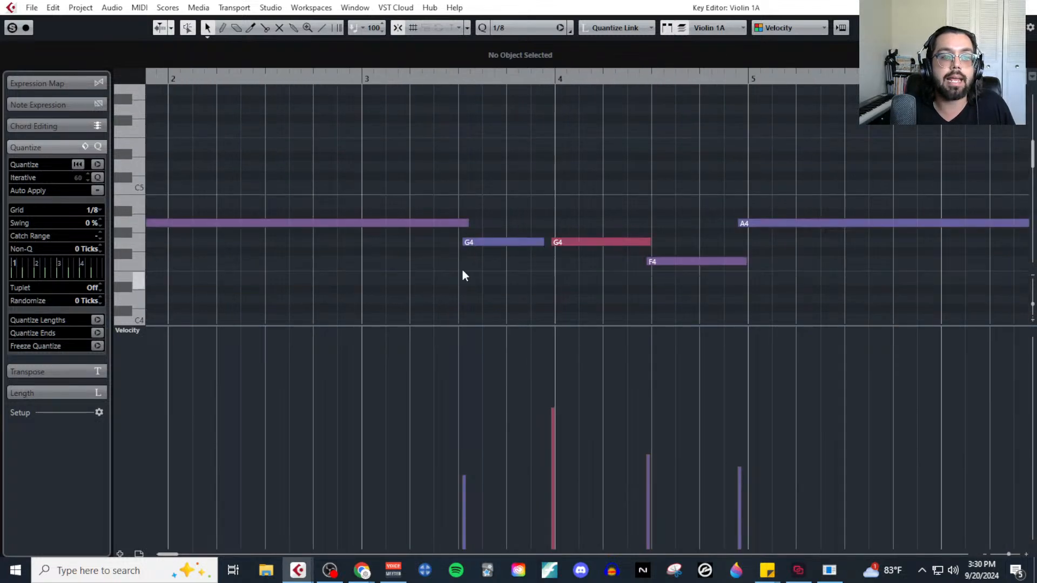
scroll(506, 256, "down", 5)
scroll(509, 256, "down", 2)
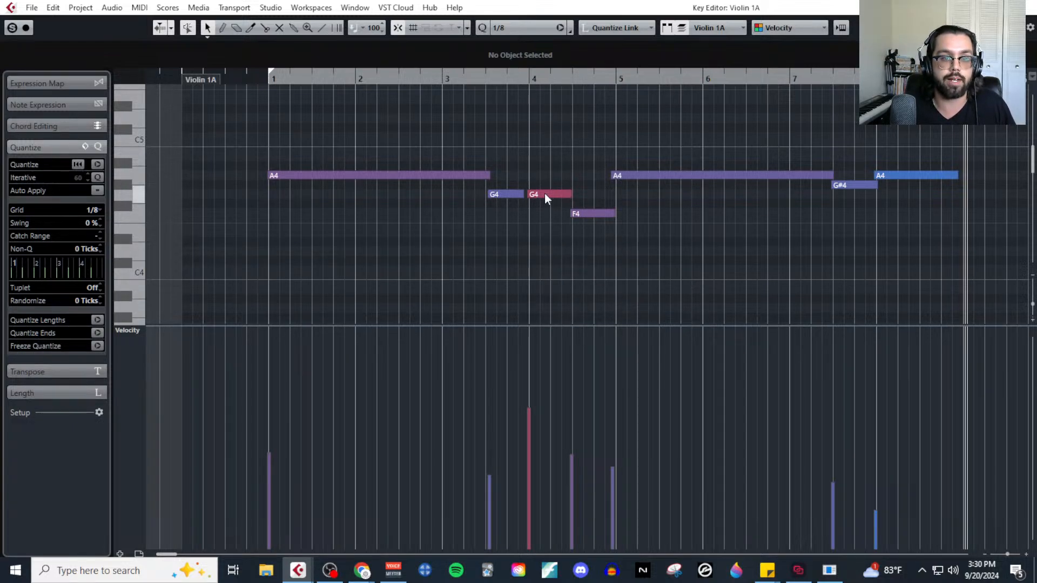
left_click(530, 432)
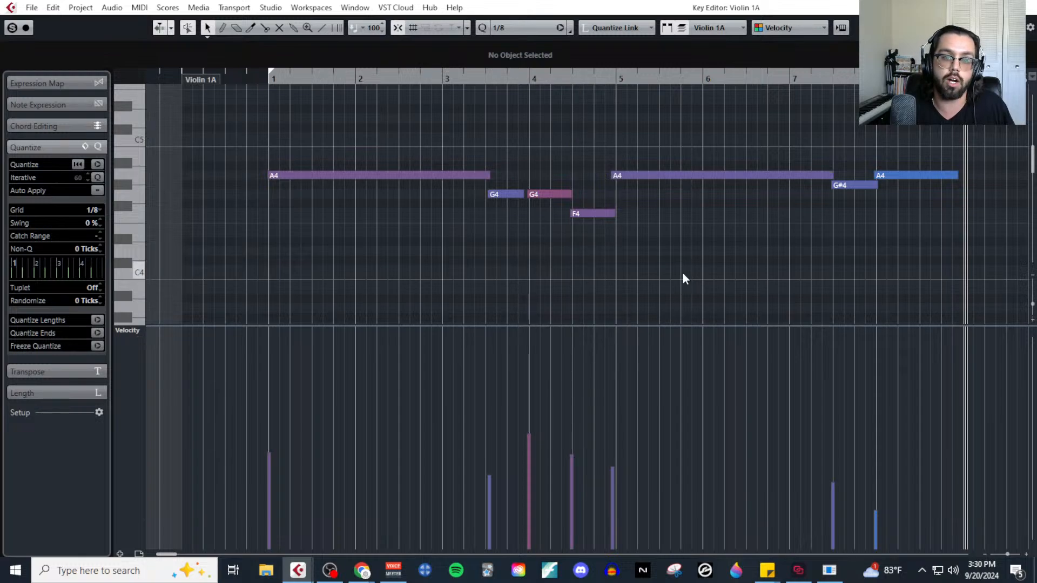
key("g")
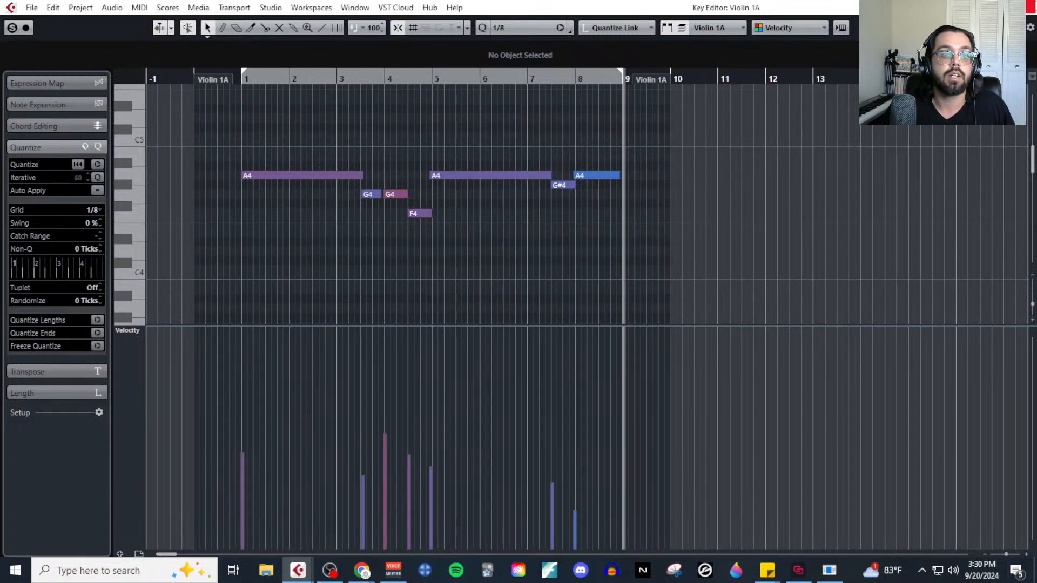
left_click(1030, 6)
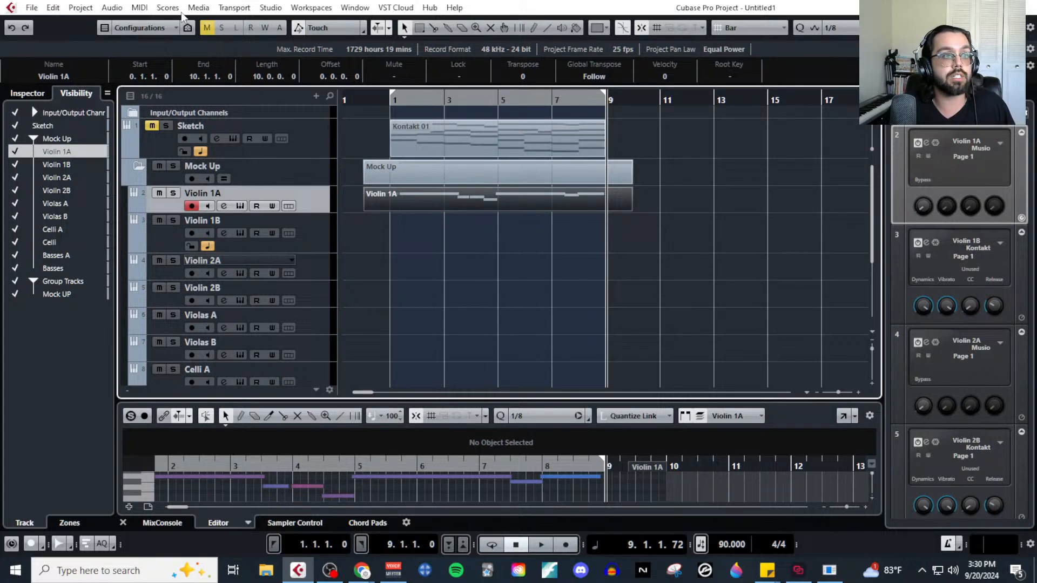
Copy the alto-voice notes (C4, B3, A3) of the Kontakt 01 part in the Key Editor and close the editor.
left_click(439, 153)
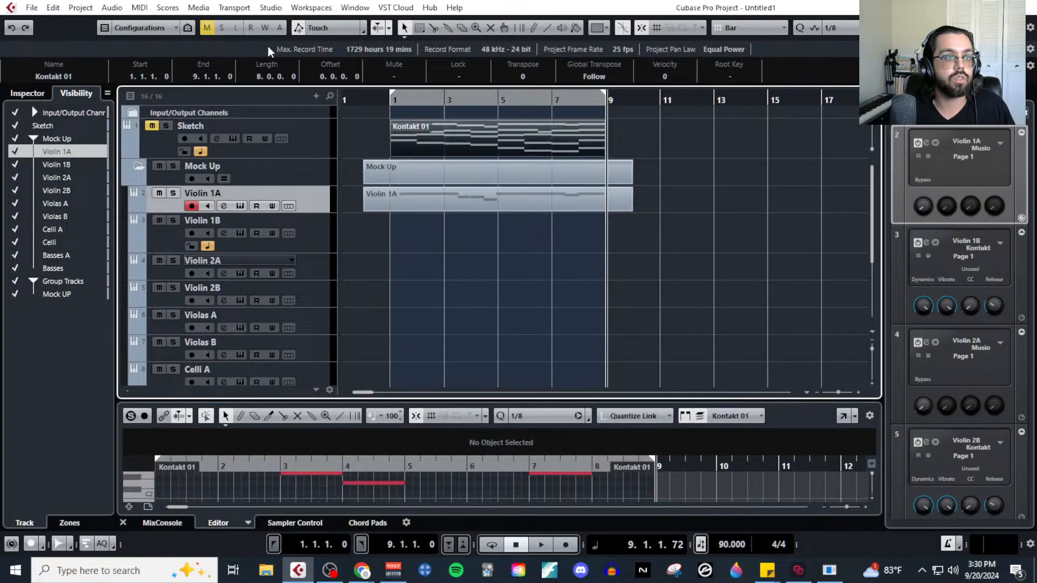
left_click(139, 8)
left_click(151, 24)
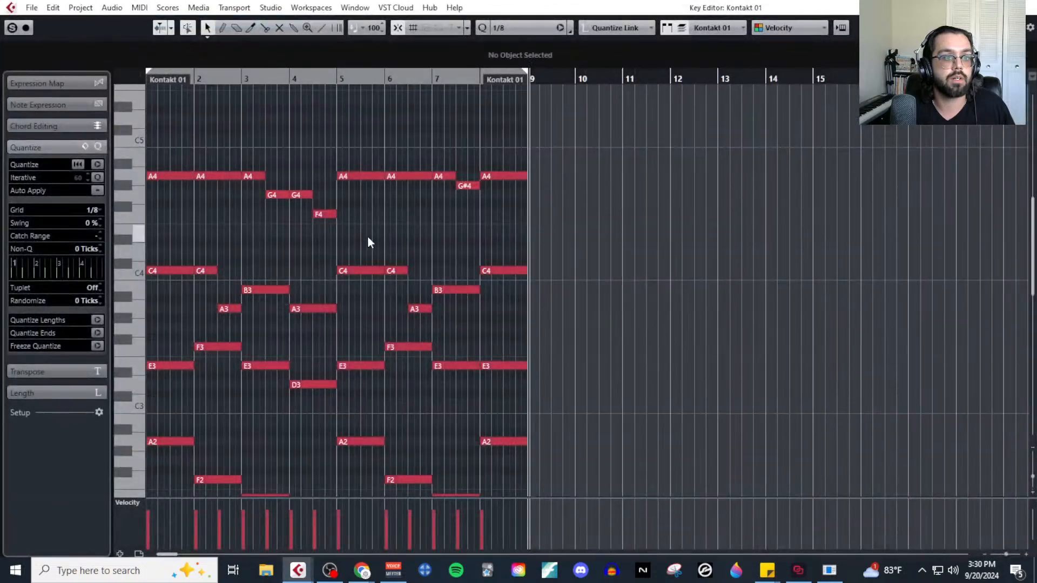
left_click_drag(242, 249, 620, 317)
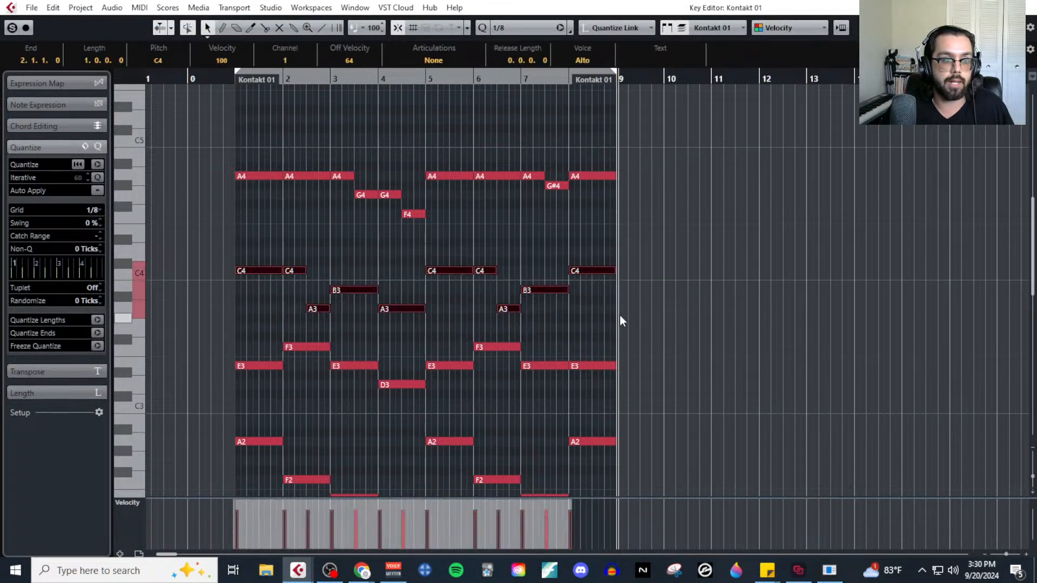
left_click(1022, 7)
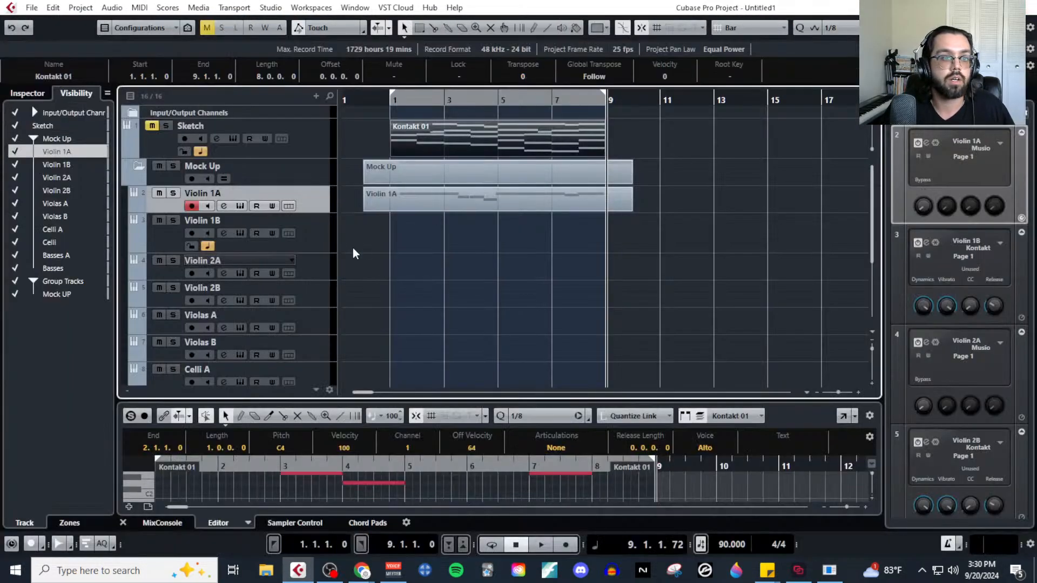
Paste the copied alto line onto the Violin 2A track at bar 1.
left_click(319, 275)
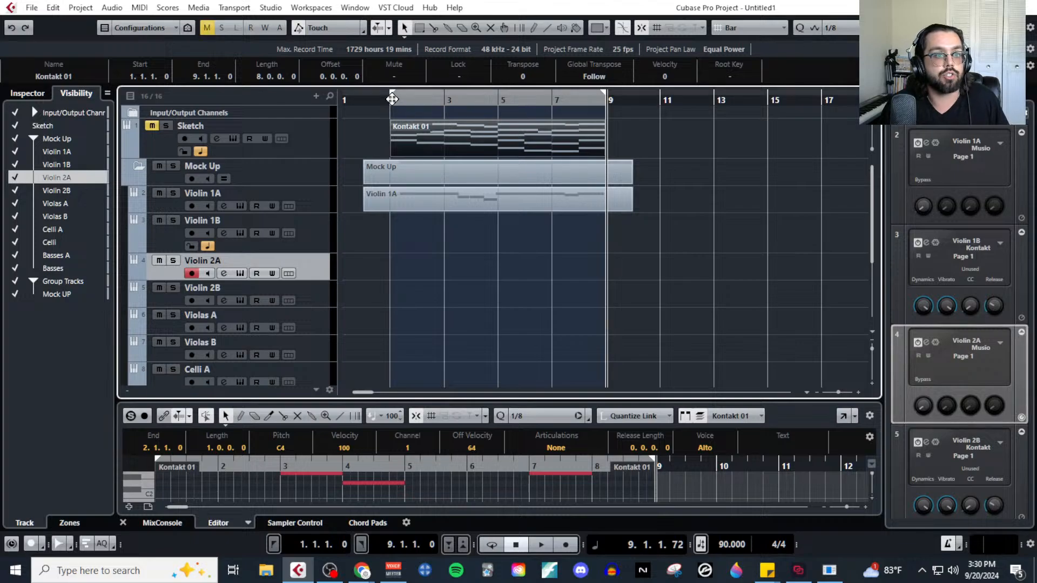
left_click(392, 100)
key("ctrl+v")
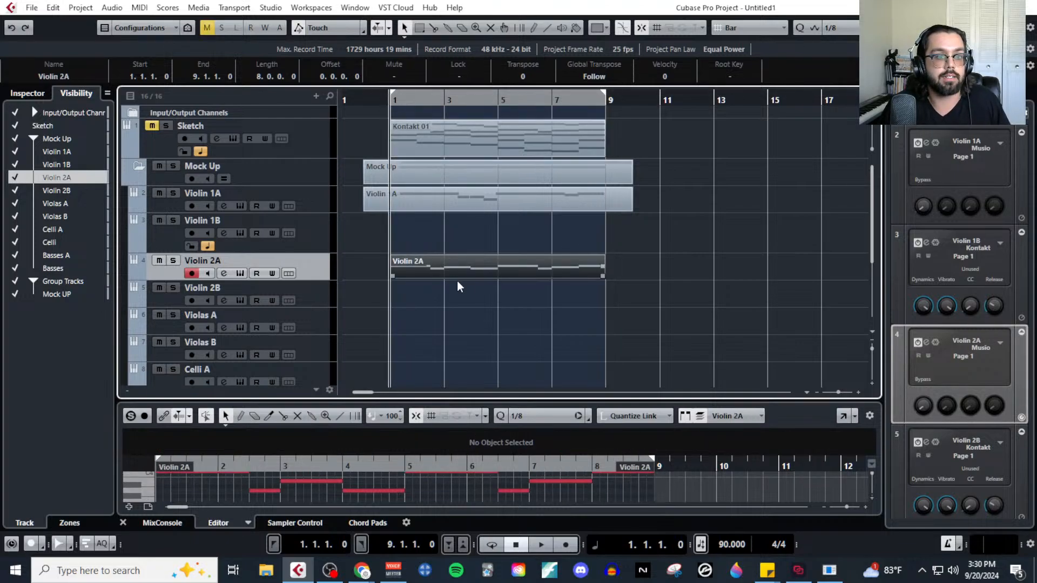
Open the Violin 2A part in the Key Editor with a taller velocity lane and set all its notes' velocity to 78.
left_click(139, 8)
left_click(146, 22)
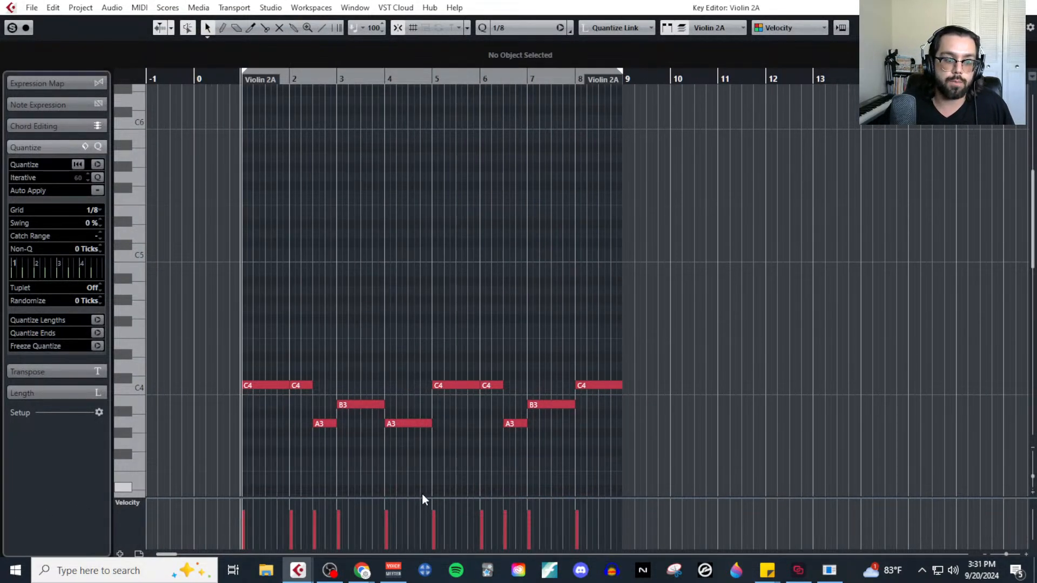
left_click_drag(429, 497, 451, 427)
scroll(285, 306, "down", 3)
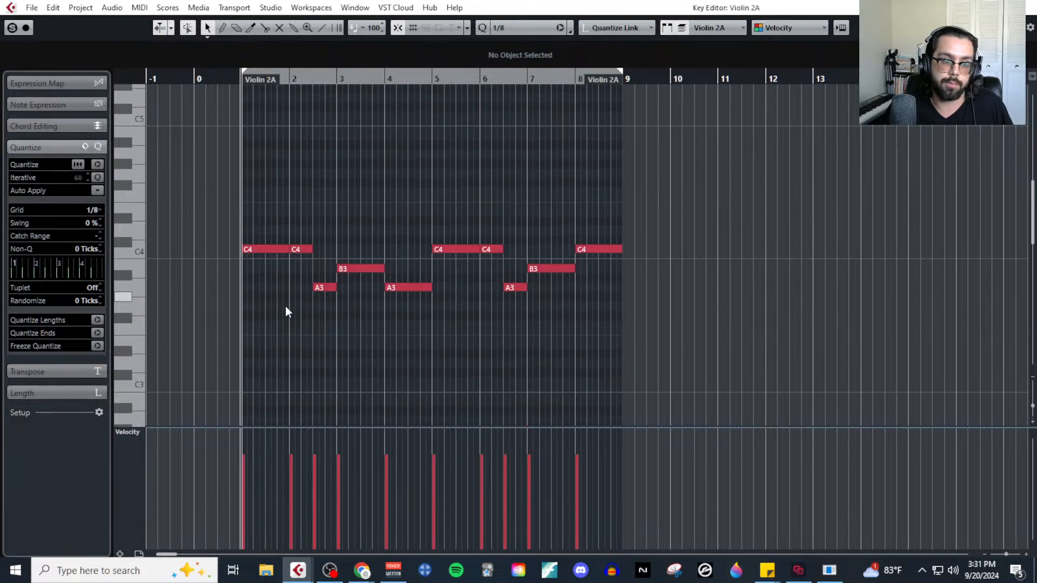
scroll(283, 307, "up", 2)
left_click_drag(247, 200, 870, 321)
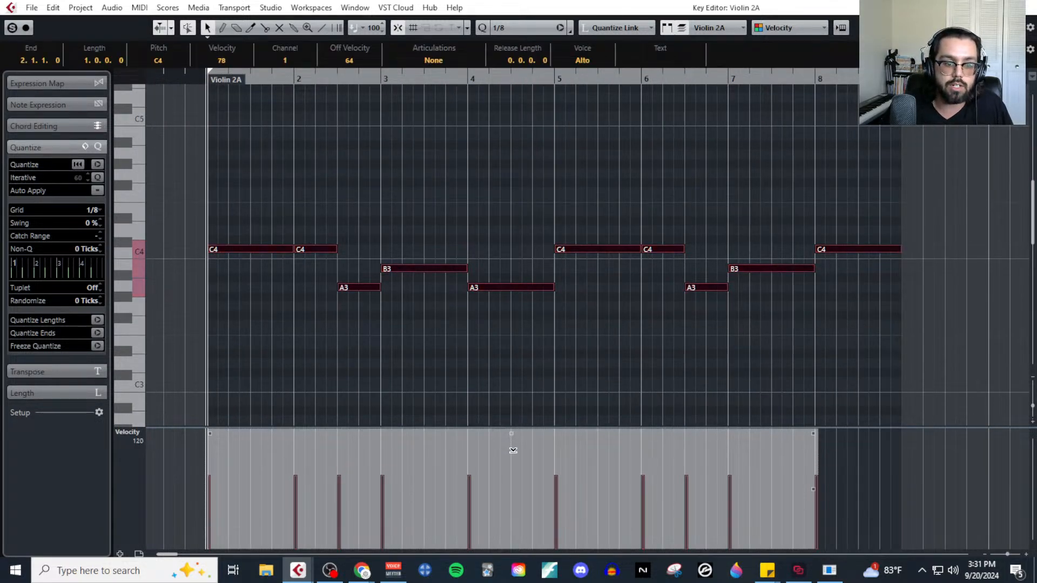
left_click(506, 365)
Play the Violin 2A part with the editor's solo on, then stop and close the Key Editor.
key("space")
left_click(12, 28)
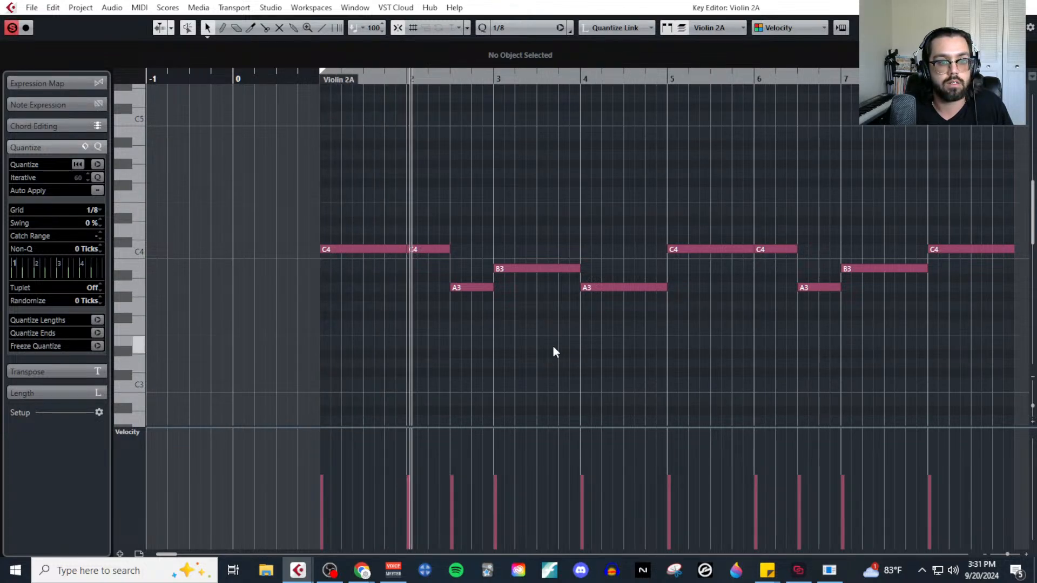
key("g")
key("g")
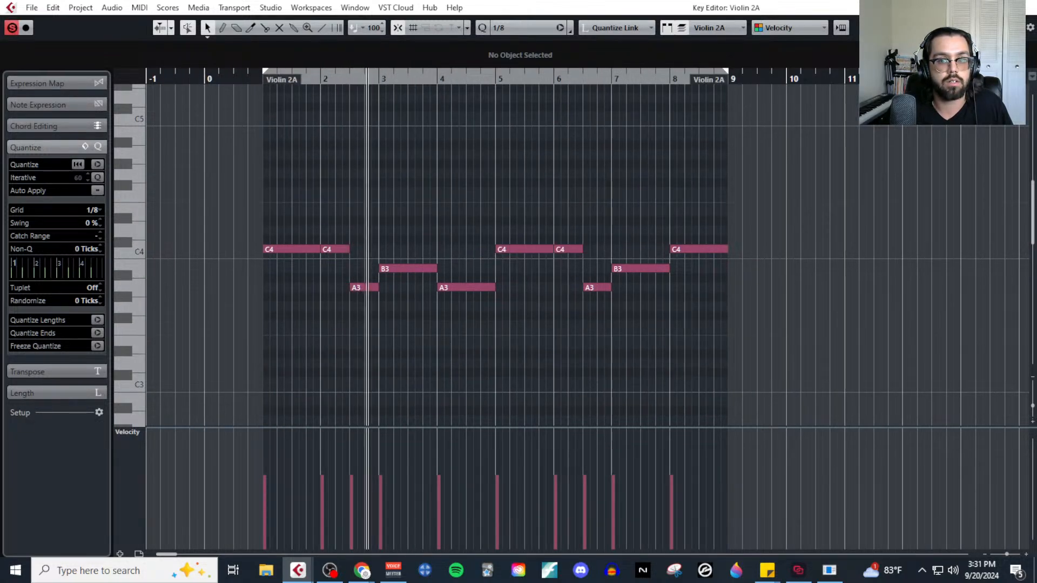
key("space")
left_click(1030, 7)
left_click(671, 271)
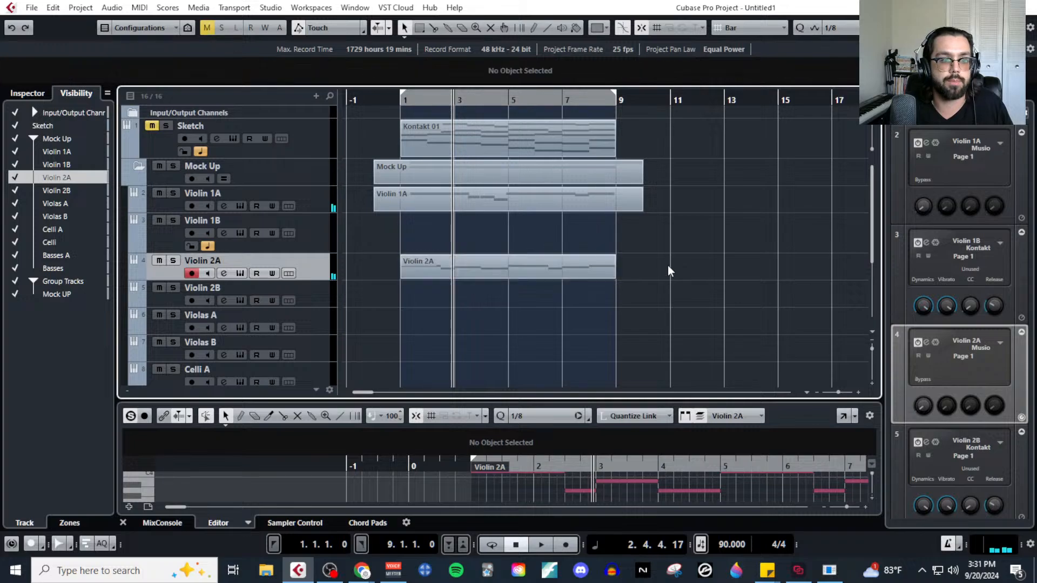
Solo the Violin 2A track and play its part from bar 1 in the Key Editor.
left_click(518, 271)
left_click(173, 261)
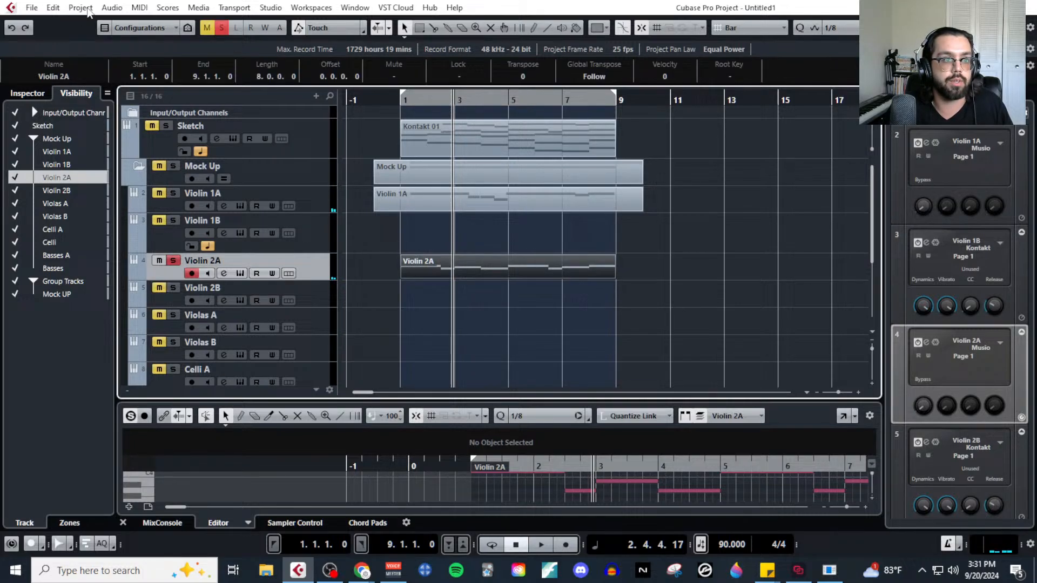
left_click(139, 9)
left_click(162, 22)
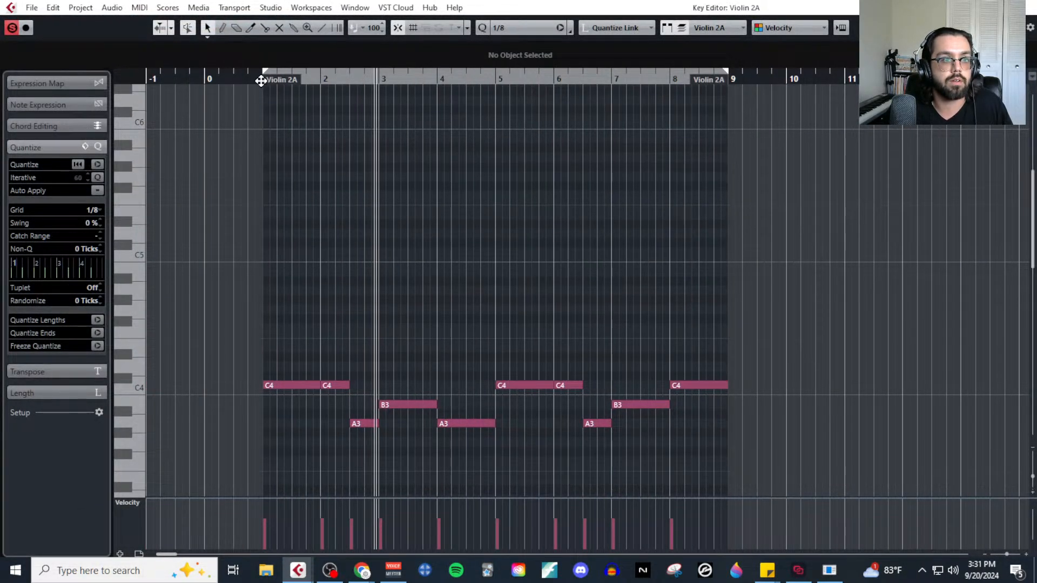
left_click(261, 79)
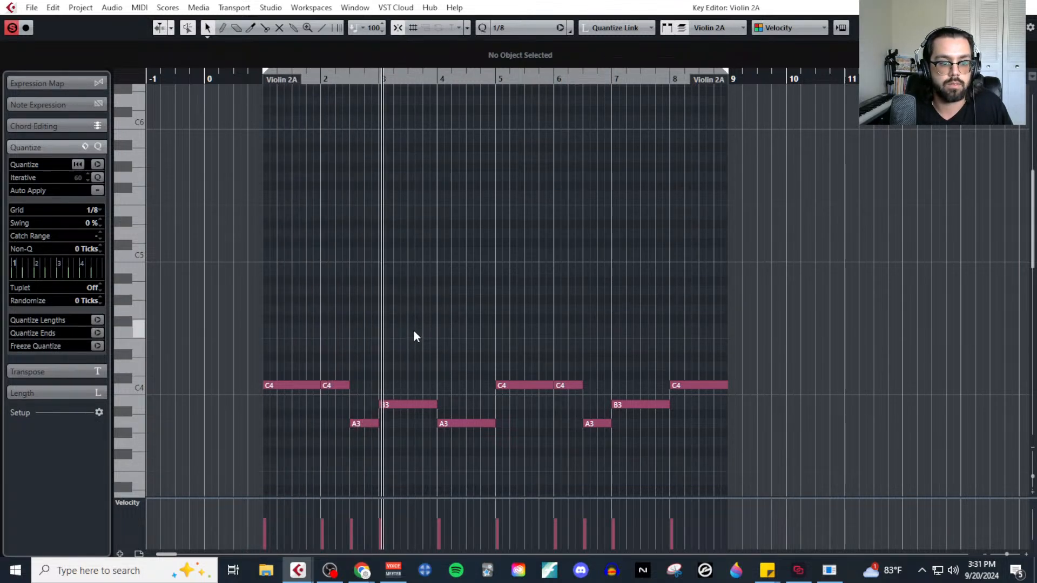
Glue the repeated C4 notes in bars 1–2 and bars 5–6 of the Violin 2A part into single notes.
right_click(398, 332)
left_click(440, 325)
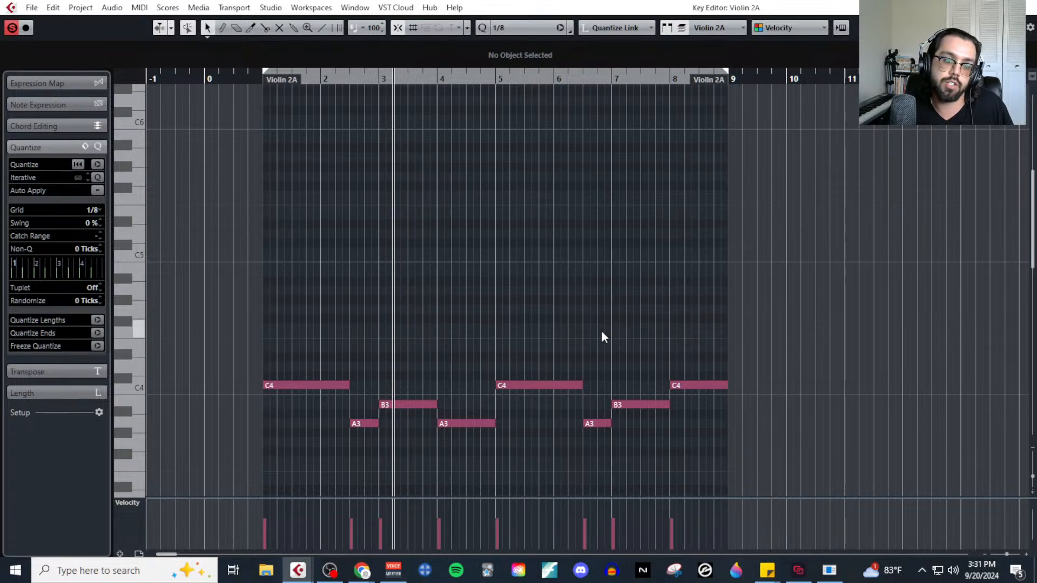
Lower the velocity of the short A3 notes in bars 2 and 6 of the Violin 2A part slightly.
scroll(567, 336, "down", 3)
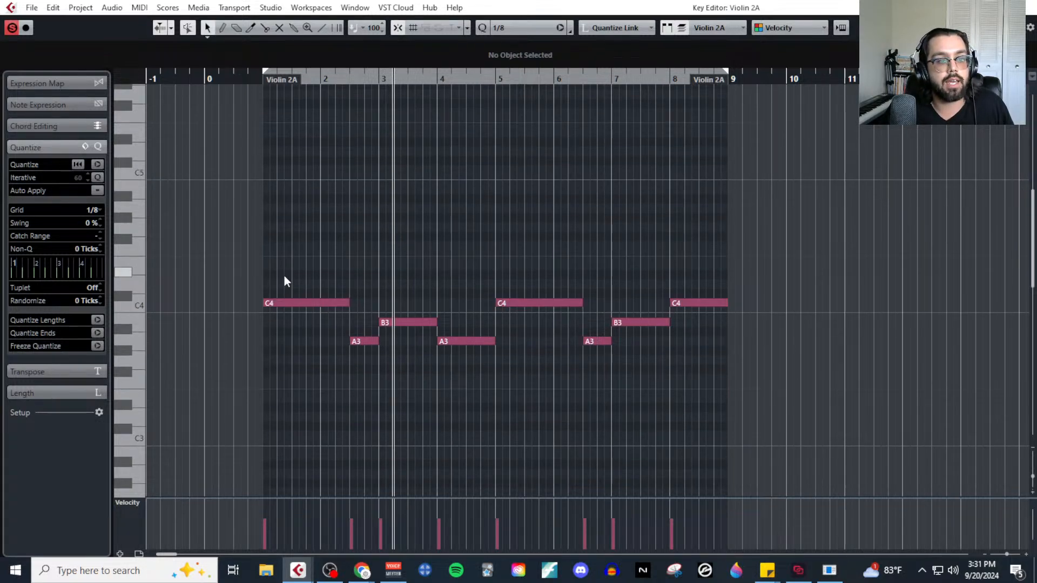
left_click(363, 341)
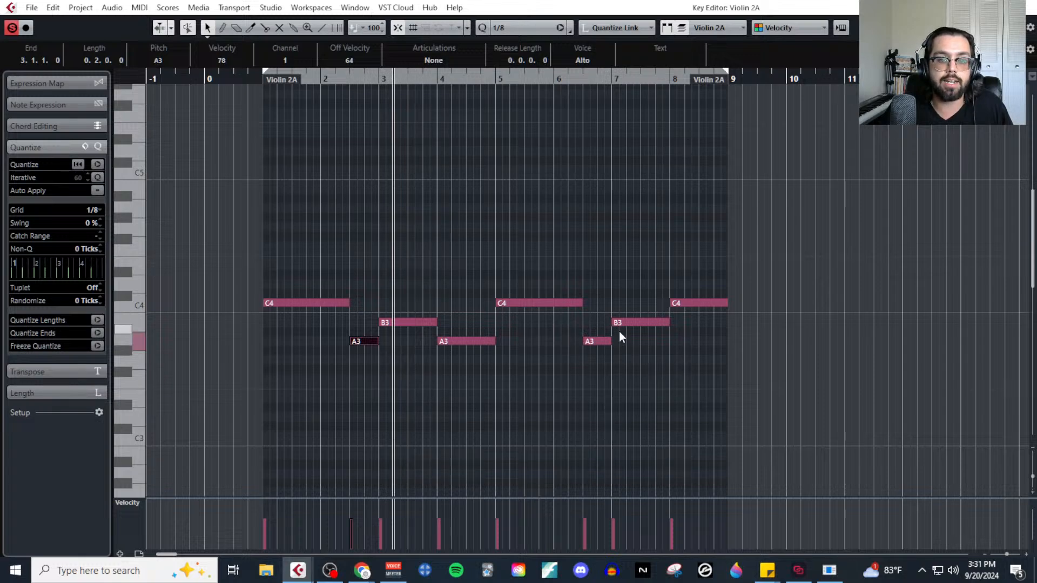
left_click(596, 341, "shift")
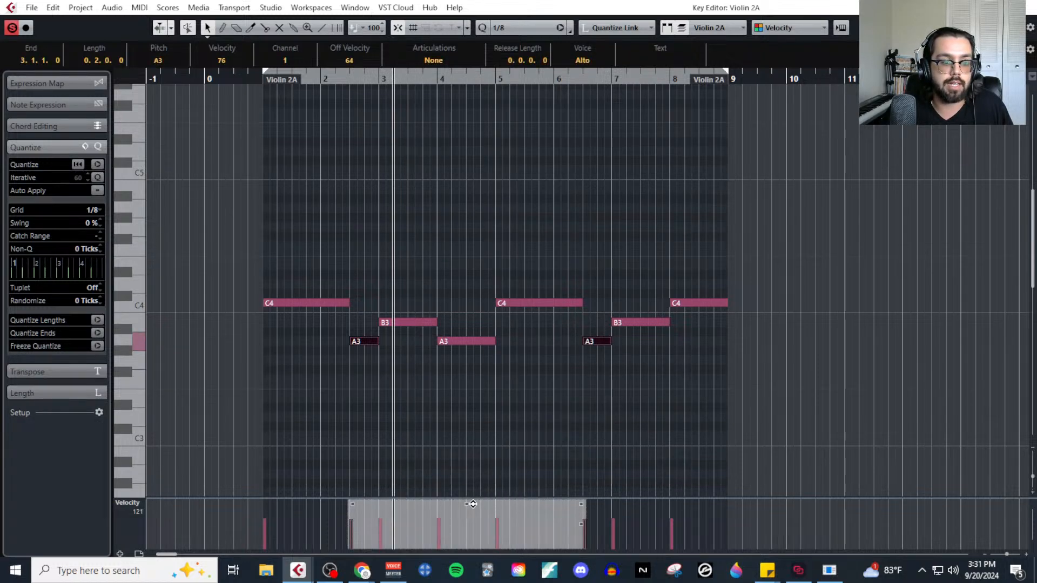
left_click(481, 472)
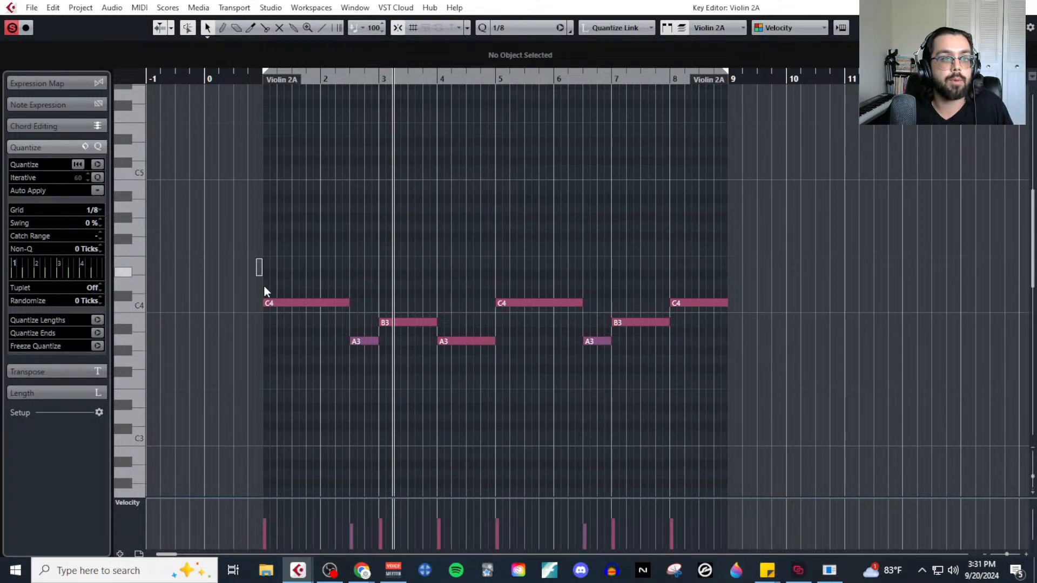
Raise the velocity of the long C4 notes starting in bars 1 and 5 of the Violin 2A part to 90.
left_click(272, 303)
left_click(516, 303, "shift")
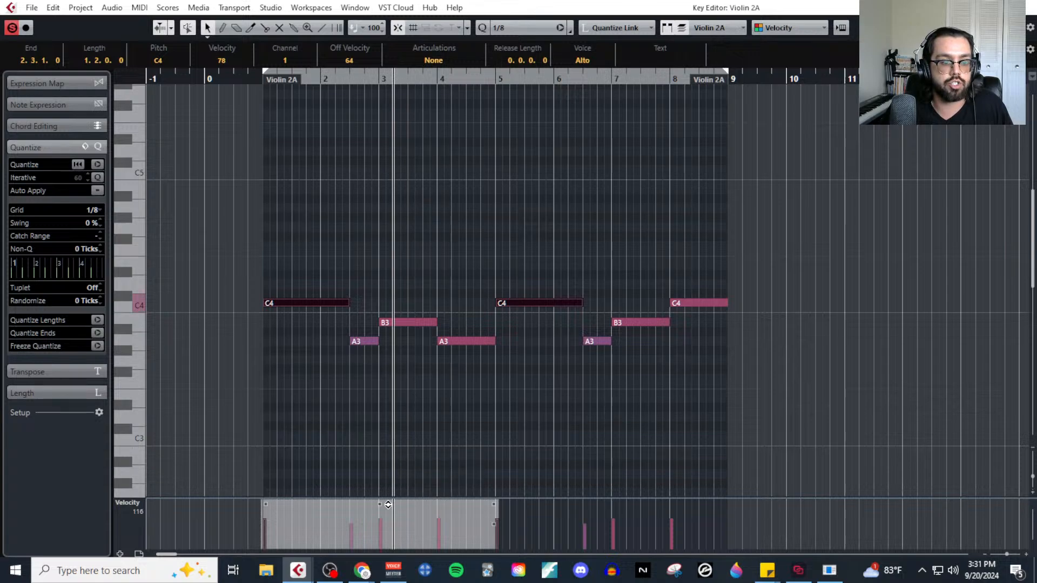
left_click(495, 394)
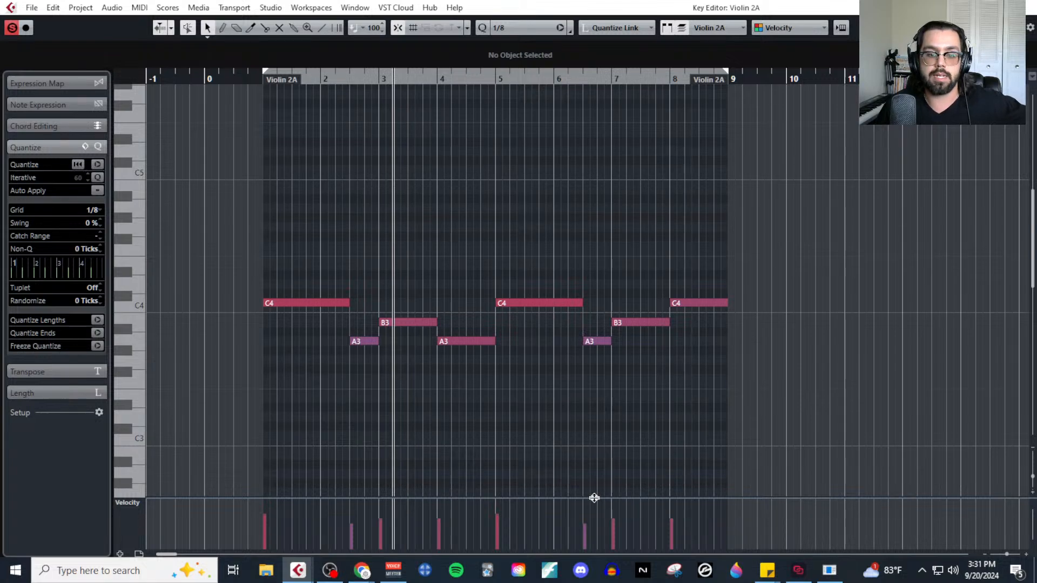
Enlarge the velocity lane and select all Violin 2A notes to examine their velocities together.
left_click_drag(592, 498, 605, 431)
scroll(810, 279, "down", 3)
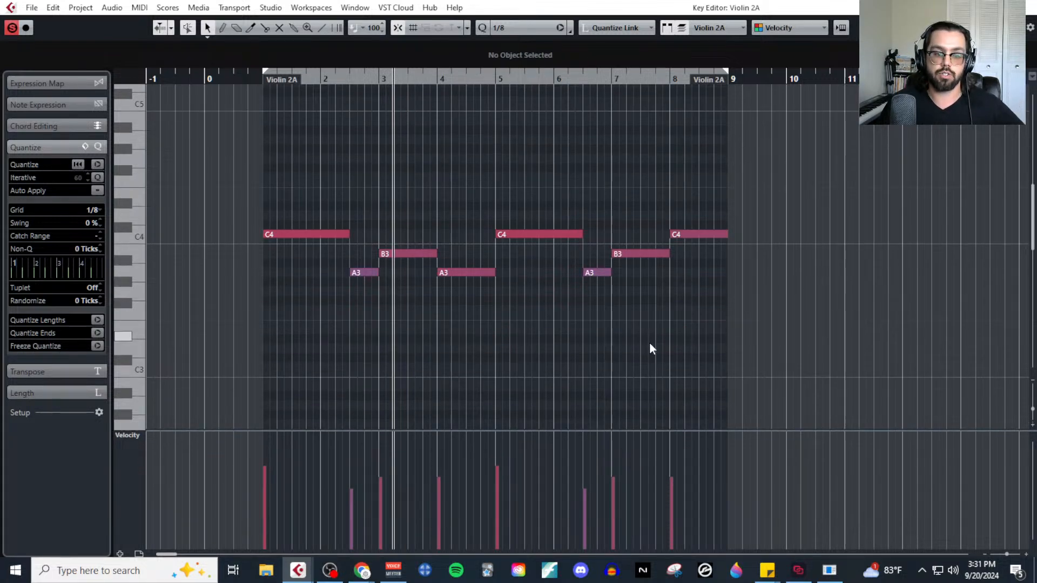
left_click_drag(284, 170, 833, 344)
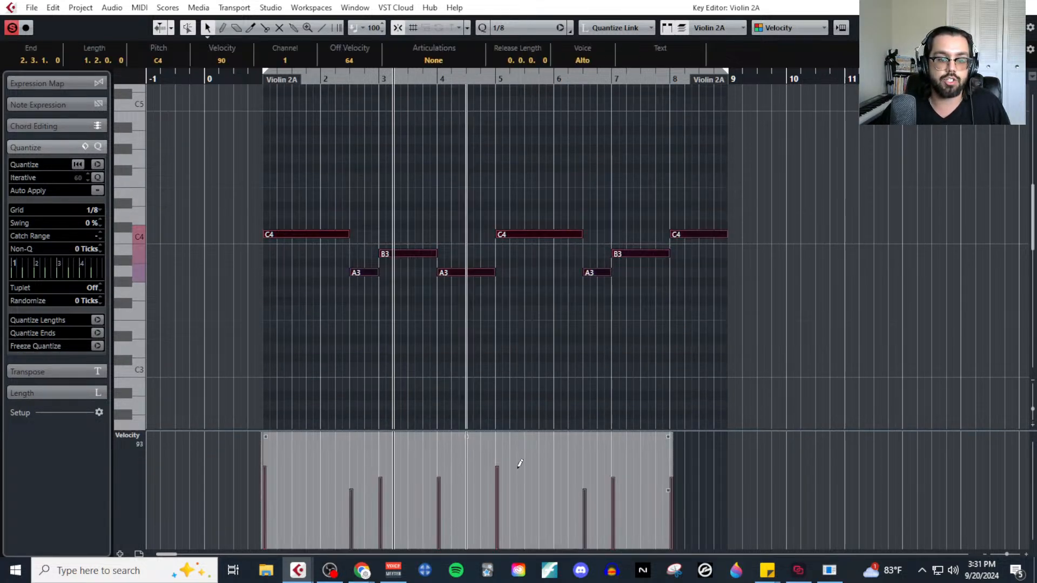
left_click(741, 316)
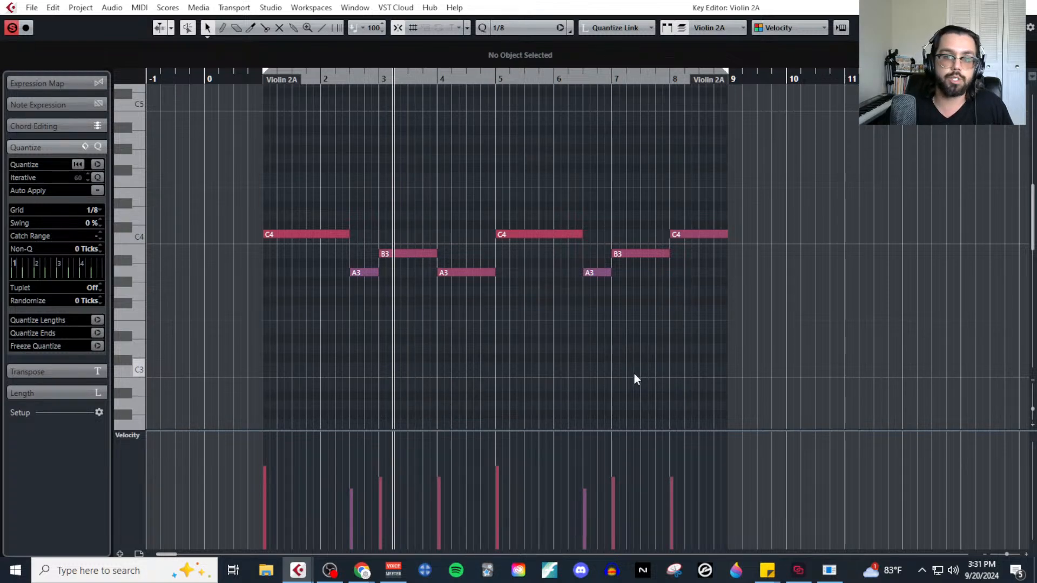
Show the transport panel, try a project tempo of 20 BPM, and set it back to 90 BPM.
key("F2")
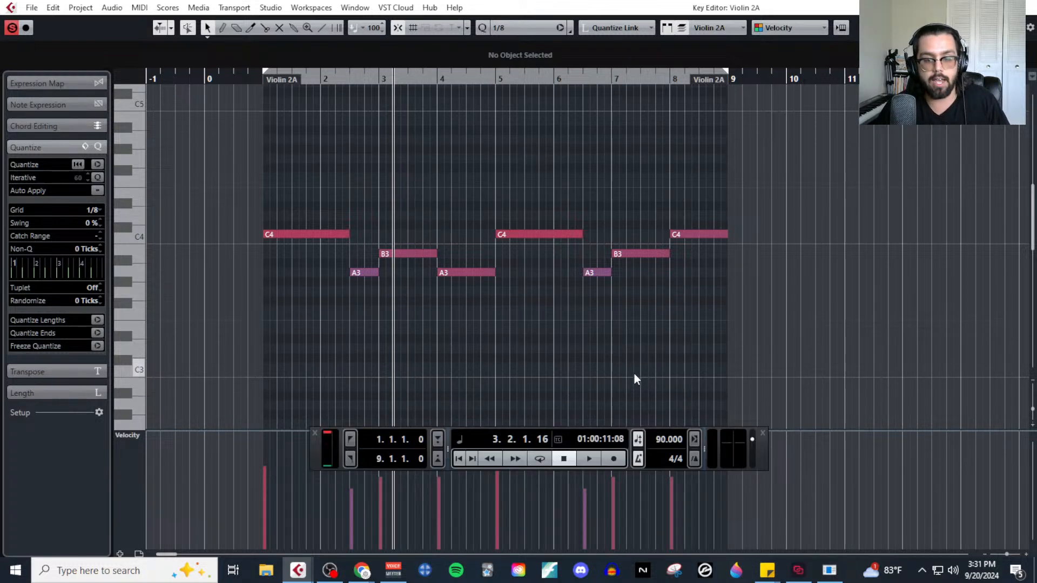
double_click(673, 440)
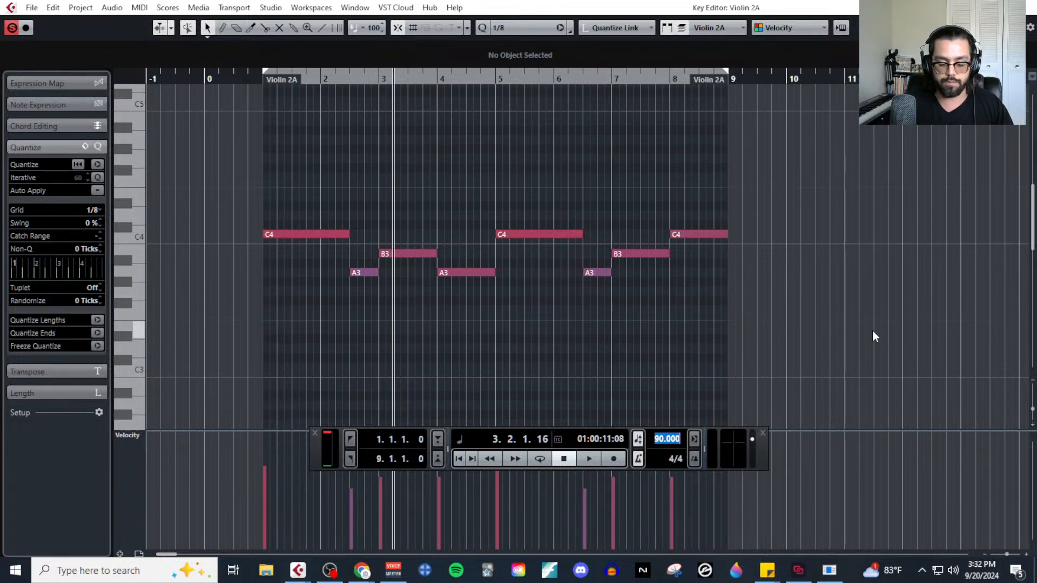
type("20")
key("Return")
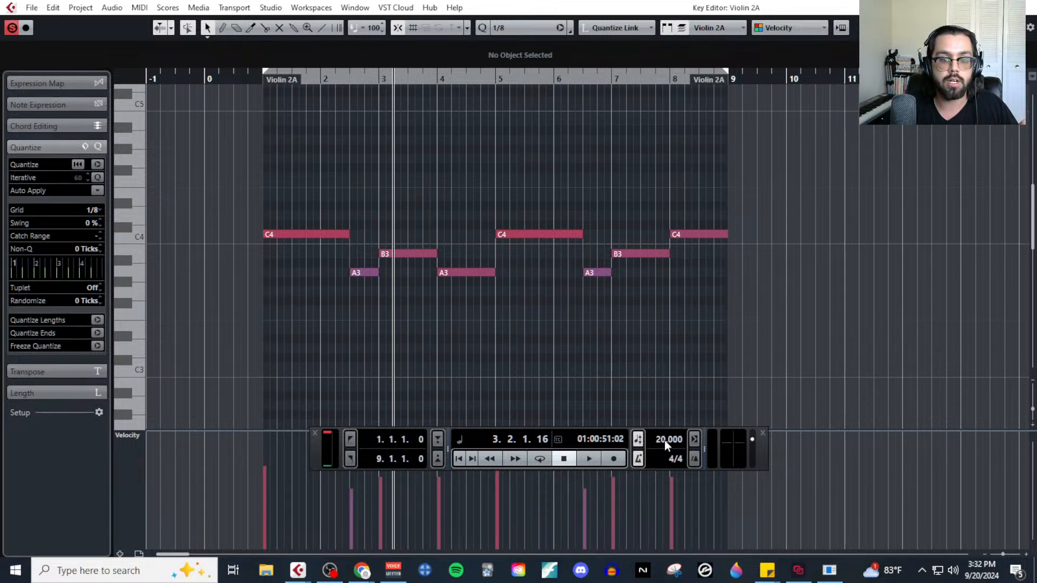
type("0")
key("Return")
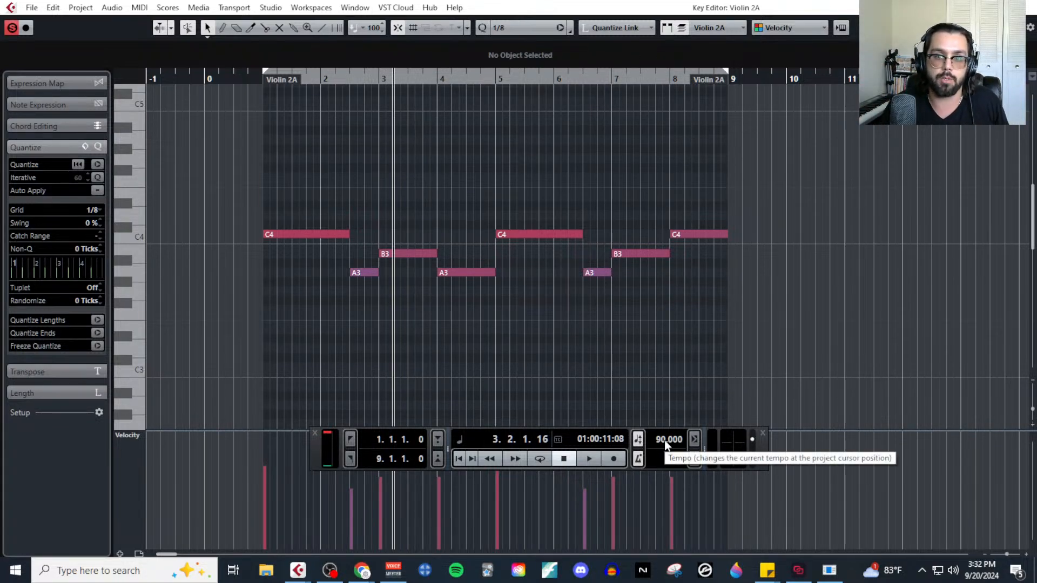
Return to the project window with the cursor at bar 1, clear the Mock Up solo and select the Violas A track for recording.
left_click(263, 77)
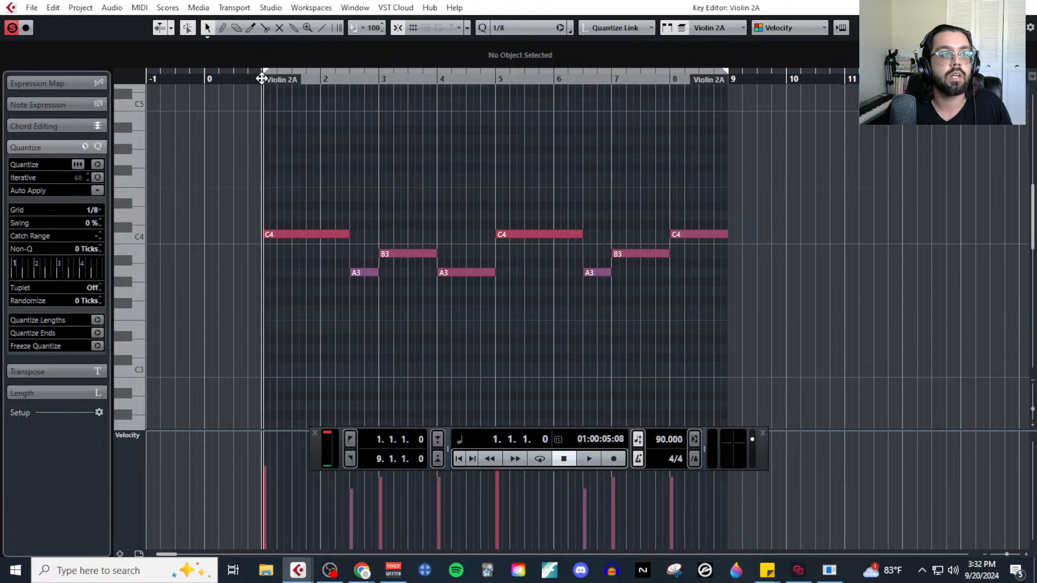
left_click(1031, 7)
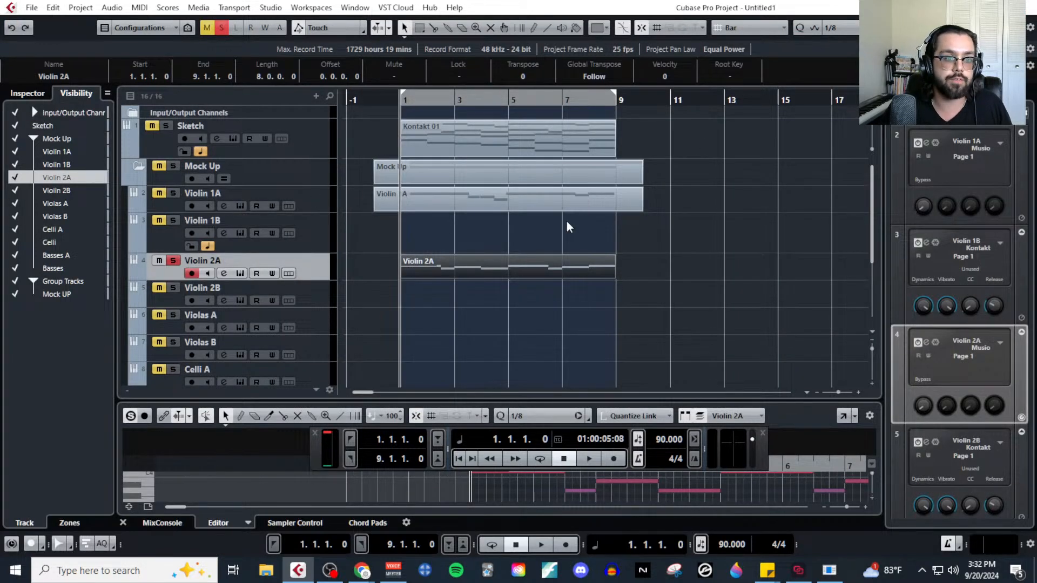
left_click(532, 139)
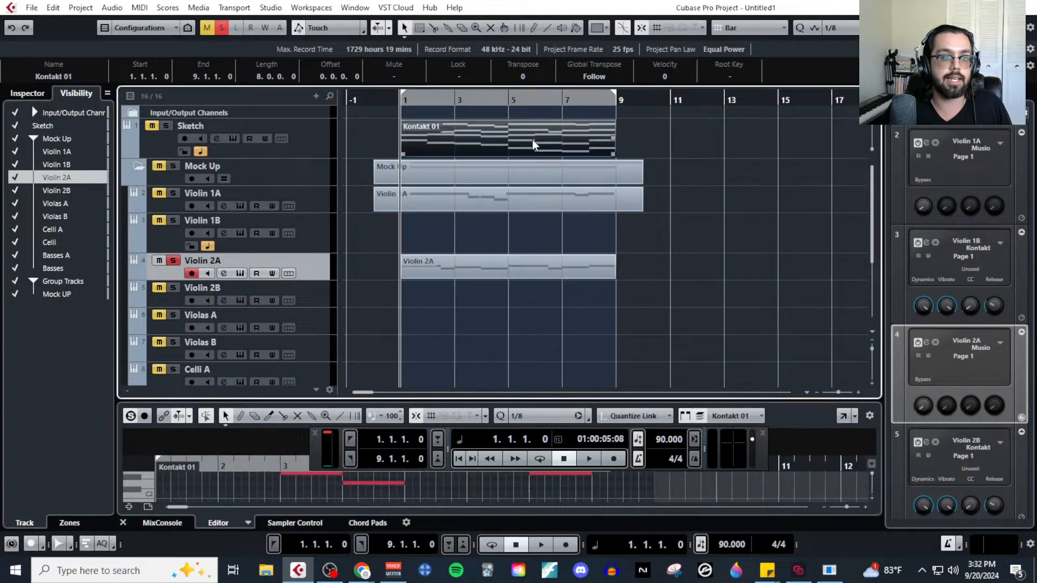
left_click(173, 167)
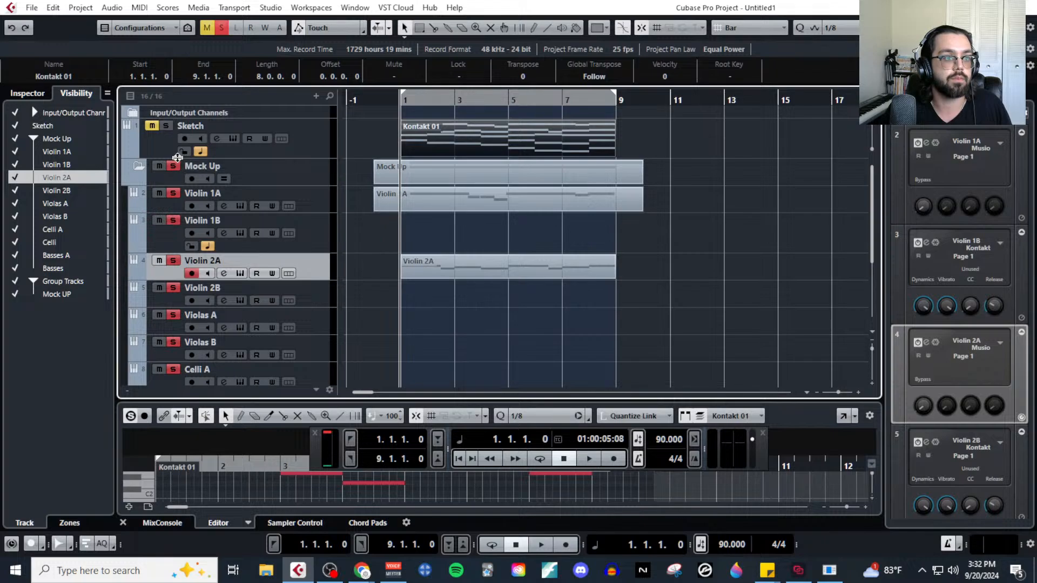
left_click(326, 349)
left_click(327, 321)
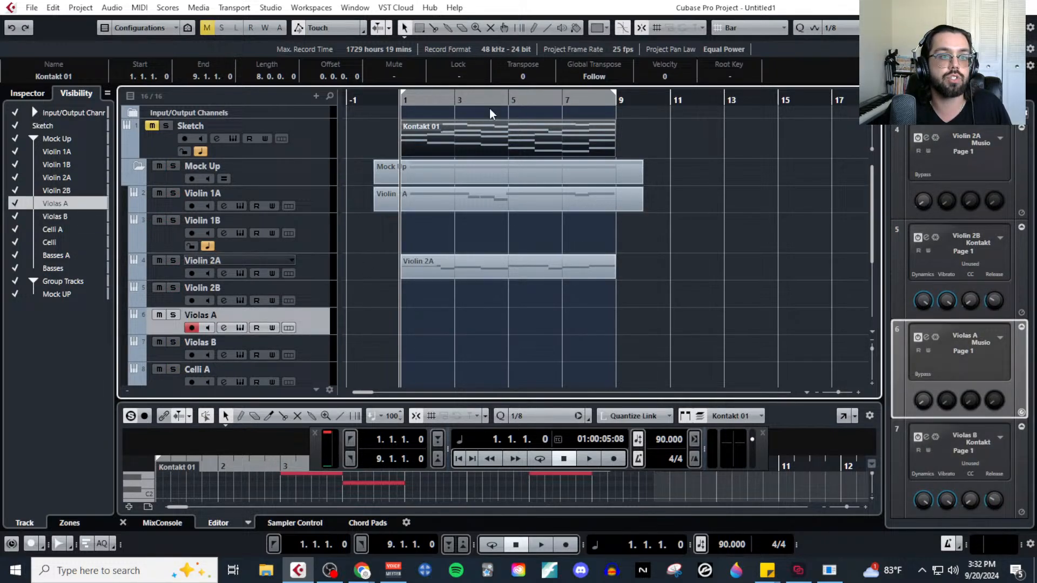
Open the Kontakt 01 sketch part in the Key Editor and colour its notes by Voice.
left_click(139, 8)
left_click(156, 20)
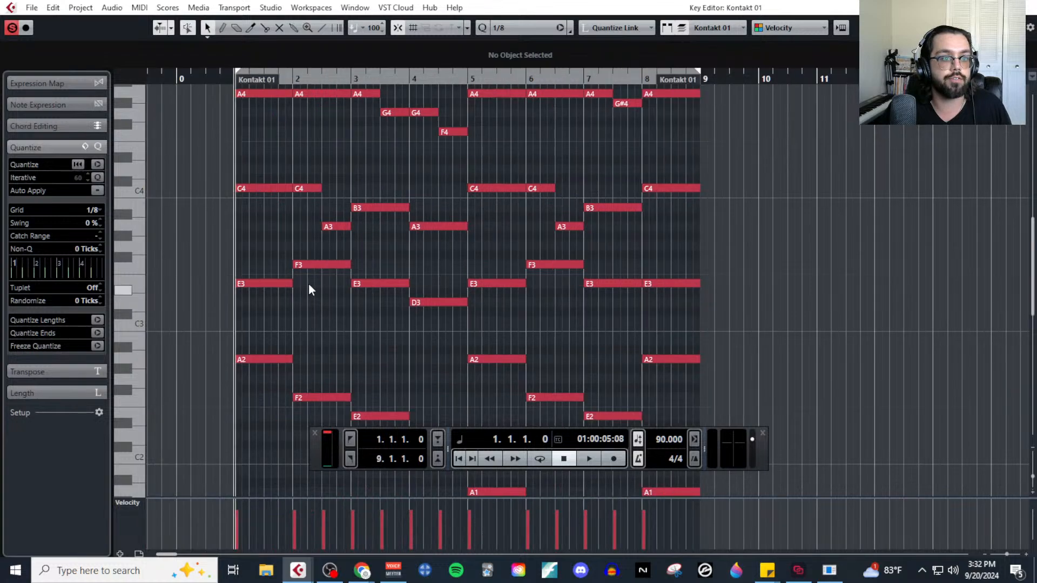
left_click(788, 28)
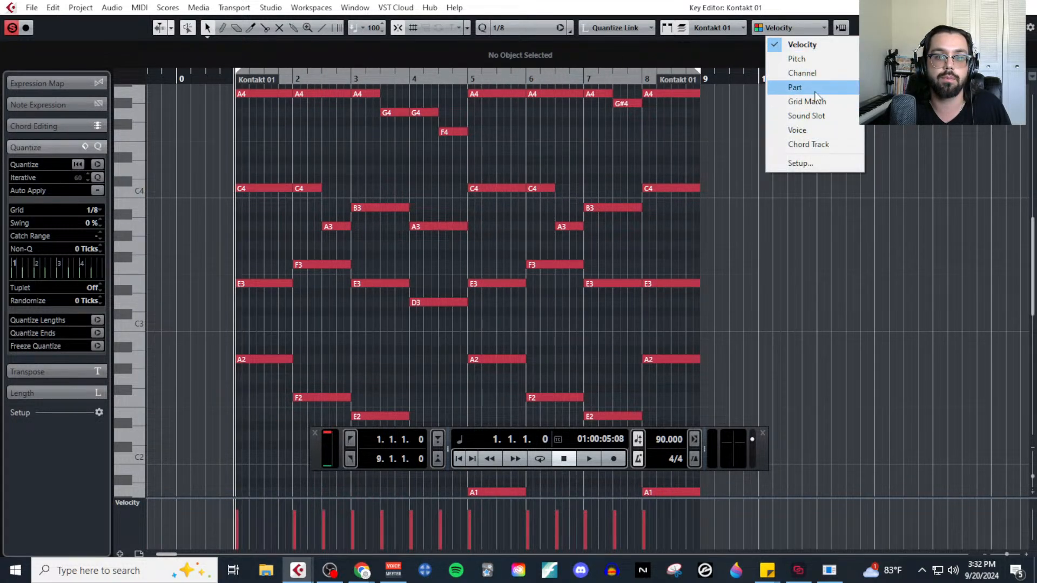
left_click(820, 130)
Reopen the Kontakt 01 sketch in the Key Editor and record its green E3–F3–E3–D3 voice onto Violas A from bar 0 through bar 8.
left_click(1025, 7)
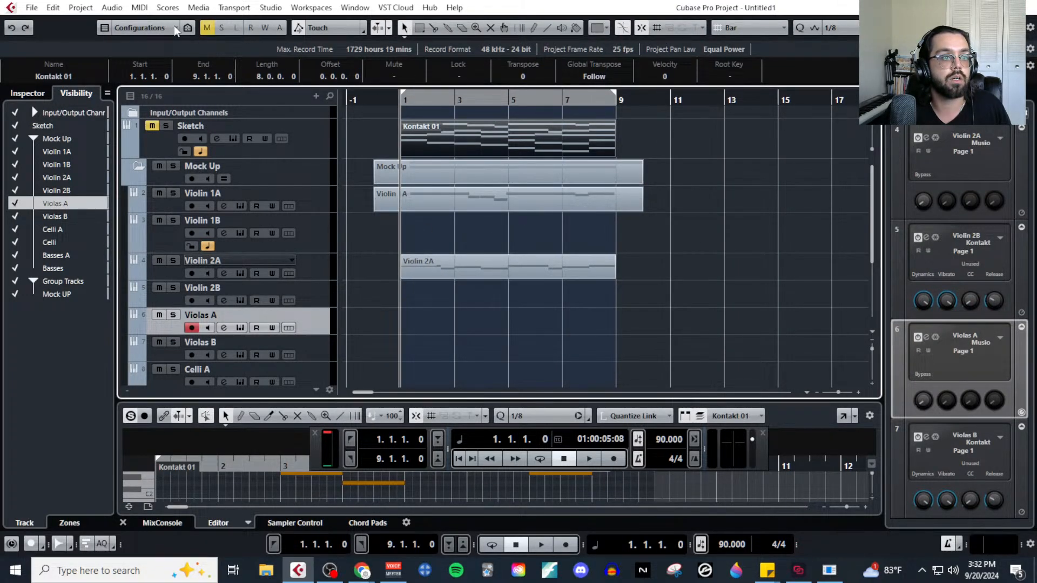
left_click(139, 8)
left_click(158, 21)
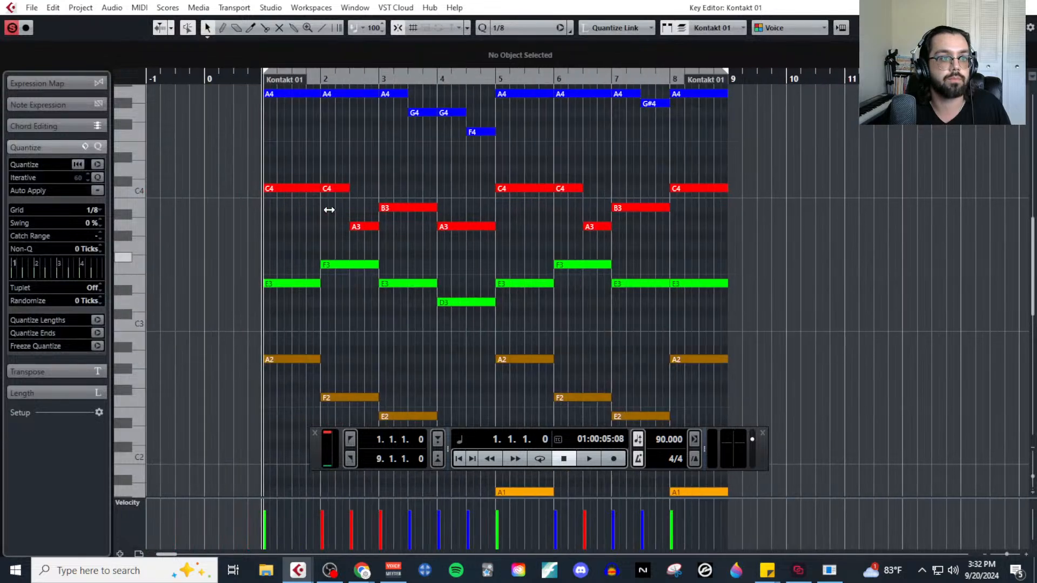
left_click(211, 83)
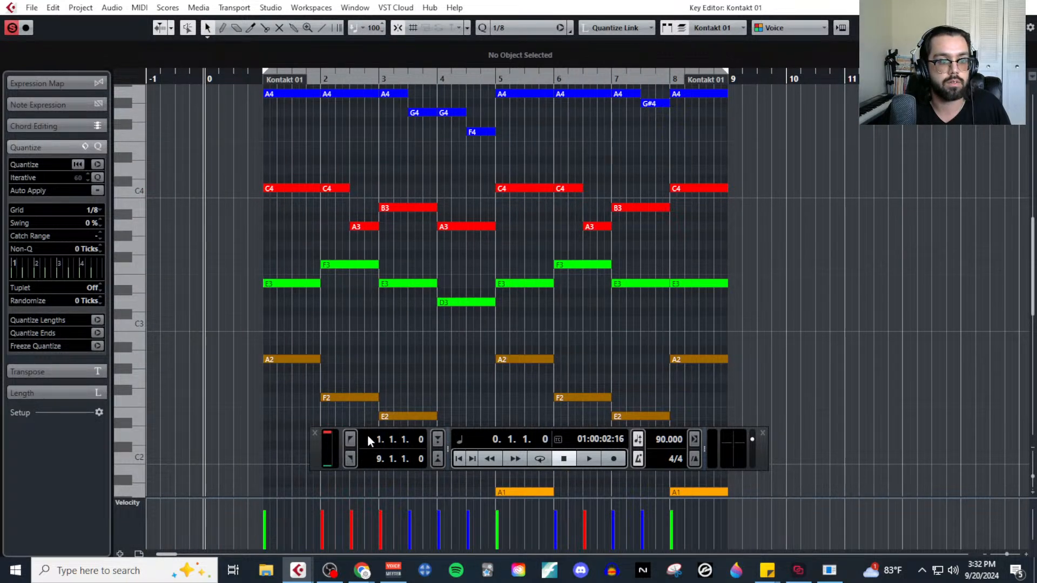
left_click_drag(319, 452, 301, 490)
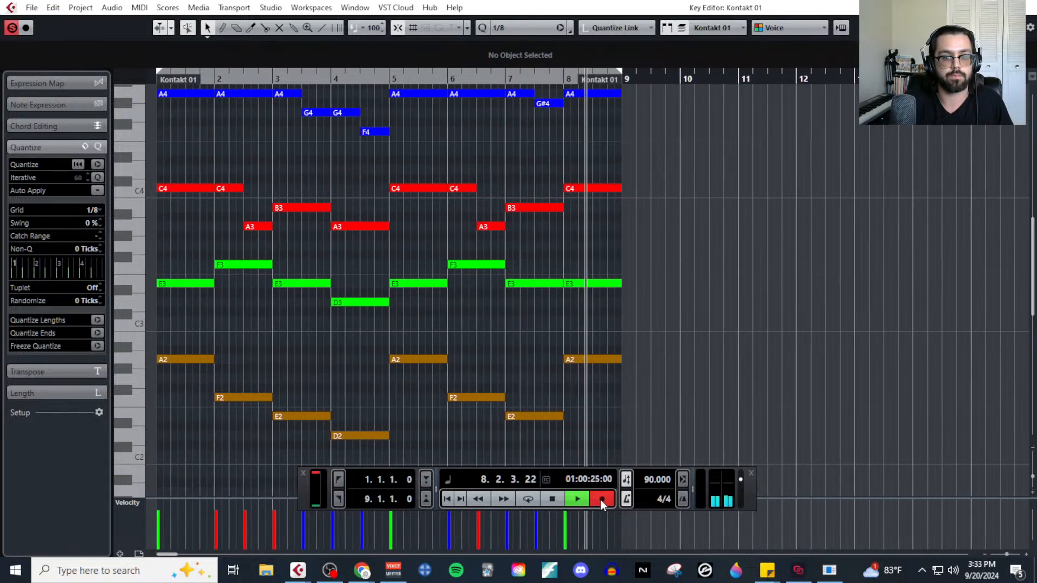
key("space")
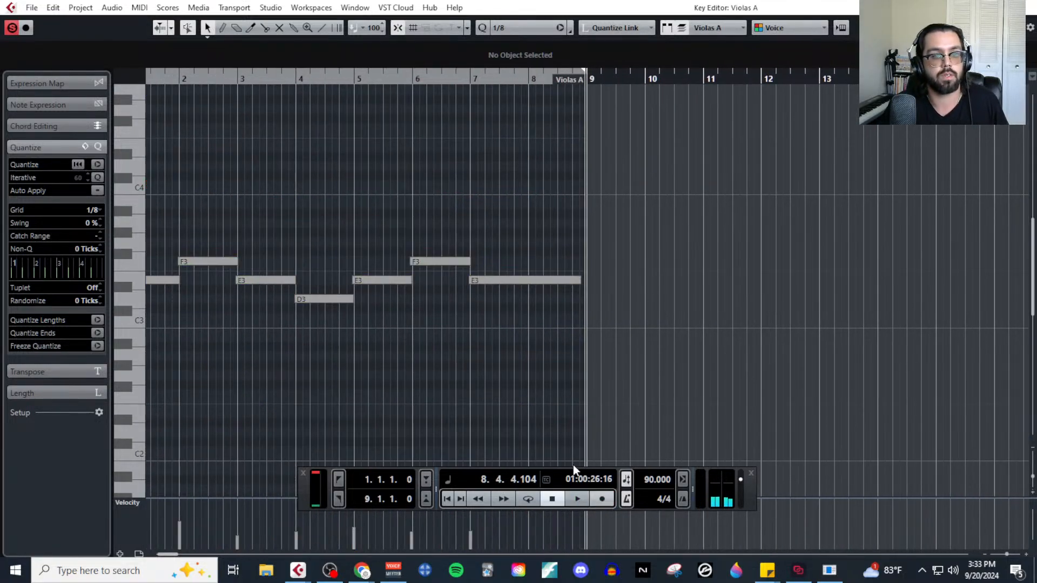
scroll(488, 316, "left", 3)
left_click(1031, 7)
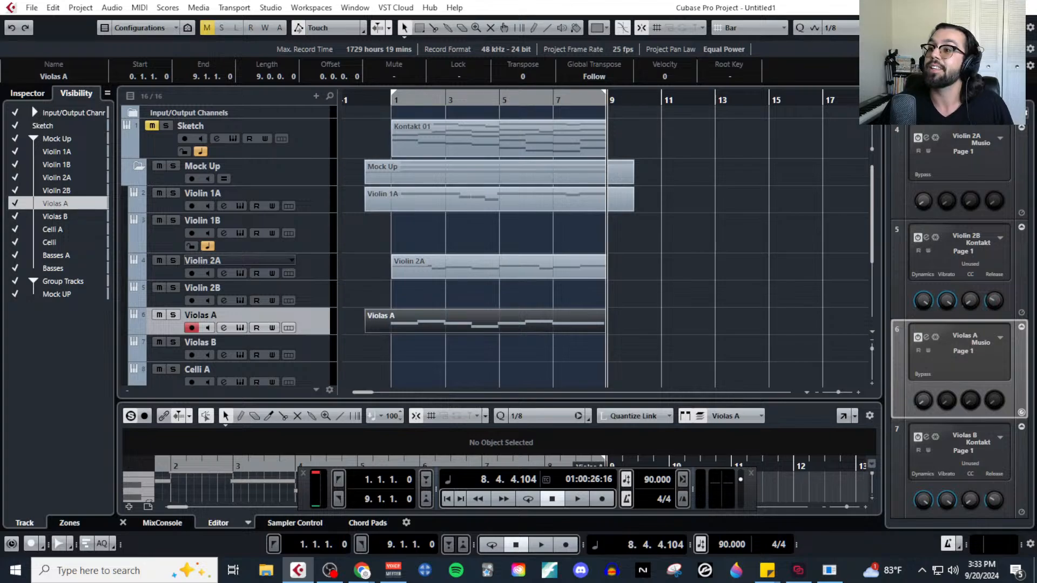
Review the MIDI MockUp Stream outline in Google Docs, highlighting the first three items, the recording methods and the remaining topics, and move the window away.
left_click_drag(1036, 62, 533, 64)
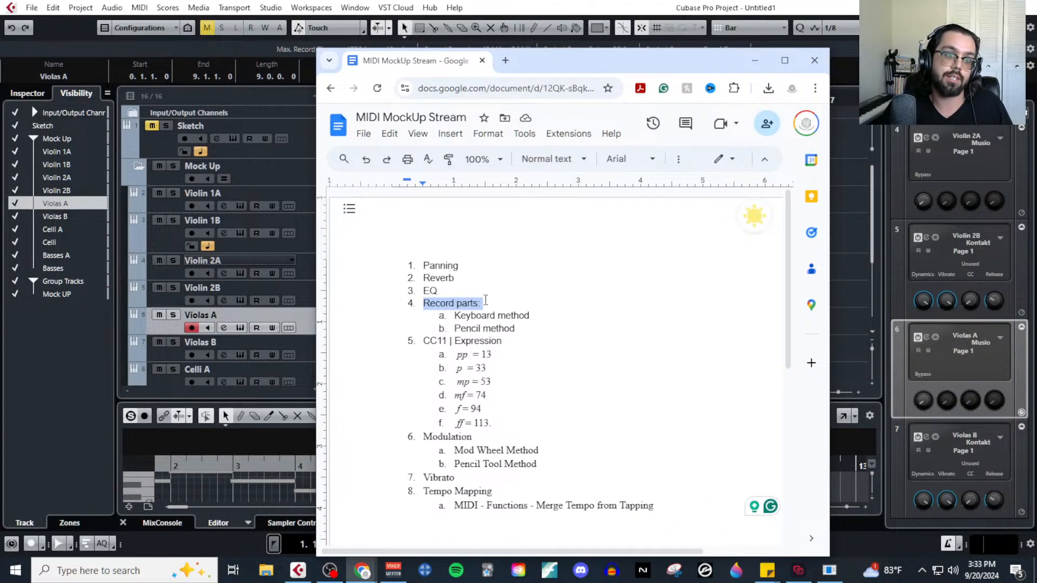
left_click(456, 291)
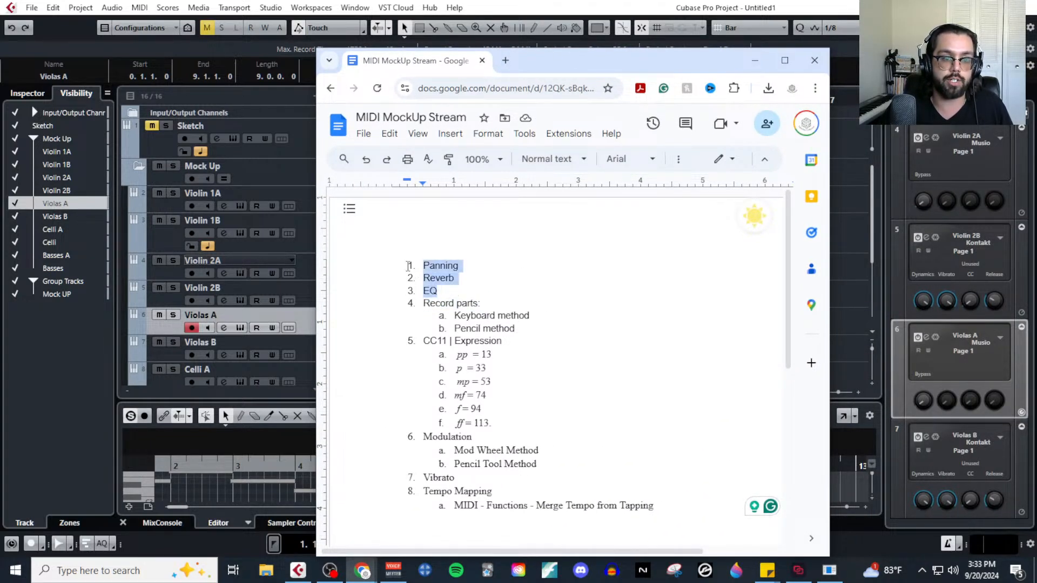
mouse_move(423, 303)
left_mouse_down()
mouse_move(539, 337)
mouse_move(539, 328)
left_mouse_up()
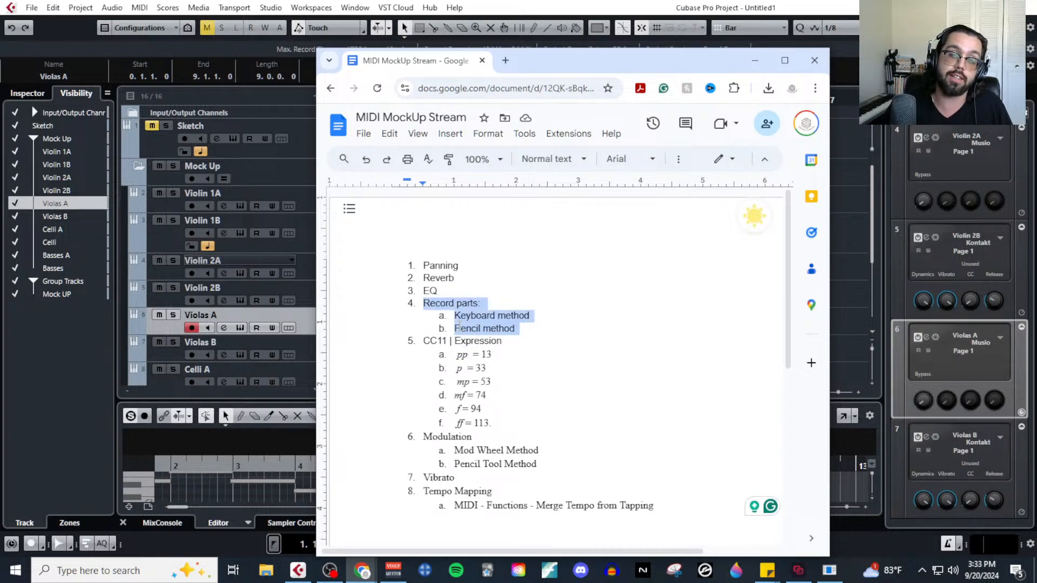
left_click_drag(428, 345, 676, 517)
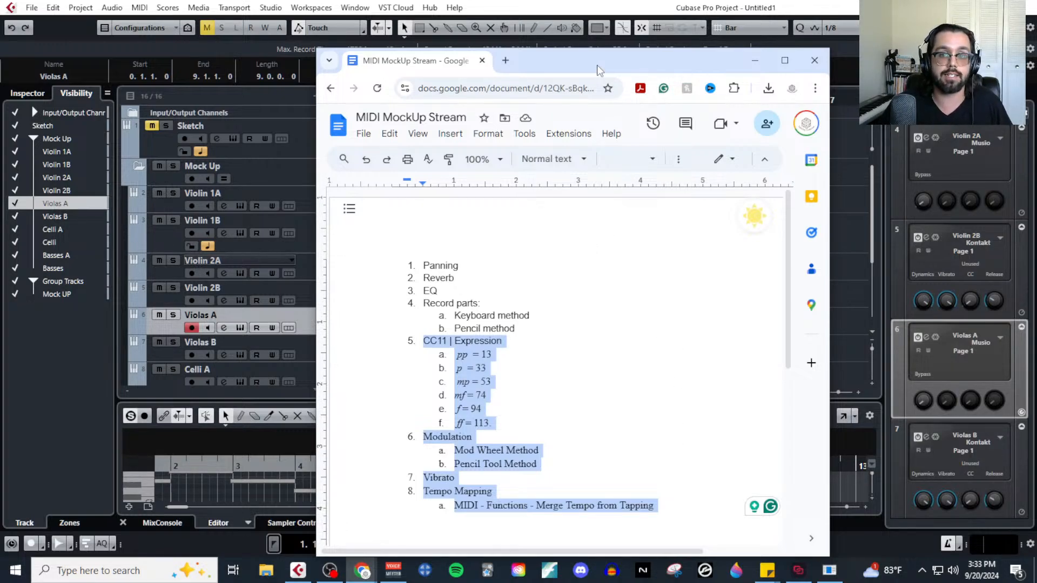
left_click_drag(597, 65, 1036, 116)
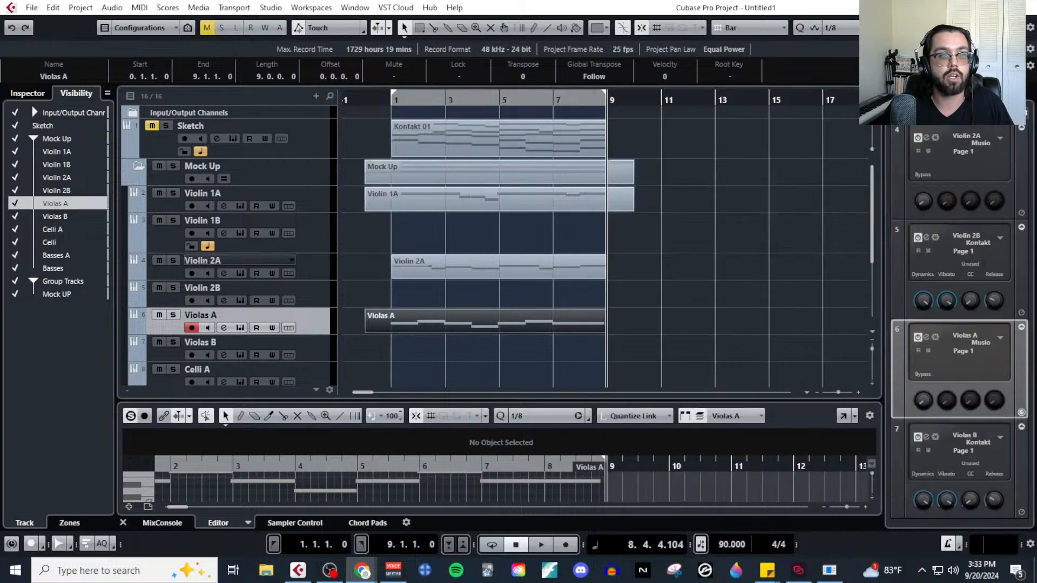
Bring back the transport panel in Cubase and select the Celli A track for recording.
scroll(486, 308, "down", 2)
key("F2")
left_click(486, 308)
scroll(486, 308, "up", 2)
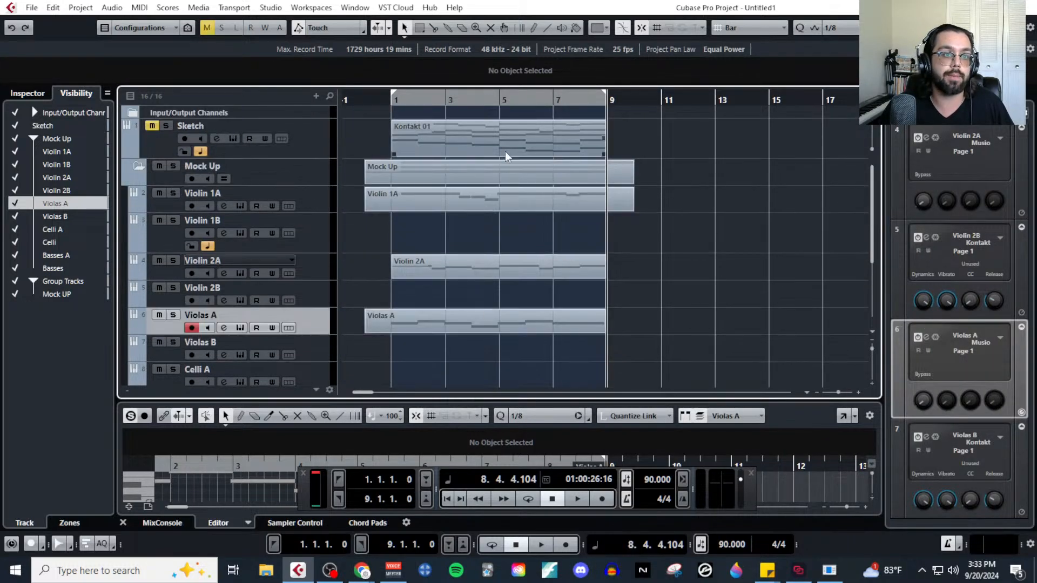
scroll(335, 324, "down", 2)
left_click(321, 325)
scroll(470, 348, "up", 2)
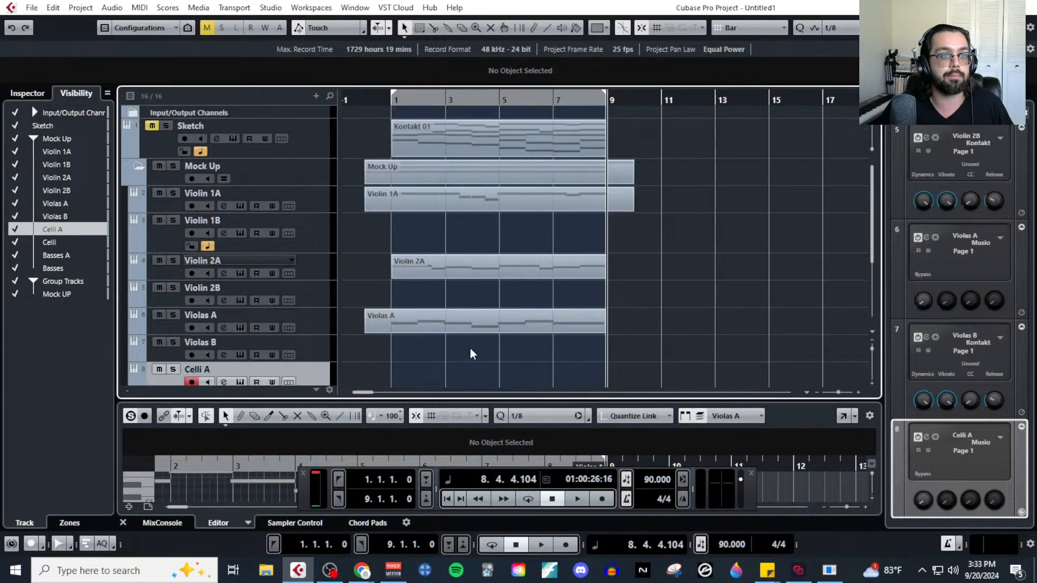
Open the Kontakt 01 sketch part in the Key Editor as a guide for the Celli A recording.
left_click(515, 141)
left_click(139, 8)
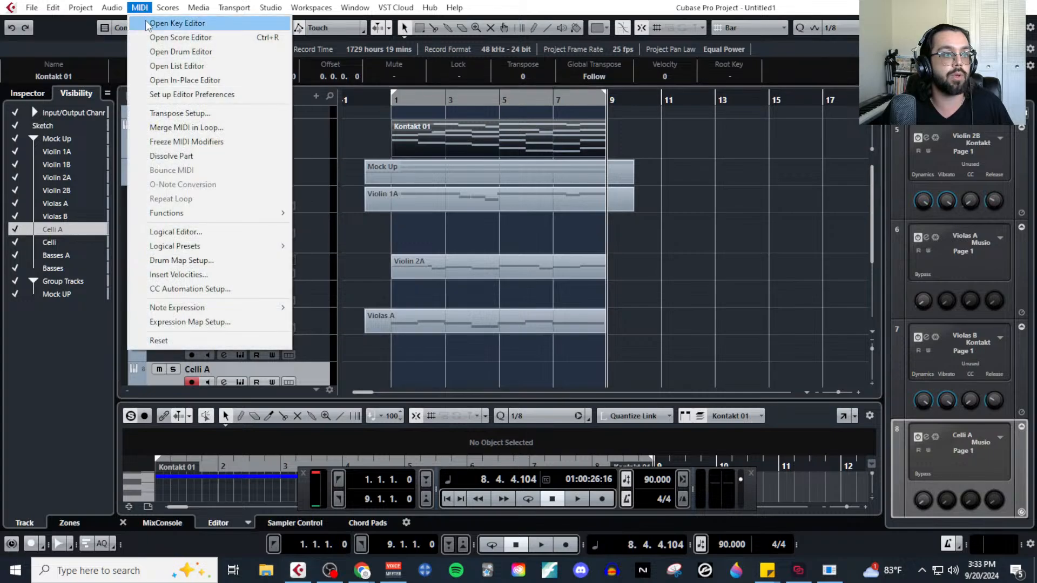
left_click(162, 23)
scroll(336, 175, "down", 5)
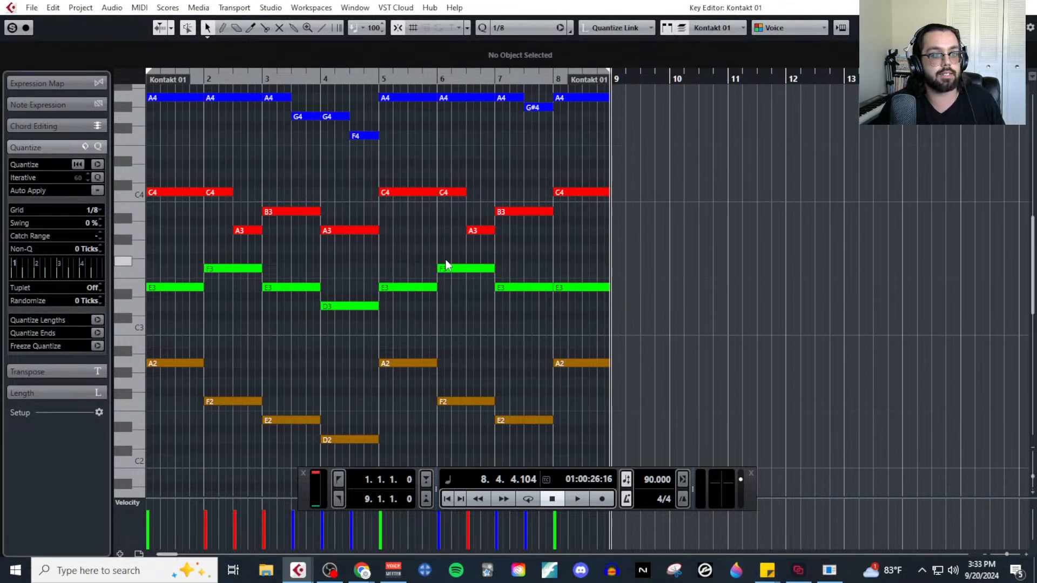
Record the sketch's brown A2–F2–E2–D2 voice onto Celli A from bar 0 through bar 8, and close the Key Editor.
scroll(467, 265, "down", 3)
scroll(655, 250, "left", 3)
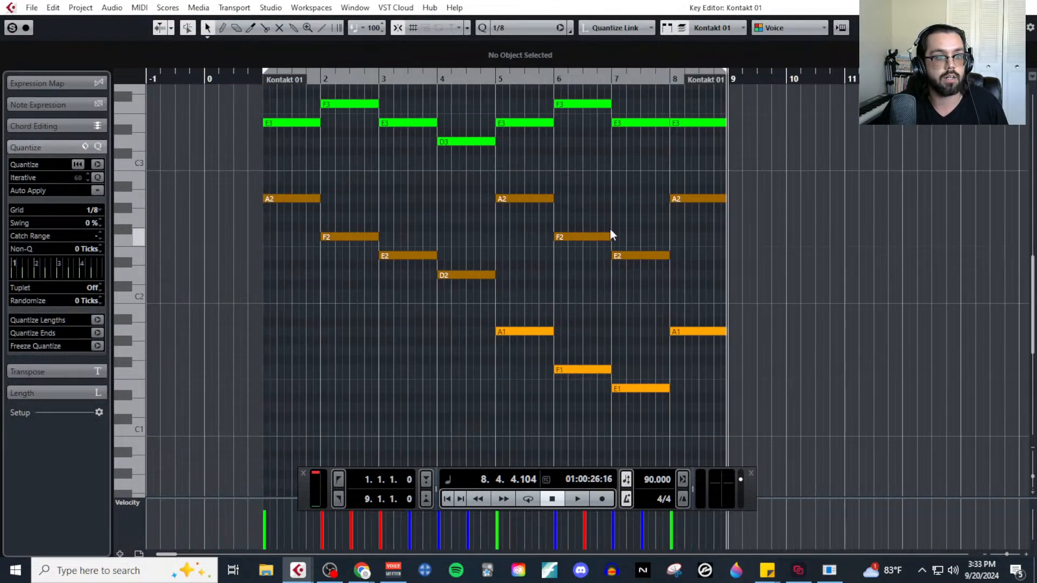
left_click(217, 82)
left_click(601, 500)
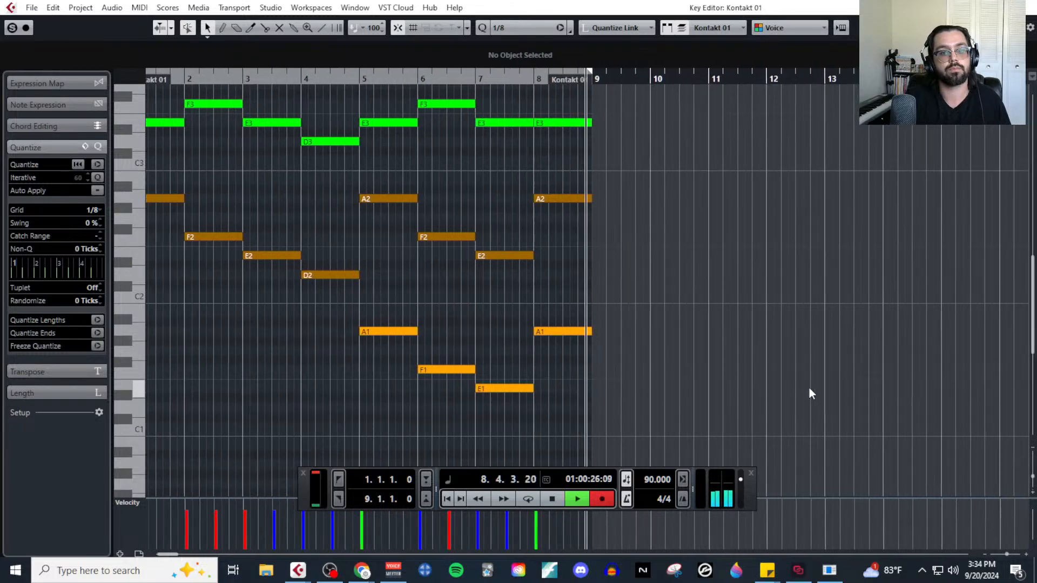
key("space")
scroll(699, 304, "left", 3)
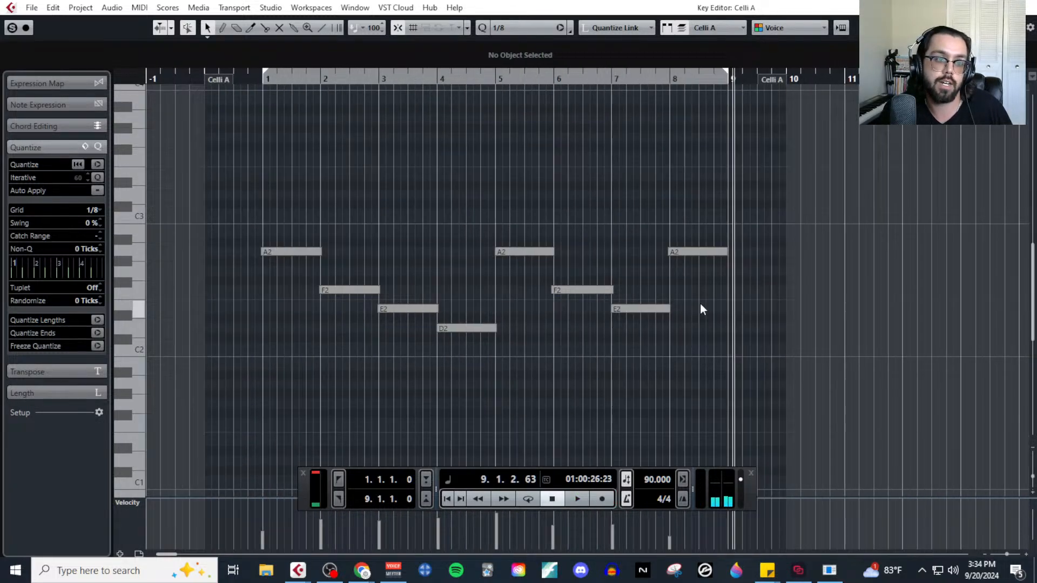
left_click(1031, 7)
Select the Basses A track for recording and open the Kontakt 01 sketch part in the Key Editor as a guide.
scroll(224, 312, "down", 5)
left_click(324, 284)
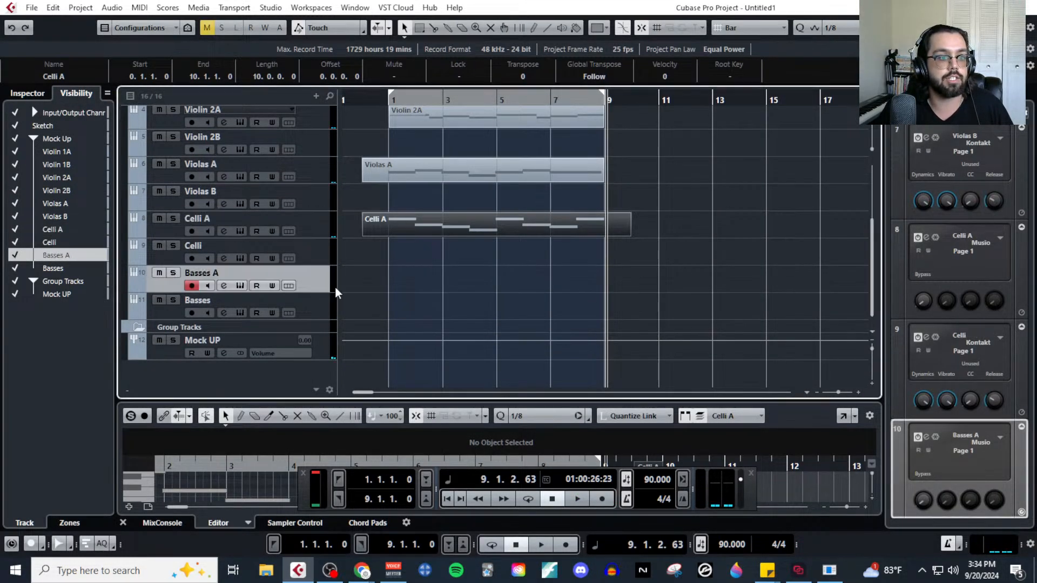
scroll(542, 274, "up", 5)
left_click(546, 141)
left_click(140, 7)
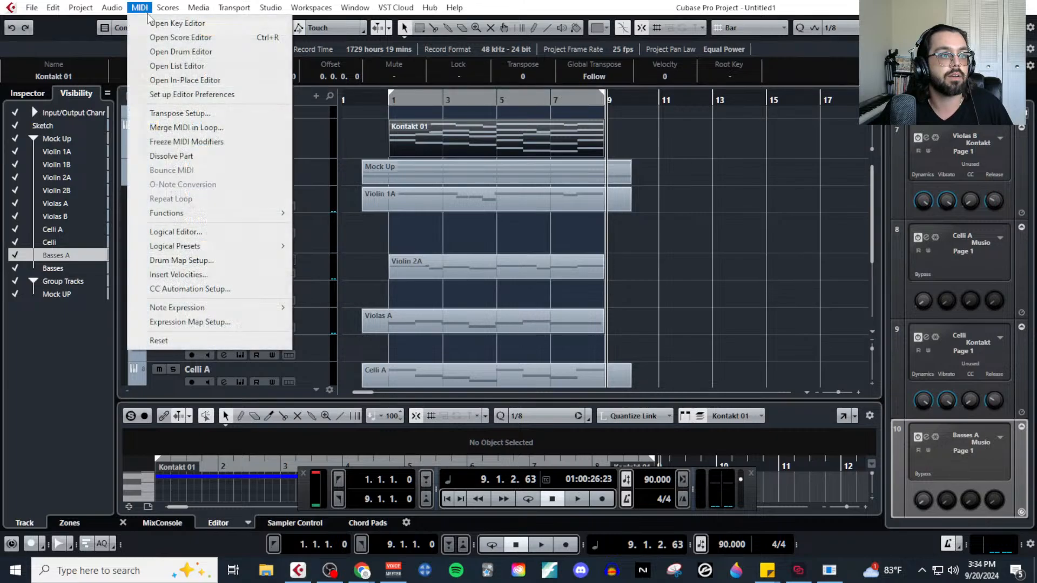
left_click(162, 21)
Record the sketch's orange A1–F1–E1–A1 voice onto Basses A from bar 4 through bar 8, and close the Key Editor.
scroll(574, 252, "left", 1)
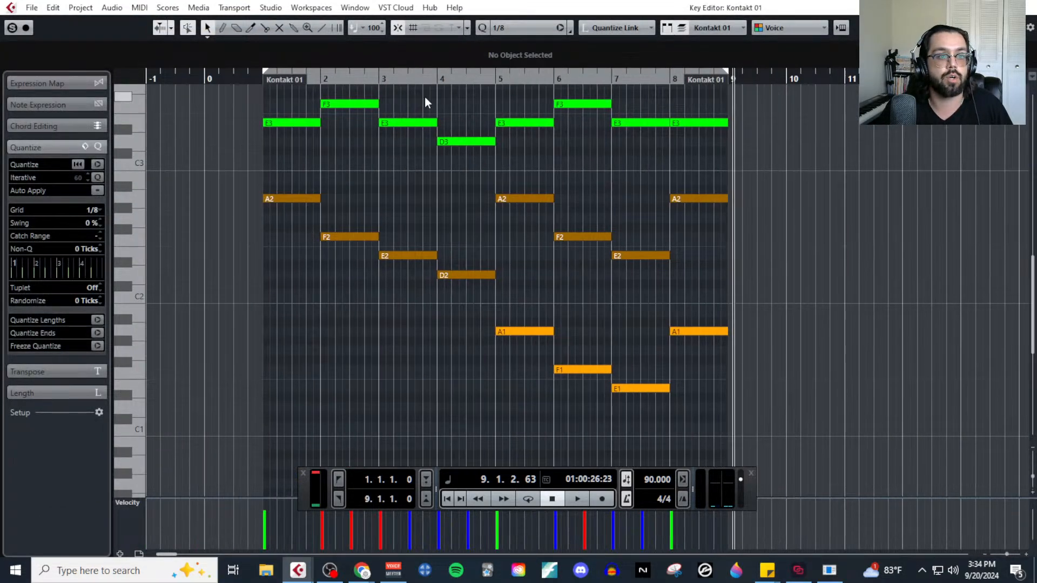
left_click(441, 78)
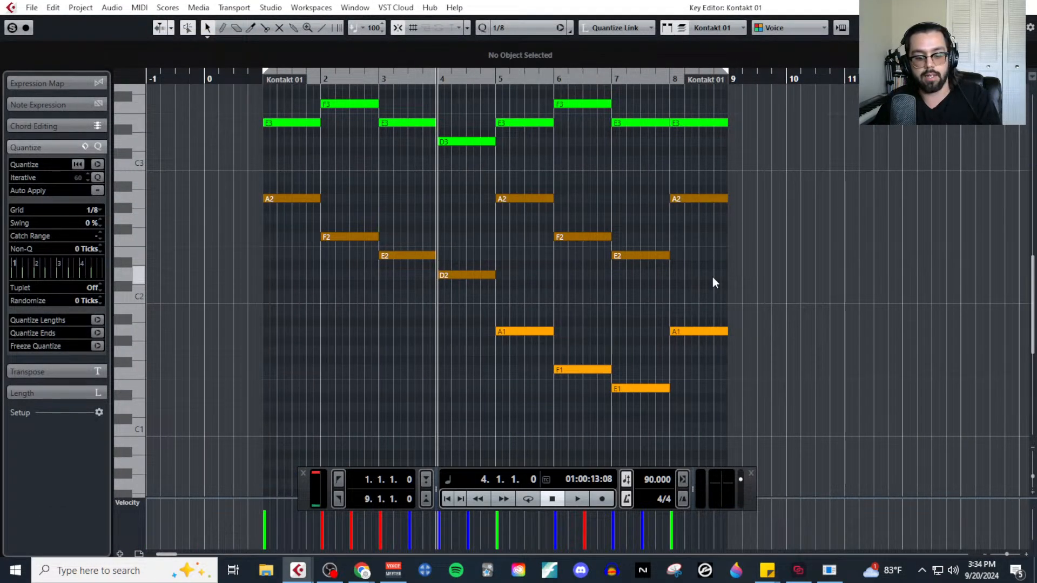
left_click(600, 502)
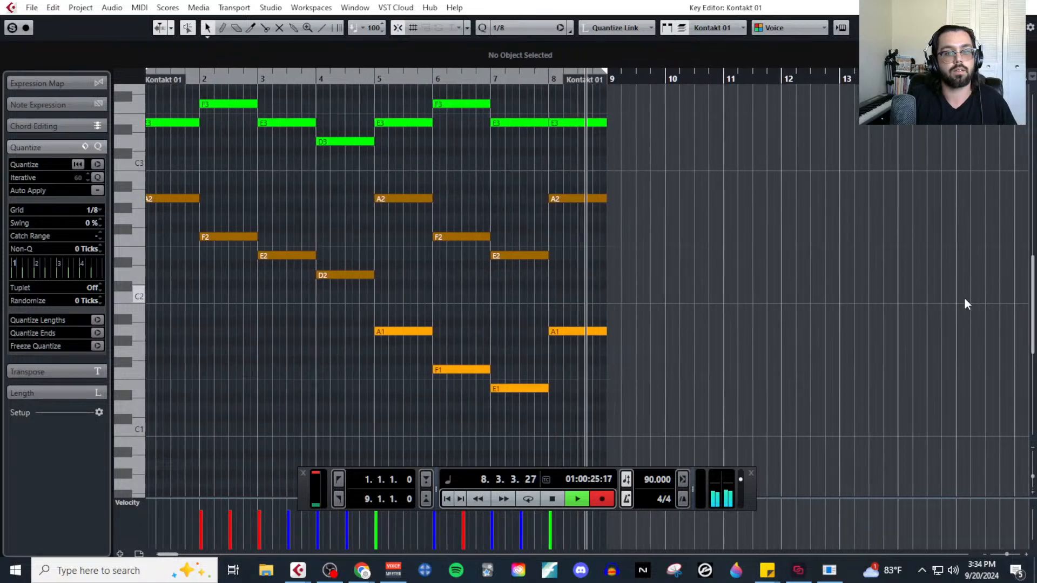
key("space")
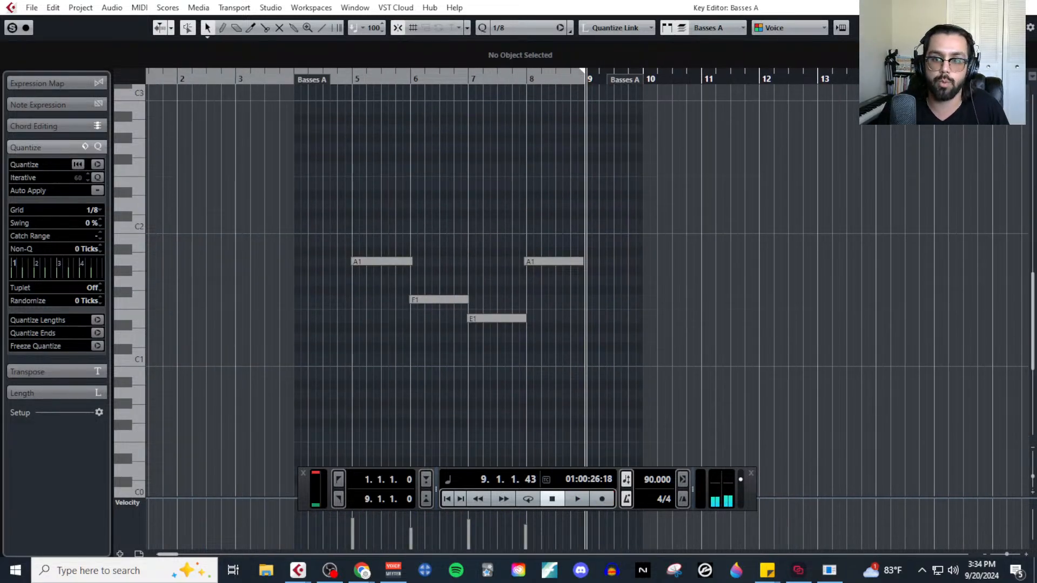
left_click(1029, 7)
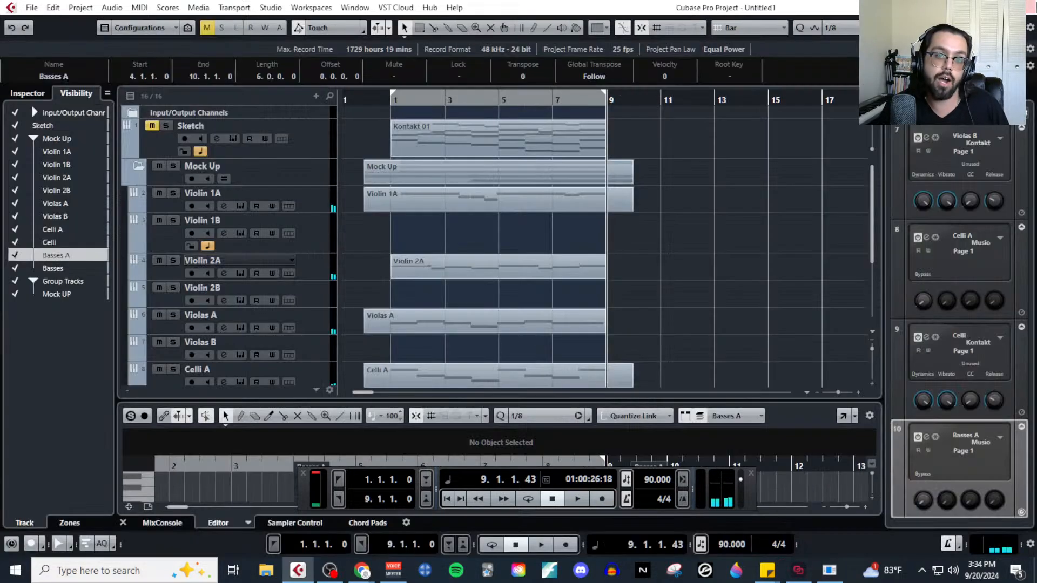
Copy the Violin 1A part onto the Violin 1B track at the same start position.
left_click(857, 263)
left_click(307, 238)
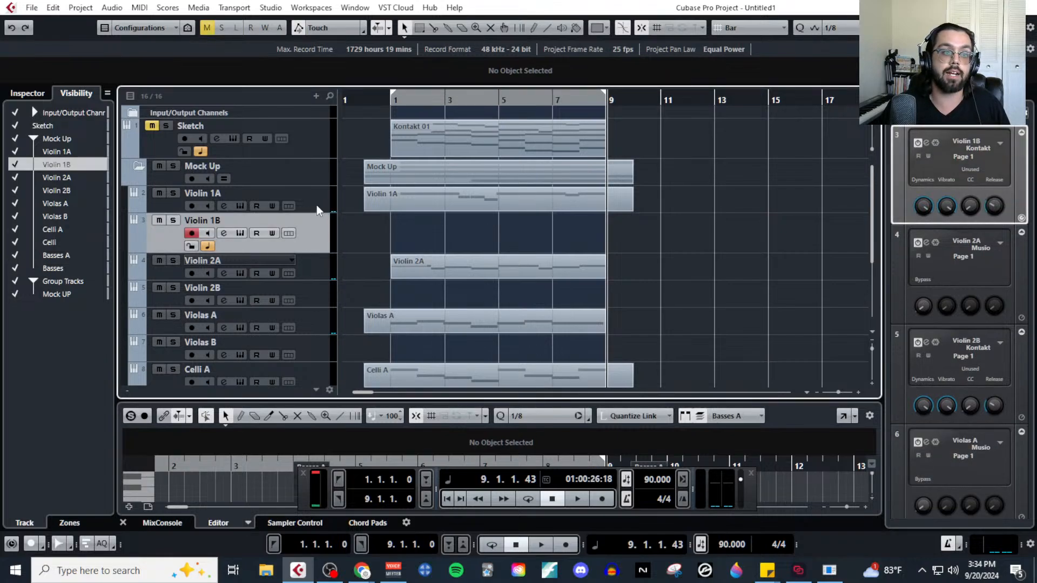
left_click(316, 201)
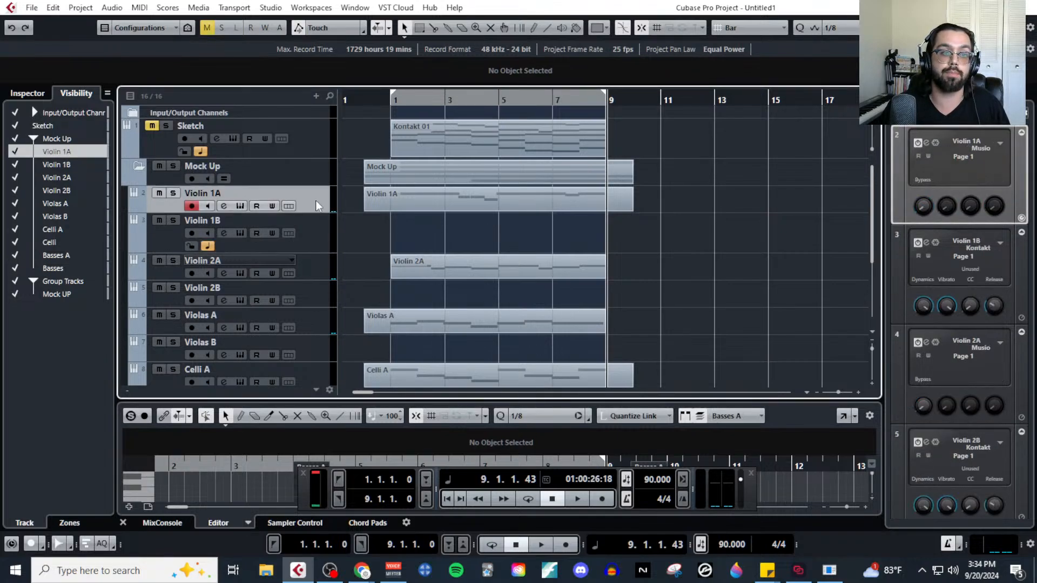
left_click(421, 203)
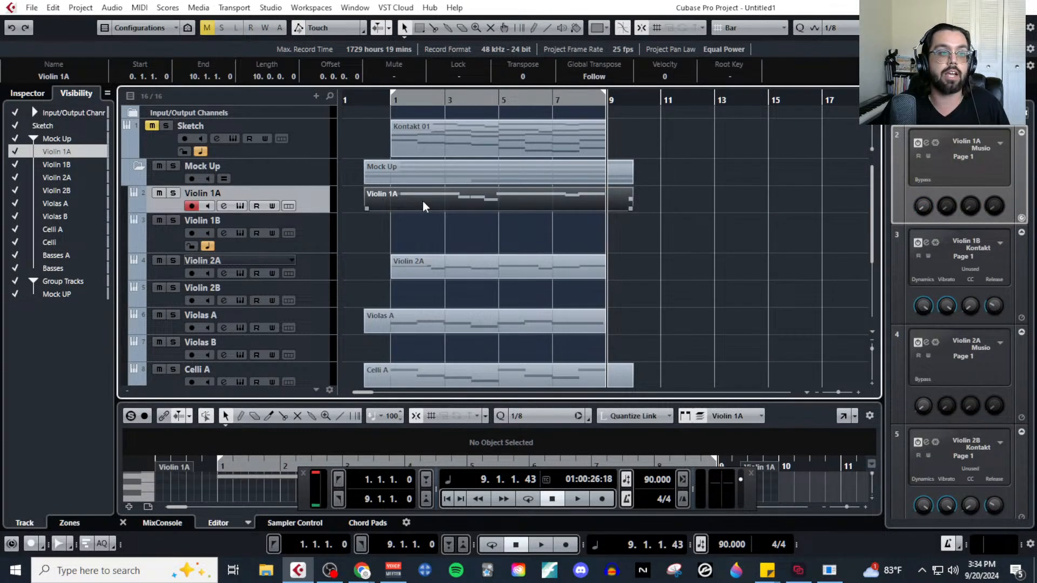
left_click_drag(423, 200, 425, 219)
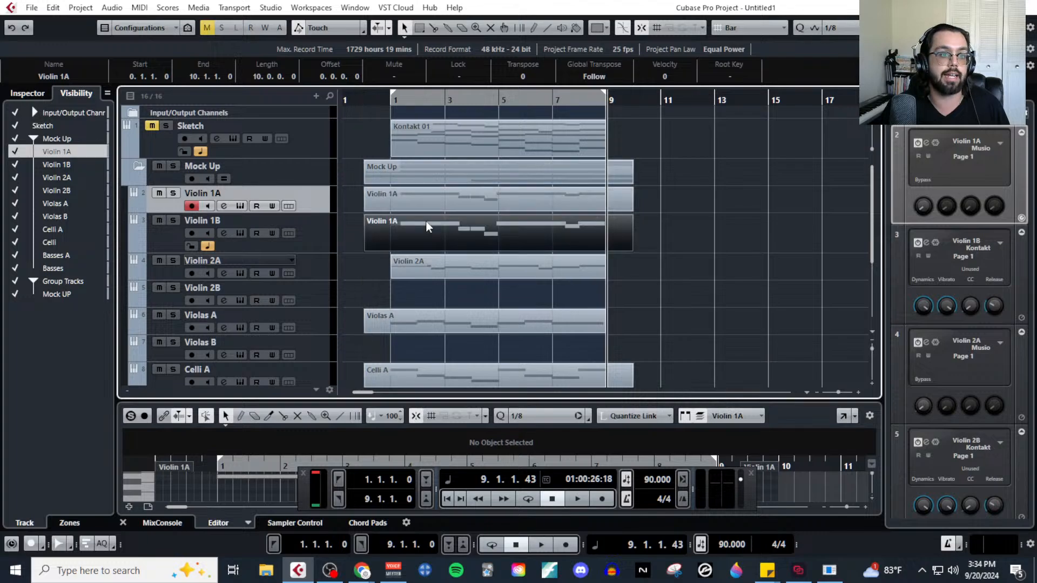
Copy the Violin 2A part onto Violin 2B and the Violas A part onto Violas B, ending with both viola tracks selected.
left_click(439, 274)
left_click_drag(440, 280, 467, 294)
scroll(440, 294, "down", 2)
left_click(466, 276)
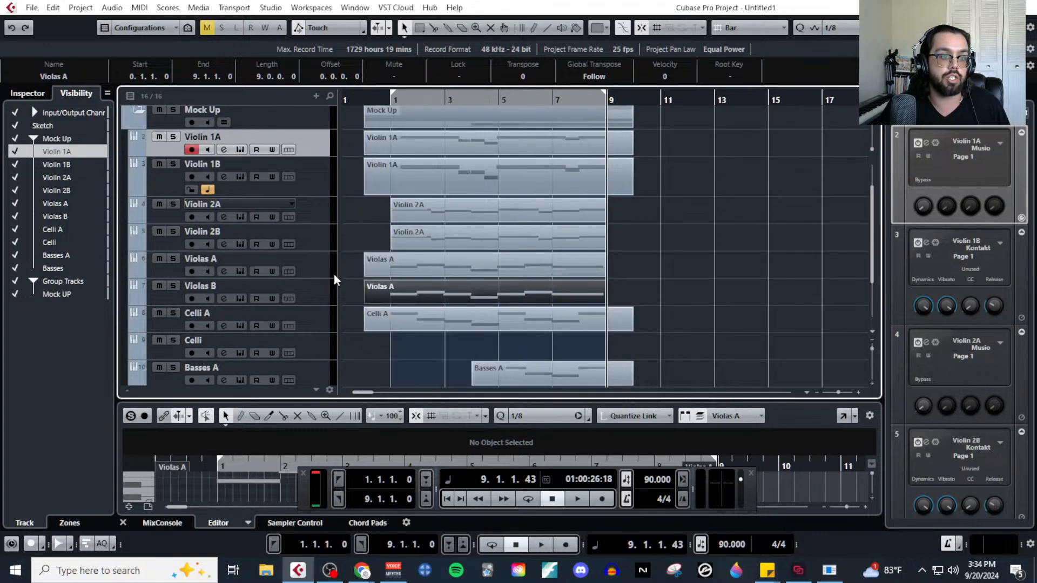
left_click(328, 273)
left_click(319, 294, "shift")
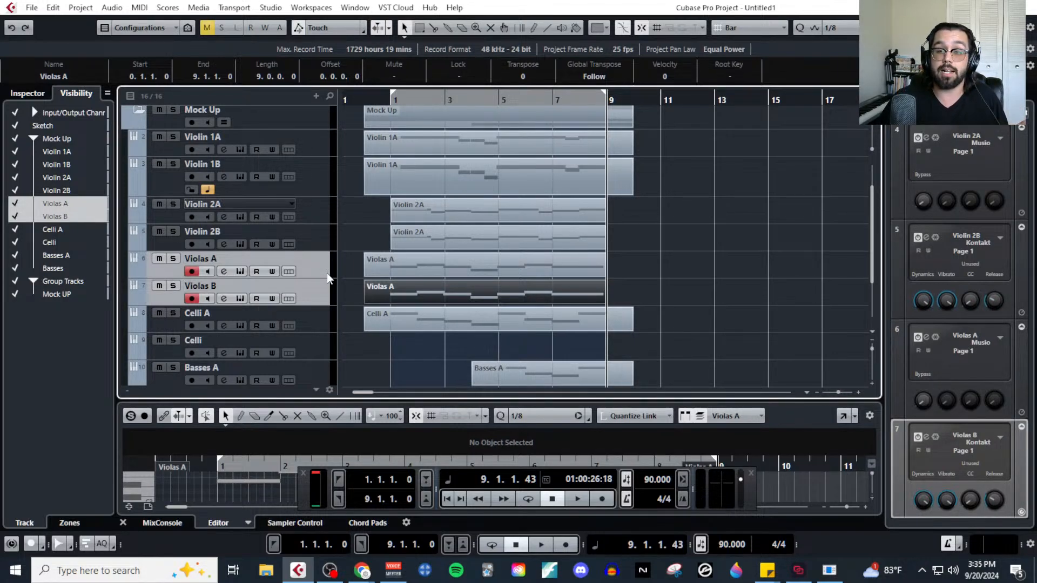
Copy the Celli A part onto the Celli track and the Basses A part onto the Basses track.
scroll(732, 252, "down", 2)
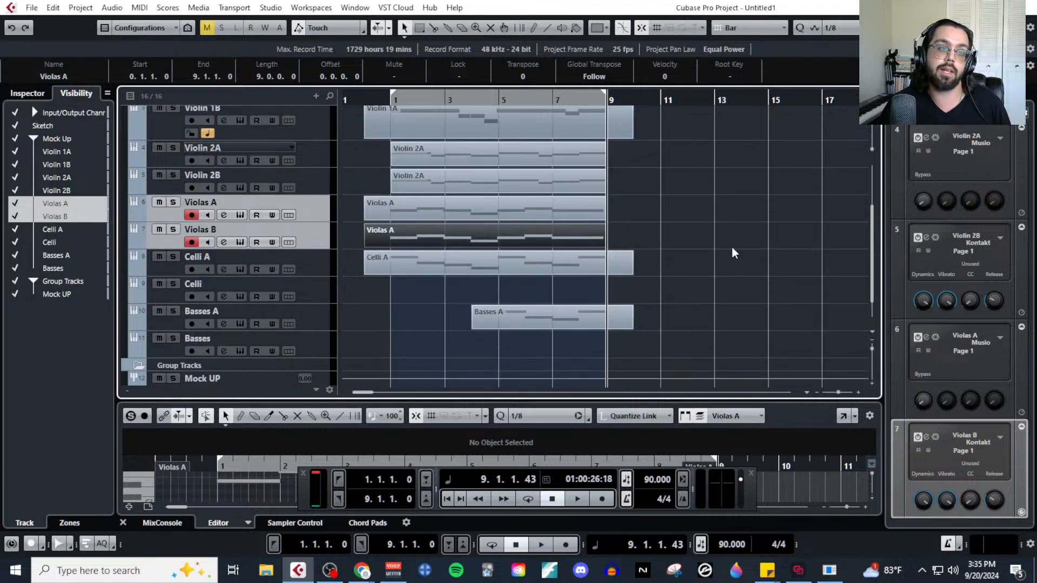
left_click(516, 270)
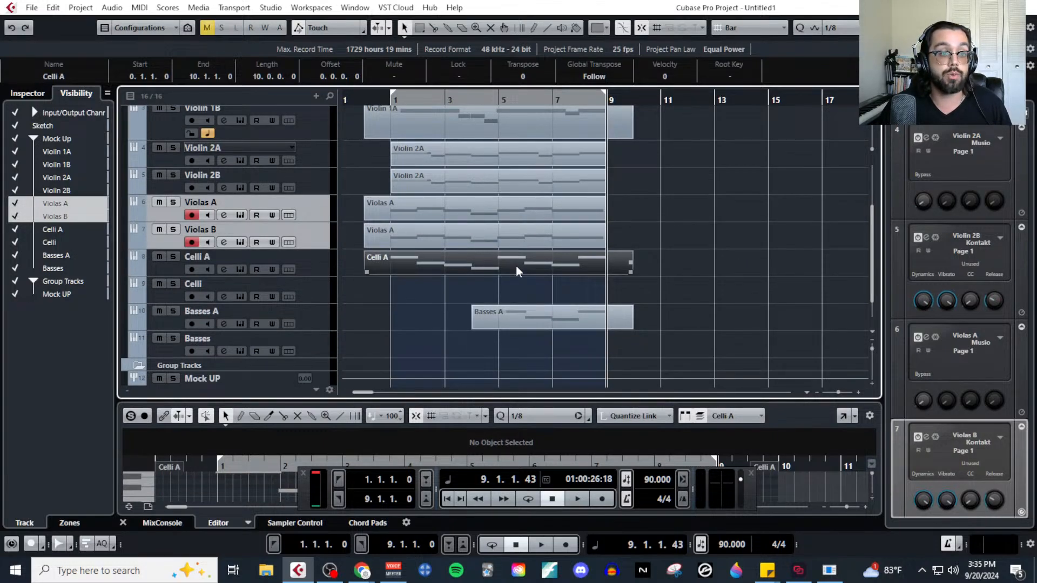
left_click_drag(516, 266, 516, 292)
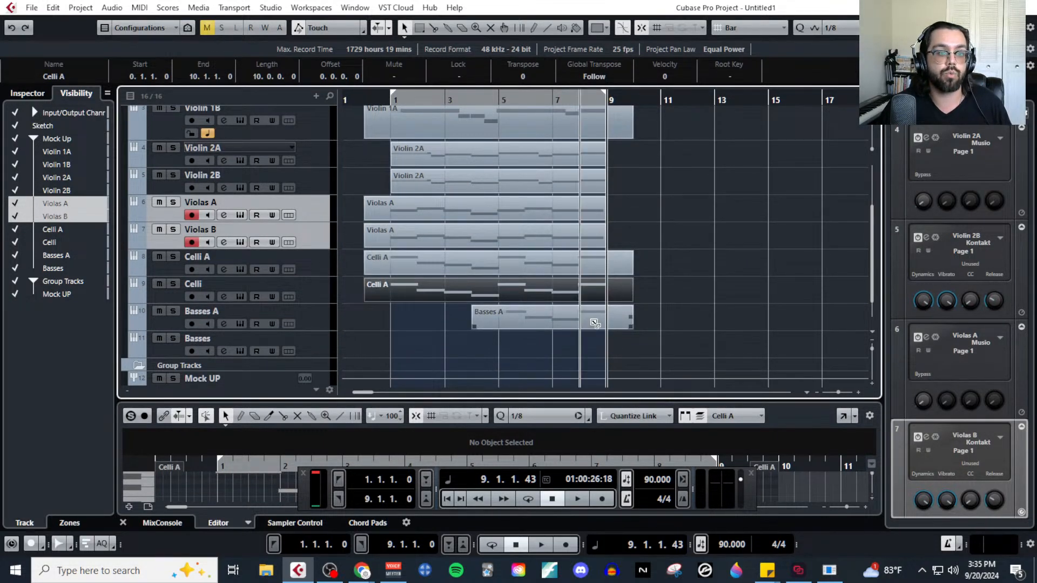
left_click_drag(595, 323, 601, 349)
left_click(715, 310)
Play the doubled string mock-up from bar 1 into bar 4 to hear all sections together.
scroll(444, 282, "up", 4)
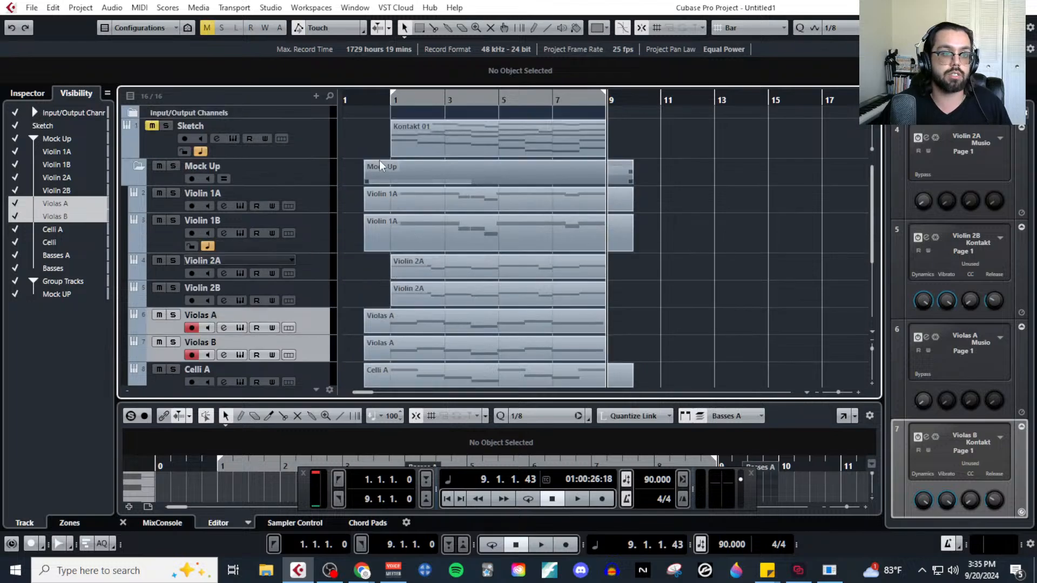
left_click(390, 100)
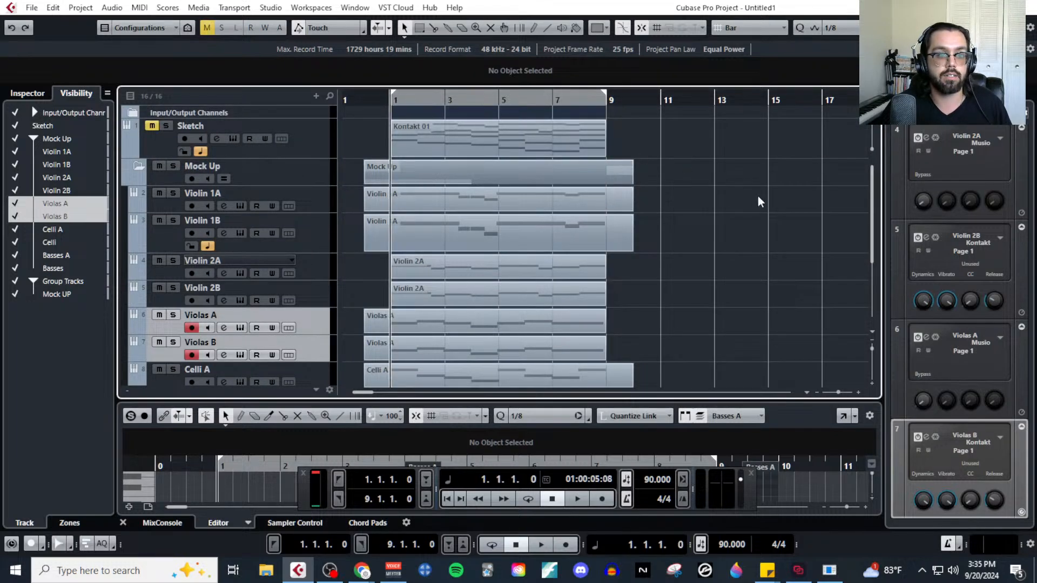
scroll(740, 256, "down", 2)
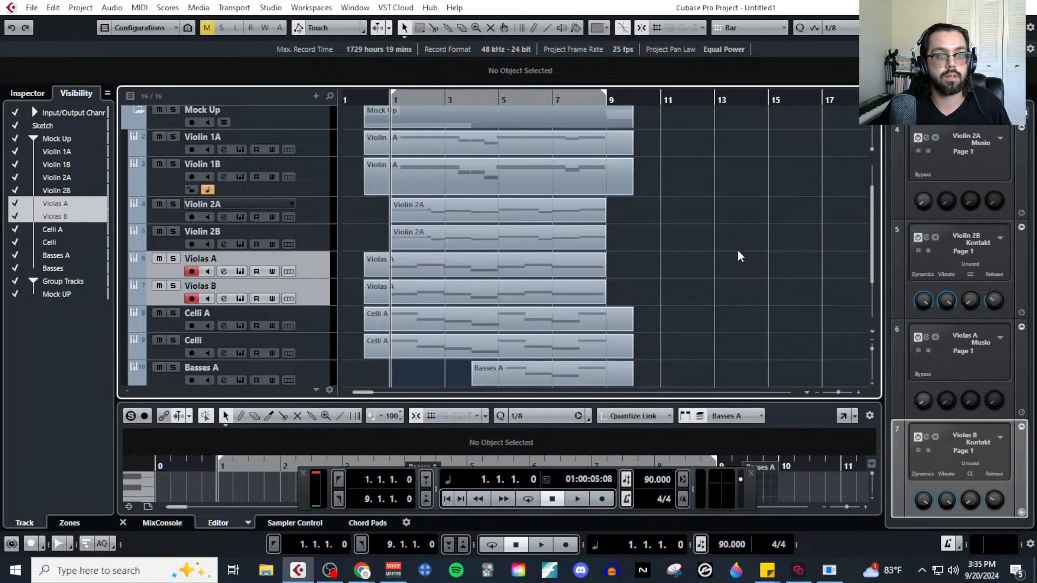
key("space")
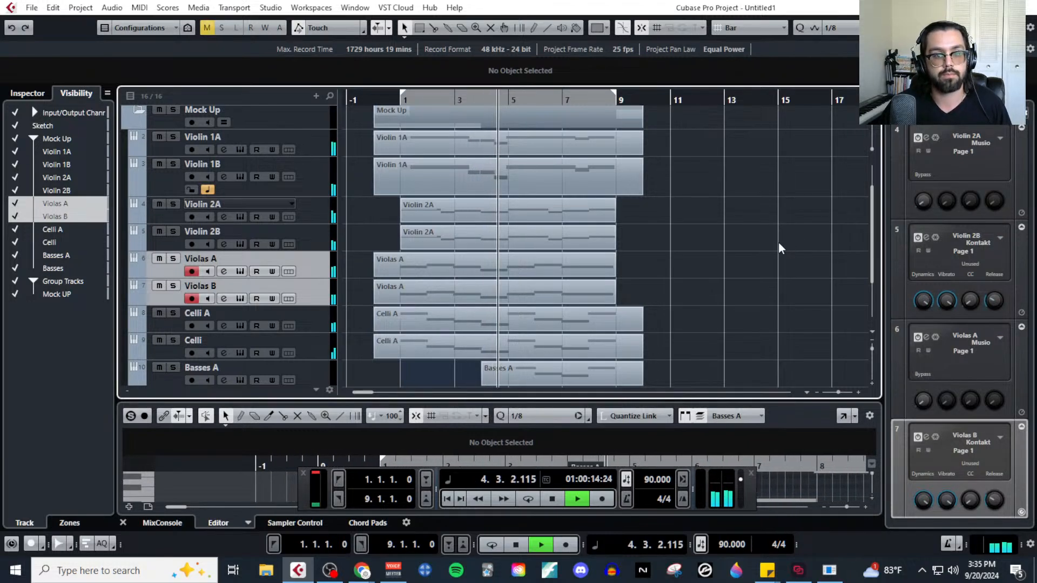
key("space")
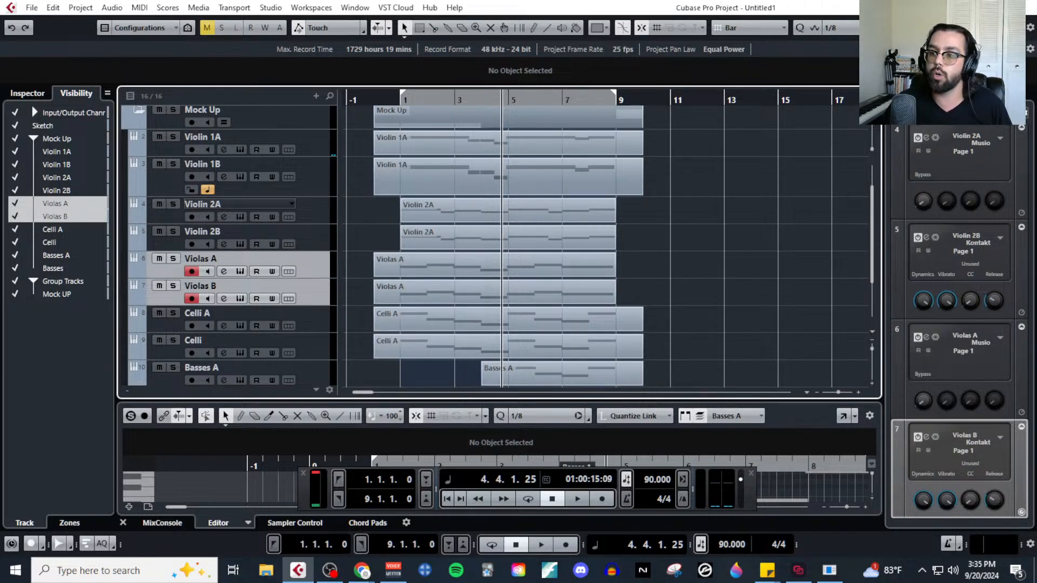
Bring up the MIDI MockUp Stream outline in Google Docs, review the CC11 | Expression item and its dynamic values, and minimize the window.
left_click_drag(1036, 102, 498, 57)
left_click(381, 337)
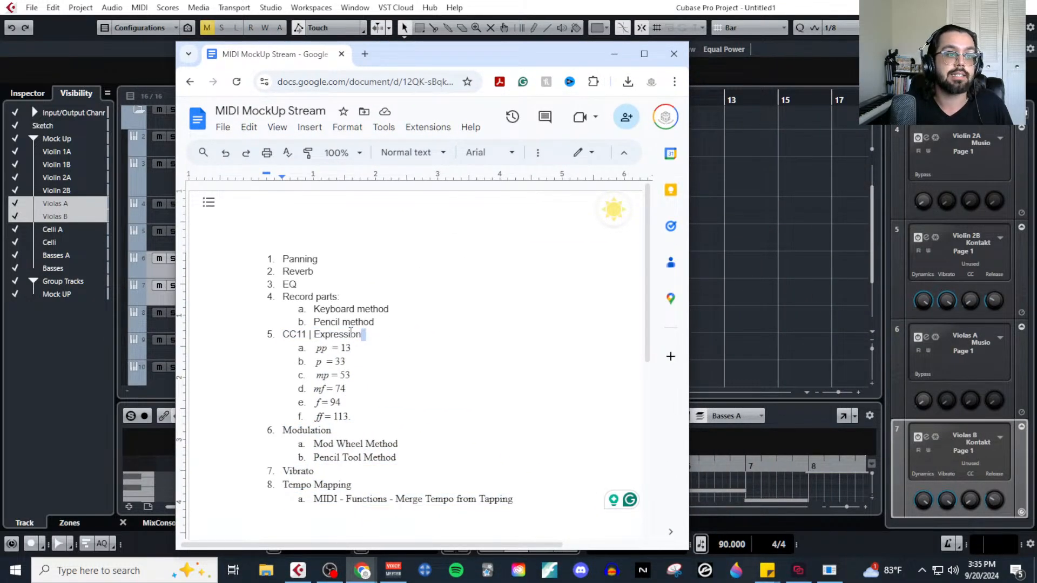
left_click_drag(351, 332, 277, 334)
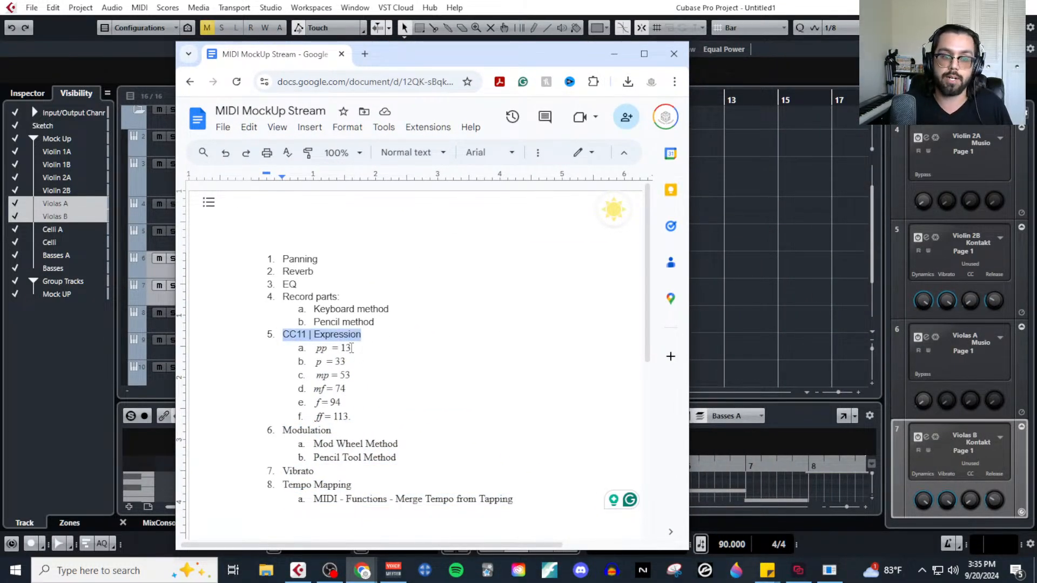
left_click(316, 362)
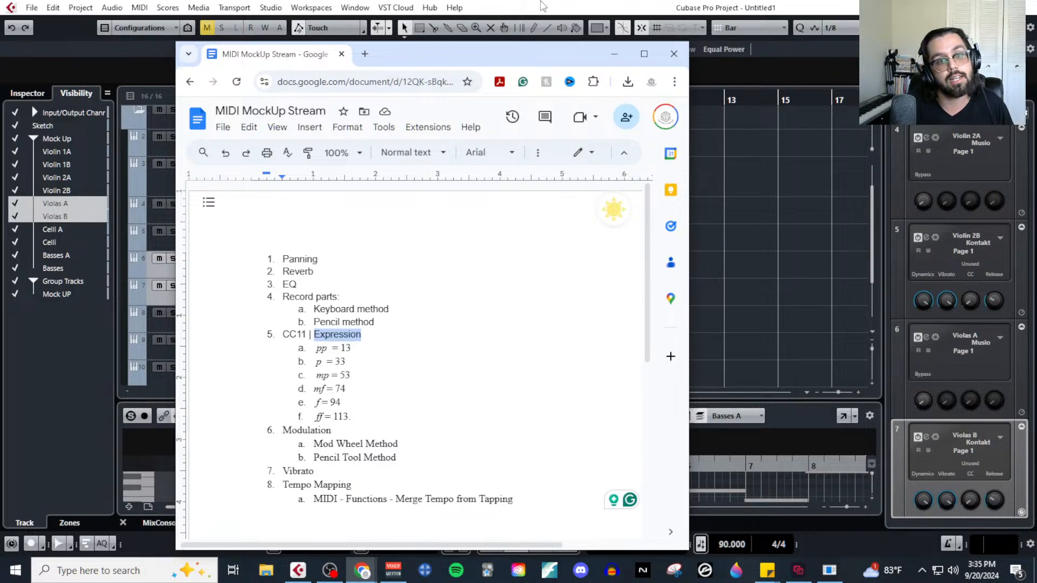
left_click(614, 54)
Open the upper Violin 1A part in the Key Editor and switch its controller lane to Articulations/Dynamics.
scroll(710, 252, "up", 2)
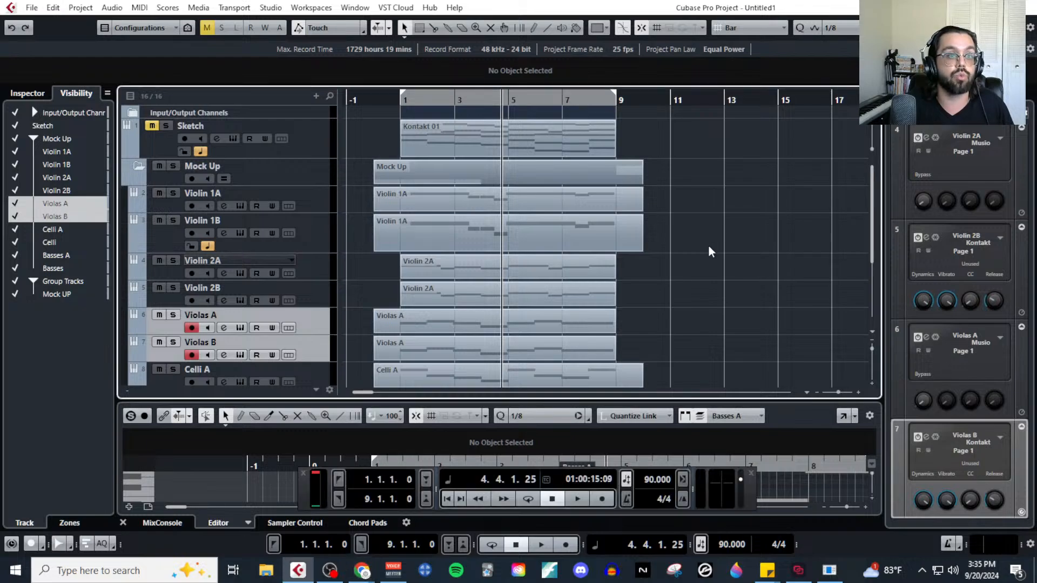
left_click(567, 201)
left_click(140, 7)
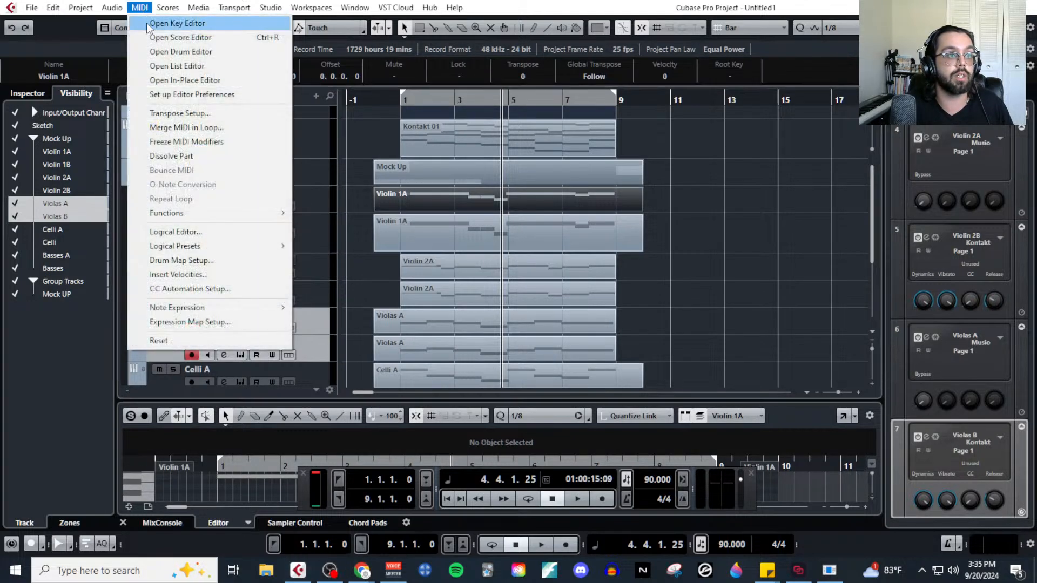
left_click(162, 23)
left_click(144, 337)
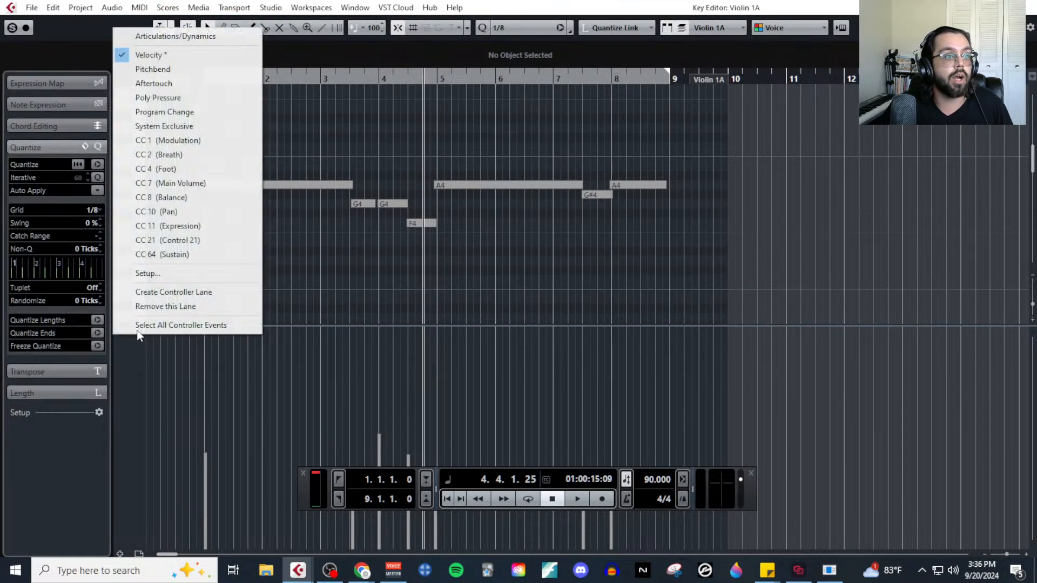
left_click(204, 38)
Draw an mf dynamic at bar 1 in the Articulations/Dynamics lane of the Violin 1A part.
scroll(206, 287, "up", 1)
scroll(206, 287, "up", 1)
scroll(216, 288, "left", 3)
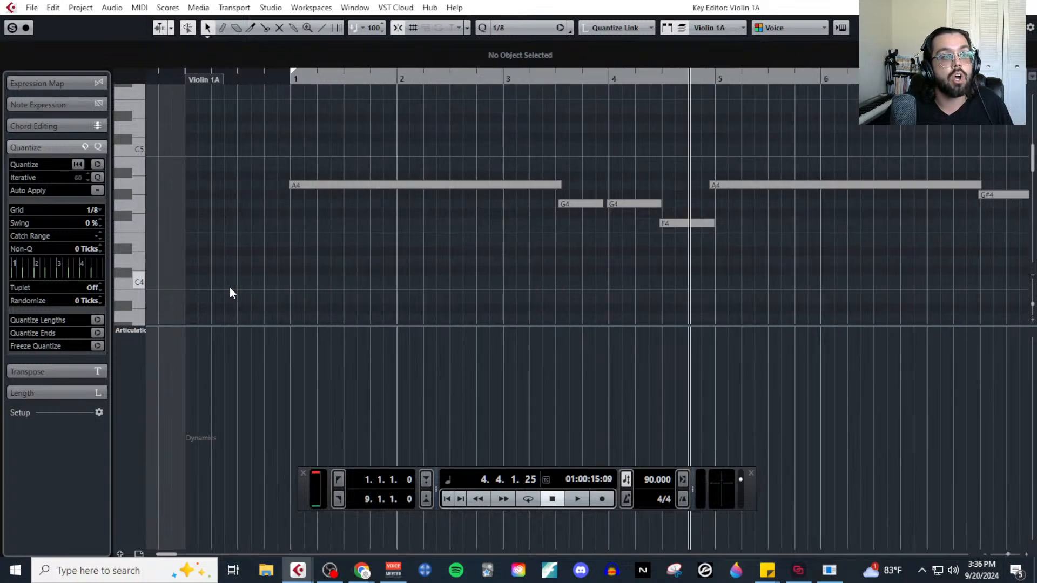
right_click(358, 291)
left_click(370, 292)
left_click(364, 352)
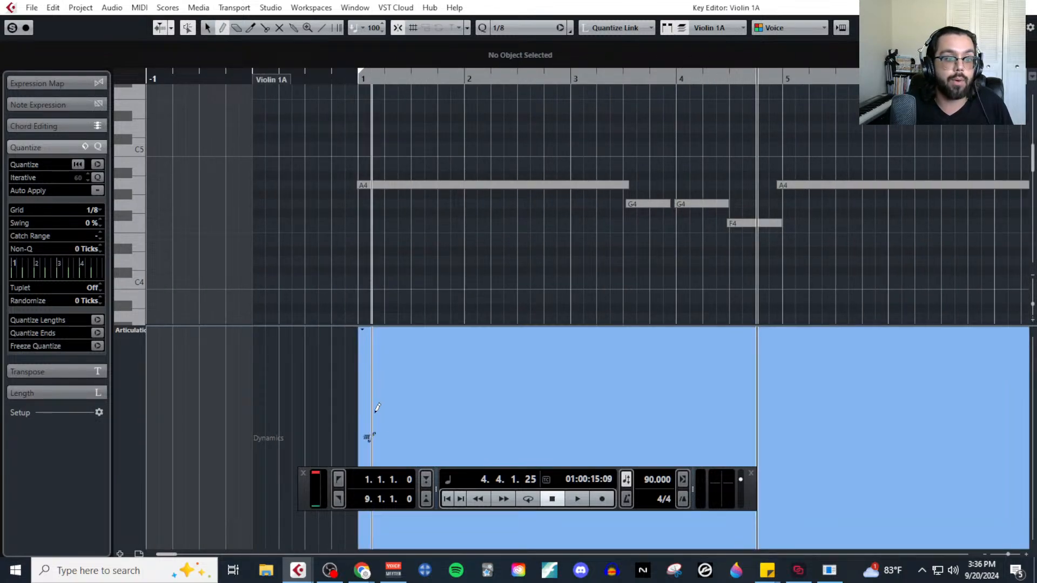
Set the Dynamics Mapping to send volume as CC 11 (Expression) without changing velocities, initialize the pppp - ffff range, and hide the floating transport.
left_click(121, 333)
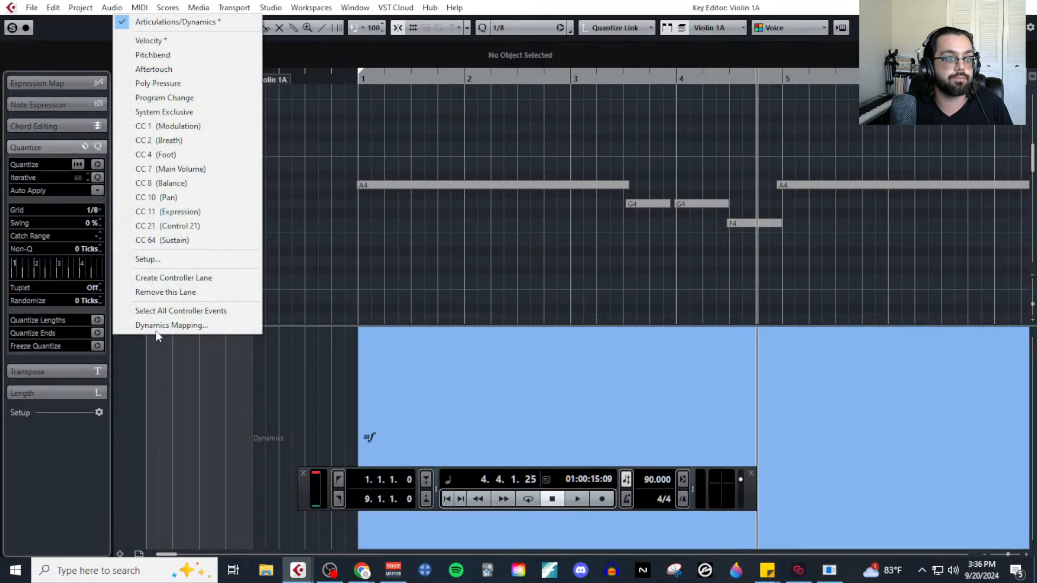
left_click(157, 325)
left_click(435, 360)
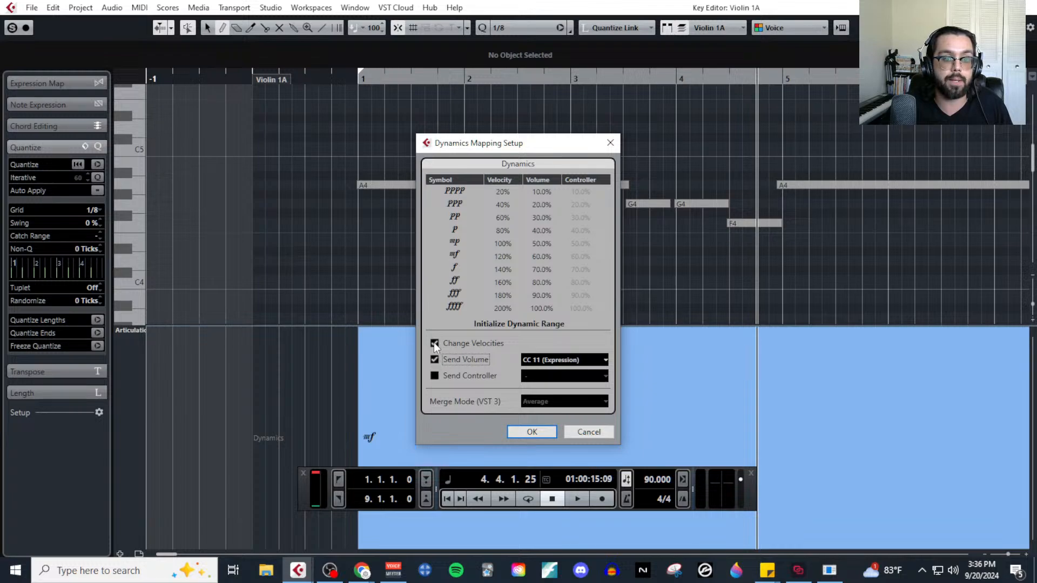
left_click(434, 343)
left_click(545, 327)
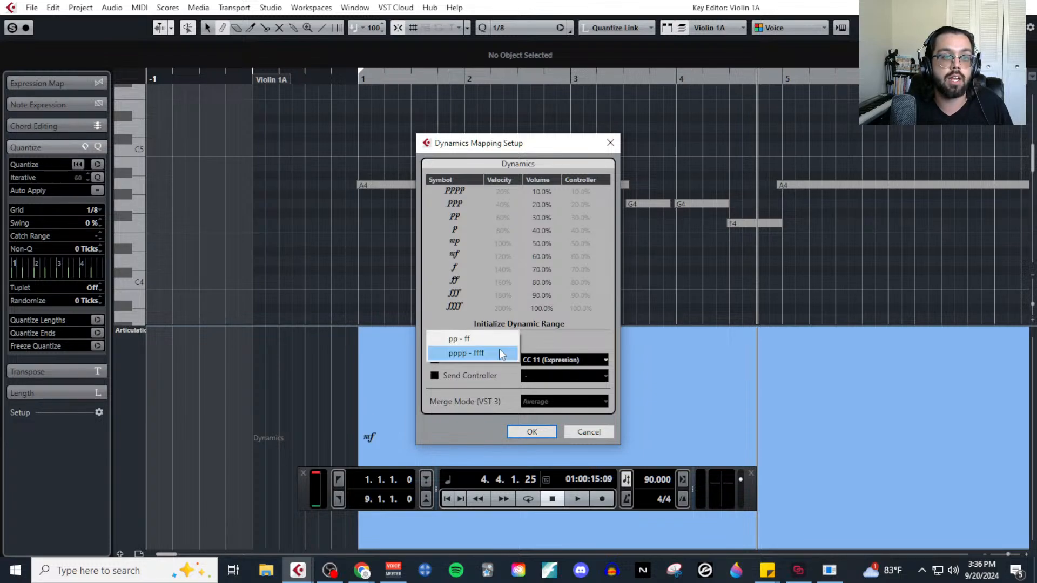
left_click(471, 354)
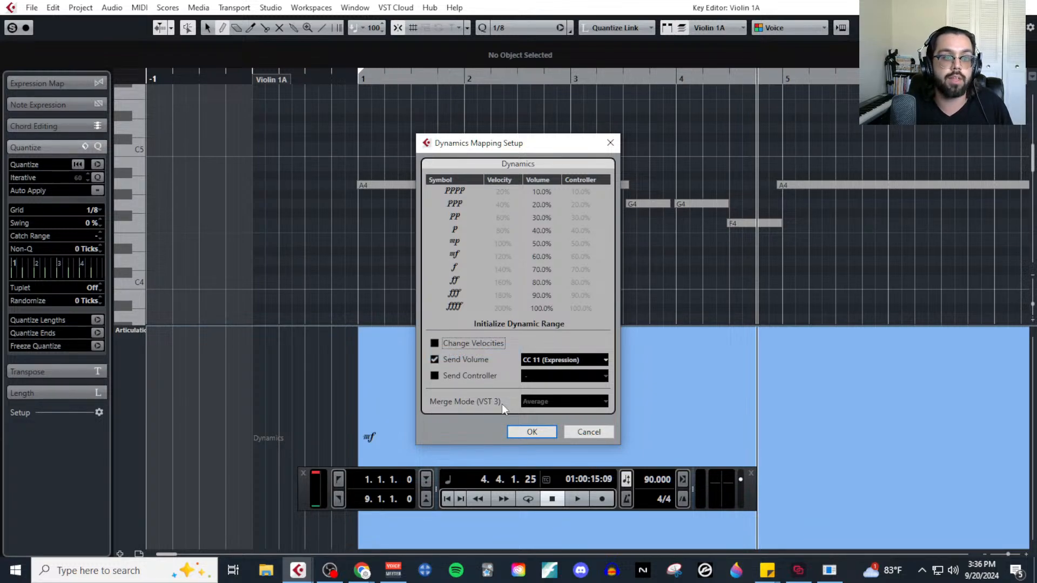
left_click(532, 432)
left_click(303, 473)
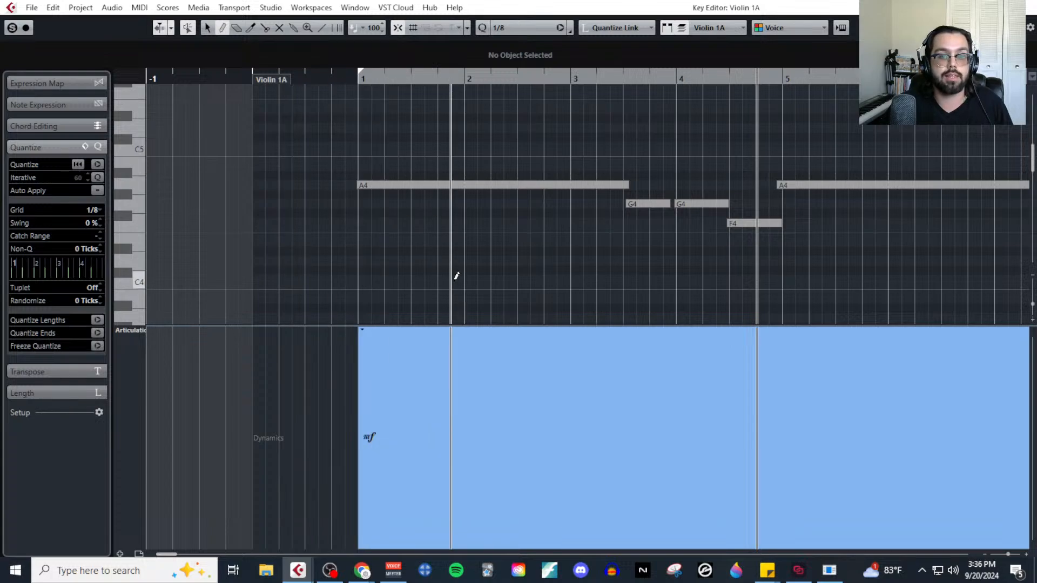
Remove the mf dynamic from the Violin 1A part and switch its controller lane to CC 11 (Expression).
scroll(475, 243, "down", 3)
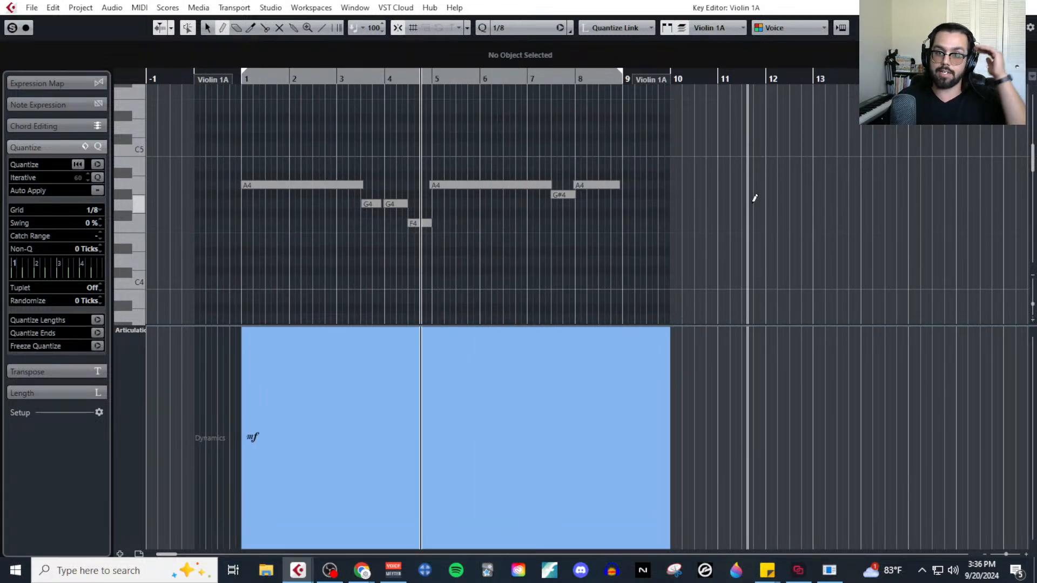
left_click(608, 362)
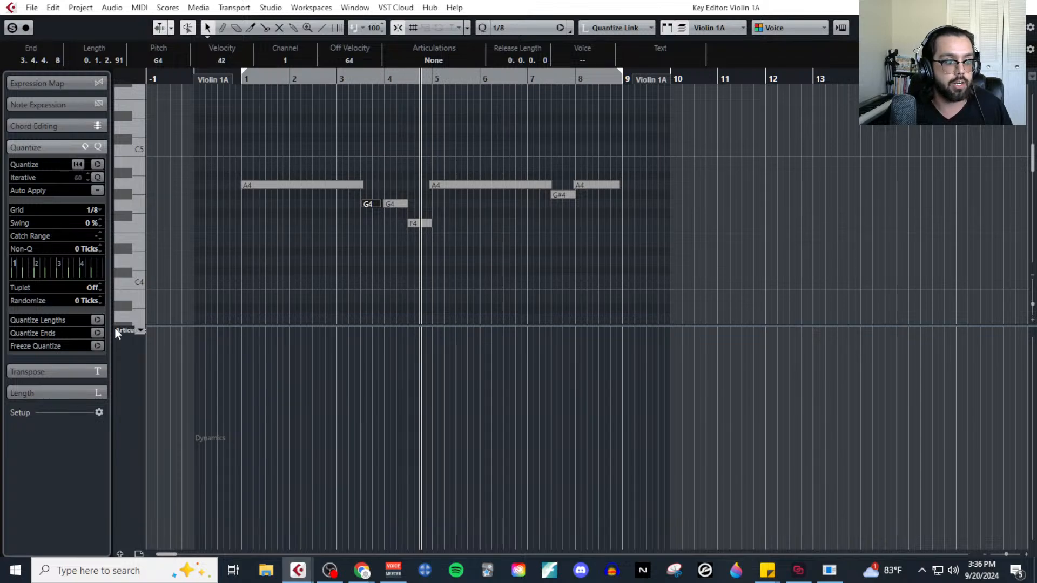
left_click(117, 329)
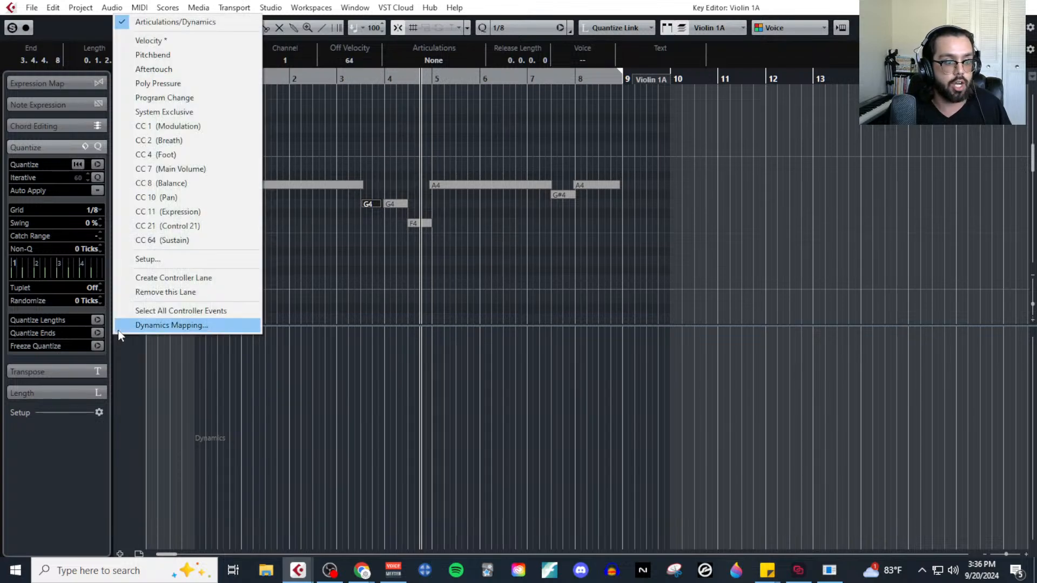
left_click(159, 211)
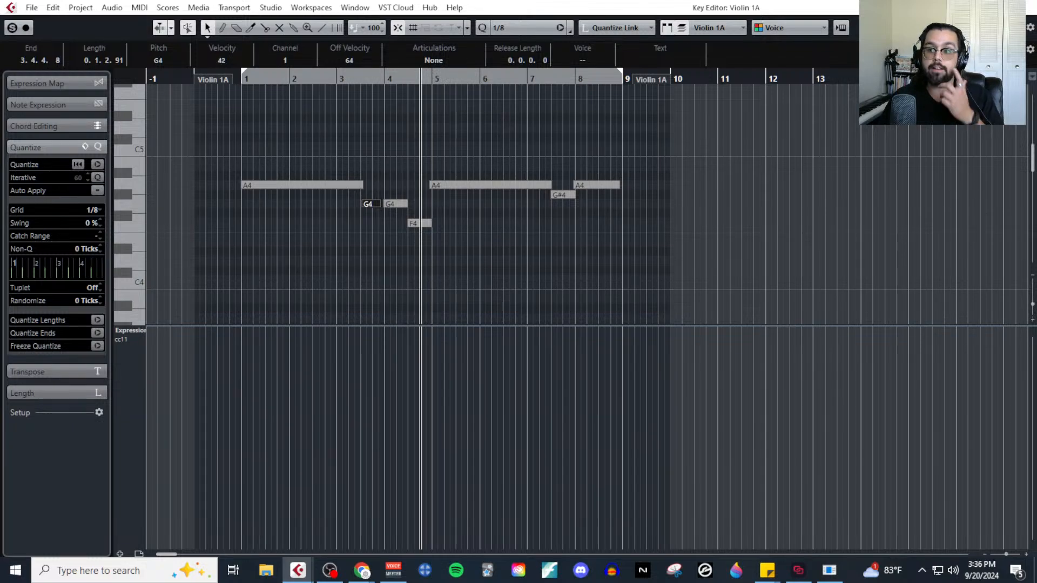
Bring the MIDI MockUp Stream outline into view, examine the CC11 values for each dynamic, especially mf, and move the document away.
left_click_drag(1036, 81, 439, 46)
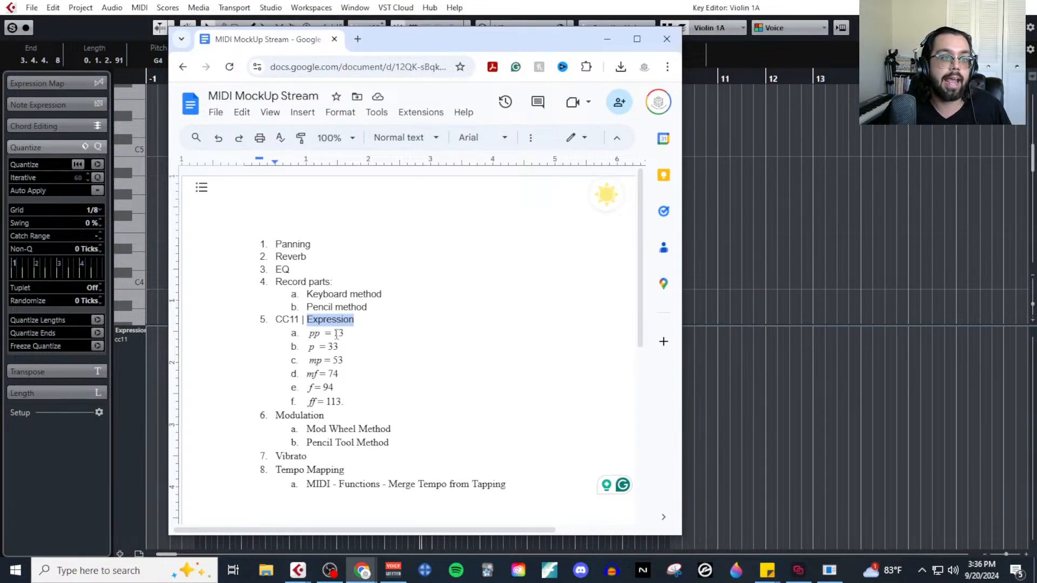
left_click_drag(313, 332, 358, 396)
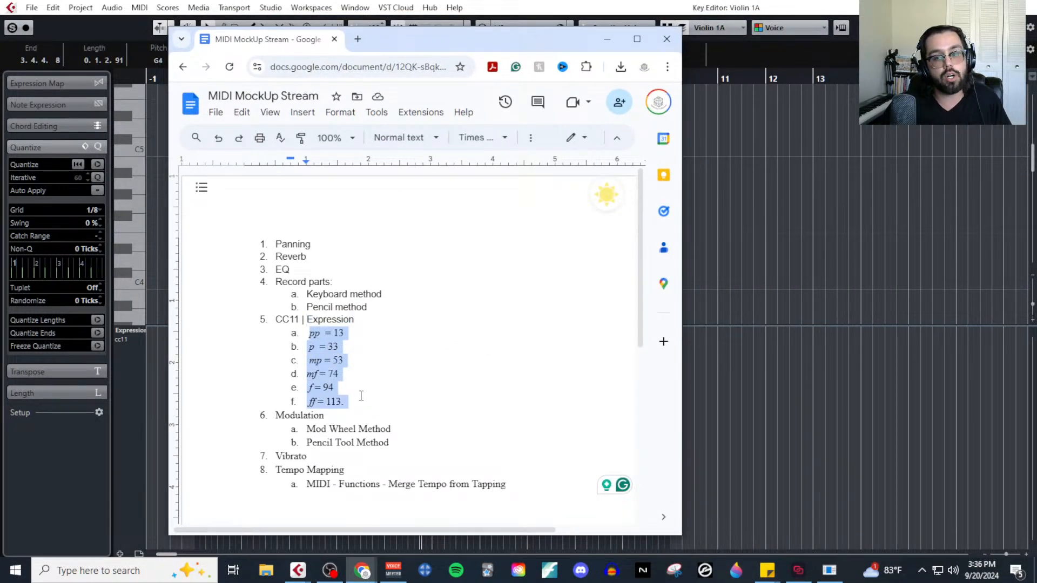
left_click(341, 382)
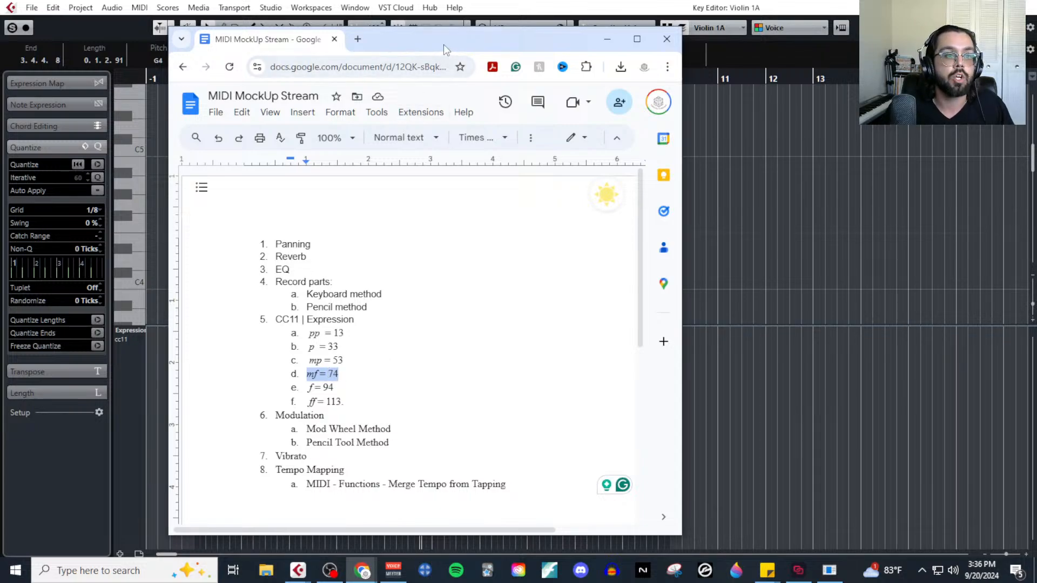
left_click_drag(443, 44, 1036, 22)
Draw a CC11 Expression value of 75 at 0.4.3.0, just before the first note of the Violin 1A part.
right_click(264, 267)
left_click(288, 270)
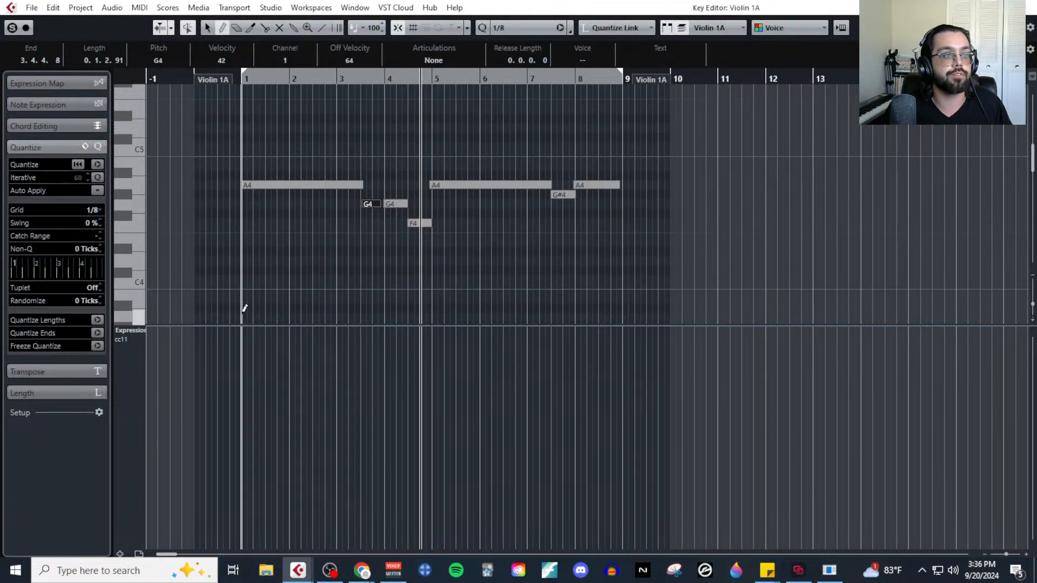
scroll(243, 305, "up", 5)
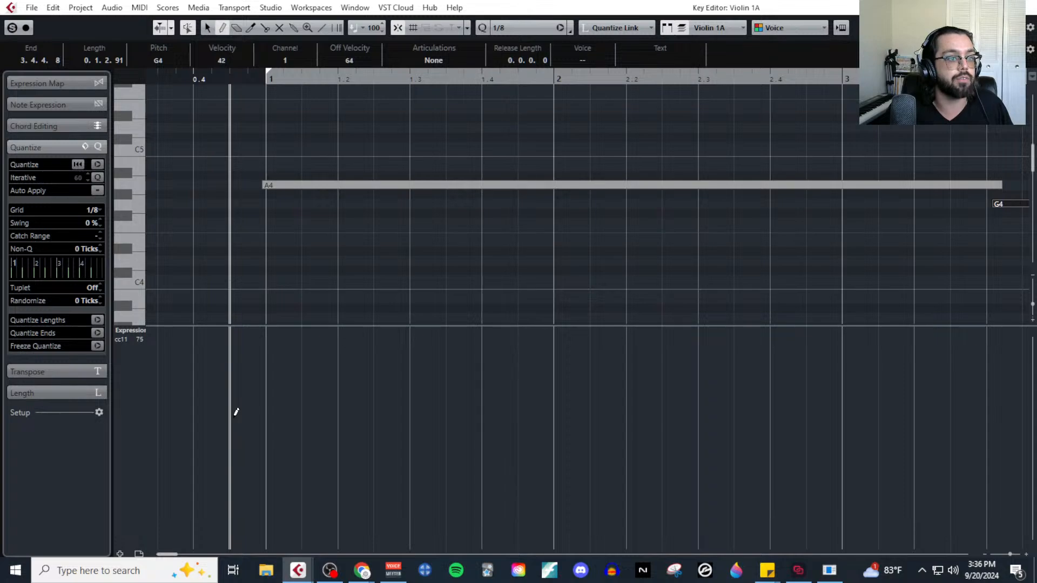
left_click(233, 416)
right_click(257, 304)
left_click(269, 295)
scroll(269, 295, "down", 5)
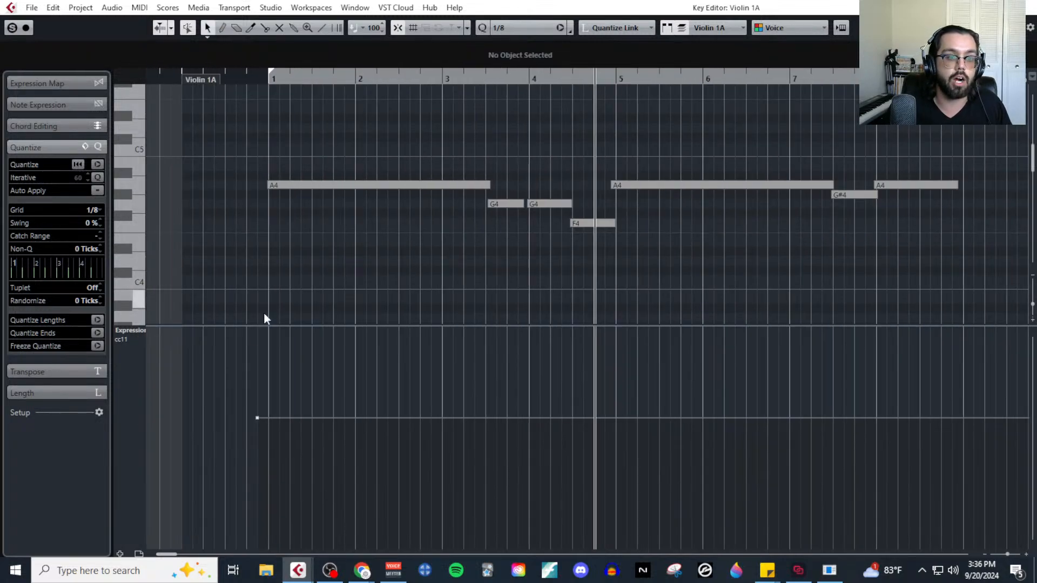
scroll(583, 357, "down", 3)
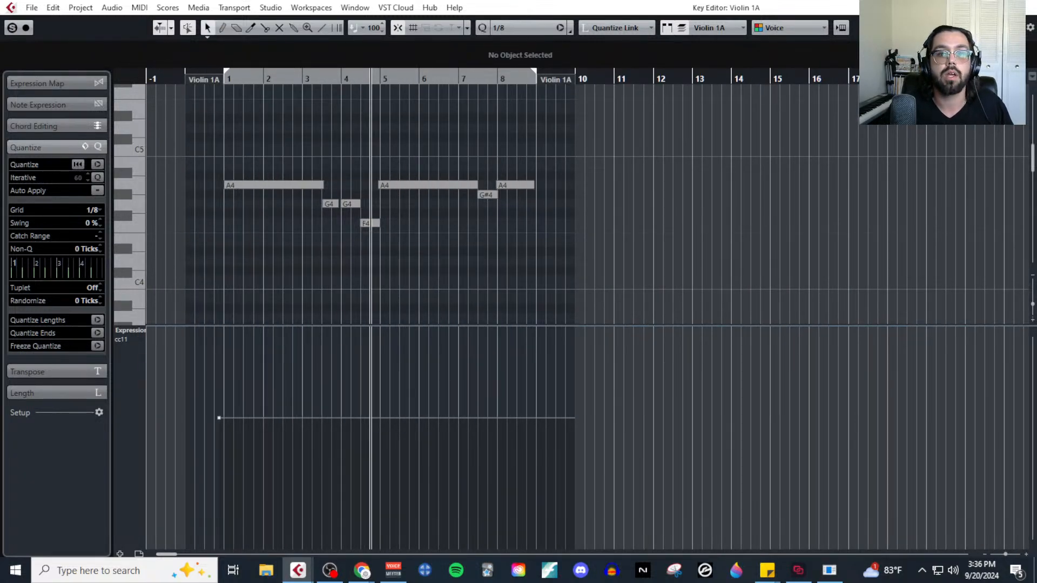
Copy the CC11 event before bar 1 in the Violin 1A part and place the playhead at its position, 0.4.3.0.
left_click_drag(277, 454, 198, 397)
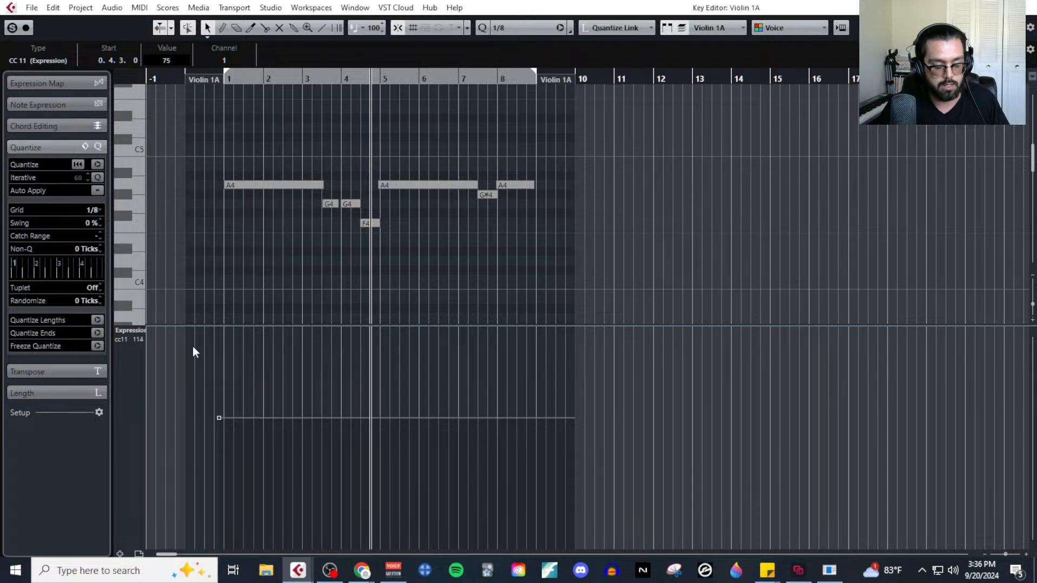
scroll(192, 244, "up", 5)
left_click(360, 77)
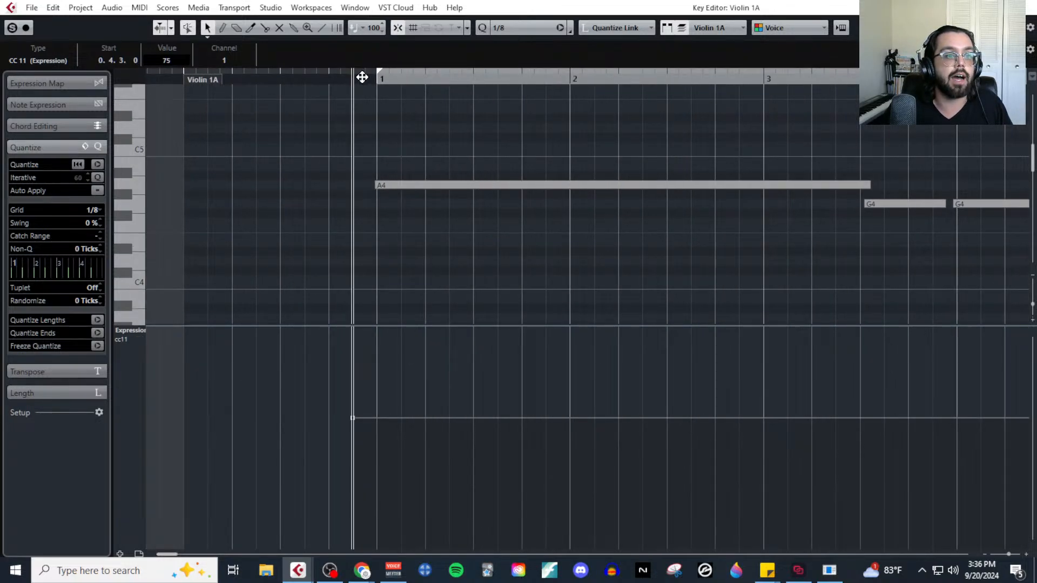
Open the part on the Violin 1B track in the Key Editor, show its CC 11 (Expression) lane, and paste the copied value of 75.
left_click(1030, 6)
left_click(451, 229)
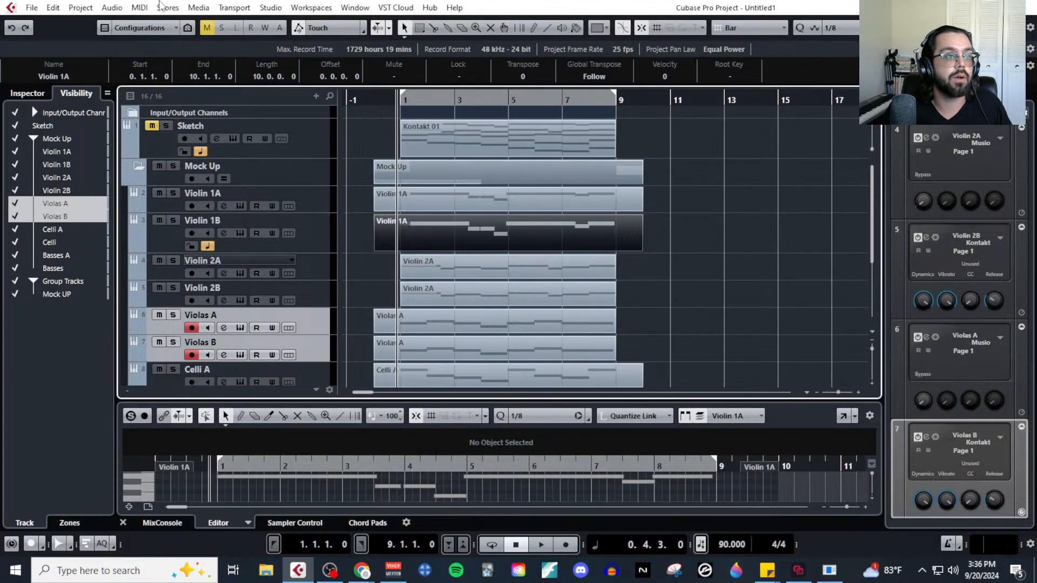
left_click(139, 7)
left_click(152, 41)
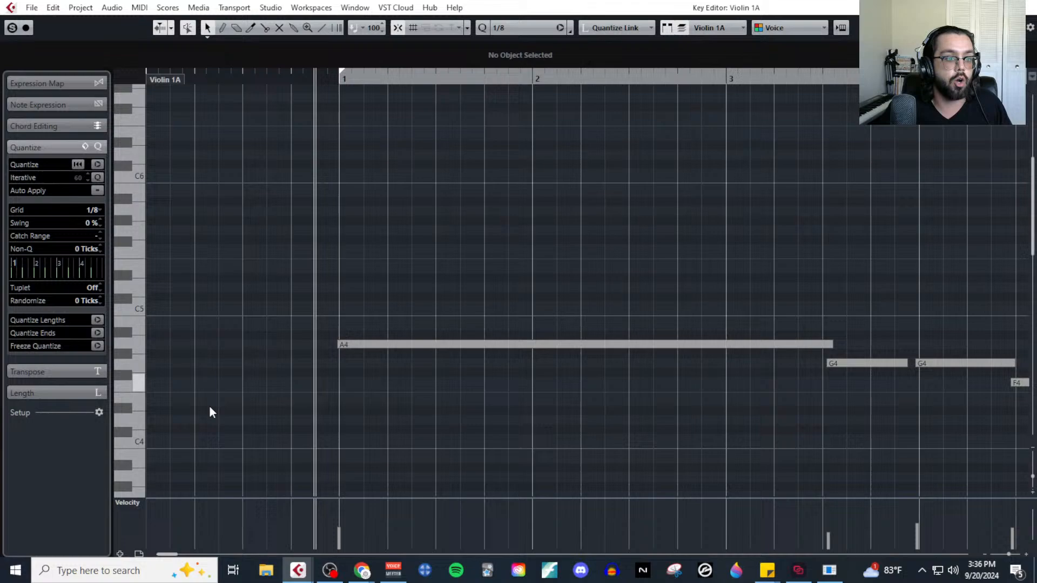
left_click(138, 495)
left_click(139, 497)
left_click(137, 505)
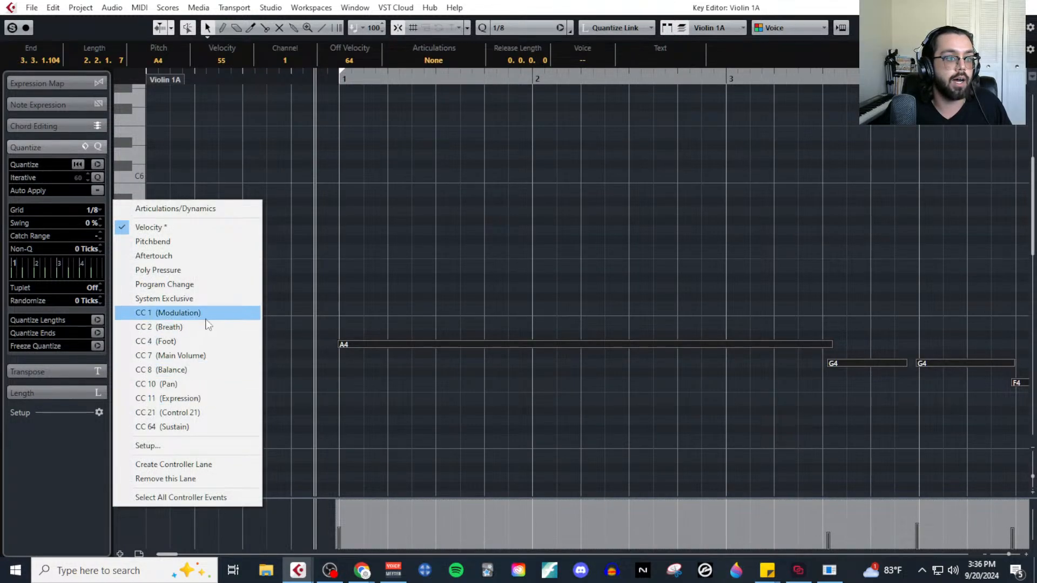
left_click(194, 398)
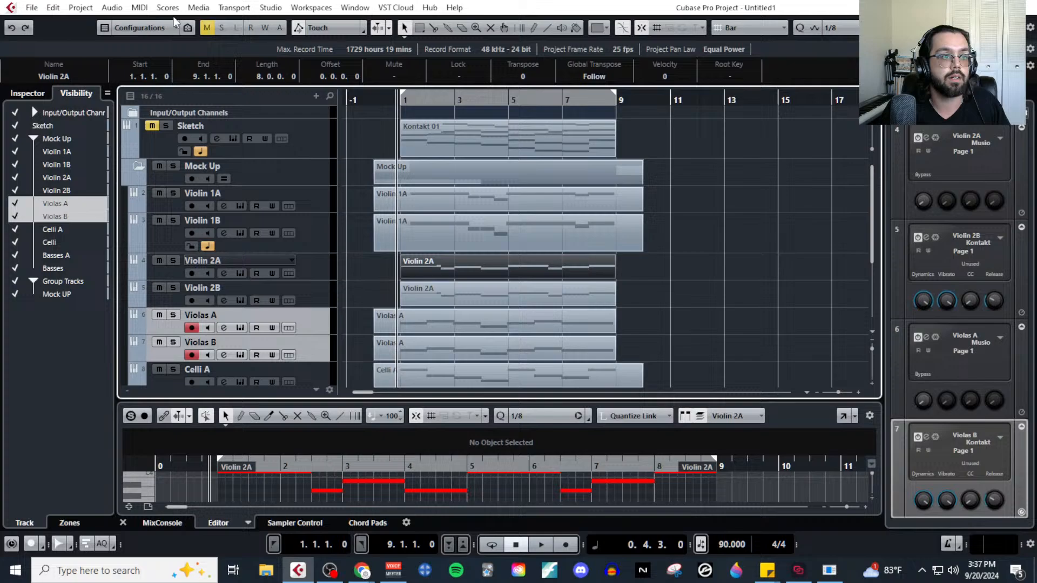
Try to paste the CC11 value of 75 at 0.4.3.0 into the part on the Violin 2A track.
left_click(140, 7)
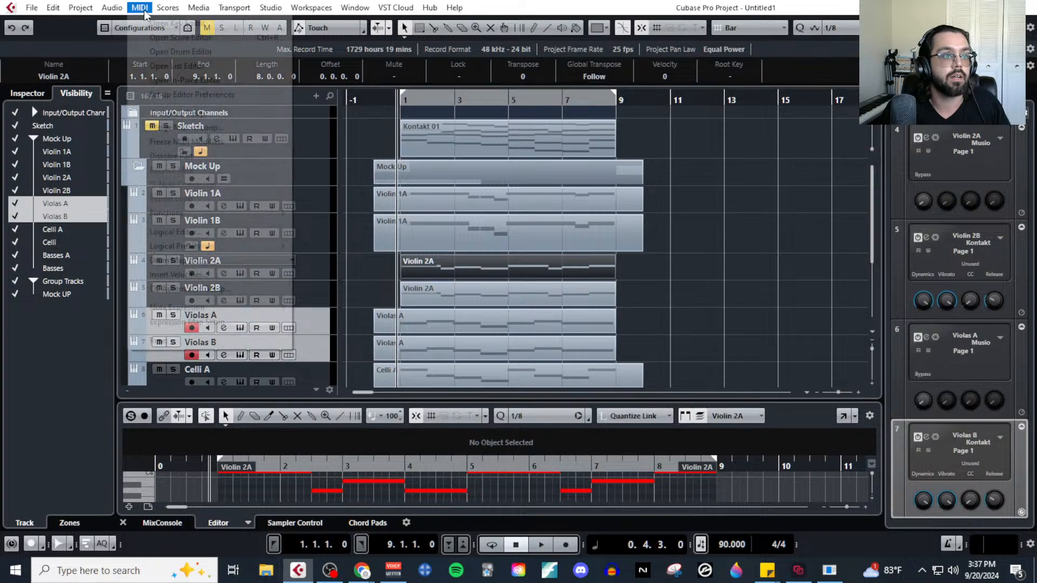
left_click(162, 22)
left_click(127, 497)
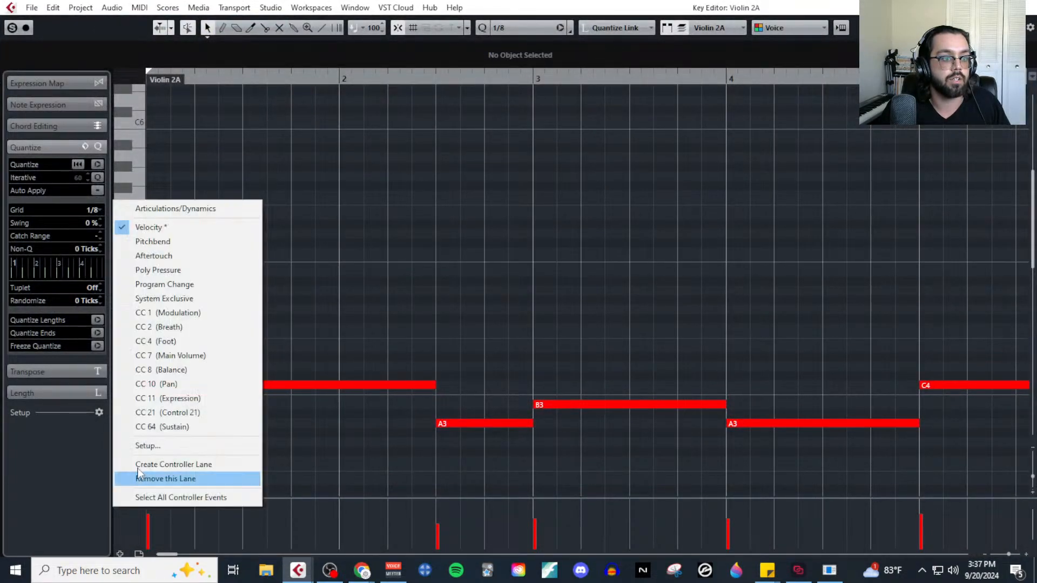
left_click(200, 398)
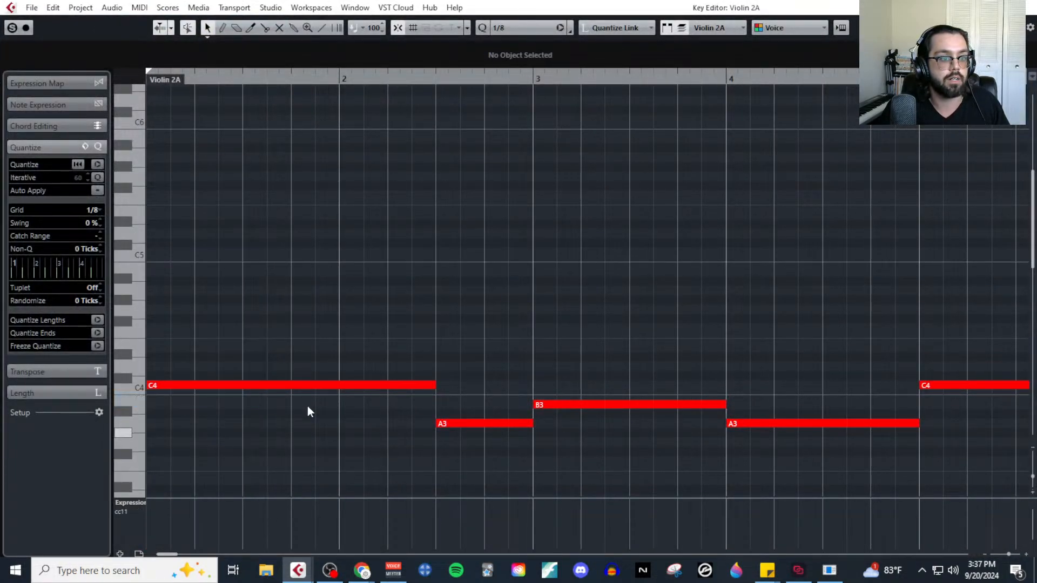
scroll(316, 397, "left", 5)
left_click_drag(459, 532, 594, 508)
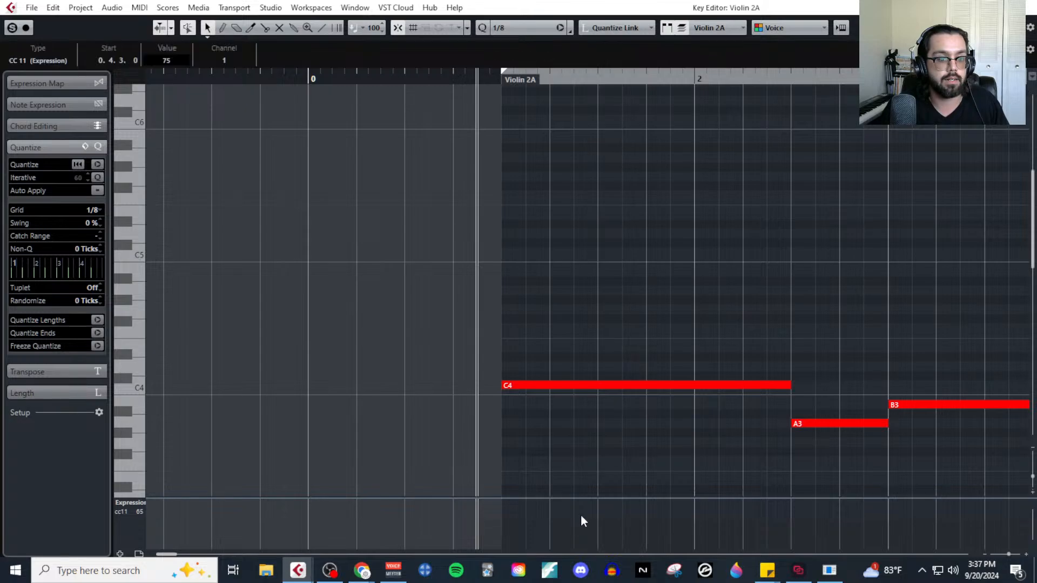
Extend the start of both Violin 2A parts back to bar 0 and paste the CC11 value of 75 into the upper one.
left_click(1025, 7)
left_click_drag(390, 269, 380, 305)
left_click(141, 7)
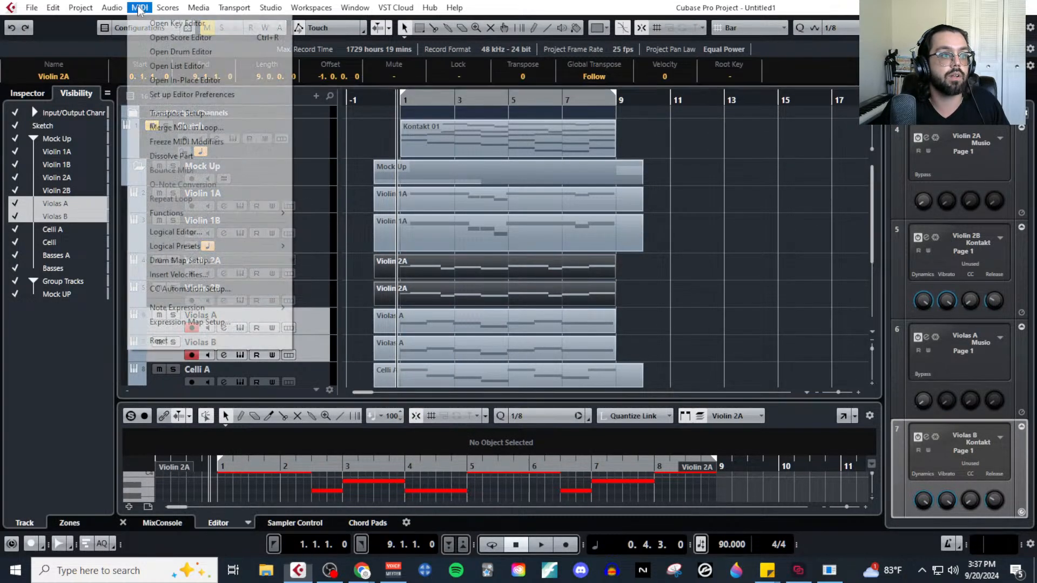
left_click(162, 22)
left_click(126, 503)
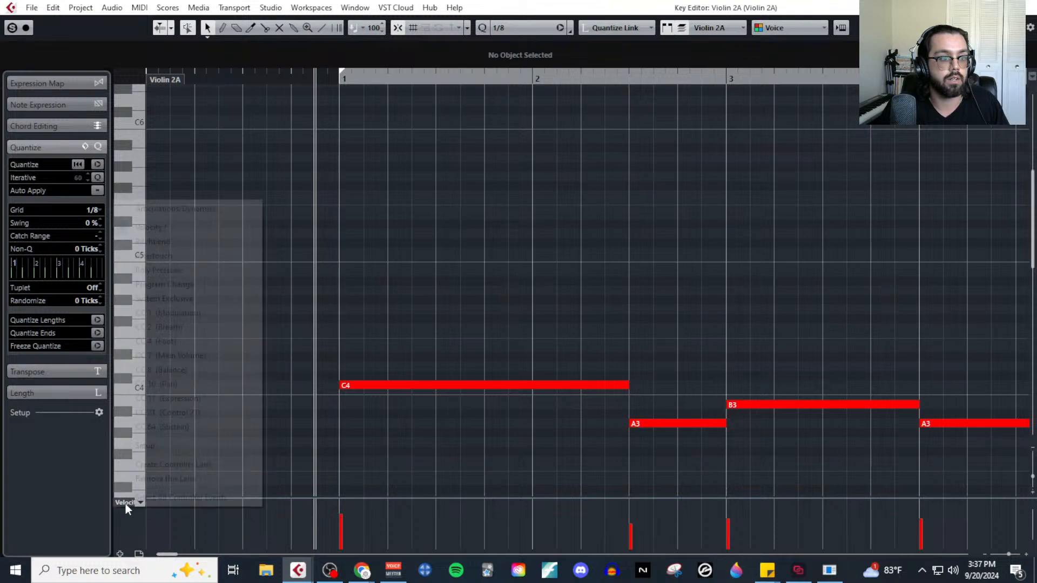
left_click(205, 398)
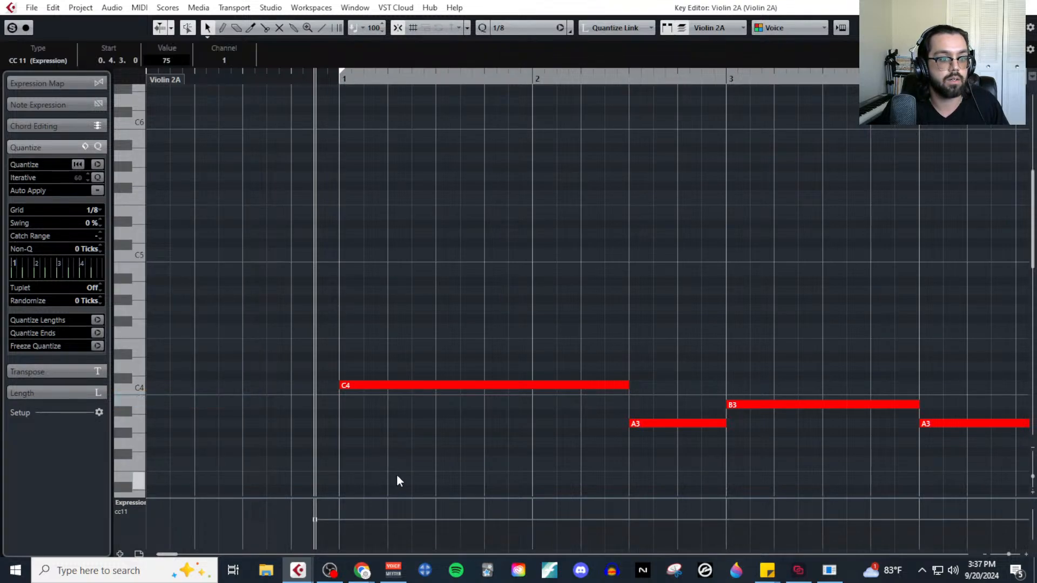
left_click(1031, 7)
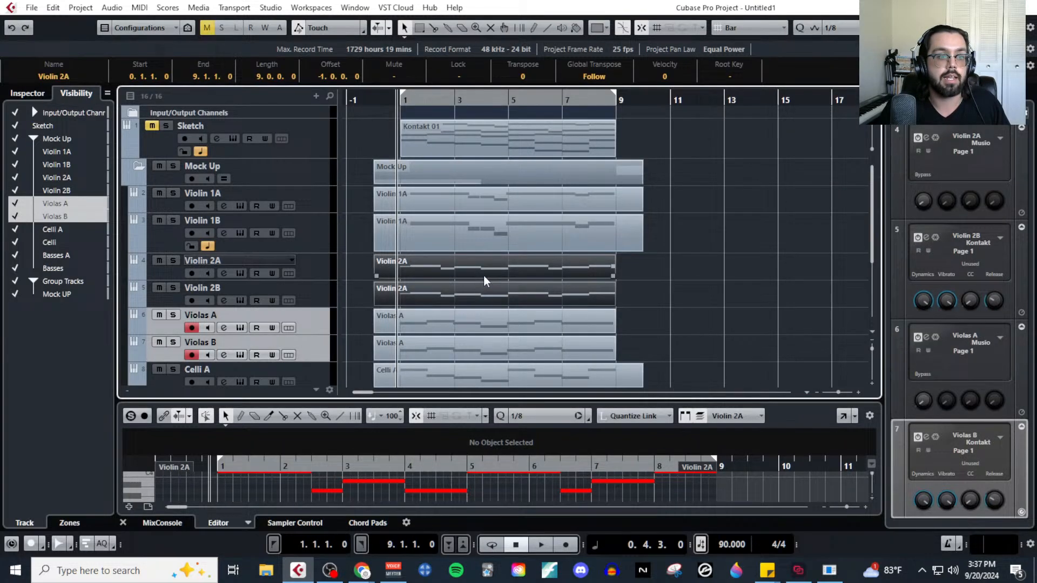
Open the part on the Violin 2B track in the Key Editor and paste the CC11 event into its CC 11 (Expression) lane.
left_click(463, 298)
left_click(139, 7)
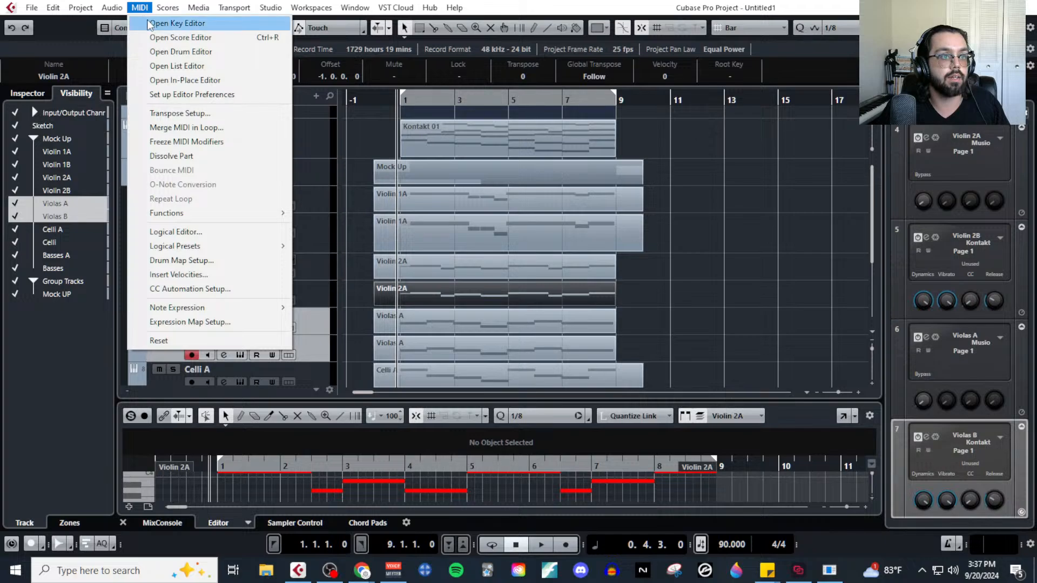
left_click(147, 23)
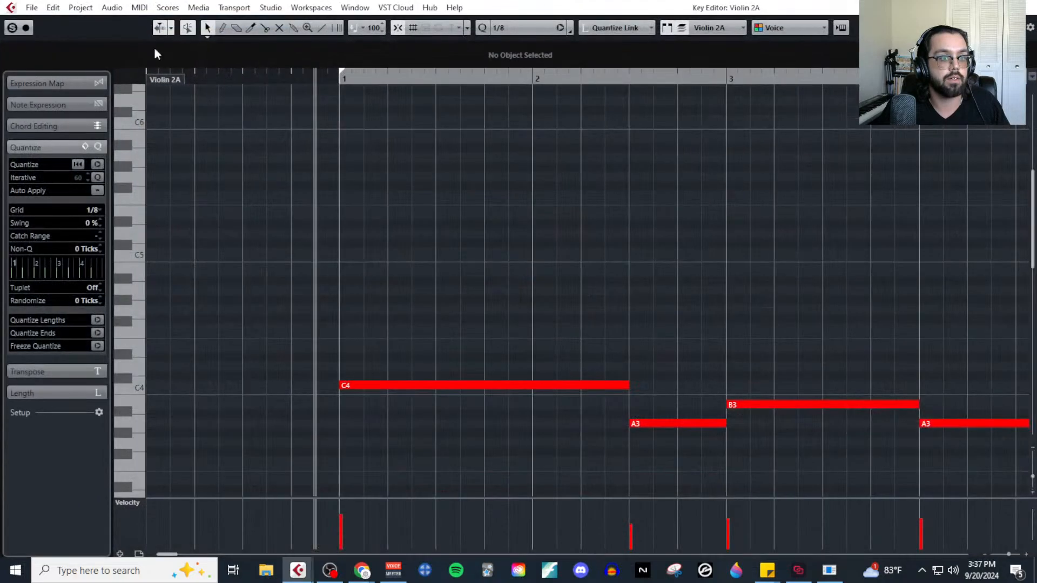
left_click(135, 508)
left_click(194, 400)
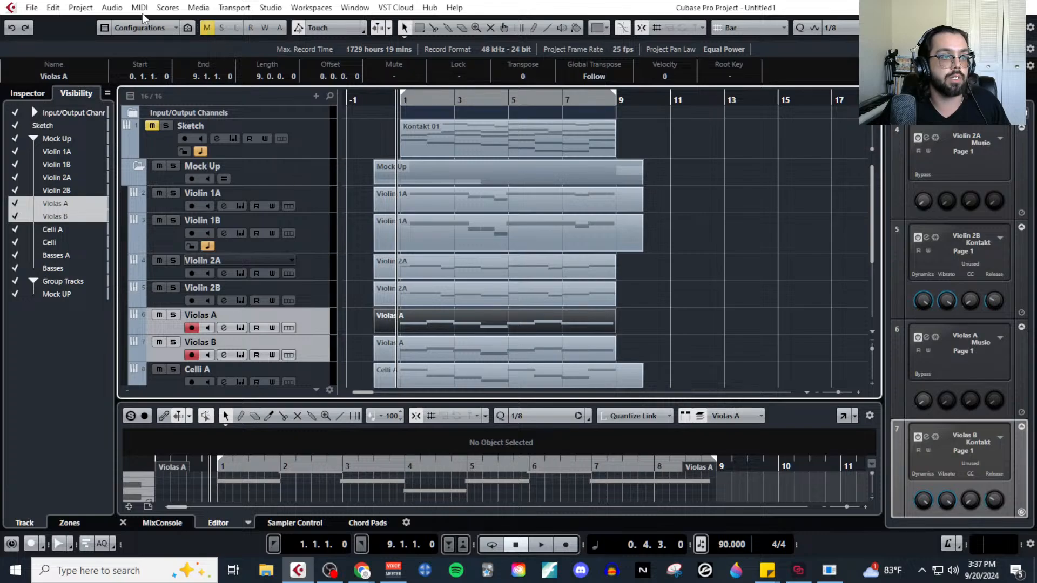
Open the part on the Violas A track, paste the CC11 event into its CC 11 (Expression) lane, and return to the project.
left_click(140, 9)
left_click(147, 21)
left_click(129, 502)
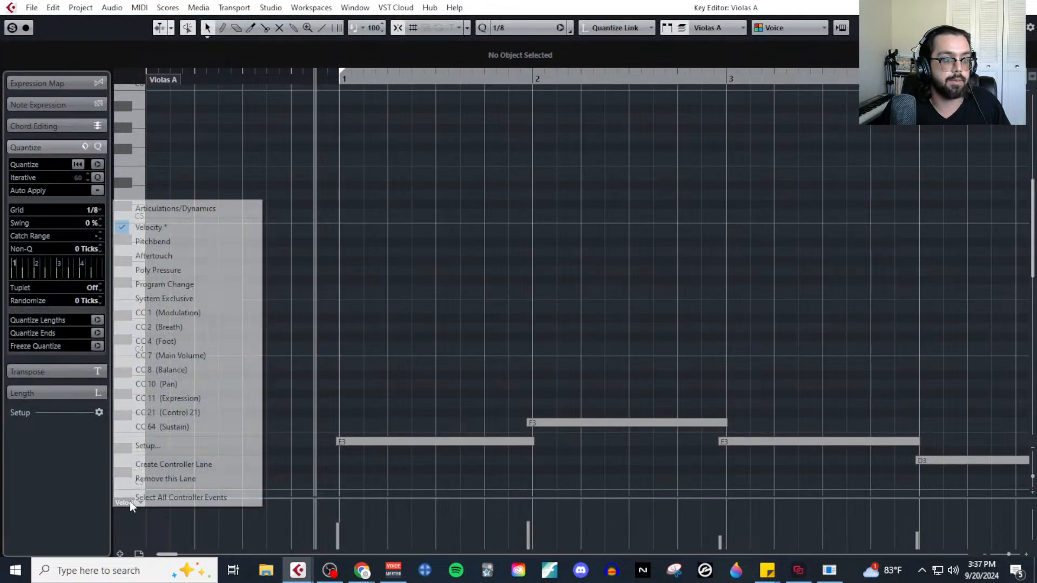
left_click(162, 398)
left_click_drag(340, 495, 347, 356)
left_click(315, 435)
left_click(1030, 6)
scroll(475, 300, "down", 4)
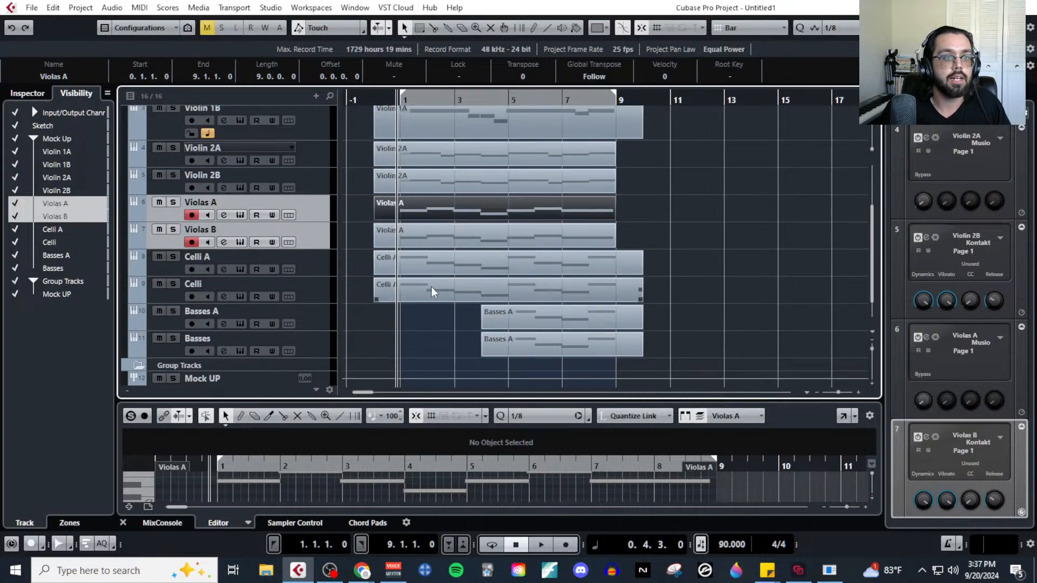
Open the part on the Violas B track in the Key Editor and paste the CC11 value of 75 into its CC 11 (Expression) lane.
left_click(443, 239)
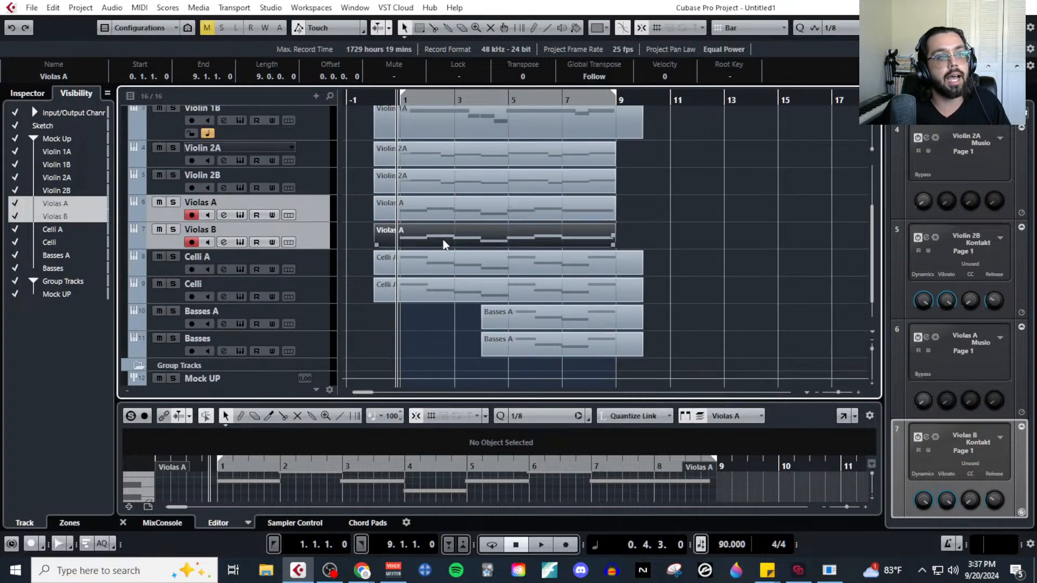
left_click(139, 9)
left_click(141, 23)
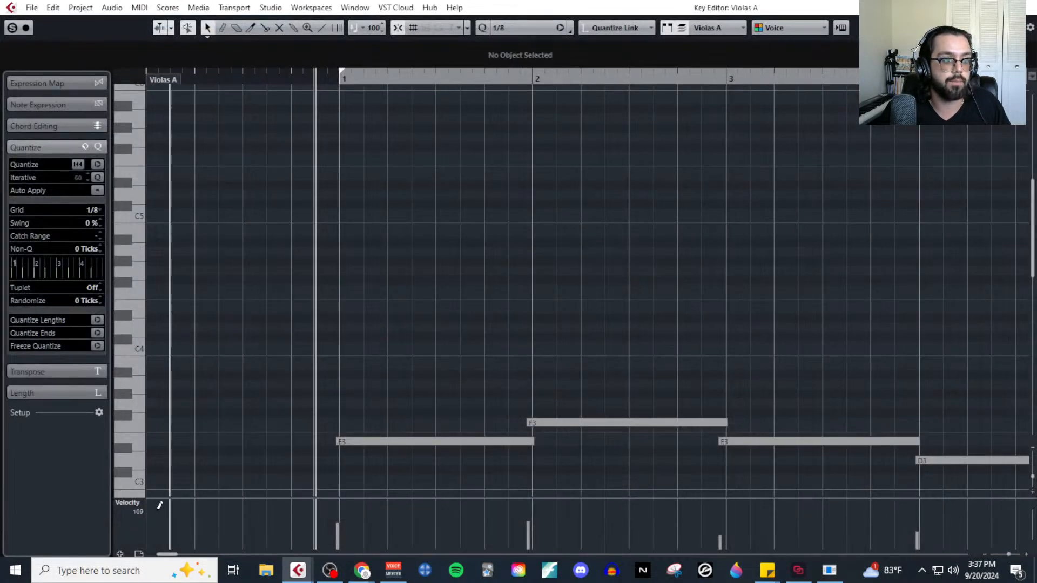
left_click(135, 506)
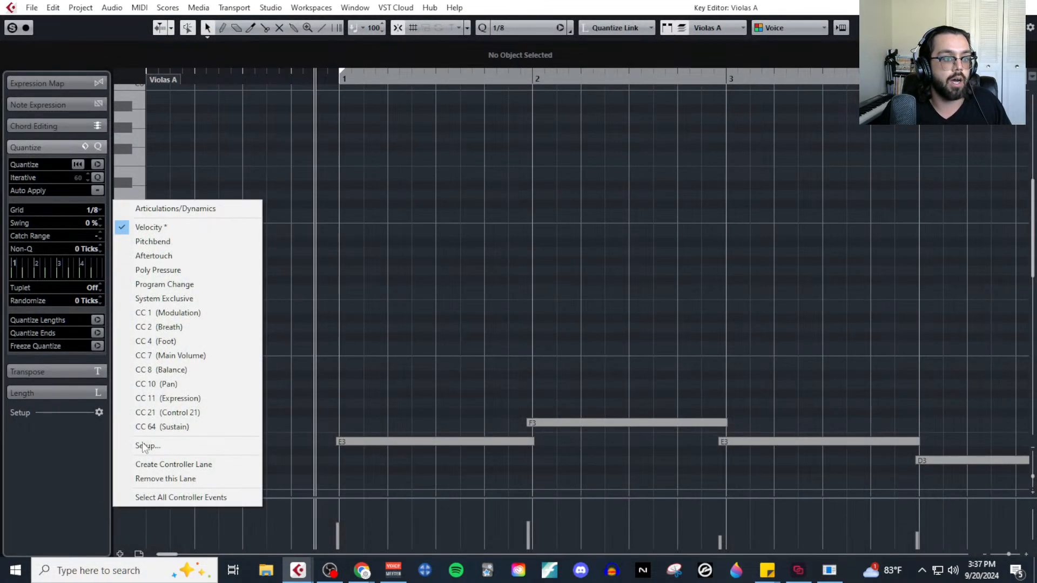
left_click(200, 358)
left_click(142, 505)
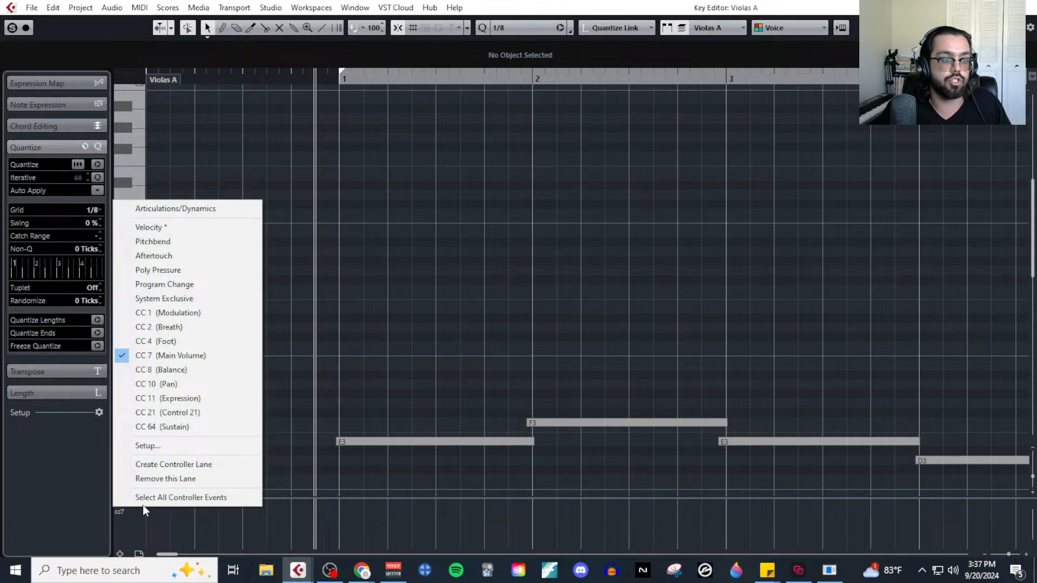
left_click(203, 400)
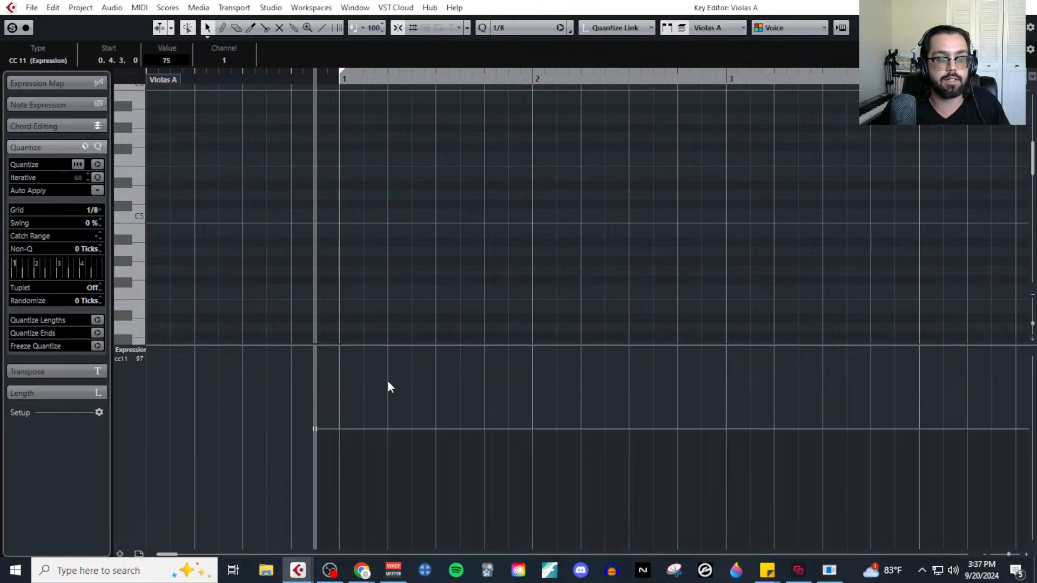
left_click(1026, 7)
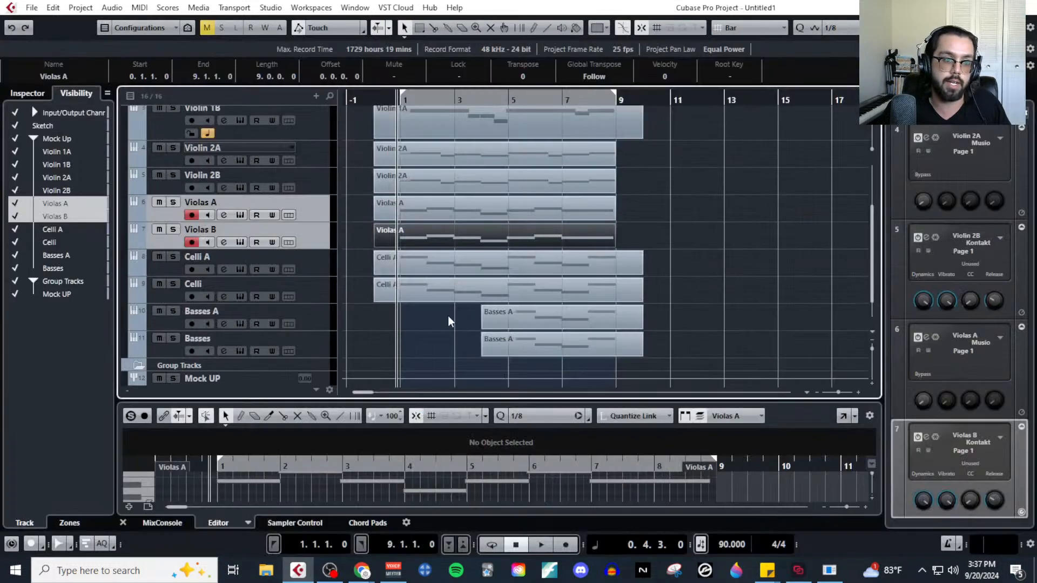
Paste the CC11 value of 75 into the CC 11 (Expression) lane of the part on the Celli A track.
left_click(404, 265)
left_click(139, 8)
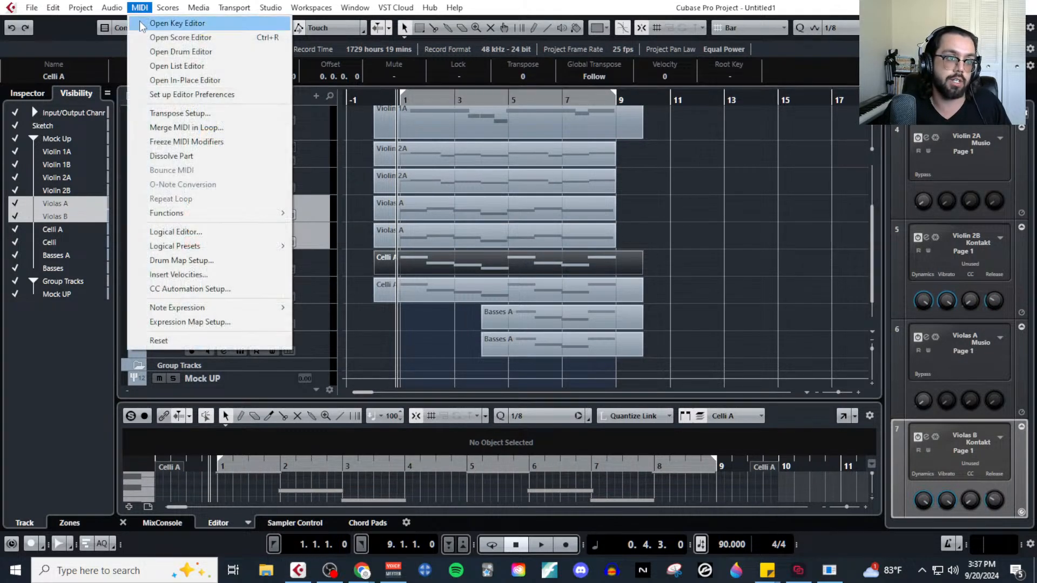
left_click(140, 21)
left_click(118, 505)
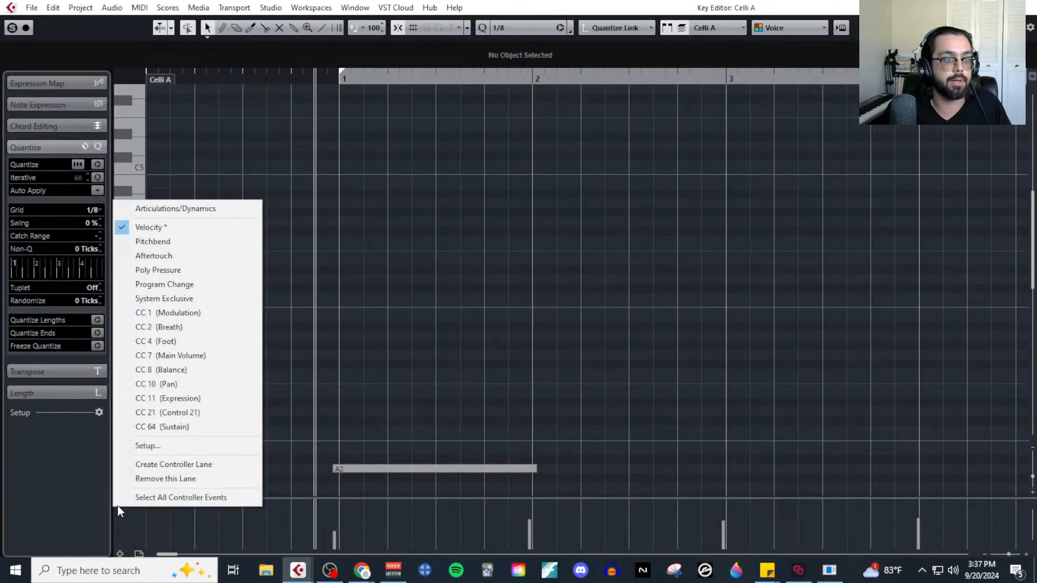
left_click(209, 400)
left_click_drag(335, 498, 351, 348)
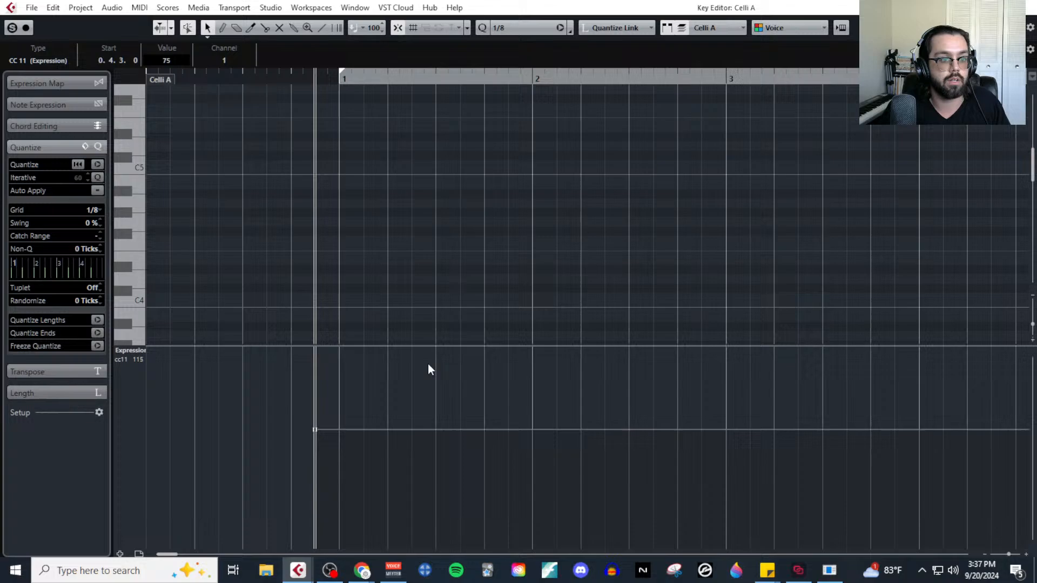
left_click(1030, 6)
Select the Celli track, open its part in the Key Editor, and paste the CC11 event into the CC 11 (Expression) lane.
left_click(431, 296)
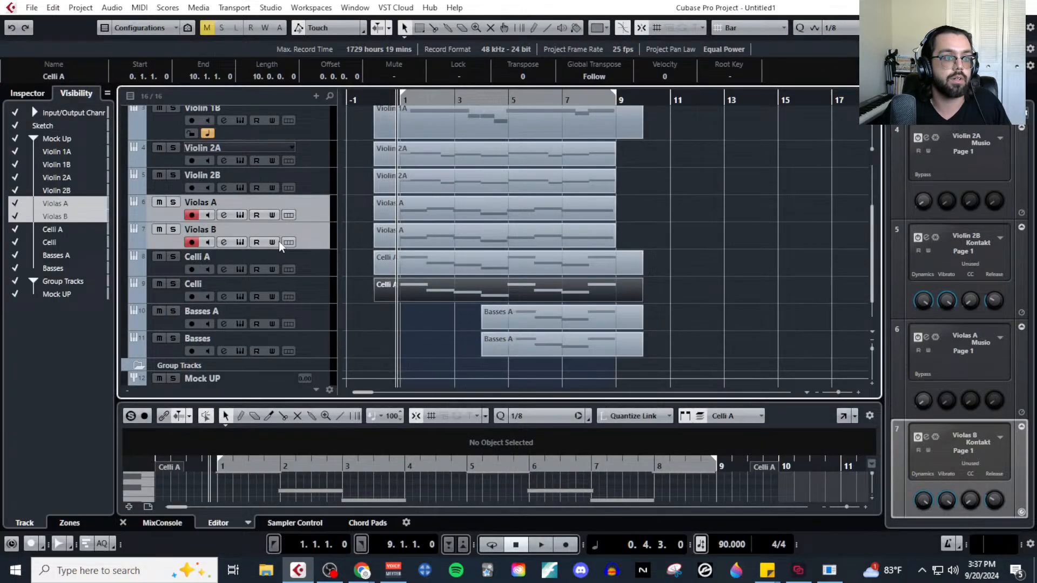
left_click(314, 288)
left_click(136, 7)
left_click(153, 22)
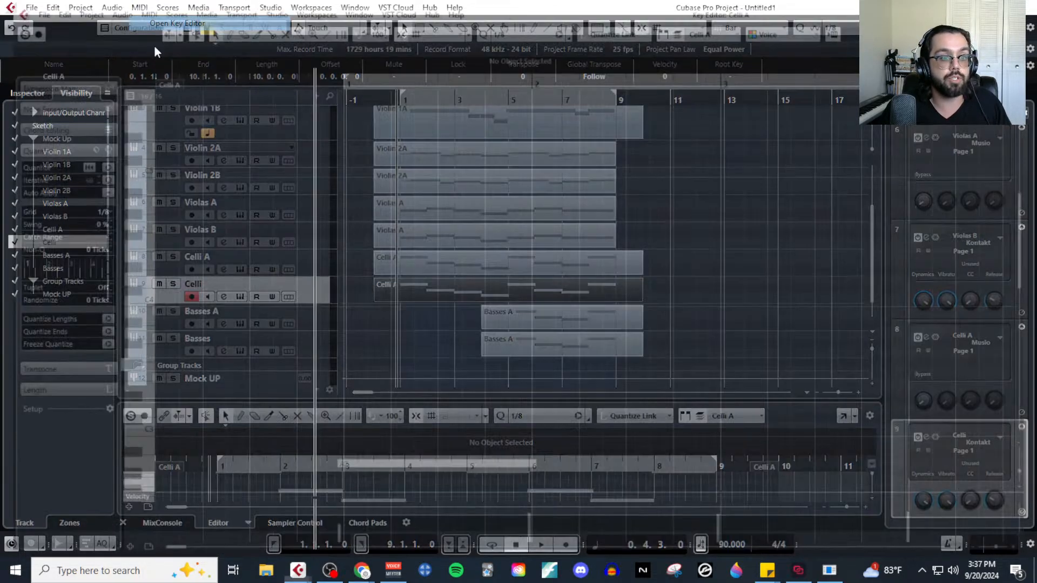
left_click(126, 505)
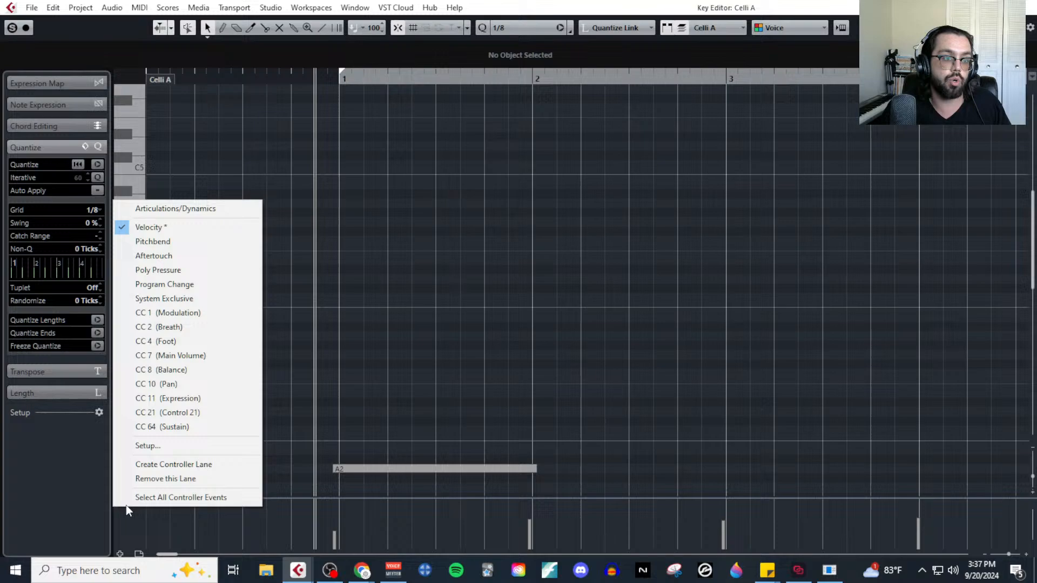
left_click(200, 398)
left_click_drag(410, 497, 410, 334)
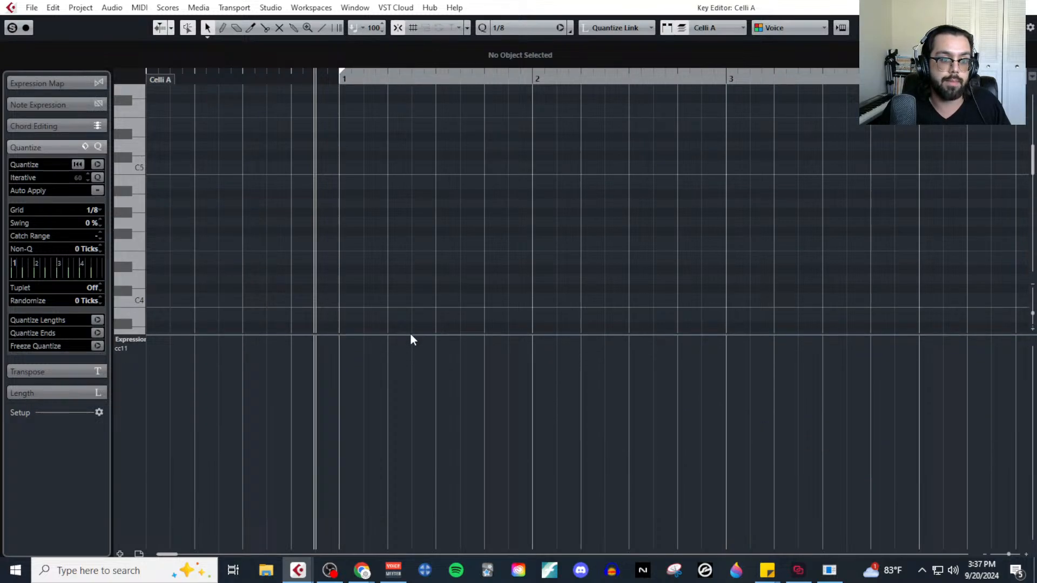
left_click(413, 421)
left_click(1032, 6)
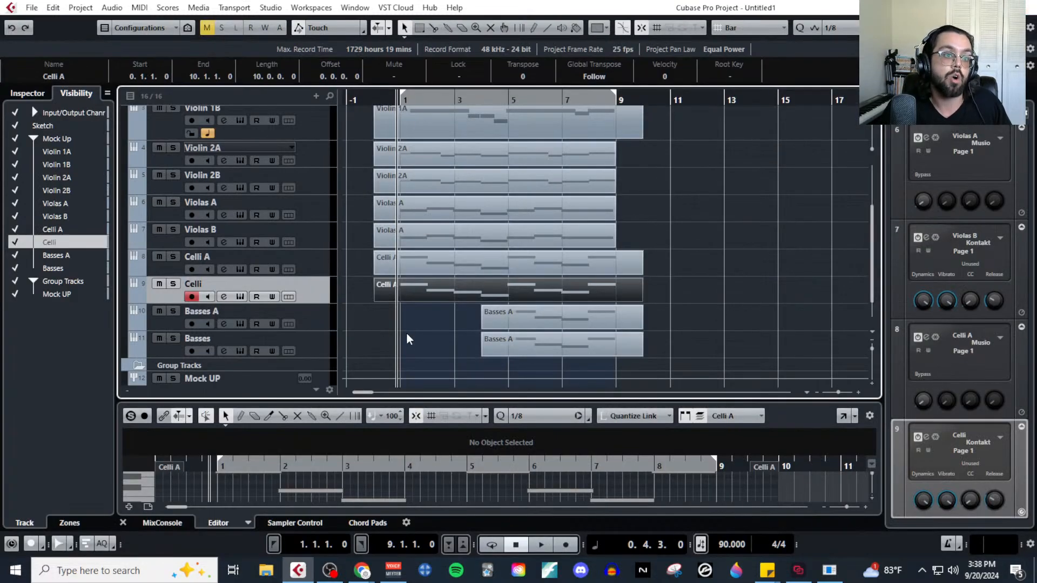
Extend the start of both Basses parts back to bar 3 and paste CC11 of 75 at 4.4.1.0 into the Basses A track's part.
left_click_drag(469, 322, 458, 352)
left_click(496, 322)
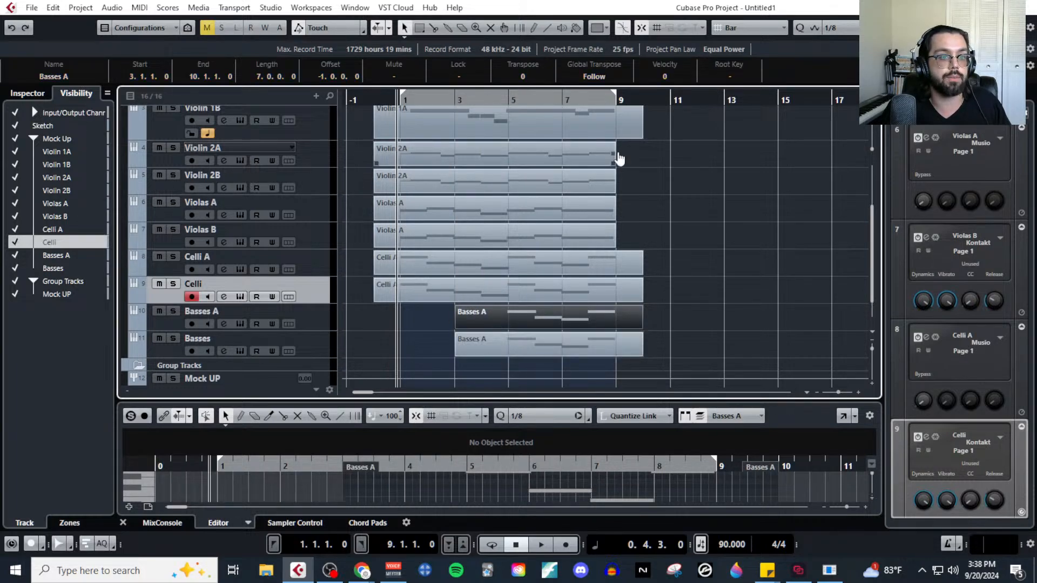
left_click(140, 8)
left_click(145, 23)
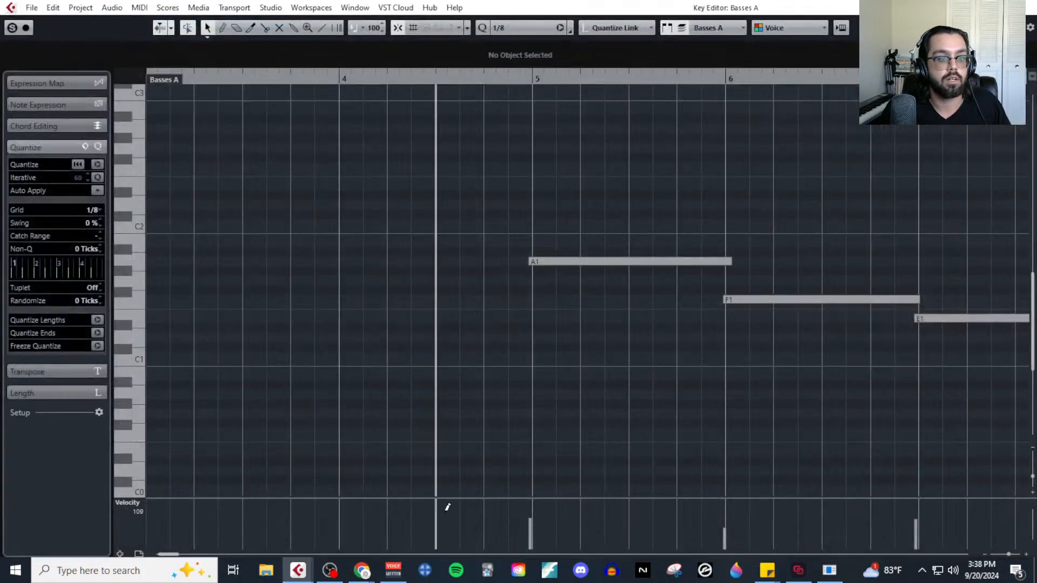
left_click(139, 513)
left_click(194, 398)
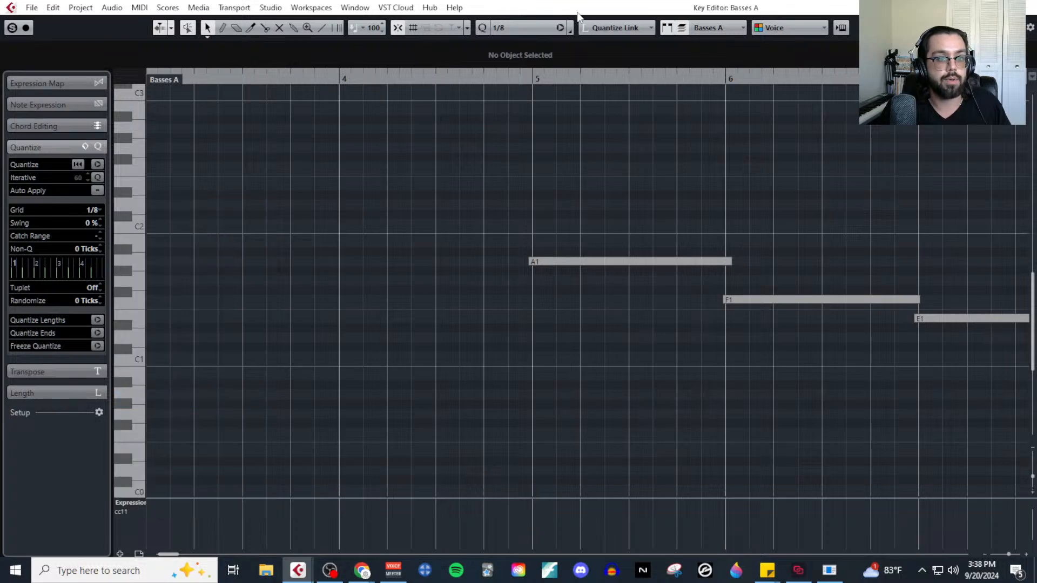
left_click(481, 78)
key("ctrl+v")
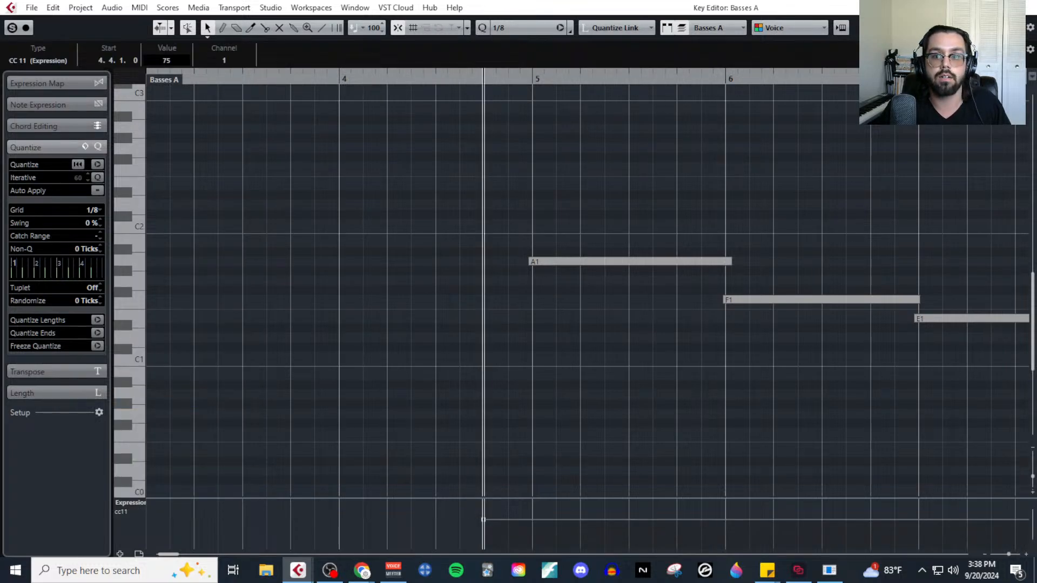
left_click(1028, 6)
Open the part on the Basses track and paste the CC11 value of 75 at 4.4.1.0 into its CC 11 (Expression) lane.
left_click(492, 350)
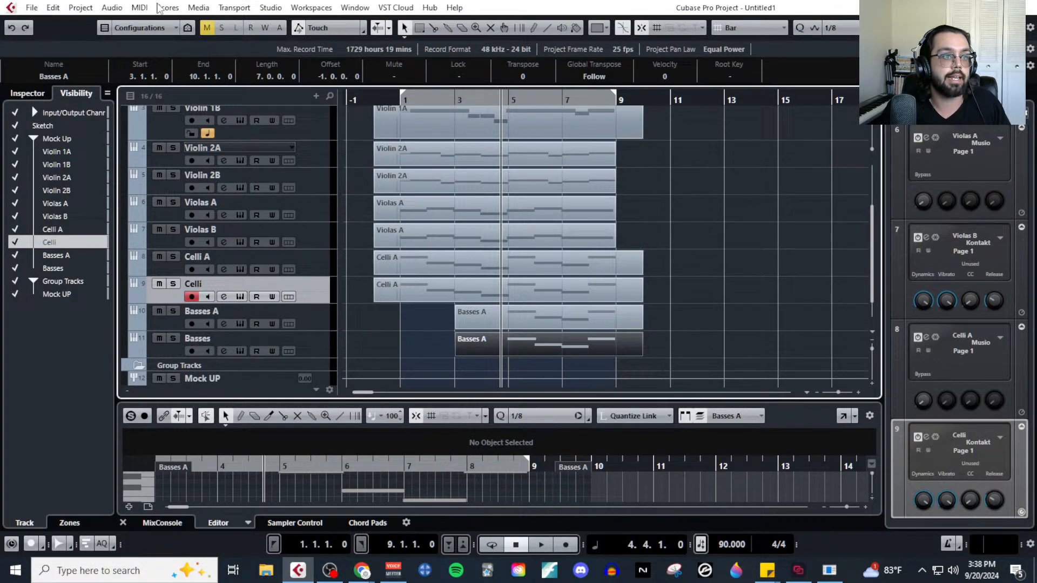
left_click(140, 8)
left_click(152, 22)
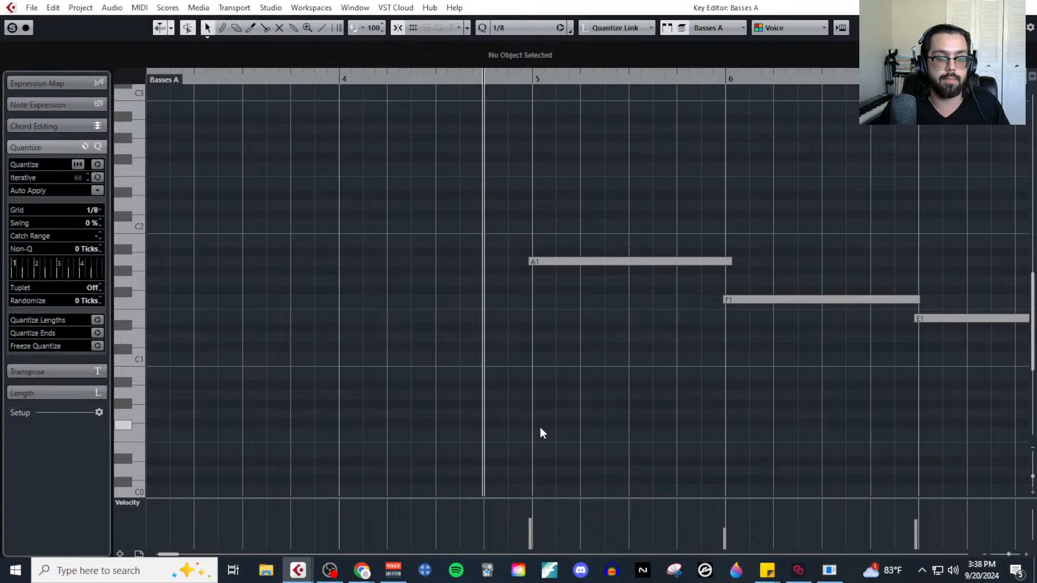
left_click(132, 502)
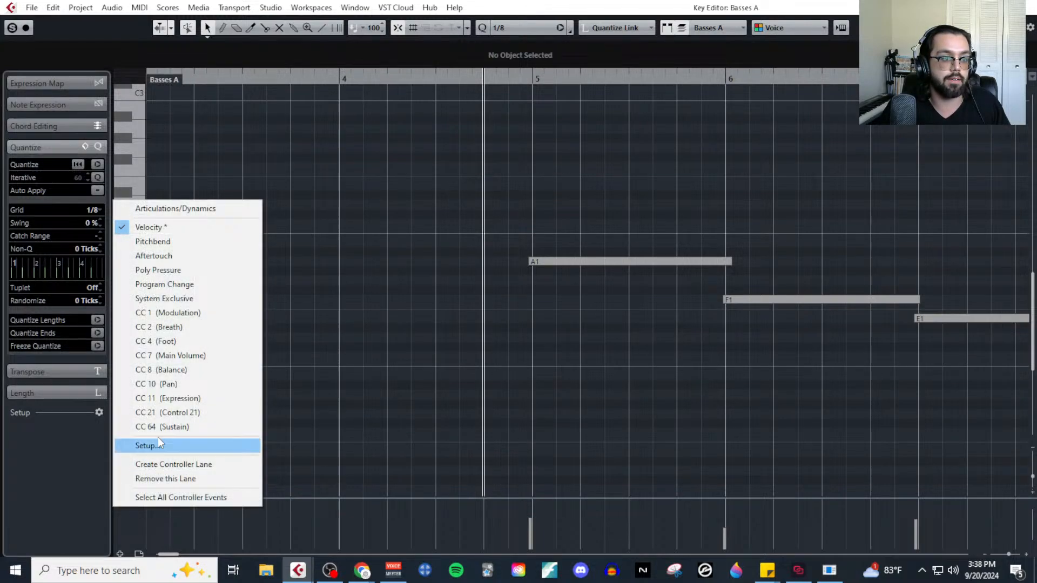
left_click(181, 398)
scroll(591, 395, "down", 3)
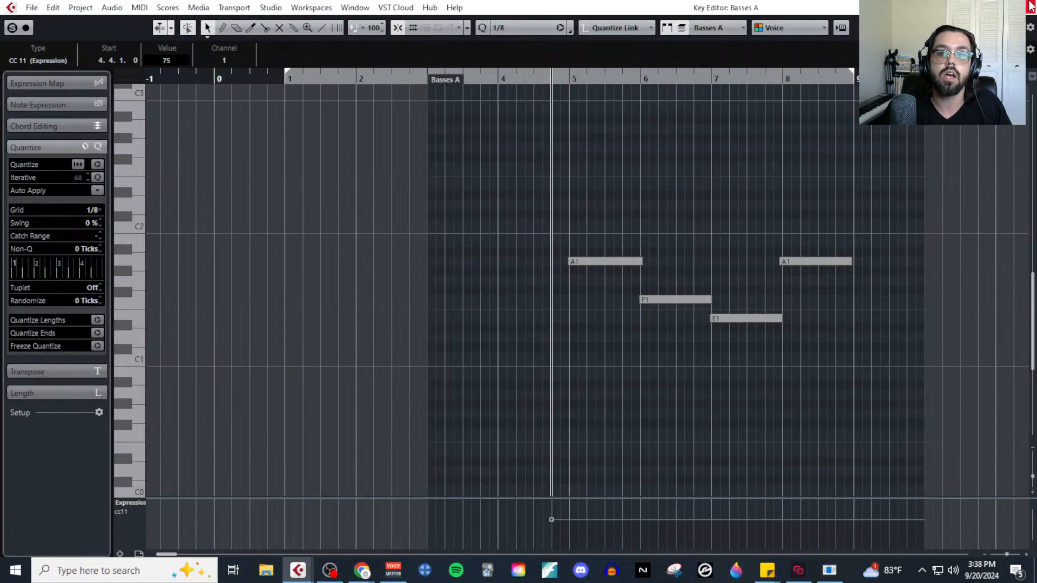
left_click(1031, 7)
Play the whole string mock-up from bar 1 to hear the balance with the expression values in place.
left_click(399, 99)
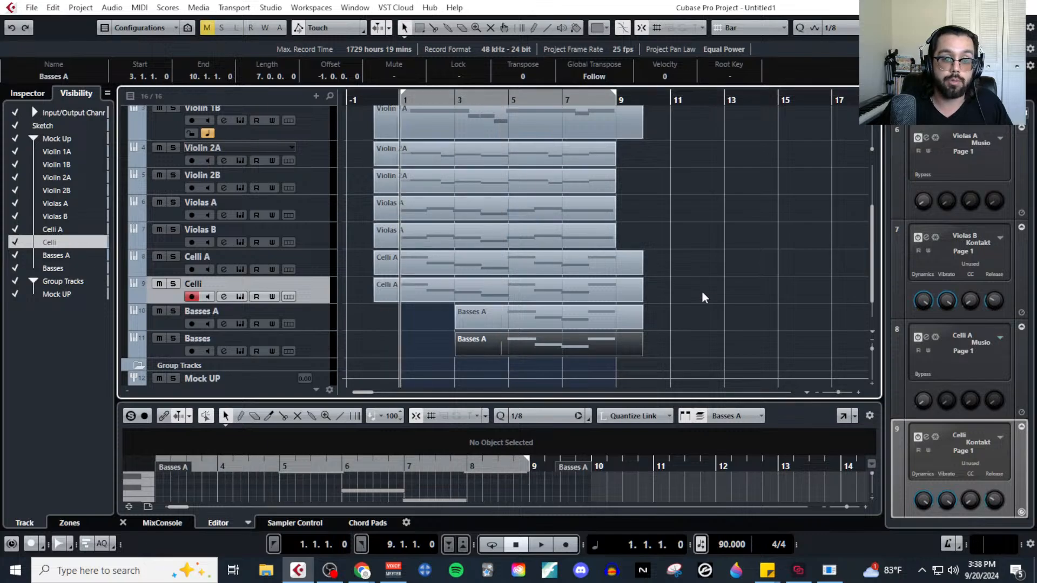
scroll(703, 297, "up", 4)
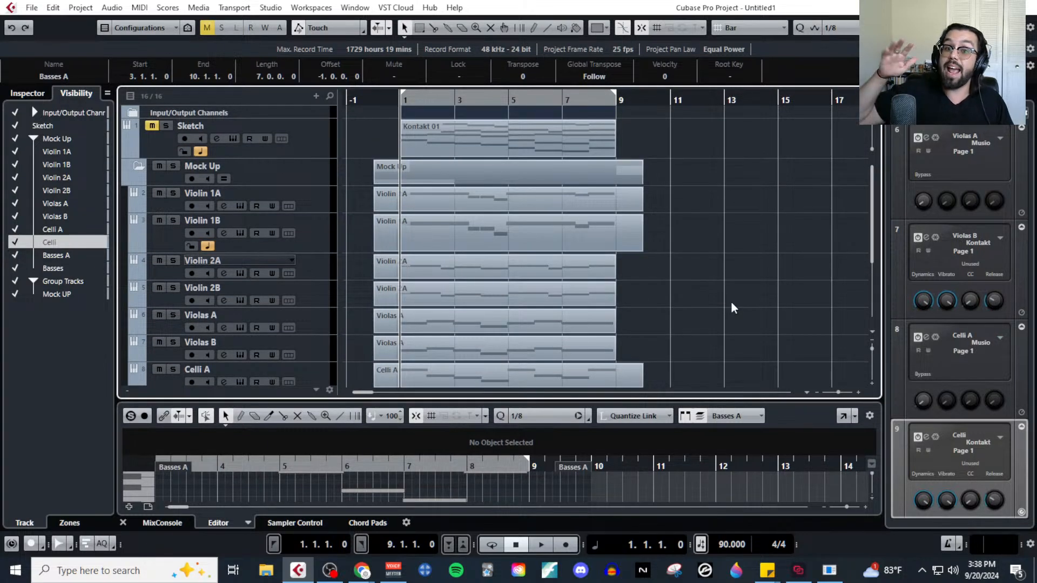
key("space")
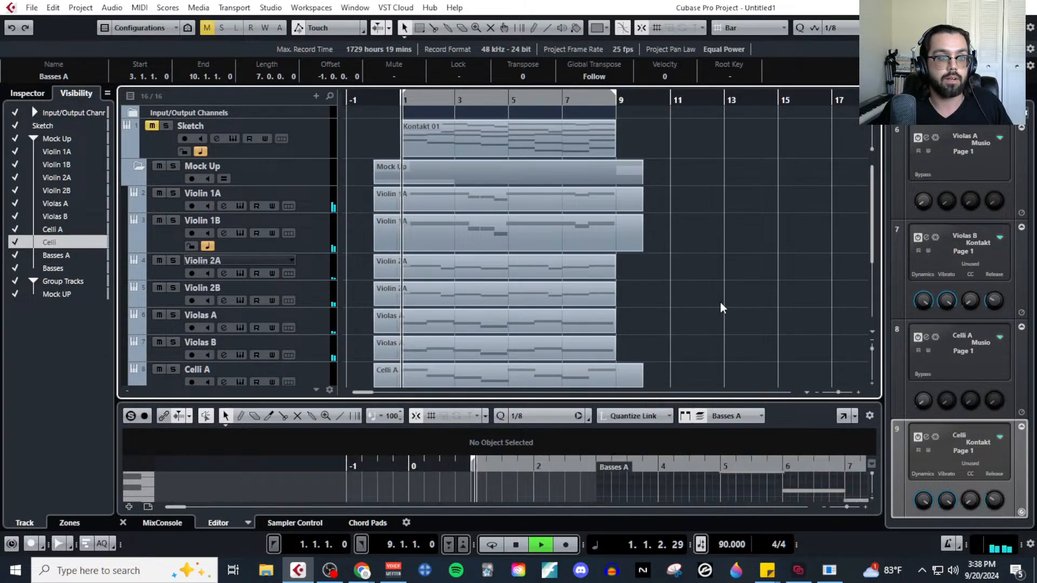
key("g")
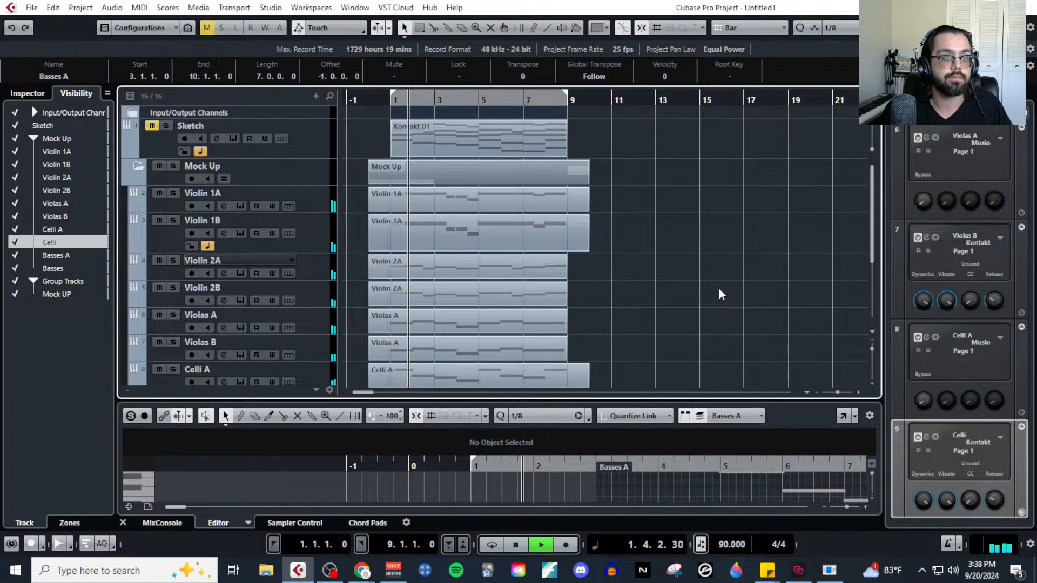
scroll(718, 295, "down", 2)
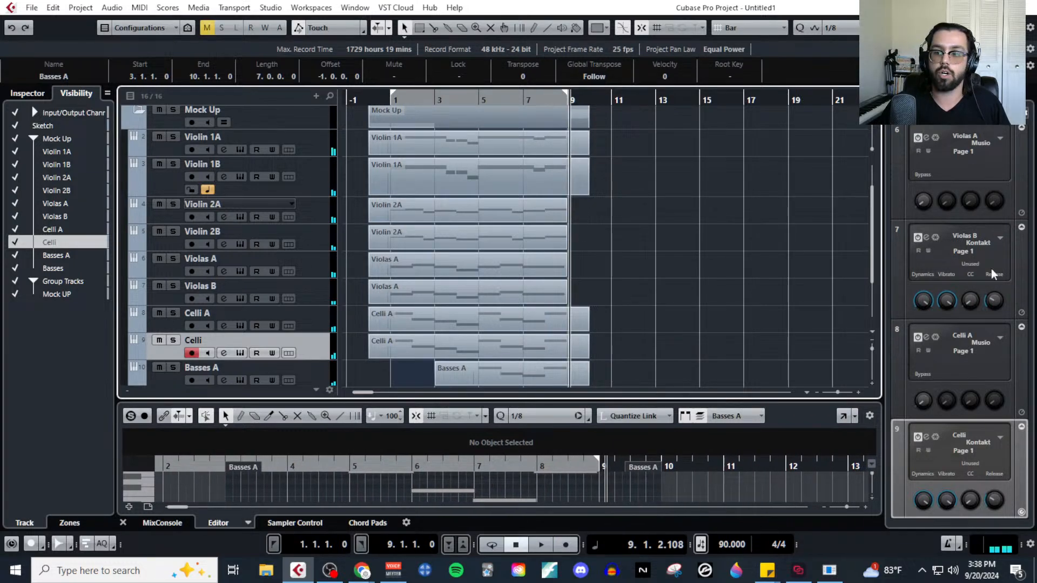
Switch to the MIDI MockUp Stream notes in Google Docs, highlight the CC11 | Expression and Modulation items, and return to Cubase.
key("alt+Tab")
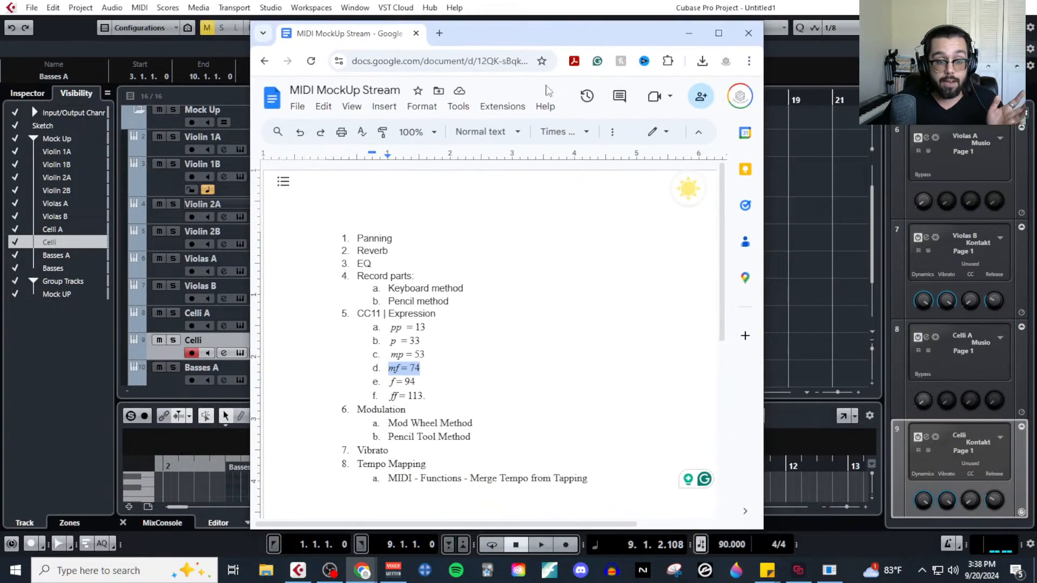
left_click_drag(357, 319, 451, 317)
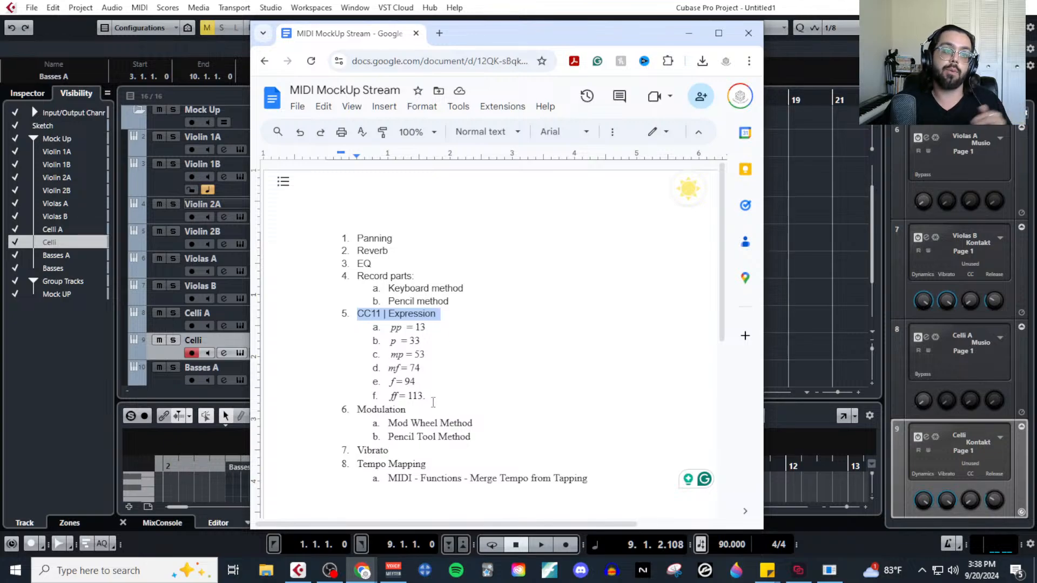
left_click_drag(411, 410, 354, 412)
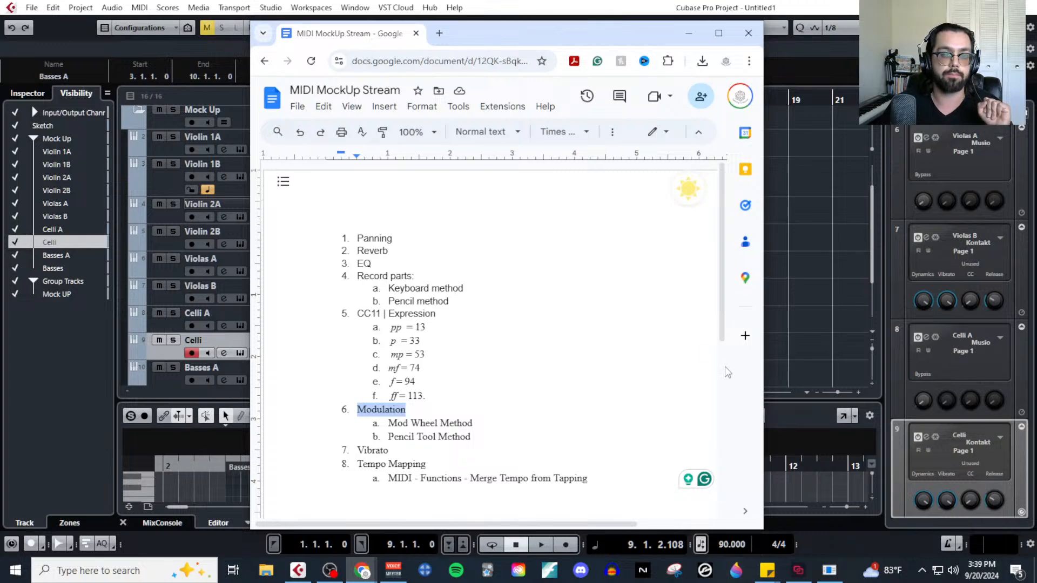
left_click_drag(443, 315, 335, 318)
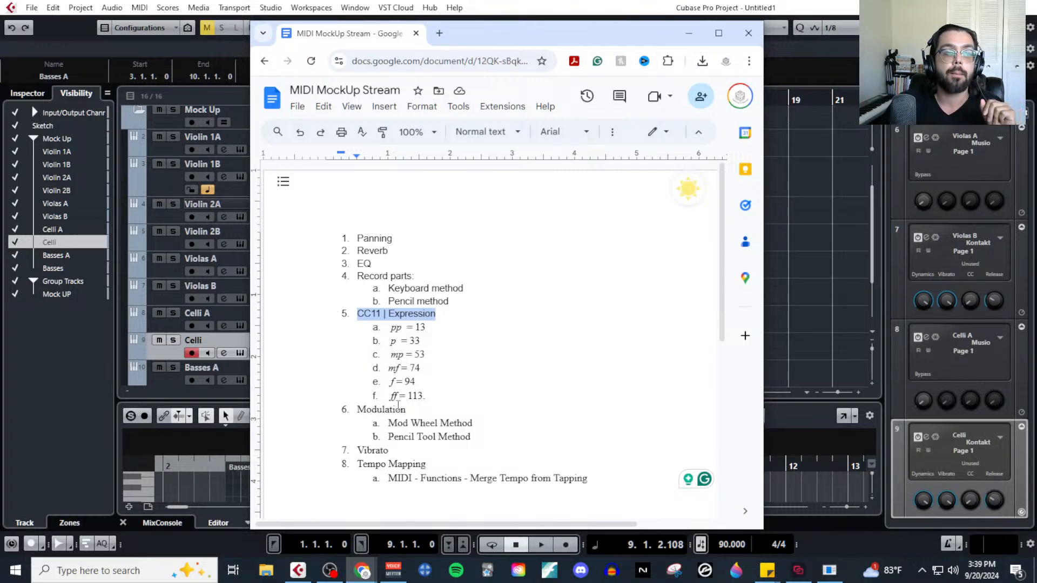
left_click_drag(408, 410, 352, 411)
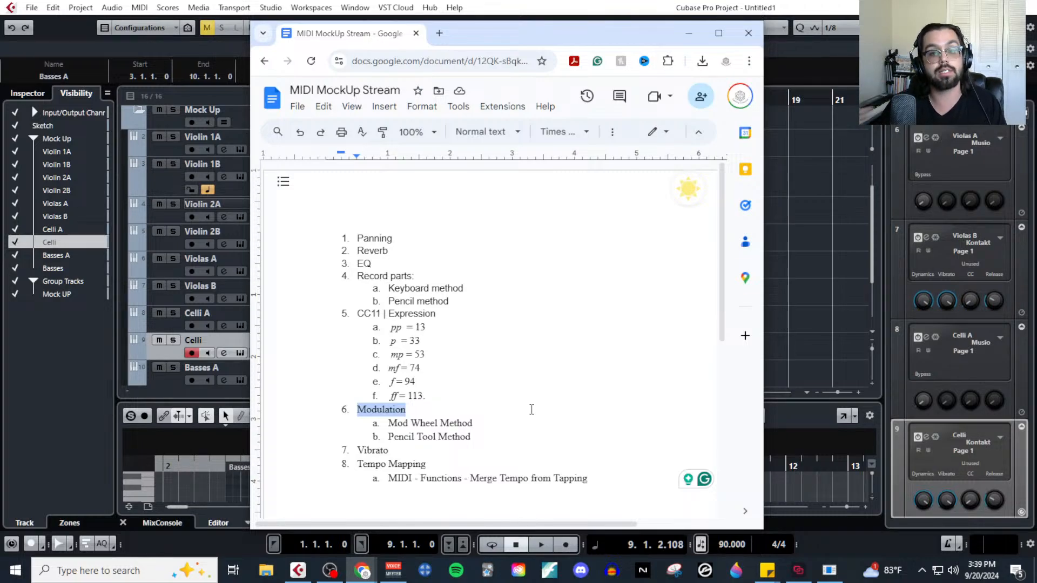
left_click(688, 33)
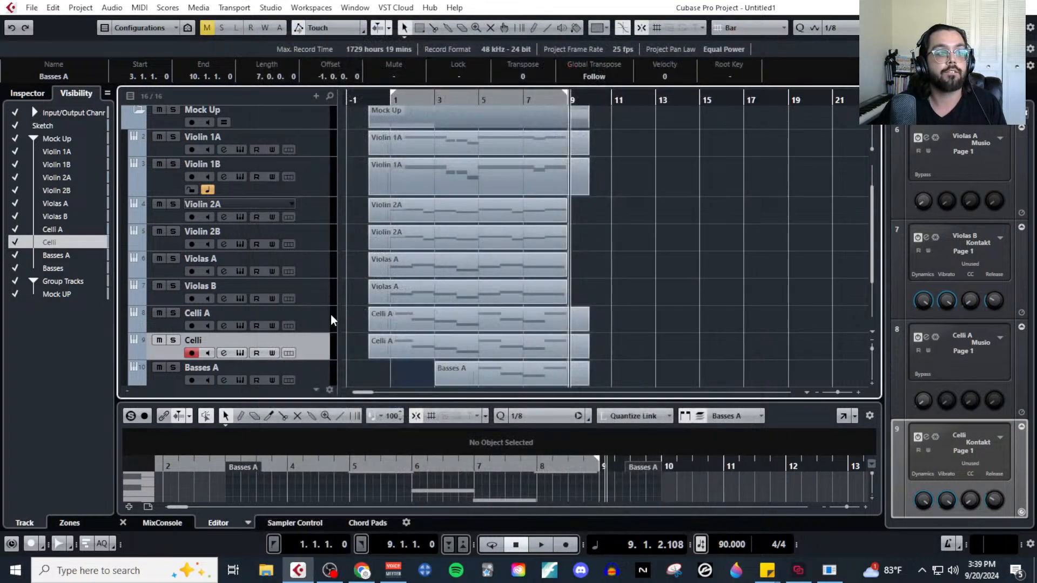
Select the Celli A track and the Basses track in turn so each is armed for live playing.
left_click(314, 316)
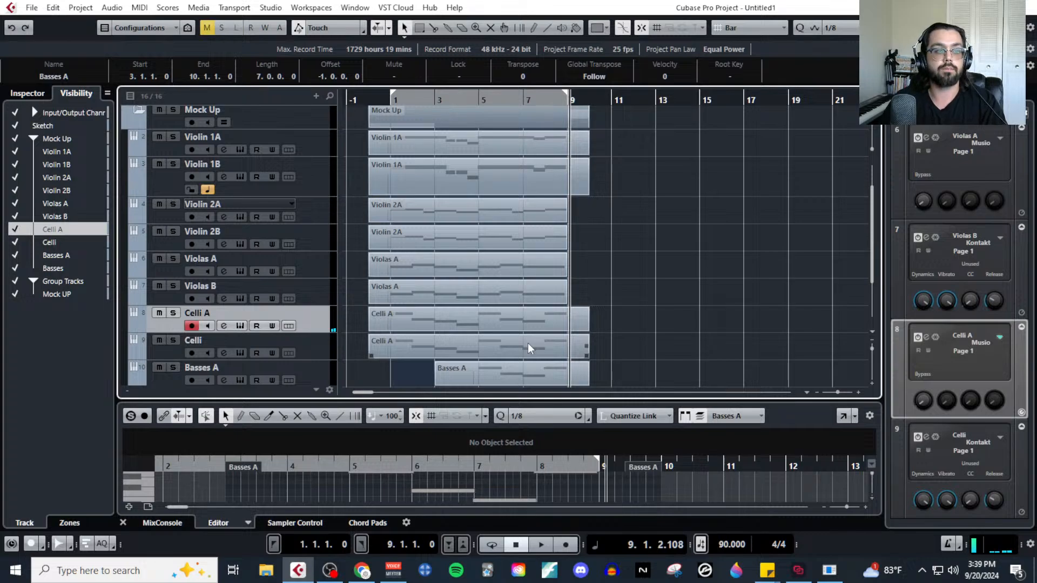
scroll(270, 288, "down", 3)
left_click(311, 309)
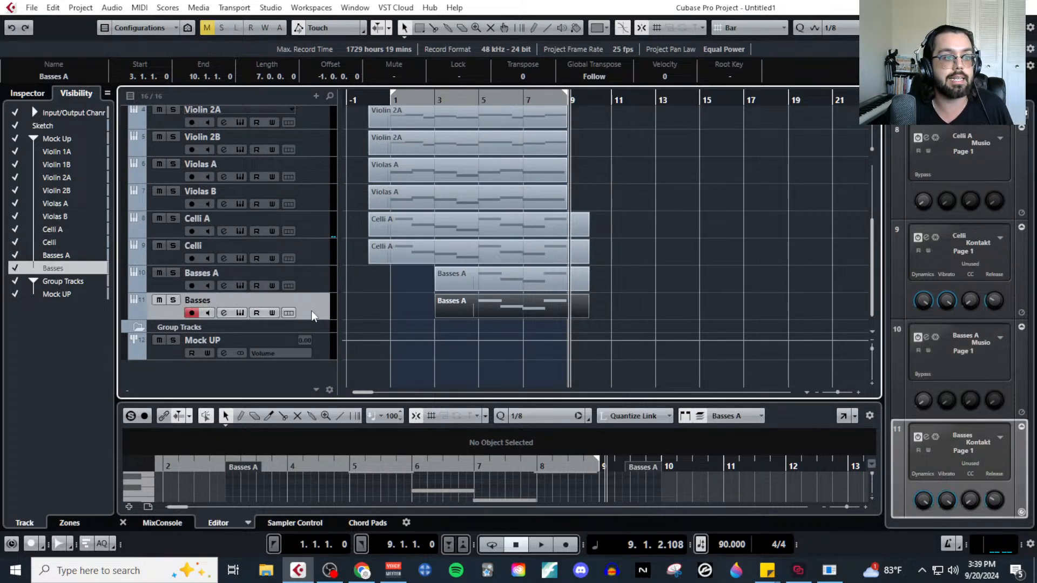
Add one instrument track using the Musio instrument, with its output routed to Stereo Out.
left_click(316, 97)
left_click(349, 124)
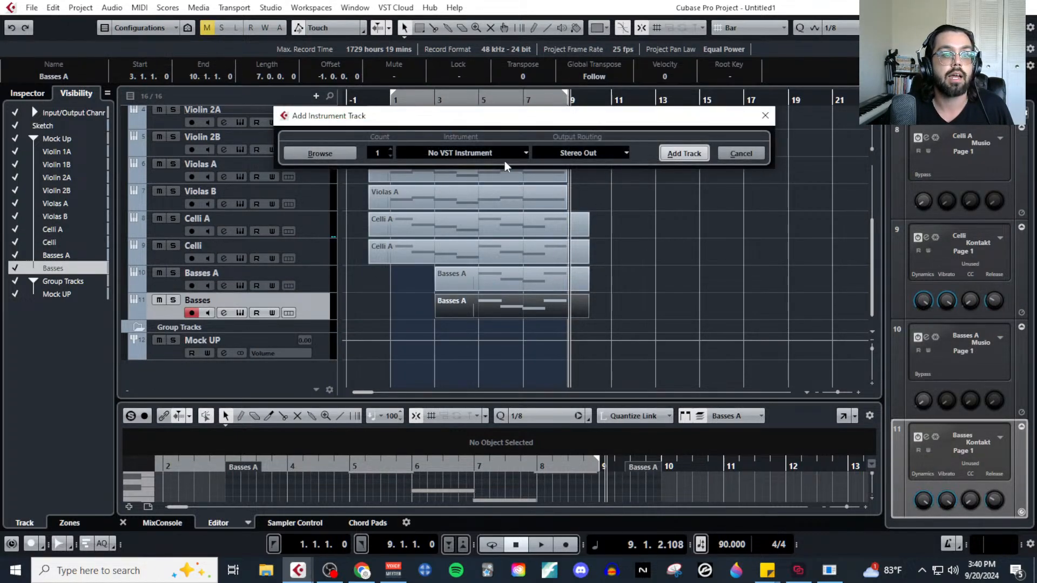
left_click(501, 154)
left_click(435, 295)
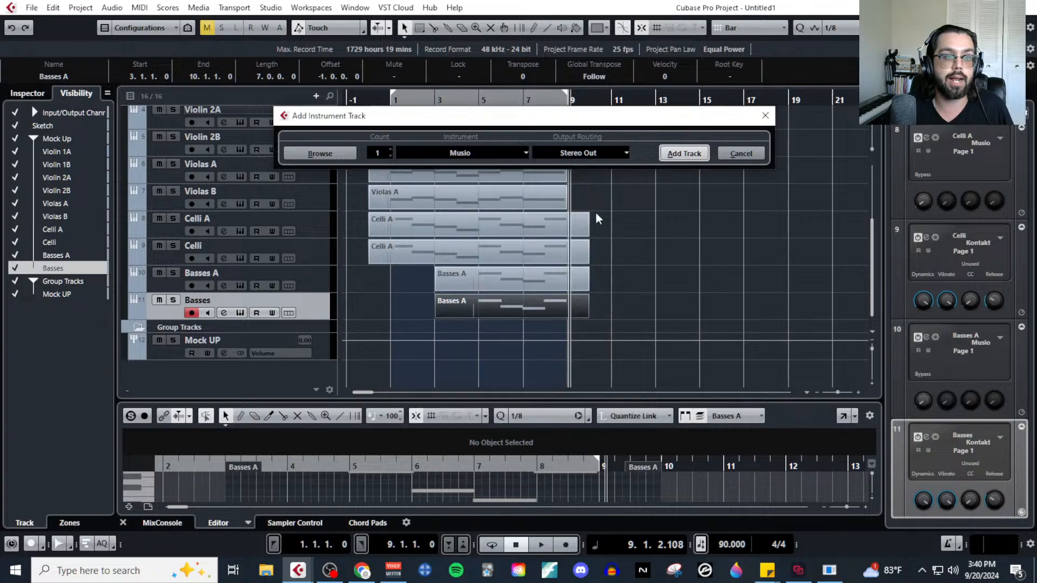
left_click(679, 155)
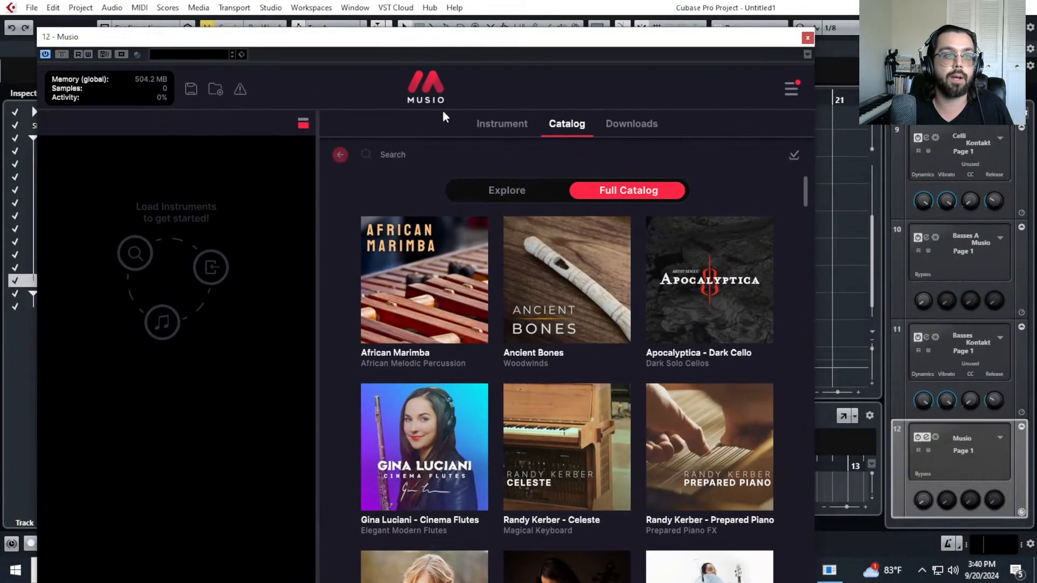
Search the full Musio catalog for TRUMPET.
left_click(439, 157)
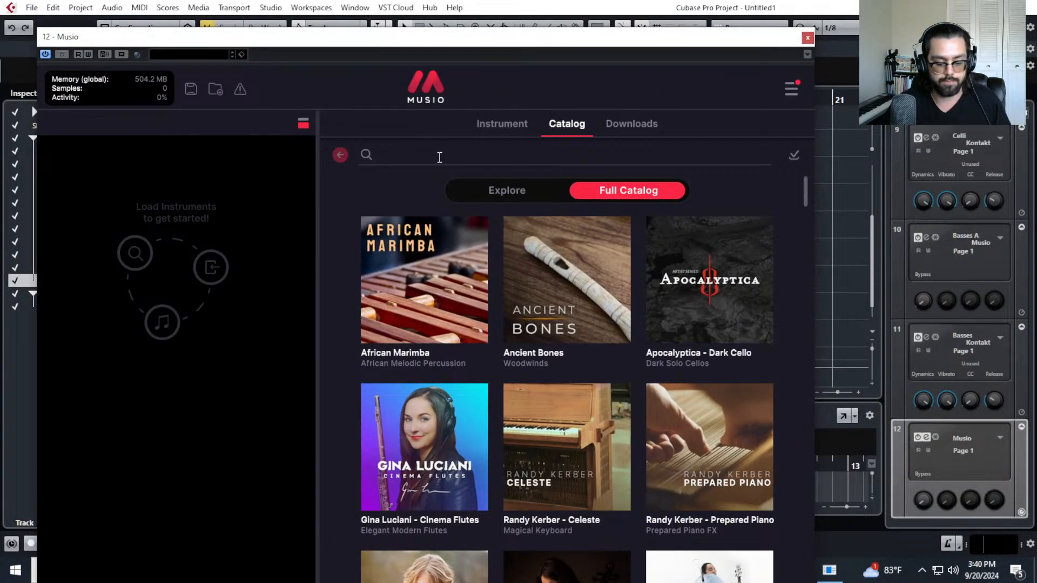
type("TRUMPET")
key("Return")
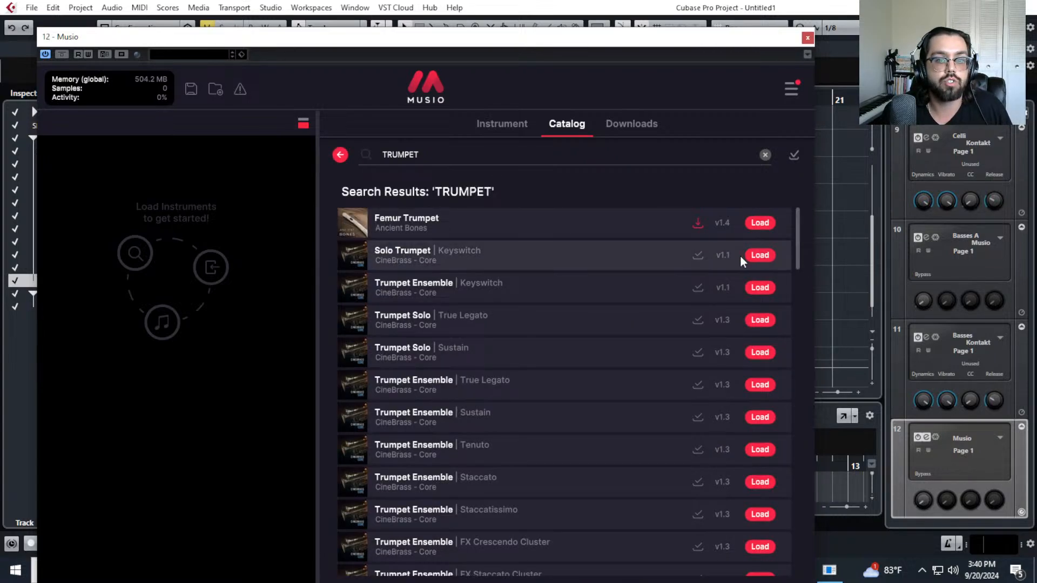
Load the 3 Trumpets Keyswitch patch from Industry Brass - Core and show its instrument page.
scroll(705, 391, "down", 10)
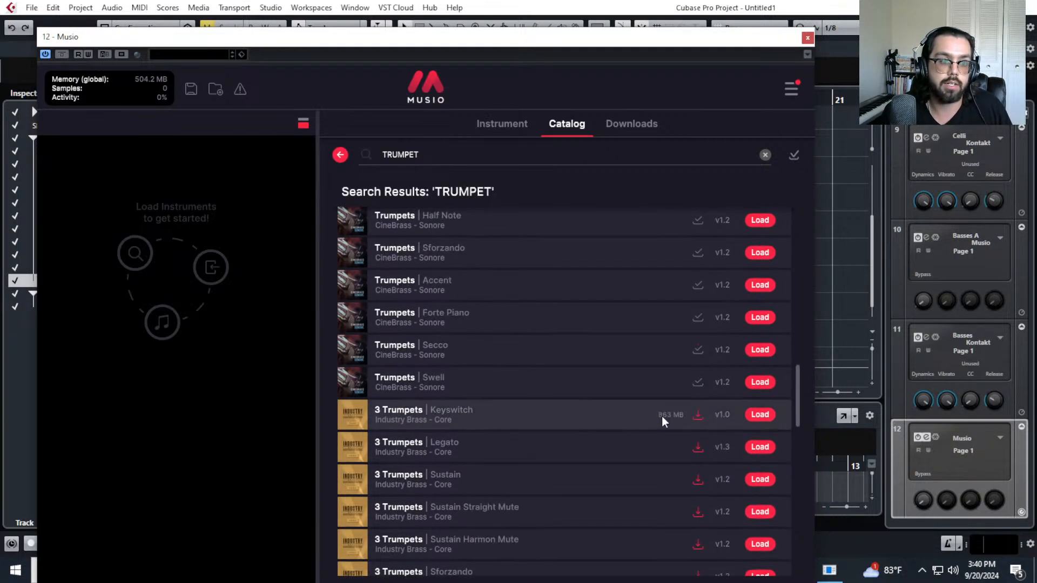
left_click(760, 415)
left_click(486, 135)
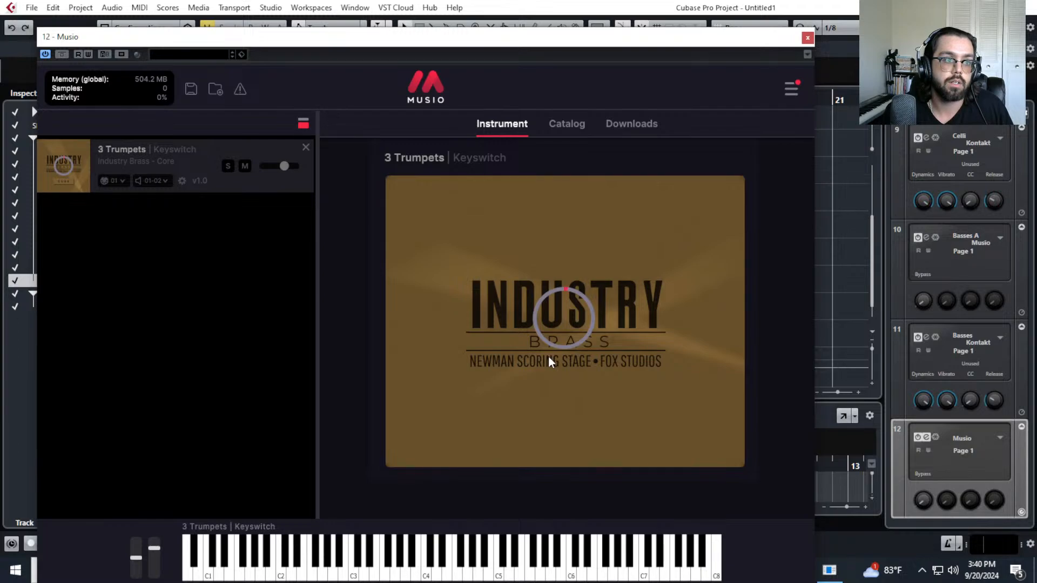
Load the Solo Trumpet Keyswitch patch from CineBrass - Core, remove the 3 Trumpets patch, and show the solo trumpet's instrument page.
left_click(570, 127)
scroll(649, 383, "down", 2)
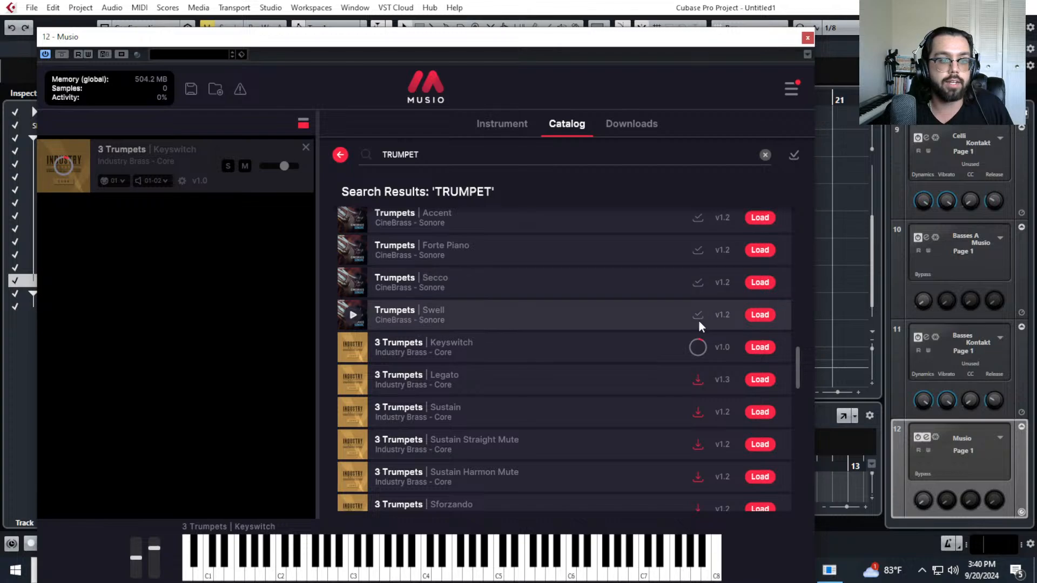
scroll(699, 355, "up", 5)
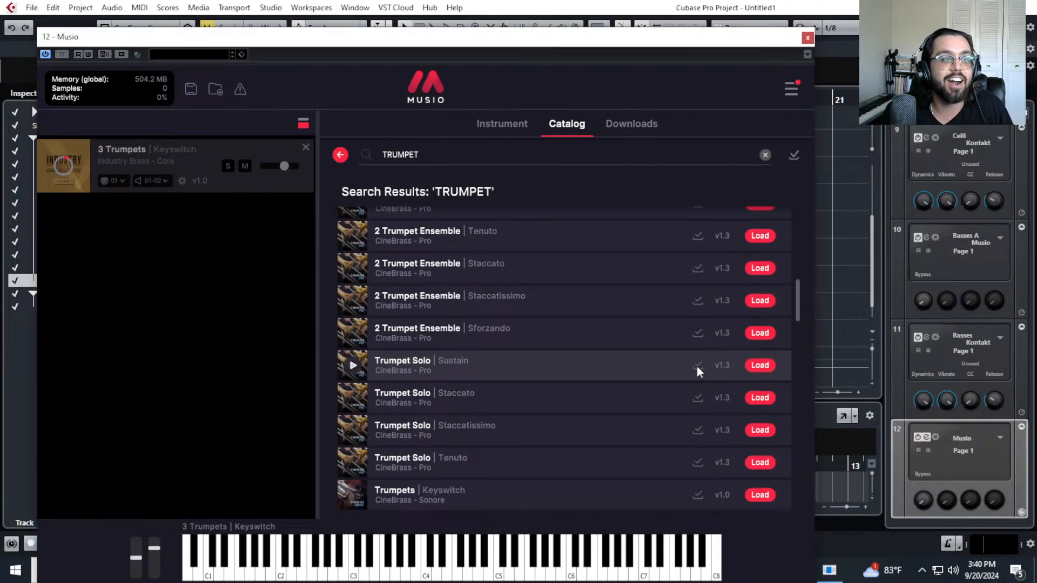
scroll(693, 367, "up", 8)
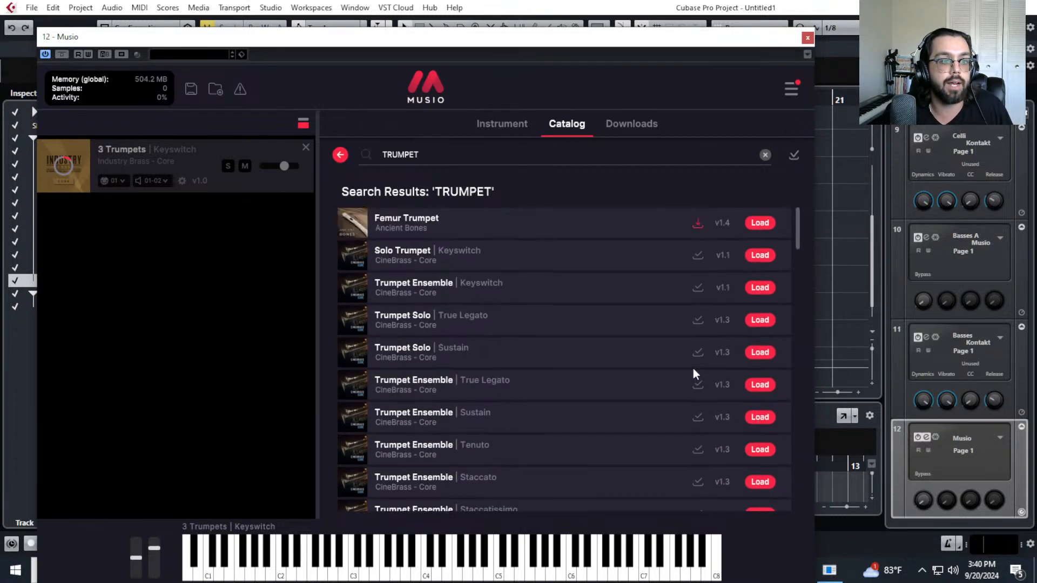
left_click(761, 256)
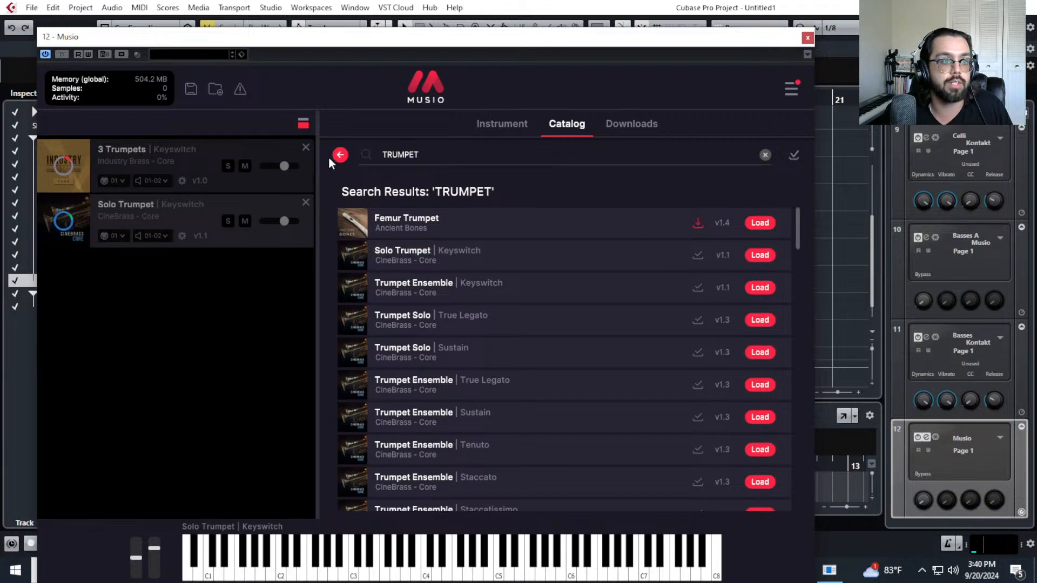
left_click(306, 148)
left_click(501, 125)
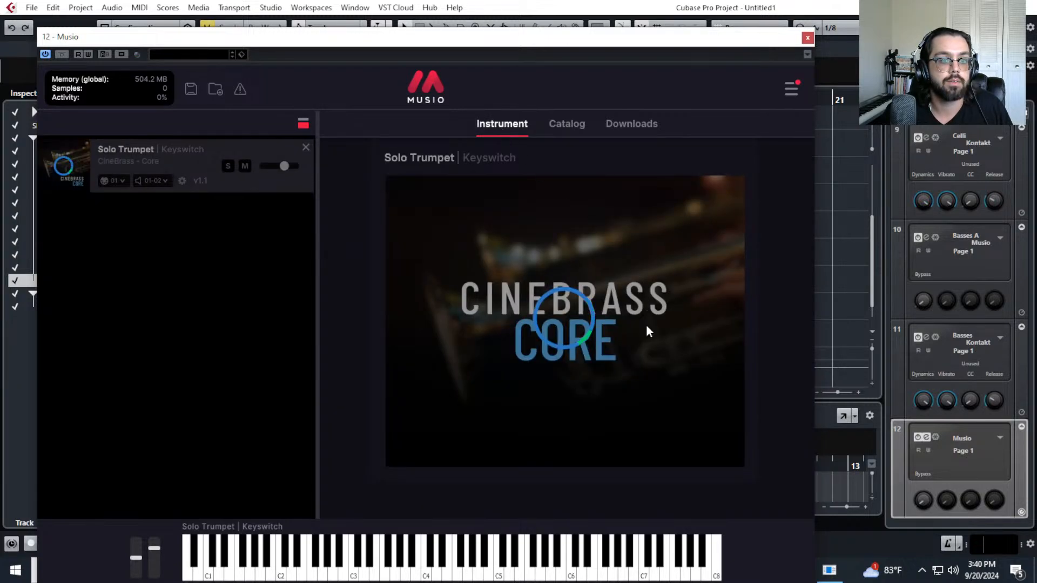
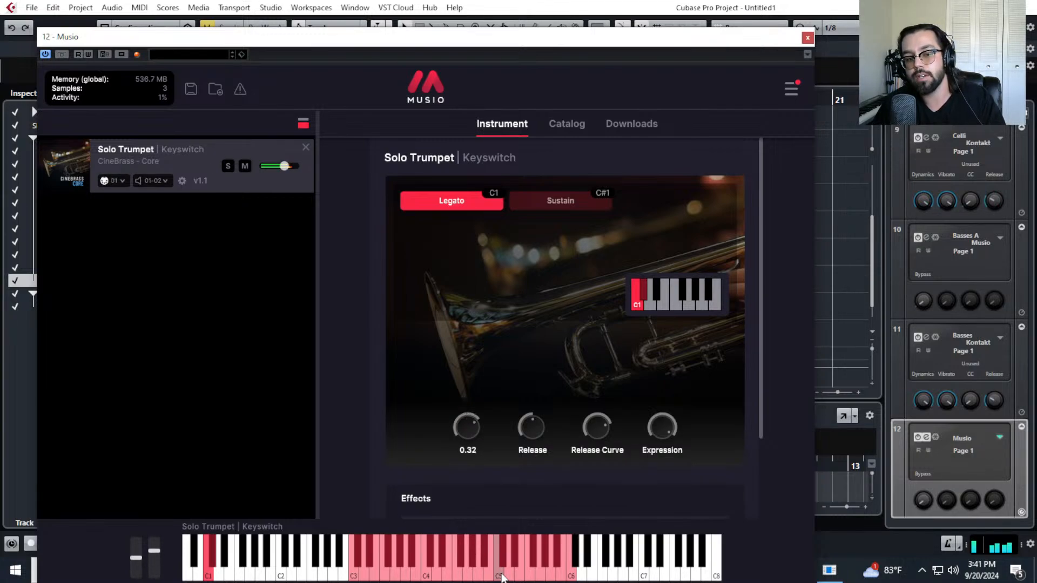
Close the solo trumpet instrument window and remove the Musio 01 track from the project.
left_click(808, 38)
right_click(323, 345)
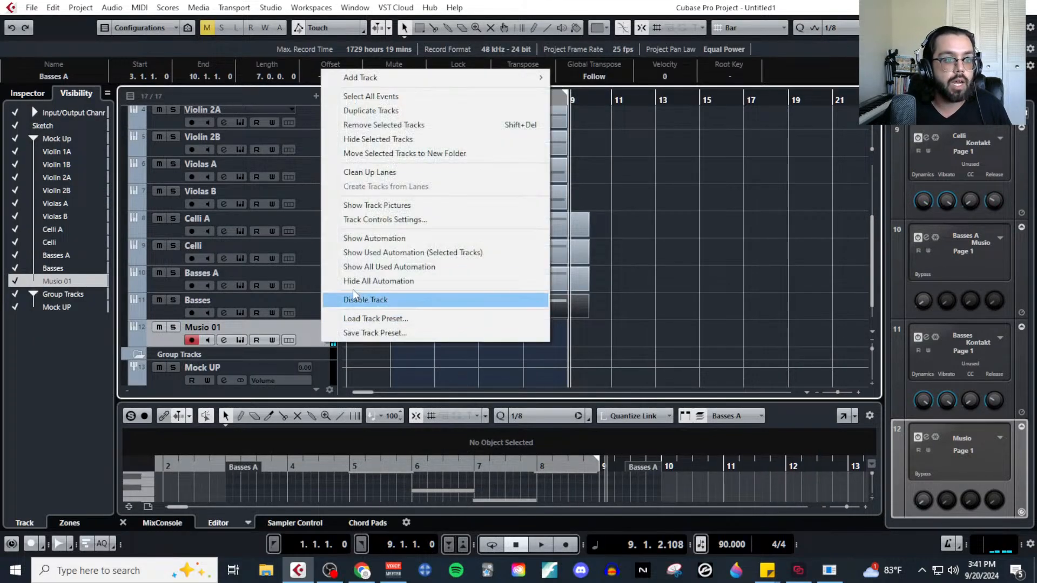
left_click(394, 125)
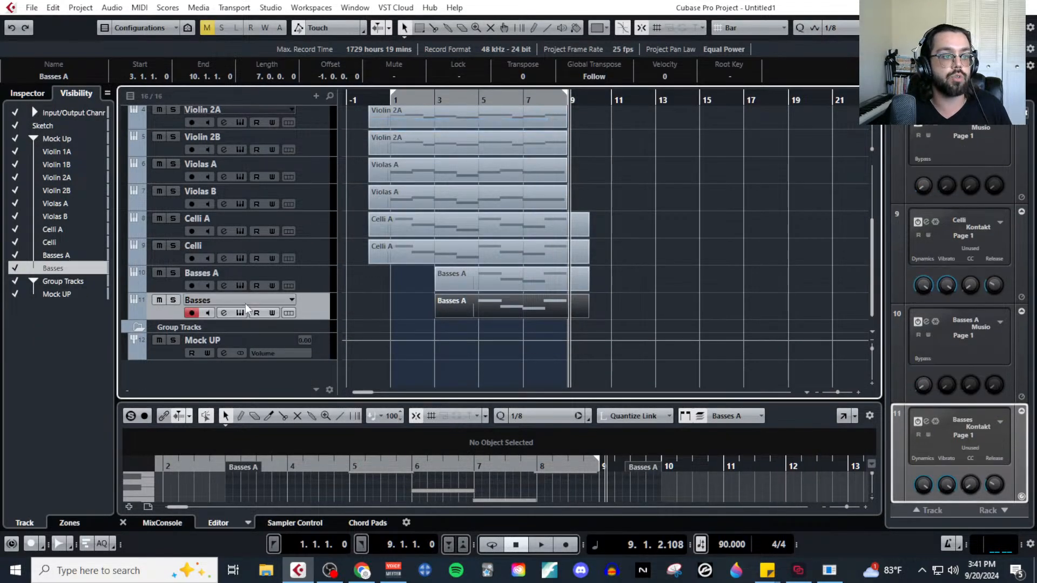
scroll(270, 267, "up", 3)
scroll(286, 270, "down", 3)
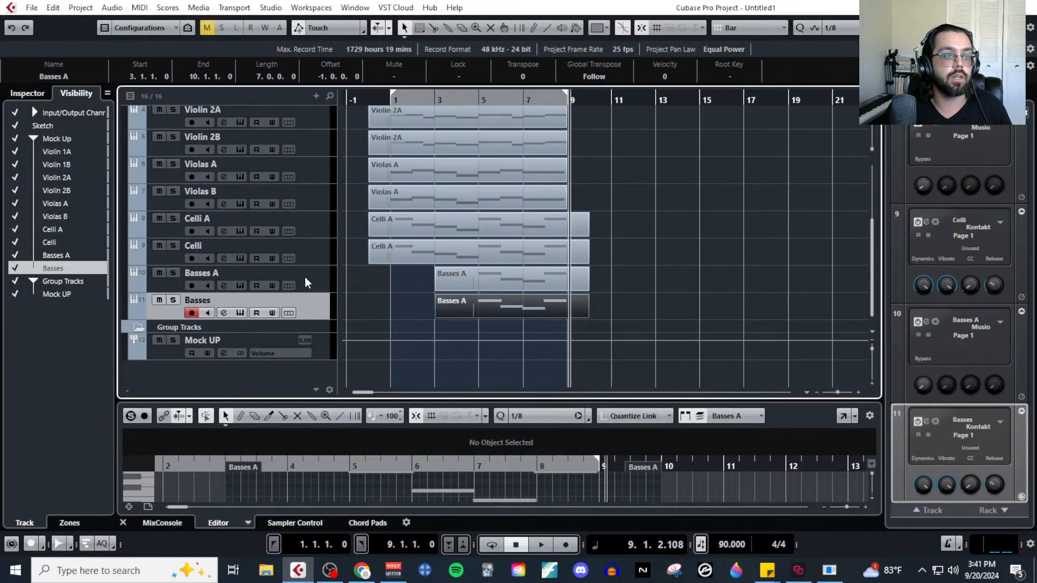
Add one instrument track using the Kontakt instrument, with its output routed to Stereo Out.
left_click(317, 97)
left_click(356, 126)
left_click(456, 154)
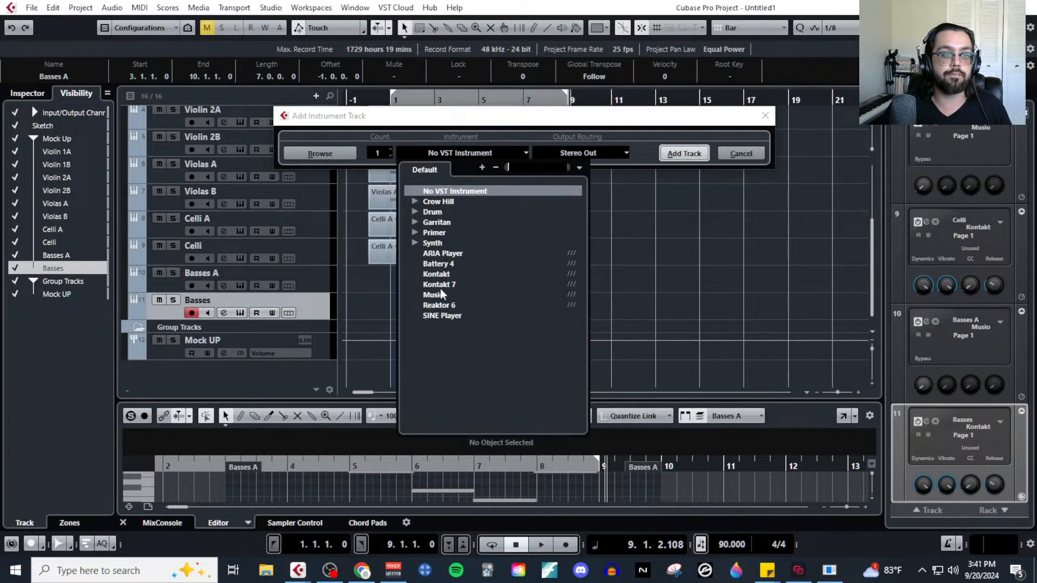
left_click(415, 243)
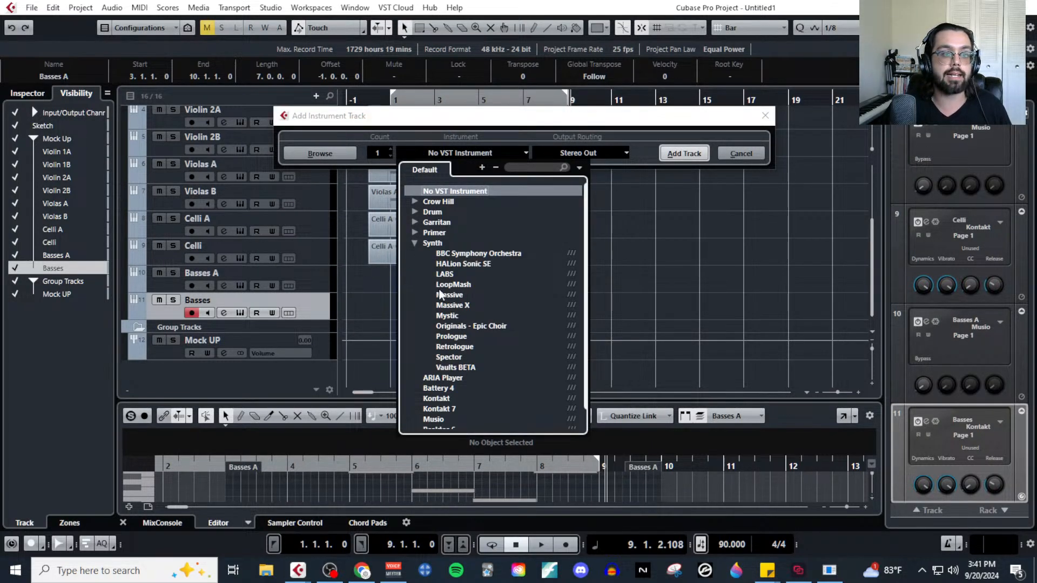
left_click(417, 244)
left_click(416, 243)
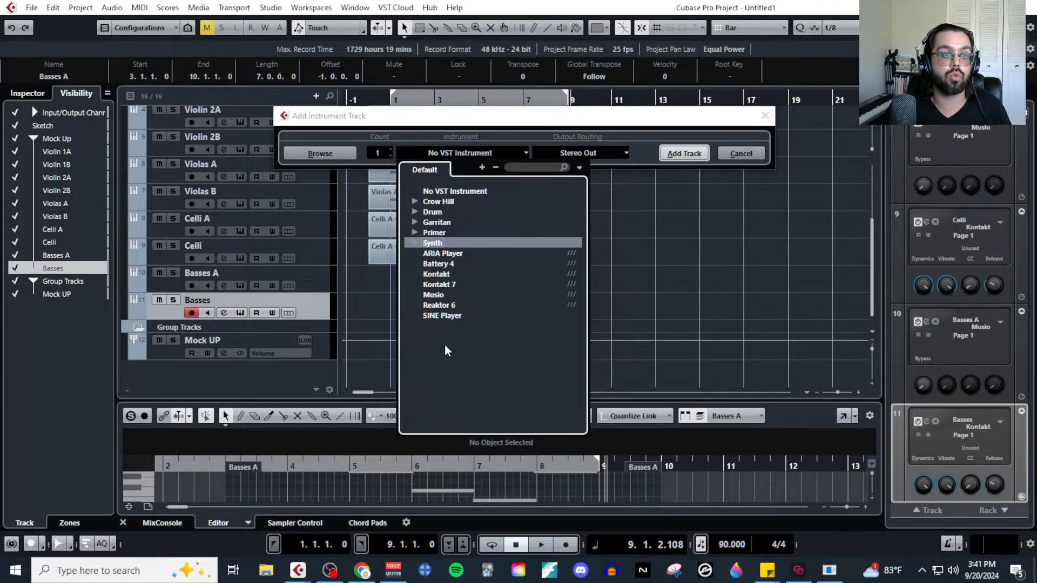
left_click(443, 277)
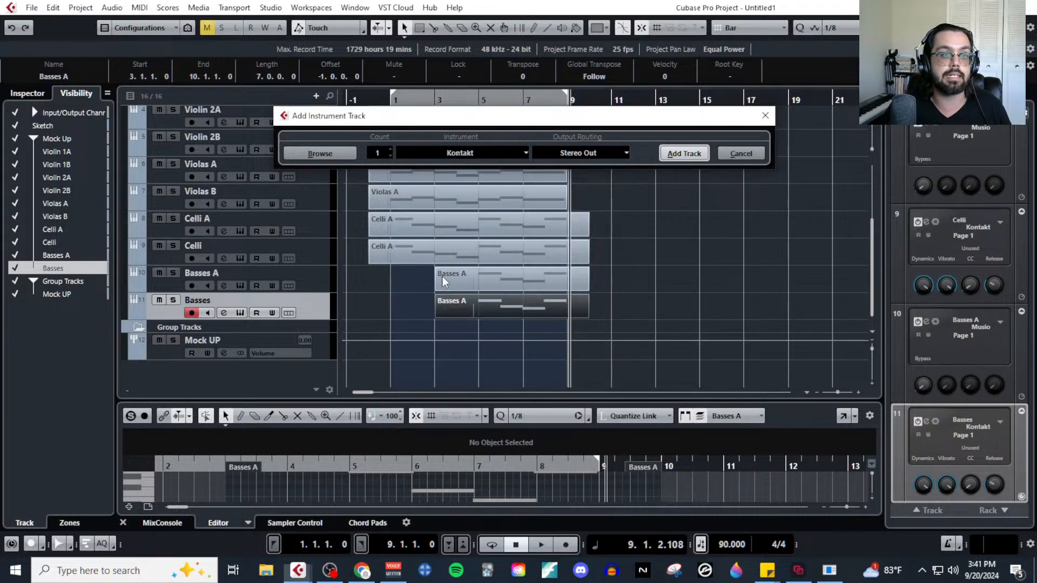
left_click(682, 154)
Load the "e - Trumpet Solo 1 - Legato" patch from the Legato techniques folder of Spitfire Studio Brass Professional.
scroll(215, 370, "down", 17)
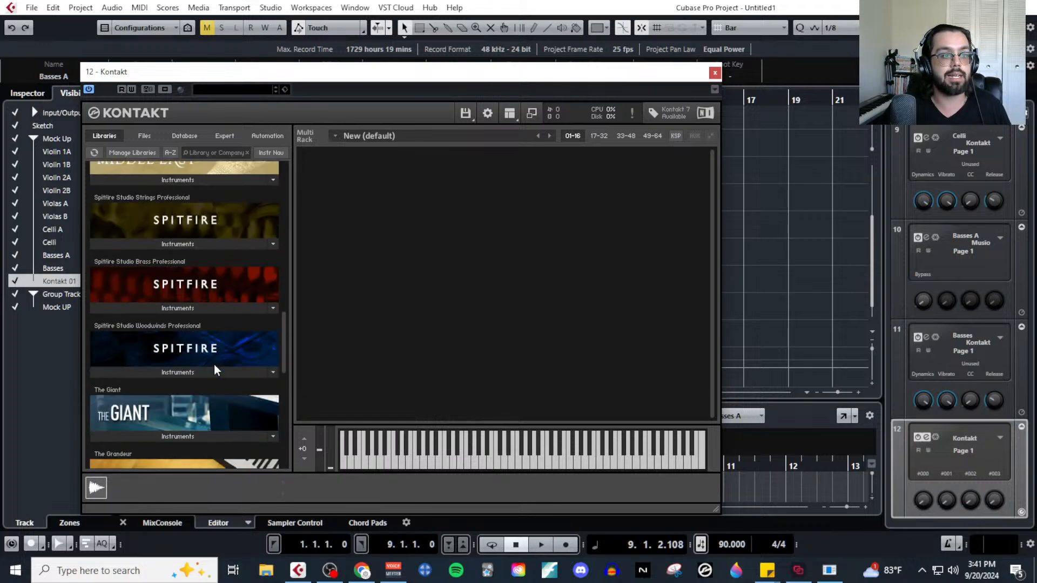
left_click(228, 307)
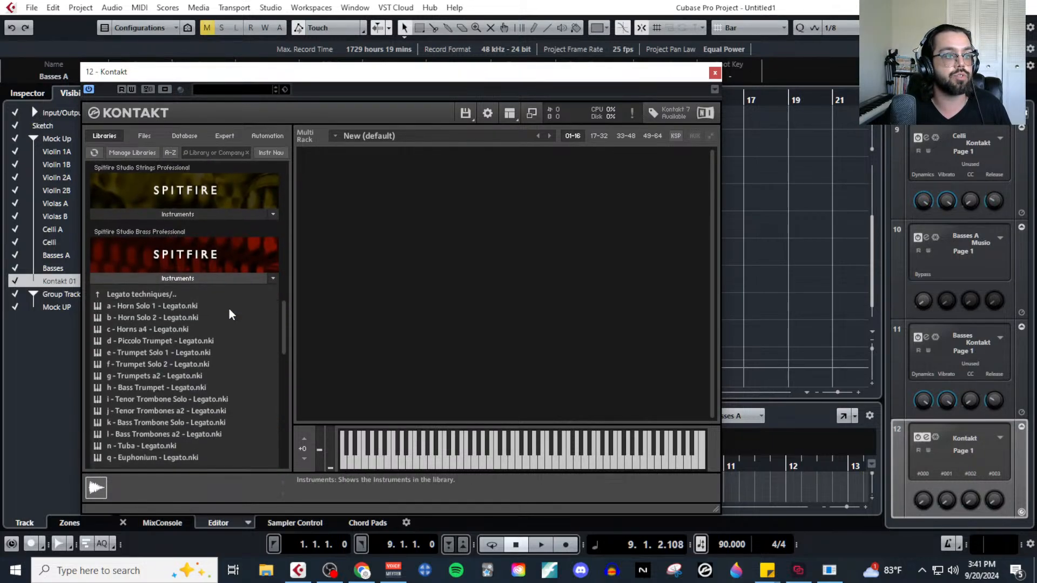
left_click(173, 352)
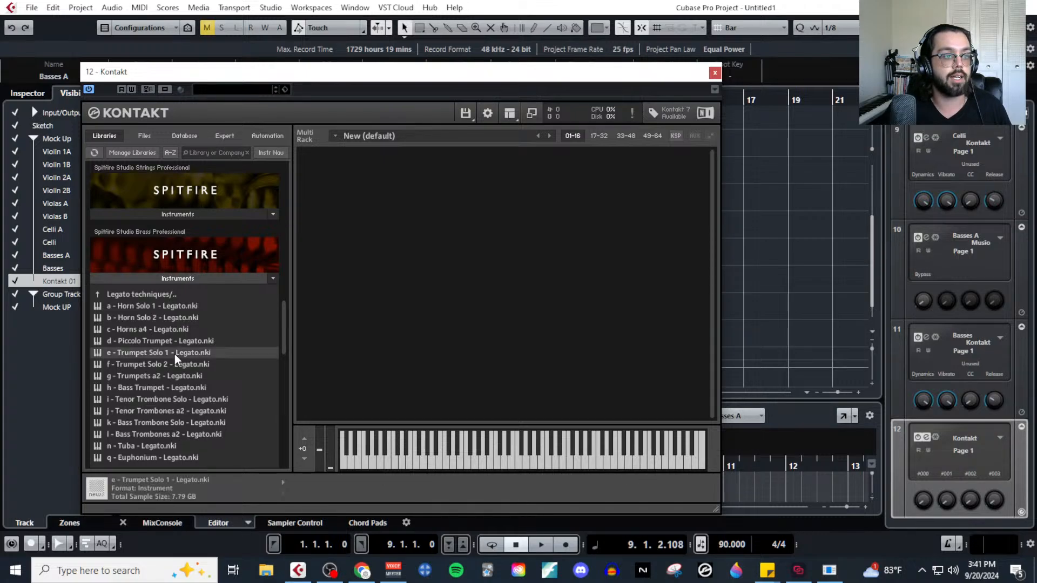
double_click(174, 354)
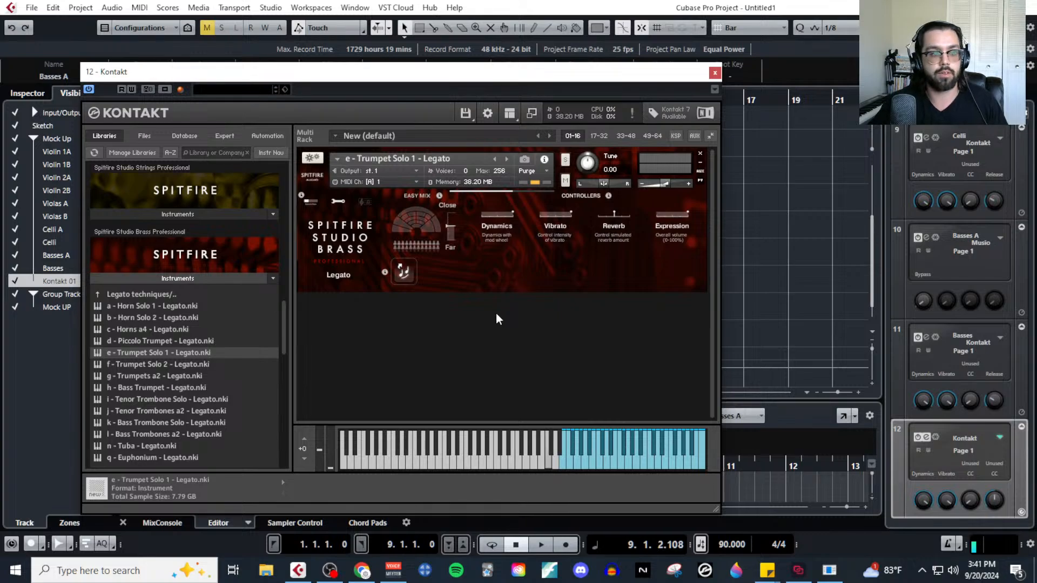
Review the trumpet patch's Dynamics control once more, then remove the Kontakt 01 track from the project.
left_click(714, 72)
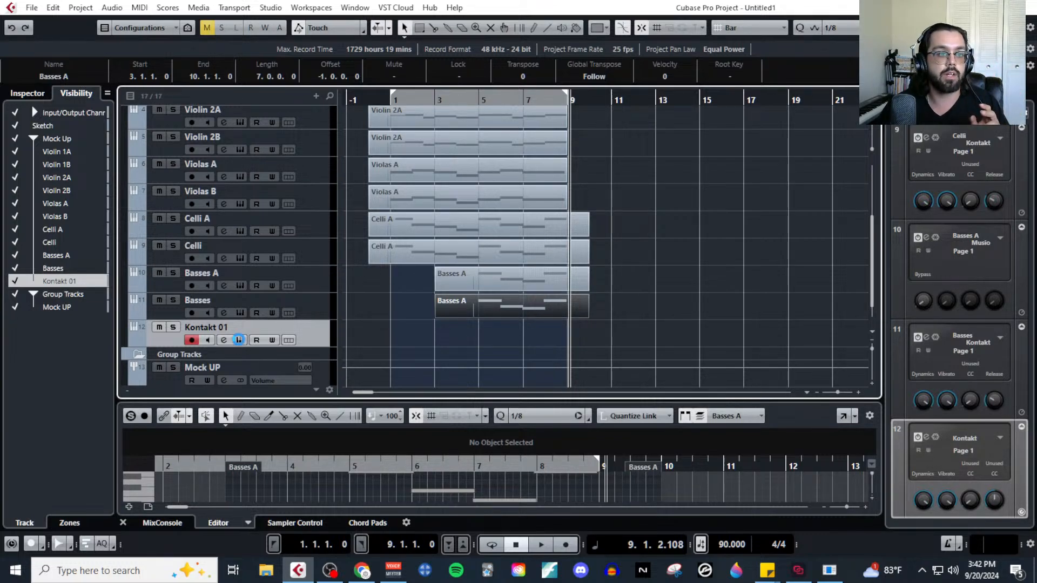
left_click(240, 340)
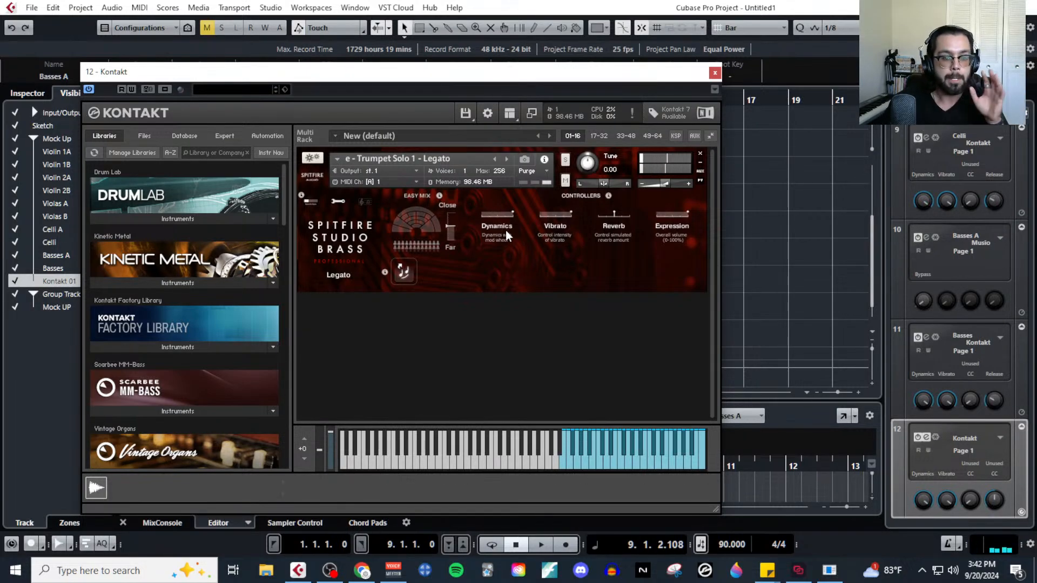
left_click(714, 72)
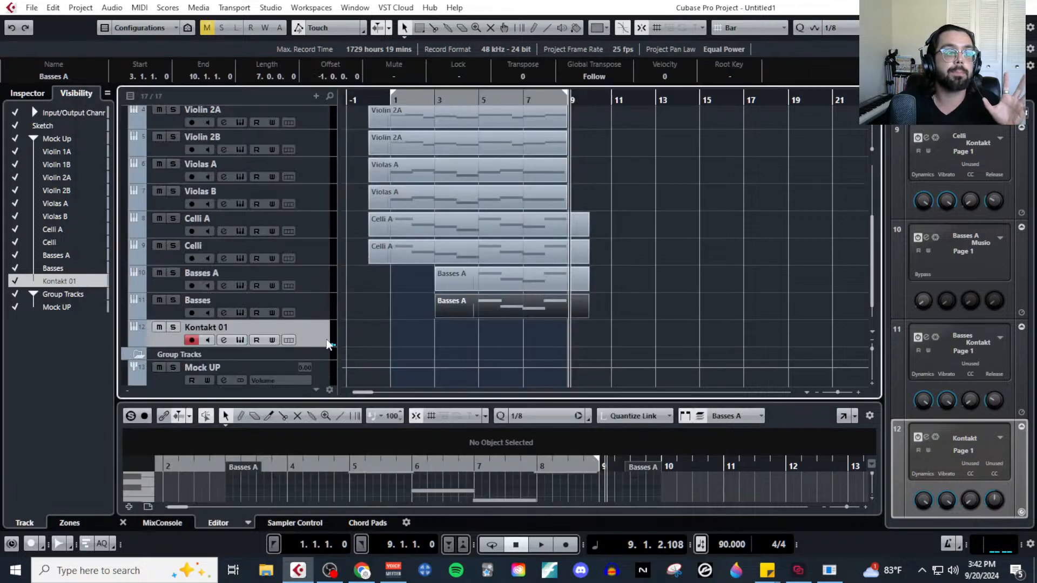
right_click(316, 338)
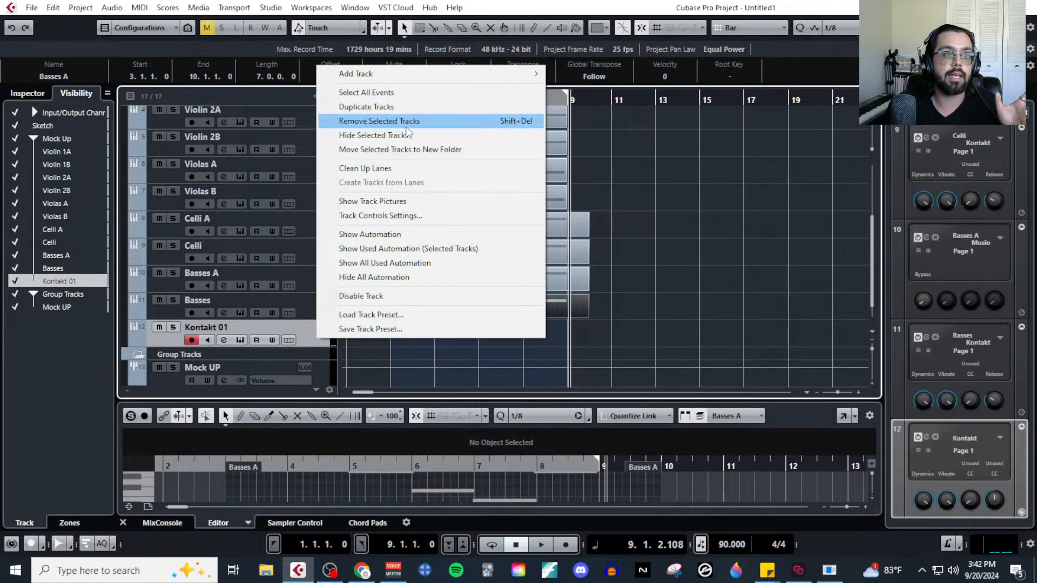
left_click(379, 121)
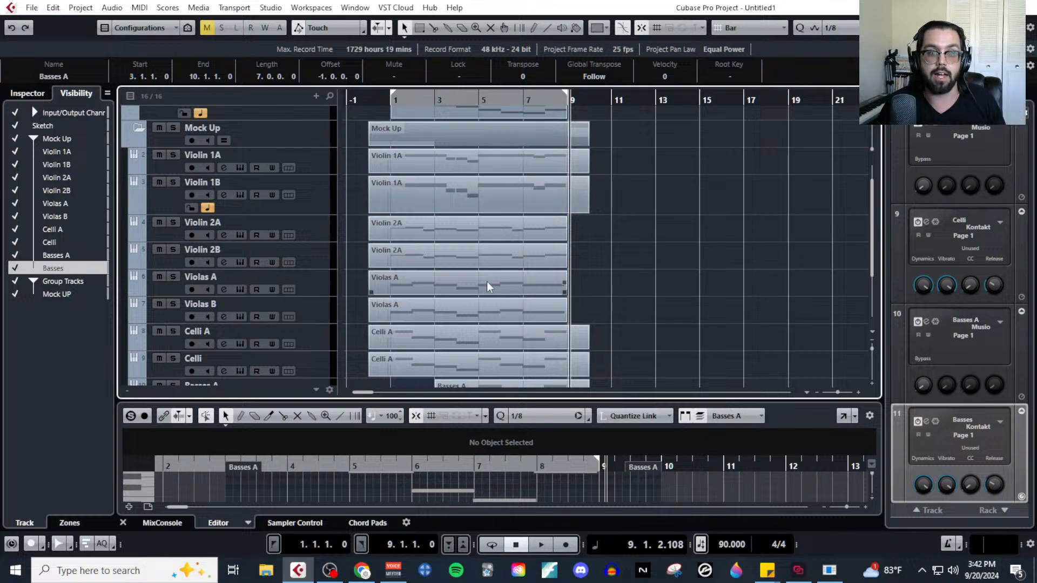
Open the Violin 1A track's MIDI part in the Key Editor.
left_click(315, 170)
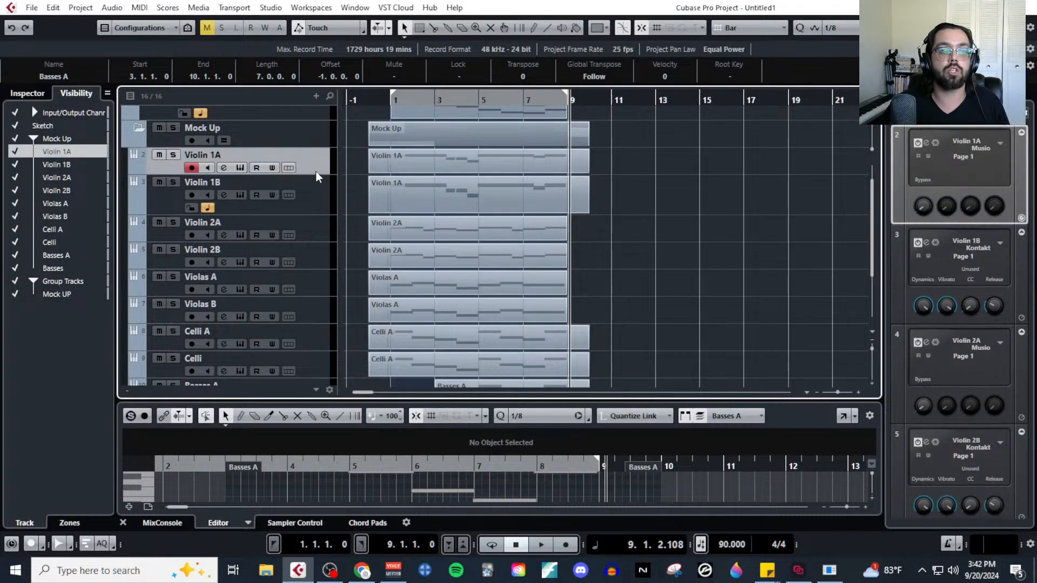
left_click(380, 171)
left_click(139, 7)
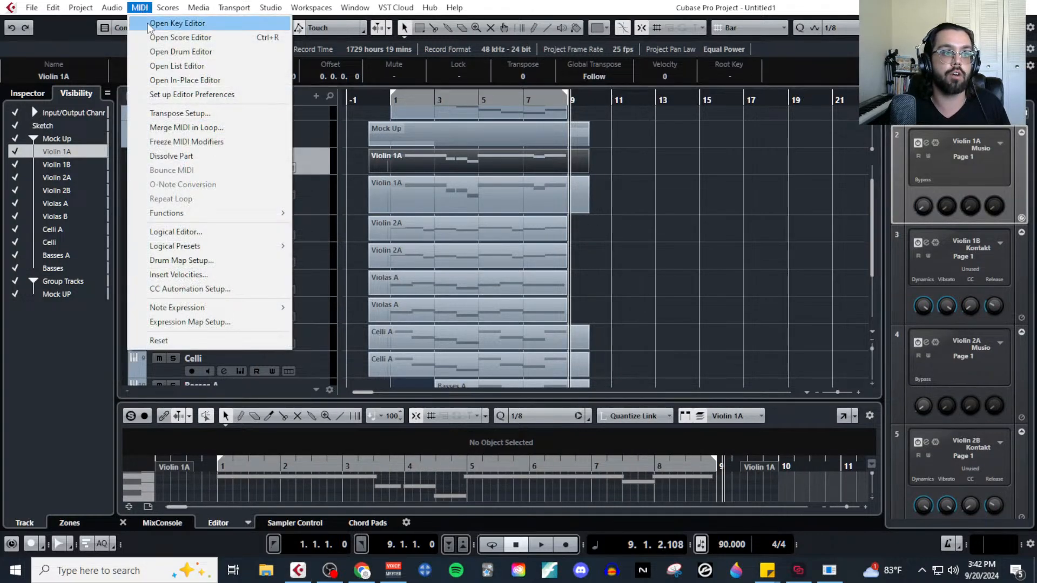
left_click(148, 17)
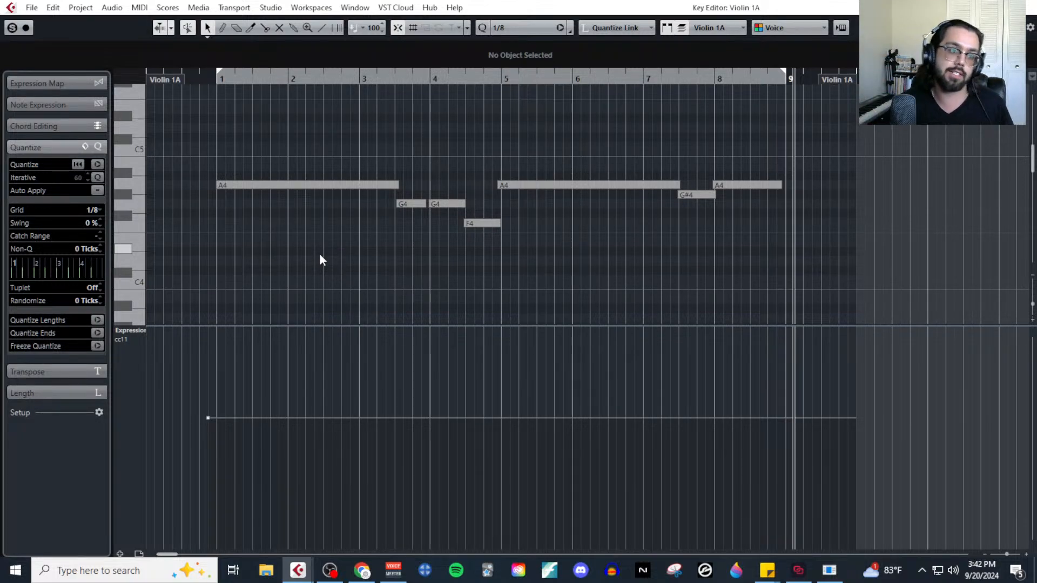
Add a second controller lane for Modulation (CC1) and enlarge it by shrinking the Expression lane.
left_click(120, 553)
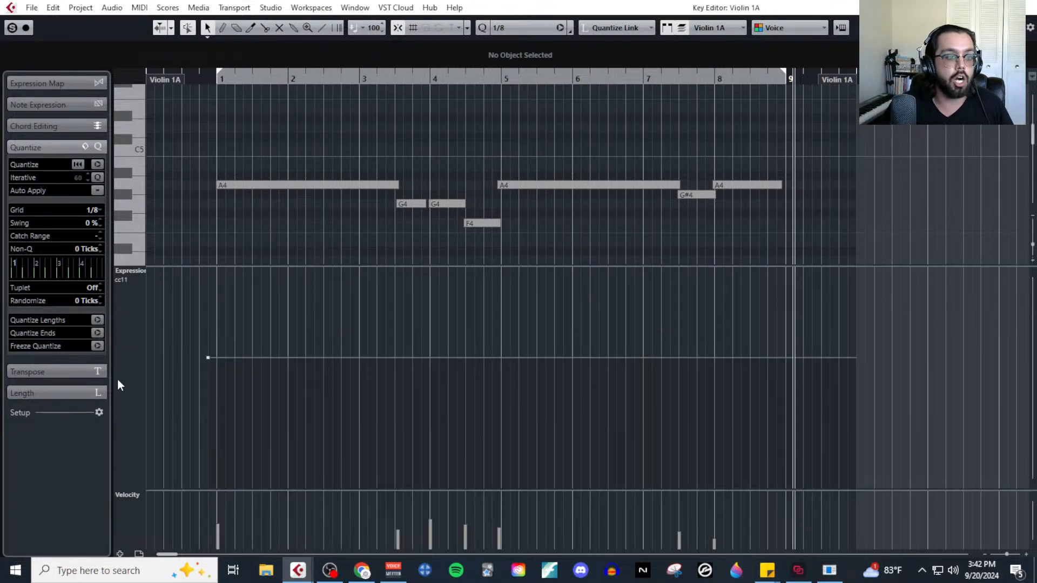
left_click(139, 495)
left_click(192, 304)
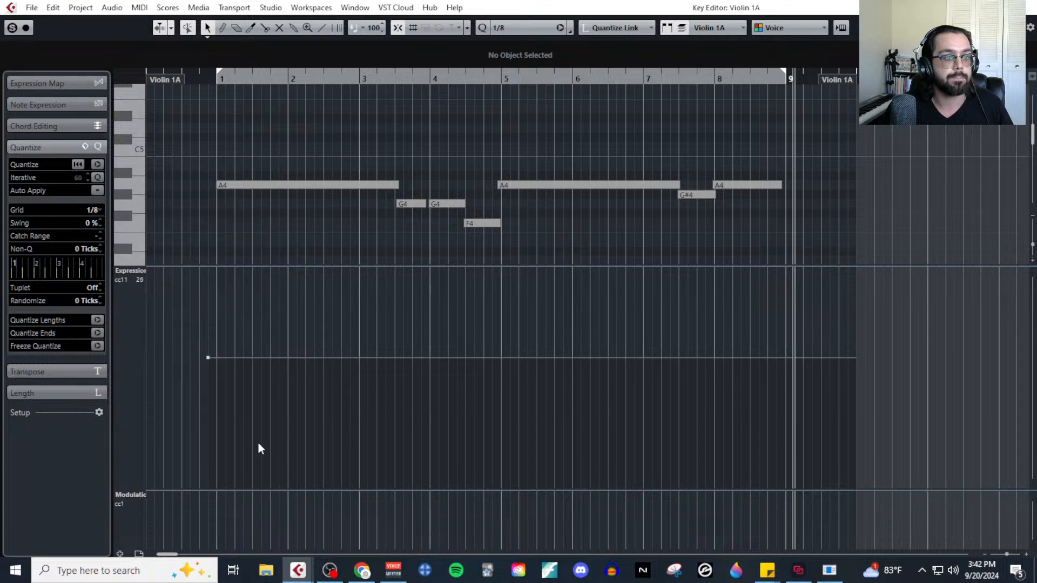
left_click_drag(222, 266, 286, 375)
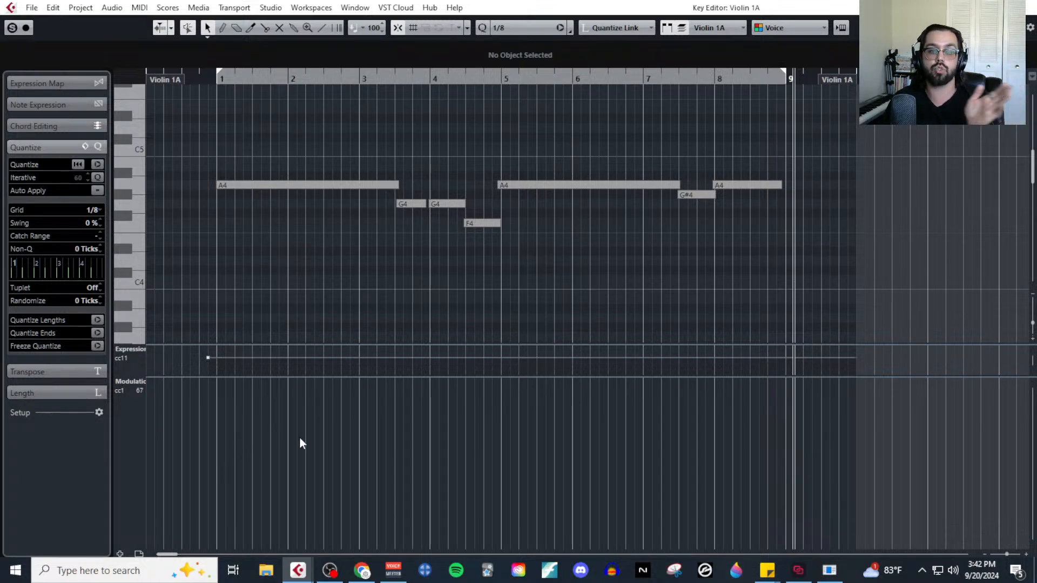
With the Draw tool, place a starting Modulation (CC1) point at bar 1, under the first A4 note.
scroll(215, 266, "up", 1)
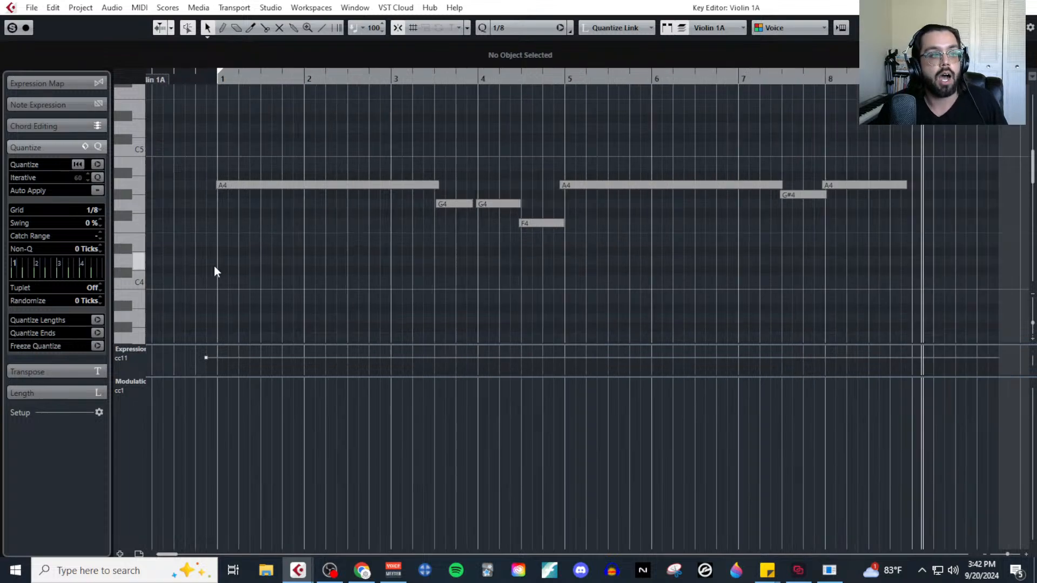
scroll(214, 266, "up", 1)
scroll(399, 280, "down", 2)
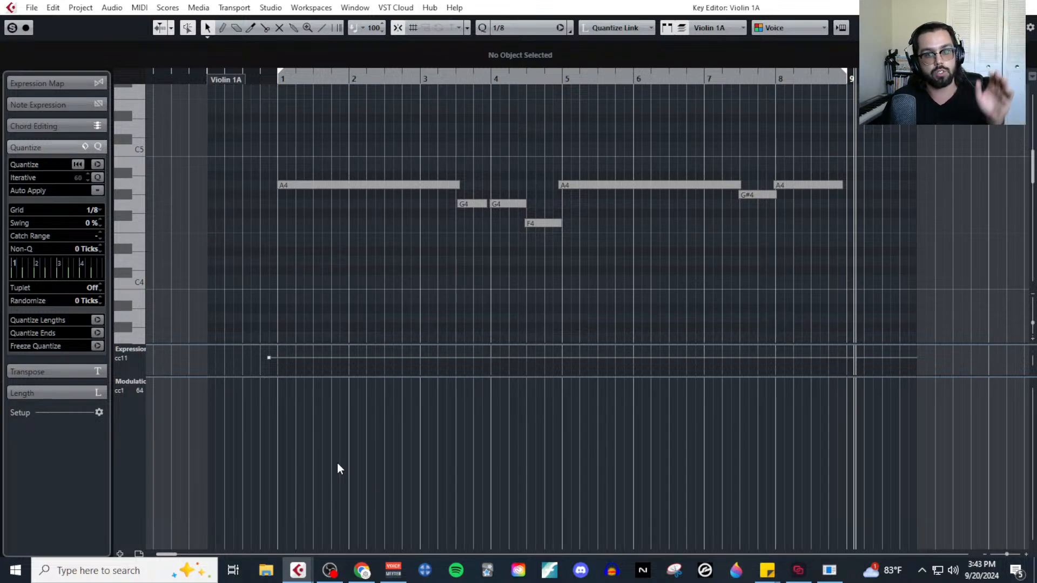
left_click(91, 211)
left_click(307, 254)
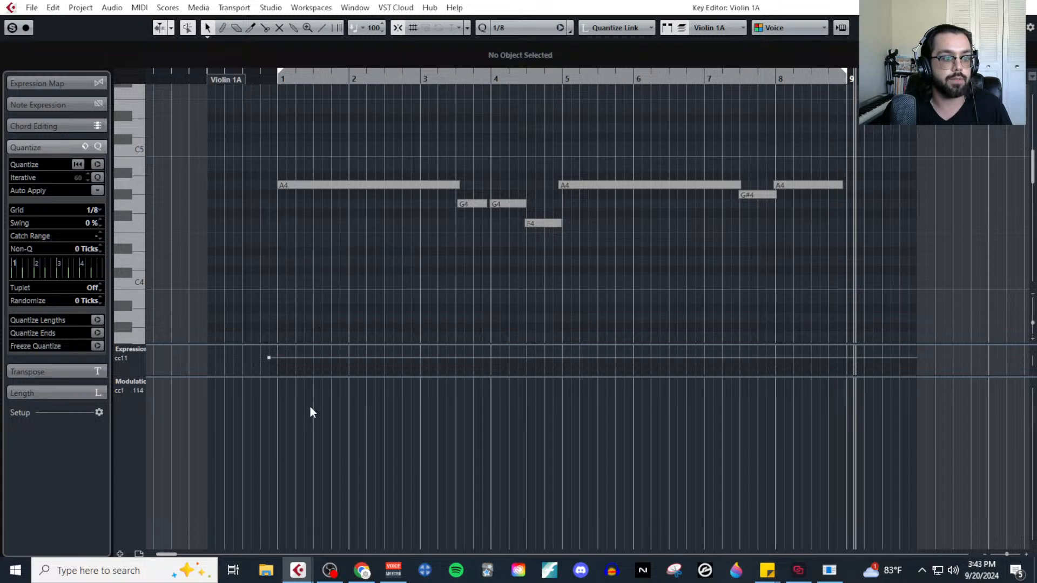
right_click(300, 302)
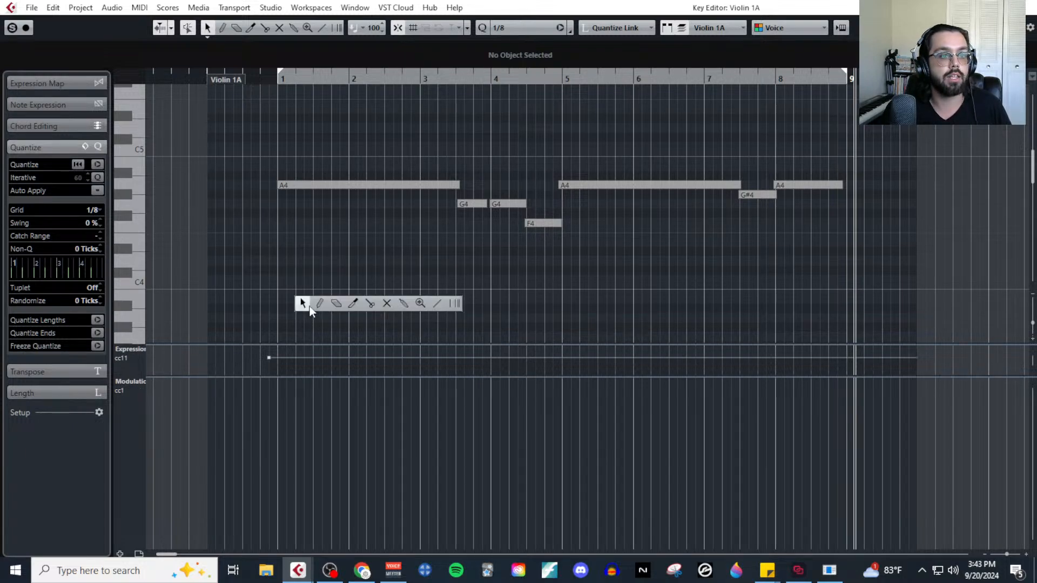
left_click(316, 304)
scroll(286, 290, "up", 3)
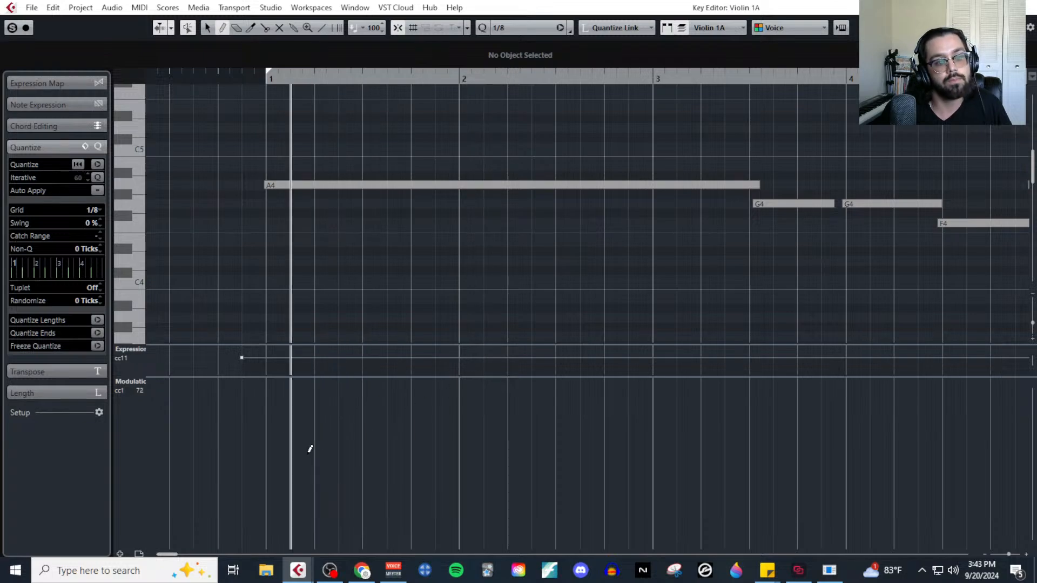
left_click(273, 482)
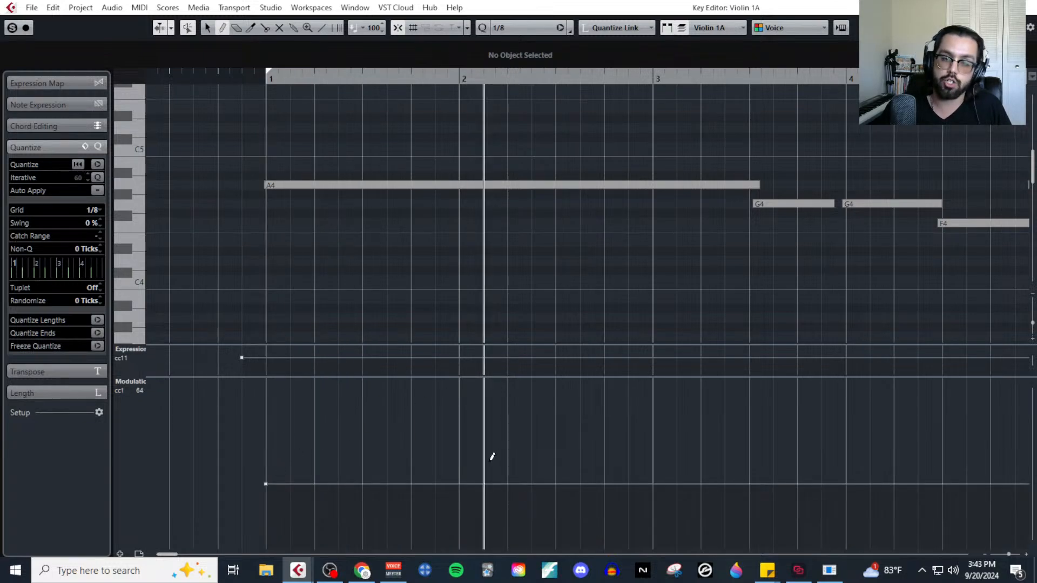
Add Modulation points at bars 3, 5, 7 and 9, raised at bars 3 and 7 and lowered at bars 5 and 9.
scroll(447, 459, "down", 3)
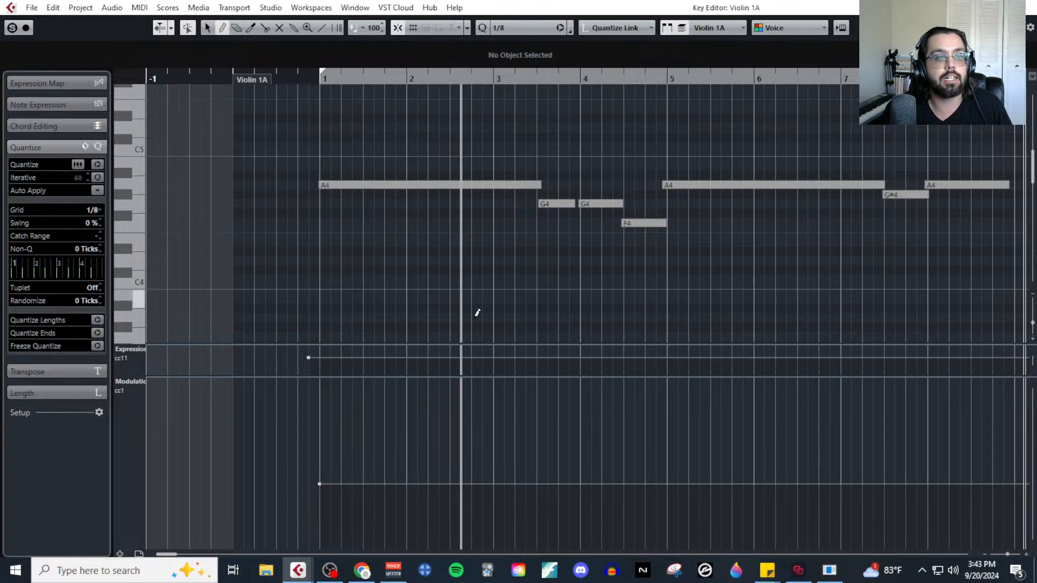
left_click(493, 448)
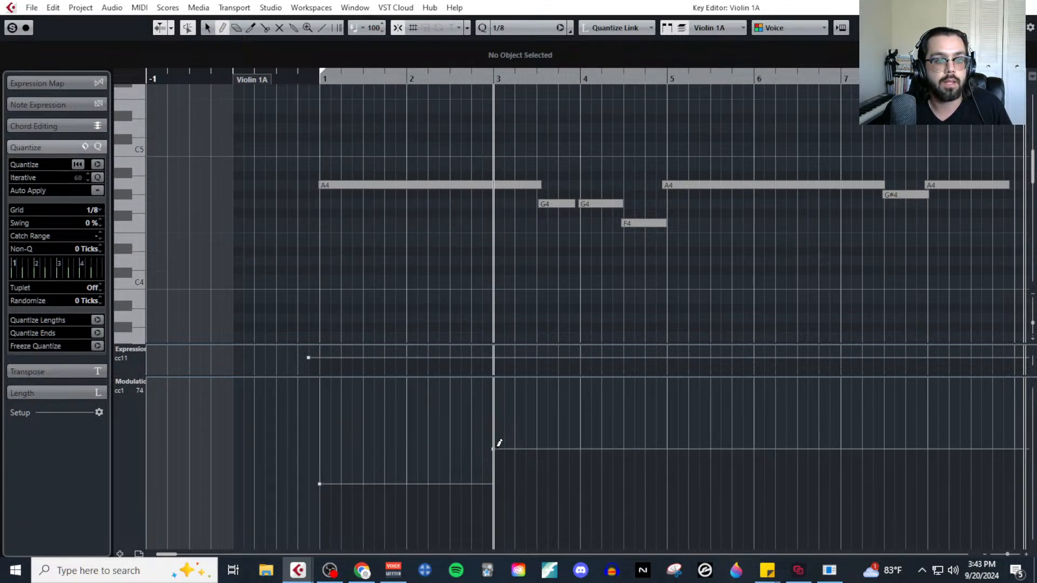
left_click(667, 493)
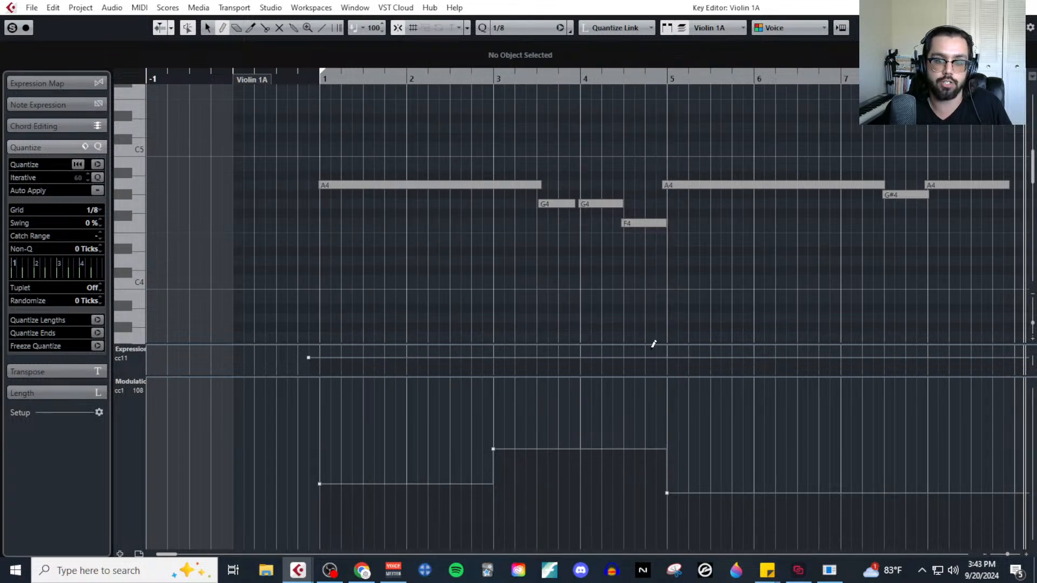
scroll(640, 198, "right", 2)
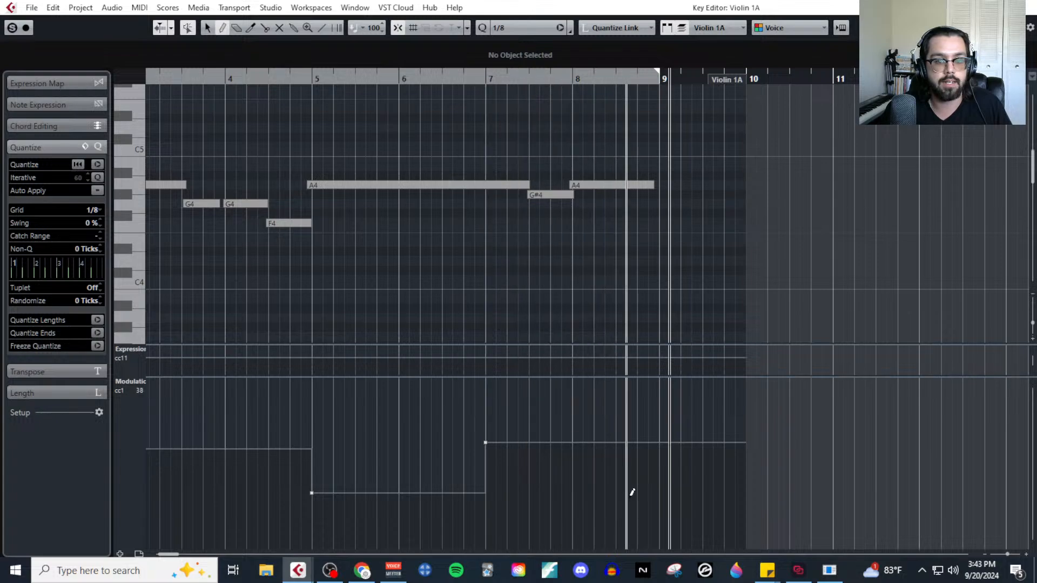
left_click(667, 492)
scroll(568, 475, "down", 3)
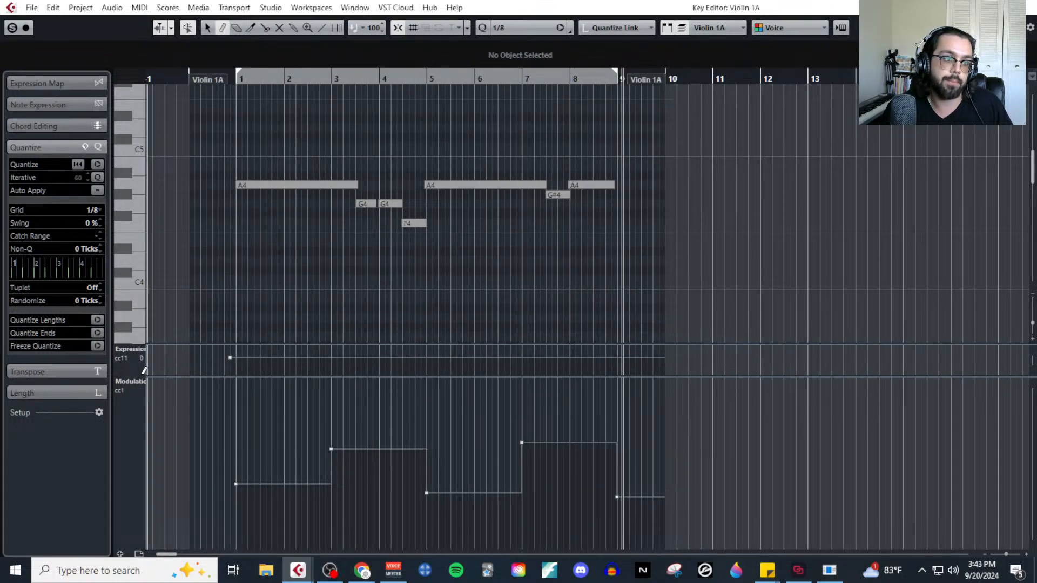
Set the quantize grid to 1/128 triplet and draw a continuous Modulation (CC1) curve peaking near bars 3 and 7, dipping at bar 5.
left_click(92, 211)
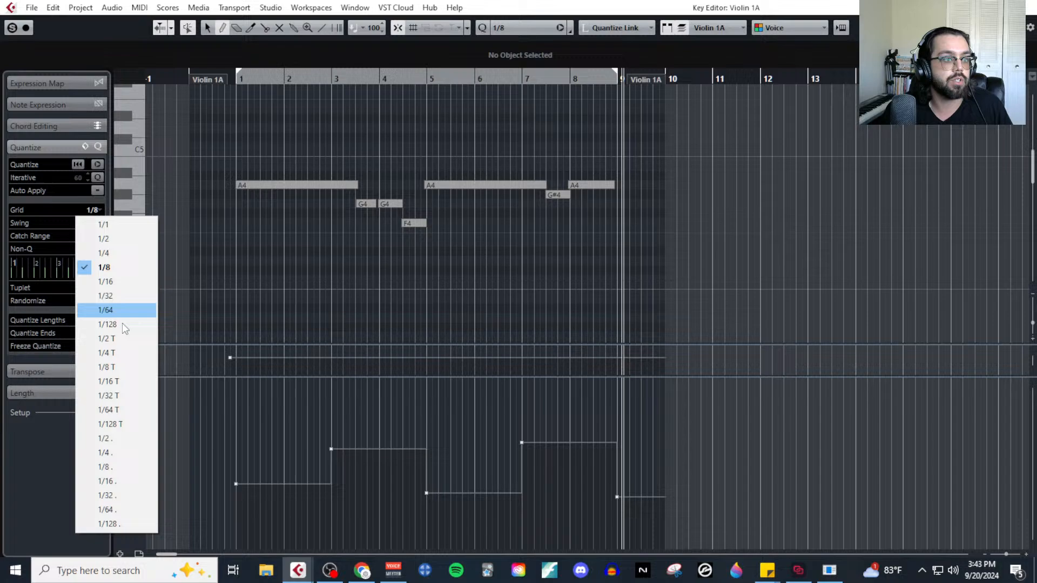
left_click(131, 425)
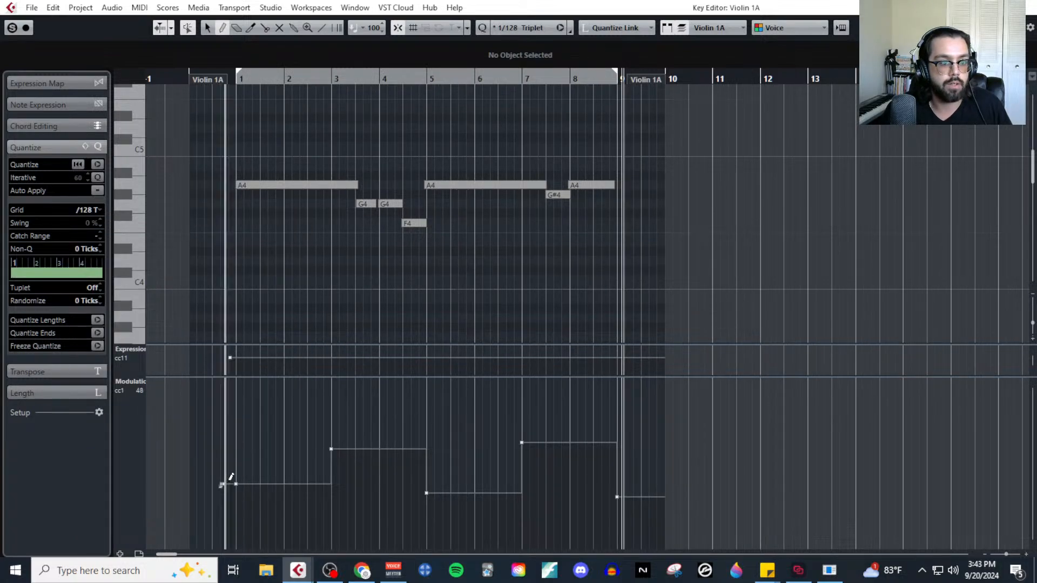
mouse_move(230, 479)
left_mouse_down()
mouse_move(350, 451)
mouse_move(430, 487)
mouse_move(539, 451)
mouse_move(619, 497)
left_mouse_up()
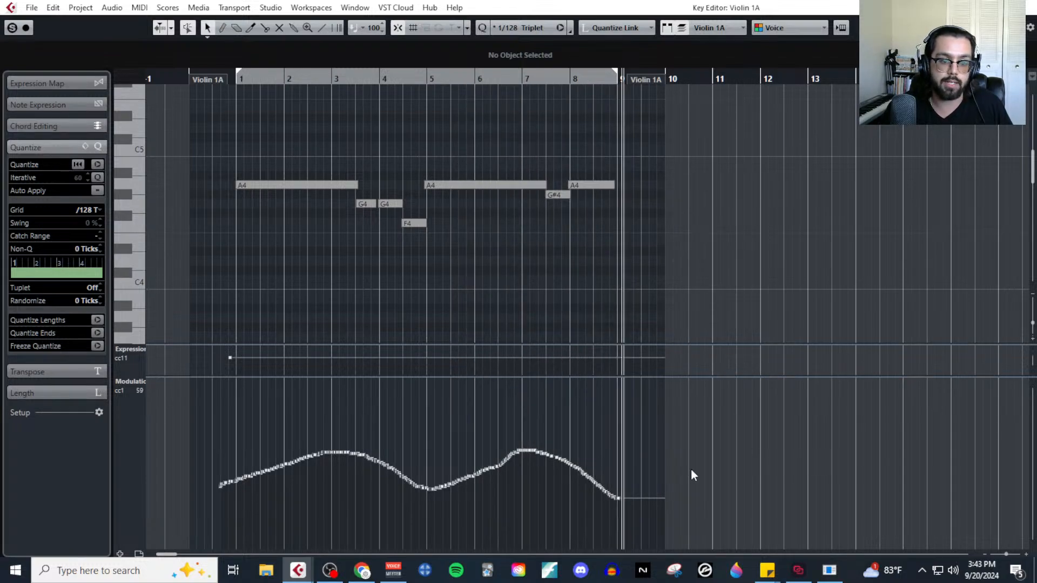
Delete all Modulation (CC1) points from the Violin 1A part.
scroll(251, 170, "up", 2)
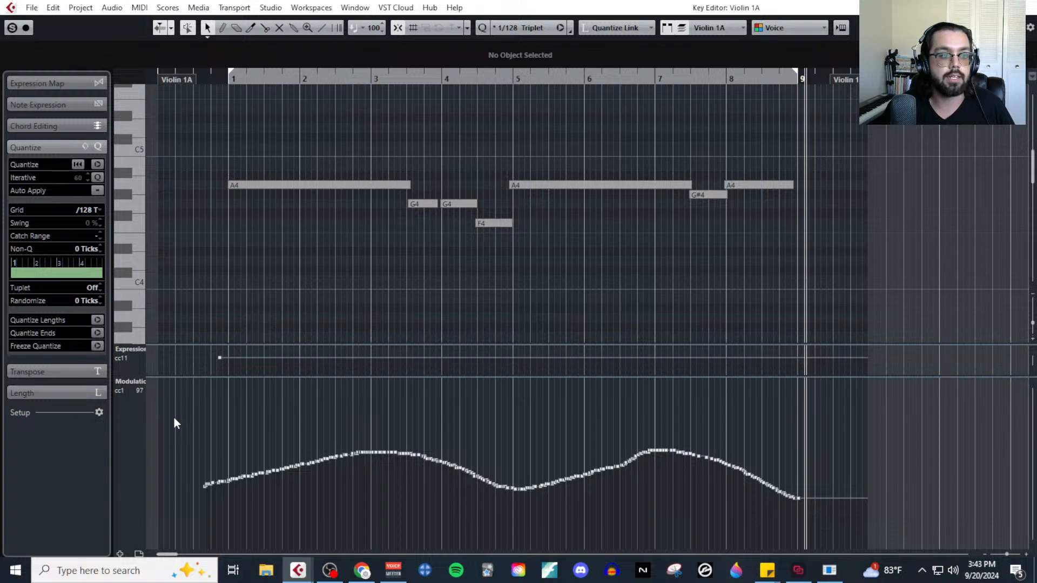
left_click_drag(174, 418, 889, 533)
key("Delete")
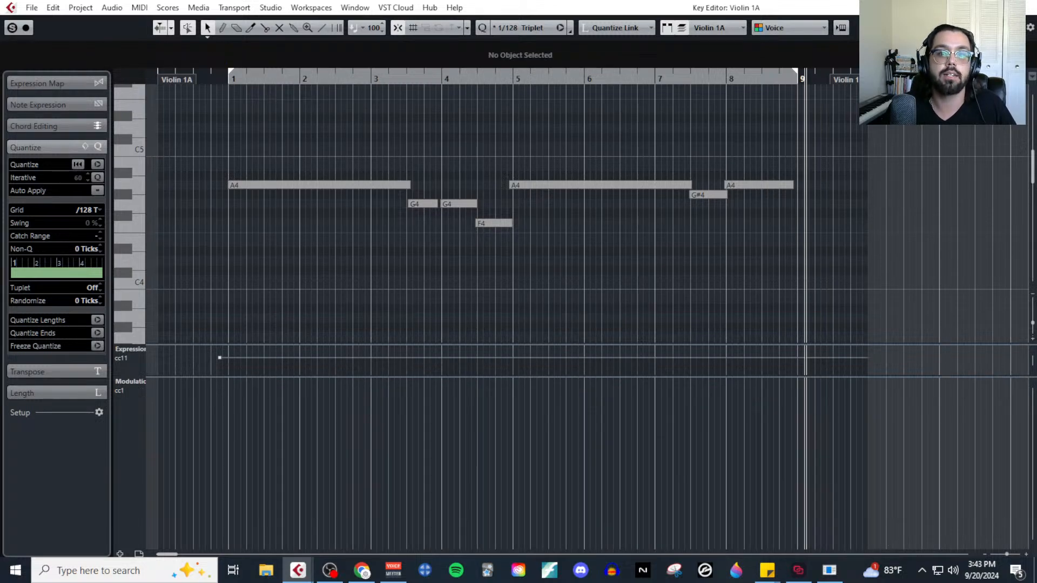
Close and reopen the Violin 1A part in the Key Editor, placing the playback cursor at the part's start before bar 1.
left_click(1024, 7)
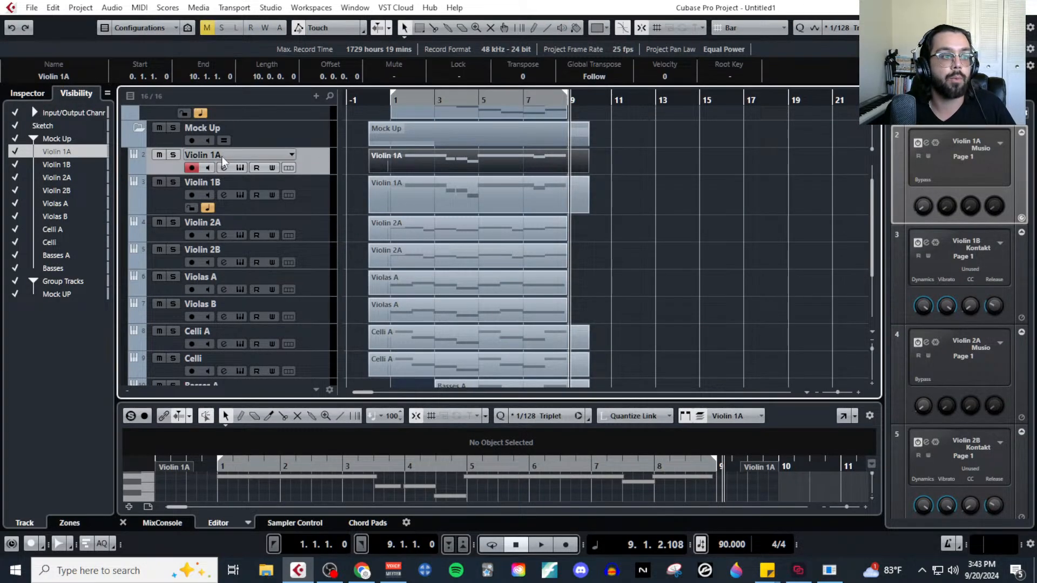
left_click(144, 7)
left_click(162, 32)
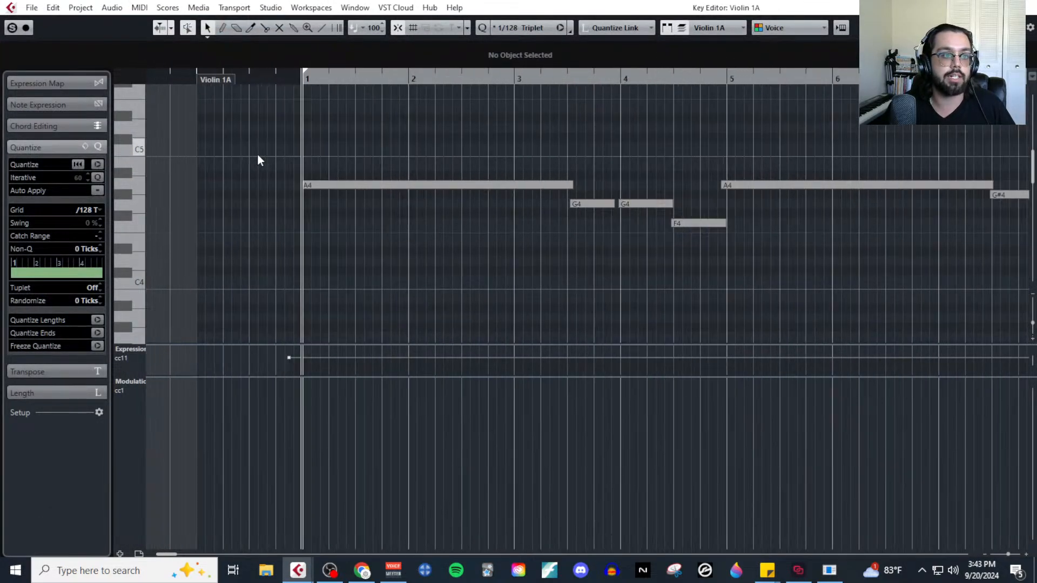
left_click(196, 79)
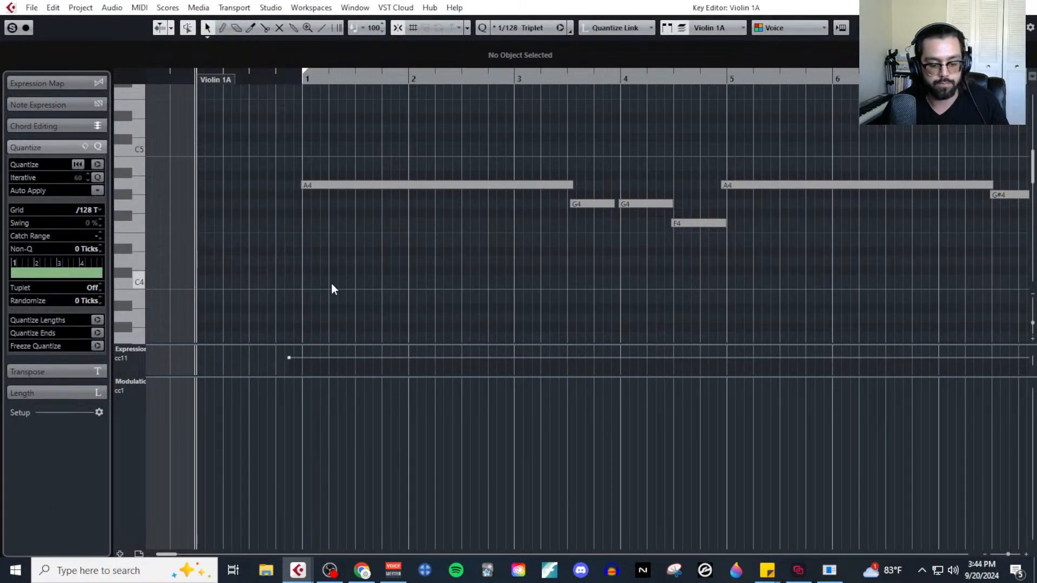
Record Modulation (CC1) dynamics live across the Violin 1A phrase with auto-scroll off, stop near the end of bar 8, and close the editor.
key("F2")
left_click(600, 499)
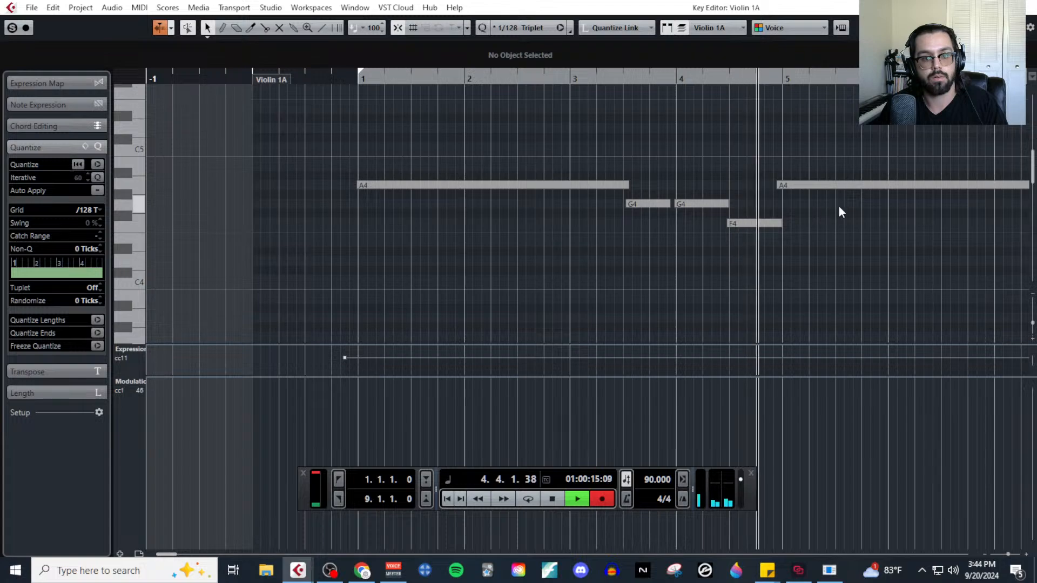
left_click(161, 28)
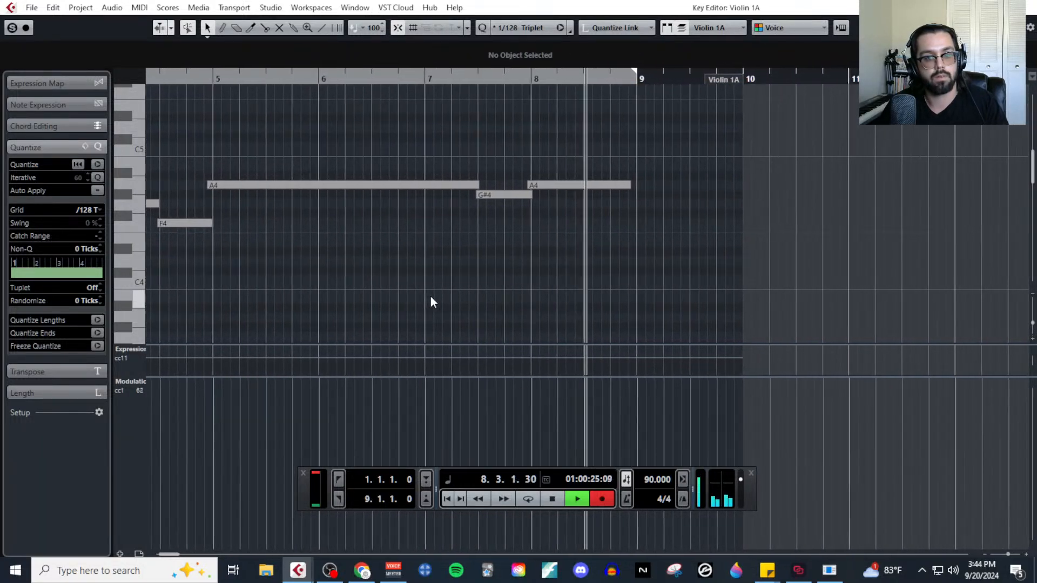
key("space")
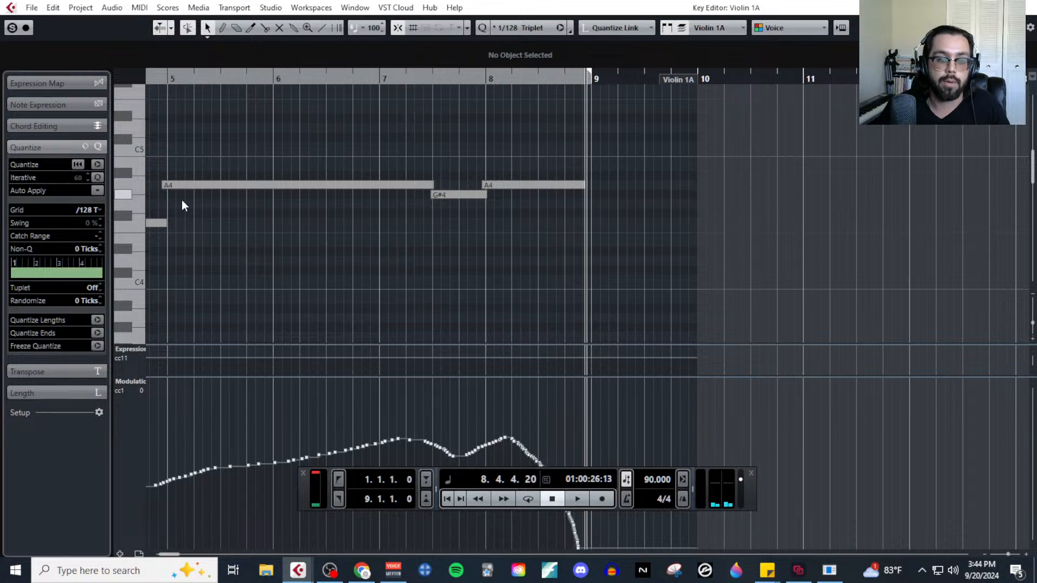
key("g")
scroll(405, 280, "left", 3)
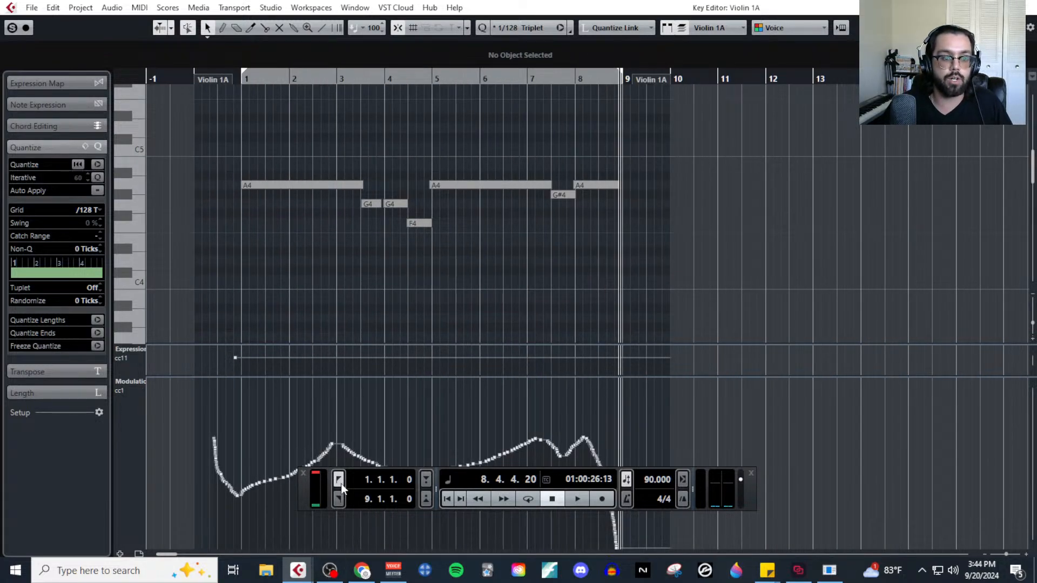
left_click(303, 474)
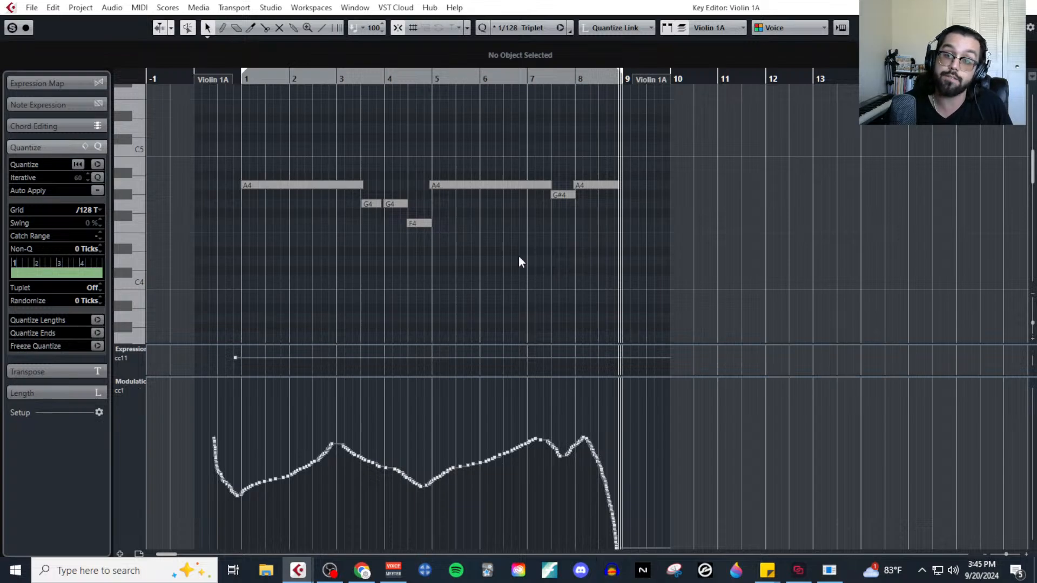
left_click(1023, 7)
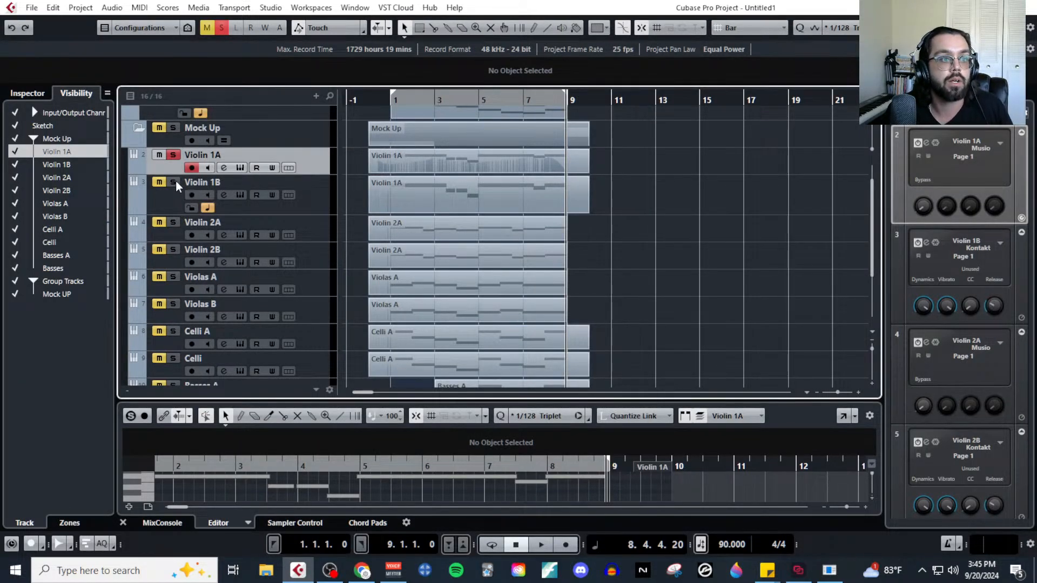
Select and solo the Violin 1B track and open its MIDI part in the Key Editor.
left_click(314, 209)
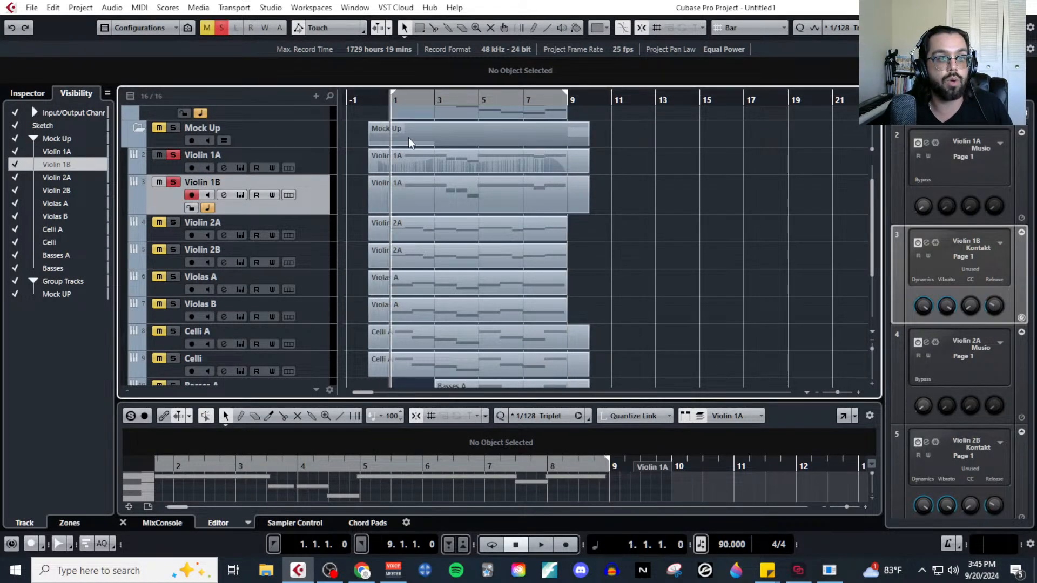
left_click(398, 196)
left_click(139, 9)
left_click(216, 21)
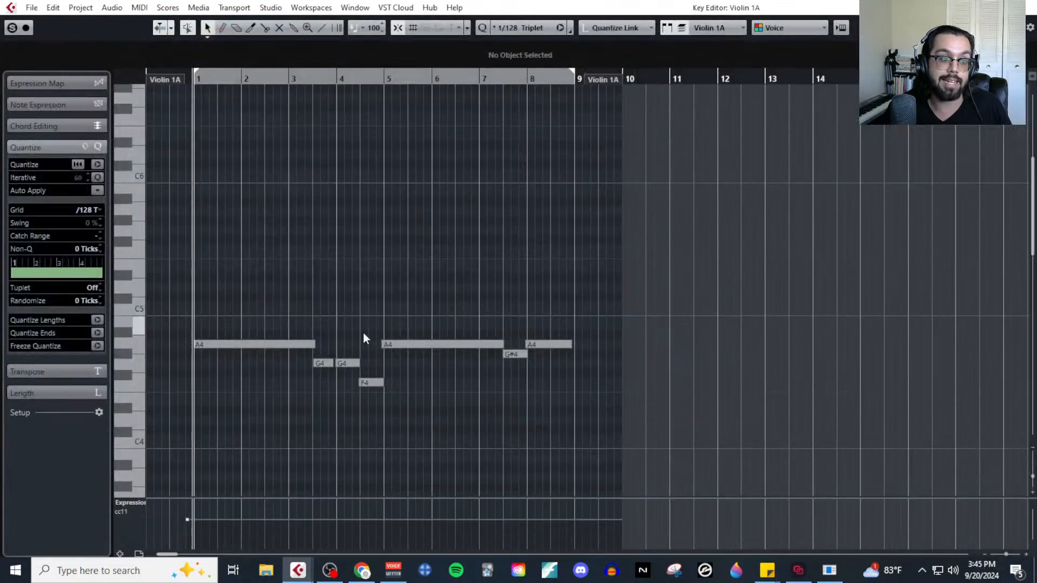
Place the playback cursor just before the Violin 1B part and add a controller lane for CC 1 (Modulation).
left_click(179, 79)
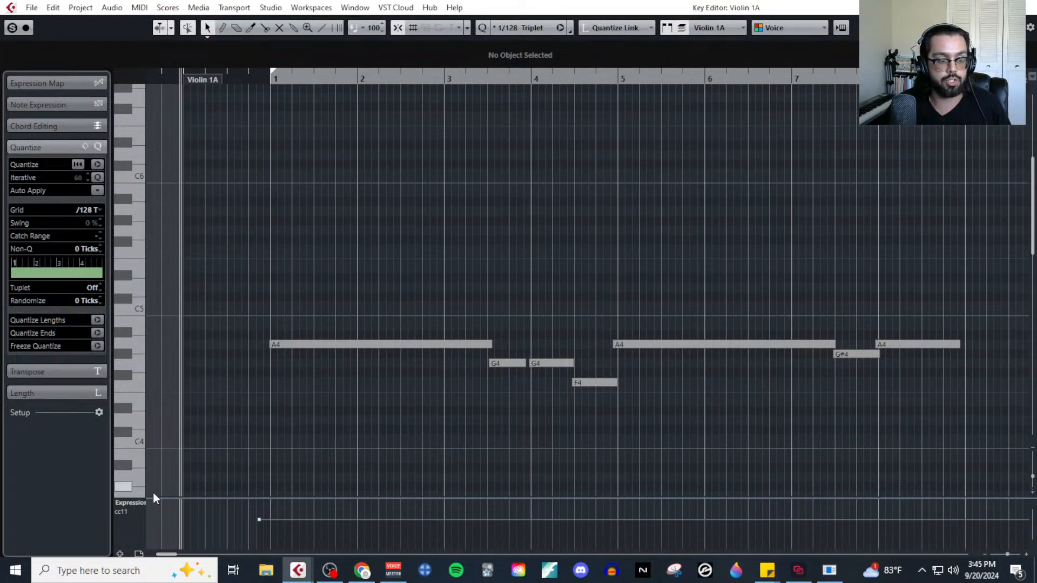
left_click(120, 554)
left_click(138, 451)
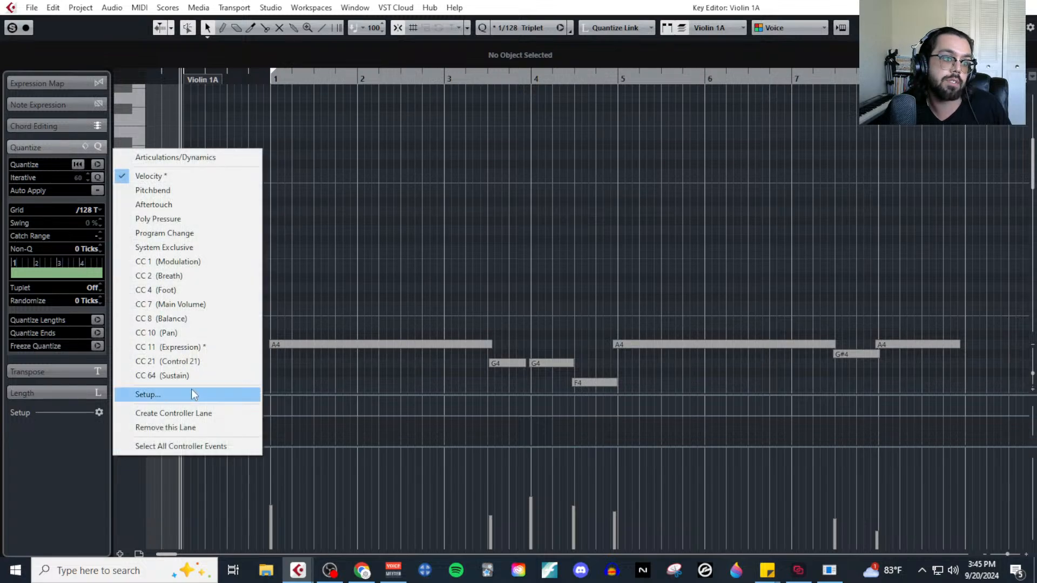
left_click(226, 262)
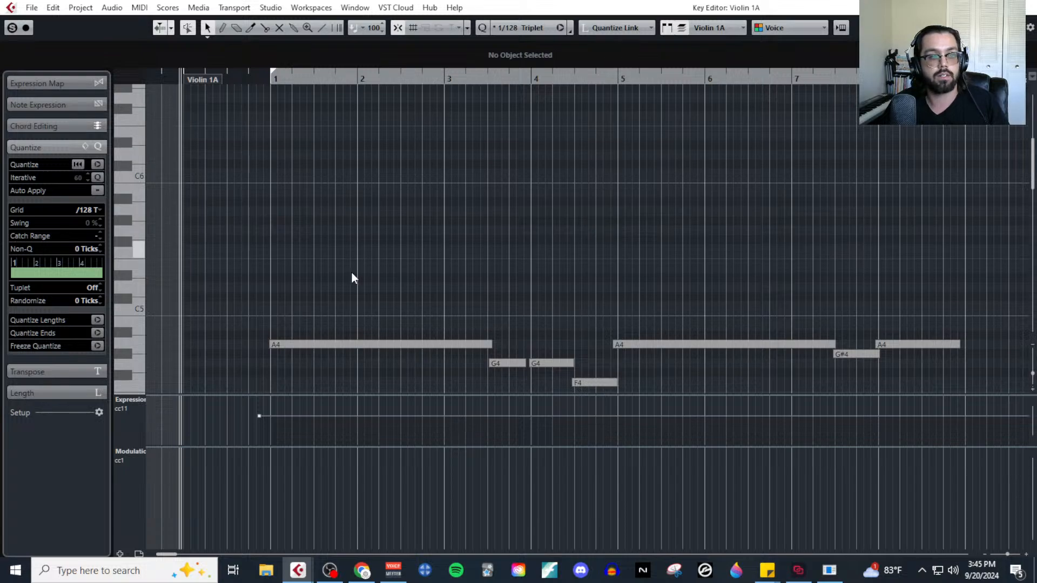
Record Modulation (CC1) dynamics live over the Violin 1B part, stop near the end of bar 8, and close the editor.
key("F2")
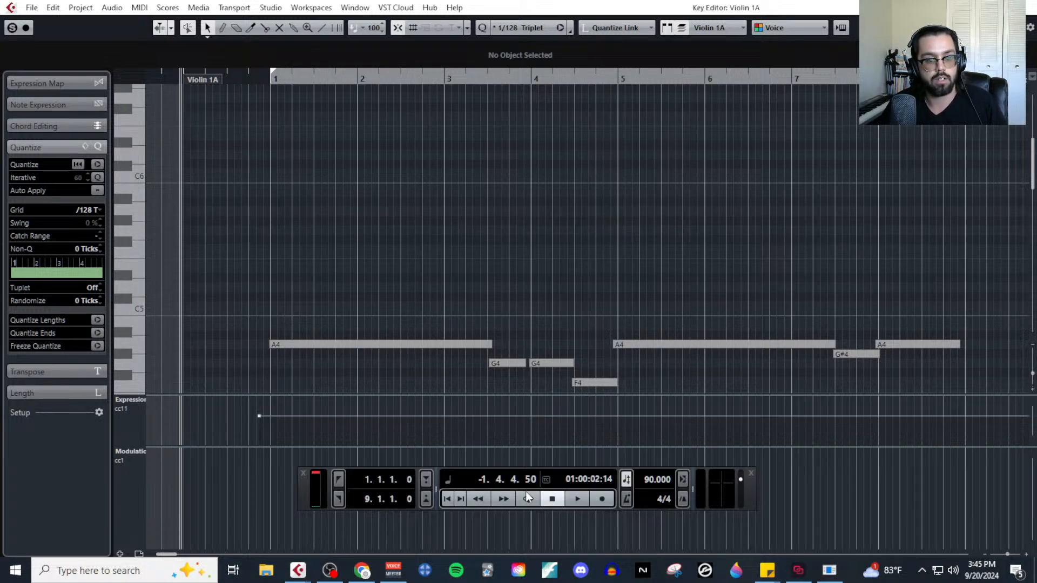
left_click(602, 499)
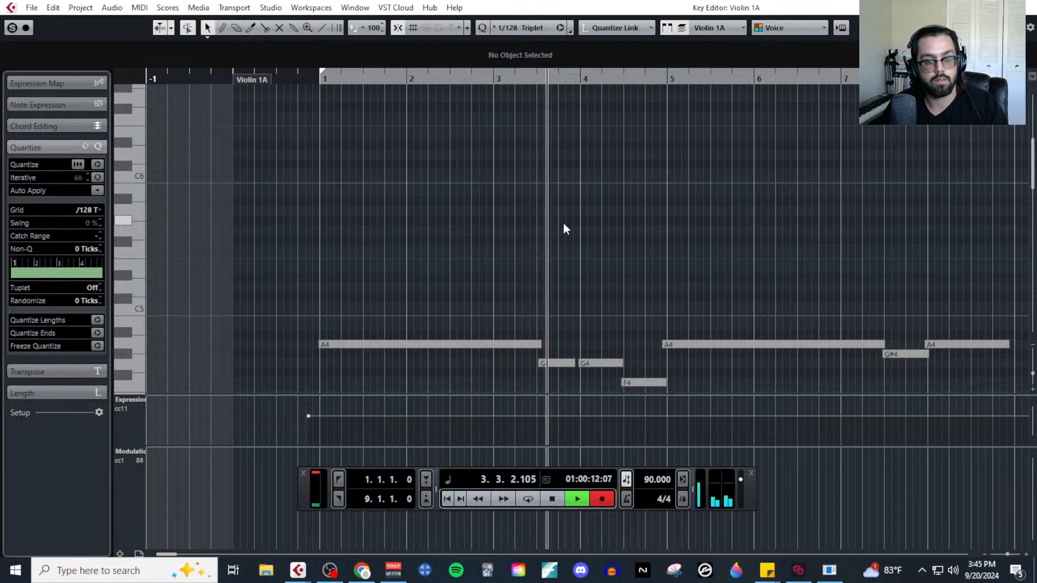
scroll(585, 201, "down", 3)
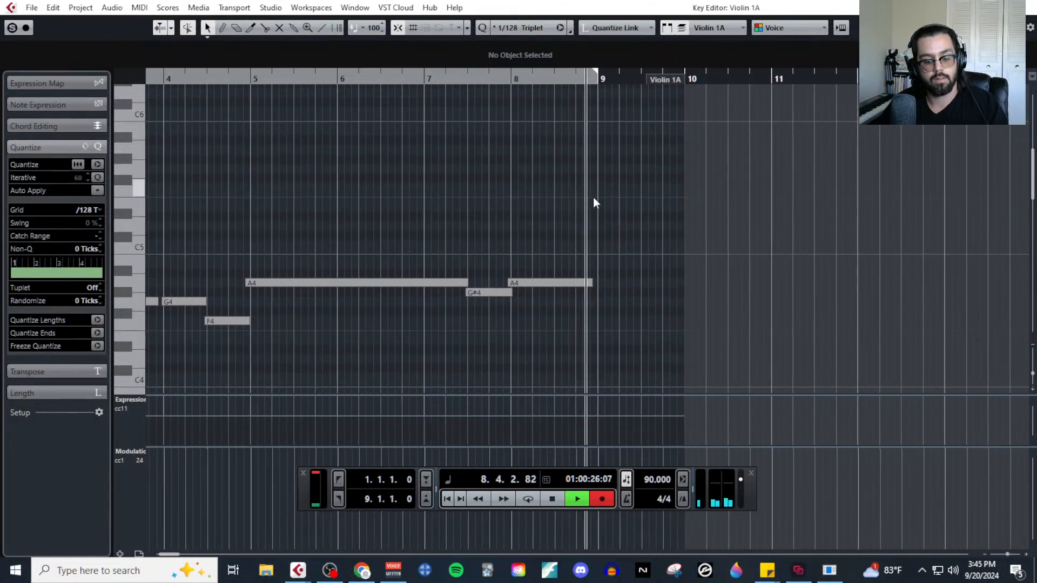
key("space")
scroll(475, 240, "down", 4)
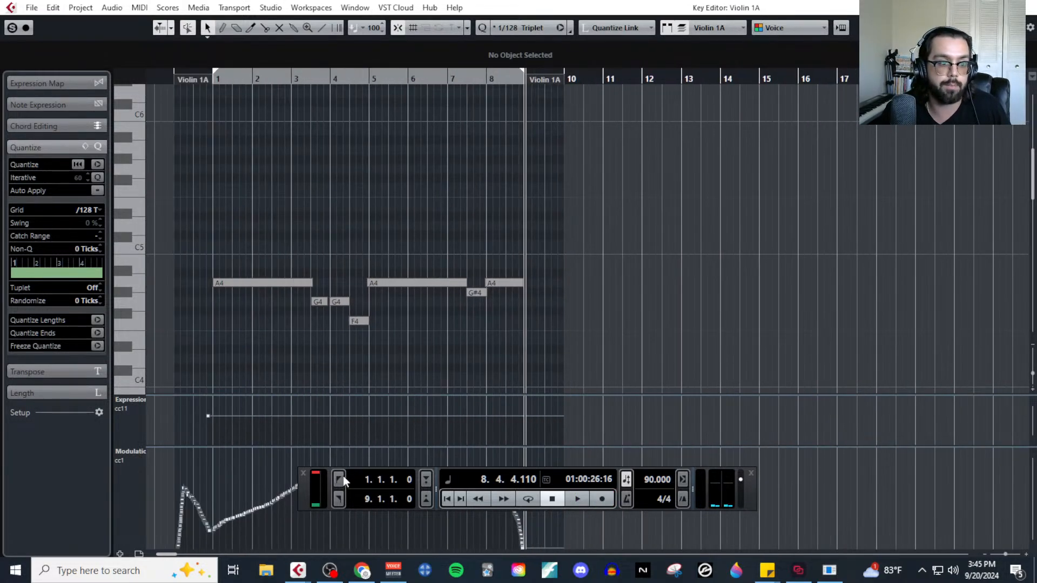
left_click(304, 474)
left_click(1027, 8)
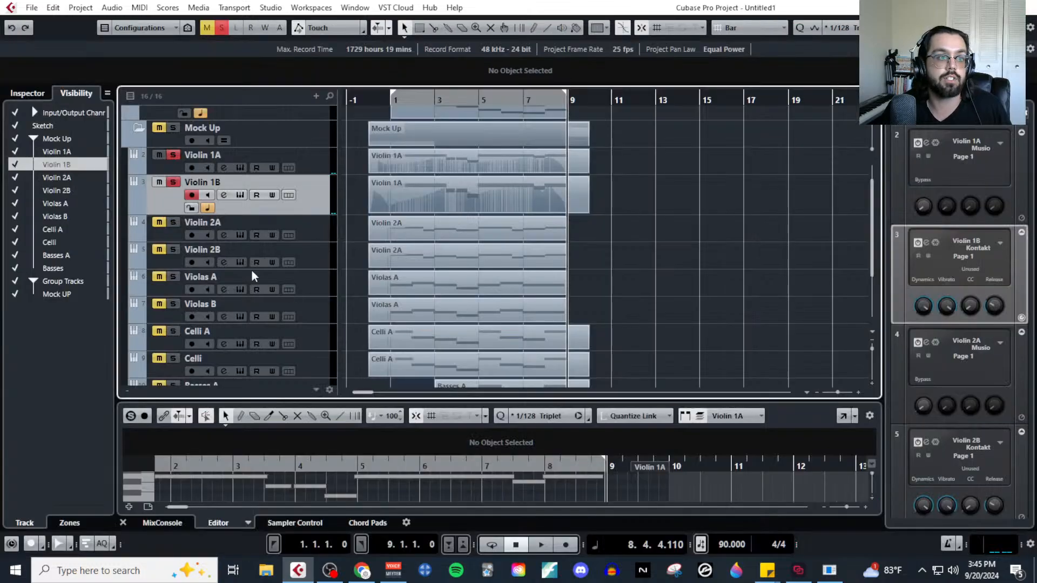
Select and solo the Violin 2A track and open its MIDI part in the Key Editor.
left_click(328, 231)
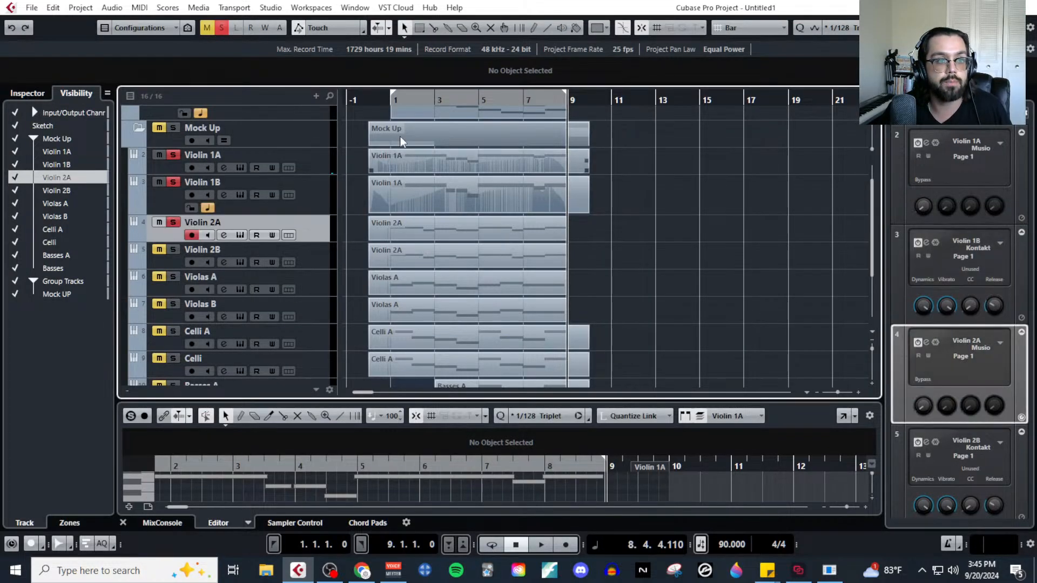
left_click(432, 229)
left_click(140, 7)
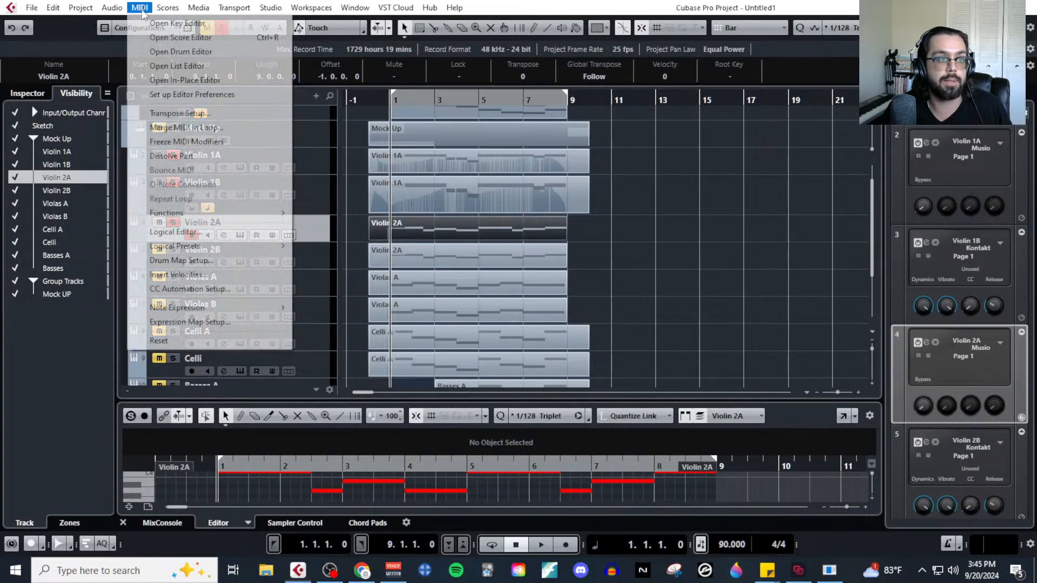
left_click(175, 23)
Place the playback cursor just before the Violin 2A part and add a second controller lane for CC 1 (Modulation).
scroll(318, 364, "left", 1)
scroll(218, 319, "up", 3)
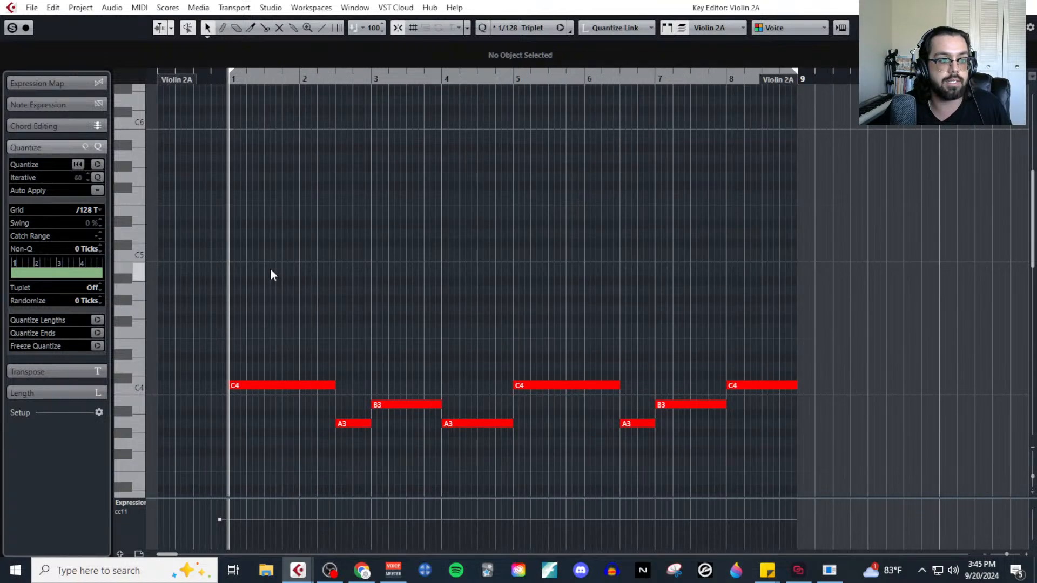
scroll(270, 269, "left", 1)
left_click(216, 82)
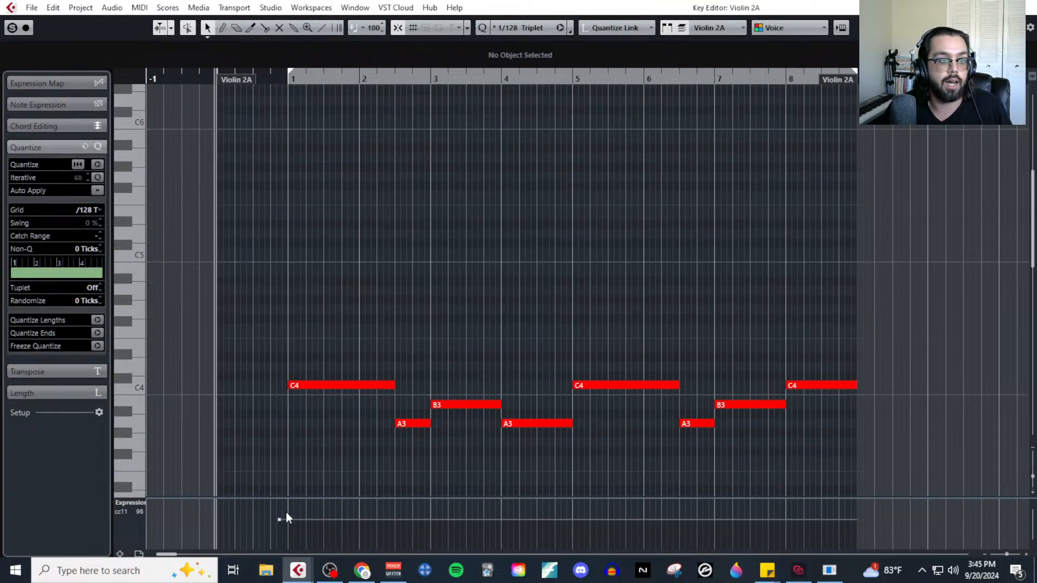
left_click(119, 554)
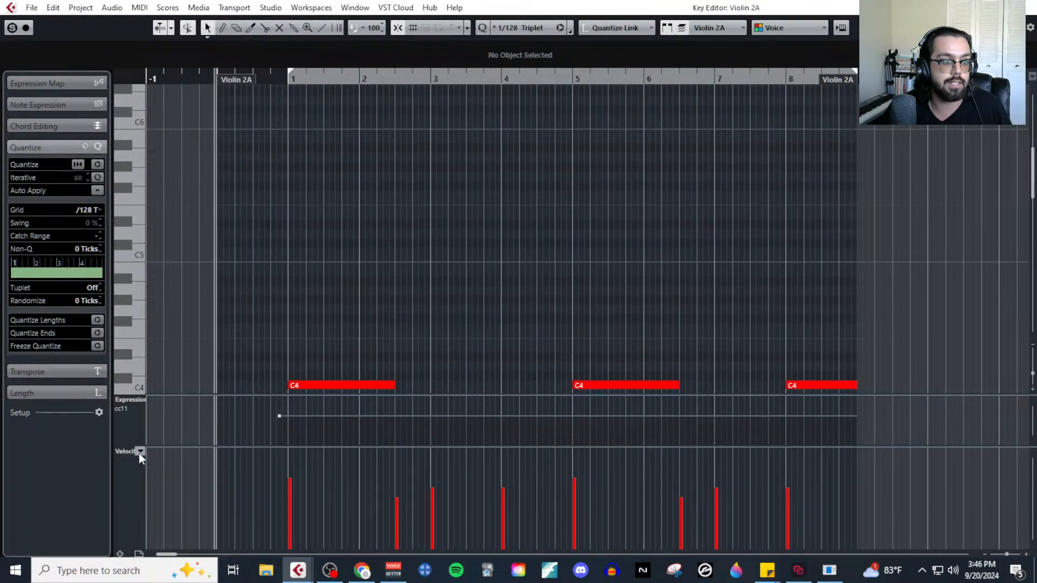
left_click(139, 453)
left_click(218, 261)
scroll(411, 278, "down", 3)
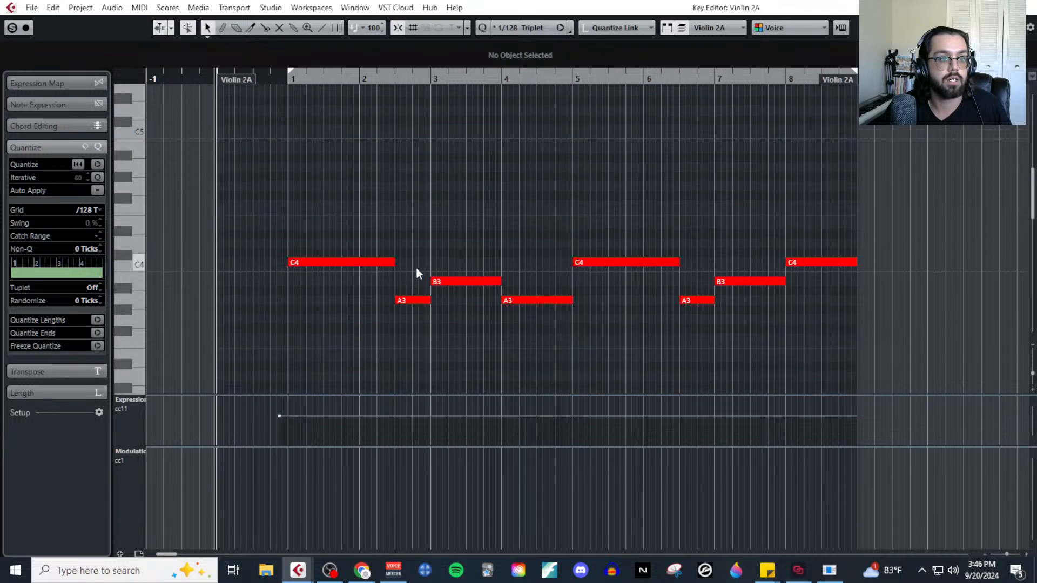
scroll(270, 309, "up", 2)
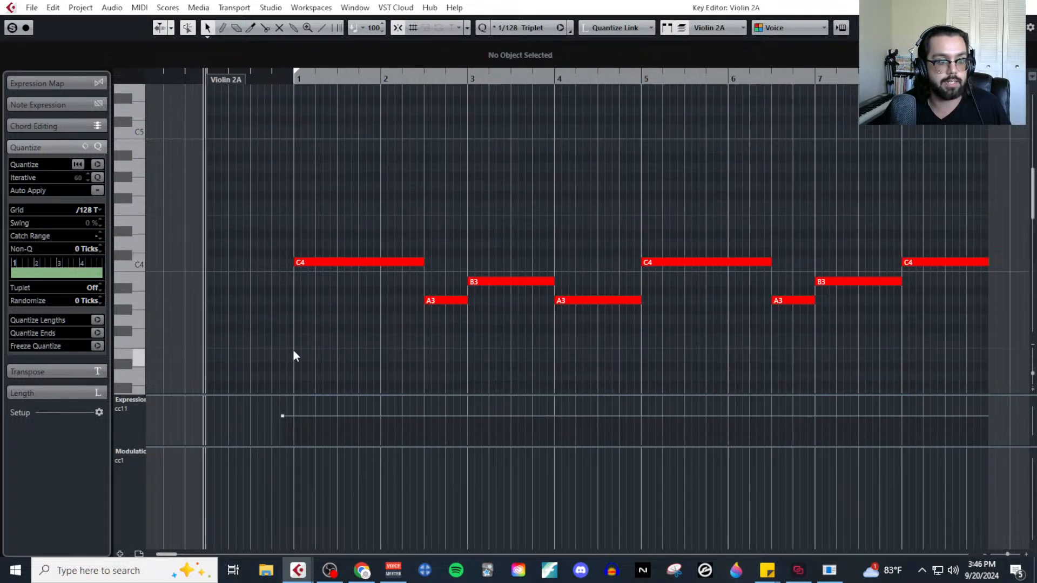
Record Modulation (CC1) dynamics live over the Violin 2A part with auto-scroll off, stop at bar 9, and close the editor.
key("F2")
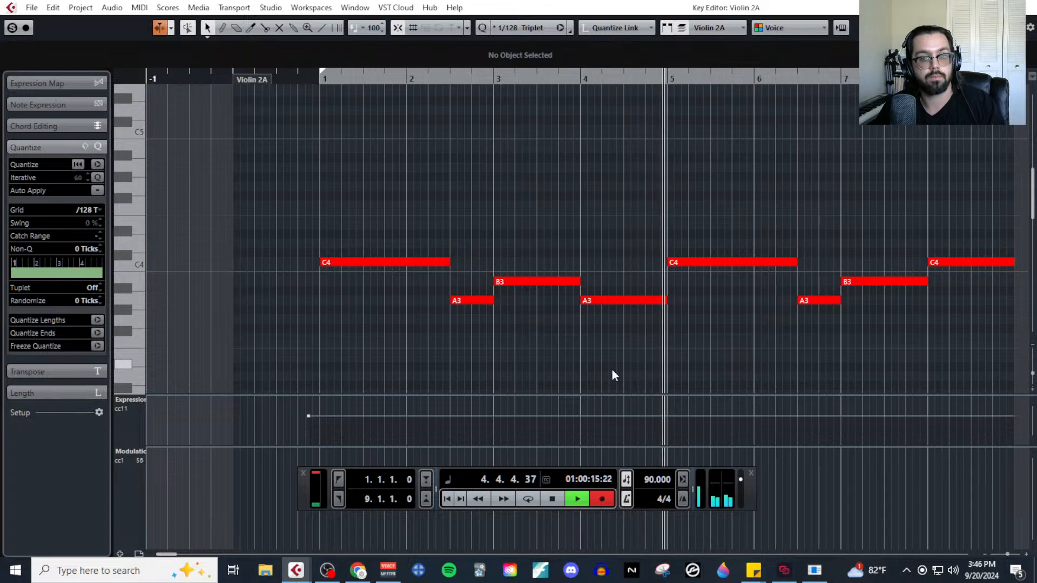
left_click(159, 27)
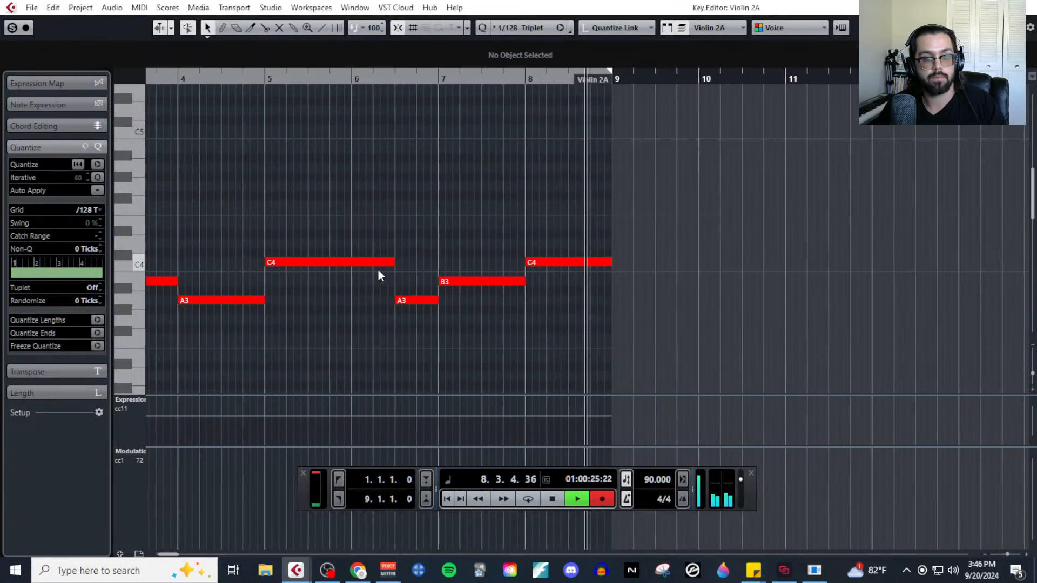
key("space")
scroll(393, 301, "down", 5)
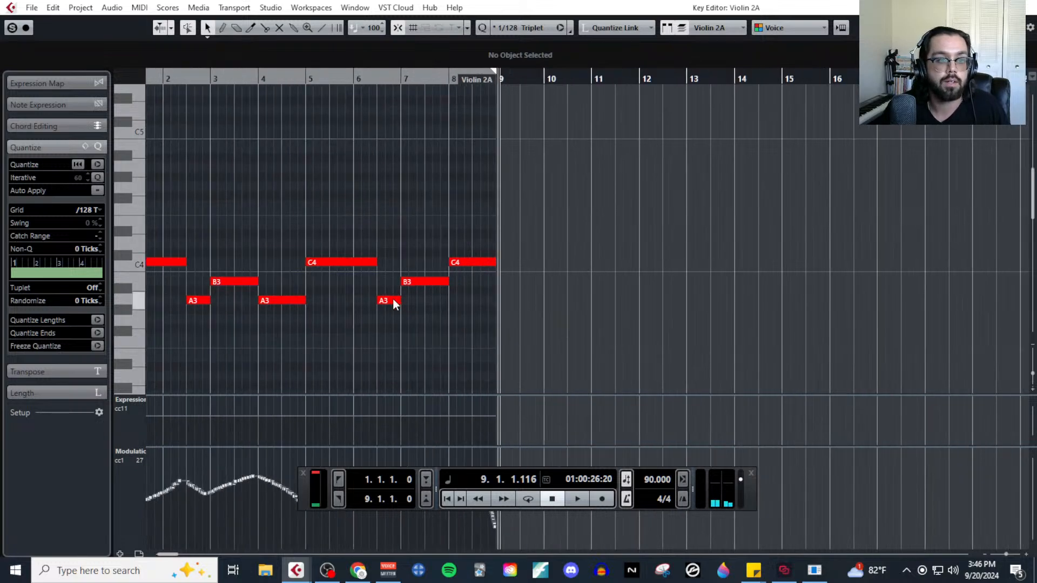
left_click(1024, 7)
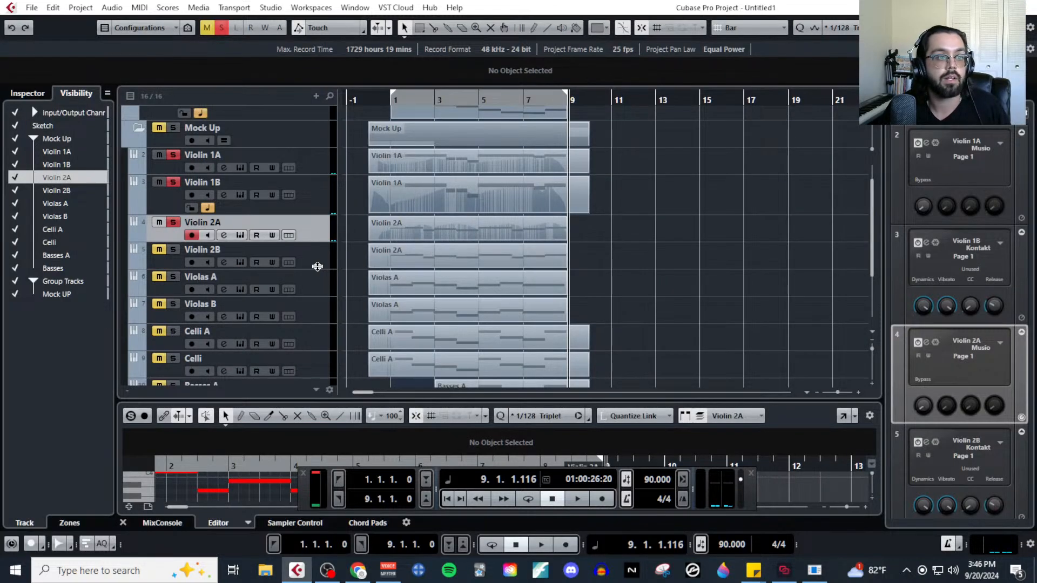
Select and solo the Violin 2B track and open its MIDI part in the Key Editor.
left_click(183, 262)
left_click(381, 267)
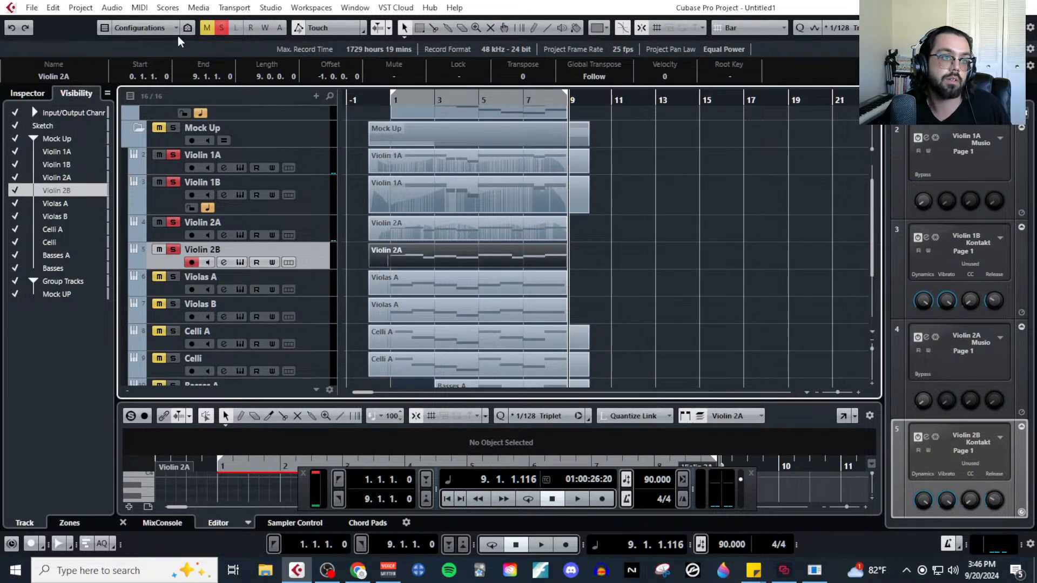
left_click(140, 7)
left_click(769, 286)
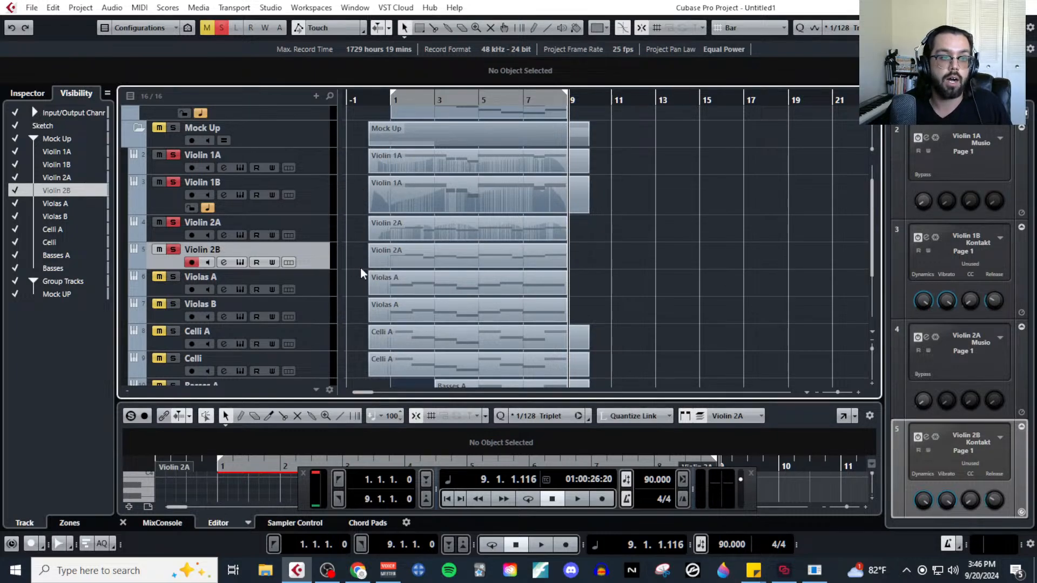
left_click(435, 269)
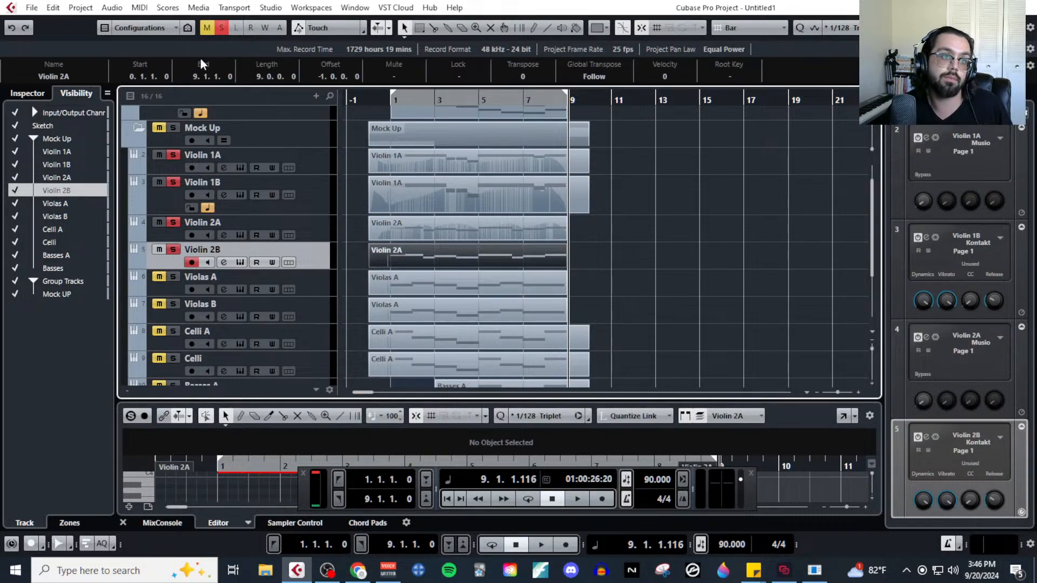
left_click(140, 7)
left_click(162, 18)
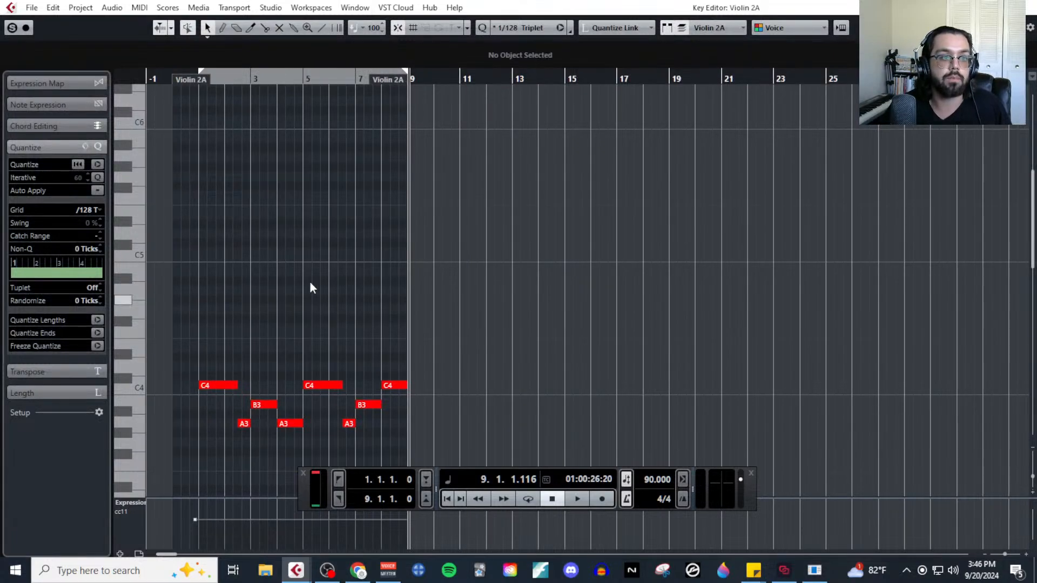
Place the playback cursor just before the Violin 2B part and add a second controller lane for CC 1 (Modulation).
scroll(220, 248, "left", 2)
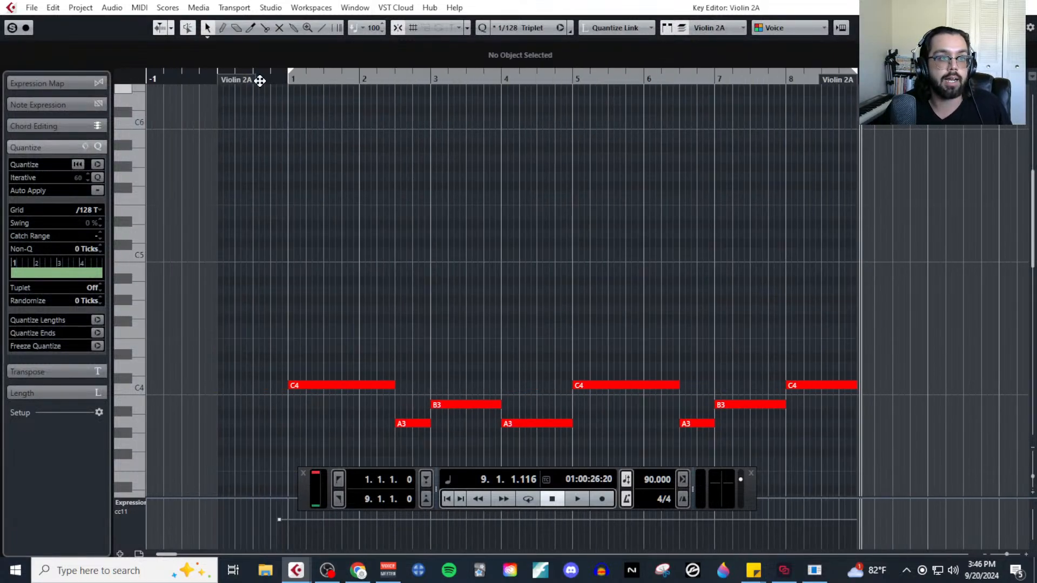
left_click(215, 79)
scroll(546, 205, "down", 3)
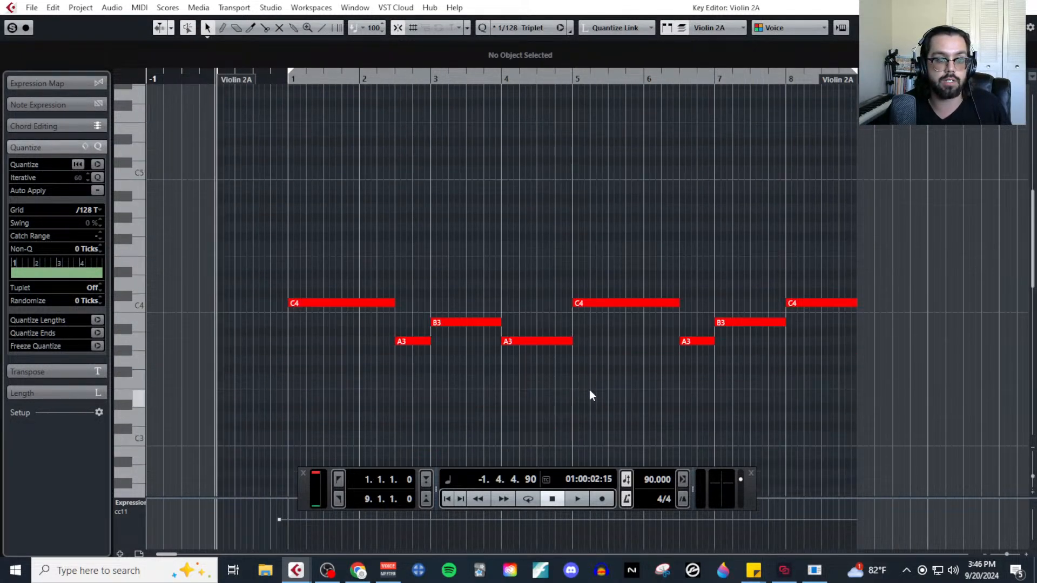
scroll(261, 290, "up", 2)
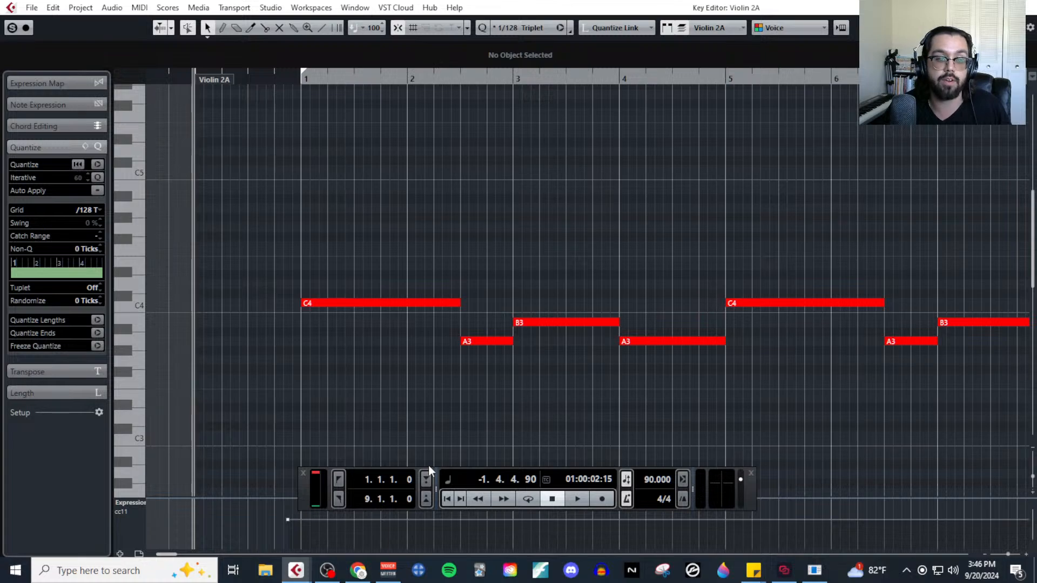
left_click(121, 555)
left_click(135, 449)
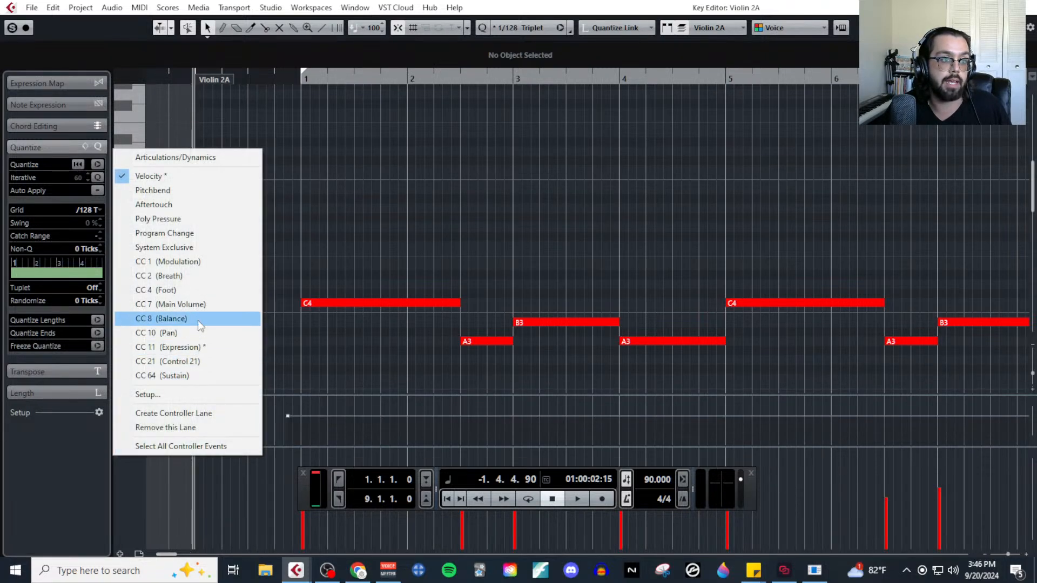
left_click(197, 306)
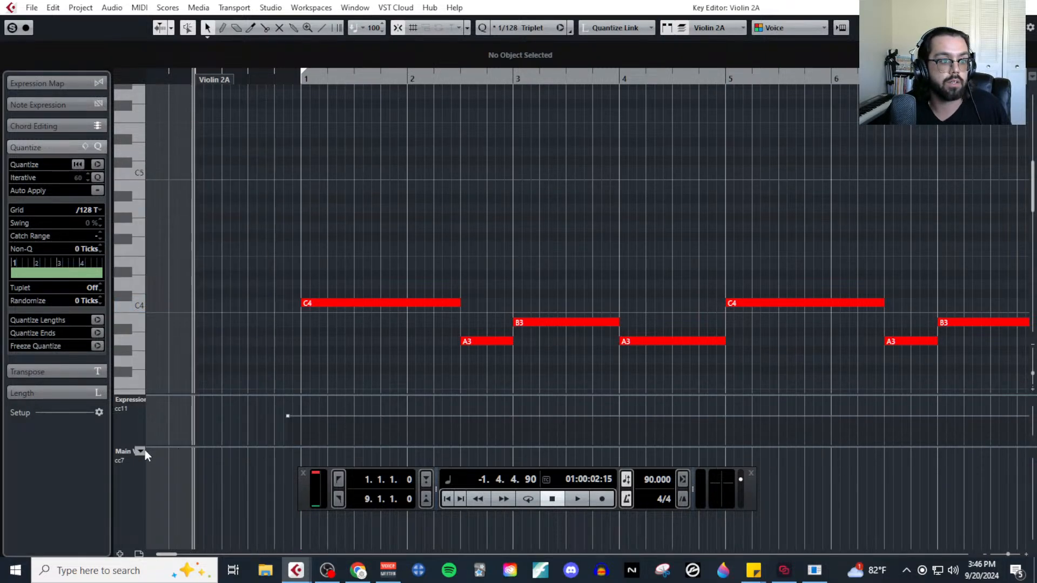
left_click(142, 451)
left_click(212, 288)
Record Modulation (CC1) dynamics live over the Violin 2B part, stop at bar 9, hide the transport, and close the editor.
key("KP_Multiply")
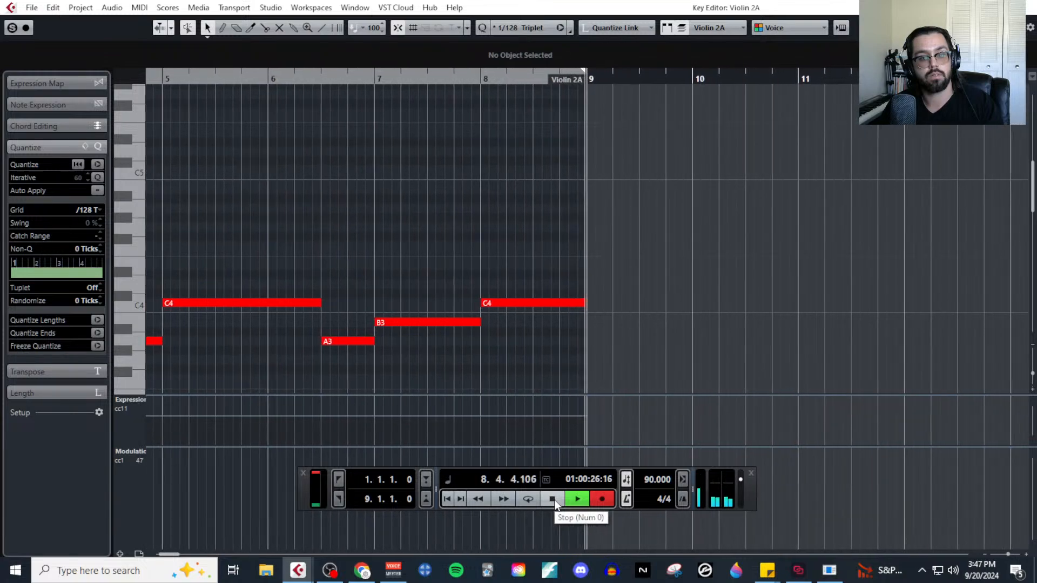
left_click(552, 499)
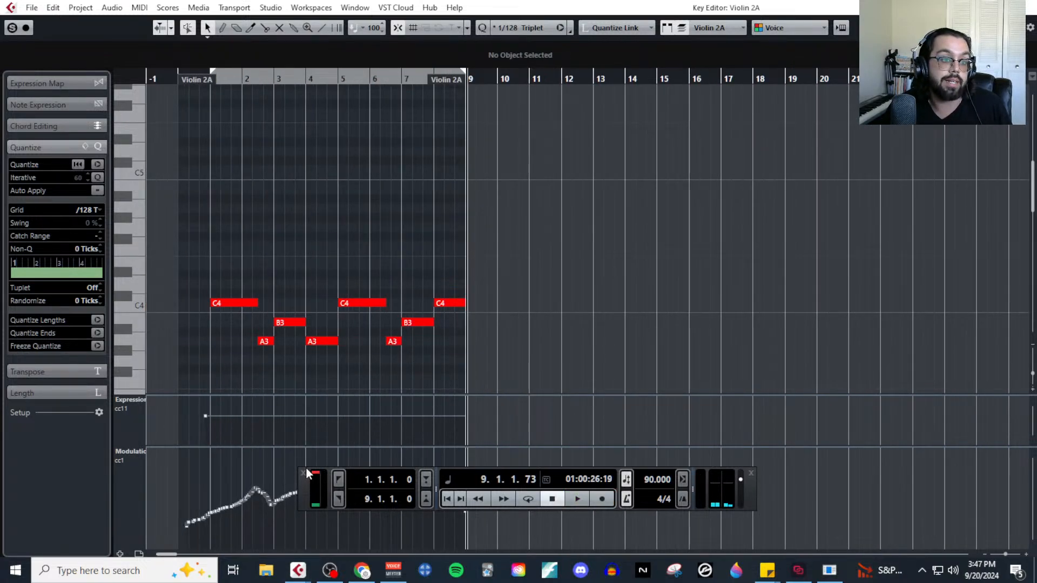
left_click(304, 472)
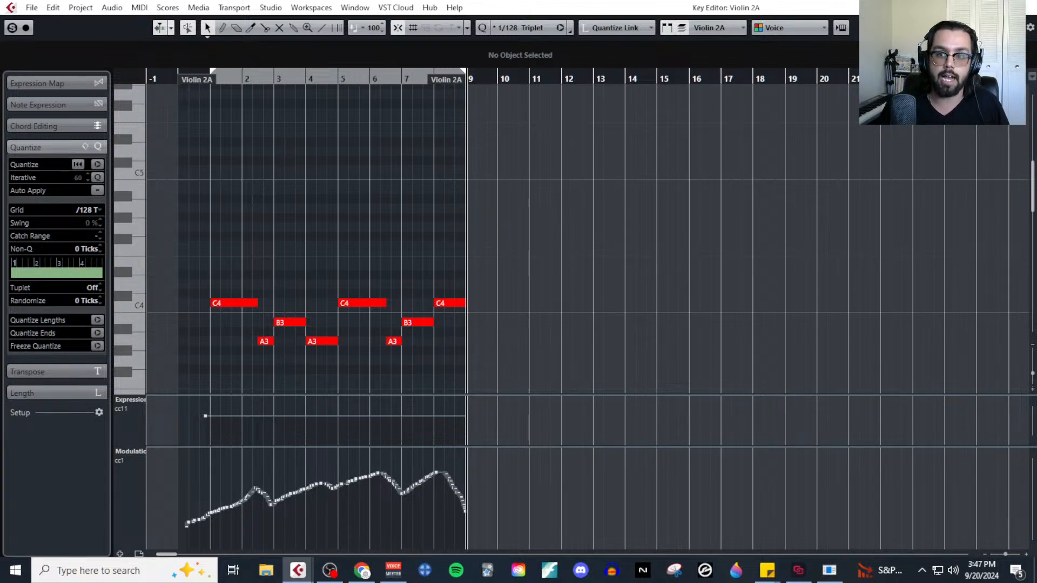
left_click(1024, 6)
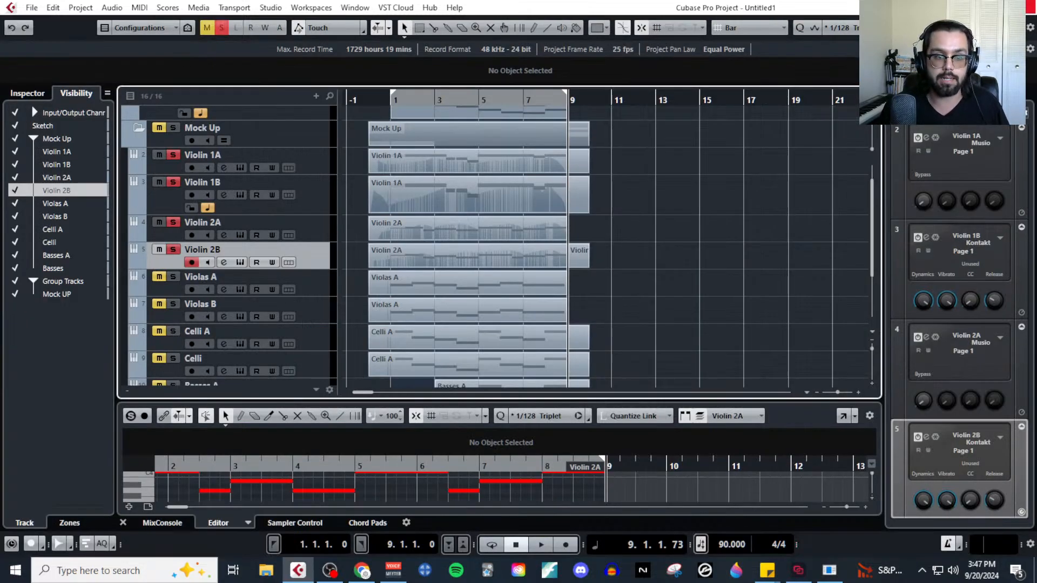
Solo the Violas A track and select its MIDI part.
left_click(173, 277)
left_click(307, 284)
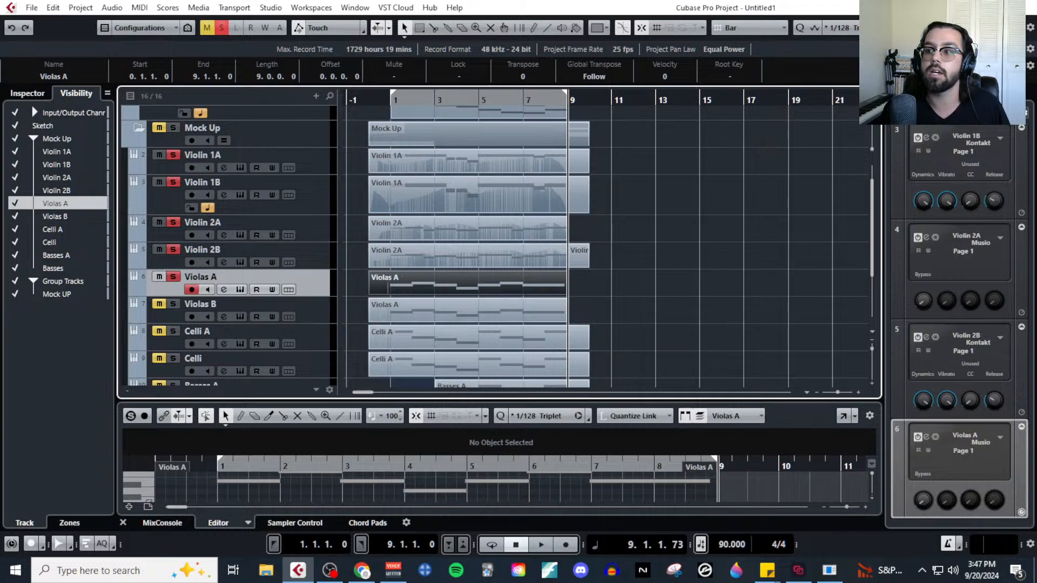
Switch to Chrome, view the e-books on tabletopcomposer.com's Book Shop page, and close the browser.
left_click(361, 570)
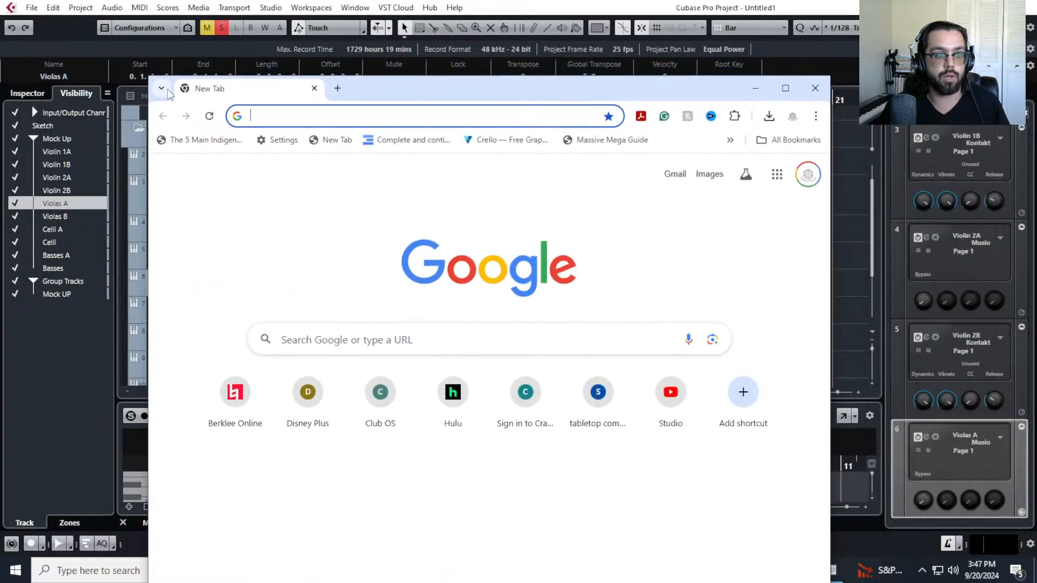
type("t")
key("Return")
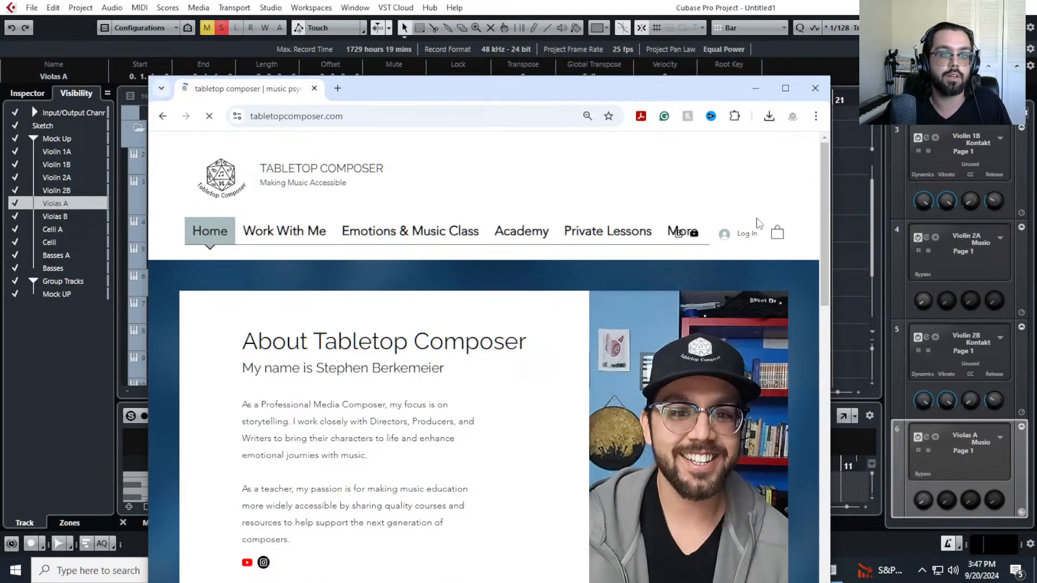
left_click(785, 88)
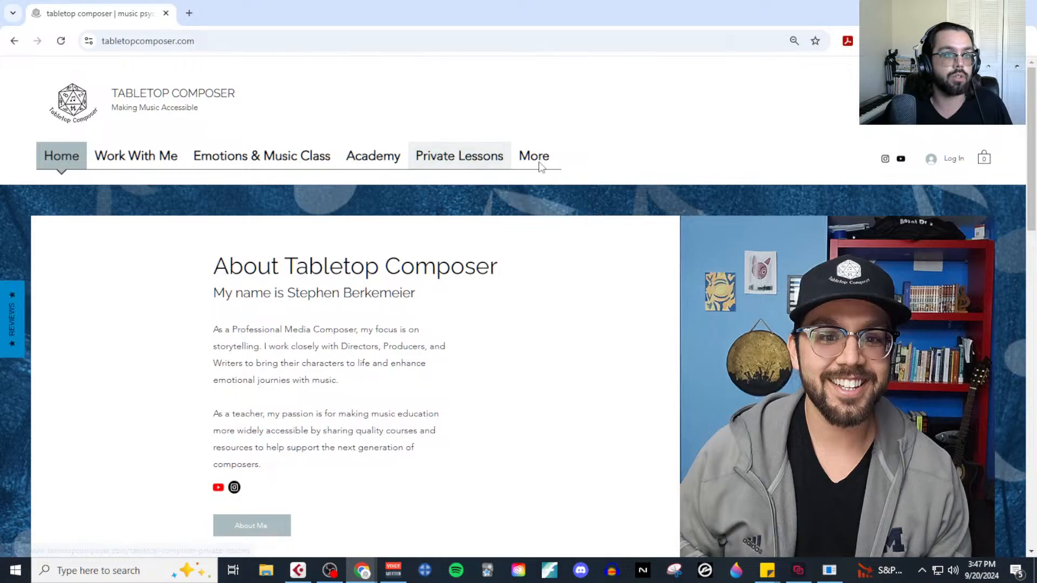
mouse_move(534, 156)
left_click(545, 196)
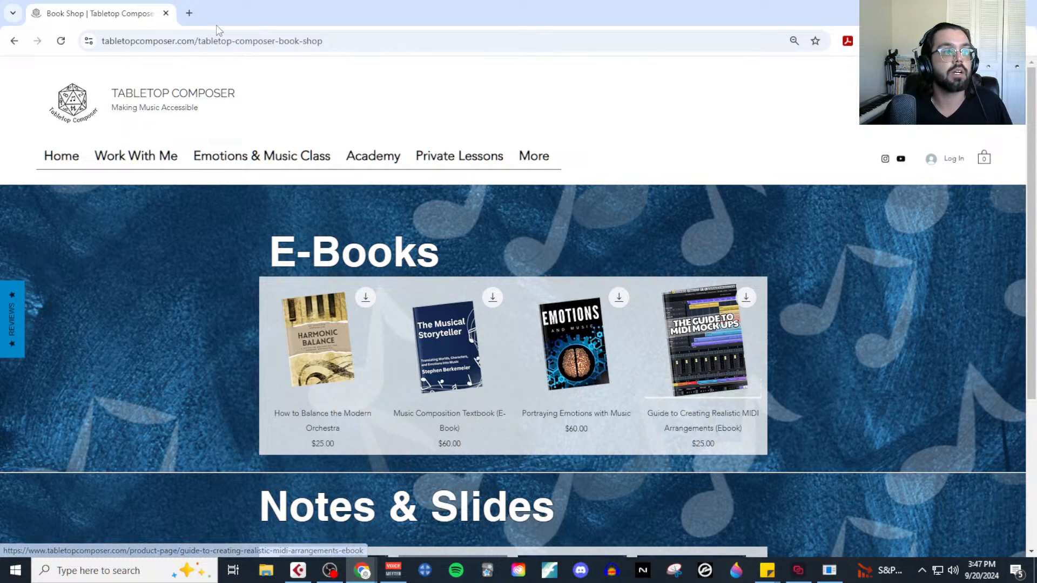
left_click(166, 13)
Place the playback cursor at the start of the Violas A part and open that part in the Key Editor.
left_click(748, 295)
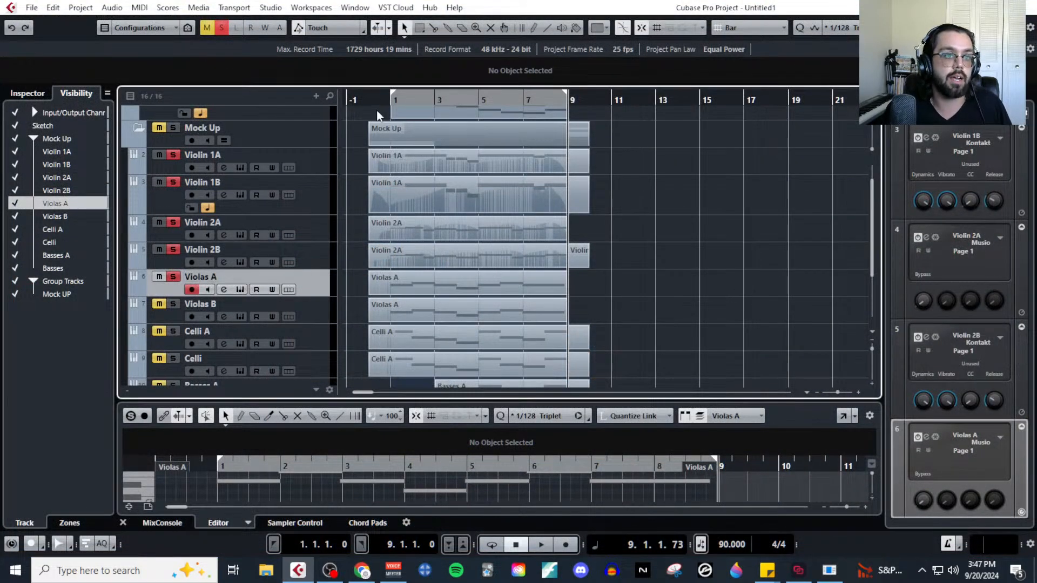
left_click(367, 99)
left_click(446, 282)
left_click(139, 7)
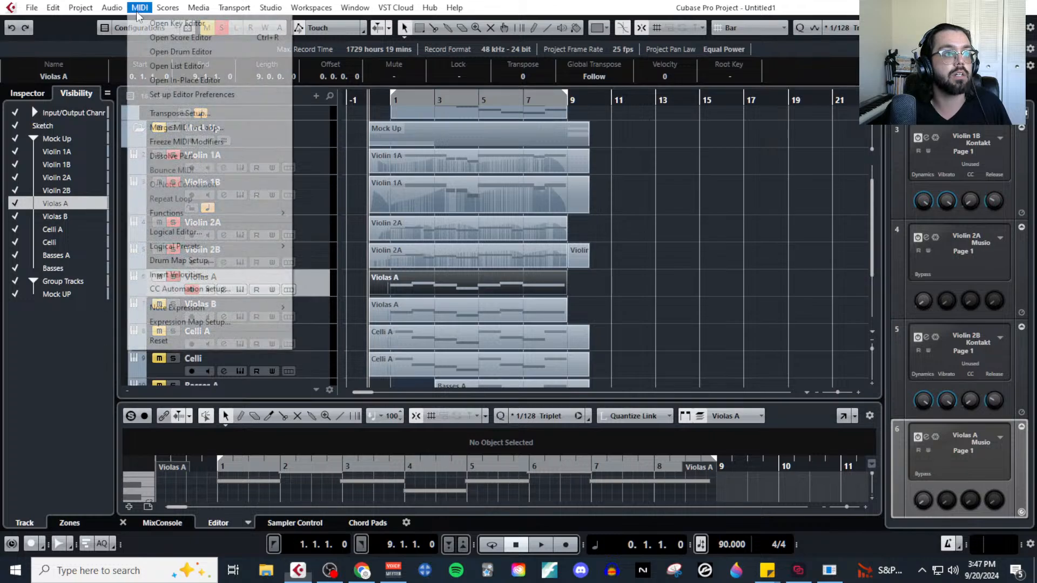
left_click(148, 38)
scroll(204, 275, "up", 4)
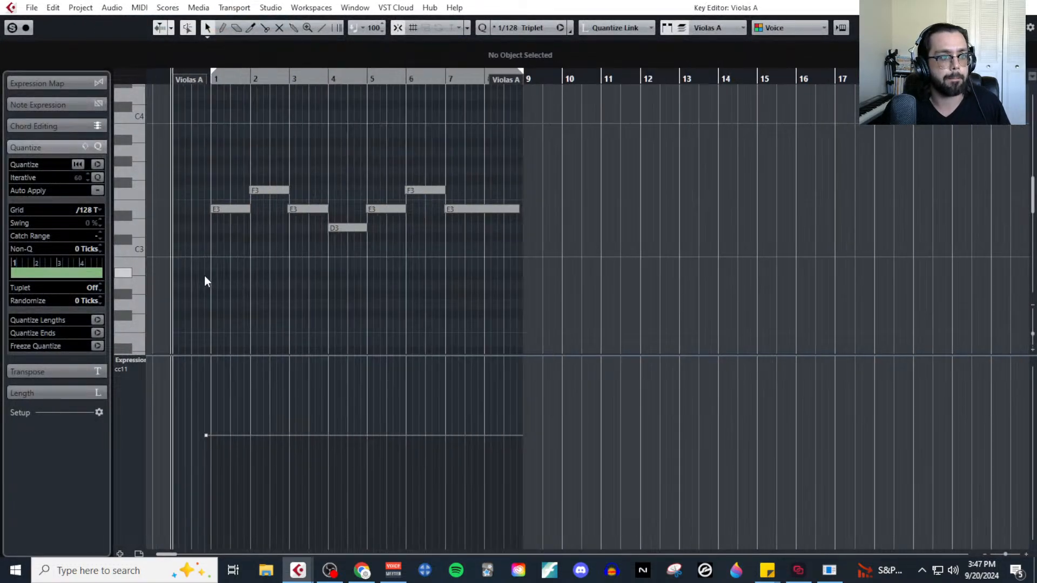
Add a second controller lane for CC 1 (Modulation) beneath the Violas A part's Expression lane.
left_click(120, 554)
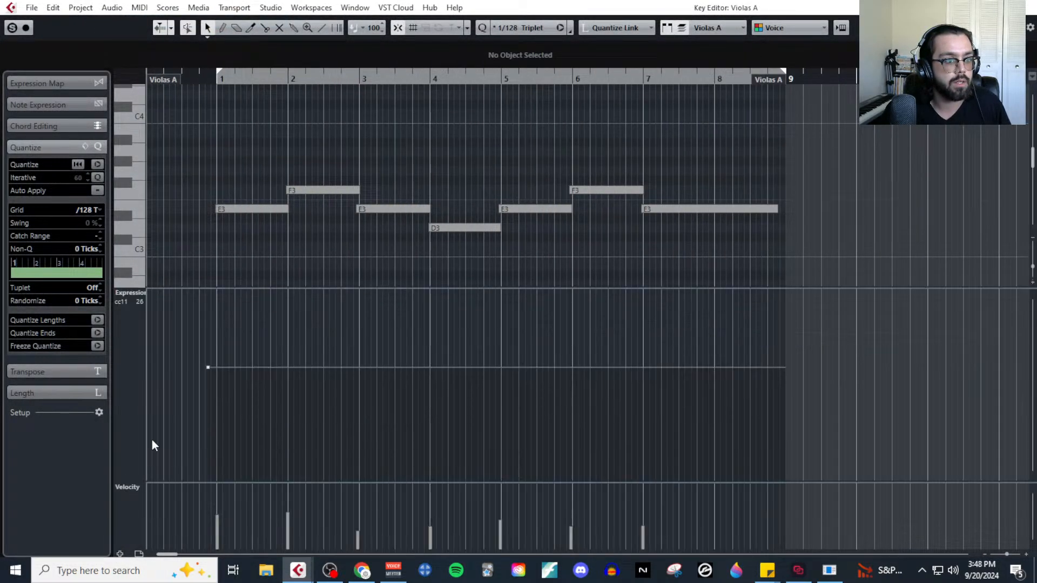
left_click(127, 487)
left_click(199, 297)
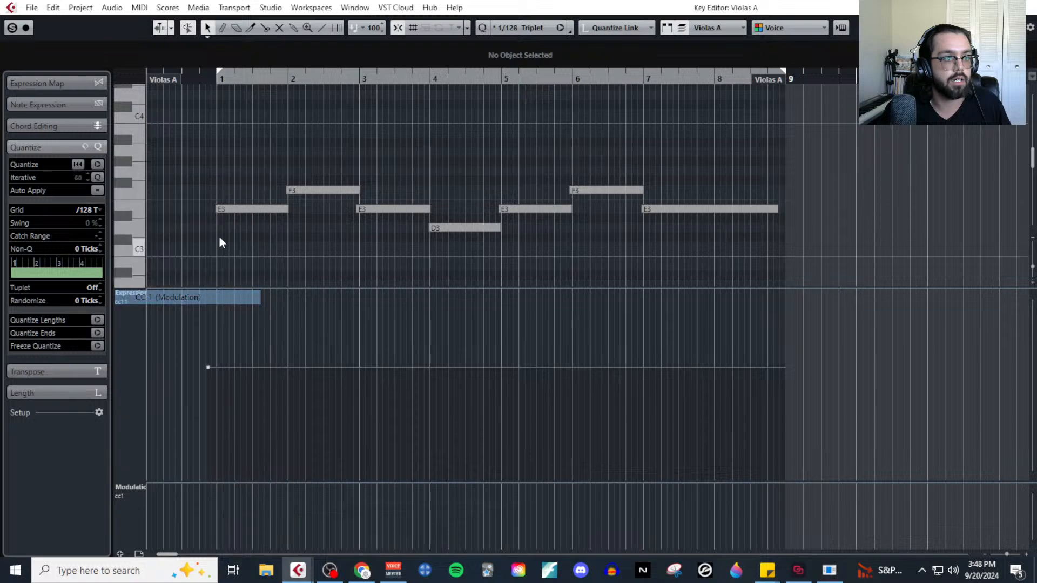
scroll(217, 219, "up", 3)
scroll(217, 219, "left", 3)
Show the transport, record Modulation (CC1) dynamics live over the Violas A part to bar 9, and close the editor.
key("F2")
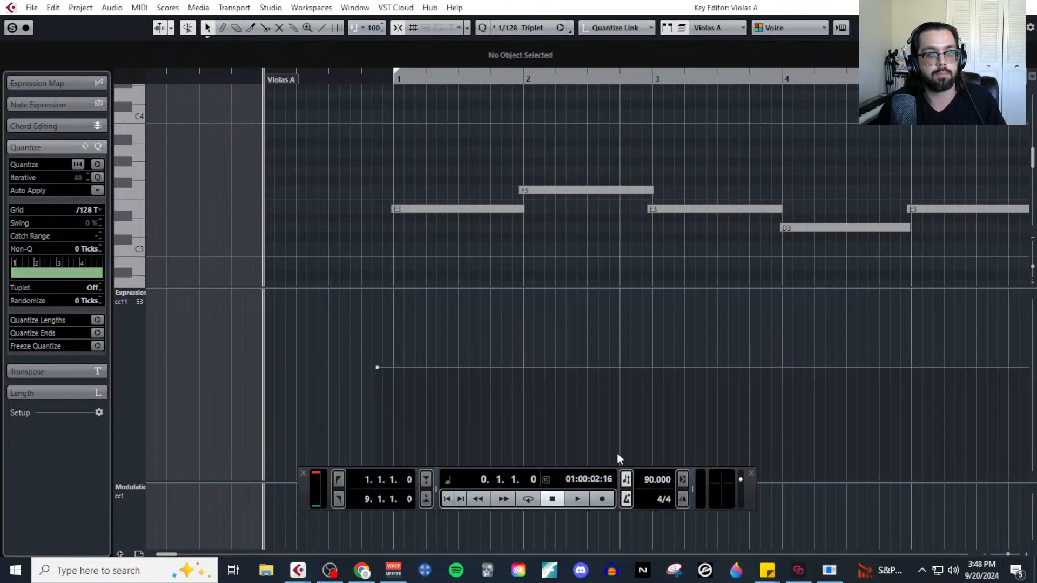
left_click(602, 499)
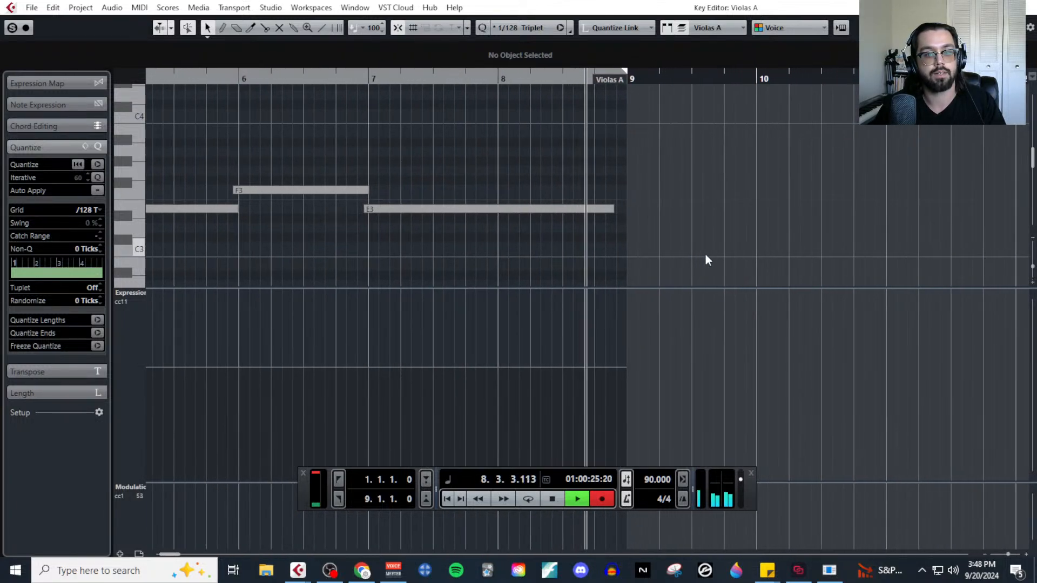
left_click(1031, 7)
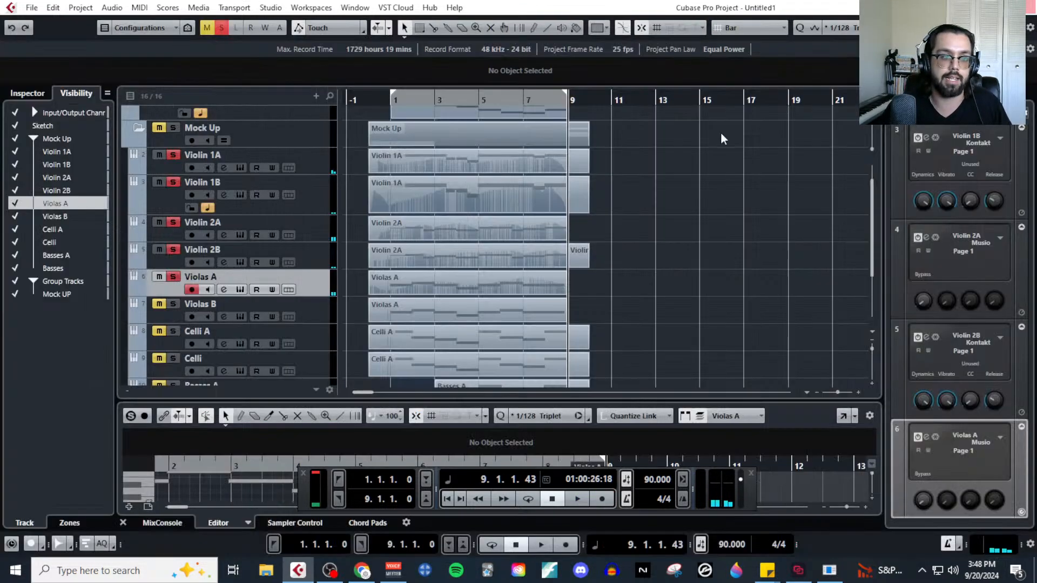
Select and solo the Violas B track, return the playback cursor to the part's start, and open its MIDI part in the Key Editor.
left_click(324, 311)
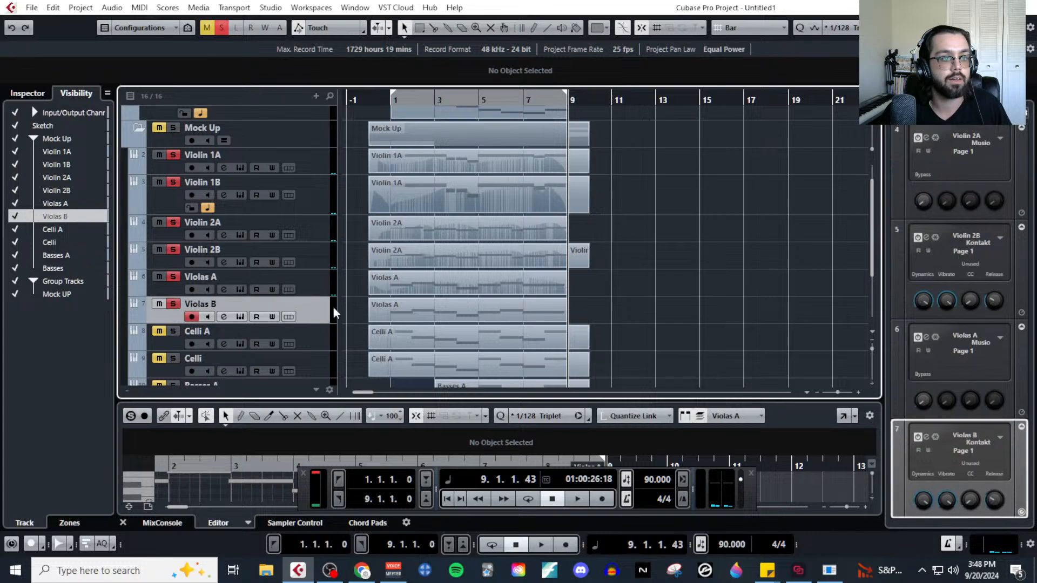
left_click(370, 104)
left_click(423, 308)
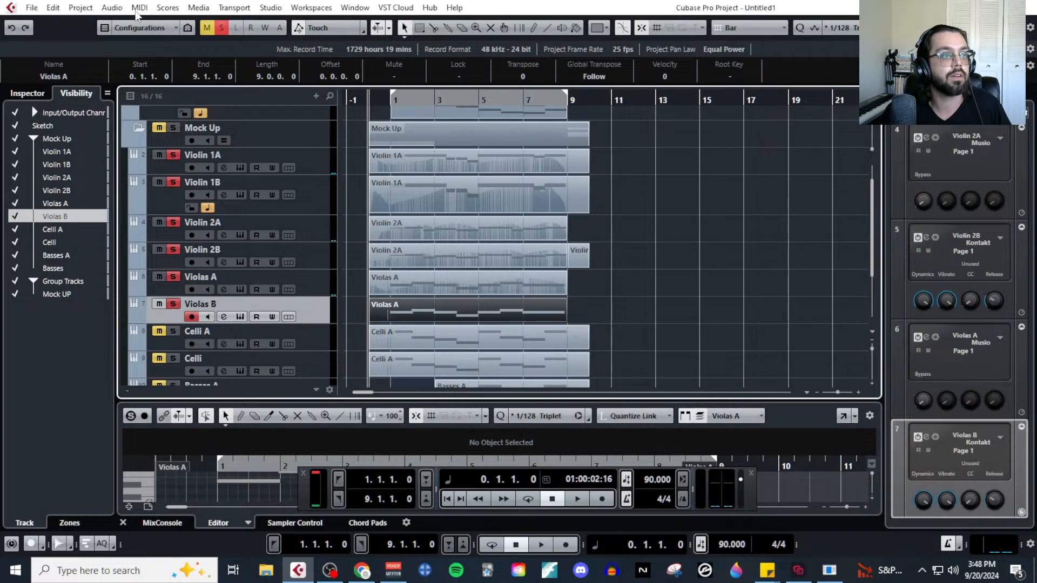
left_click(138, 10)
left_click(142, 20)
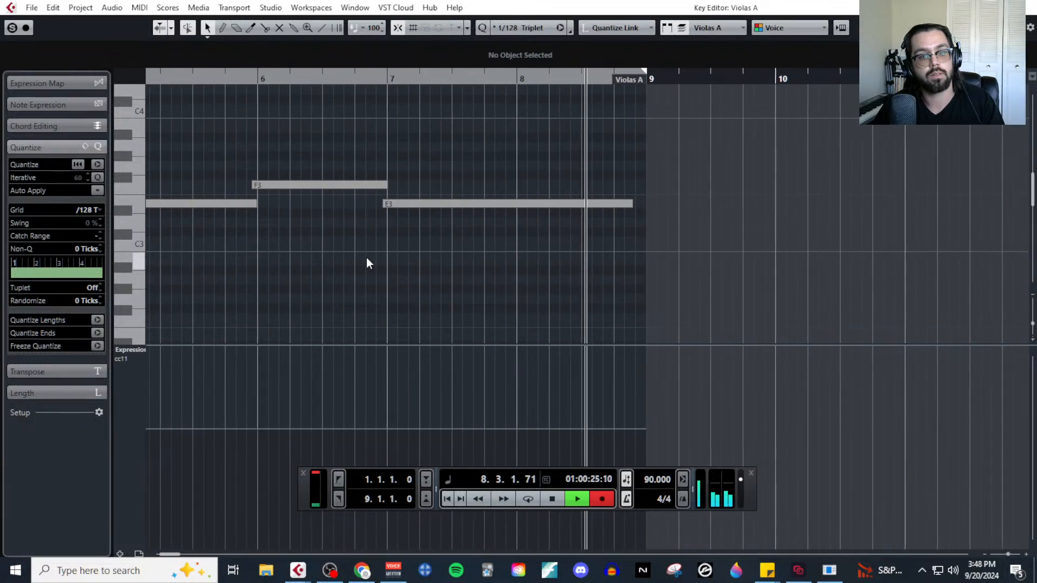
Record Modulation dynamics live over the Violas B part, stop just after bar 9 begins, and switch the controller lane to CC 1 (Modulation).
key("space")
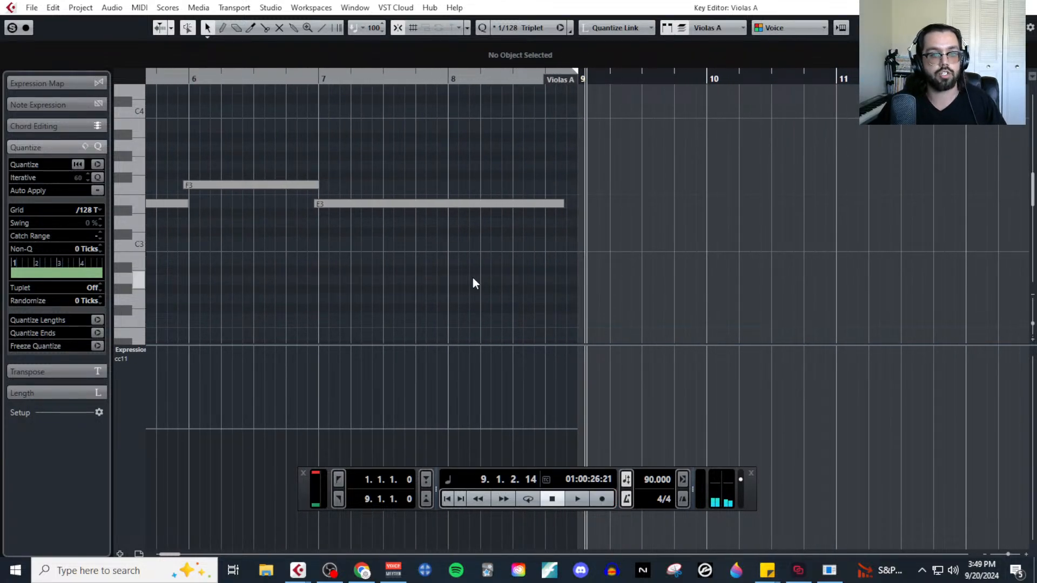
scroll(476, 284, "left", 3)
scroll(280, 323, "left", 3)
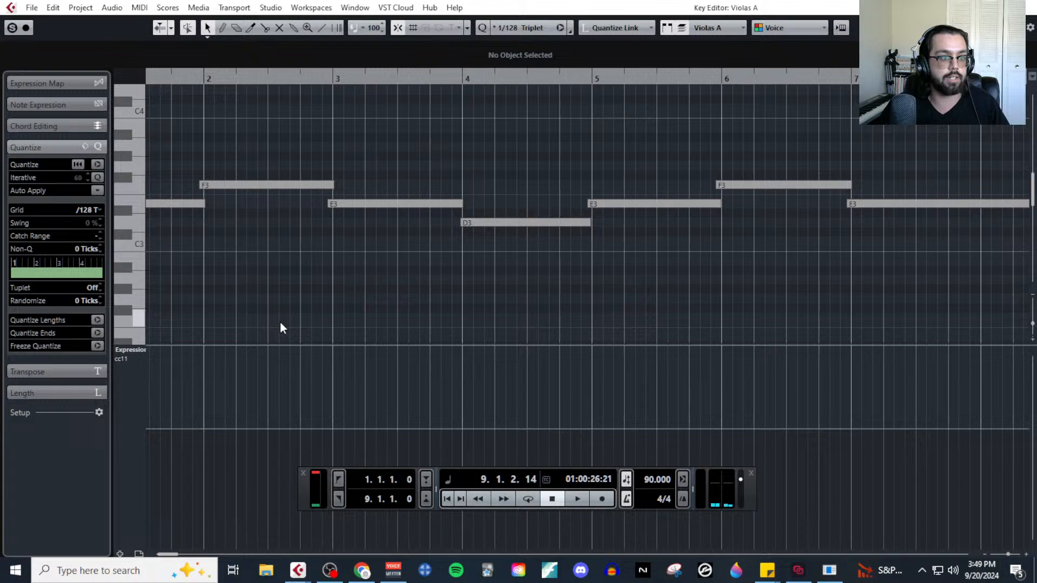
scroll(162, 346, "left", 2)
left_click(134, 352)
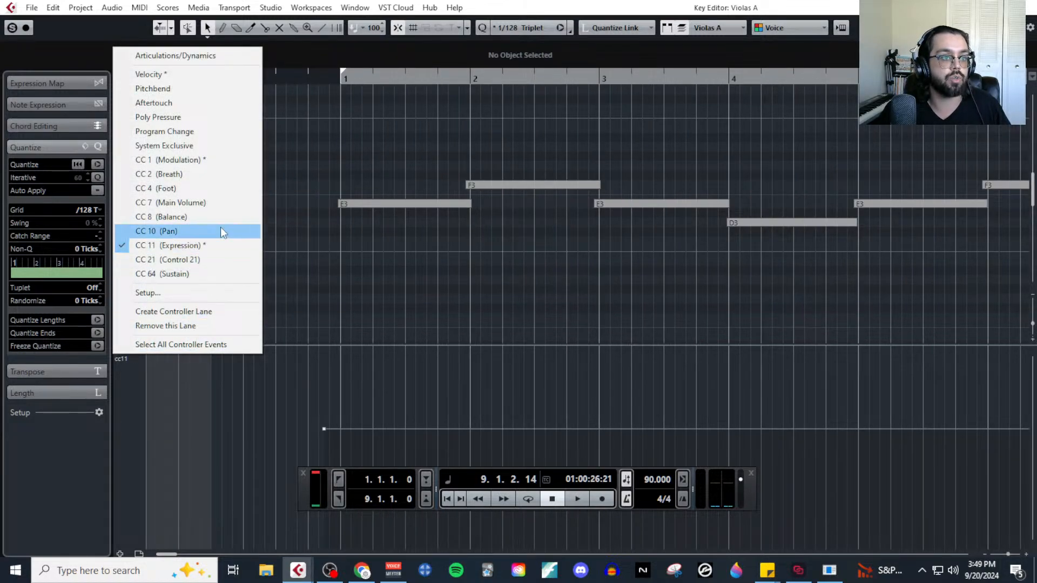
left_click(219, 161)
key("g")
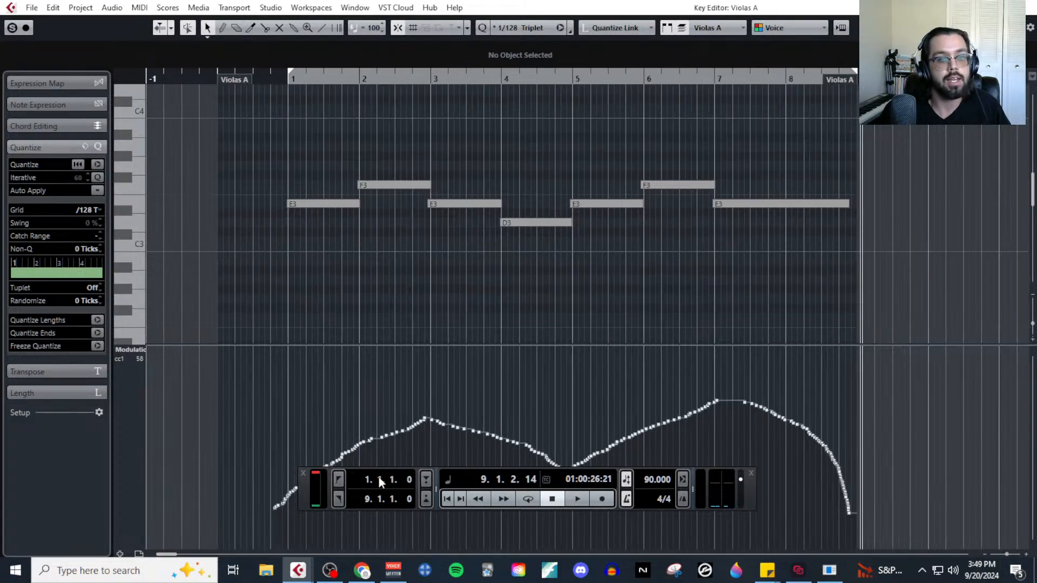
key("F2")
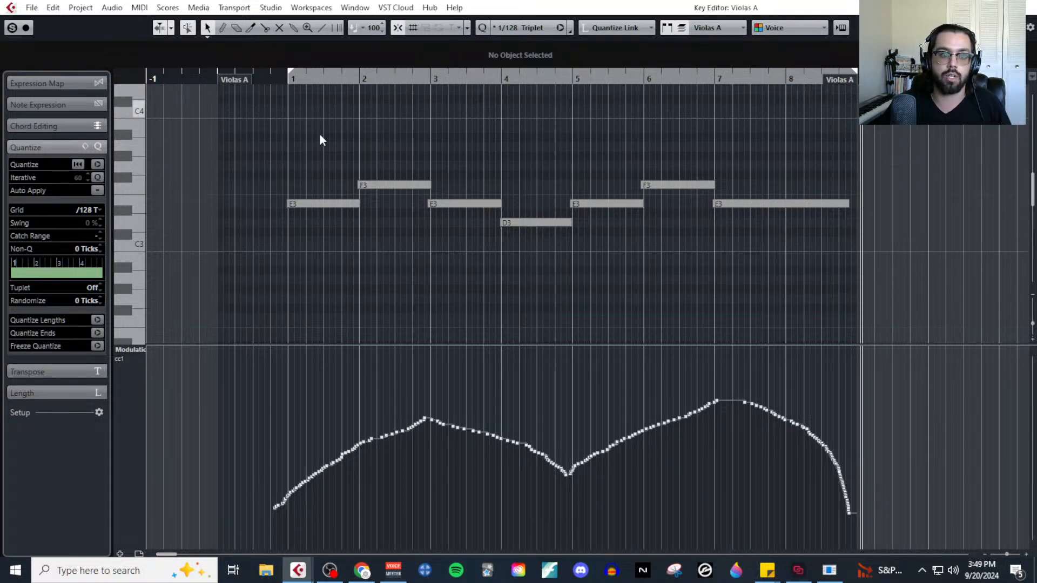
Select the four notes in bars 1 to 4 of the Violas B part to compare the phrase with its modulation curve.
left_click_drag(292, 148, 519, 286)
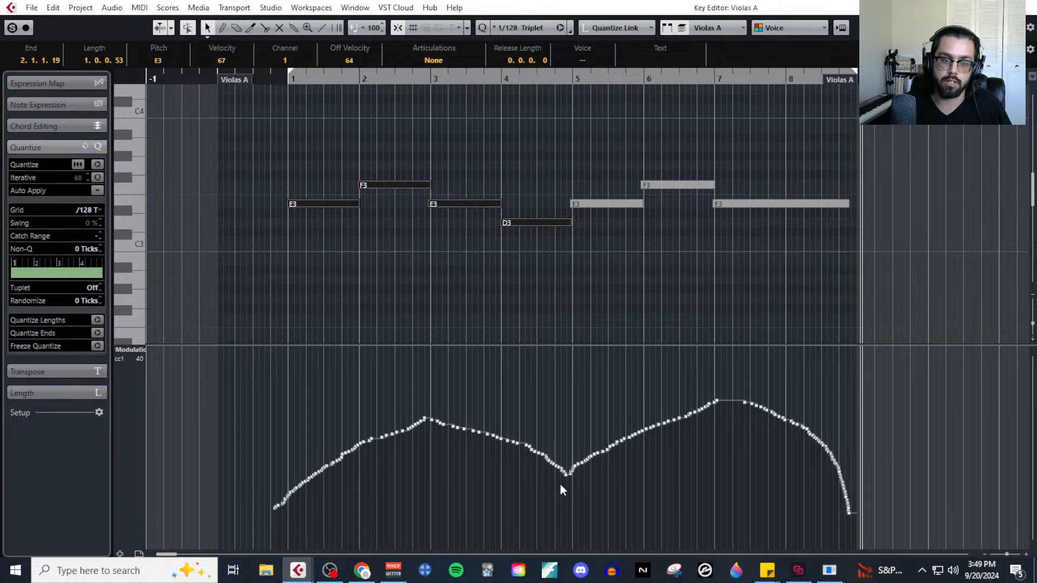
Select the notes of the Violas B part's first and second halves in turn to compare them with the modulation curve, and close the editor.
left_click_drag(304, 162, 522, 248)
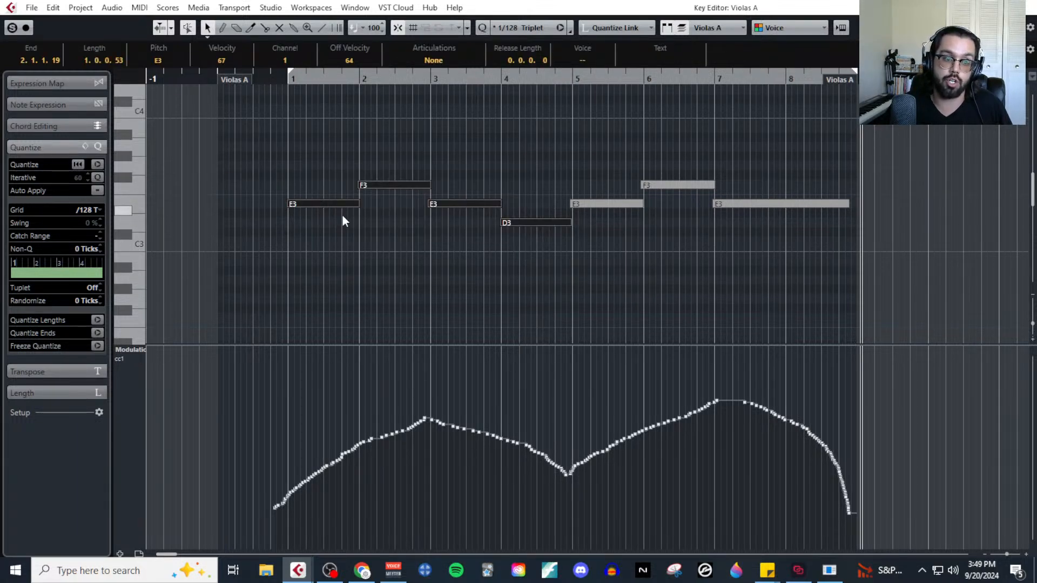
left_click_drag(585, 184, 789, 228)
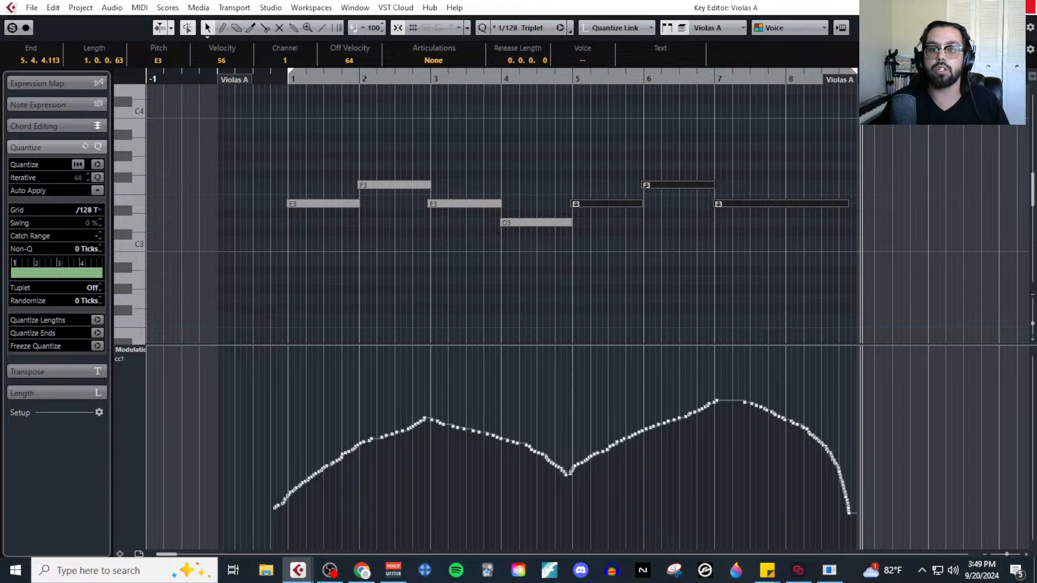
left_click(1023, 6)
Select and solo the Celli A track, open its MIDI part in the Key Editor, and place the playback cursor at the part's start.
scroll(713, 310, "down", 2)
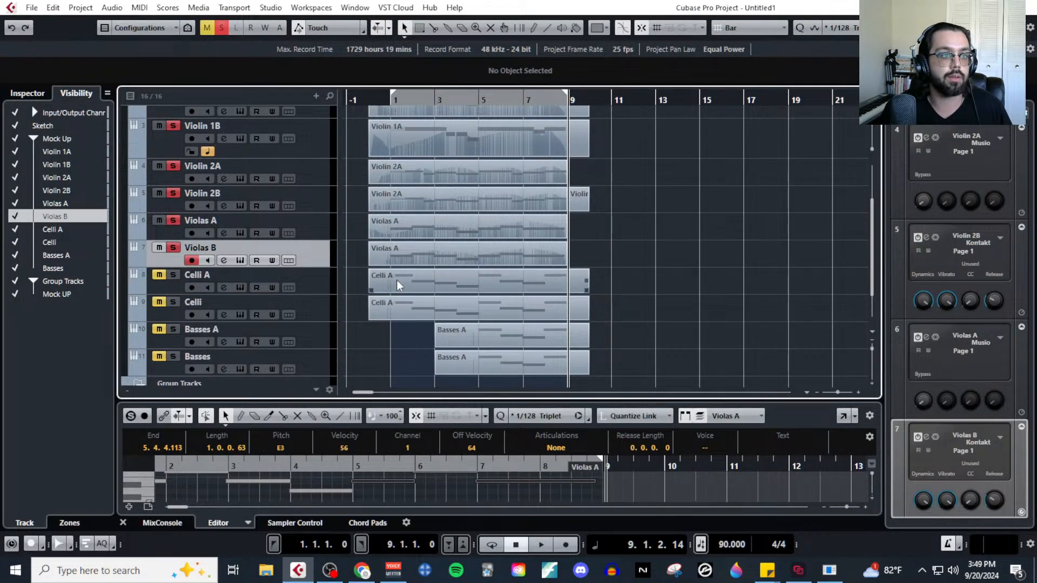
left_click(305, 281)
left_click(461, 286)
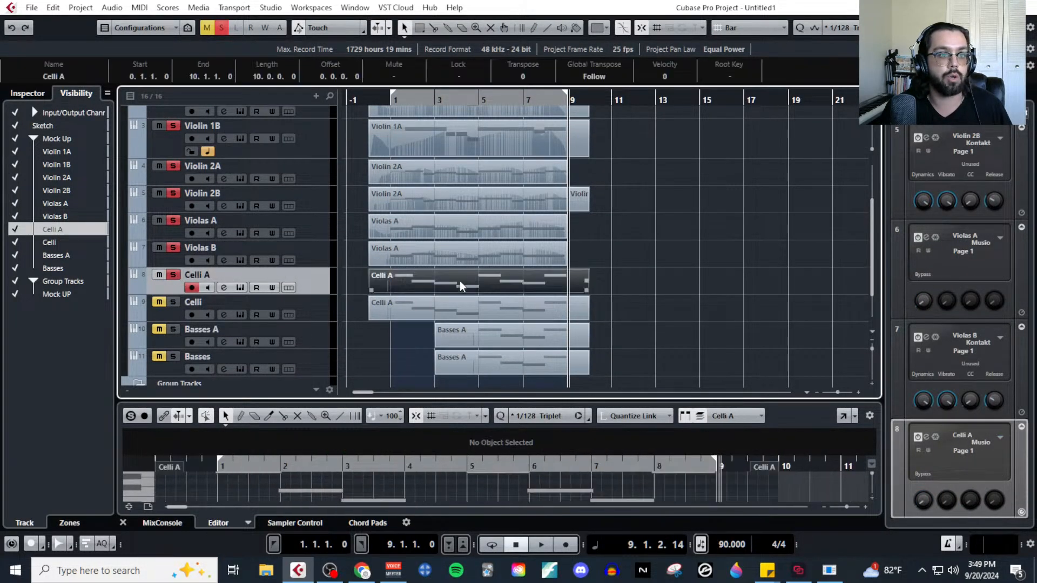
left_click(139, 8)
left_click(162, 21)
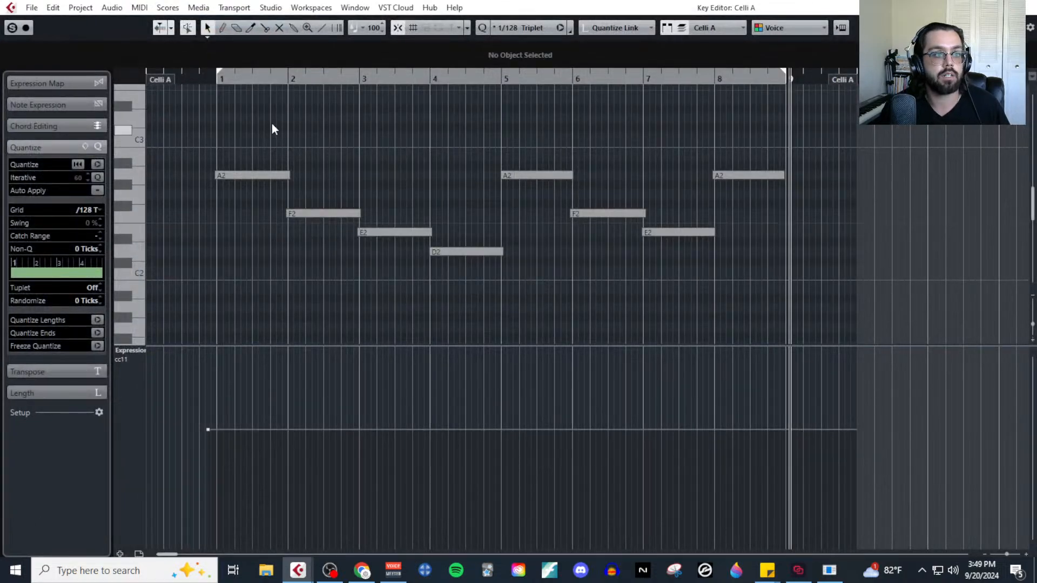
scroll(234, 127, "left", 1)
scroll(232, 127, "up", 1)
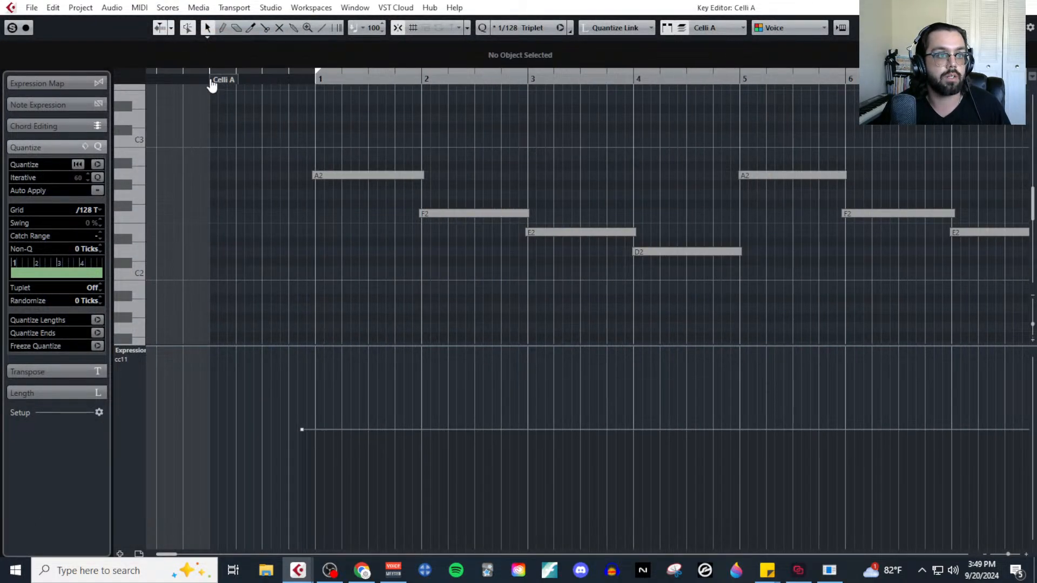
left_click(210, 80)
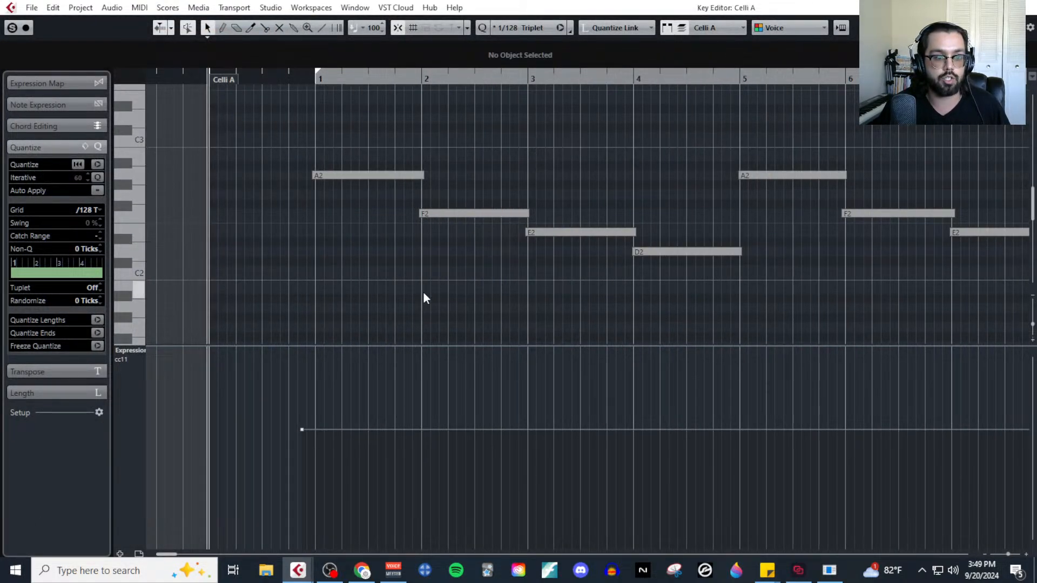
Switch the controller lane to CC 1 (Modulation), record modulation dynamics live over the Celli A part to bar 9, and close the editor.
key("F2")
left_click(120, 351)
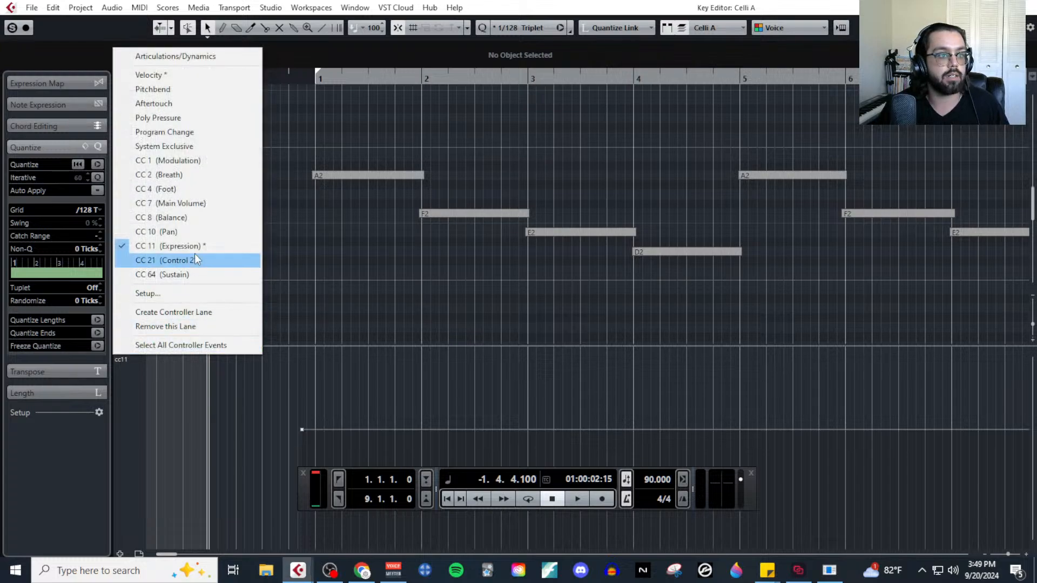
left_click(210, 162)
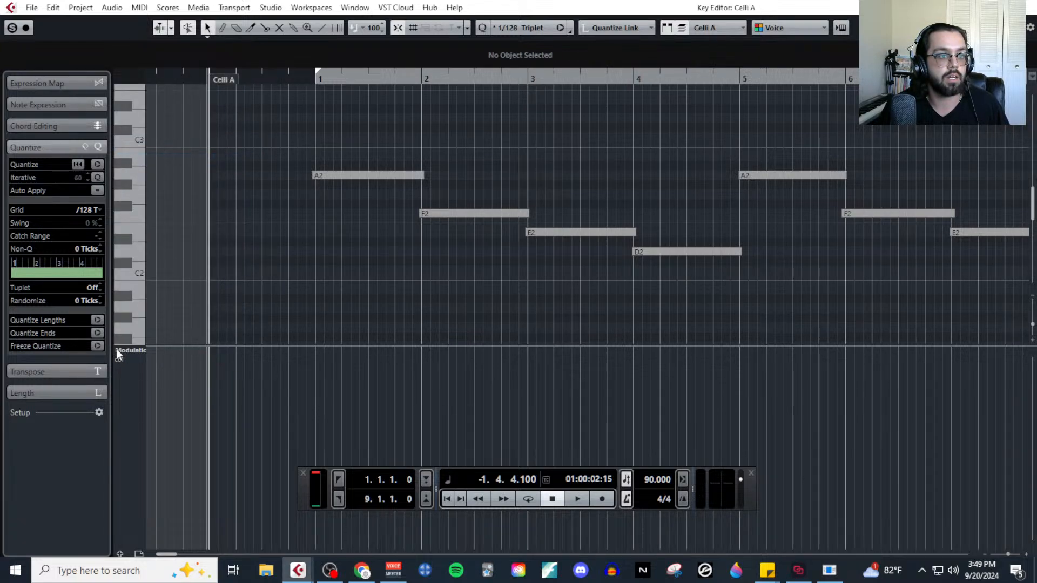
left_click(602, 498)
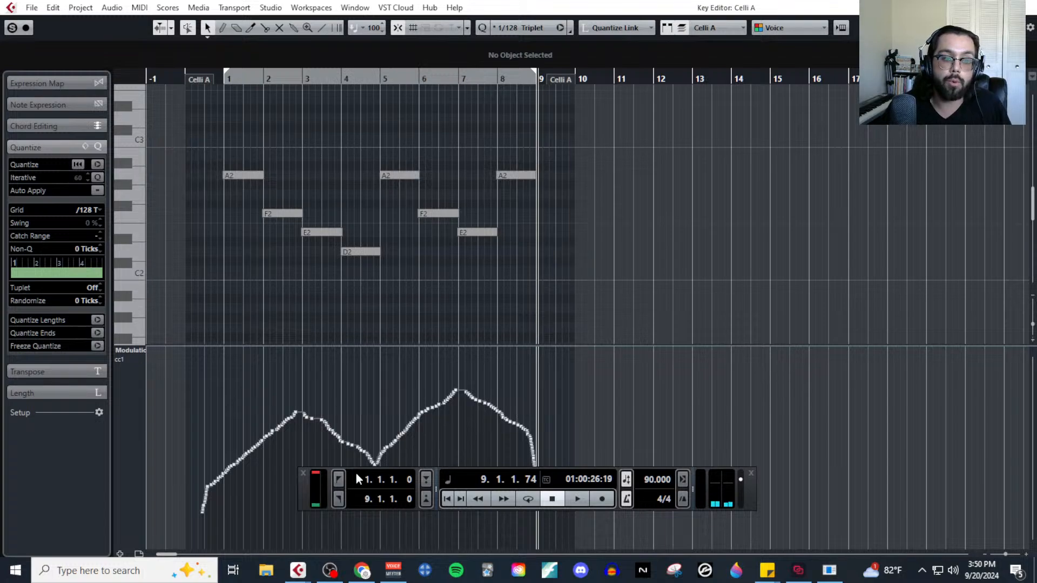
left_click(304, 473)
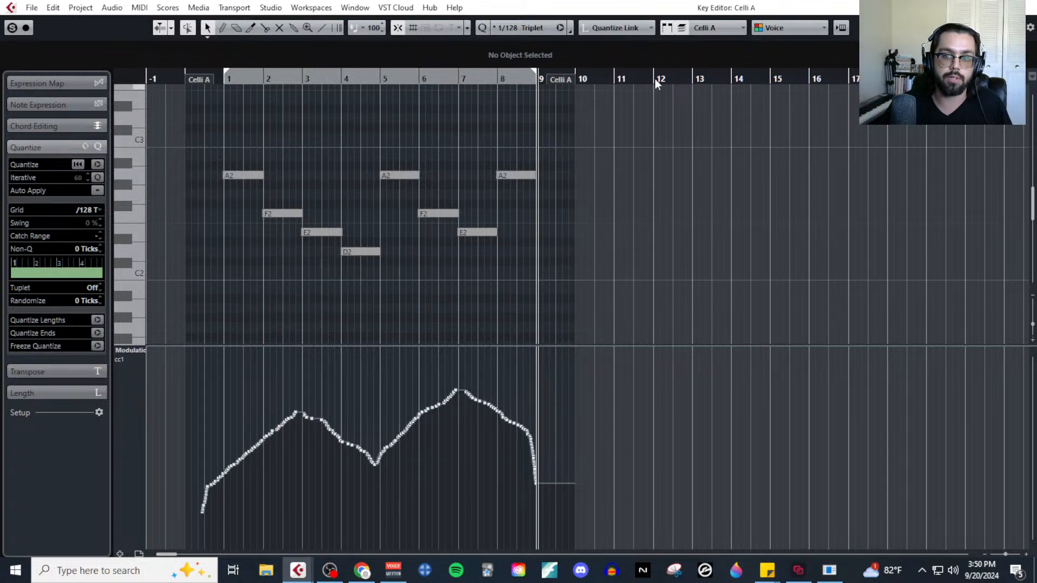
left_click(1025, 7)
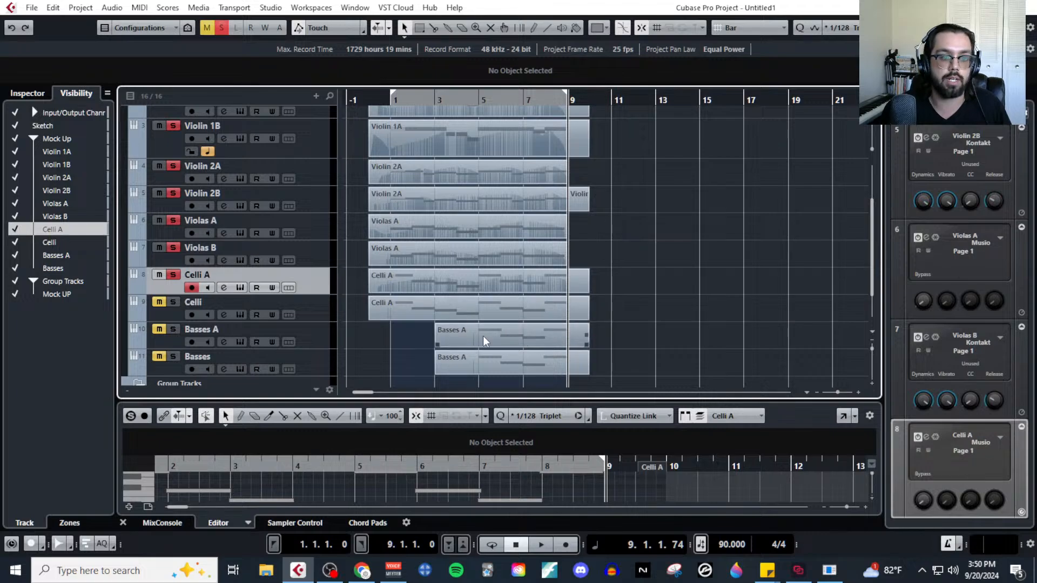
Solo the Celli track, return the playback cursor to its part's start, and open that part in the Key Editor.
left_click(491, 315)
left_click(175, 304)
left_click(400, 149)
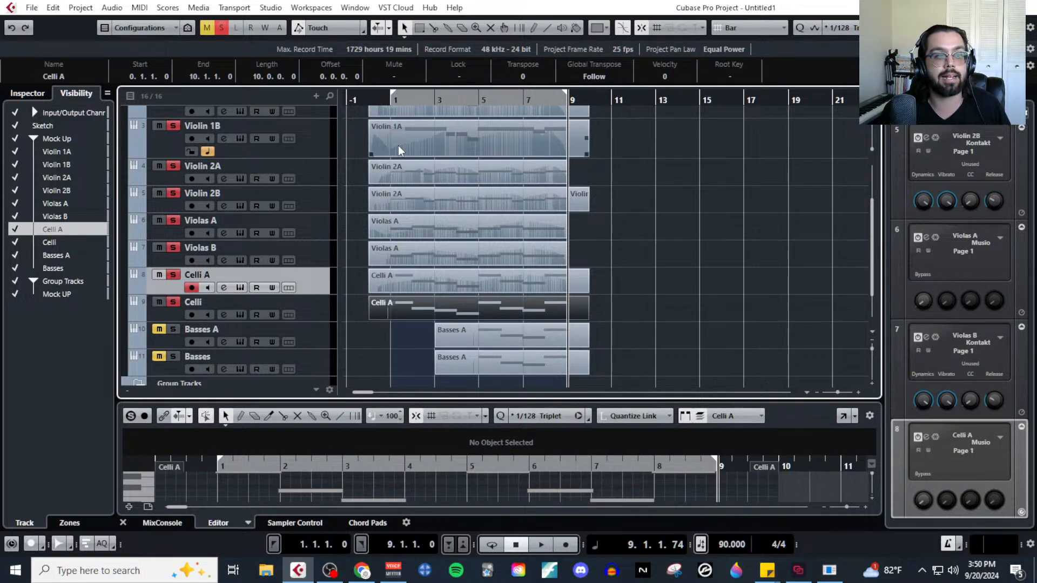
left_click(388, 100)
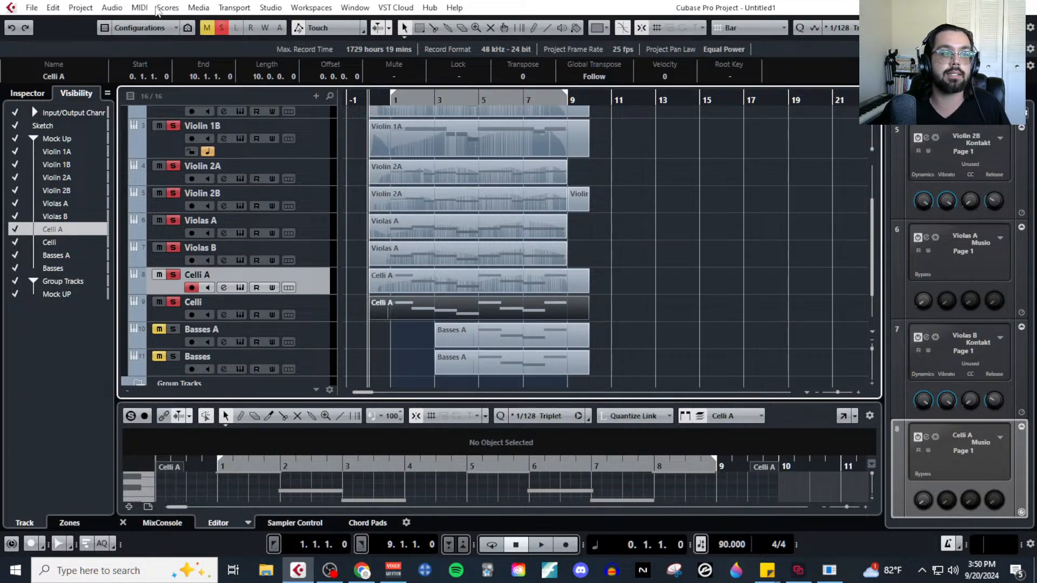
left_click(139, 8)
left_click(162, 23)
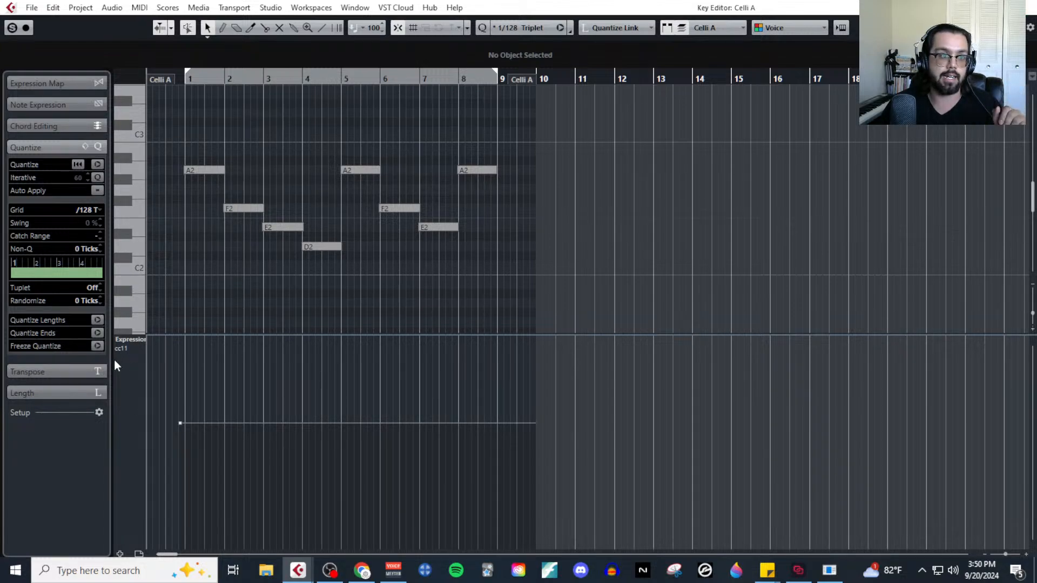
Switch the Celli part's controller lane to Velocity and colour the notes by Velocity.
left_click(125, 343)
left_click(209, 64)
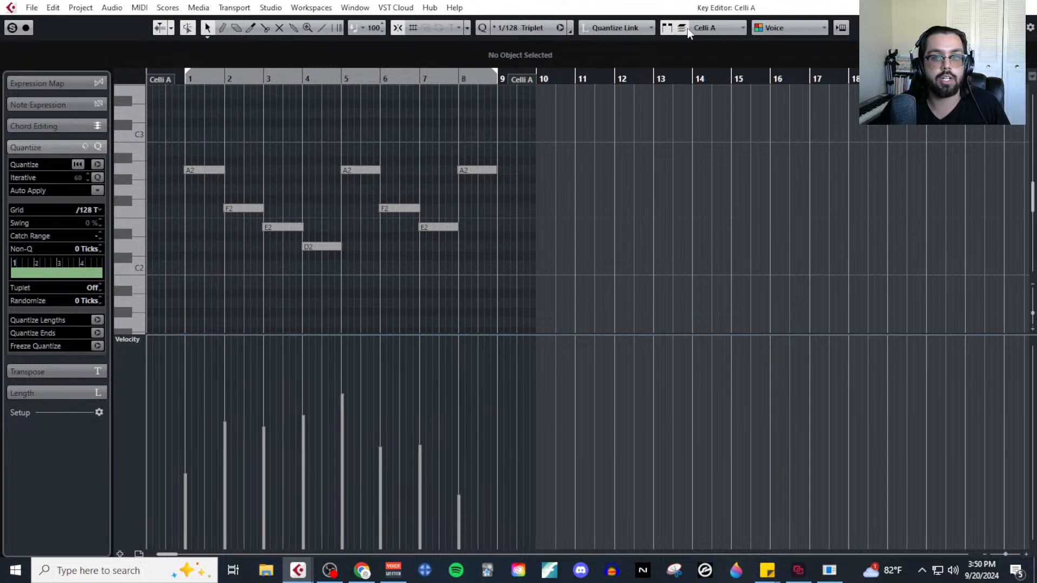
left_click(787, 28)
left_click(802, 45)
scroll(258, 290, "left", 1)
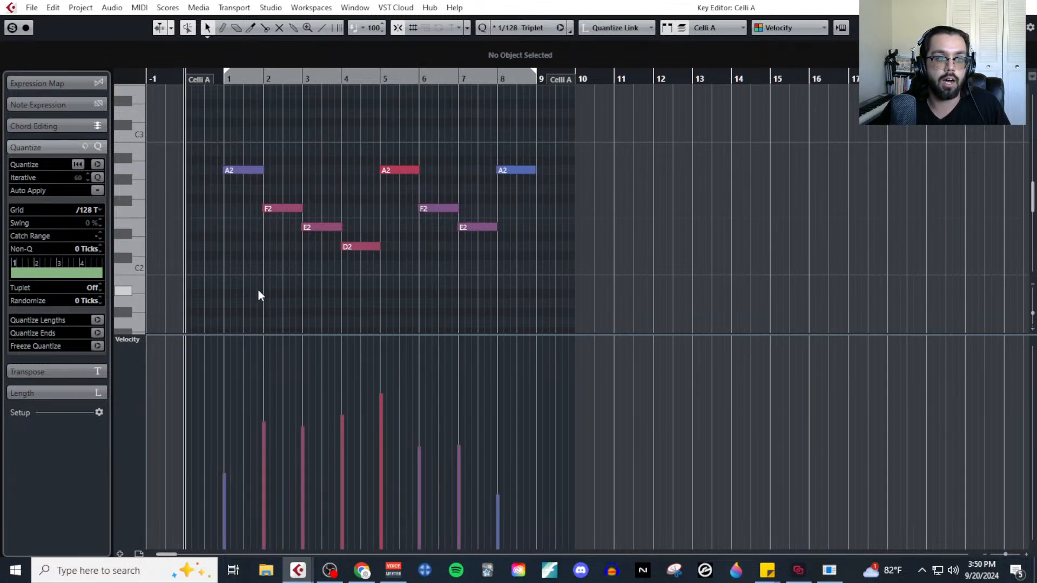
Add a second controller lane for CC 1 (Modulation) below the velocity lane and resize the lanes so modulation gets more height.
scroll(258, 290, "up", 3, "ctrl")
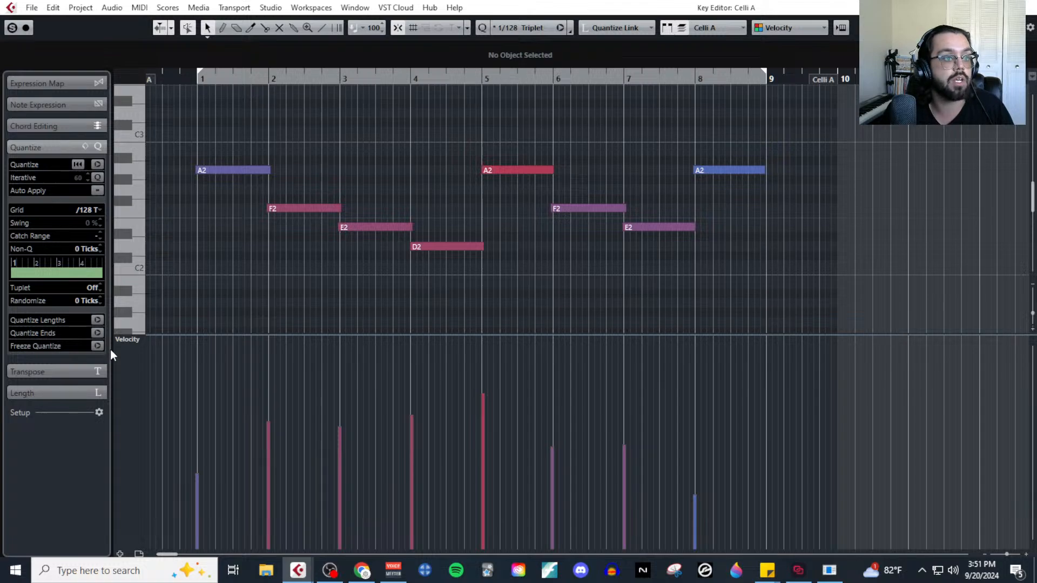
left_click(119, 554)
left_click(139, 492)
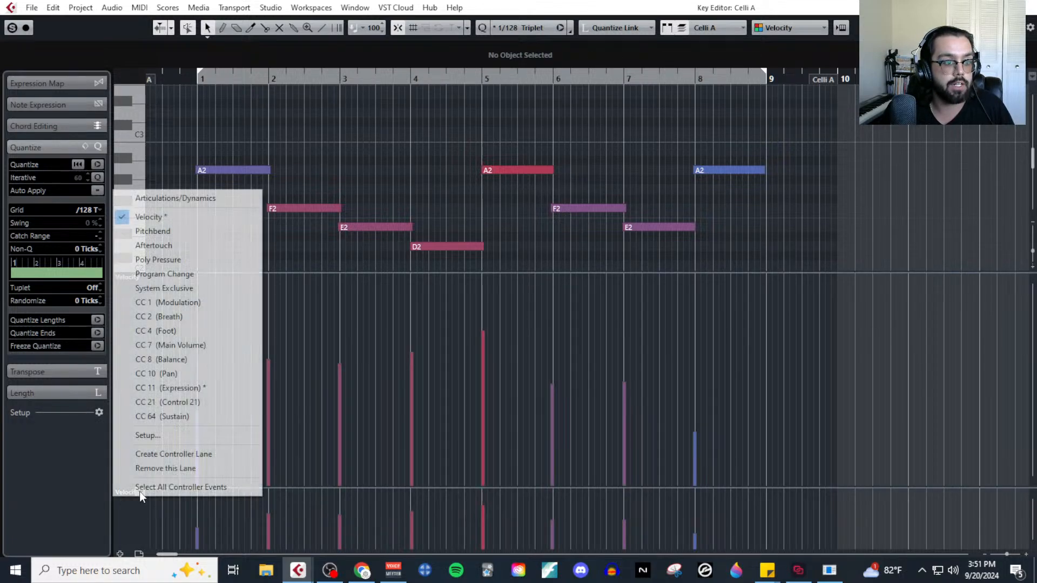
left_click(222, 310)
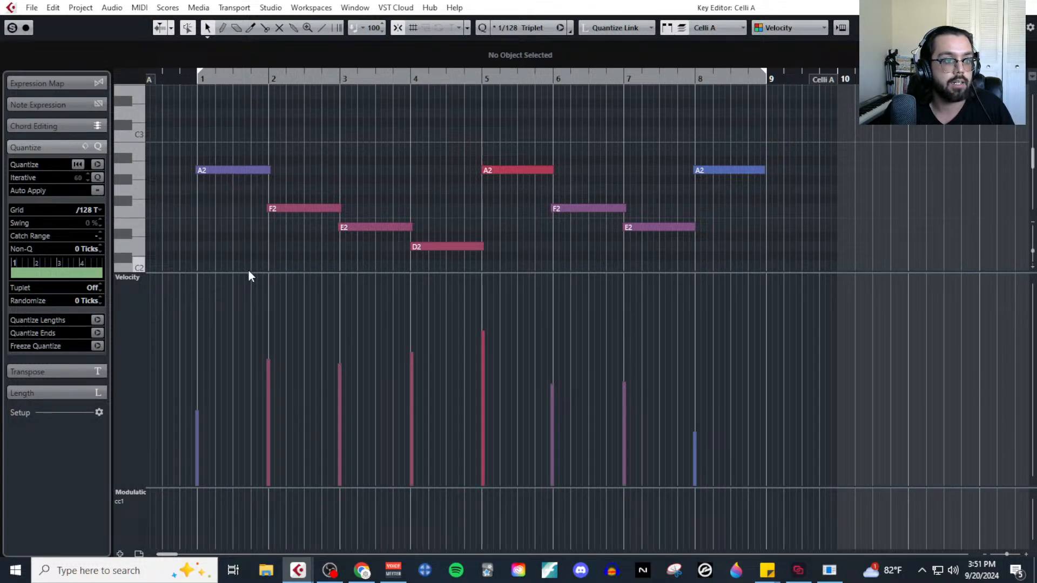
left_click_drag(248, 271, 259, 403)
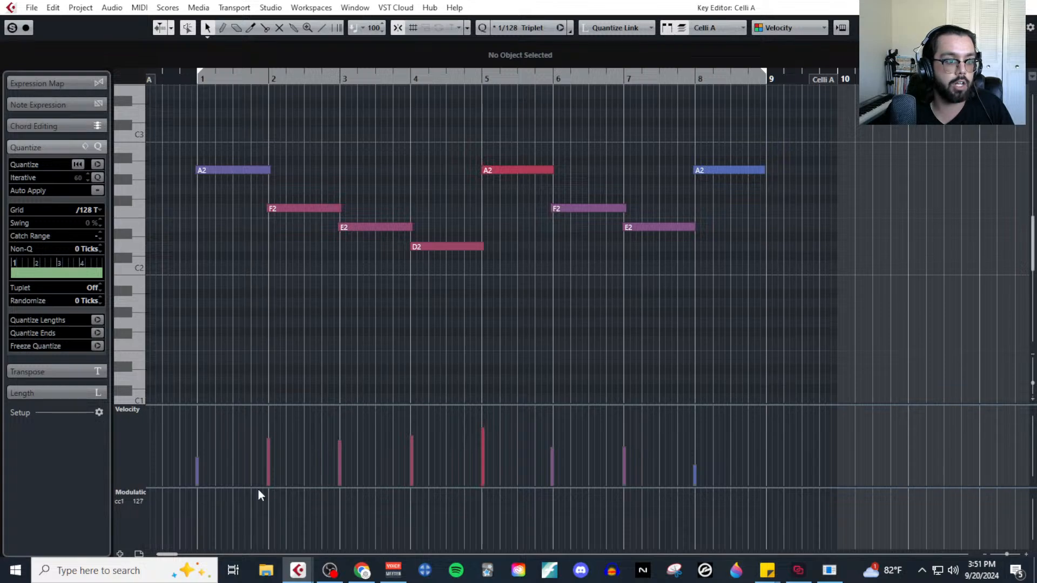
left_click_drag(259, 488, 251, 410)
scroll(248, 264, "left", 2)
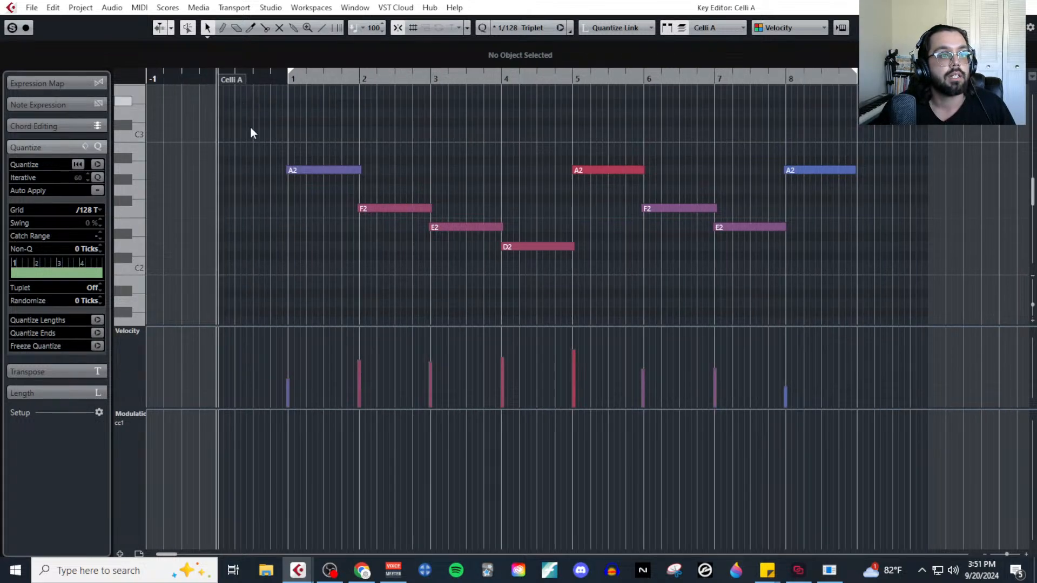
Show the transport, try to record modulation live over the Celli part to bar 9, and close the editor.
key("F2")
left_click(601, 498)
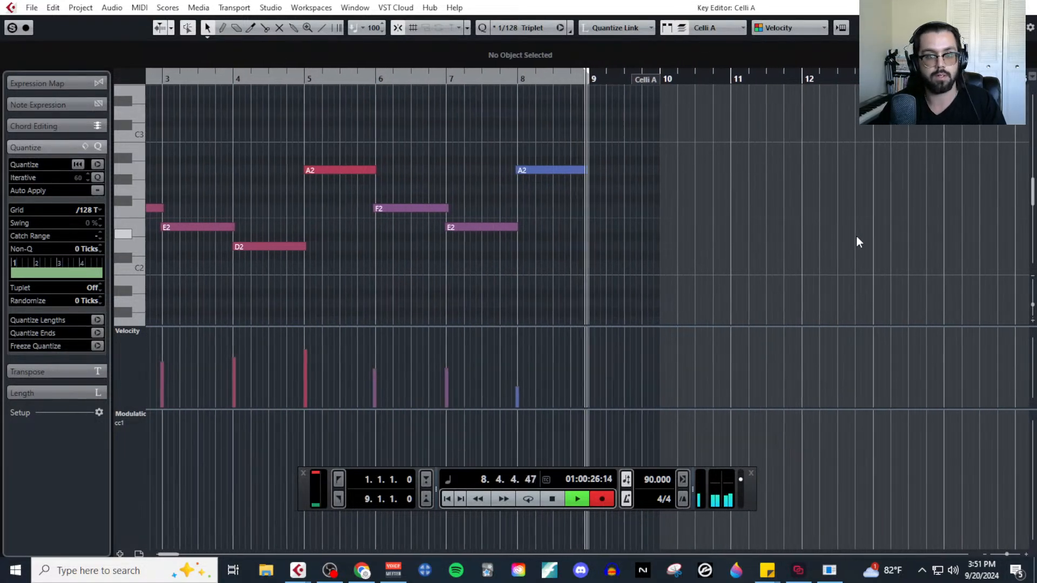
key("space")
scroll(502, 264, "down", 2)
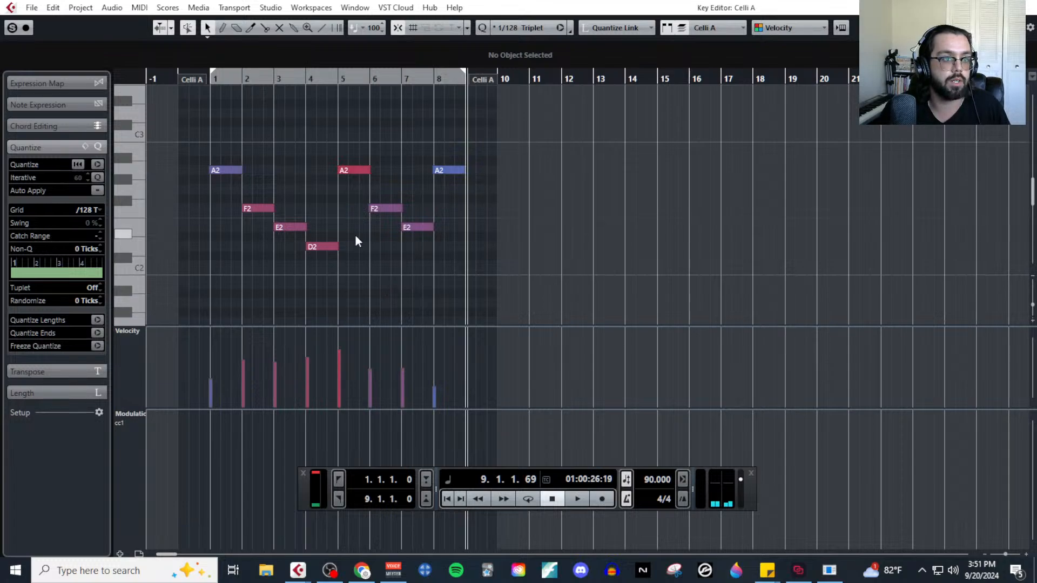
left_click(1026, 7)
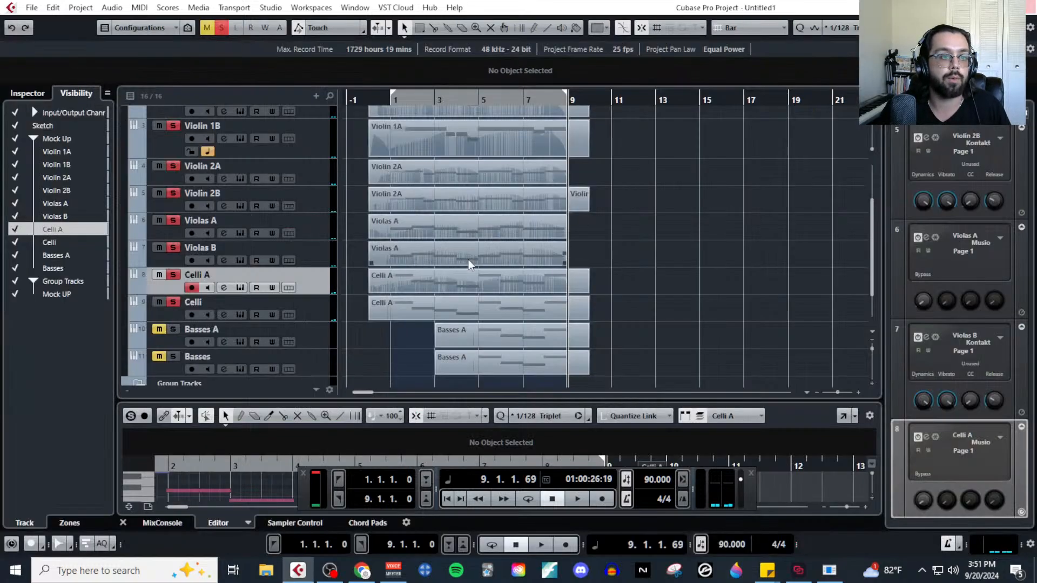
Select the Celli track and its part, reopen it in the Key Editor, and place the playback cursor just before the part's start.
left_click(518, 312)
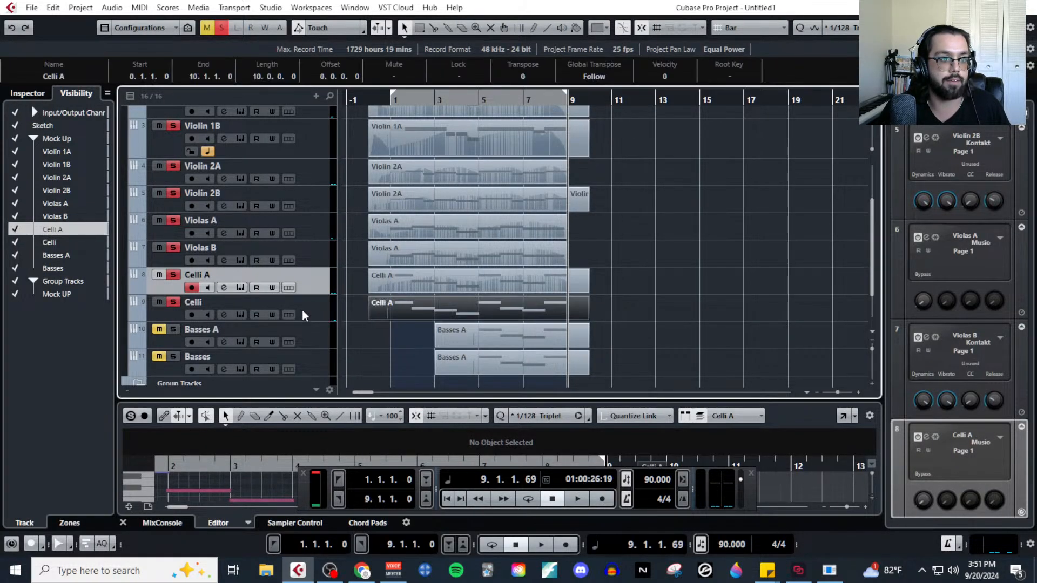
left_click(139, 7)
left_click(159, 21)
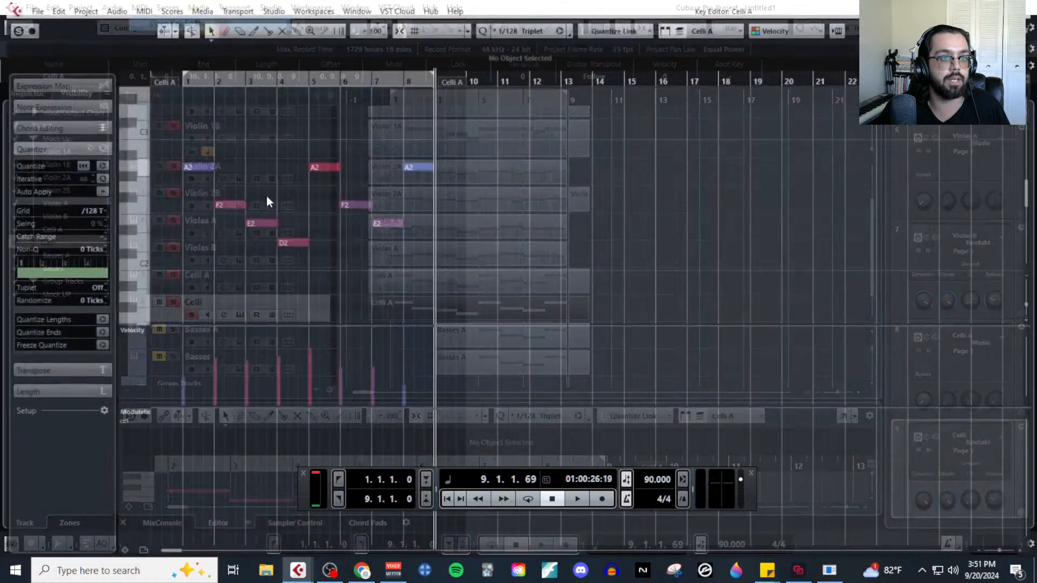
scroll(208, 207, "up", 4)
scroll(209, 200, "left", 2)
left_click(214, 76)
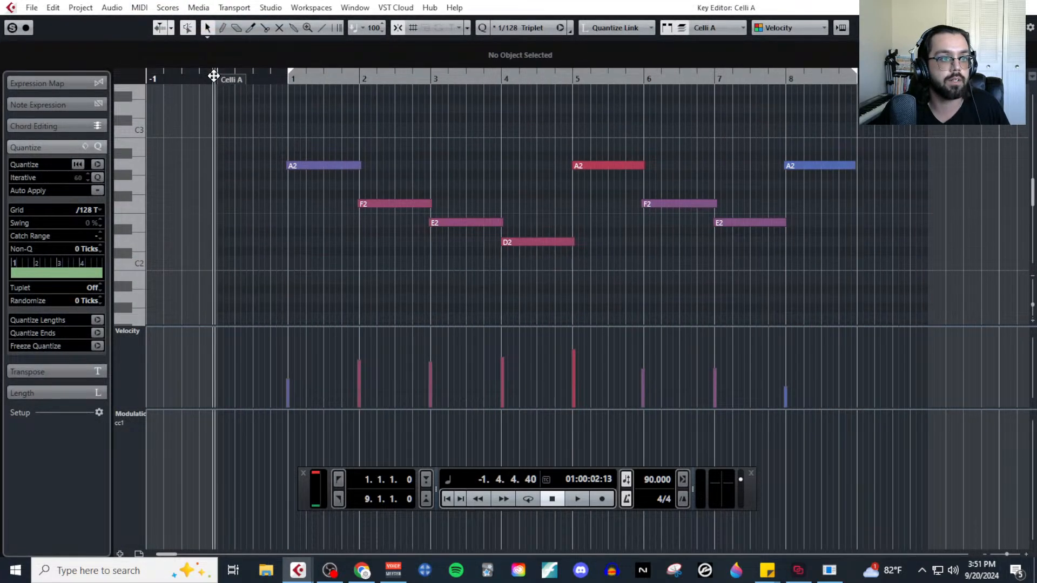
Record Modulation (CC1) dynamics live over the Celli part, stop just after bar 9 begins, and close the editor.
left_click(601, 498)
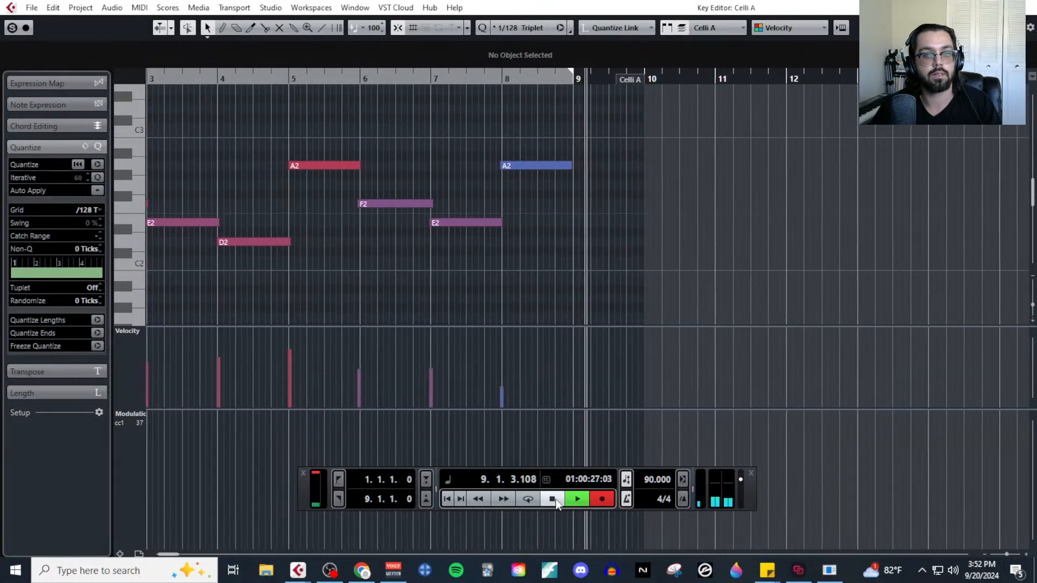
key("space")
scroll(800, 218, "down", 4)
left_click(1028, 6)
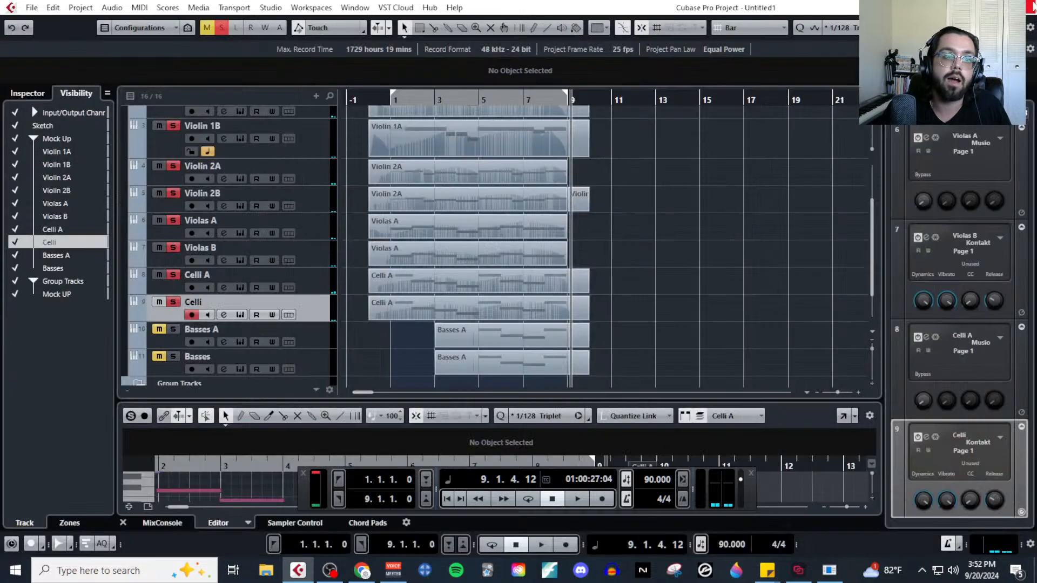
Select and solo the Basses A track and extend the start of its MIDI part back to bar 2.
scroll(461, 302, "down", 2)
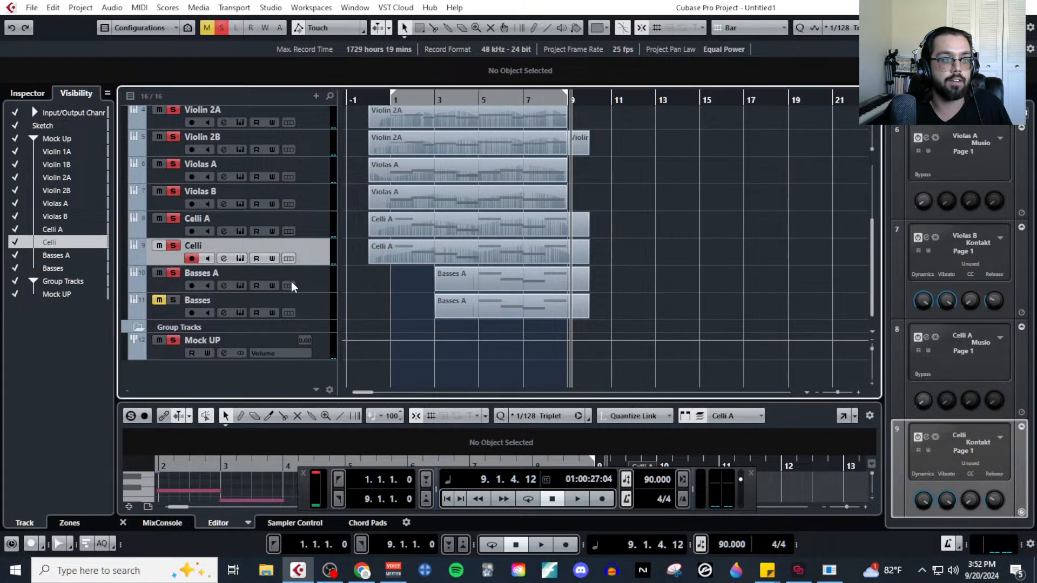
left_click(322, 272)
left_click(497, 278)
left_click_drag(435, 278, 414, 278)
Open the Basses A part in the Key Editor, record modulation dynamics live from bar 4 until just after bar 9 begins, and close the editor.
left_click(140, 7)
left_click(179, 22)
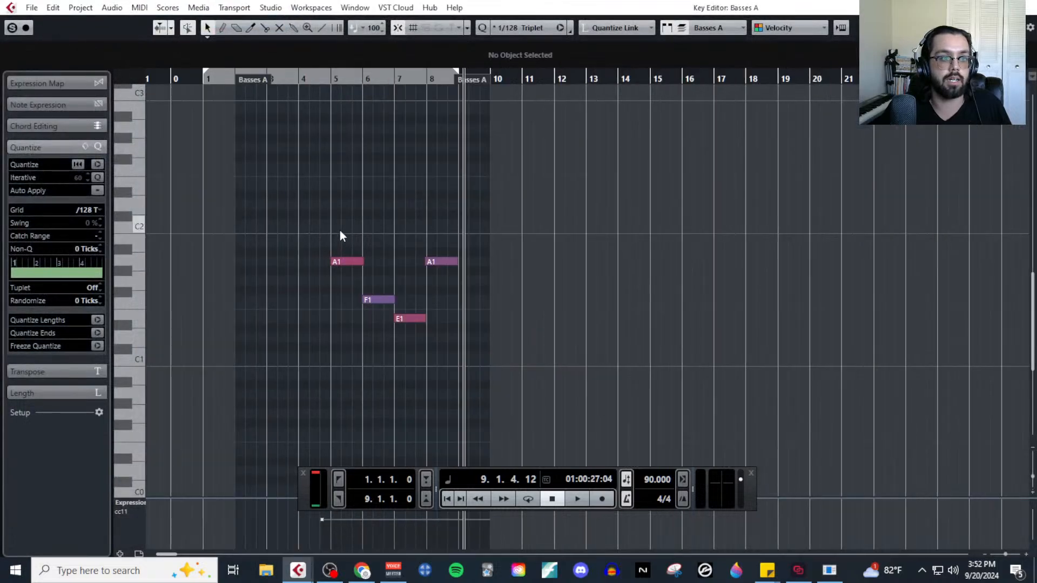
left_click(276, 79)
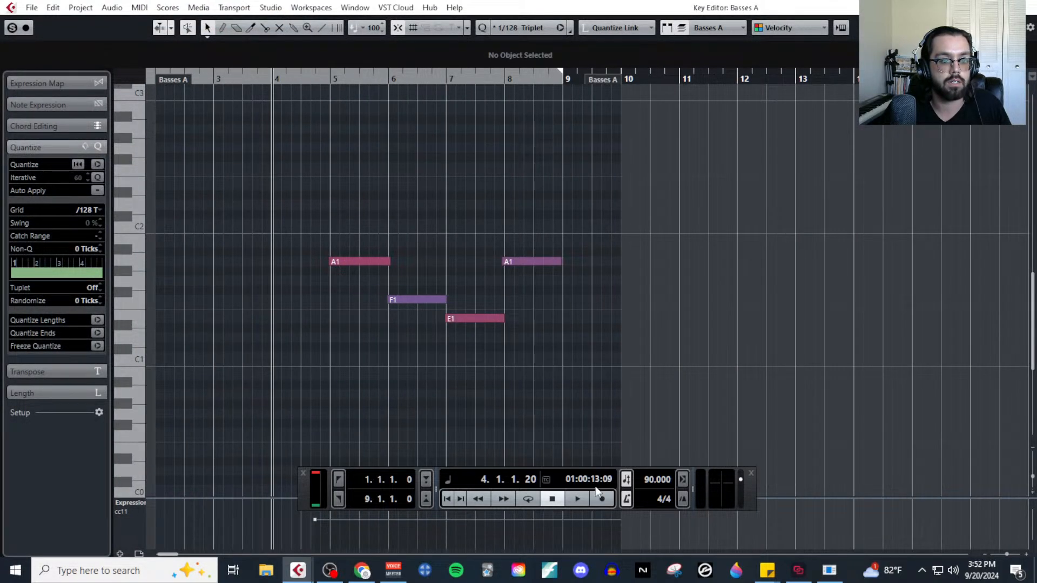
left_click(601, 499)
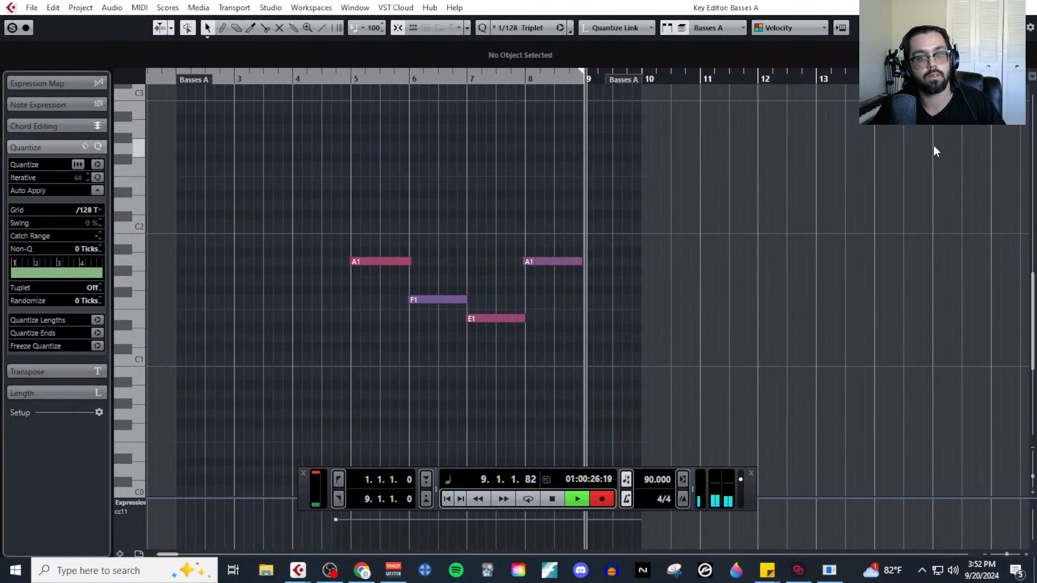
key("space")
left_click(1031, 6)
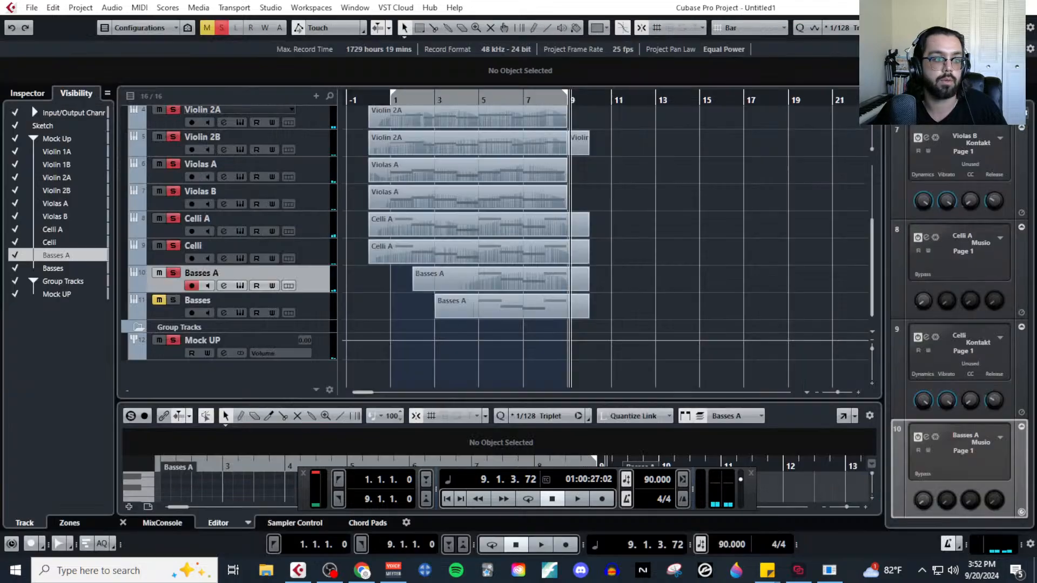
Select the Basses track and its MIDI part, unmute and solo the track, and open the part in the Key Editor.
left_click(450, 310)
left_click(312, 307)
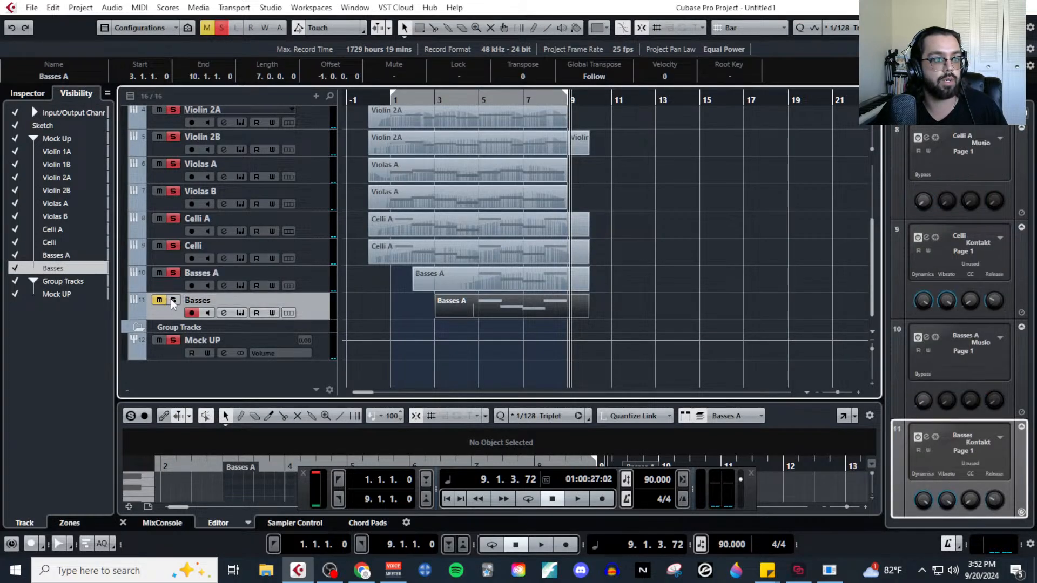
left_click(141, 7)
left_click(165, 24)
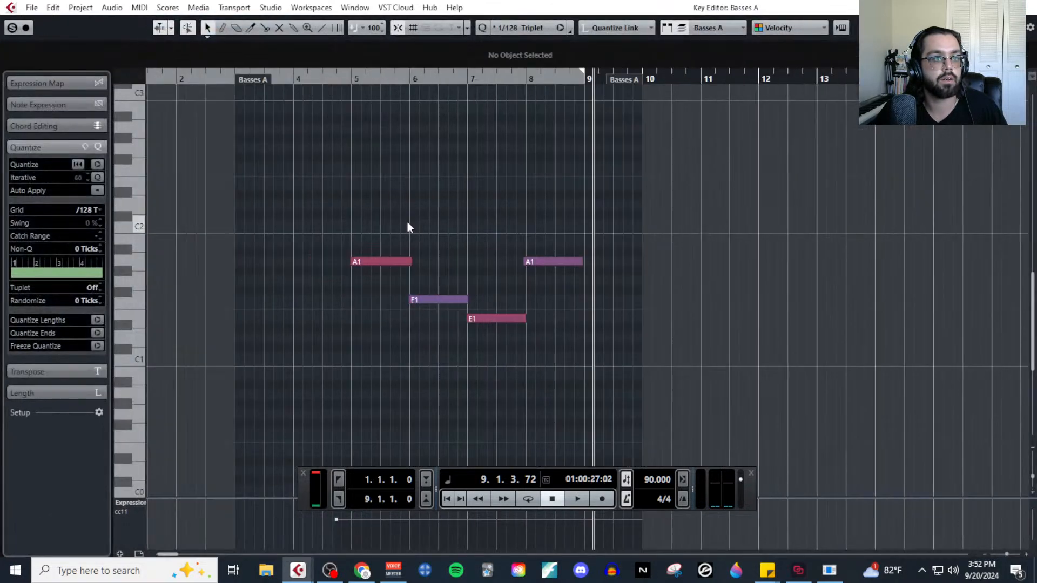
Record modulation dynamics live over the Basses part, stop just after bar 9 begins, and close the editor.
left_click(382, 77)
left_click(601, 498)
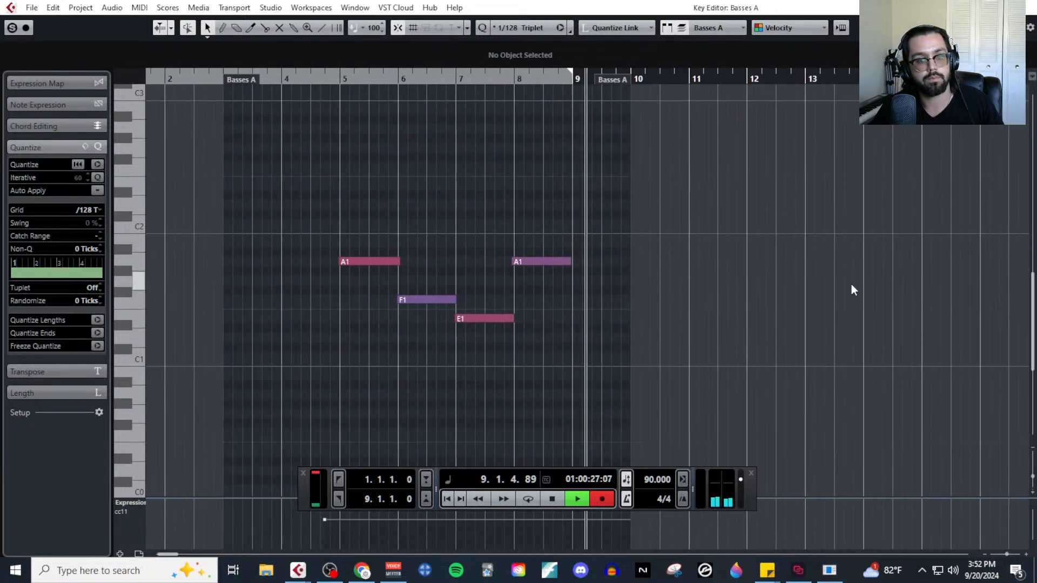
key("space")
left_click(1029, 7)
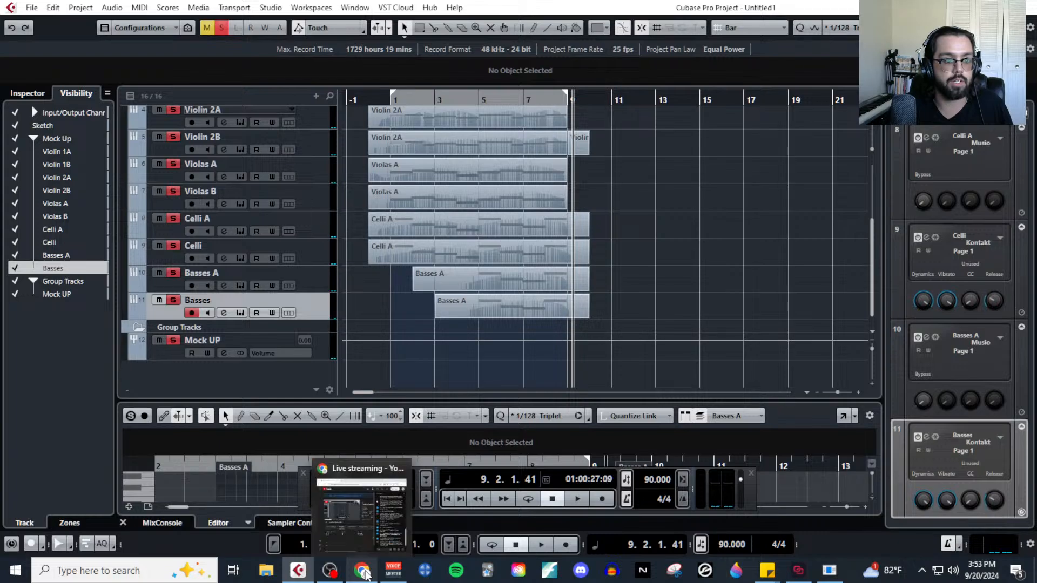
Switch to the MIDI MockUp Stream outline in Google Docs, highlight the Modulation and Vibrato items, and move its window back off the project.
left_click(362, 571)
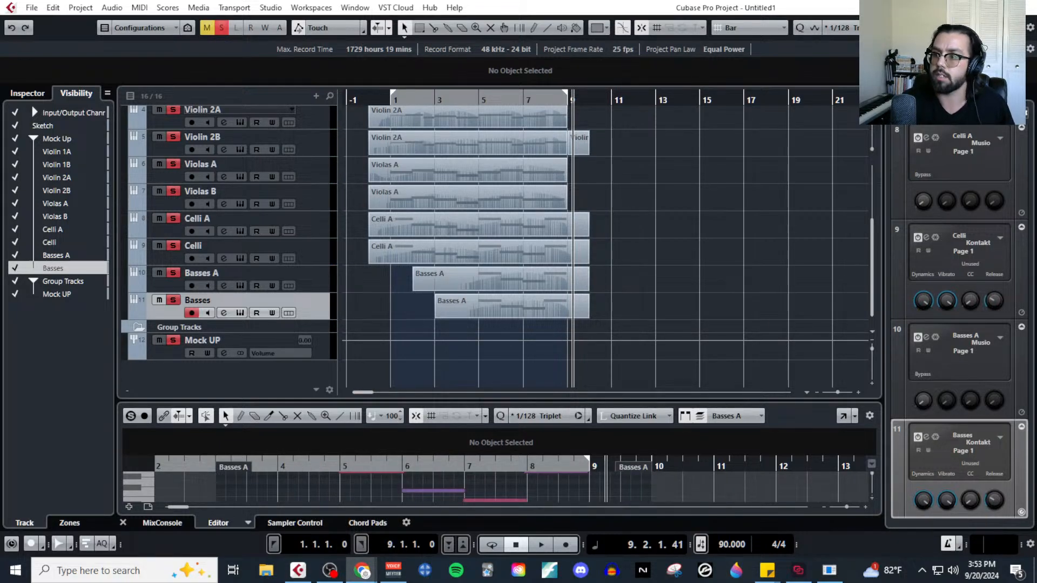
left_click_drag(1036, 32, 174, 13)
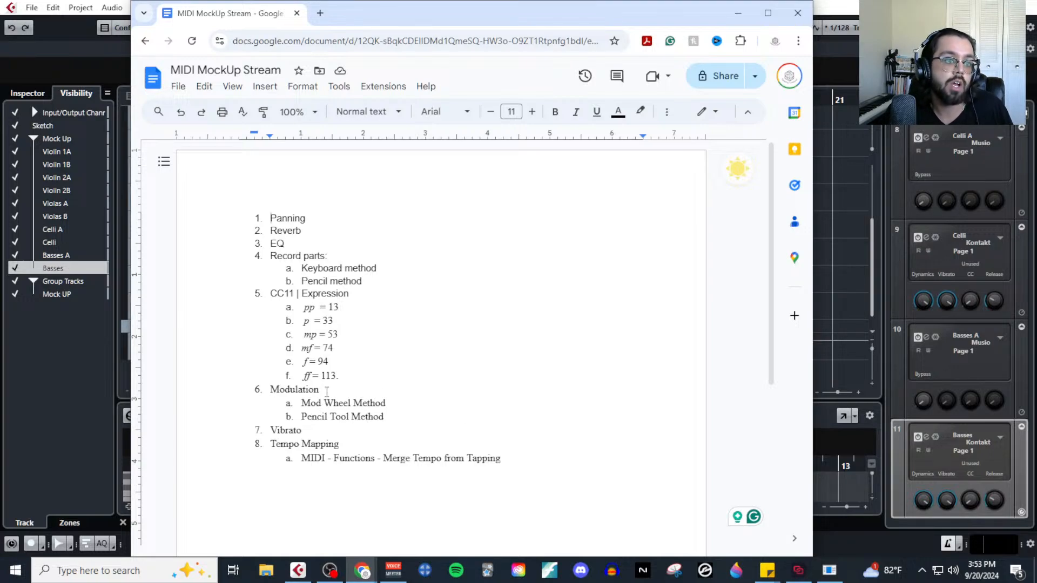
left_click_drag(328, 393, 246, 384)
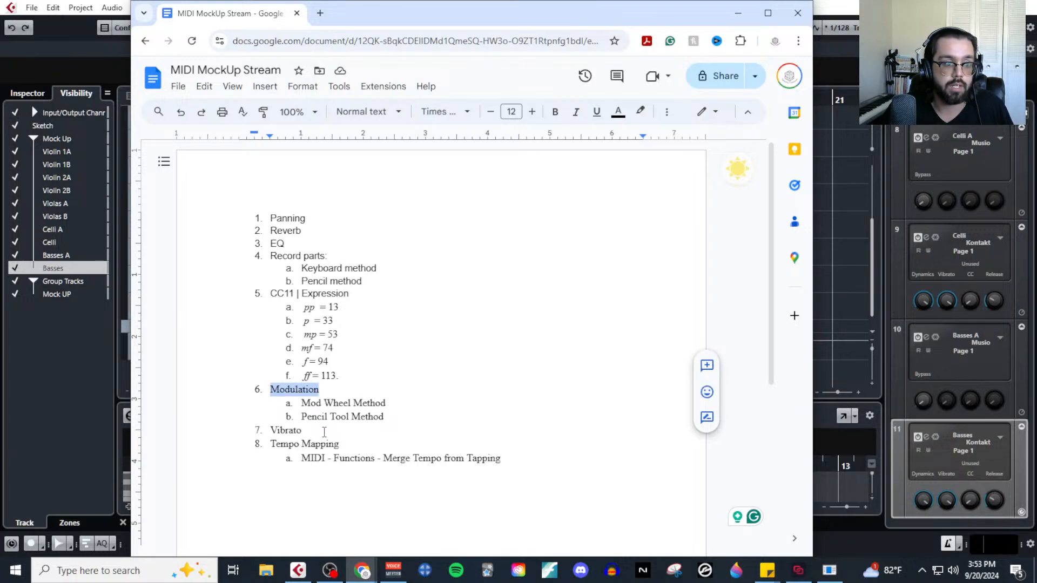
left_click_drag(324, 432, 262, 431)
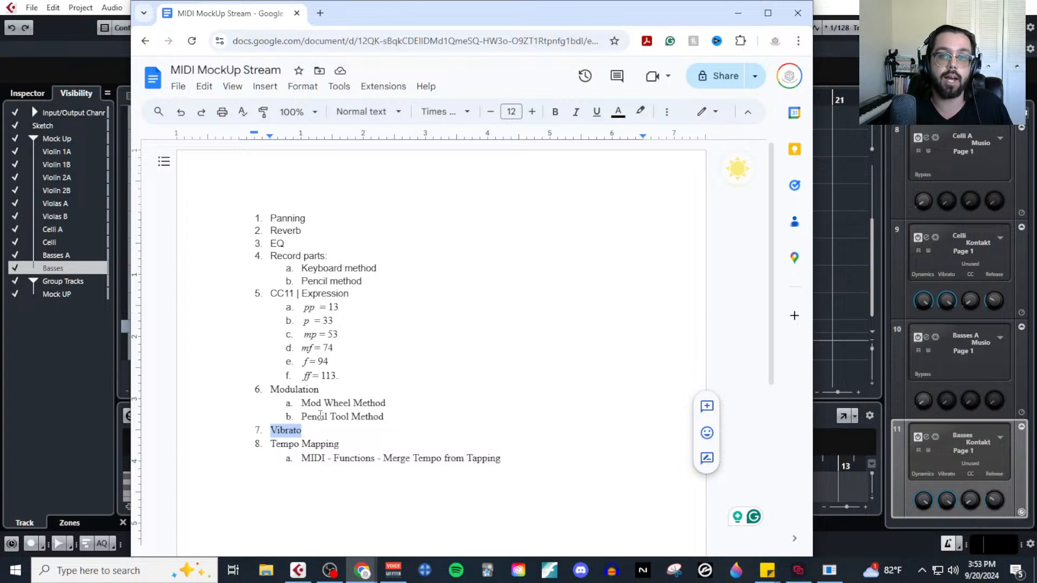
left_click_drag(439, 16, 1036, 44)
Open the Violin 1A instrument to examine its articulations and its Dynamics and Expression controls, and close it.
scroll(284, 229, "up", 2)
left_click(223, 168)
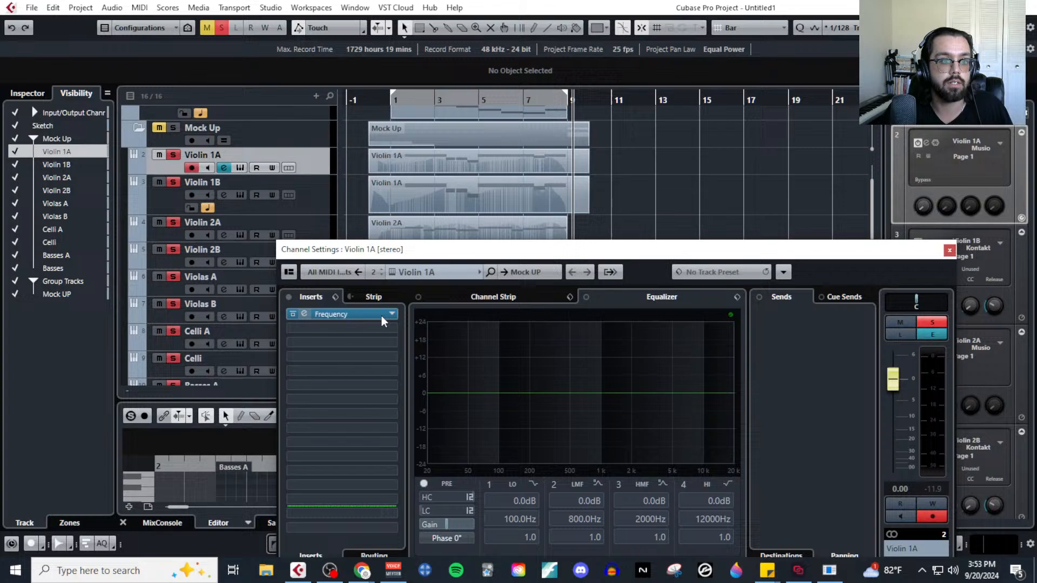
left_click(949, 250)
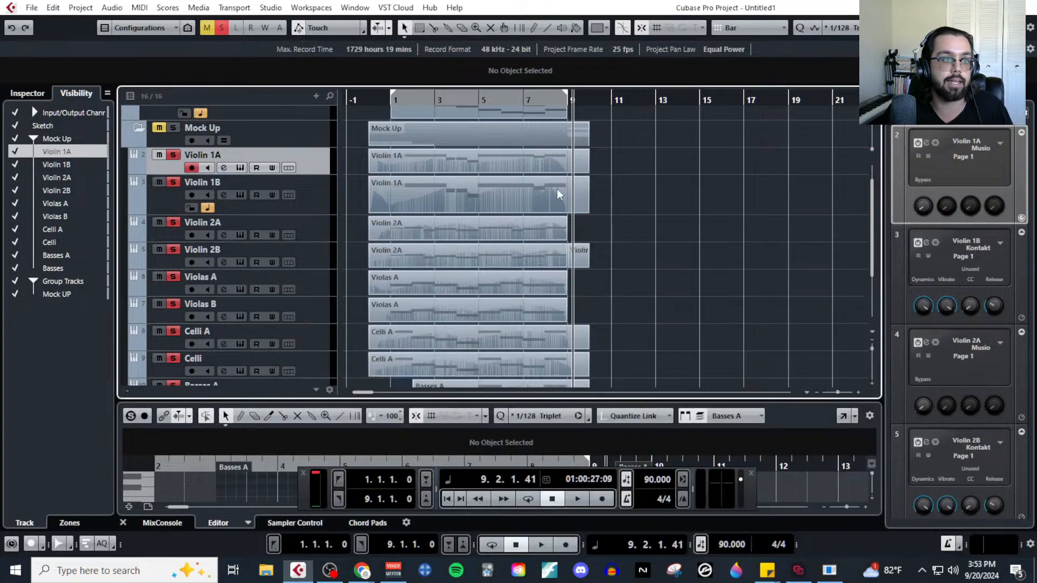
left_click(241, 169)
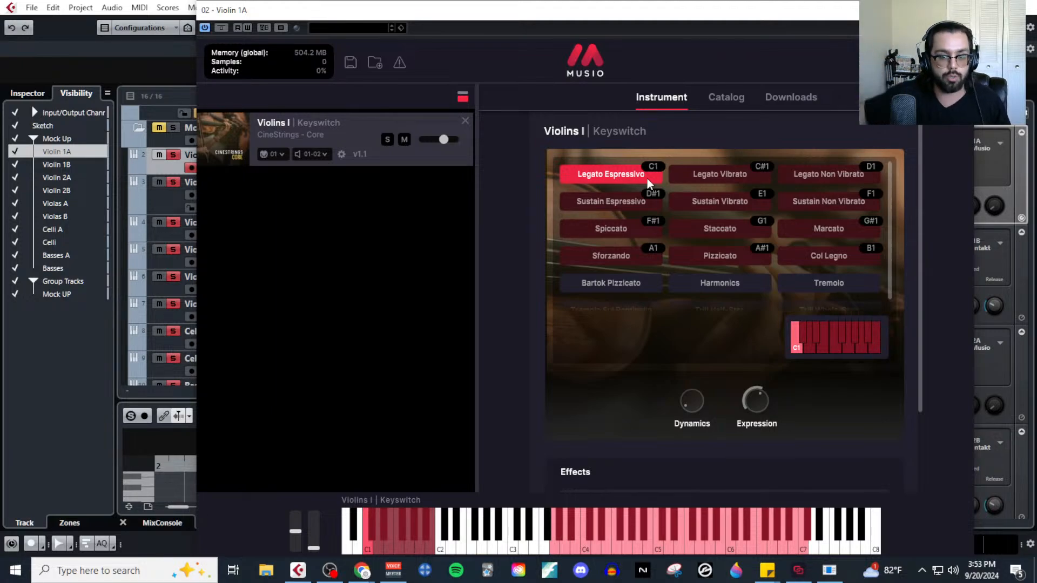
left_click(962, 9)
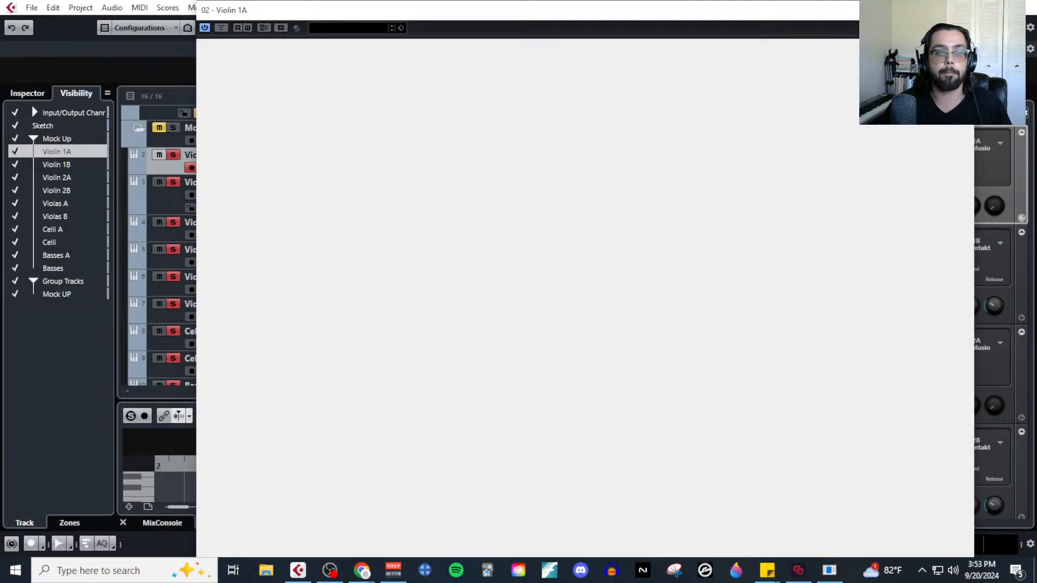
Open the Violin 1B Kontakt instrument, deactivate all track solos, and return the playback cursor to bar 1.
left_click(323, 200)
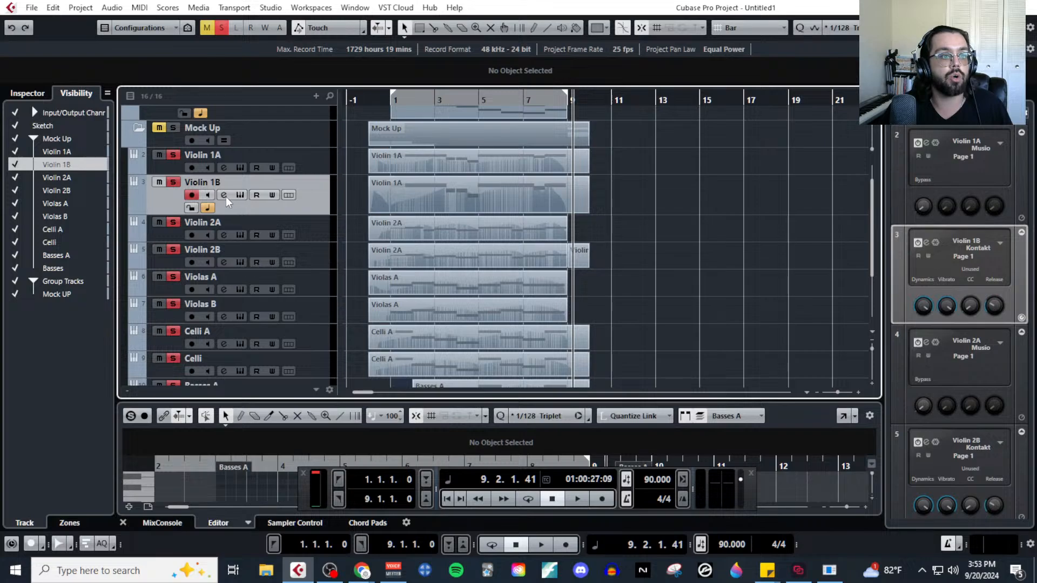
left_click(240, 195)
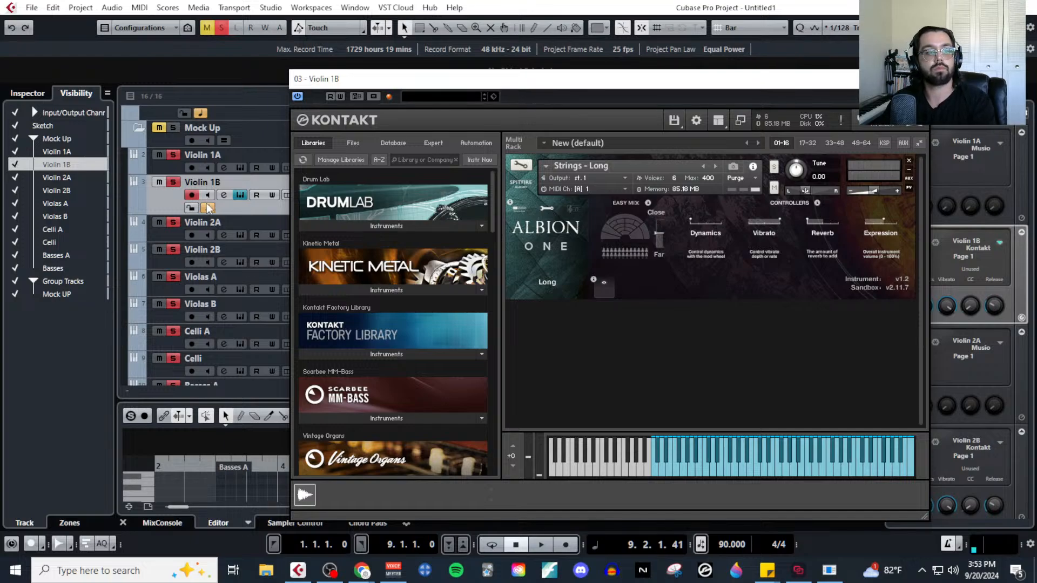
left_click(176, 203)
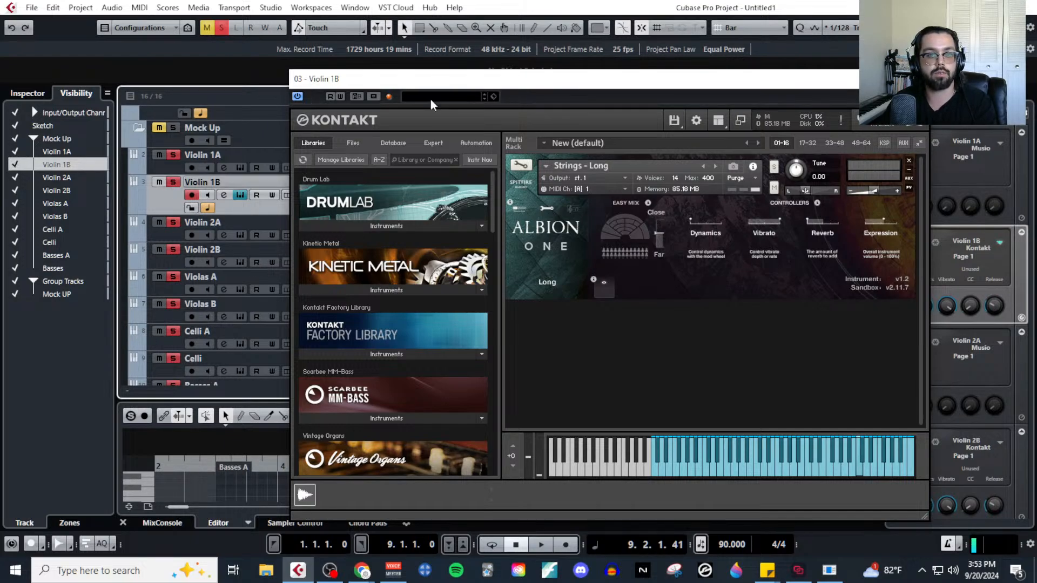
left_click_drag(568, 86, 554, 324)
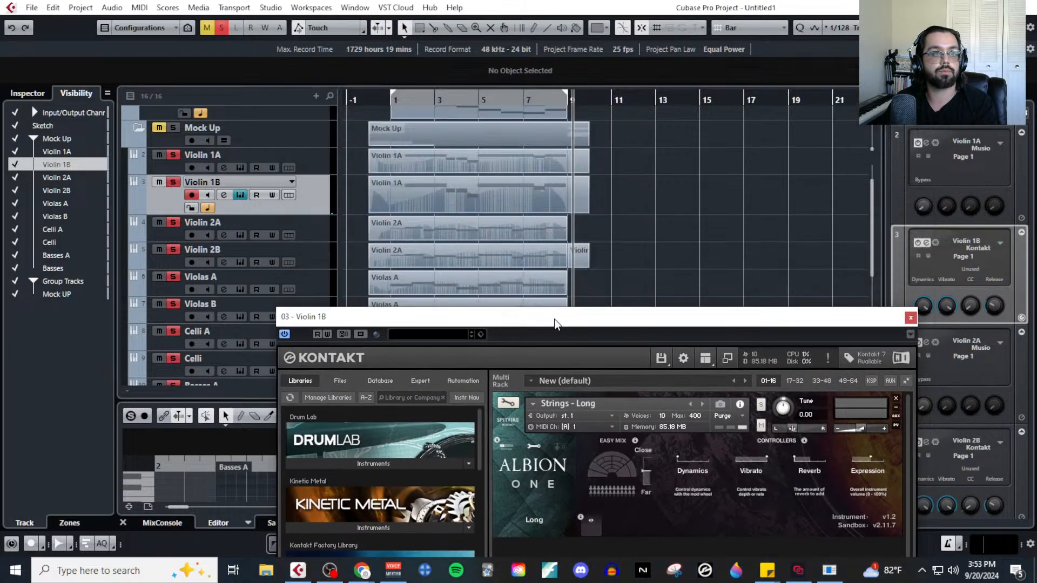
left_click(406, 109)
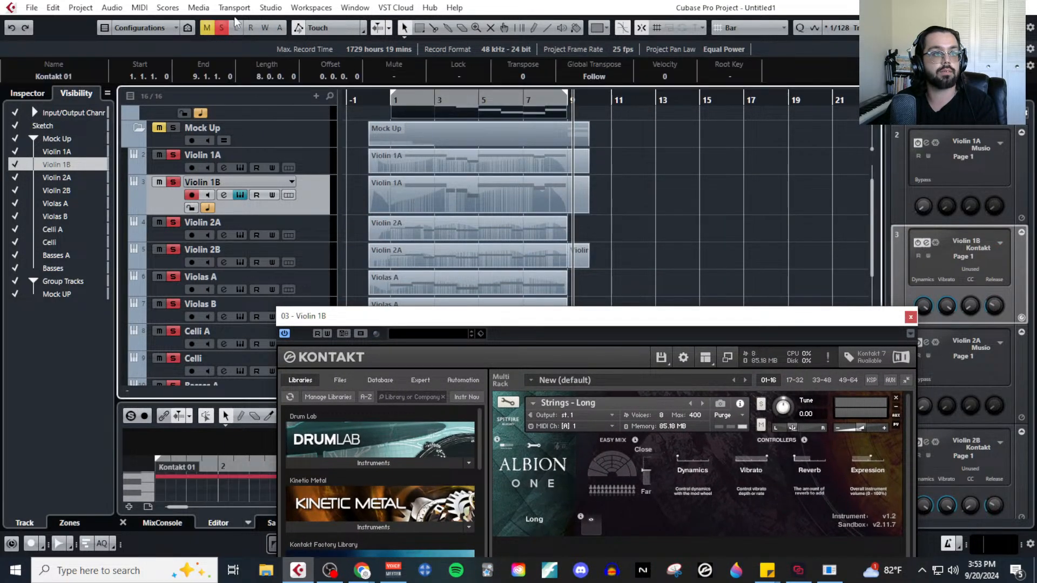
left_click(397, 98)
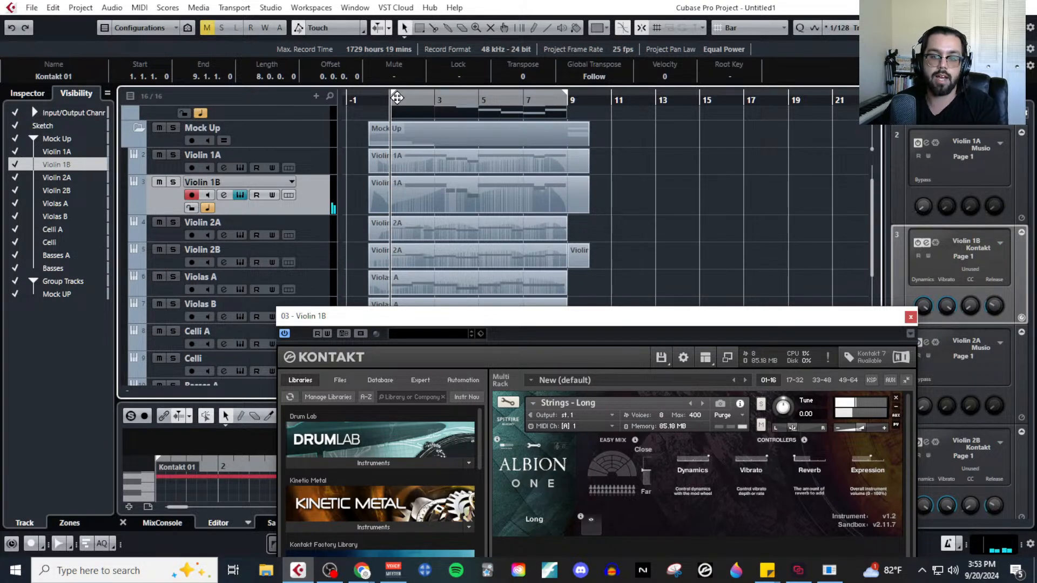
Demonstrate the Vibrato slider of the Violin 1B strings by lowering it to minimum and raising it back to full, and close the instrument.
left_click_drag(556, 317, 539, 100)
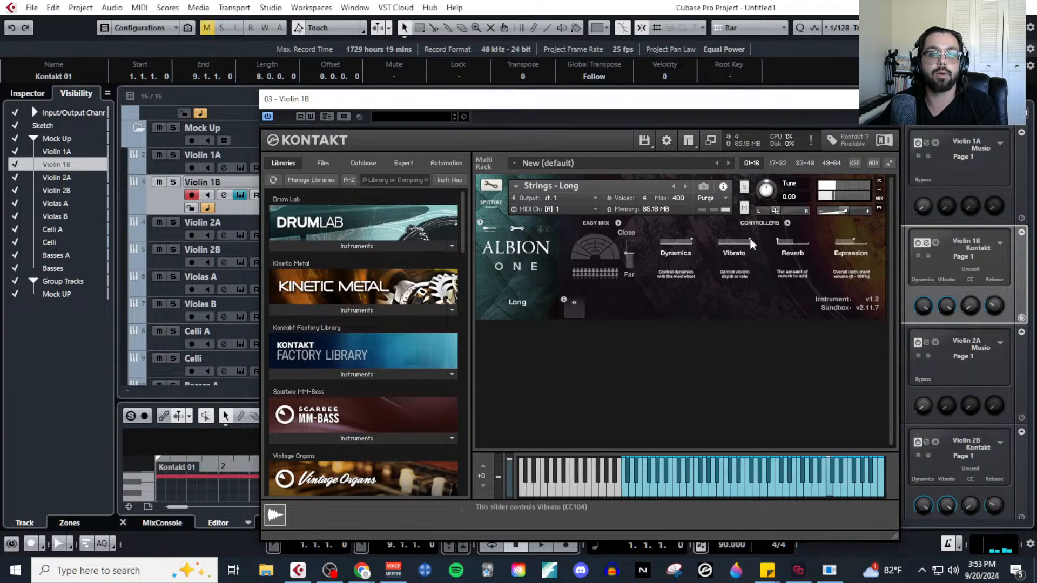
left_click_drag(750, 239, 704, 244)
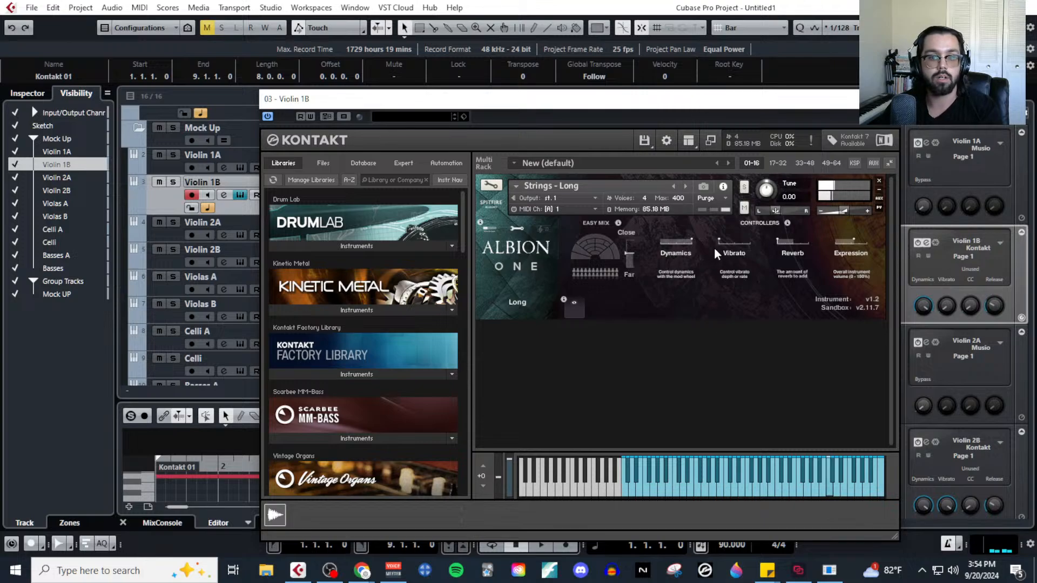
left_click_drag(719, 243, 780, 243)
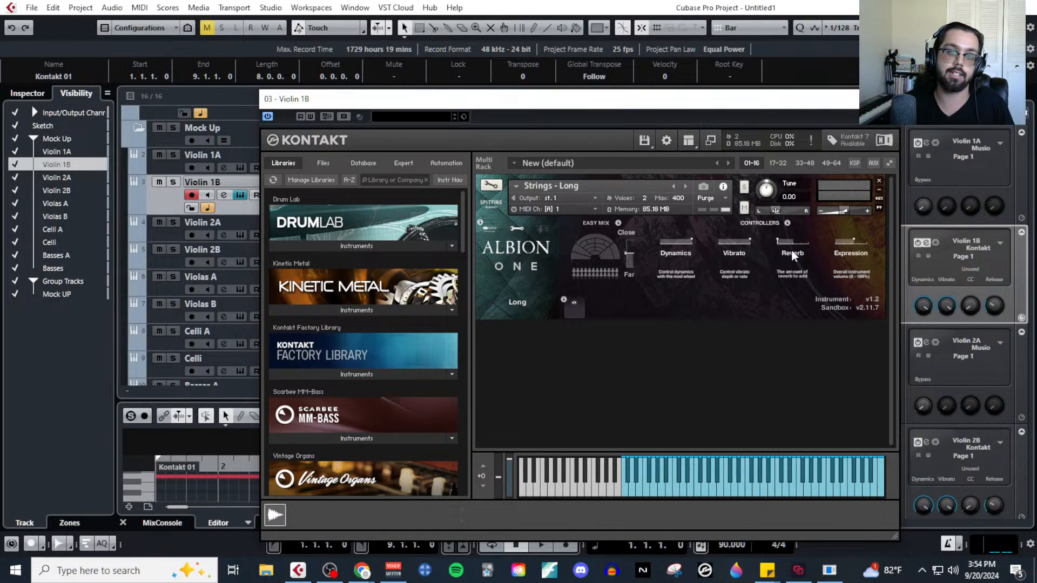
left_click(888, 99)
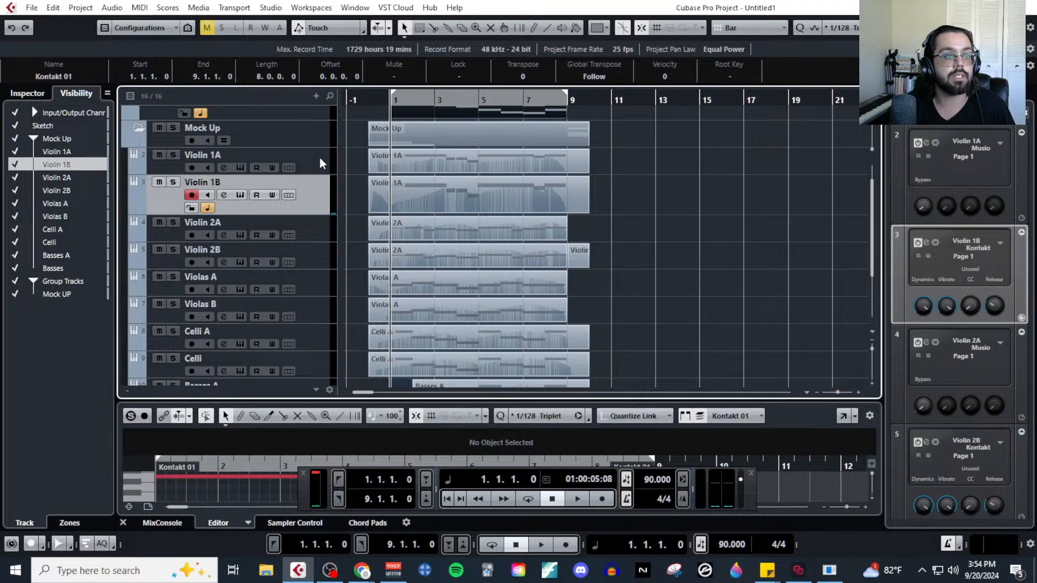
Reopen the Violin 1A instrument to check whether it offers a vibrato control, and close it.
left_click(320, 158)
left_click(240, 167)
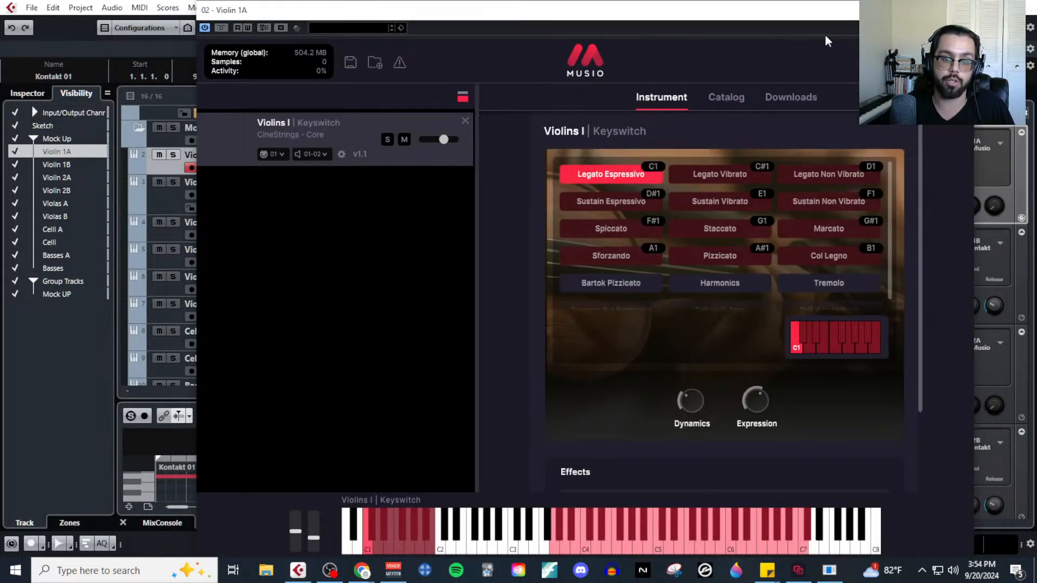
left_click(961, 10)
Select the Violin 1B track and its part, and examine the controllers in its Kontakt instrument.
left_click(302, 198)
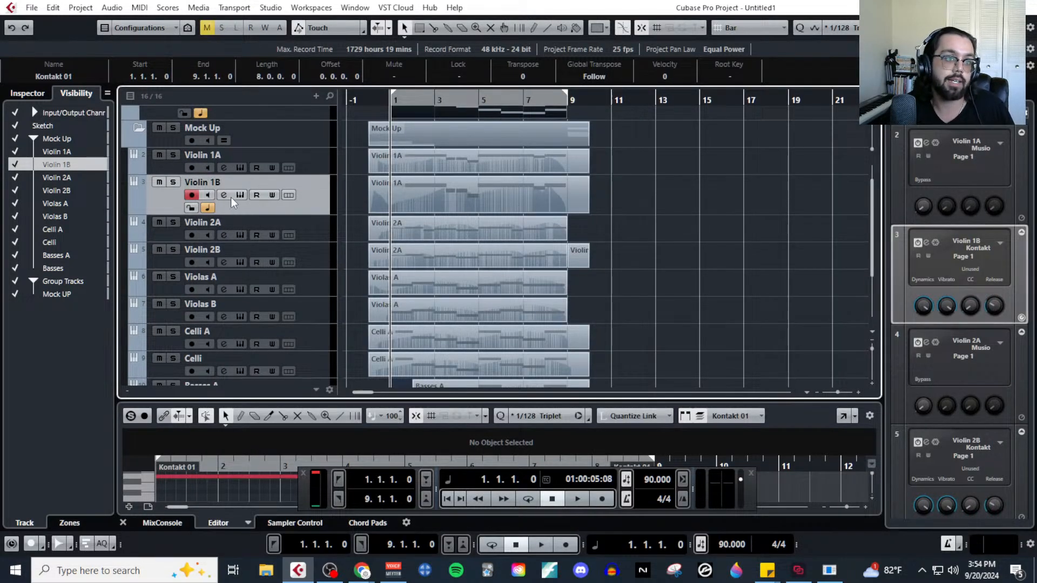
left_click(385, 202)
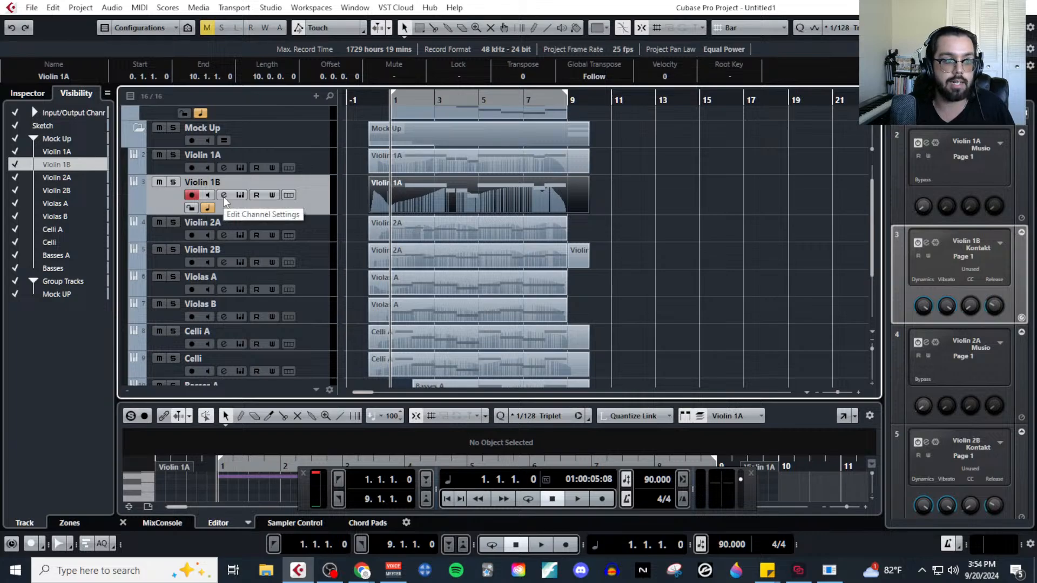
left_click(242, 196)
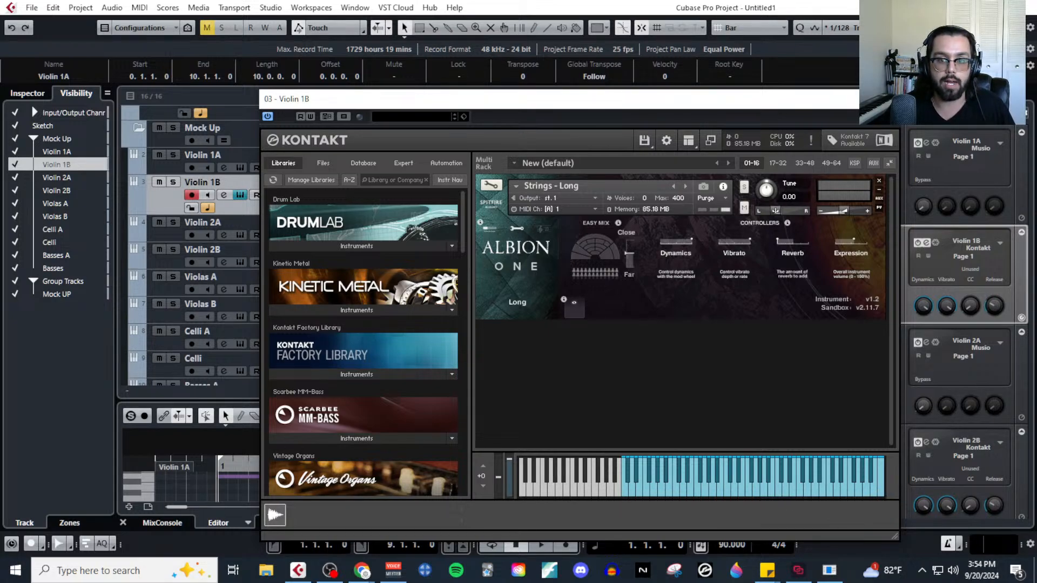
left_click(887, 98)
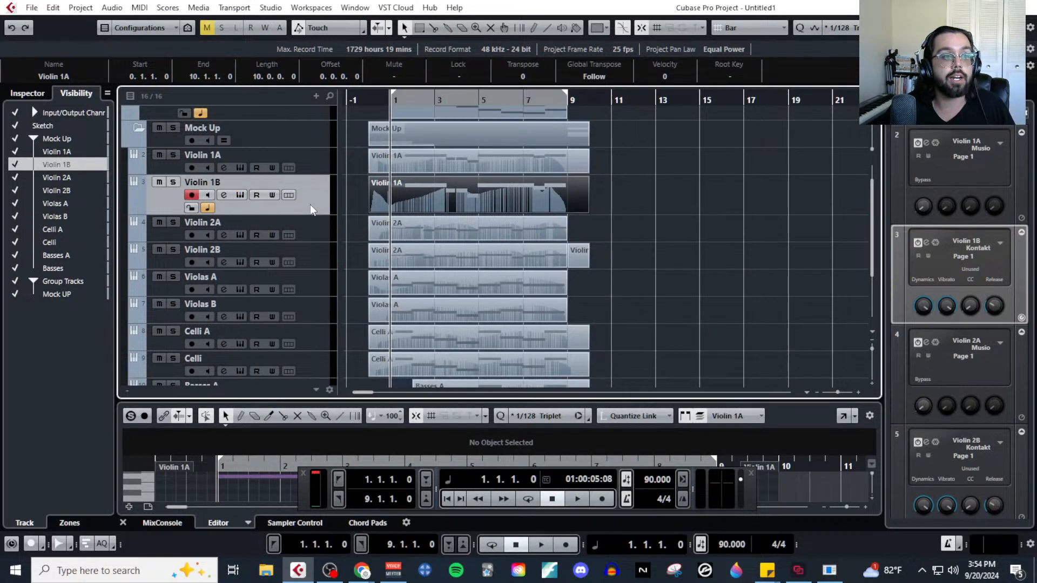
Open the Violin 1B part in the Key Editor, add a controller lane set to Control 21 (CC21), and enlarge it.
left_click(143, 9)
left_click(151, 26)
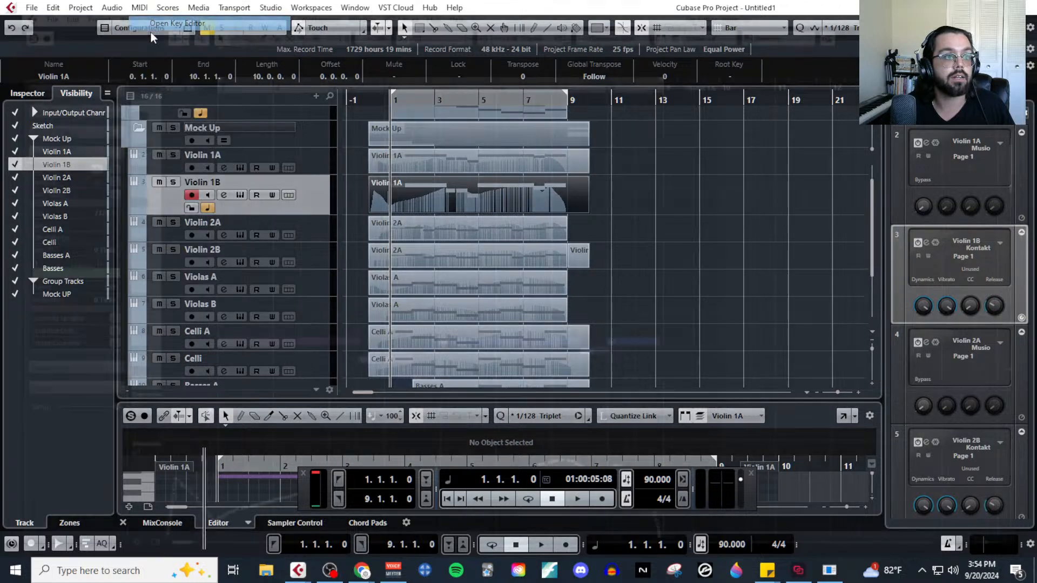
left_click(120, 554)
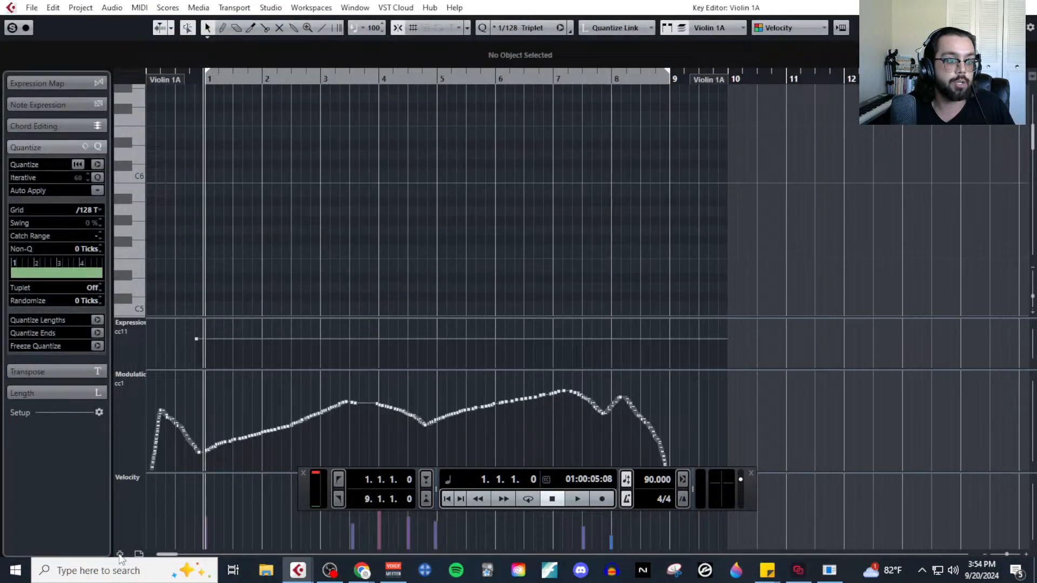
left_click(135, 477)
left_click(174, 387)
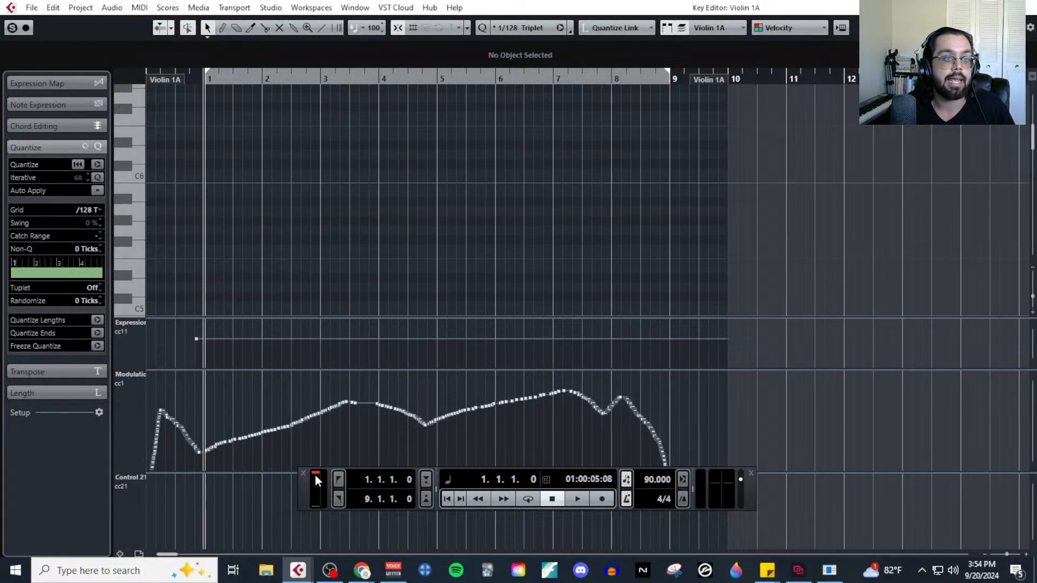
left_click_drag(330, 472, 347, 352)
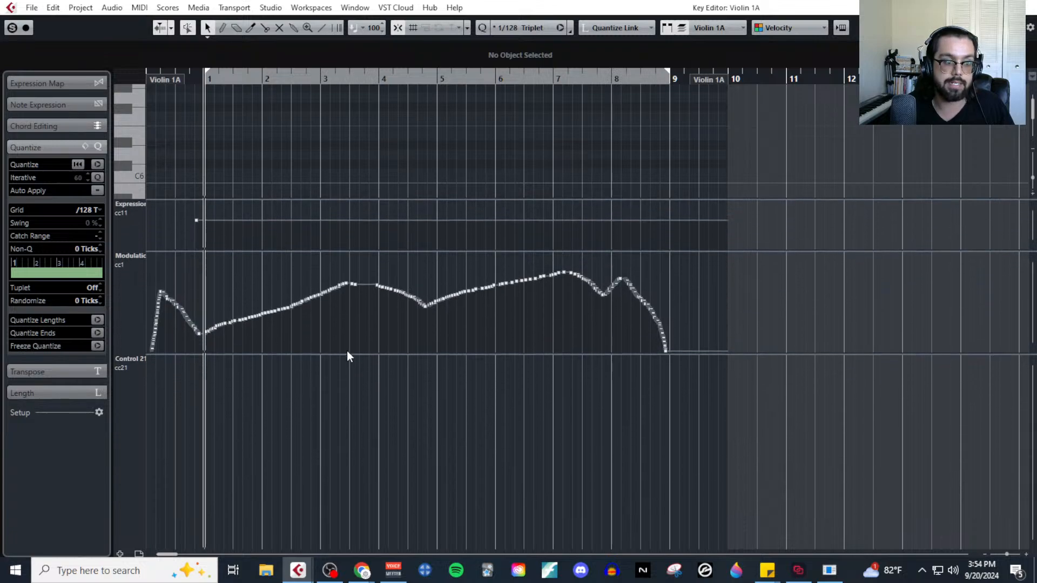
Draw a CC21 point of about 49 just before bar 1, return to the selection tool, and shrink the Modulation lane.
right_click(178, 465)
left_click(195, 464)
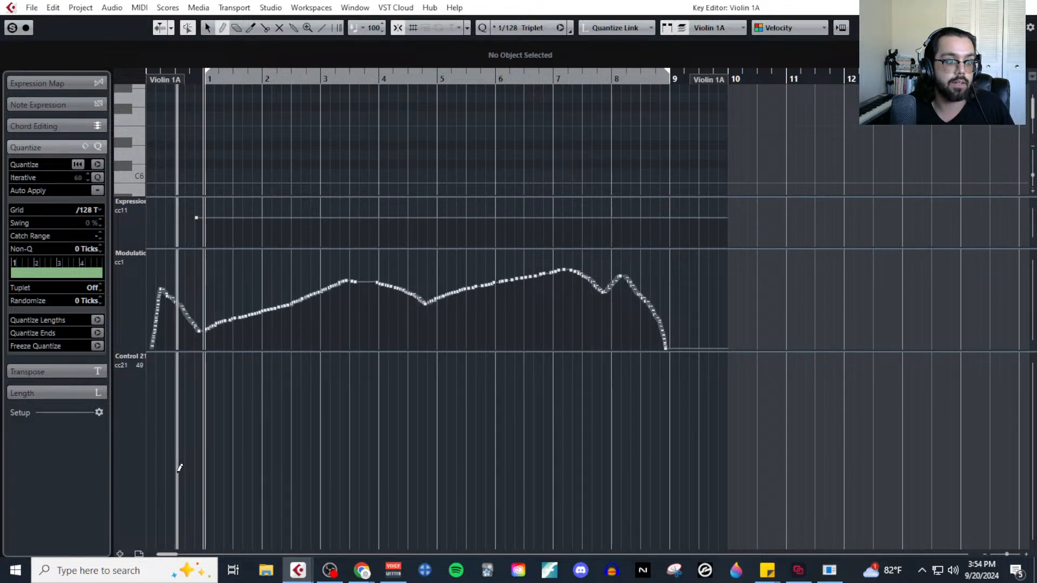
left_click(176, 474)
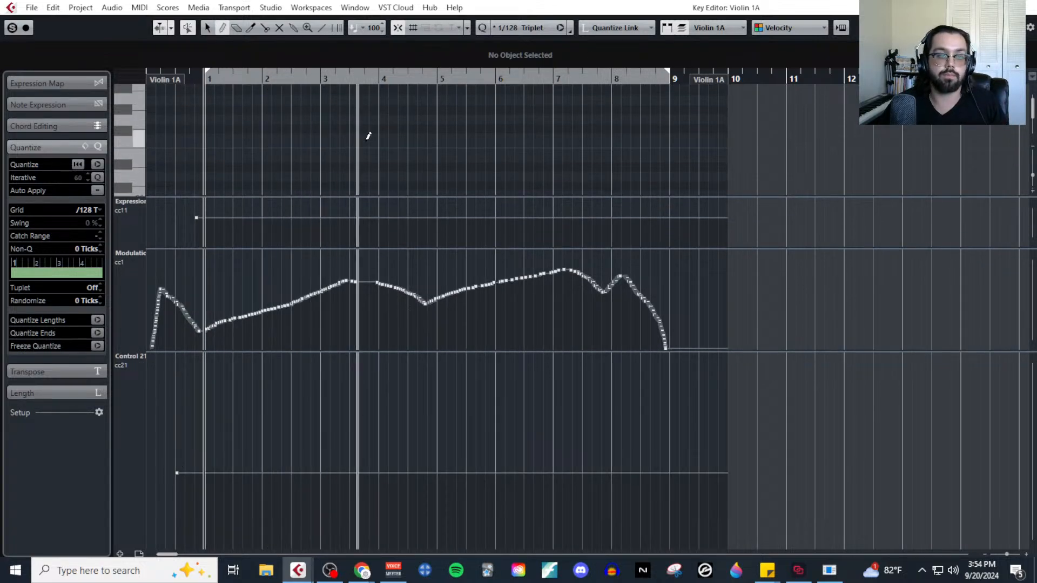
right_click(433, 141)
left_click(432, 137)
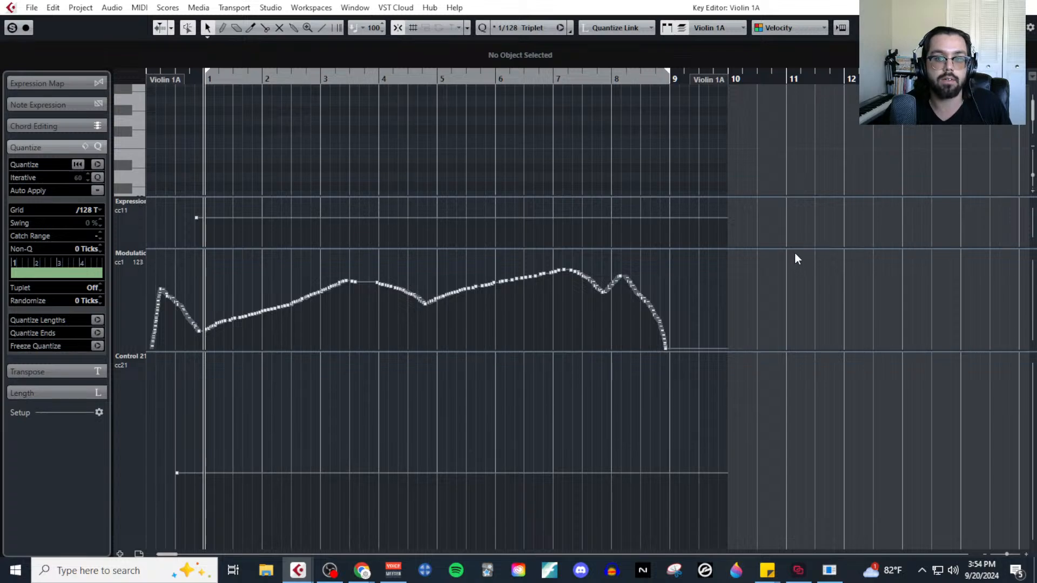
left_click_drag(798, 248, 808, 320)
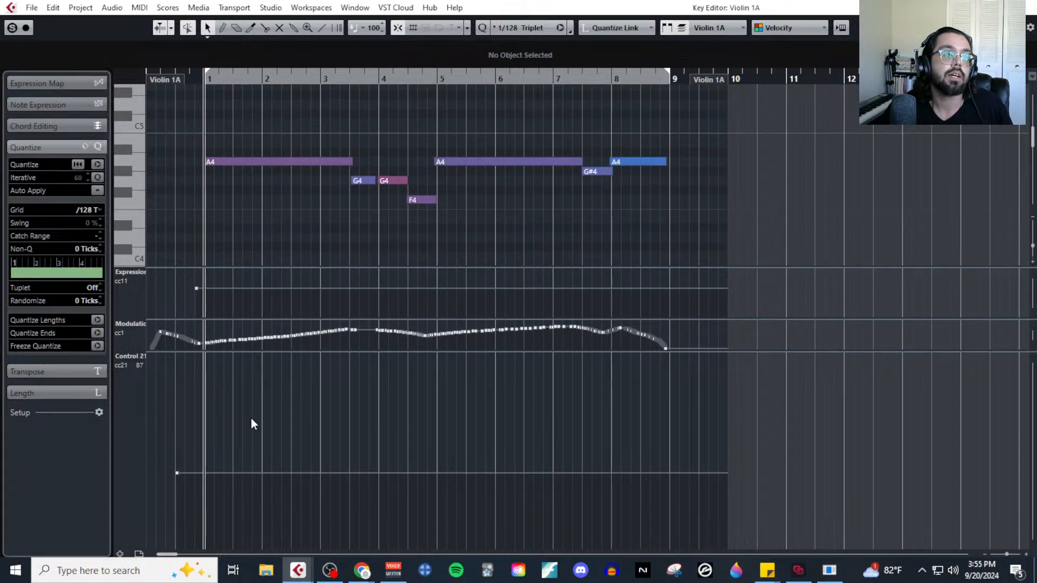
Draw a gentle CC21 curve from bar 1 to bar 9 swelling around bars 4 and 7, and close the Key Editor.
right_click(221, 455)
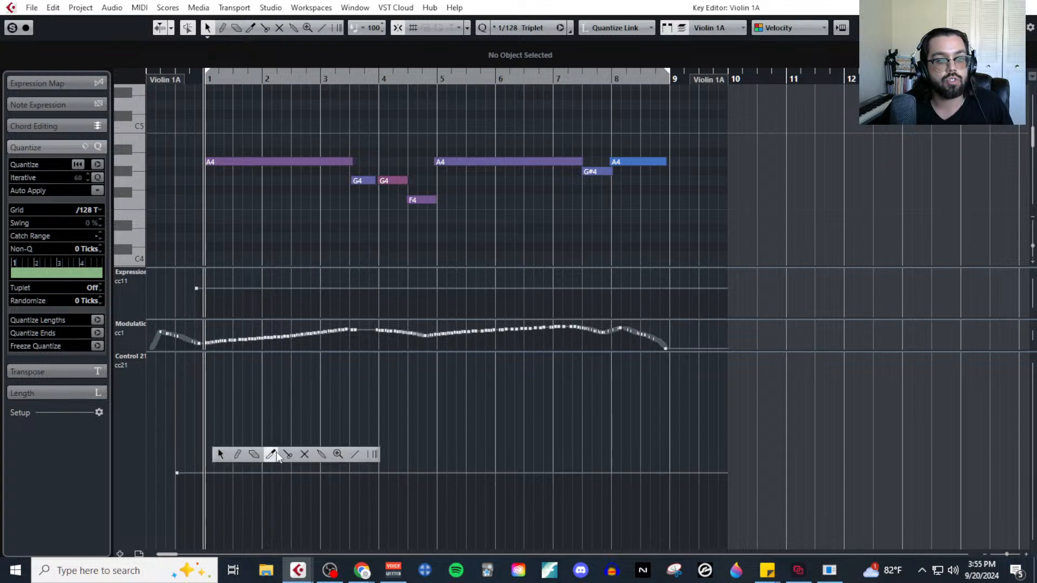
left_click(238, 454)
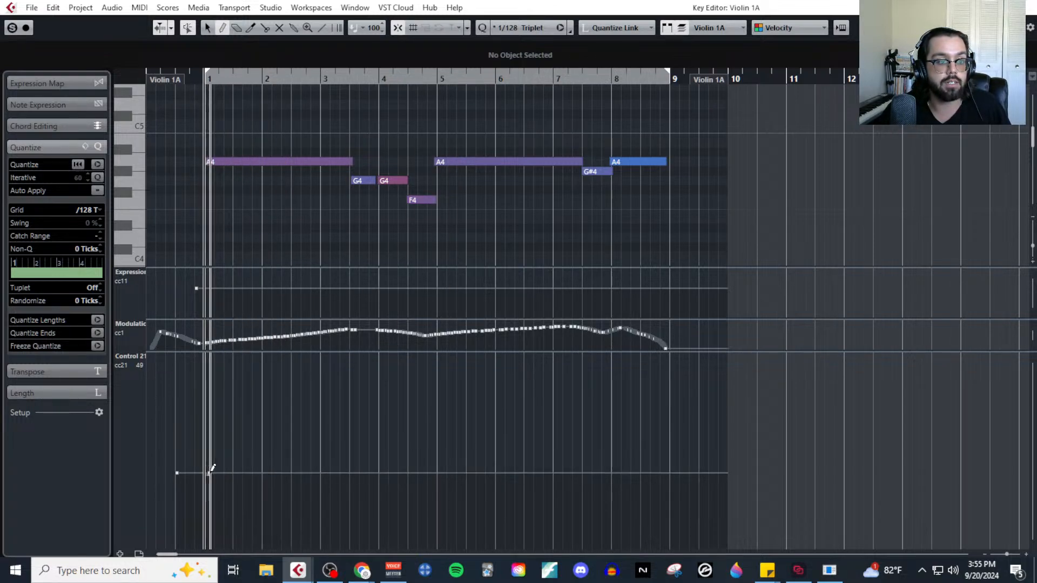
mouse_move(210, 473)
left_mouse_down()
mouse_move(350, 435)
mouse_move(410, 437)
mouse_move(428, 448)
mouse_move(583, 423)
mouse_move(675, 466)
left_mouse_up()
right_click(709, 453)
left_click(713, 457)
left_click(1029, 6)
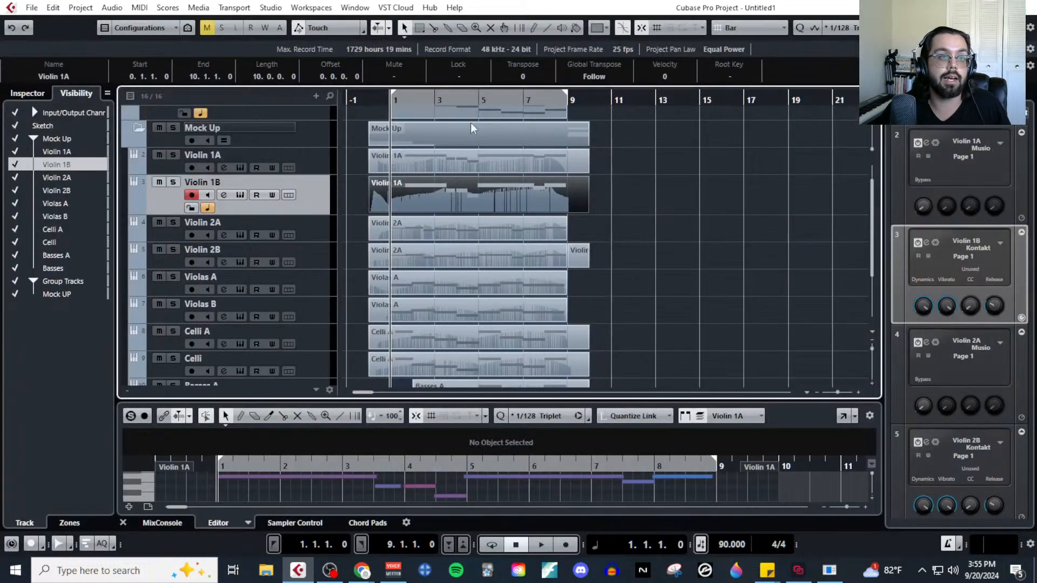
Solo Violin 1B and play it from bar 1 while watching the vibrato control in its Kontakt instrument, and close the instrument.
left_click(238, 195)
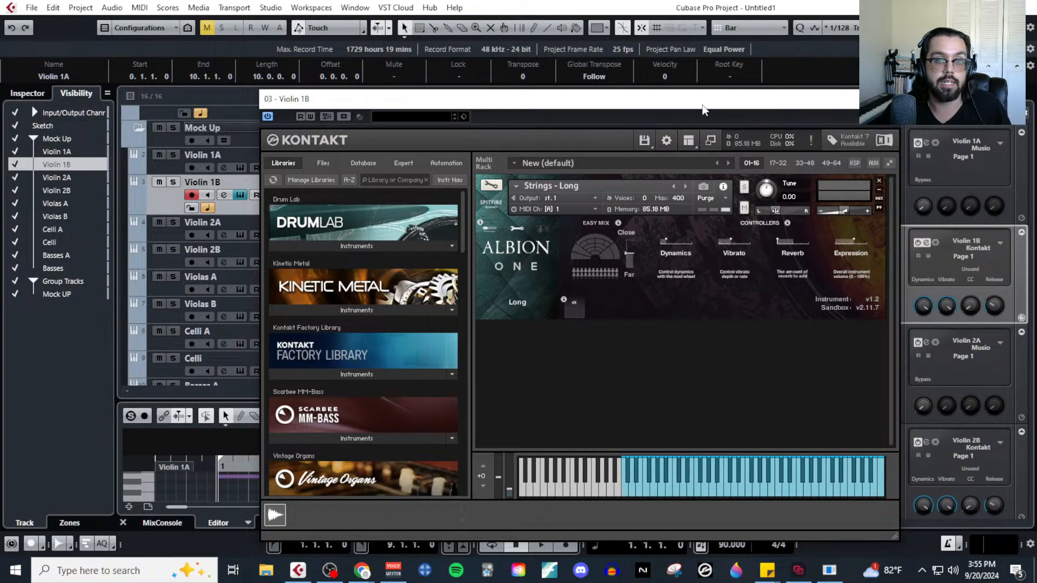
left_click_drag(702, 109, 539, 281)
left_click(173, 181)
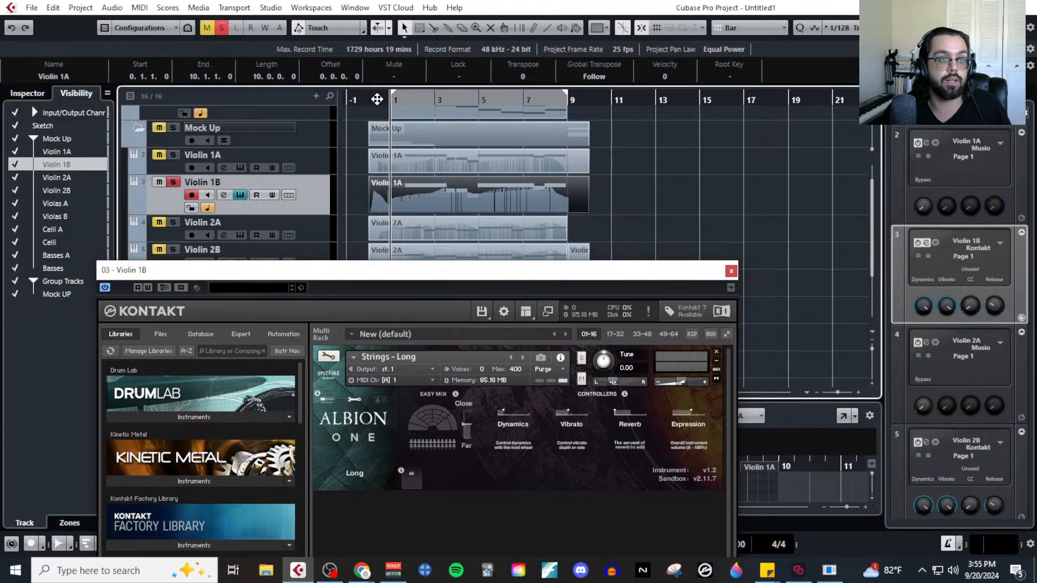
left_click(563, 416)
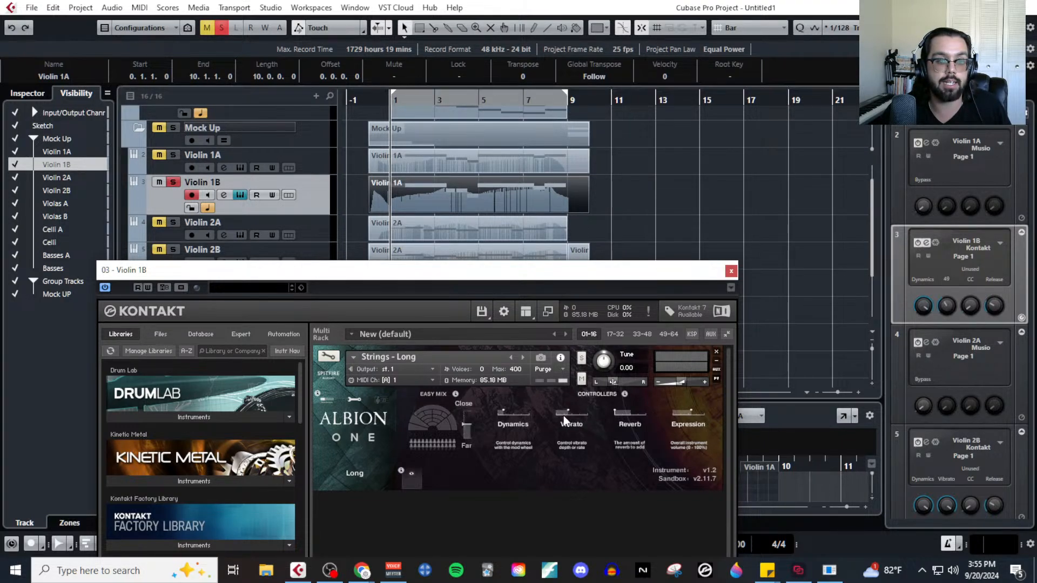
double_click(389, 96)
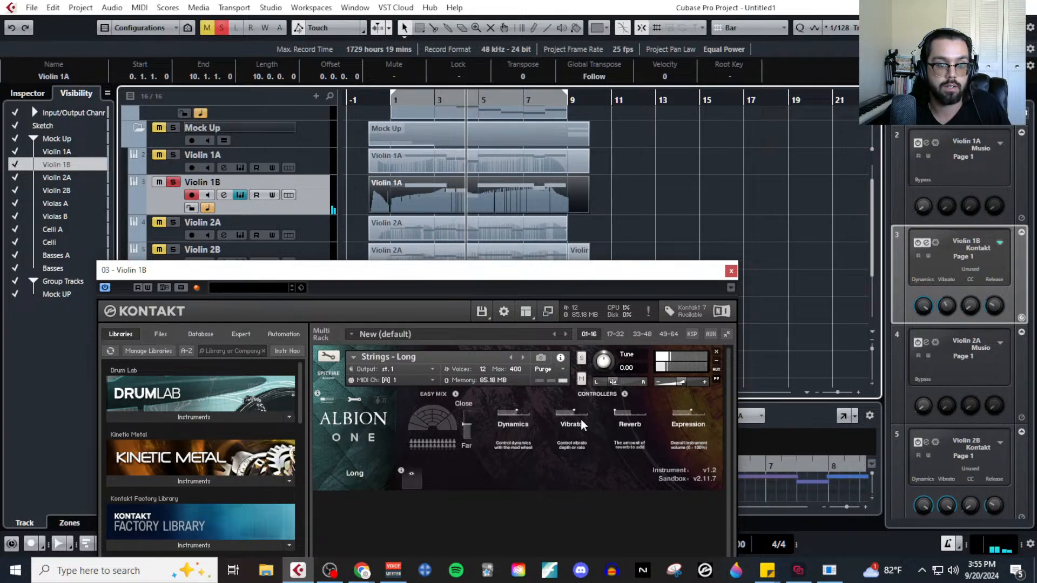
left_click(731, 271)
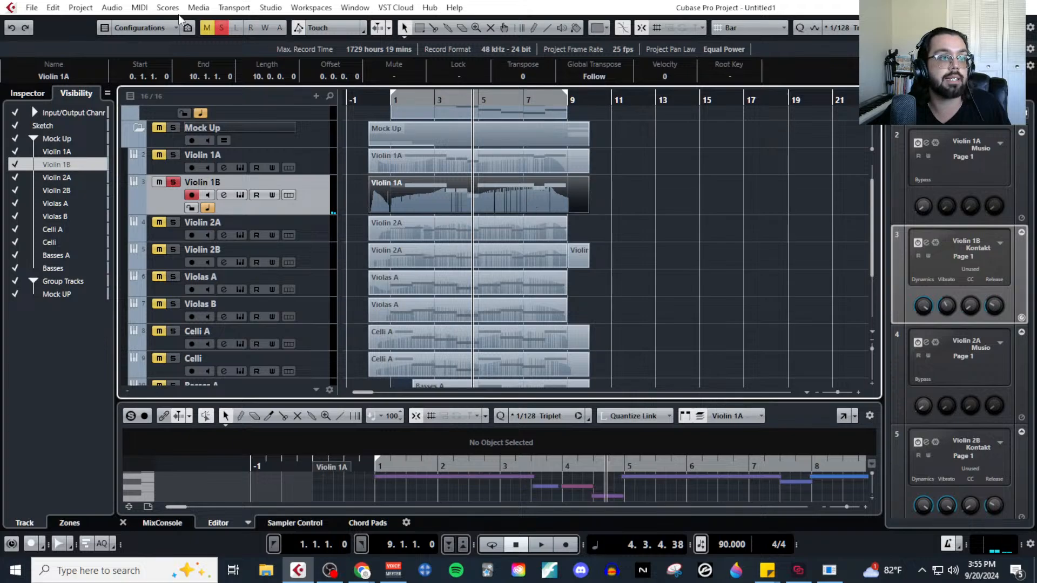
Redraw the Violin 1B CC21 curve across bars 1 to 9 with higher swells around bars 4 and 7, and close the editor.
left_click(140, 7)
left_click(226, 20)
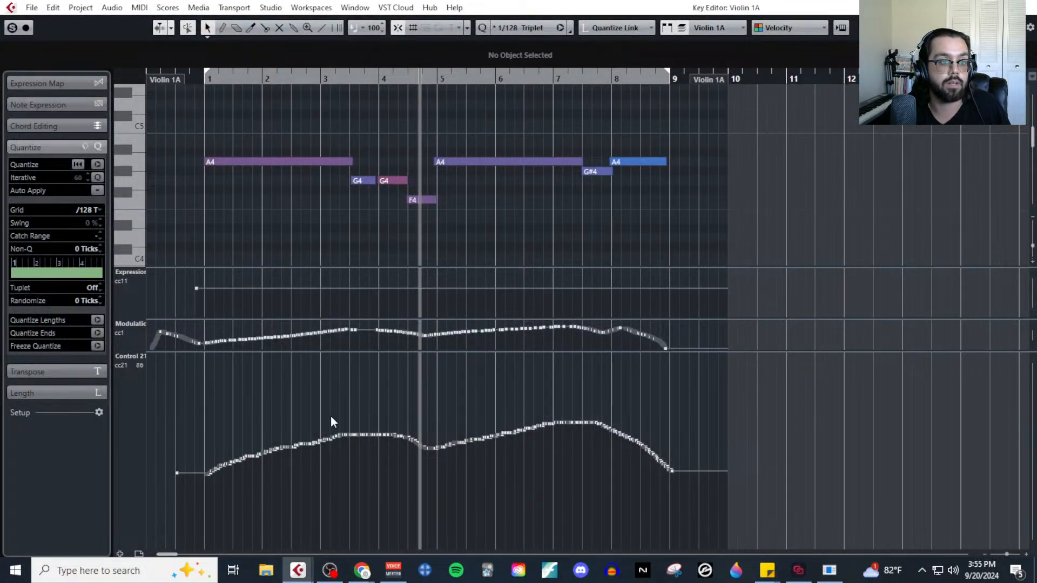
right_click(233, 480)
left_click(247, 479)
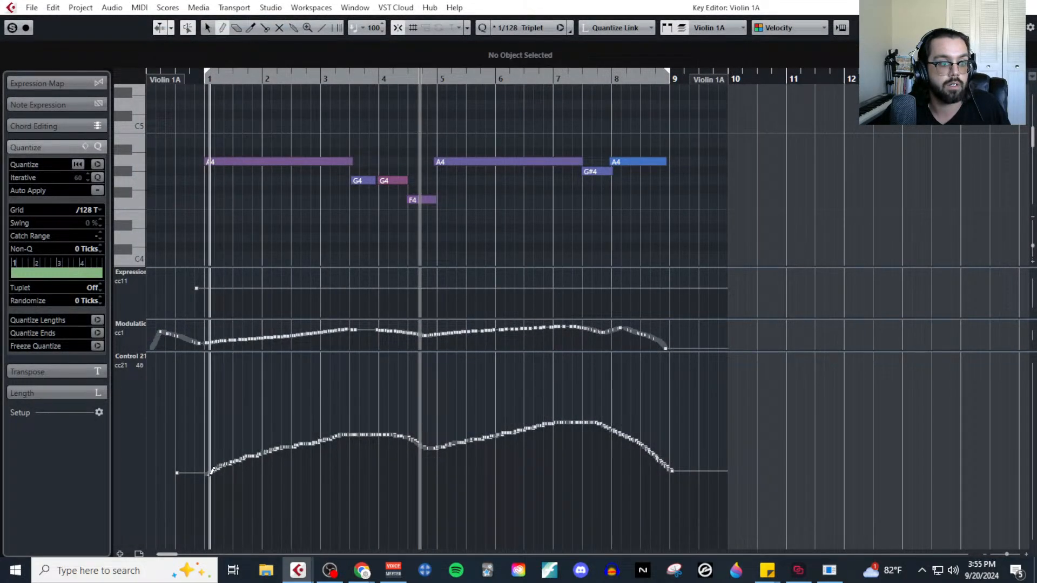
mouse_move(234, 456)
left_mouse_down()
mouse_move(335, 398)
mouse_move(377, 390)
mouse_move(435, 420)
mouse_move(569, 388)
mouse_move(619, 405)
mouse_move(658, 437)
mouse_move(673, 473)
left_mouse_up()
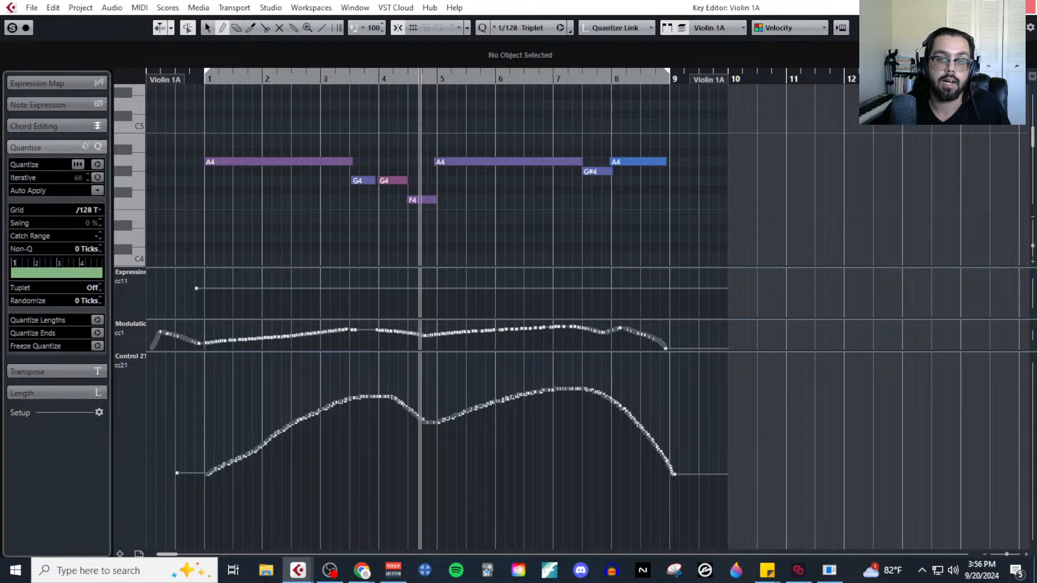
left_click(1025, 7)
Review the Violin 1B CC21 curve, play the part with its Kontakt vibrato control in view, and clear the solo.
left_click(139, 7)
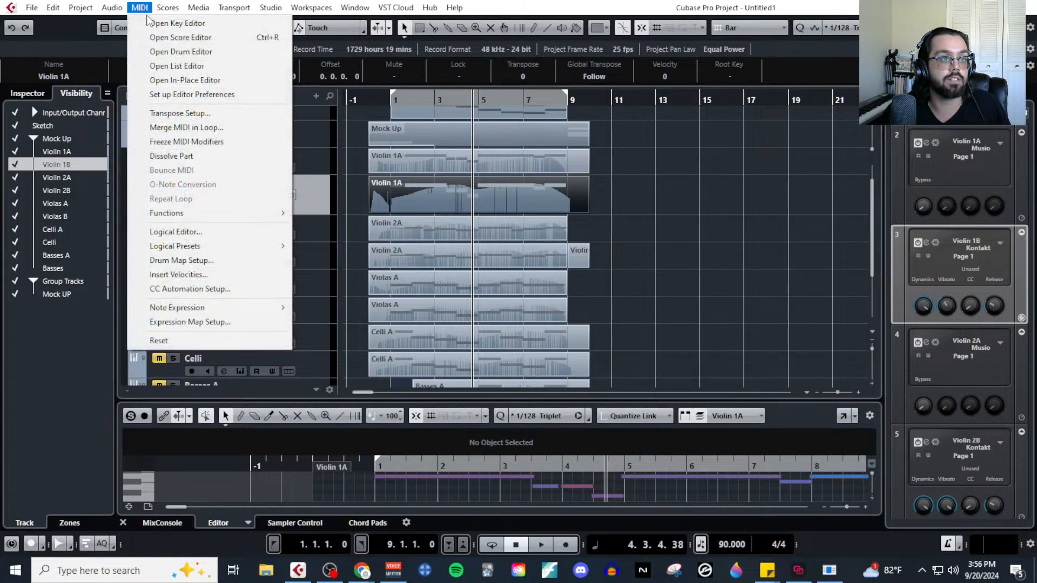
left_click(156, 20)
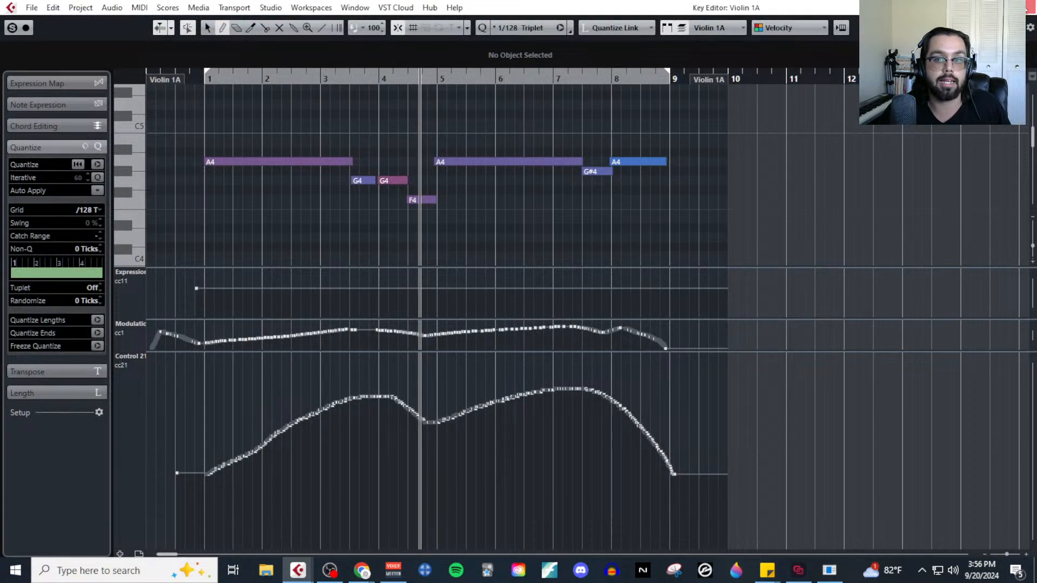
left_click(1026, 7)
left_click(239, 195)
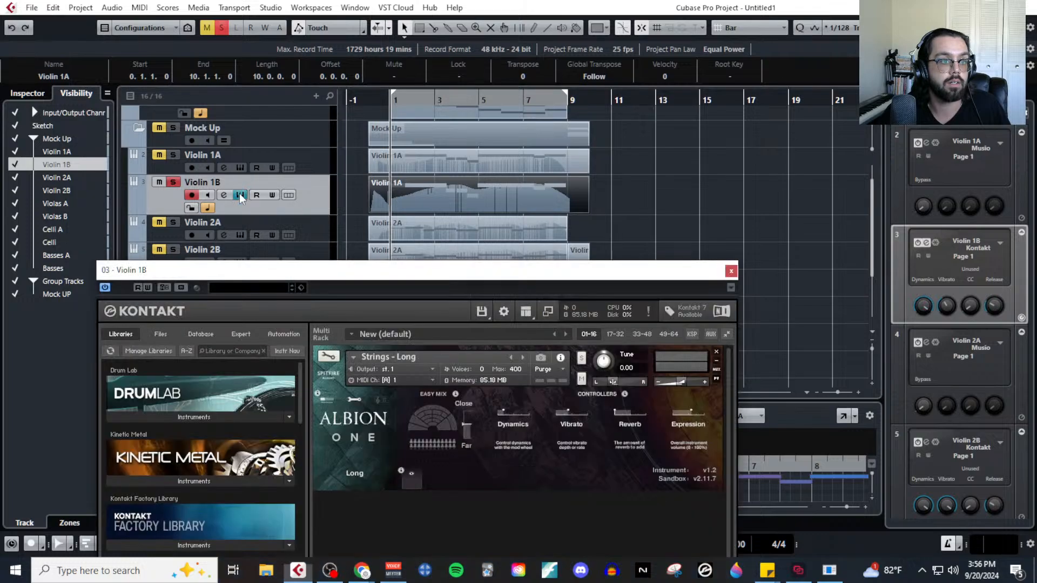
key("space")
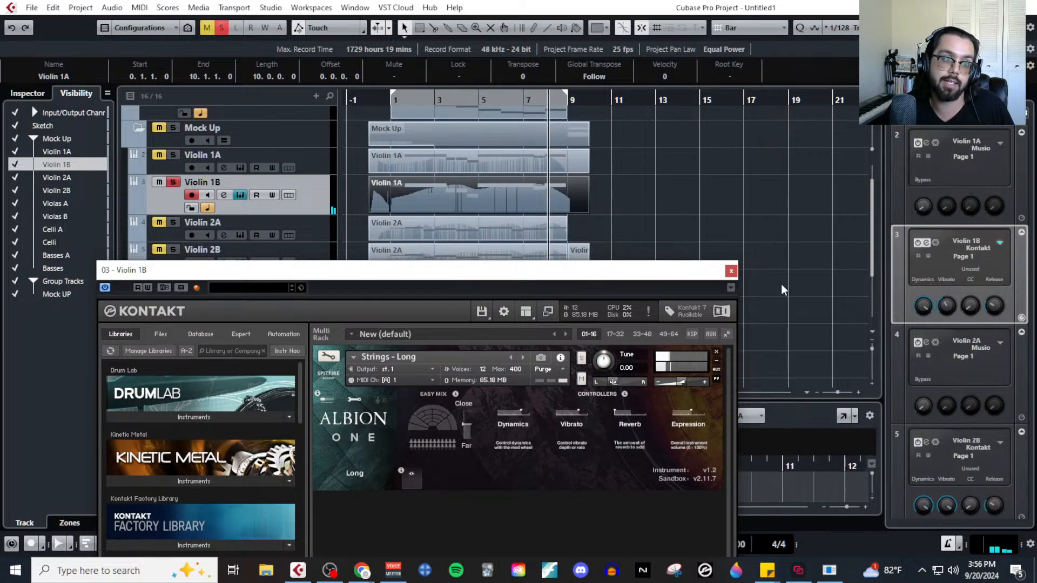
left_click(730, 271)
key("space")
left_click(221, 27)
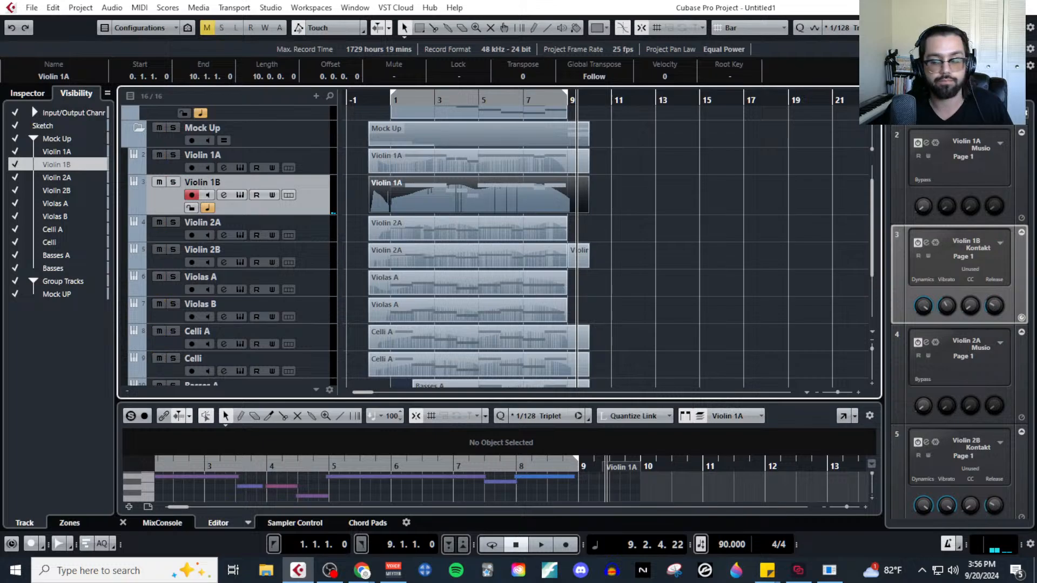
Switch to the MIDI MockUp Stream outline in Google Docs, highlight the Vibrato and Tempo Mapping items, and move the window aside.
key("alt+Tab")
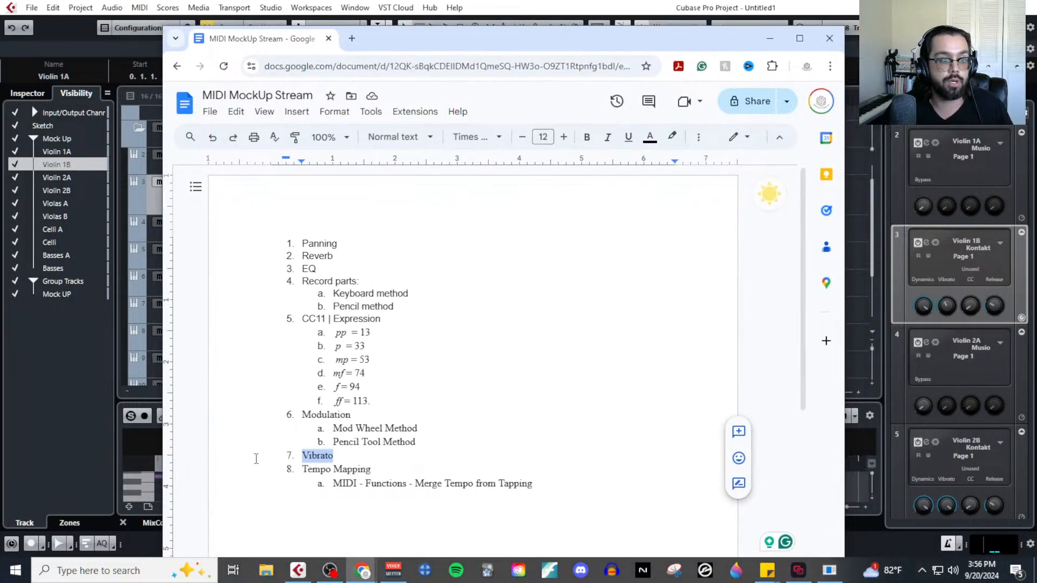
mouse_move(346, 458)
left_mouse_down()
mouse_move(324, 443)
mouse_move(305, 457)
left_mouse_up()
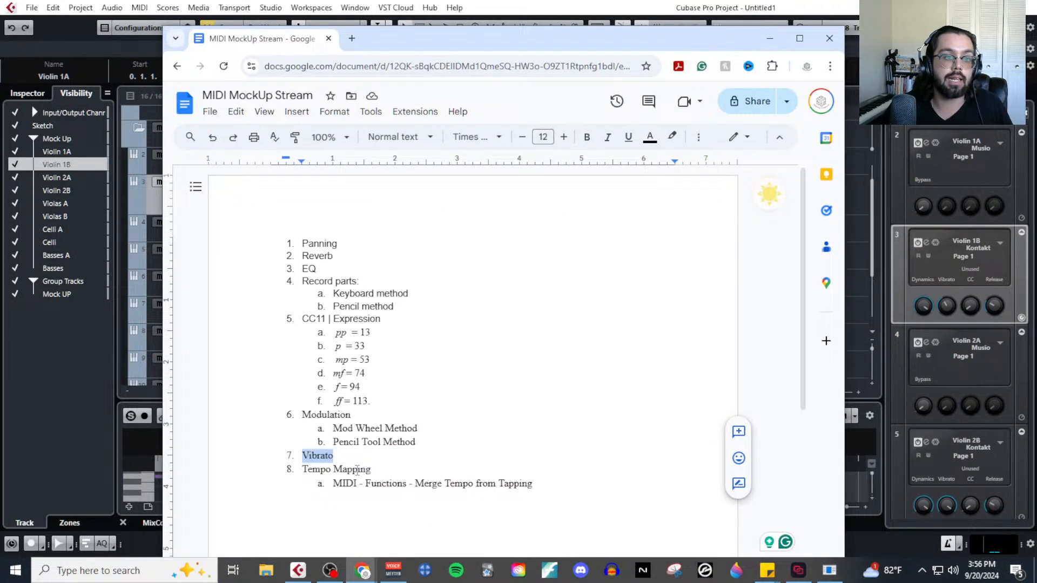
left_click_drag(371, 473, 297, 471)
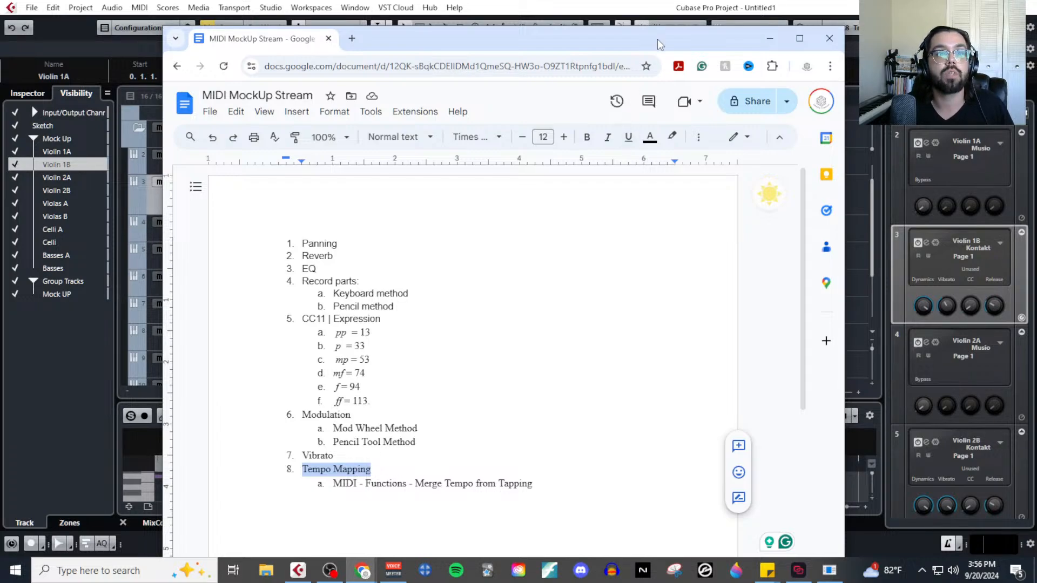
left_click_drag(657, 40, 1036, 39)
Move all string parts from Violin 1A to Basses together so that Violin 1A starts at bar 10, and select the Basses track.
scroll(610, 294, "down", 4)
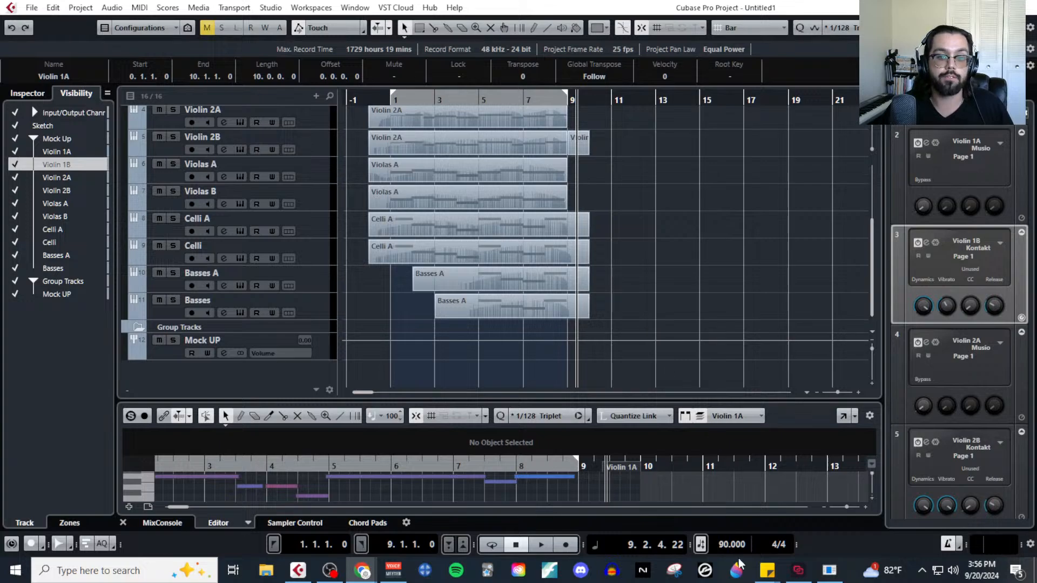
scroll(710, 313, "up", 5)
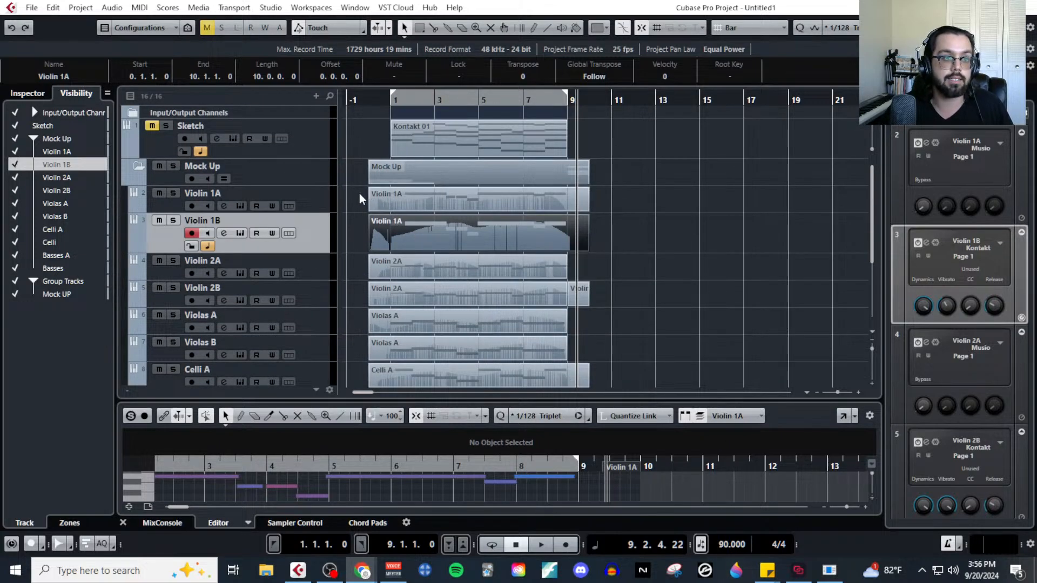
mouse_move(359, 194)
left_mouse_down()
mouse_move(584, 244)
mouse_move(626, 274)
left_mouse_up()
scroll(627, 274, "down", 5)
left_click_drag(642, 314, 640, 314)
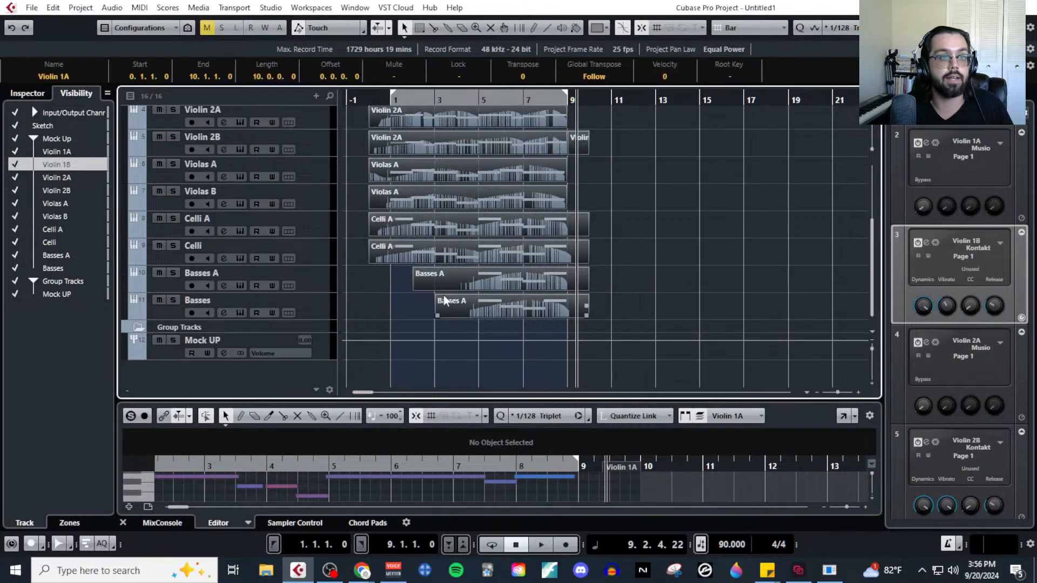
scroll(427, 281, "up", 3)
left_click_drag(399, 207, 622, 198)
scroll(607, 204, "up", 5)
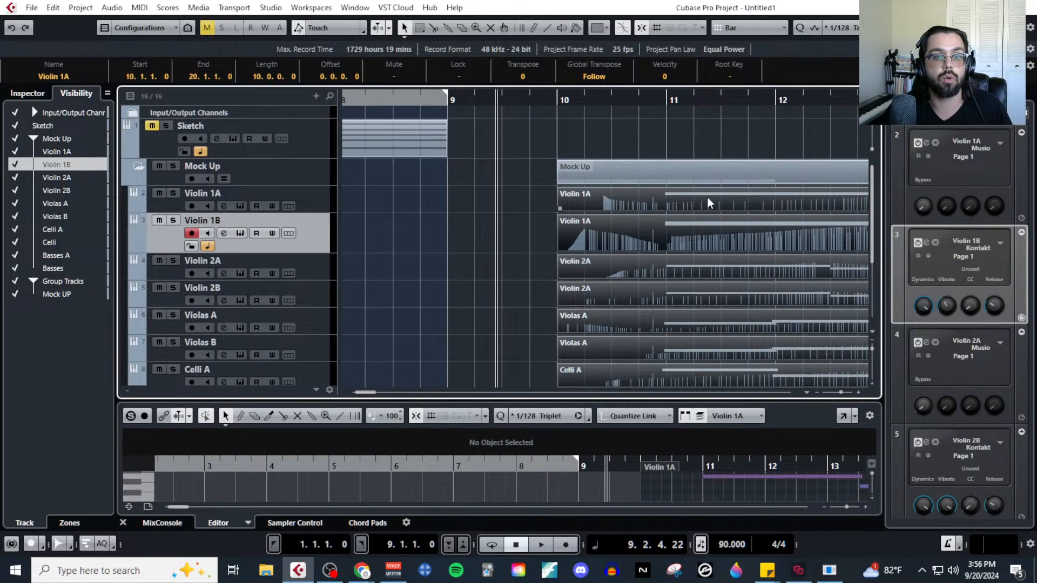
scroll(701, 199, "down", 3)
scroll(713, 183, "down", 3)
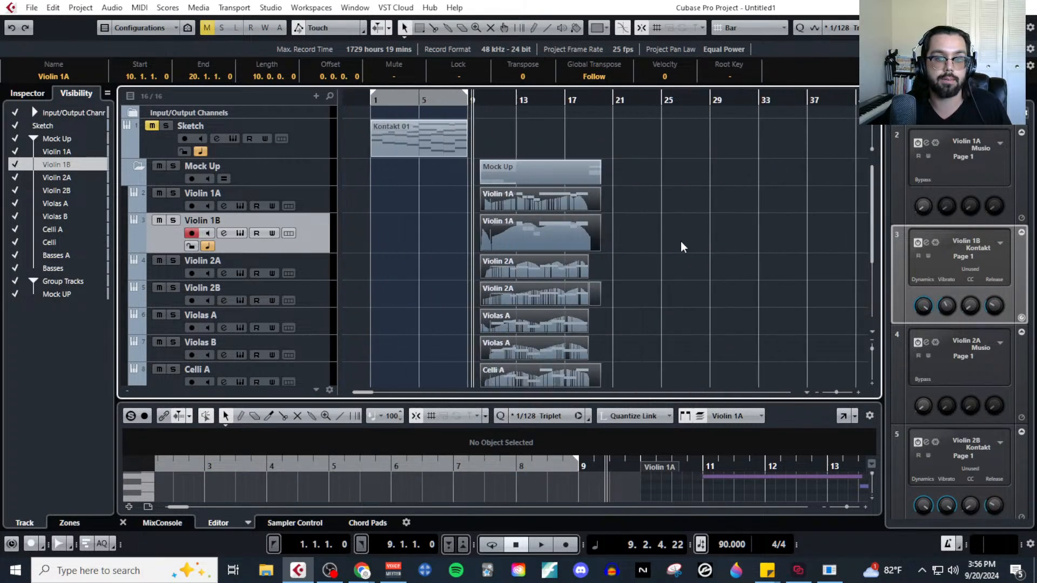
scroll(526, 147, "up", 4)
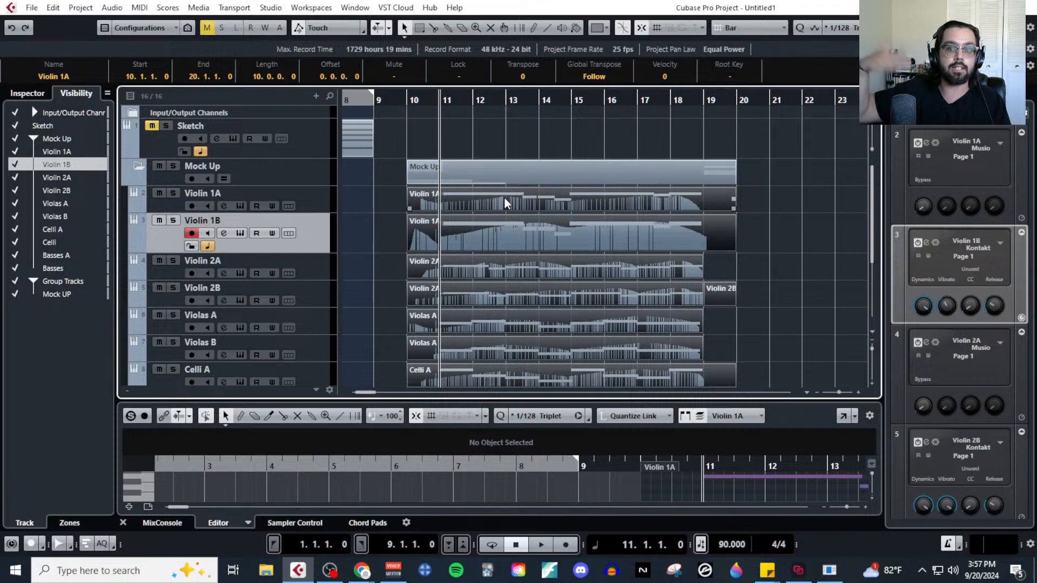
scroll(300, 342, "down", 4)
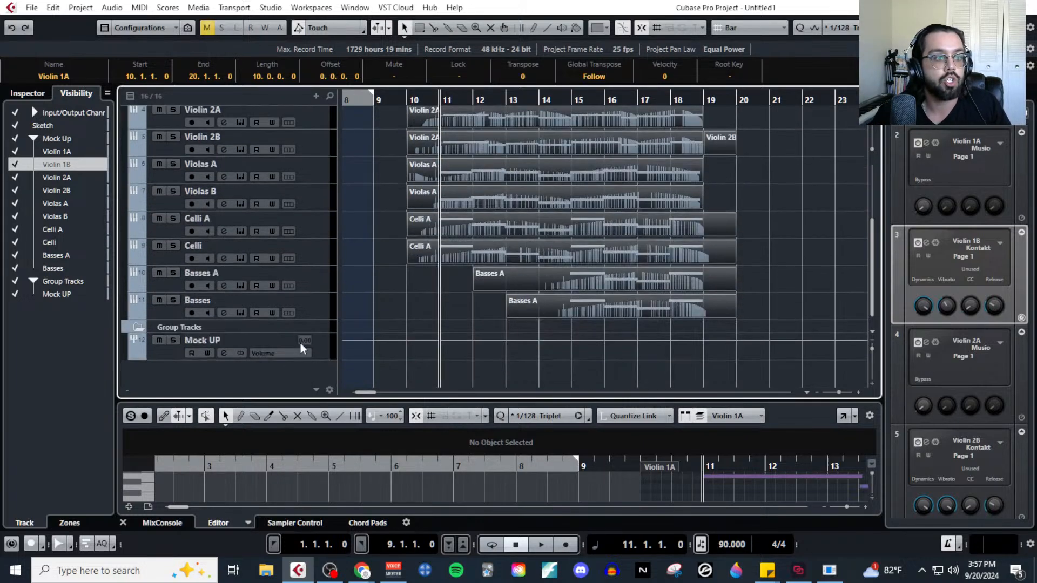
left_click(325, 314)
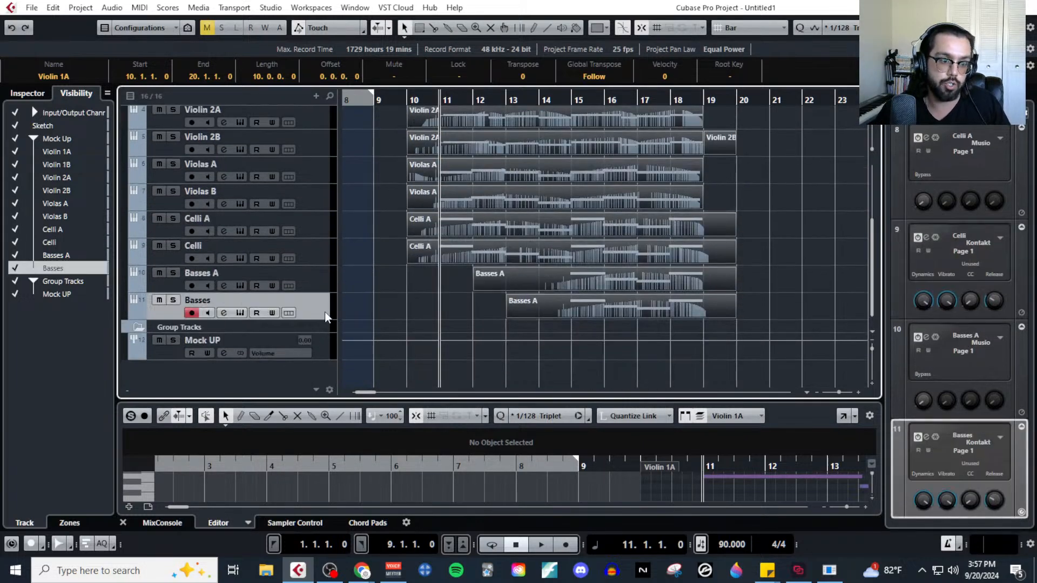
left_click(316, 96)
left_click(373, 129)
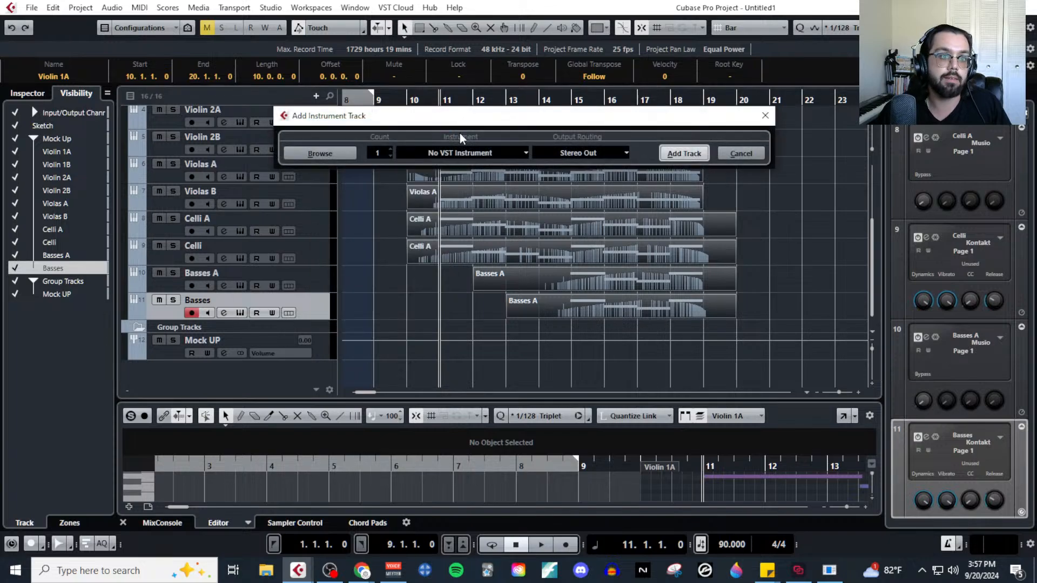
left_click(509, 153)
left_click(747, 153)
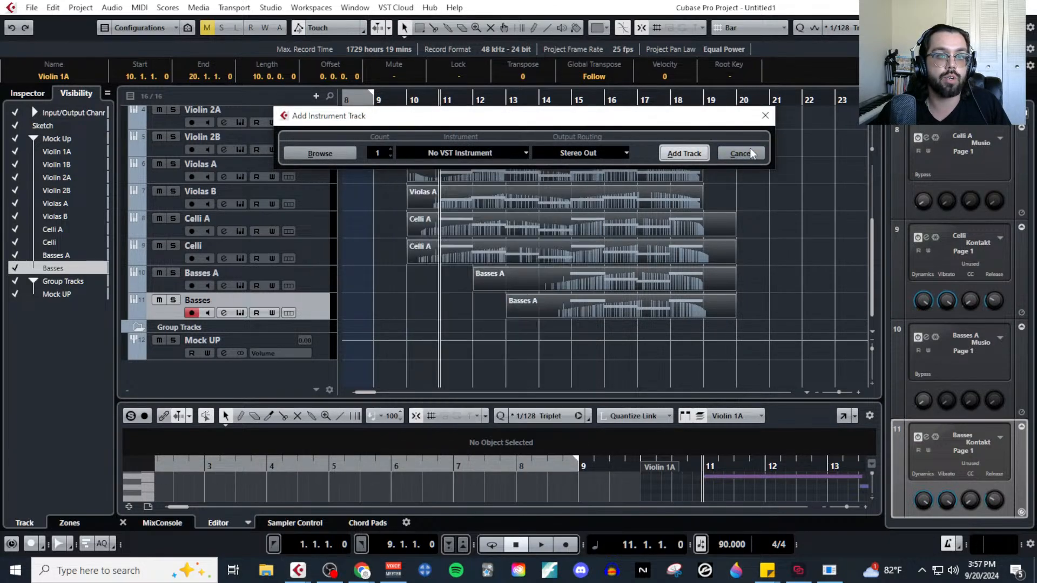
left_click(747, 153)
Add a MIDI track directly below the Basses track, and place the playback cursor at bar 10.
left_click(315, 96)
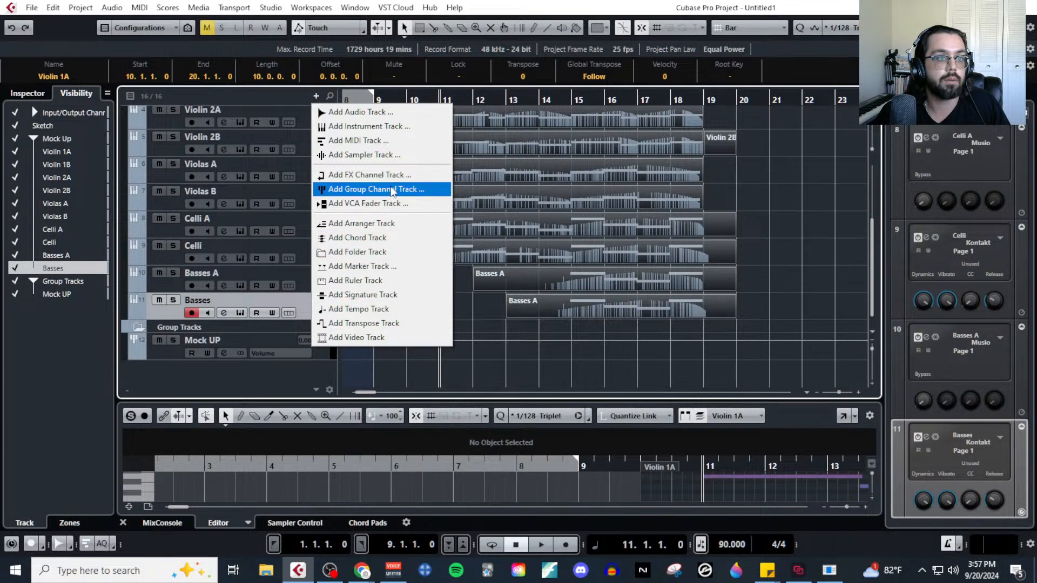
left_click(388, 141)
left_click(273, 310)
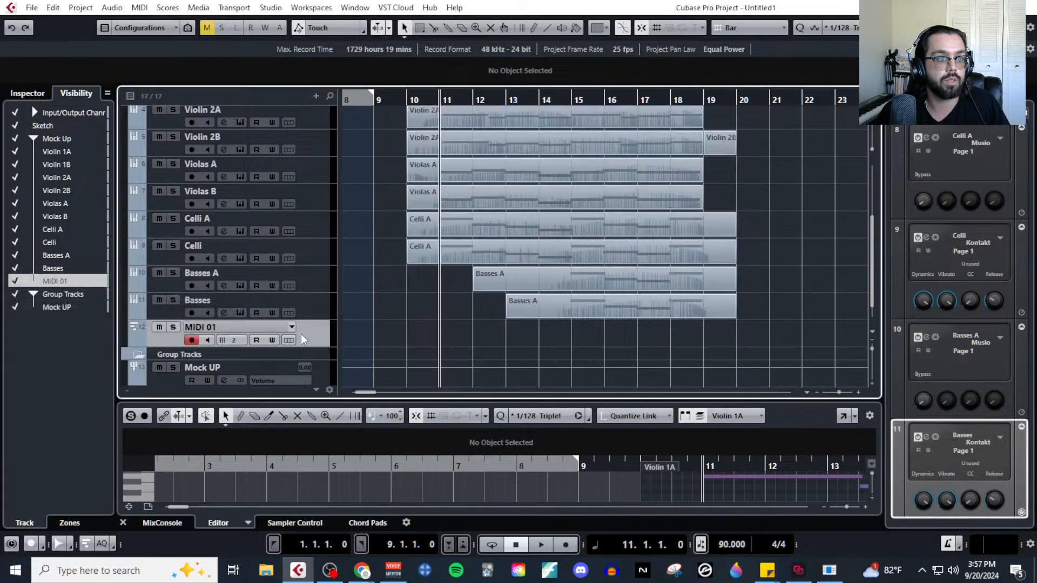
scroll(423, 267, "up", 3)
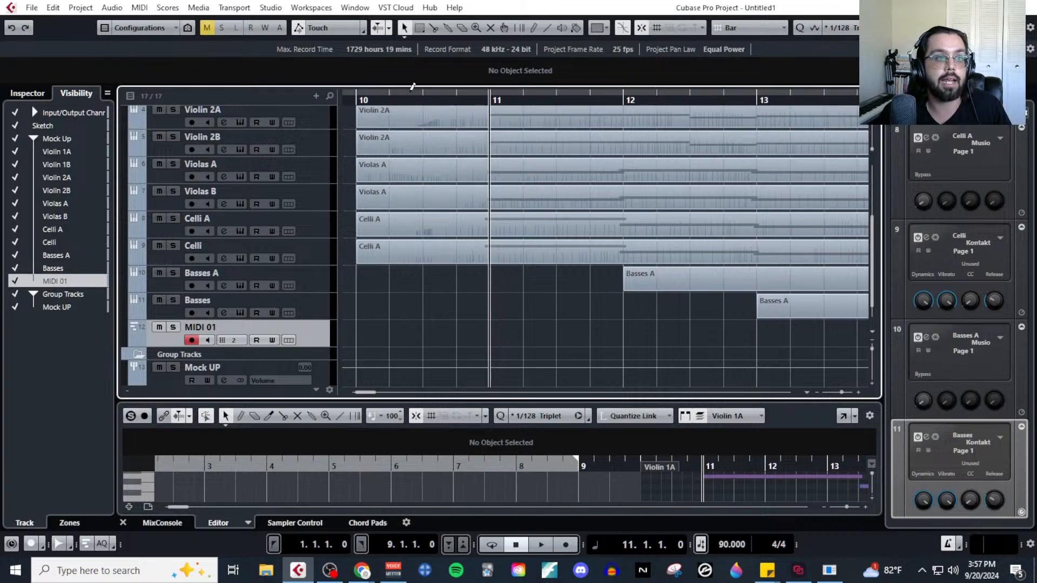
left_click(358, 98)
Select all the string parts of the mock-up and open them together in the Key Editor.
scroll(575, 247, "down", 2)
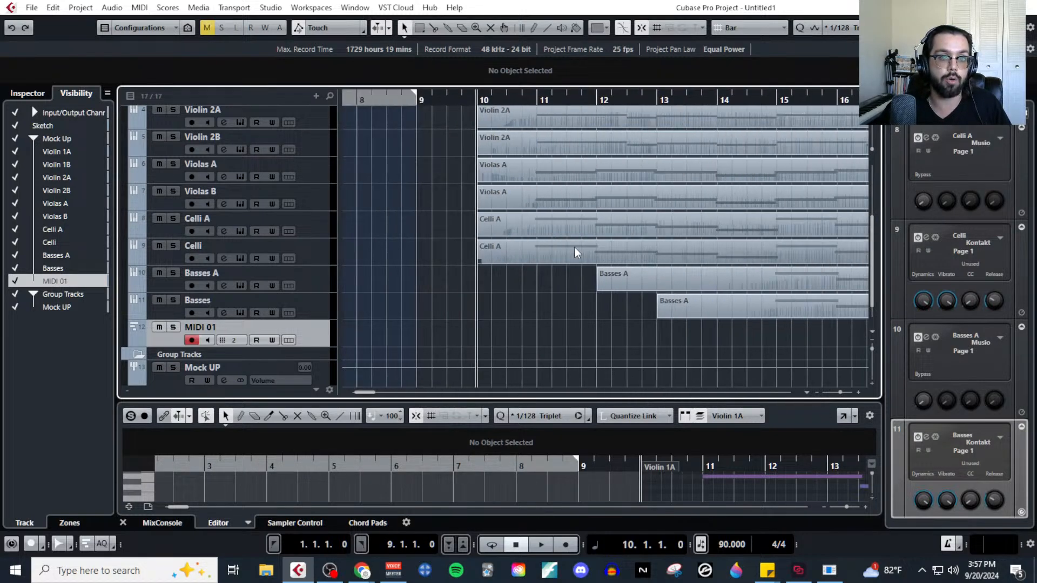
scroll(608, 300, "up", 3)
scroll(806, 258, "down", 3)
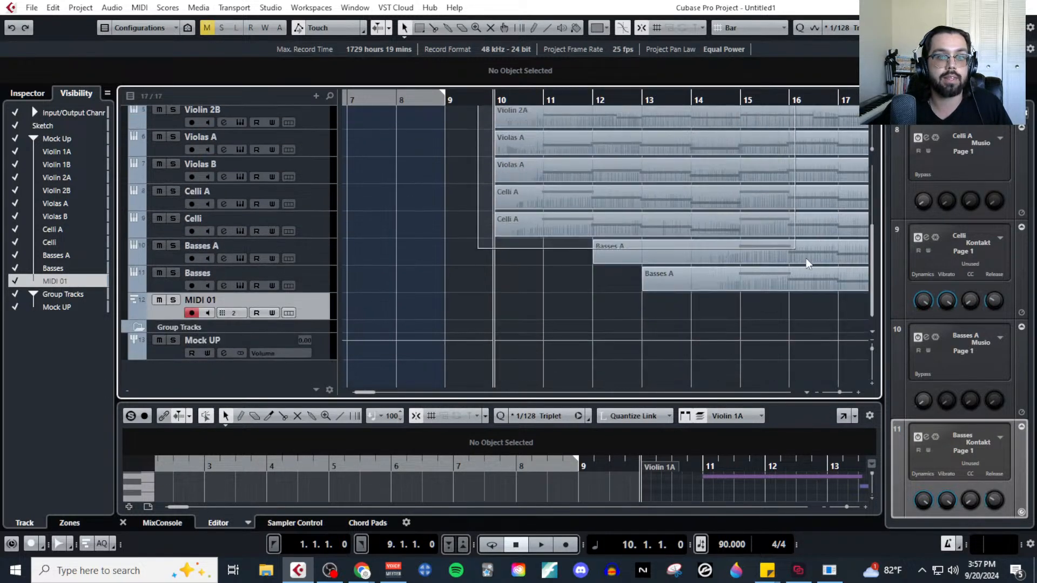
key("ctrl+a")
left_click(139, 8)
left_click(162, 21)
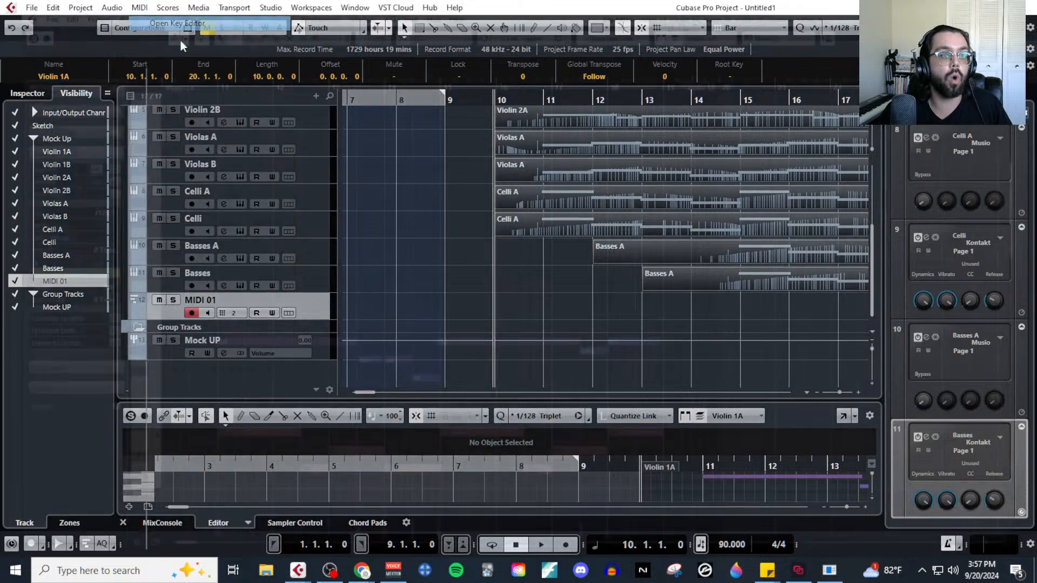
Show the floating transport panel over the Key Editor with the notes of all string parts in view.
scroll(334, 189, "up", 5)
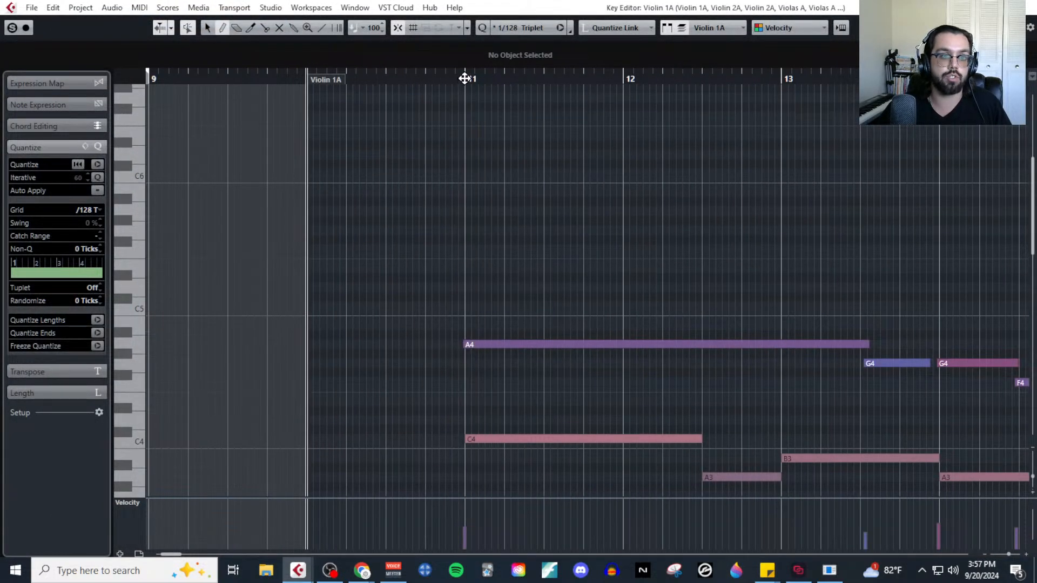
scroll(514, 181, "down", 1)
scroll(514, 180, "down", 2)
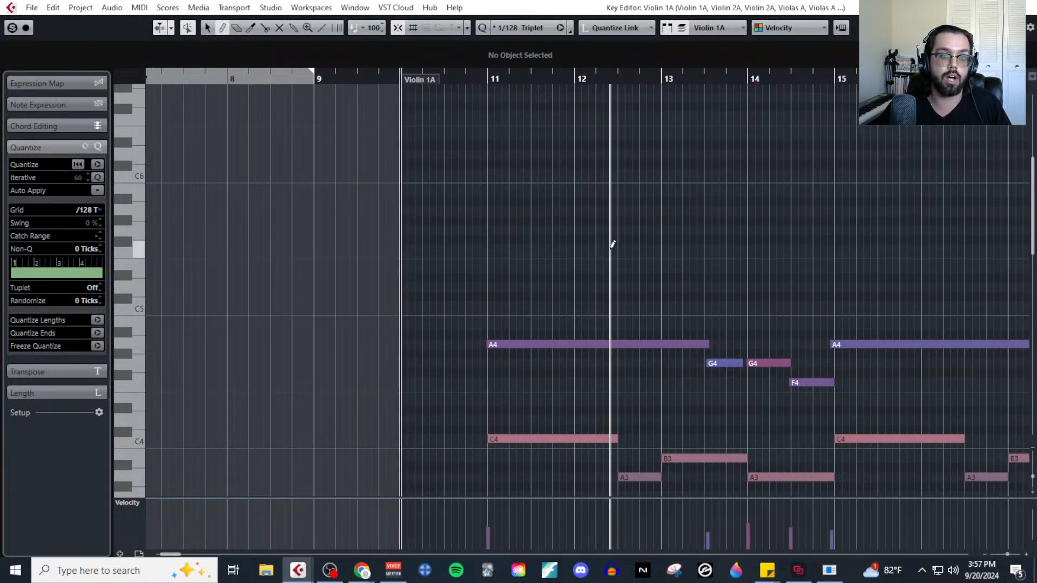
scroll(539, 157, "down", 3)
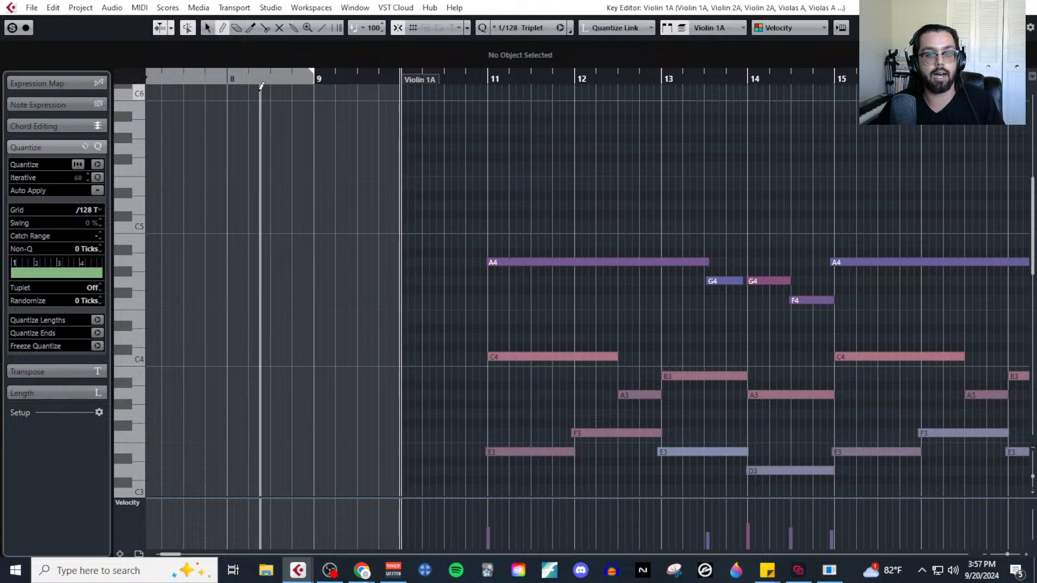
key("F2")
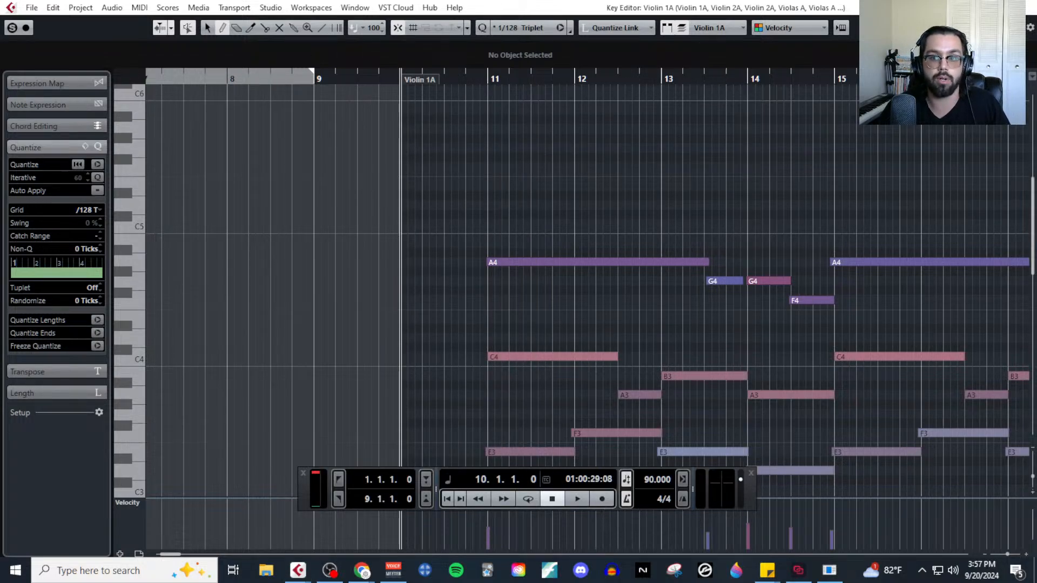
Reopen the string parts in the Key Editor and record one tapped C4 note per bar from bar 11 to 18 on the MIDI 01 track.
left_click(1030, 6)
left_click(141, 8)
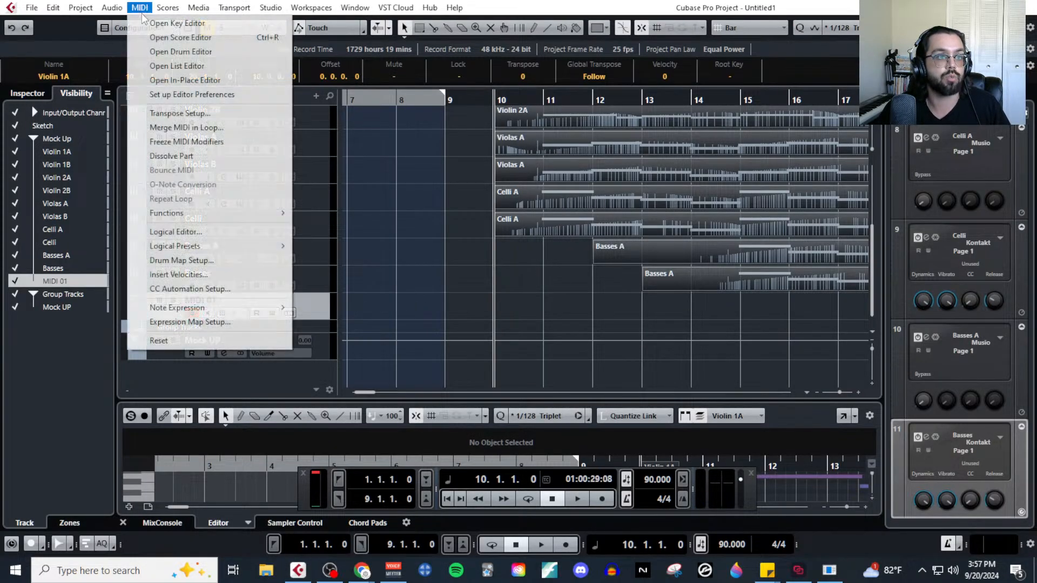
left_click(156, 20)
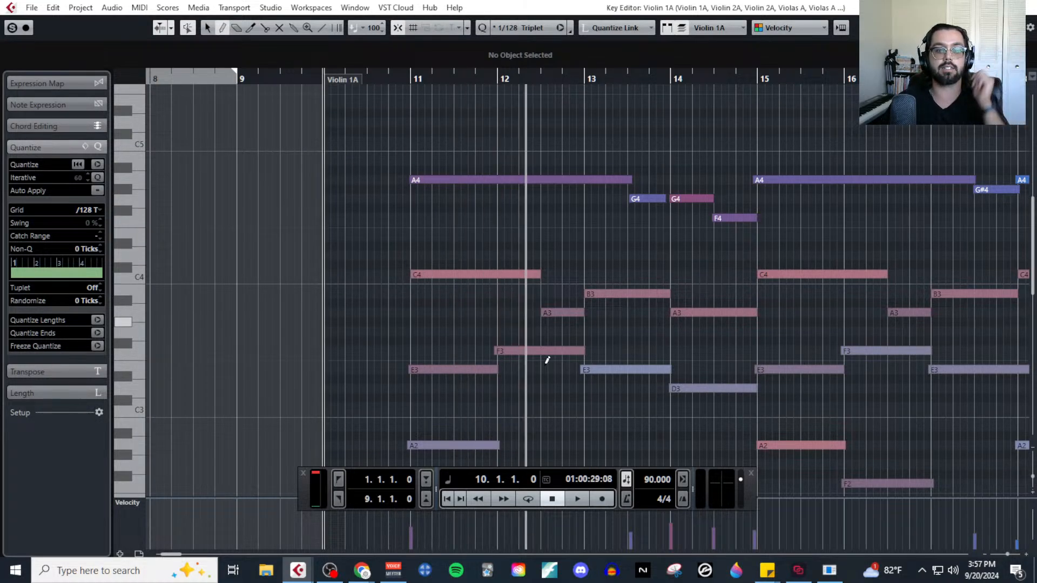
left_click(602, 499)
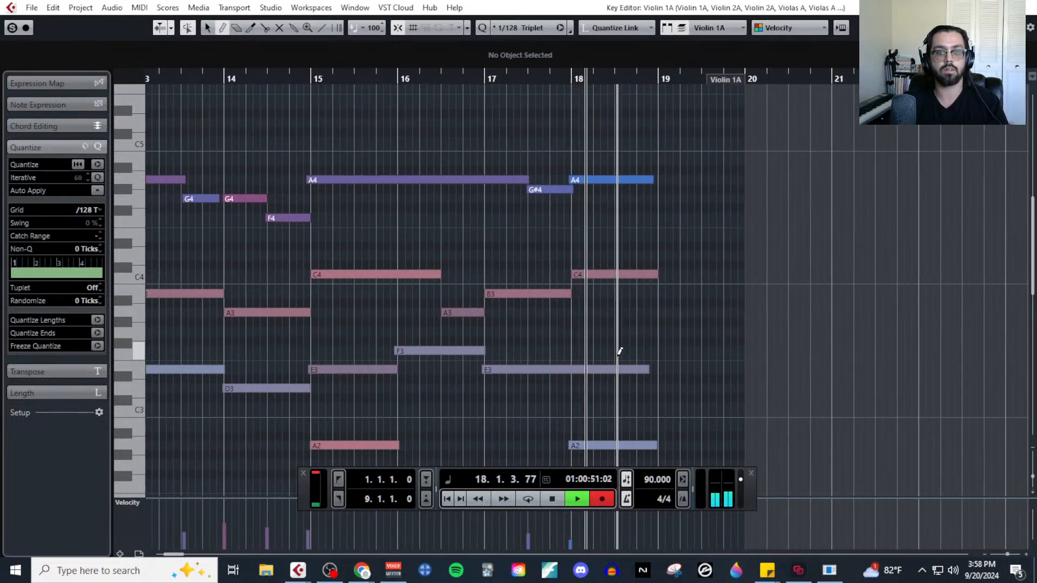
key("space")
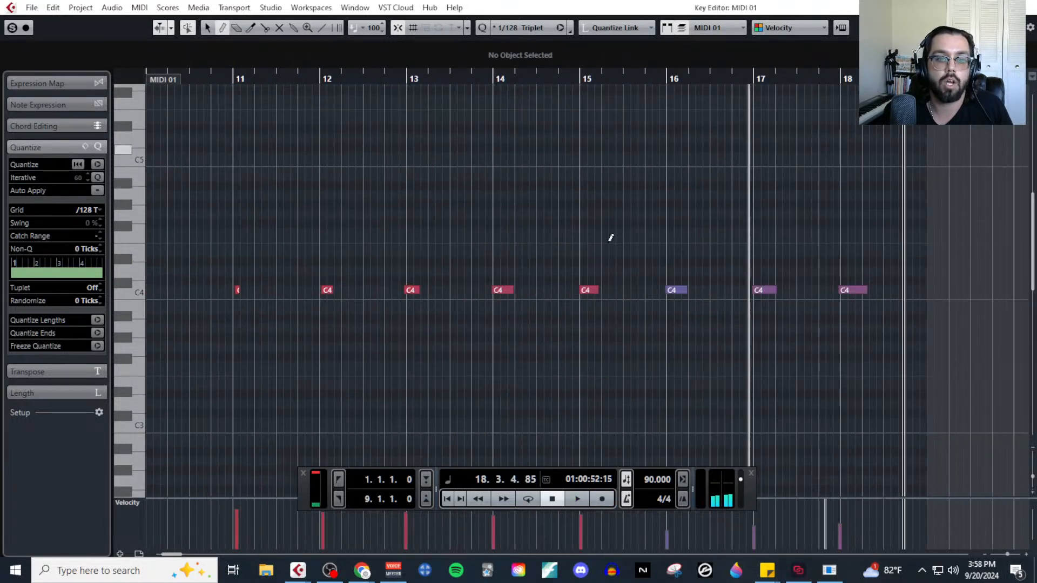
Select all the tapped C4 notes and examine how their starts line up with the bar lines.
left_click_drag(222, 250, 862, 338)
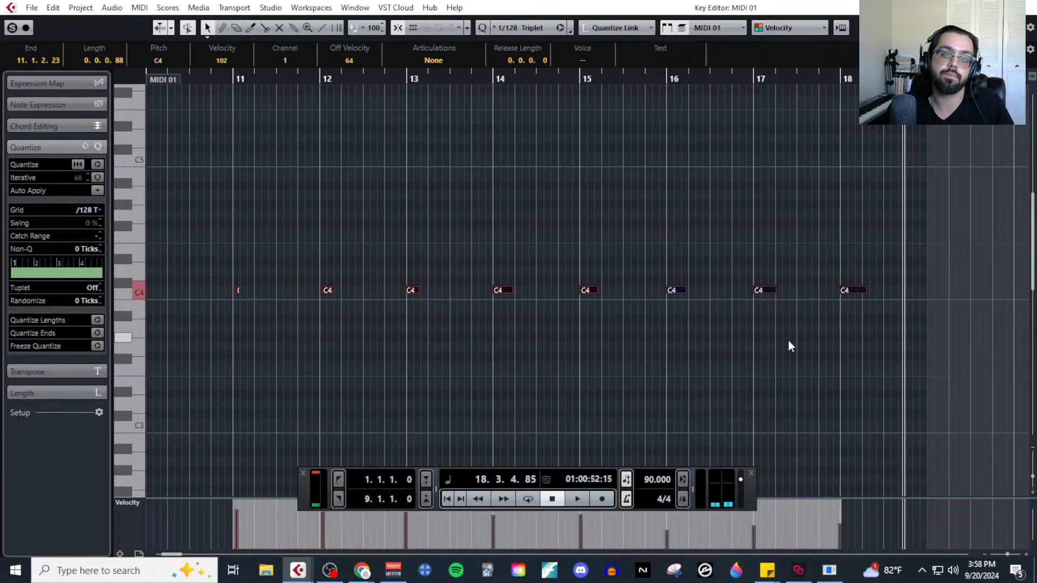
key("h")
key("h")
key("h")
scroll(483, 340, "right", 2)
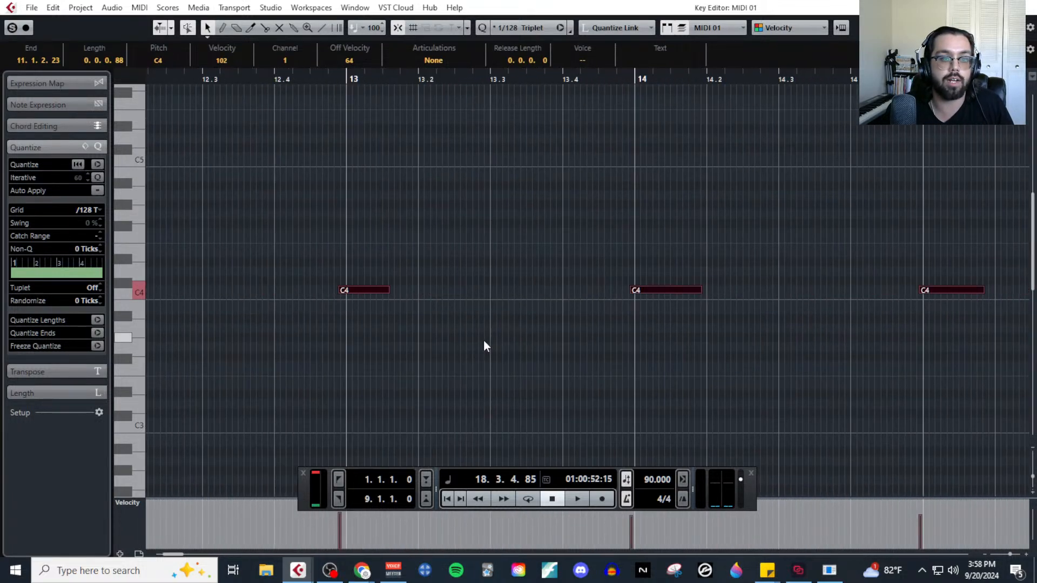
scroll(612, 343, "right", 10)
scroll(516, 335, "right", 5)
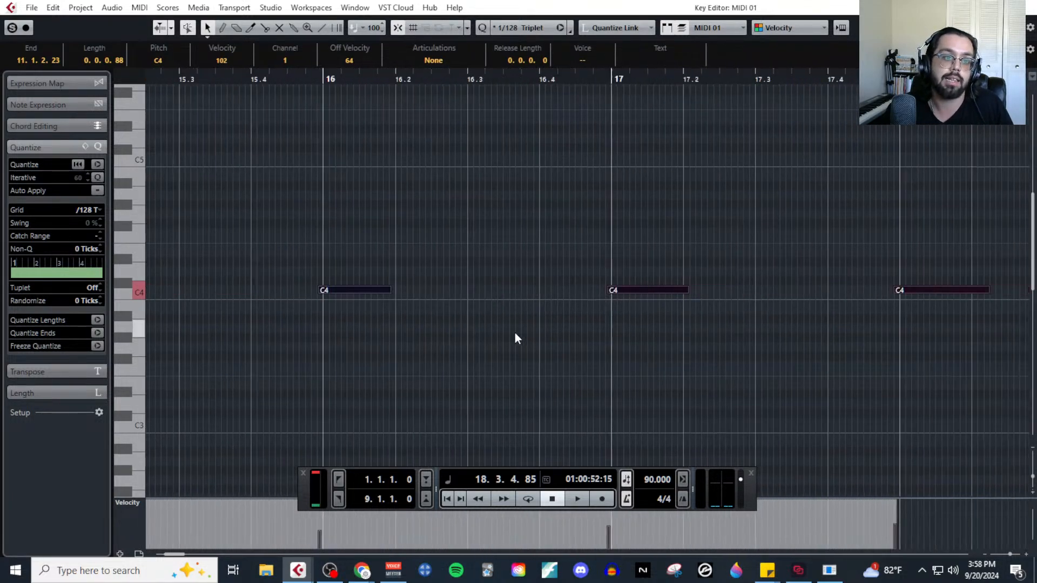
key("g")
key("g")
key("g")
key("g")
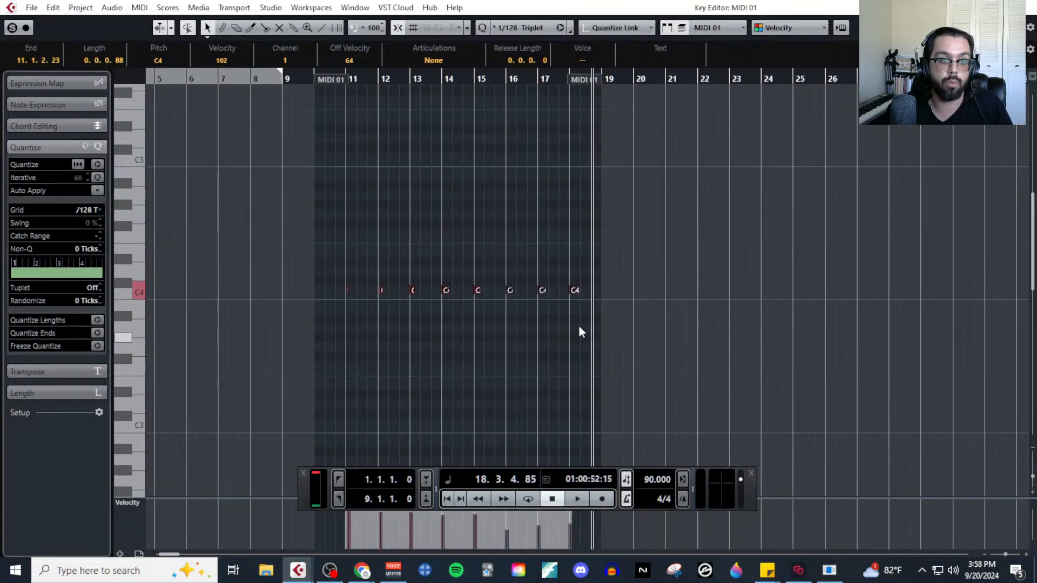
Set the quantize grid to 1/4 for the tapped notes and close the Key Editor.
left_click(99, 208)
left_click(103, 255)
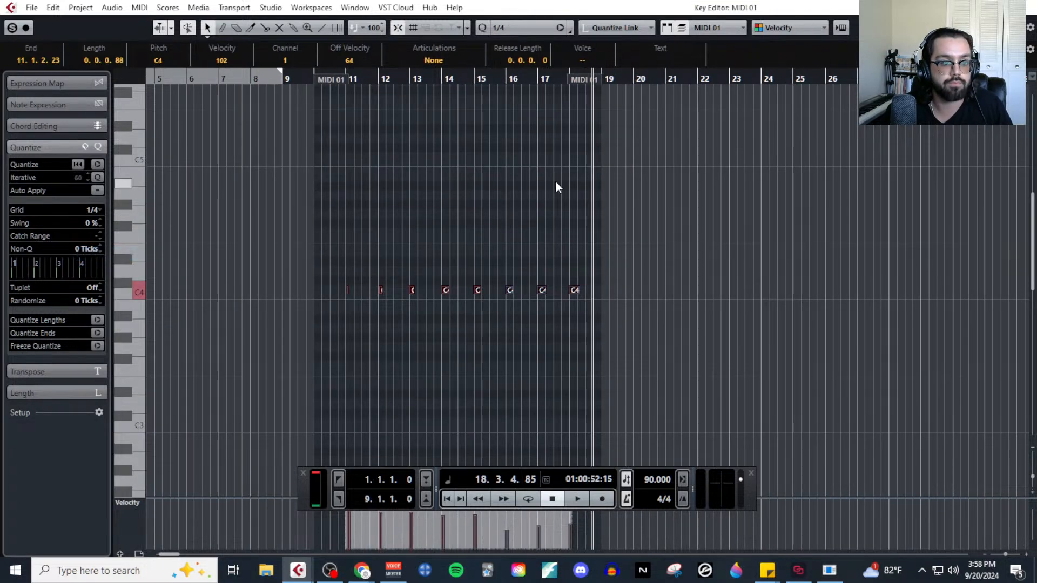
key("h")
left_click(1030, 7)
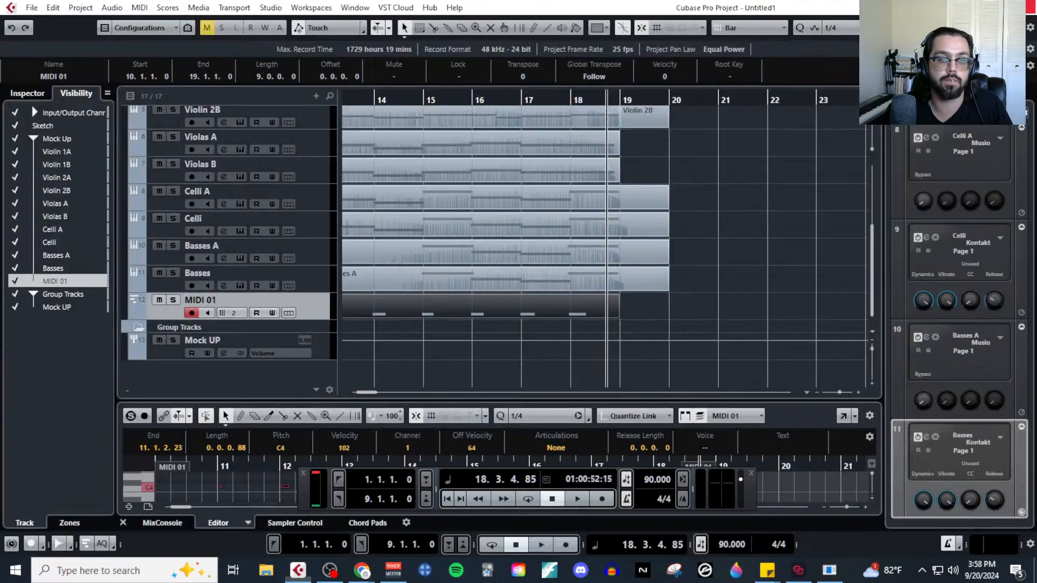
Open the MIDI functions for the recorded MIDI 01 part.
scroll(513, 307, "left", 7)
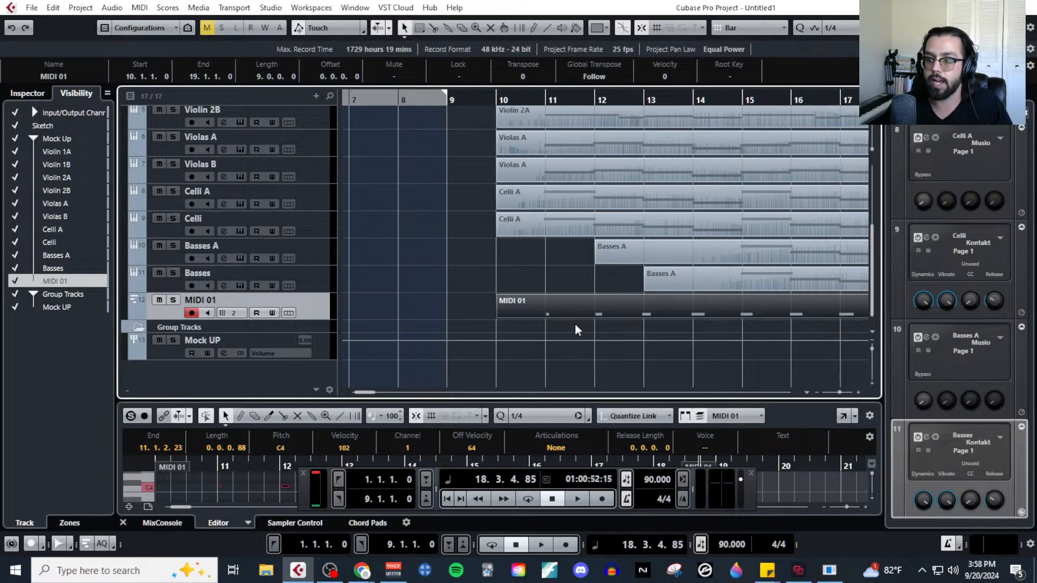
left_click(142, 8)
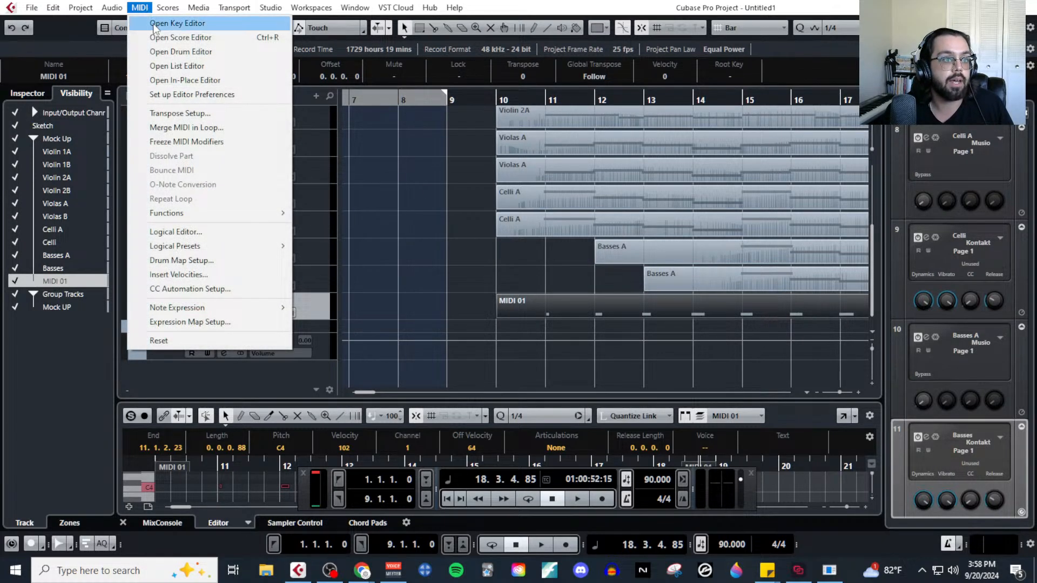
mouse_move(243, 215)
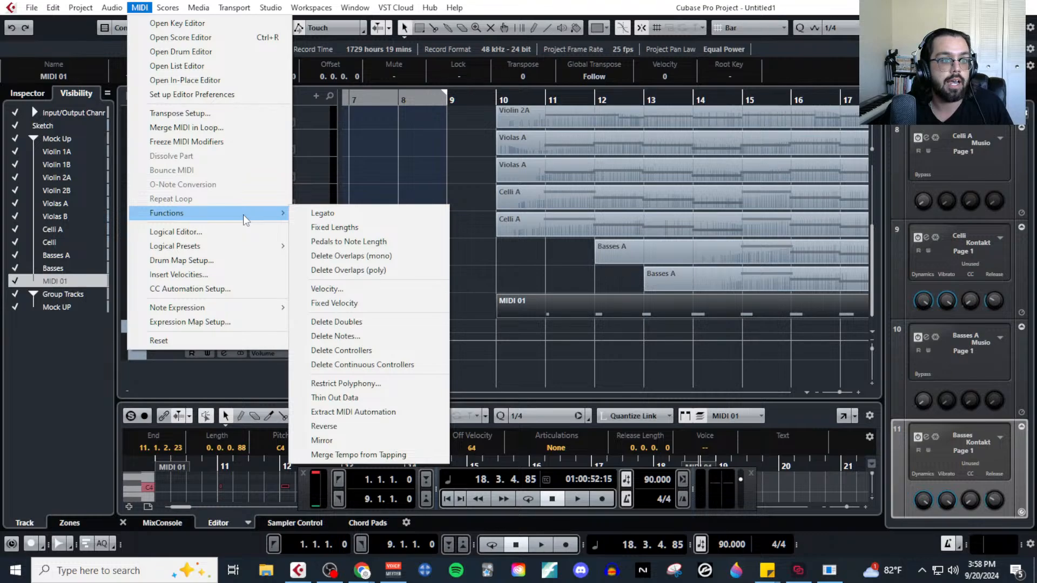
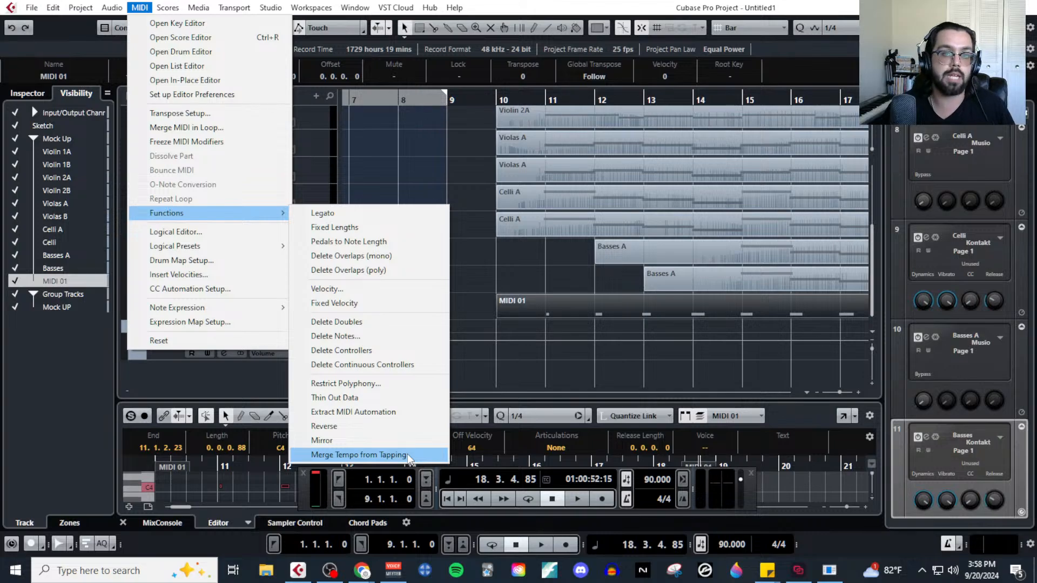
Merge the tempo from the tapped MIDI 01 notes, with 1 Bar tapping and Begin at Bar Start enabled.
left_click(408, 453)
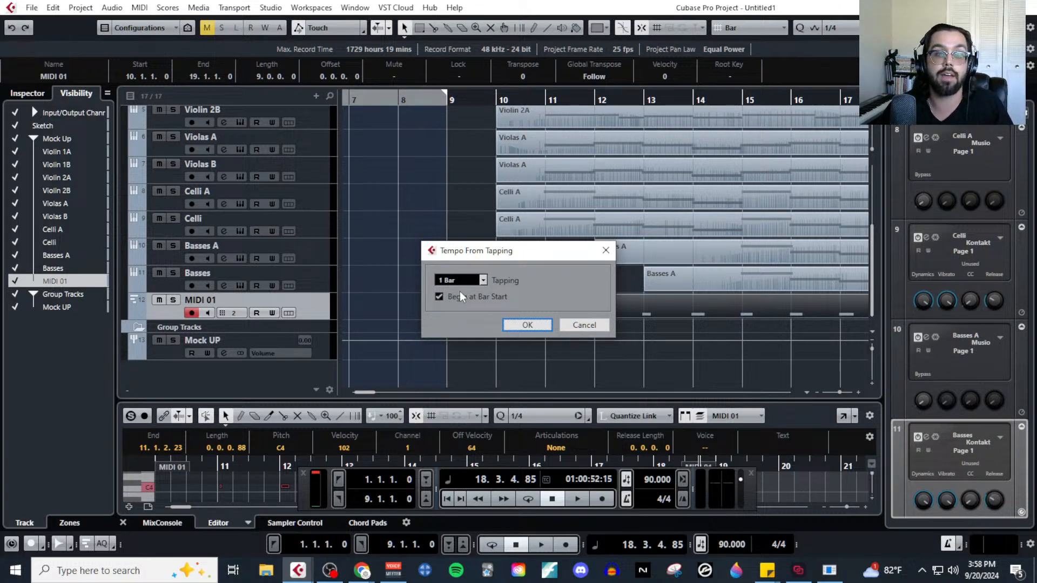
left_click(527, 325)
key("g")
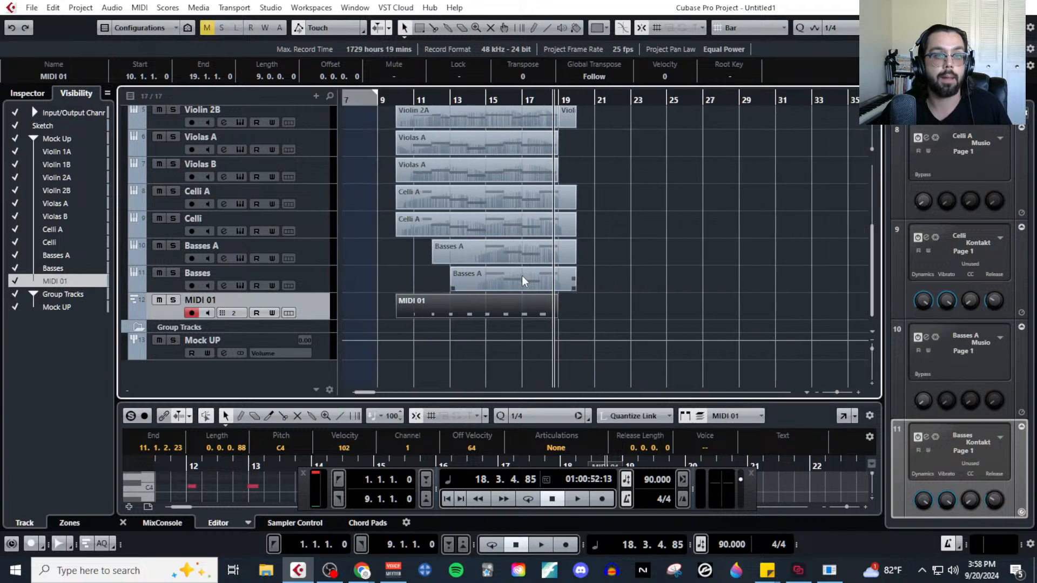
Add a tempo track to the project below the MIDI 01 track.
scroll(488, 297, "left", 3)
scroll(283, 180, "up", 3)
scroll(301, 158, "down", 3)
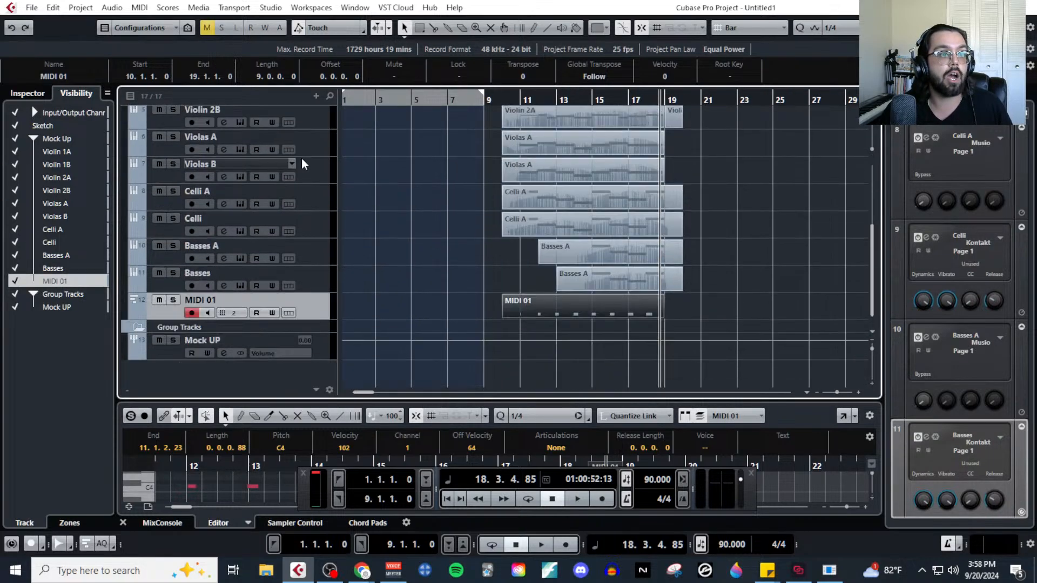
left_click(316, 96)
left_click(378, 309)
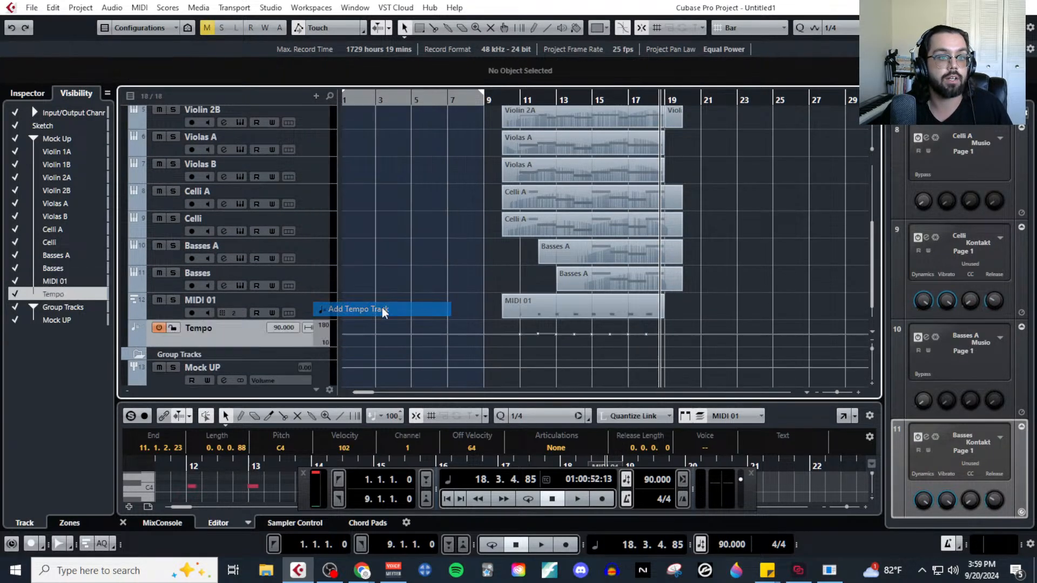
Enlarge the Tempo track's height and narrow its displayed tempo range to 73–108 BPM.
key("g")
key("g")
key("g")
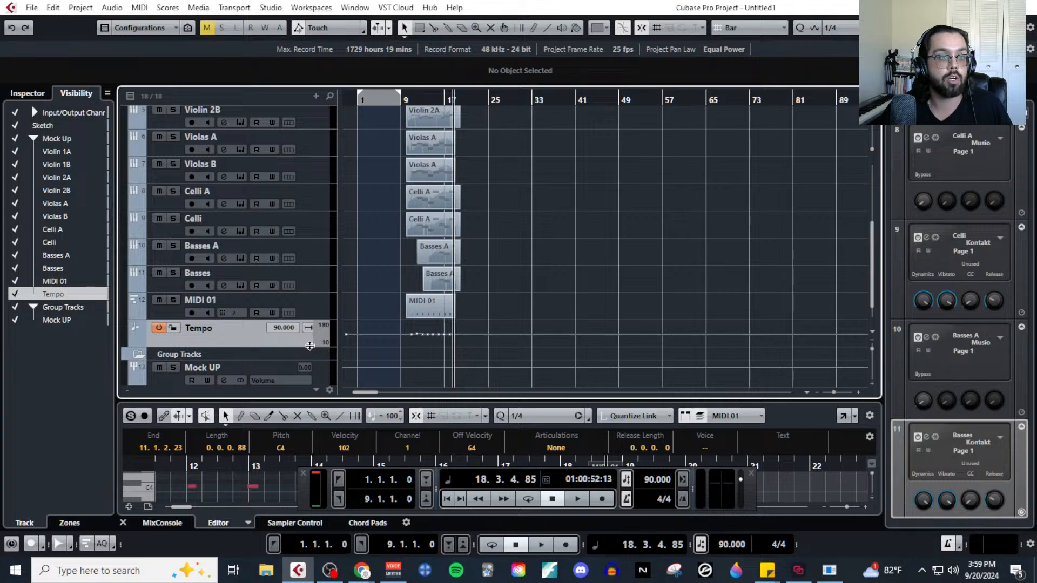
left_click_drag(307, 347, 309, 422)
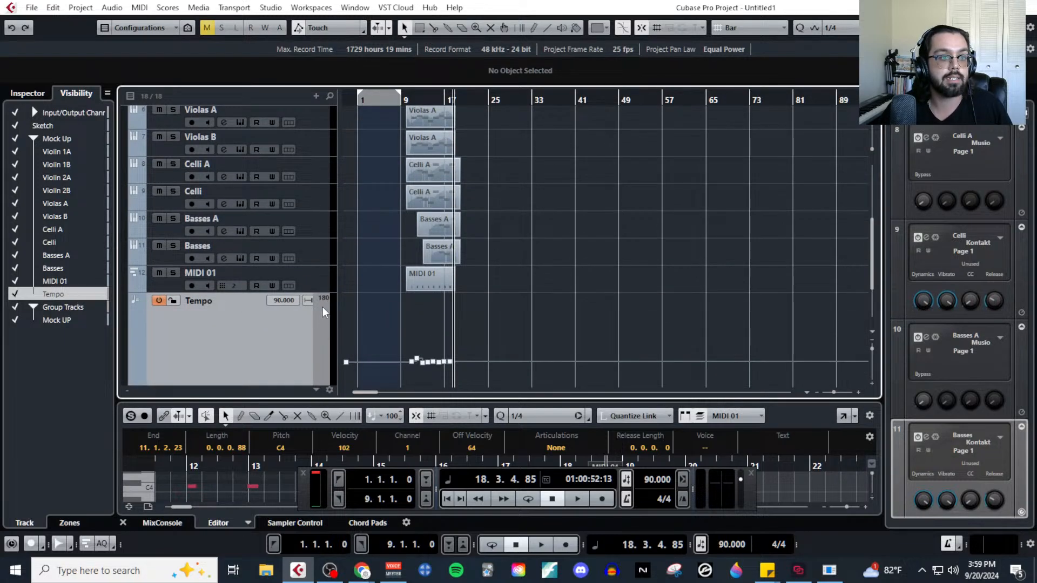
left_click_drag(323, 301, 323, 354)
scroll(301, 354, "down", 4)
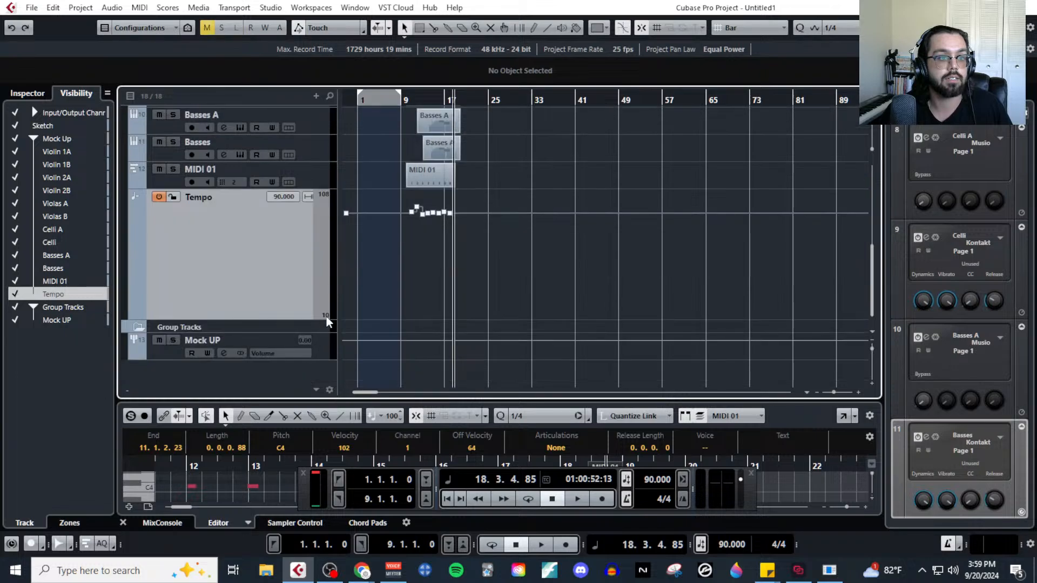
left_click_drag(326, 316, 336, 277)
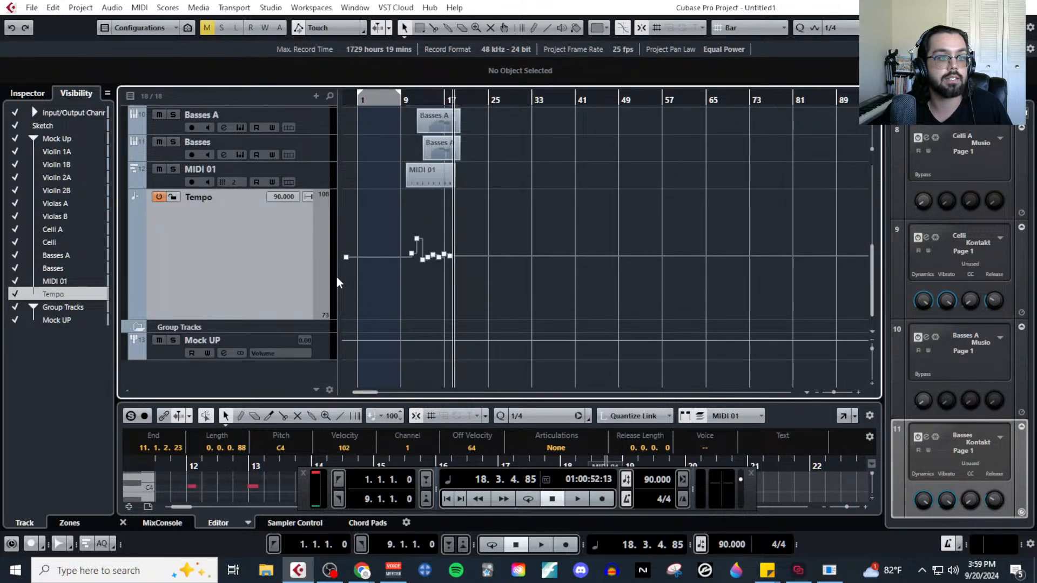
Examine the merged tempo points by placing the playhead at successive bars from 11 to 18.
scroll(401, 274, "up", 5)
scroll(533, 289, "left", 3)
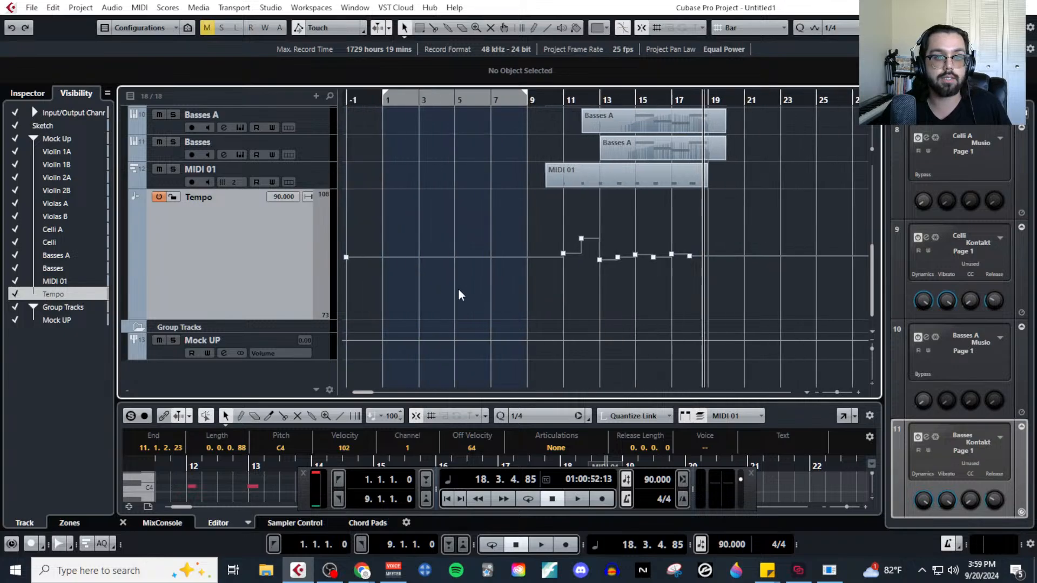
scroll(419, 226, "up", 5)
scroll(413, 135, "down", 5)
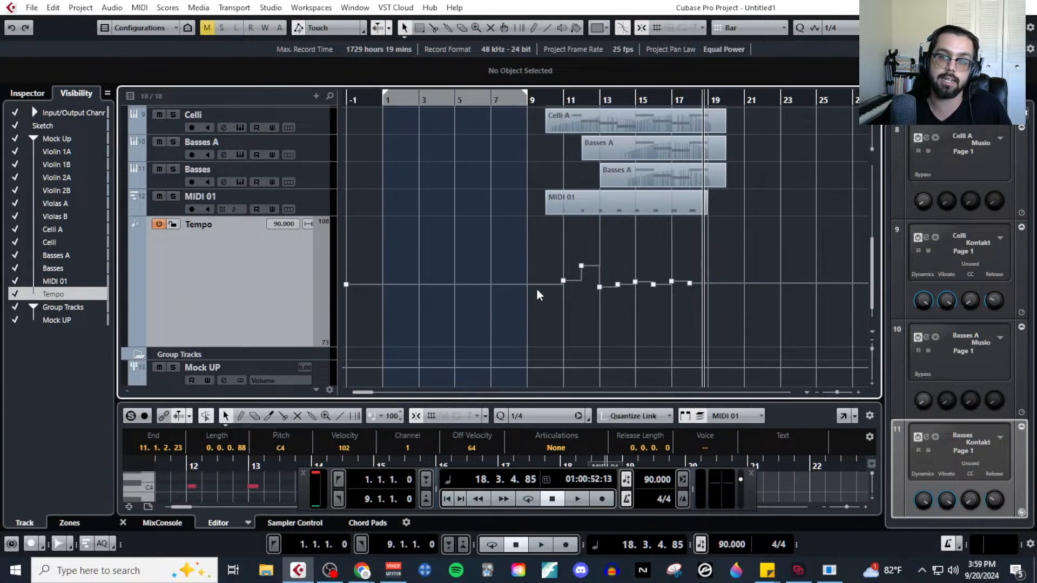
left_click(568, 99)
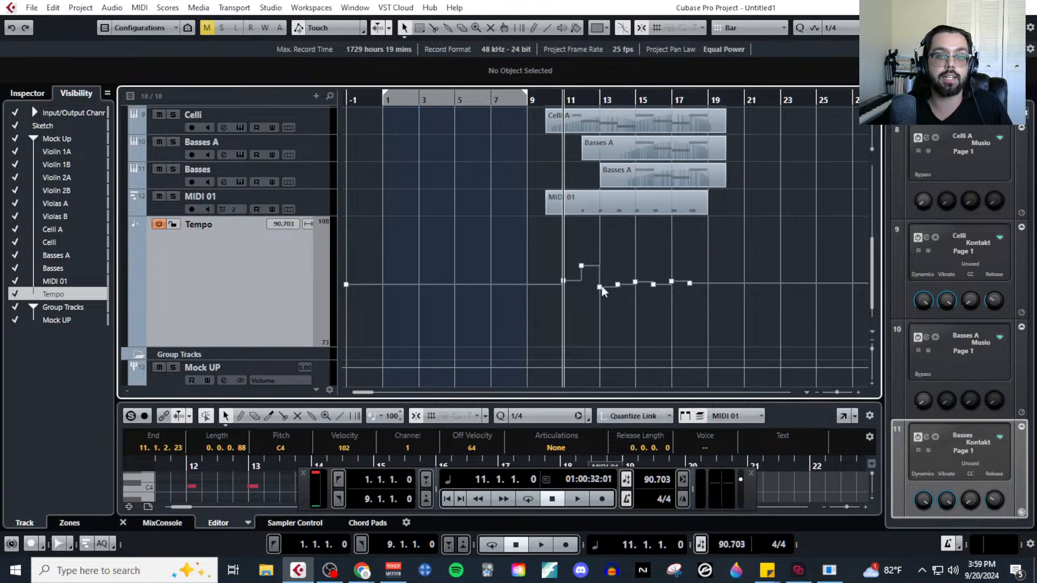
scroll(617, 319, "up", 2)
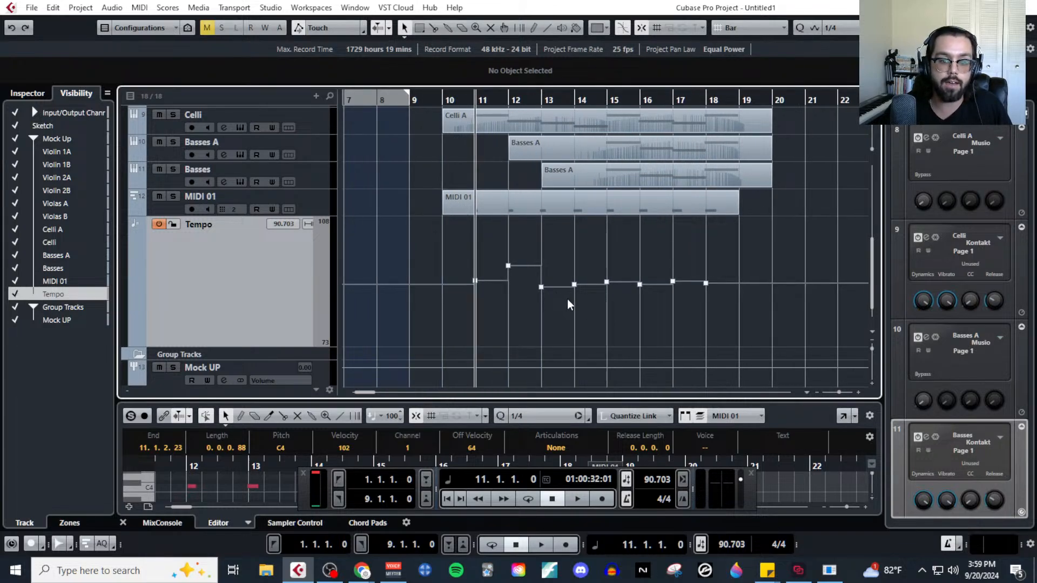
left_click(518, 98)
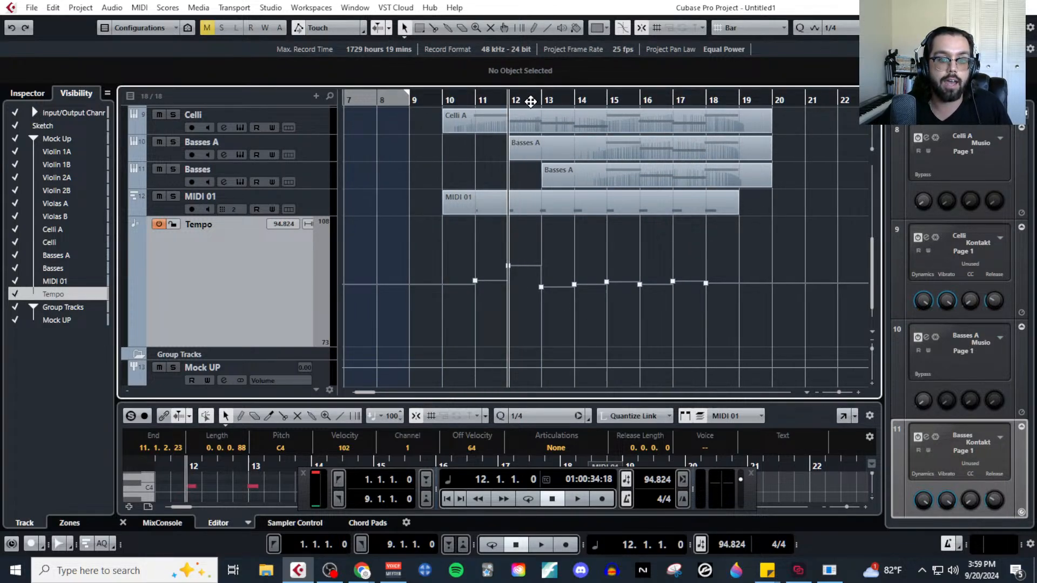
left_click(554, 100)
left_click(601, 103)
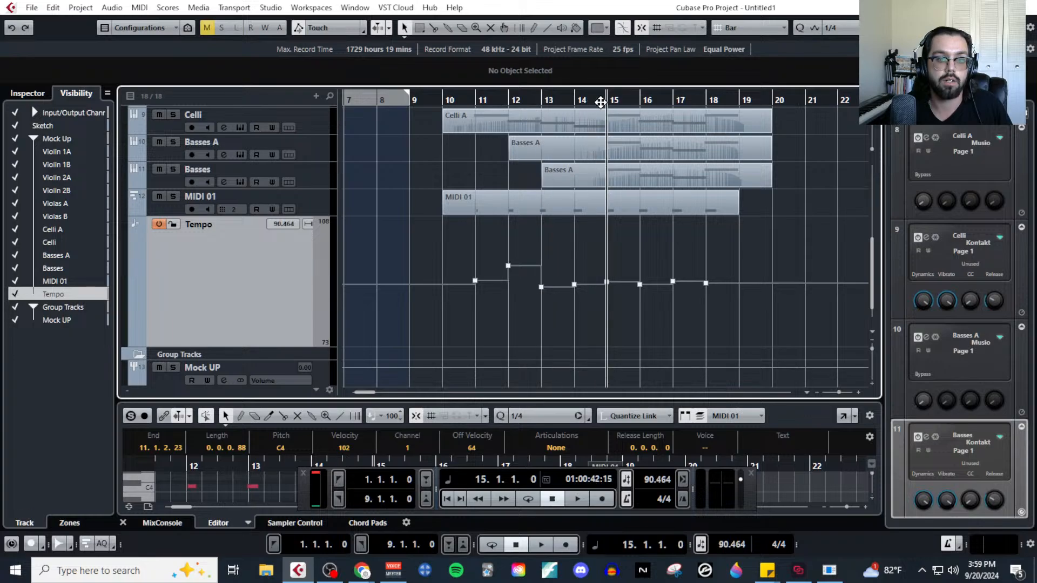
left_click(665, 101)
left_click(710, 100)
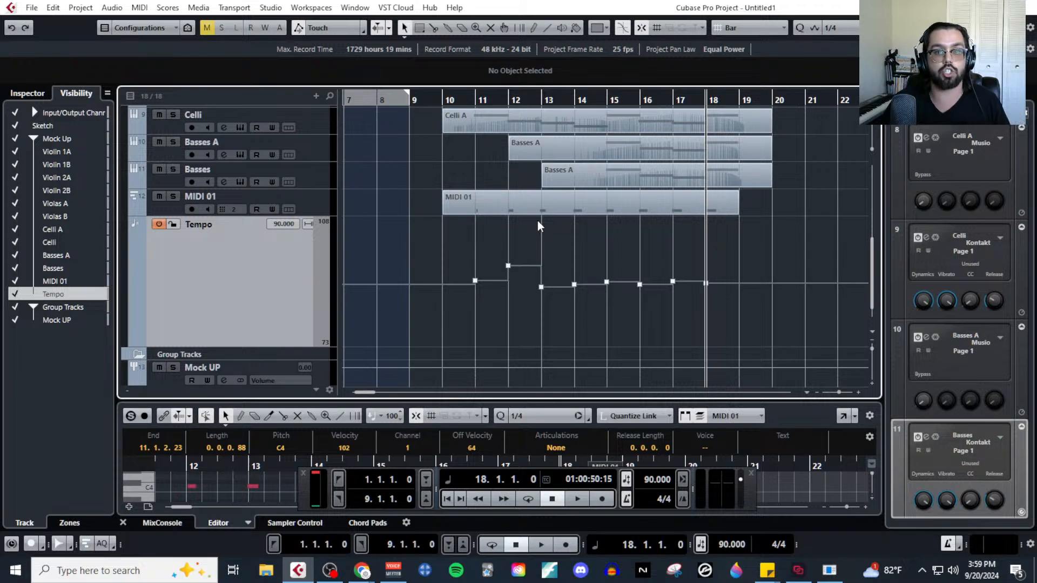
Shrink the Tempo track back to a compact height in the track list.
scroll(580, 261, "up", 5)
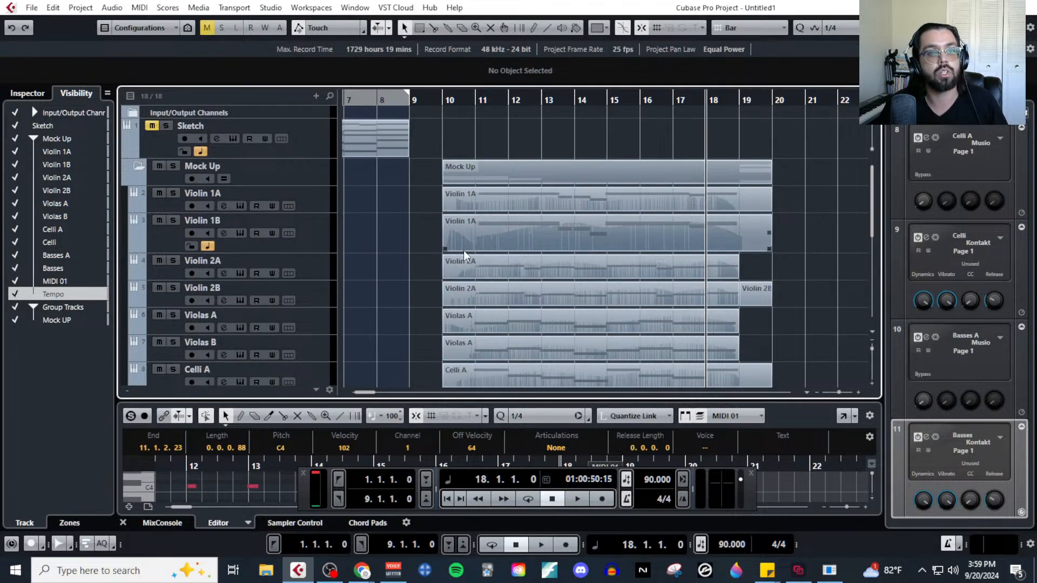
scroll(453, 260, "down", 4)
scroll(495, 238, "down", 5)
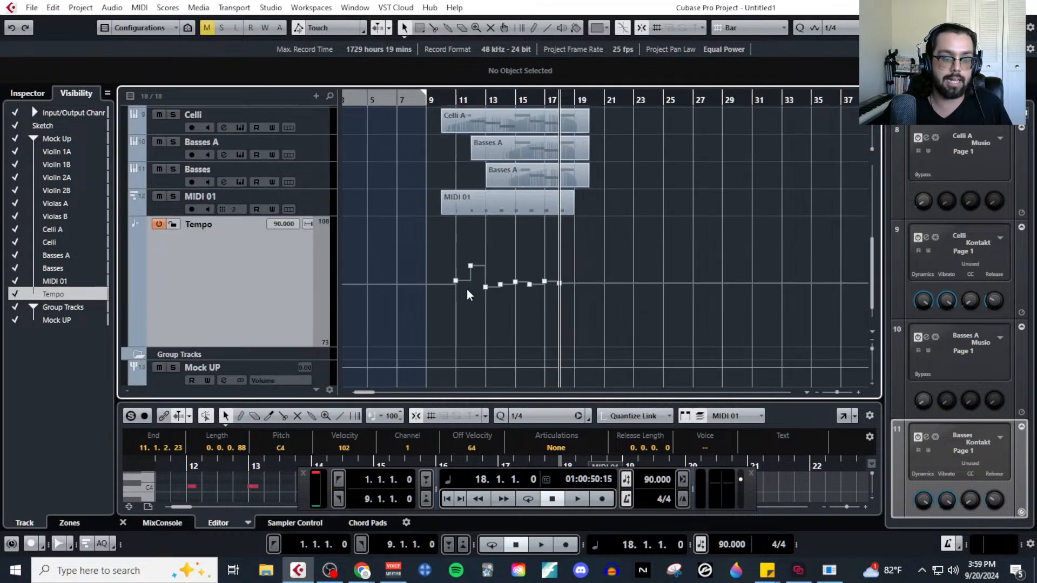
left_click_drag(260, 345, 249, 244)
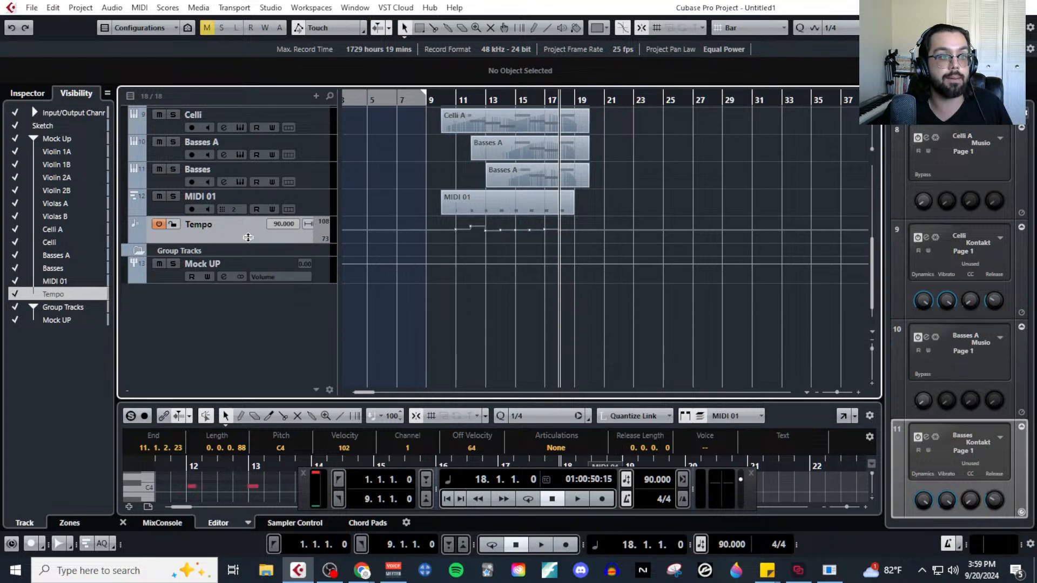
scroll(389, 307, "up", 3)
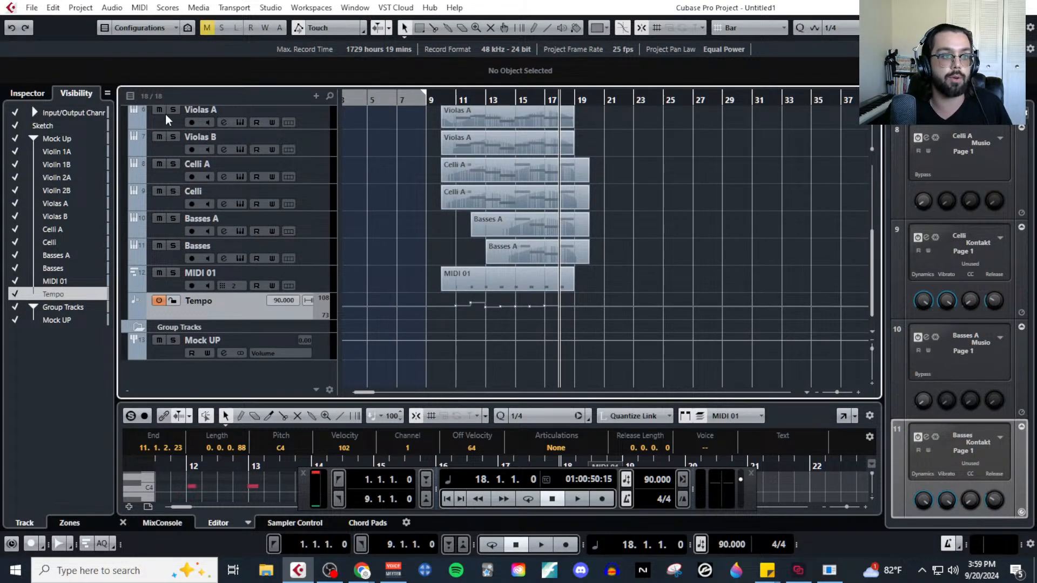
Import Pink Noise Sample.wav from the Desktop, copying it to the working directory and converting its sample rate to 48 kHz.
left_click(315, 96)
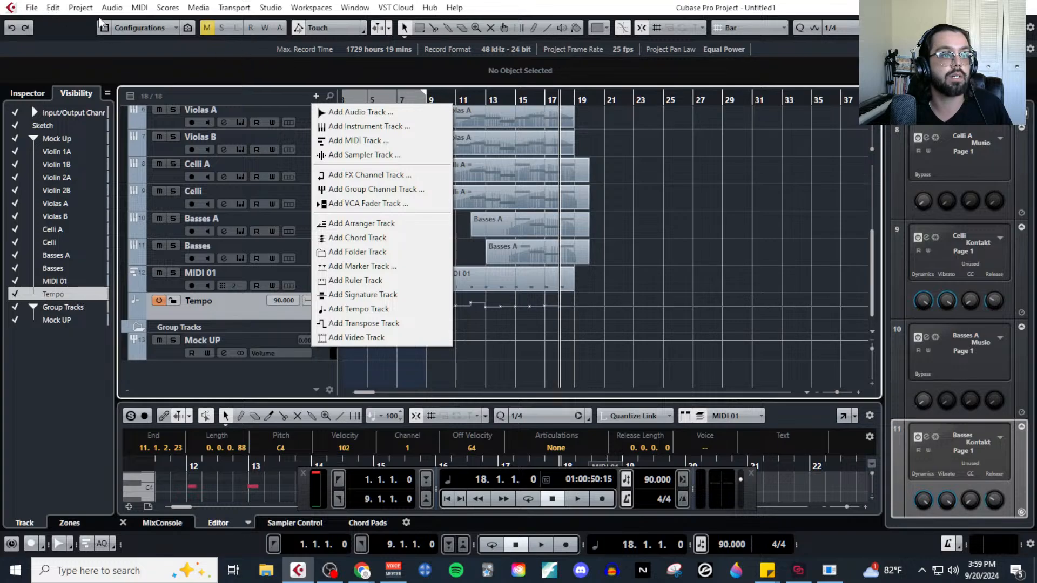
left_click(32, 8)
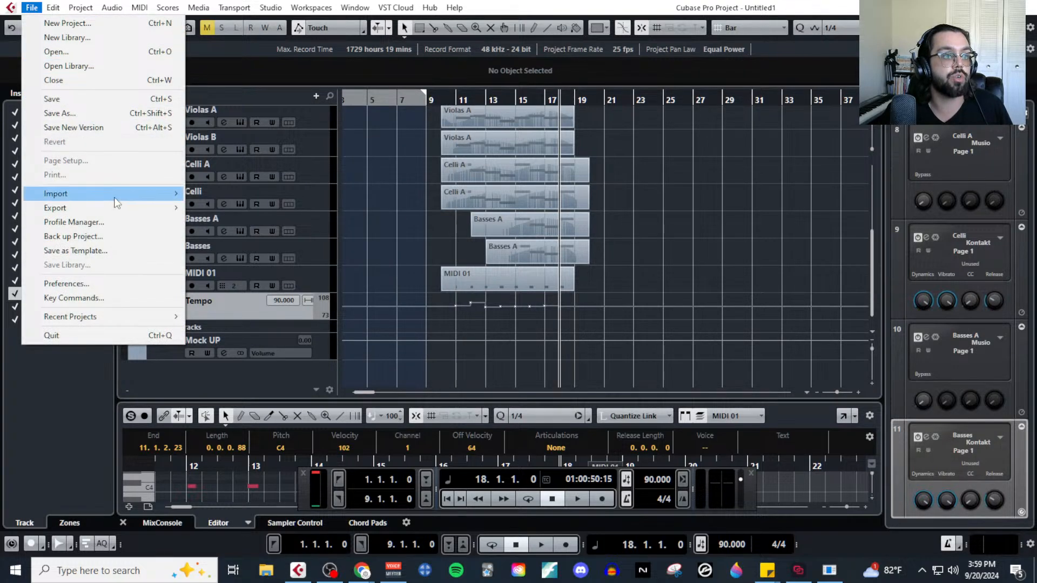
mouse_move(154, 198)
left_click(227, 195)
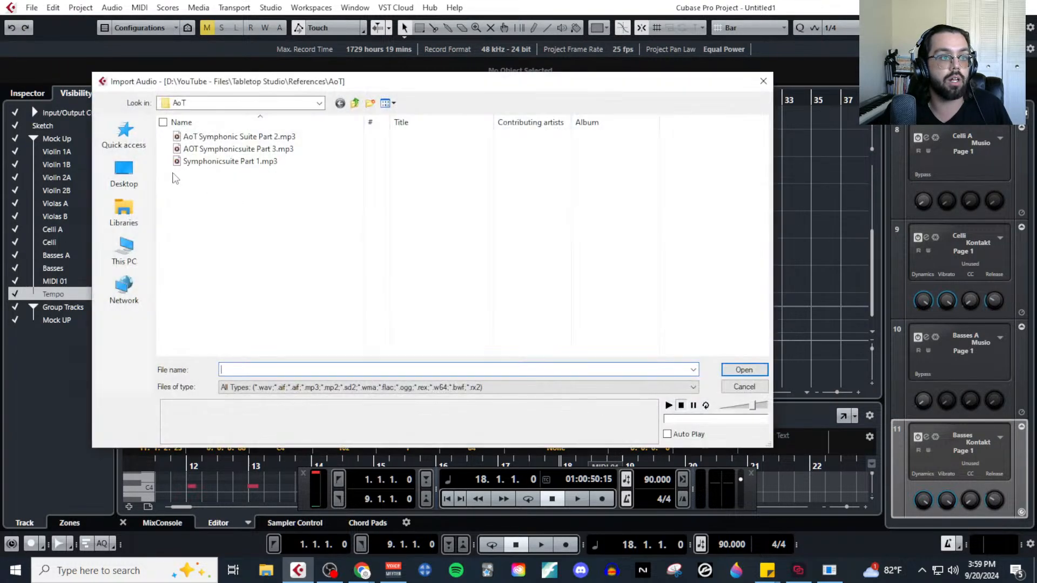
left_click(142, 176)
left_click(660, 330)
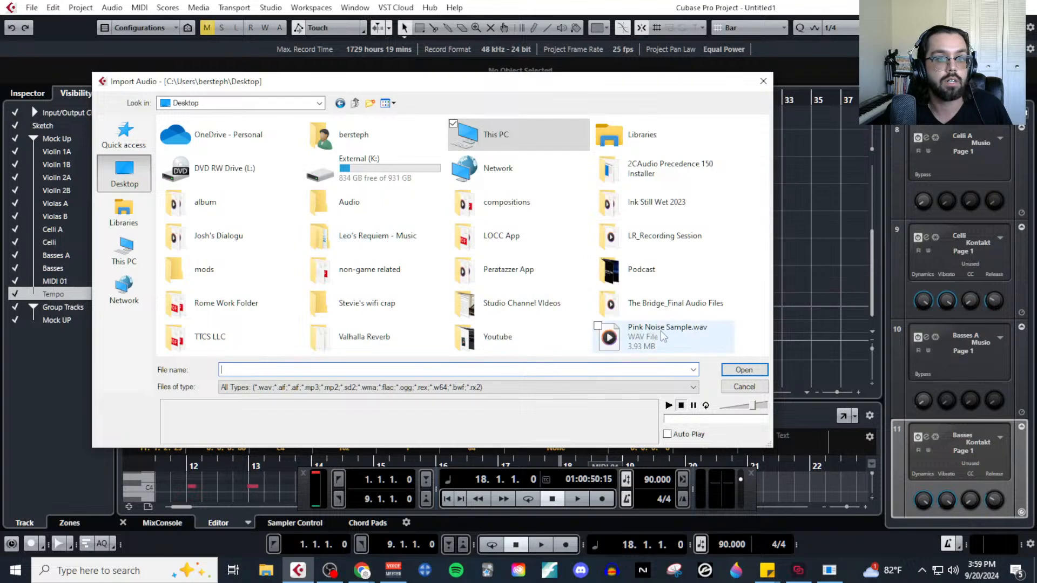
left_click(758, 371)
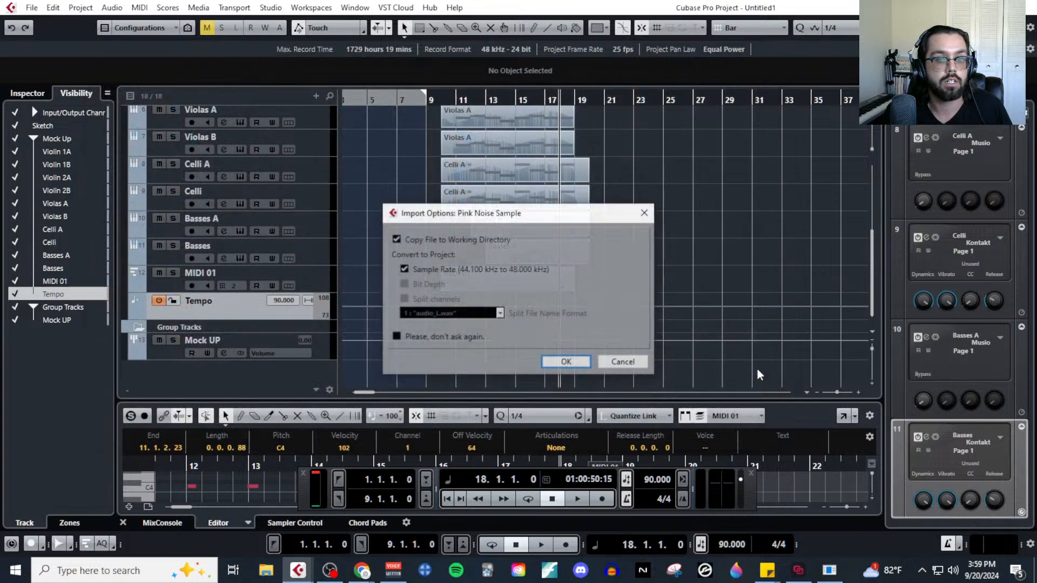
left_click(565, 362)
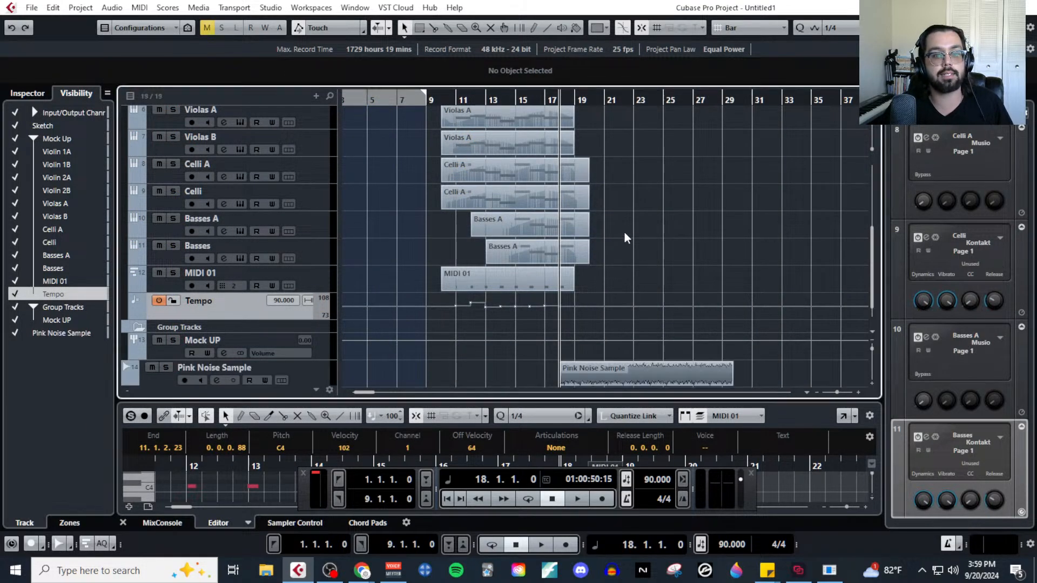
Move the Pink Noise Sample event so it starts at bar 10.
scroll(636, 235, "down", 1)
left_click_drag(611, 342, 490, 339)
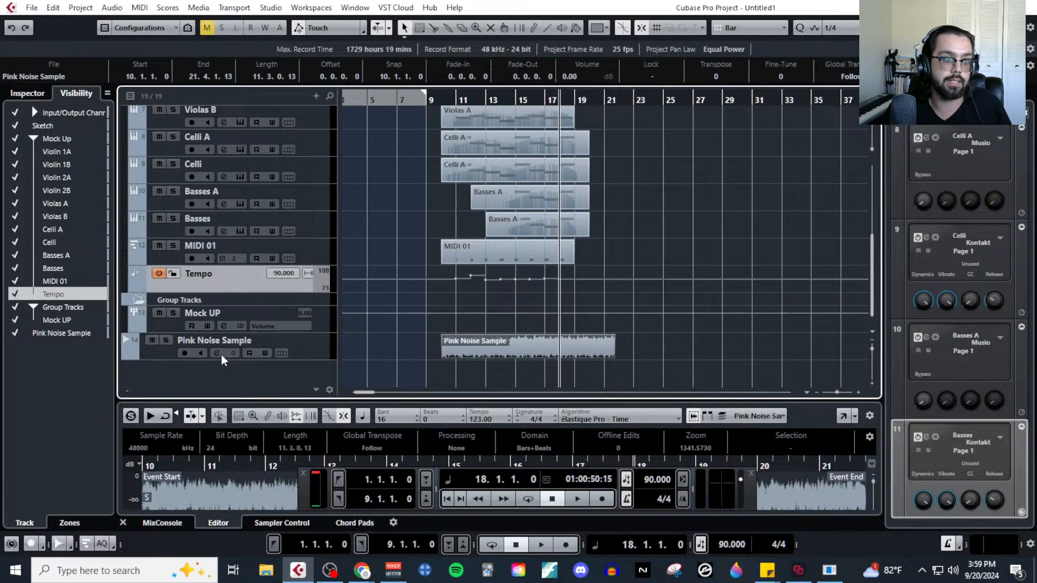
Set the cycle range from bar 11 to bar 19 and turn on cycle playback.
scroll(460, 212, "up", 3)
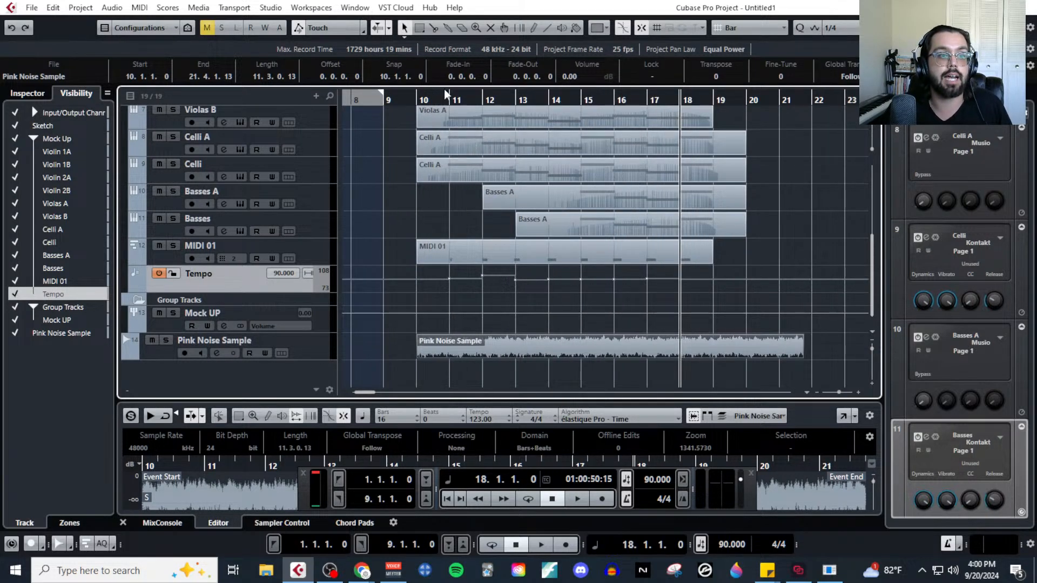
left_click_drag(452, 97, 702, 97)
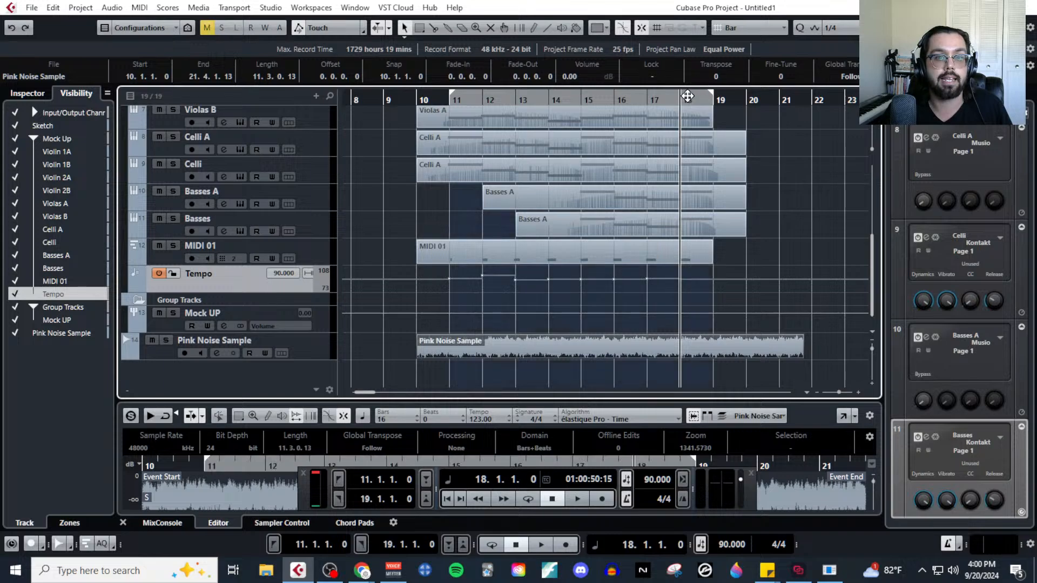
scroll(669, 104, "right", 2)
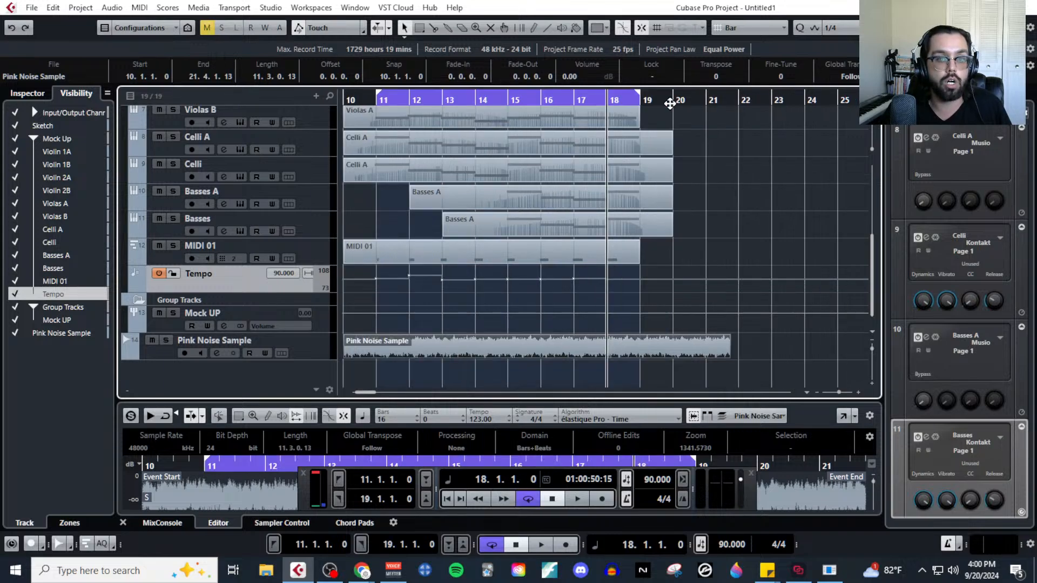
Open the Pink Noise Sample channel settings, set the fader level to -3 dB and close the window.
left_click(216, 352)
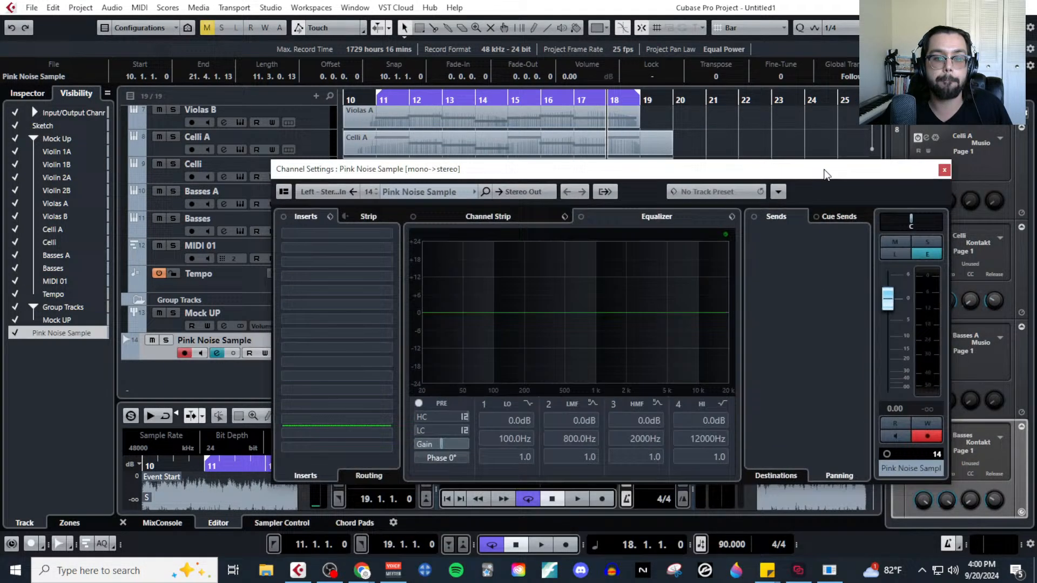
left_click_drag(826, 173, 813, 117)
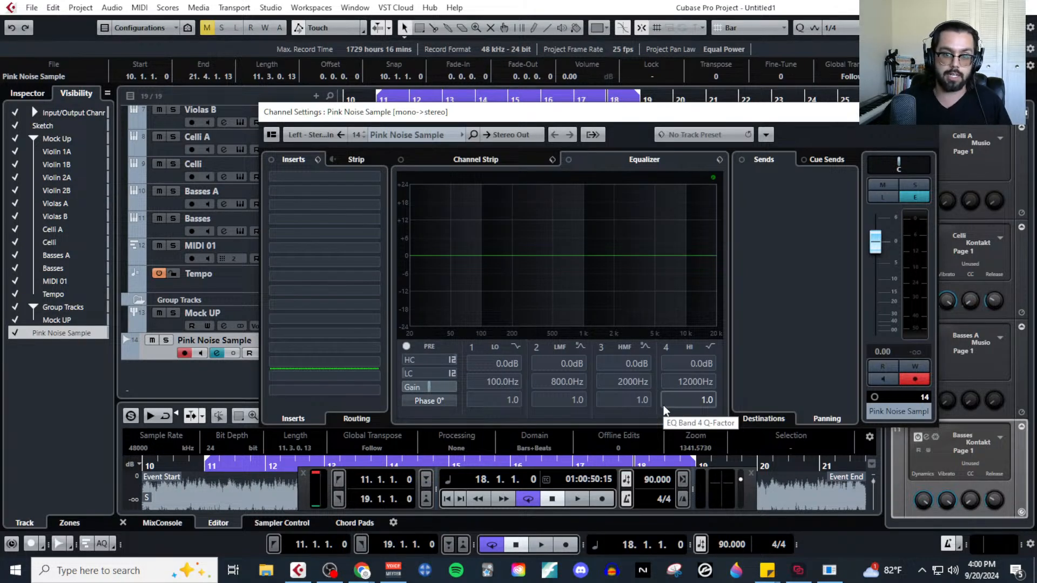
left_click(890, 351)
type("-3")
key("Return")
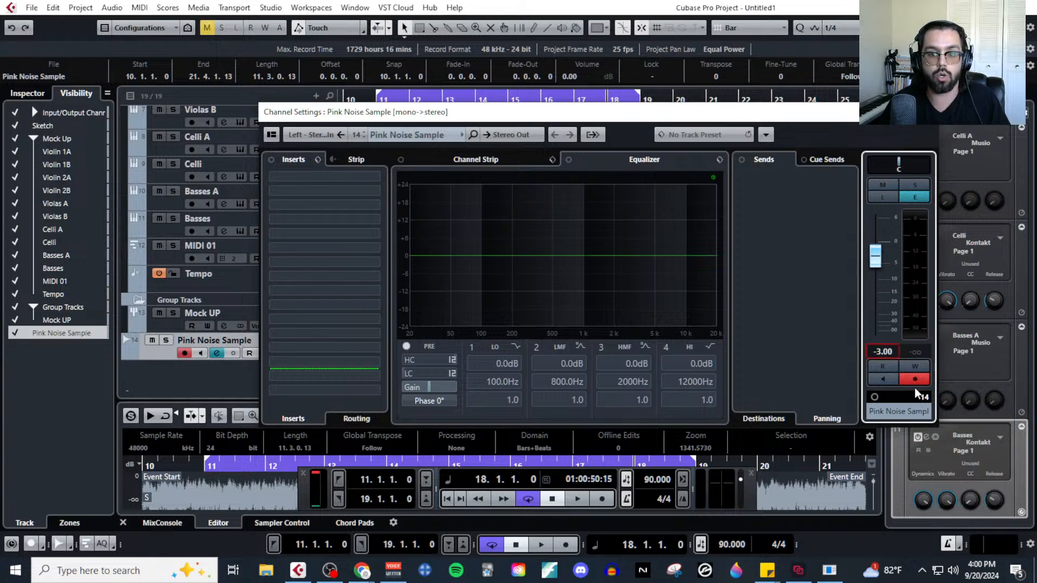
left_click(926, 112)
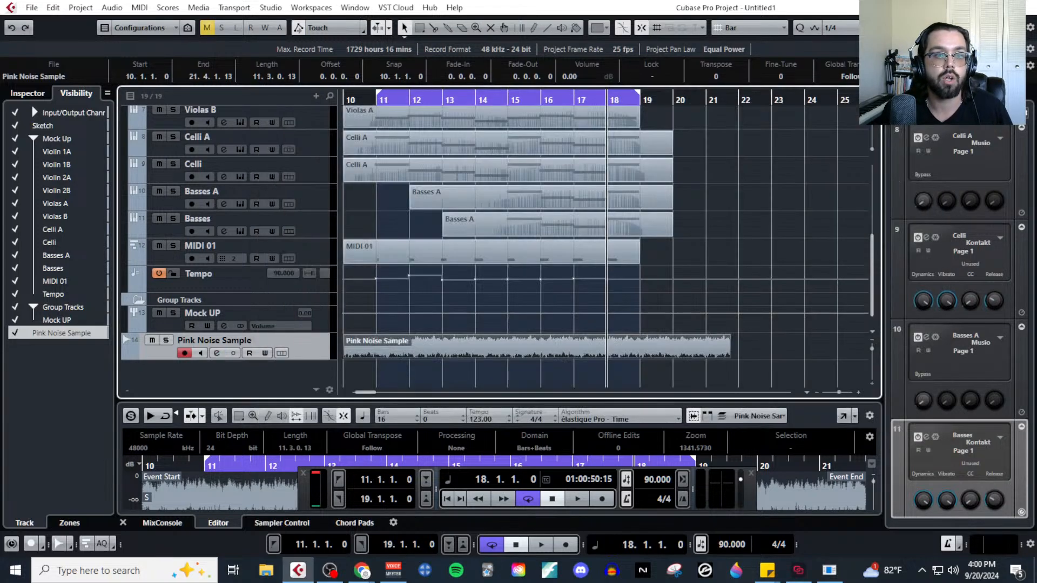
Select Violin 1A, open the MixConsole and close the floating transport bar covering its faders.
scroll(502, 269, "up", 5)
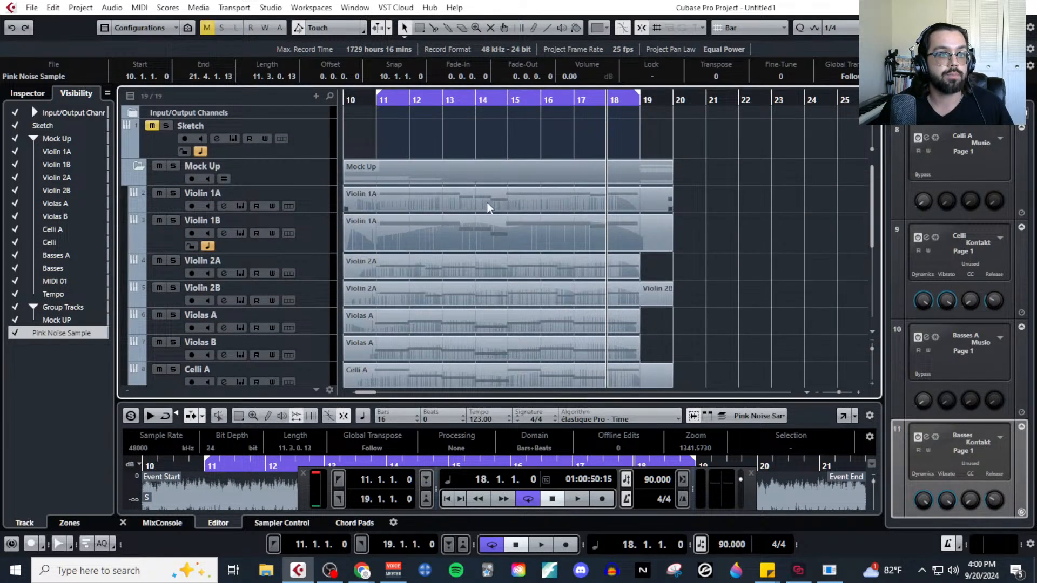
left_click(330, 205)
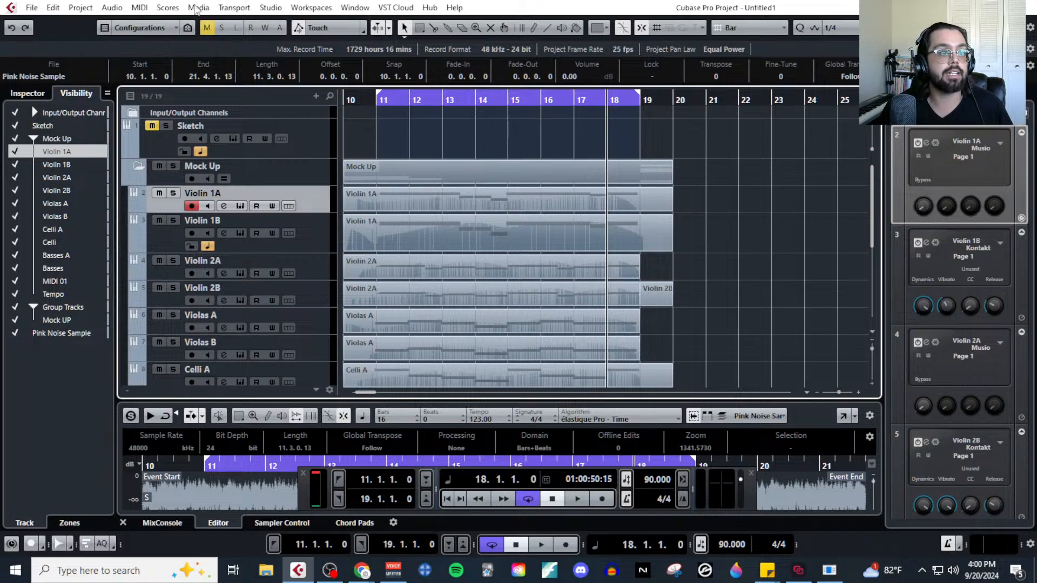
left_click(140, 8)
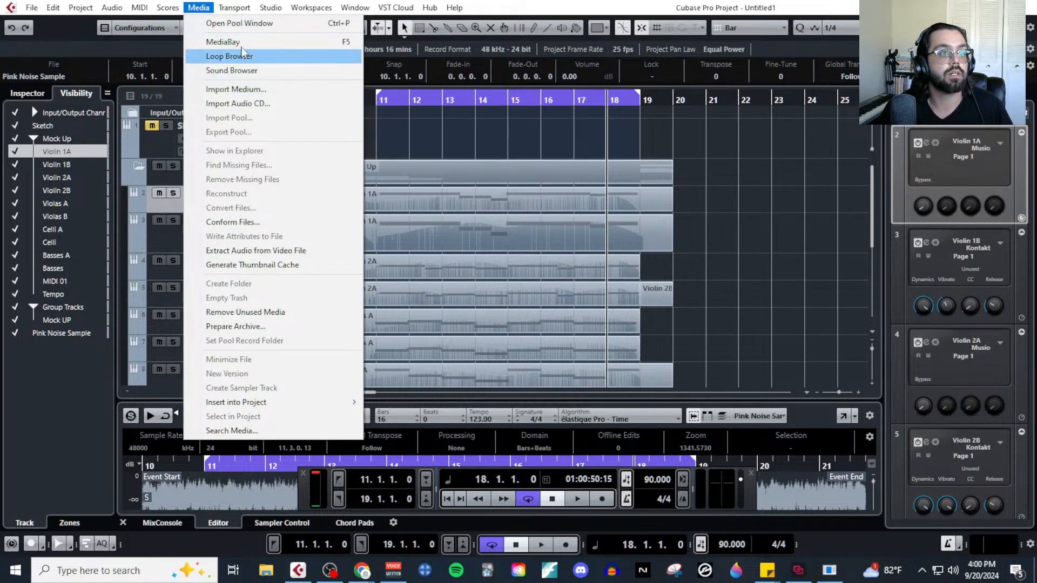
mouse_move(270, 8)
left_click(296, 39)
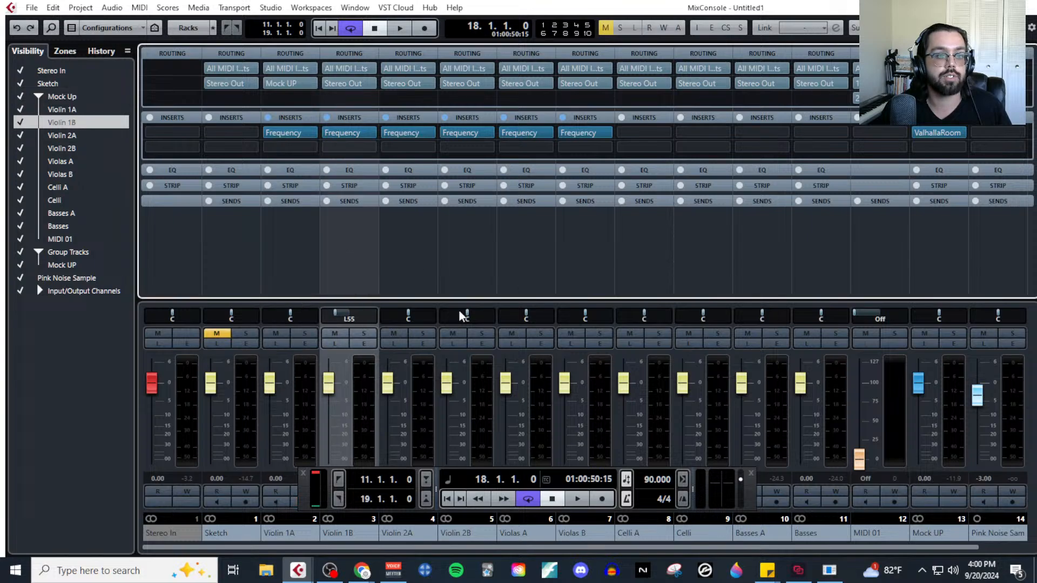
left_click(297, 472)
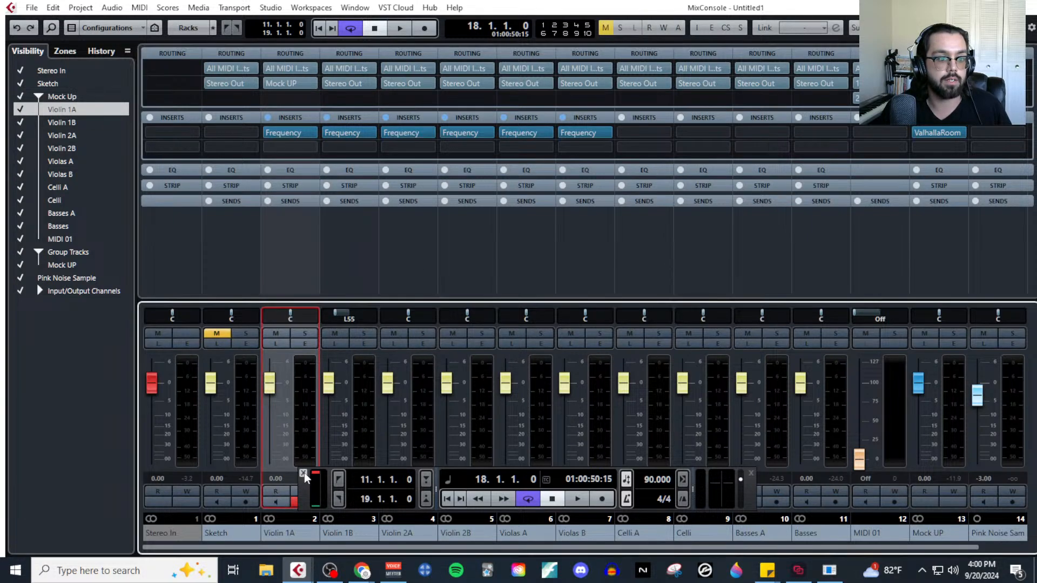
left_click(302, 473)
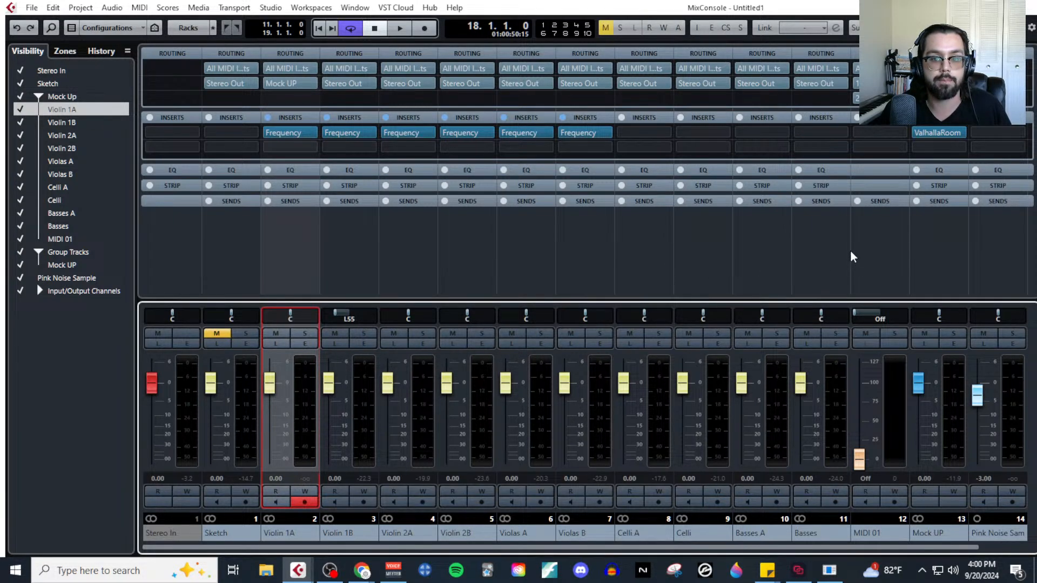
Lower the faders of all string channels from Violin 1A through Basses to minus infinity and close the MixConsole.
left_click(815, 258, "shift")
left_click_drag(272, 392, 275, 492)
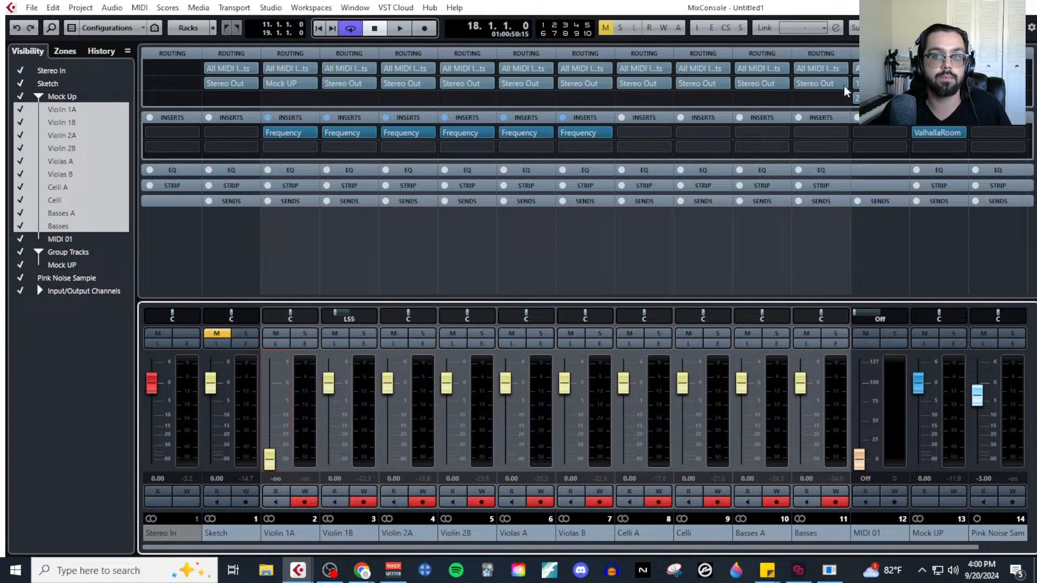
left_click_drag(329, 382, 329, 456)
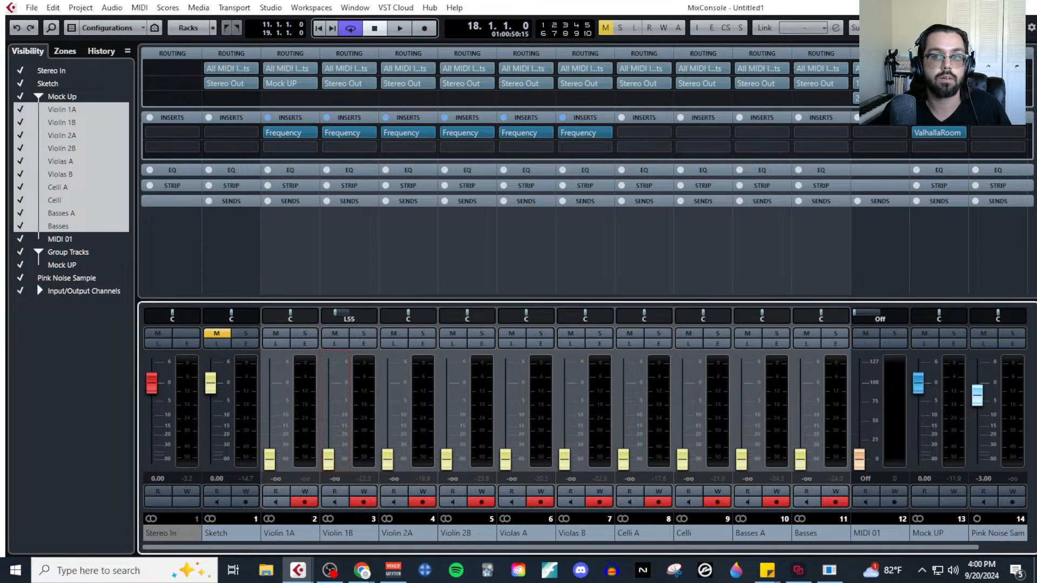
left_click(1025, 7)
Move the Pink Noise Sample event so it starts at bar 11.
scroll(668, 319, "down", 5)
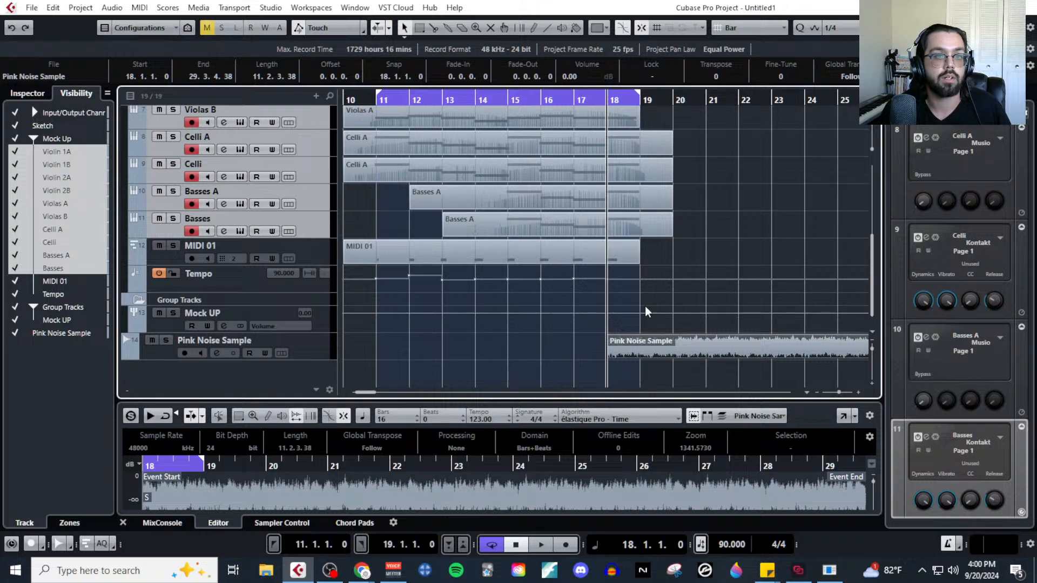
key("g")
left_click_drag(614, 340, 496, 348)
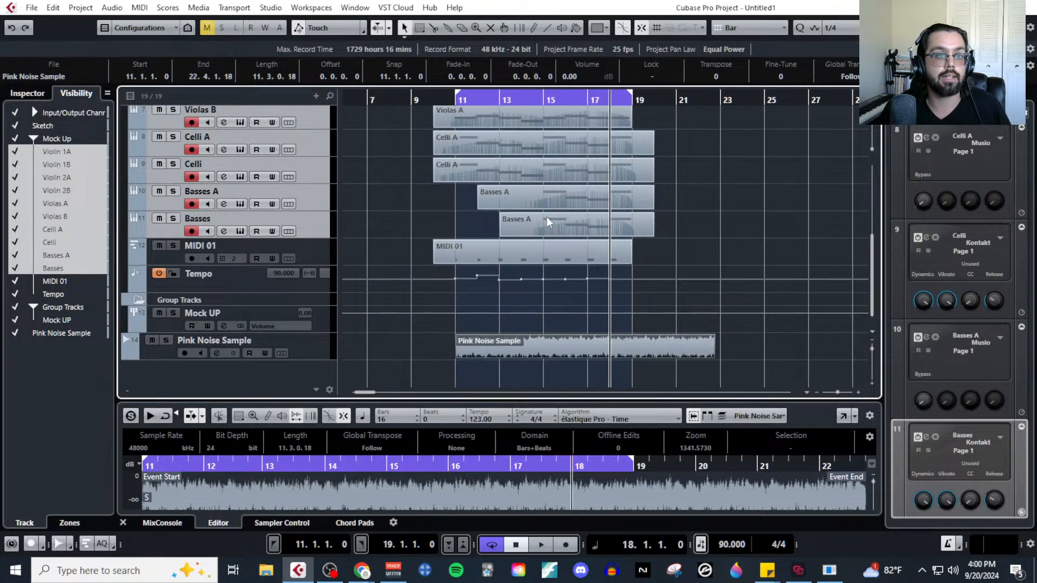
Solo only the Pink Noise Sample track and move its event to start at bar 10.
scroll(381, 144, "up", 3)
left_click(174, 132)
scroll(324, 232, "down", 3)
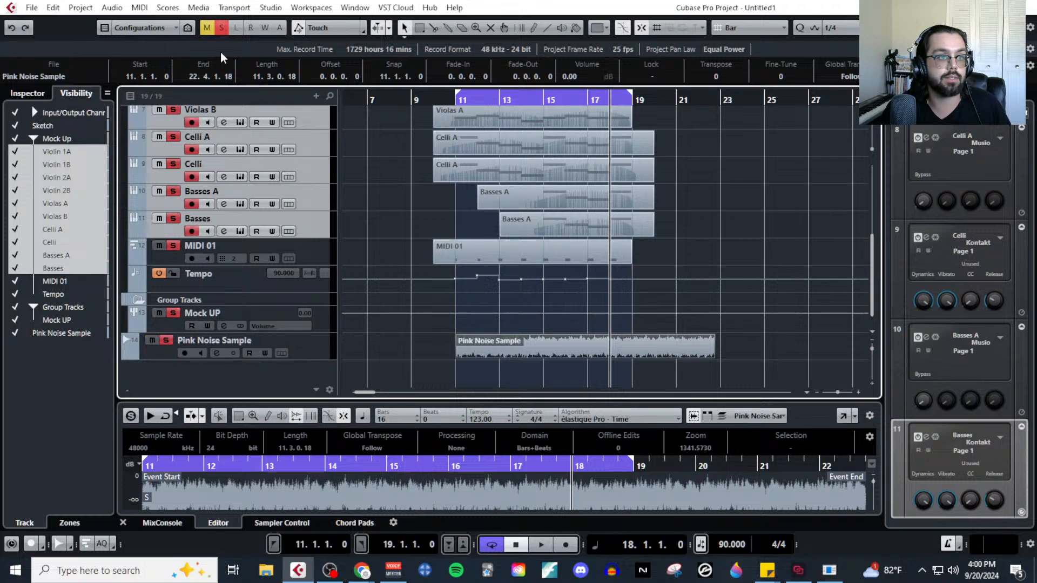
left_click(221, 28)
scroll(378, 270, "up", 4)
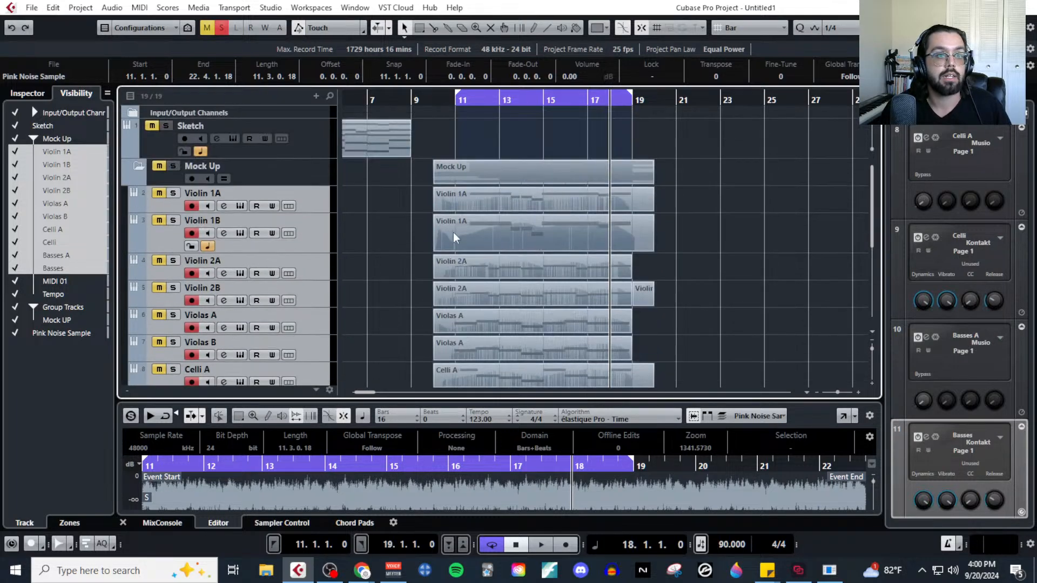
scroll(476, 221, "down", 4)
left_click_drag(487, 346, 465, 347)
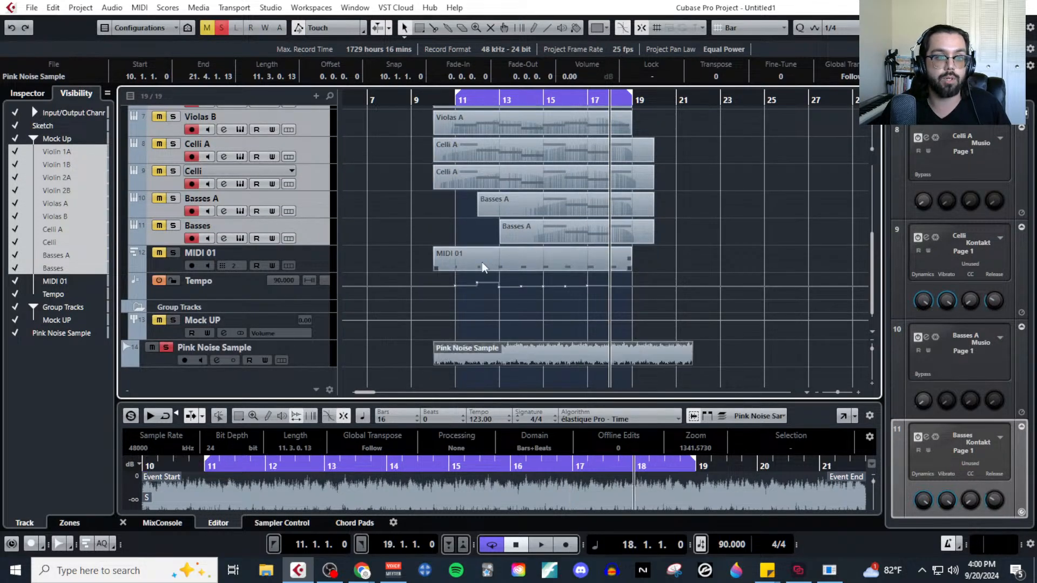
Place the playback cursor at bar 11 and solo Violin 1A without the other string tracks.
scroll(452, 245, "up", 5)
scroll(448, 235, "up", 4)
left_click(468, 102)
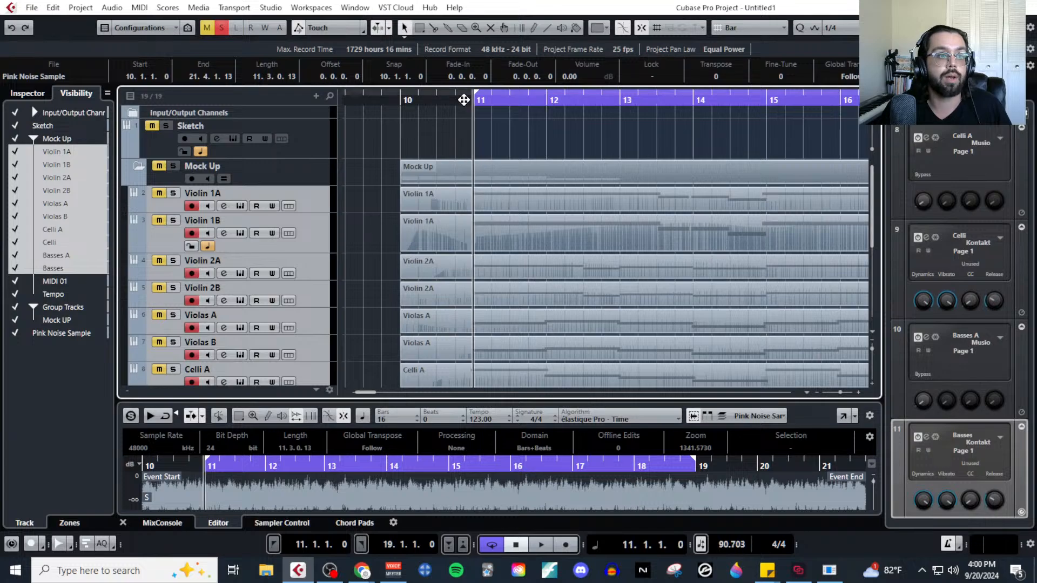
left_click(175, 193)
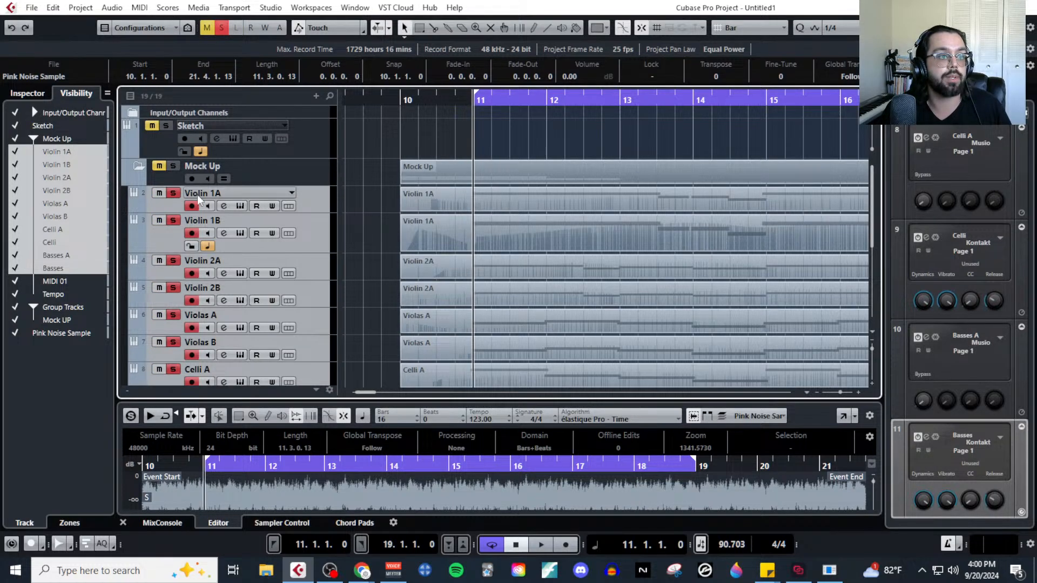
left_click(174, 193)
left_click(355, 182)
left_click(316, 203)
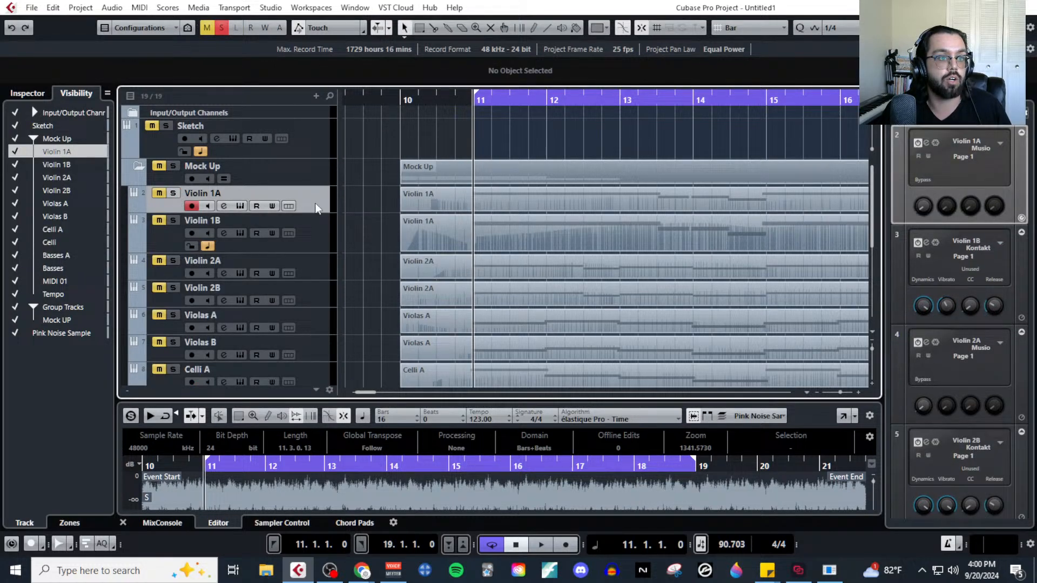
left_click(174, 193)
left_click(133, 8)
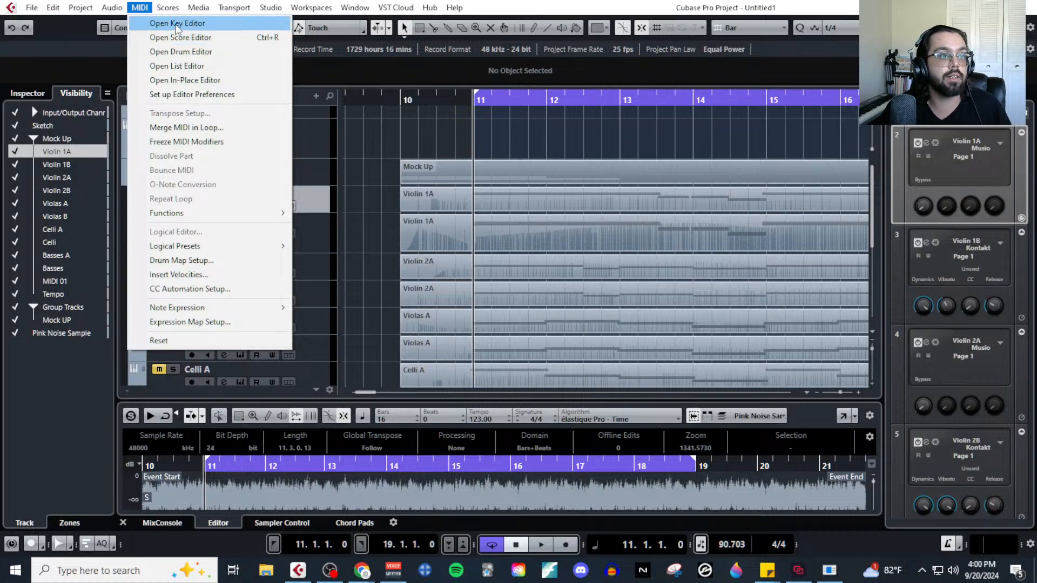
left_click(175, 24)
left_click(1031, 7)
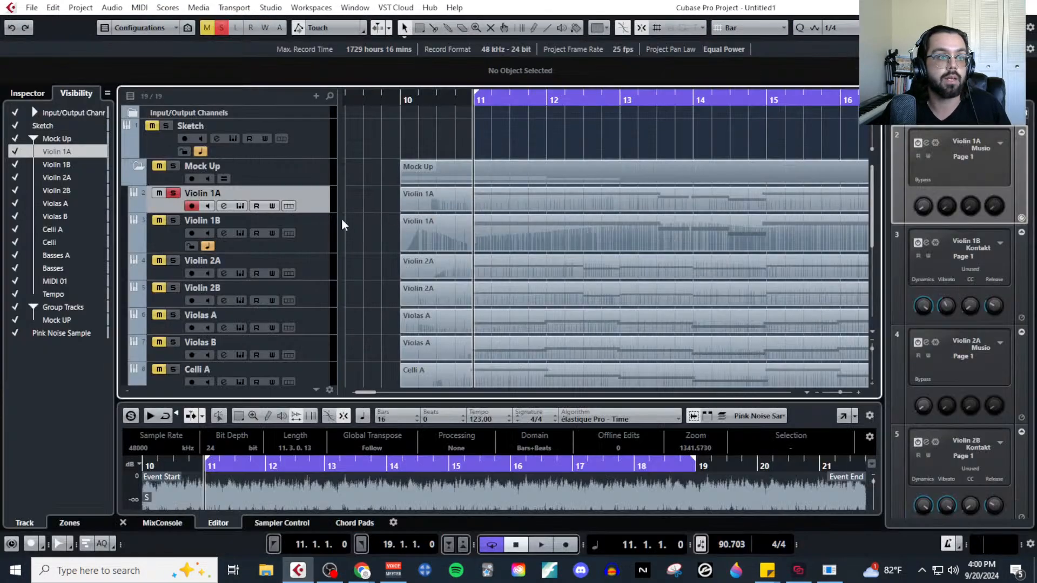
Open the Violin 1A channel settings, raise its fader to -0.51 dB during playback and close the window.
left_click(224, 206)
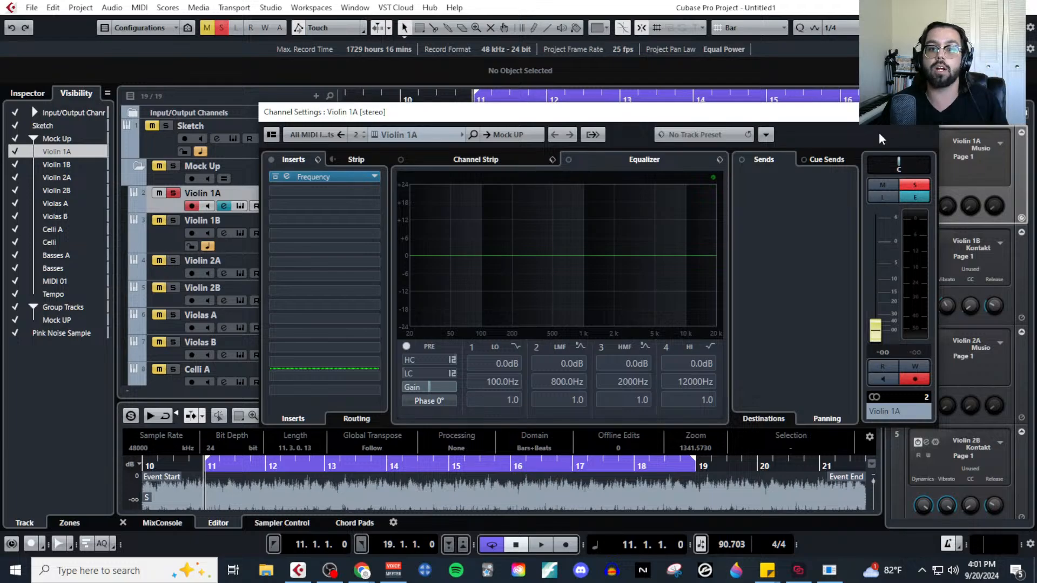
left_click_drag(863, 115, 432, 161)
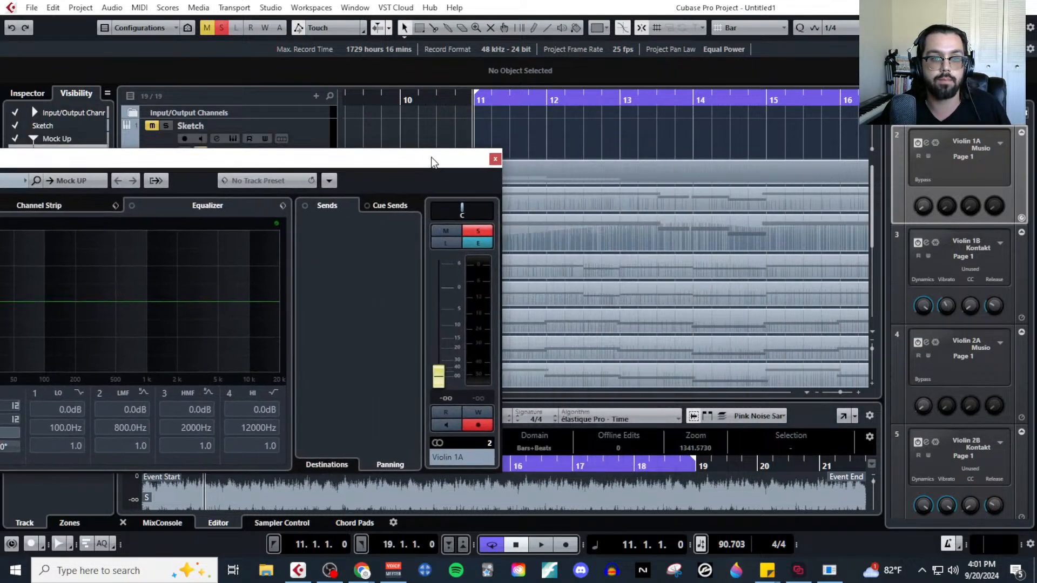
left_click(507, 127)
key("space")
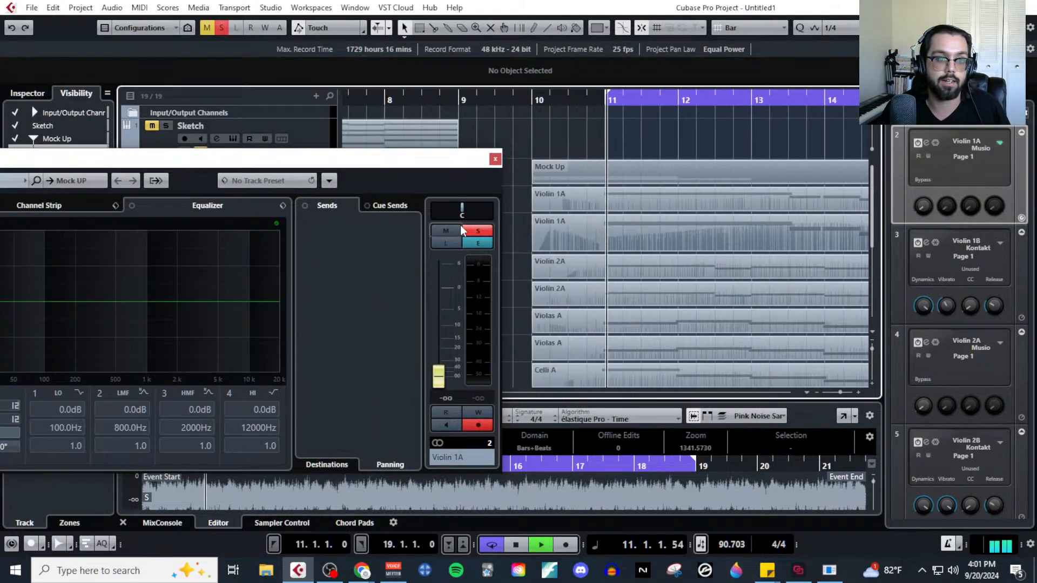
left_click_drag(452, 373, 442, 298)
key("space")
left_click_drag(446, 158, 735, 300)
left_click(784, 303)
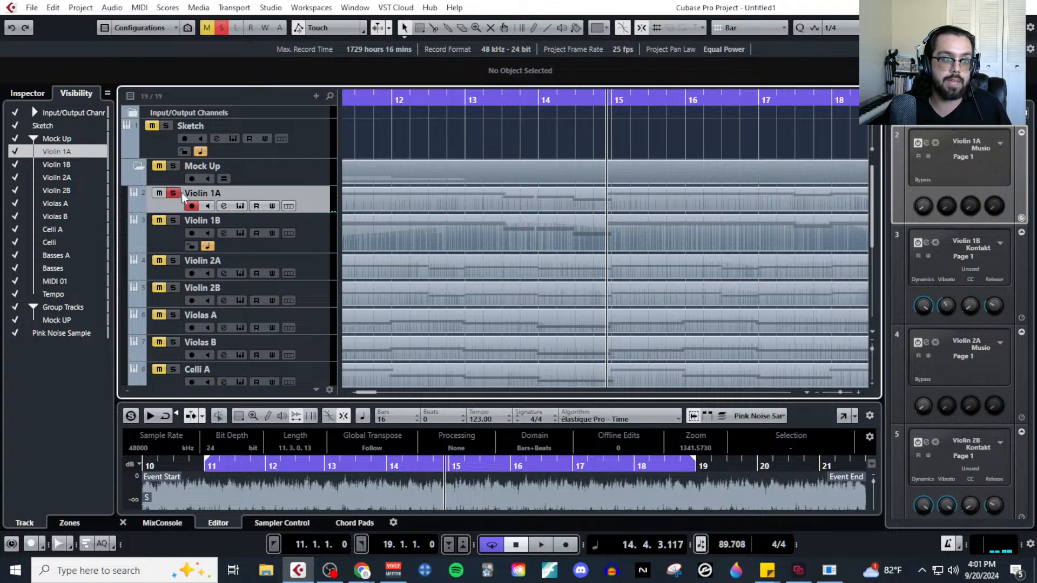
Solo Violin 1B instead of Violin 1A and raise its channel fader to 3.73 dB during playback.
left_click(173, 220, "ctrl")
left_click(173, 238)
left_click(224, 233)
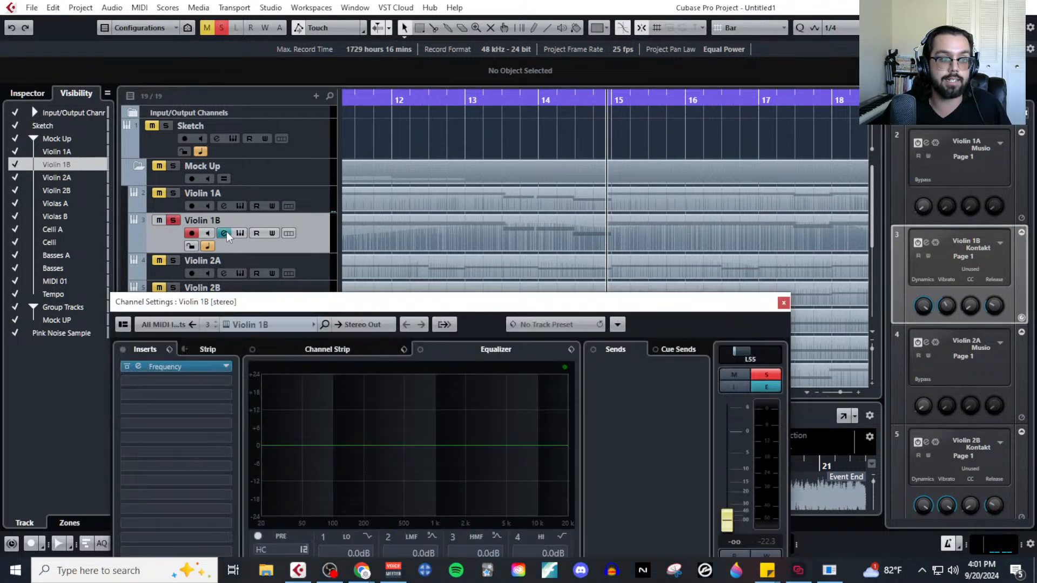
left_click_drag(716, 301, 600, 113)
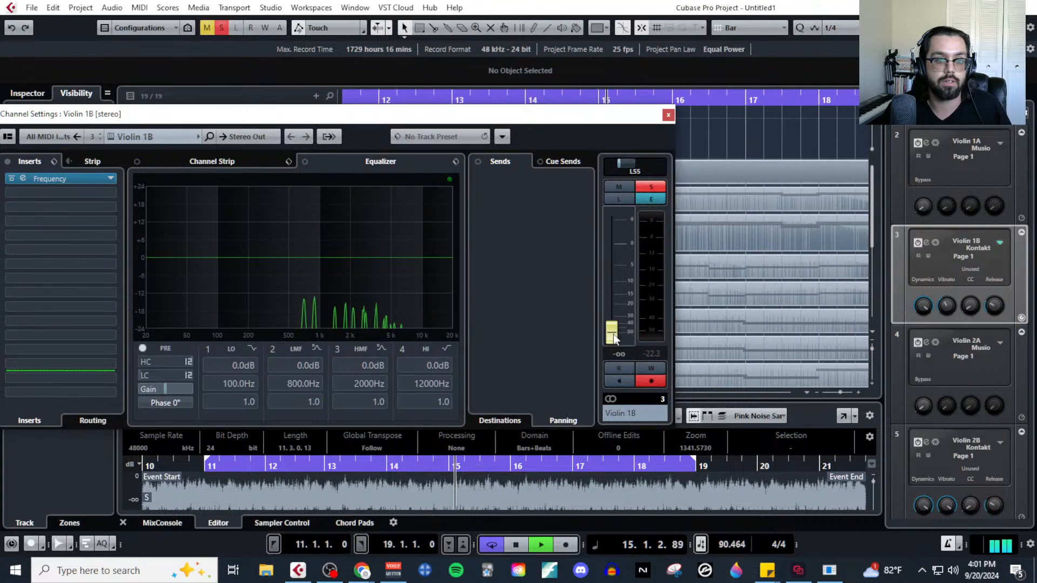
left_click_drag(614, 338, 616, 239)
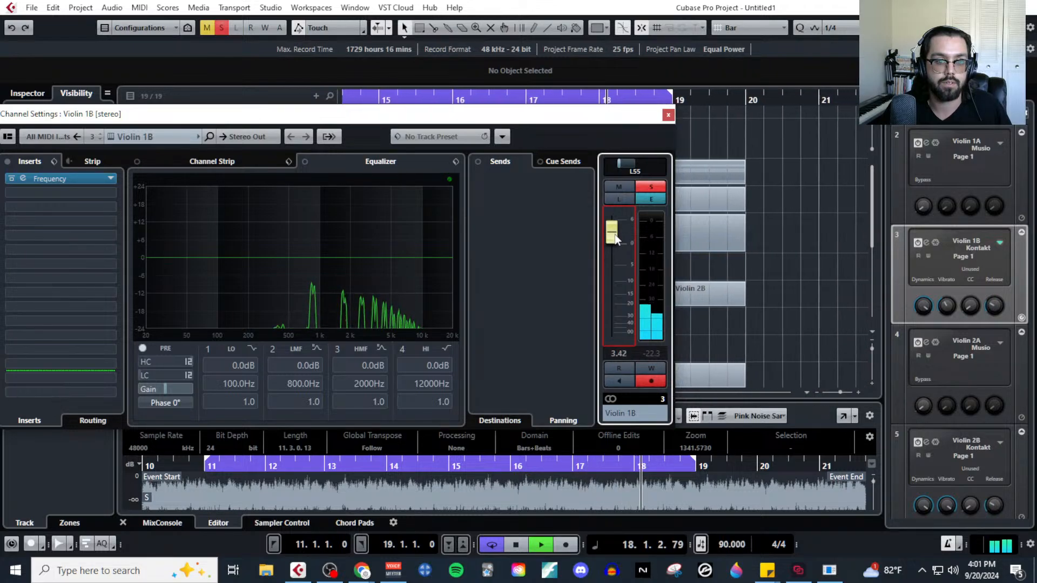
key("space")
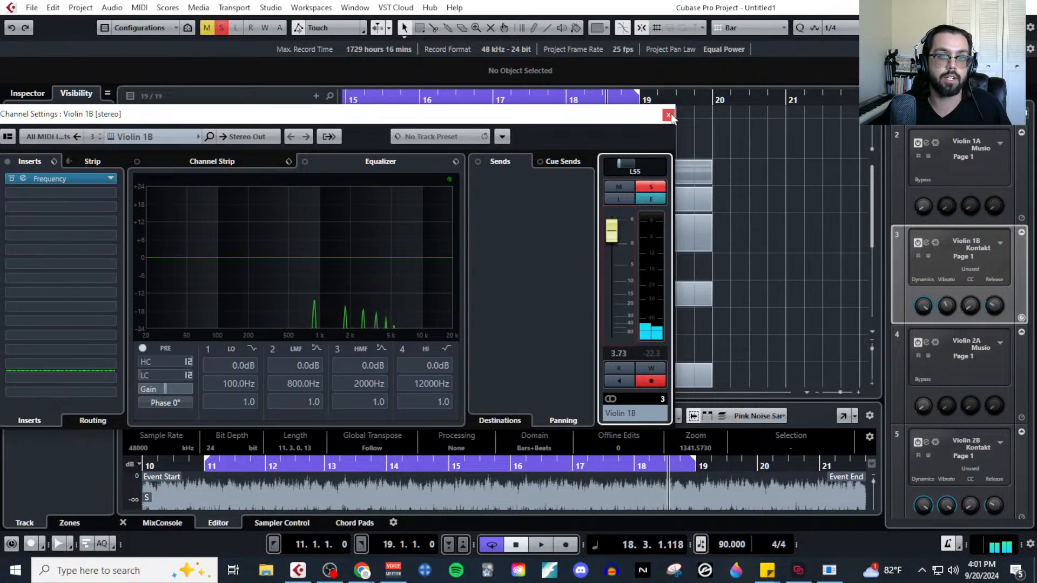
left_click(668, 115)
Solo Violin 1A and Violin 1B together and listen to their balance from bar 11.
left_click(173, 193, "ctrl")
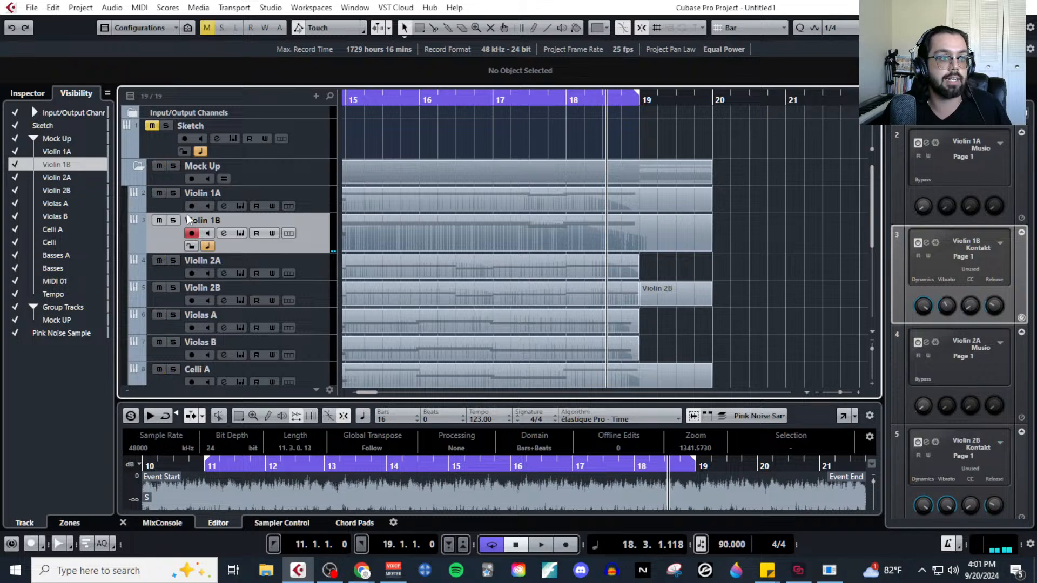
scroll(481, 210, "left", 5)
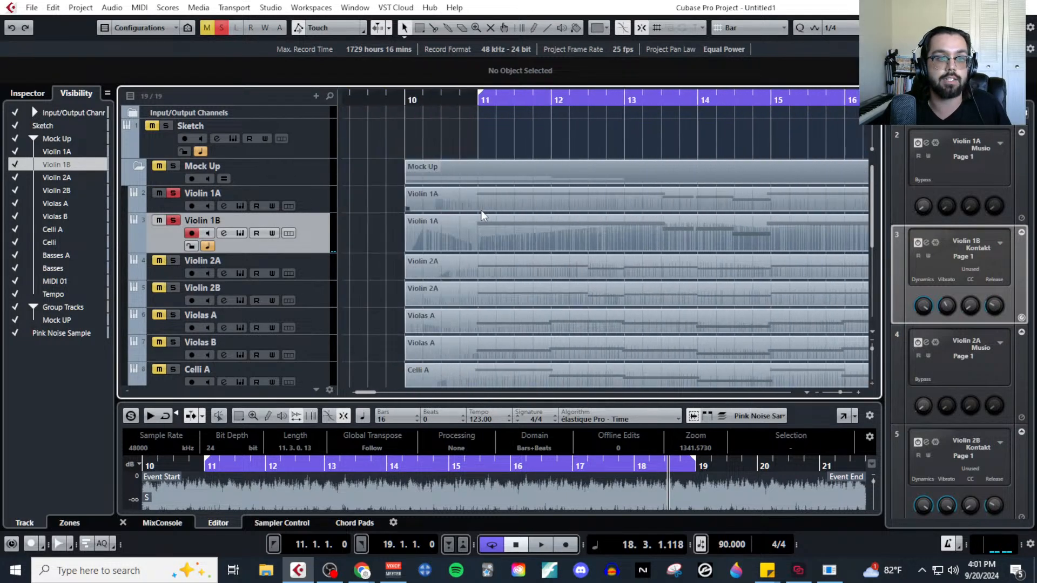
left_click(478, 101)
scroll(536, 177, "left", 2)
key("space")
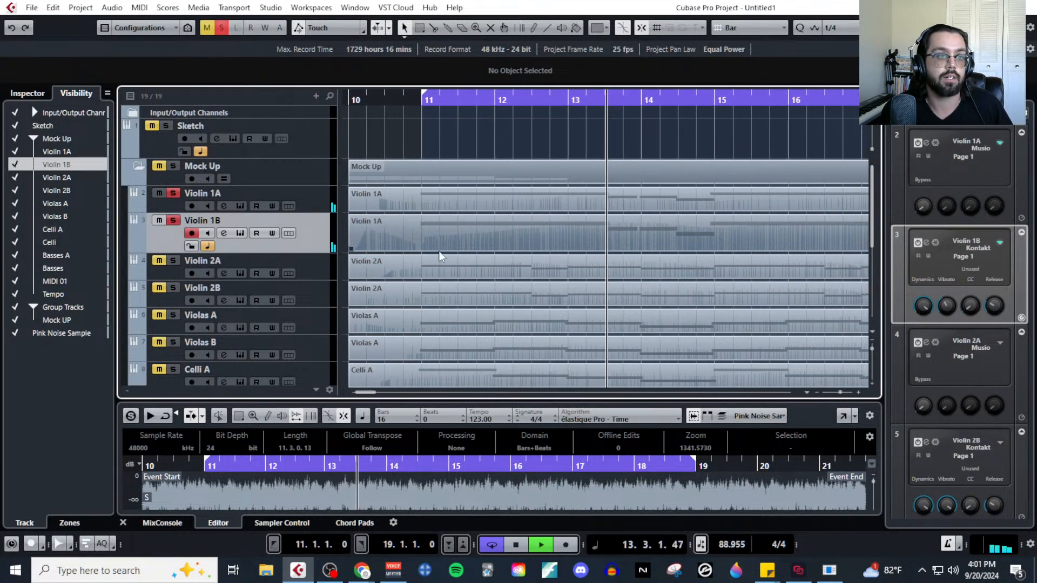
key("space")
Check the channel volumes of Violin 1B and Violin 1A in their channel settings.
left_click(225, 231)
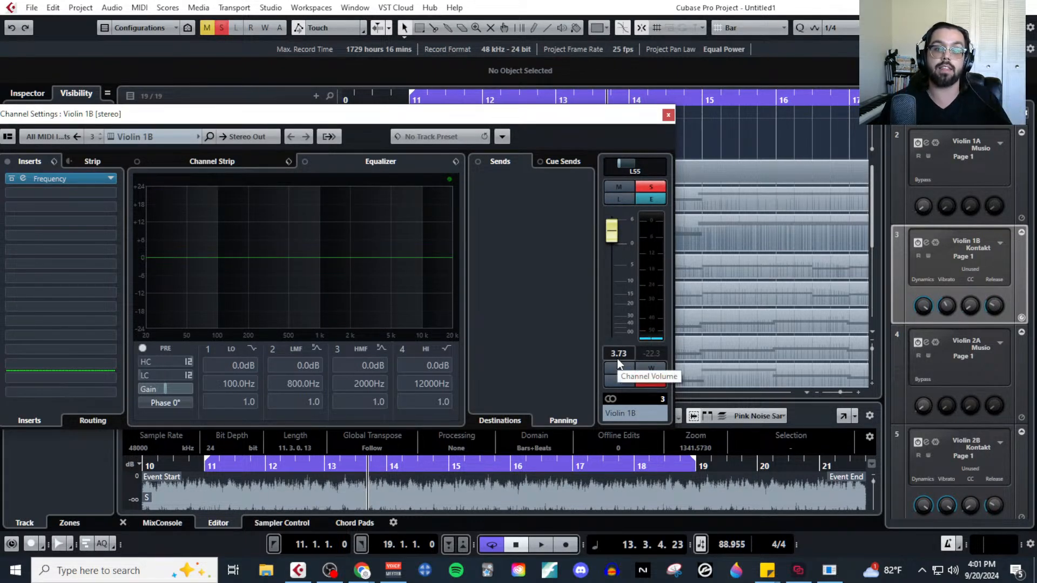
left_click(668, 115)
left_click(220, 206)
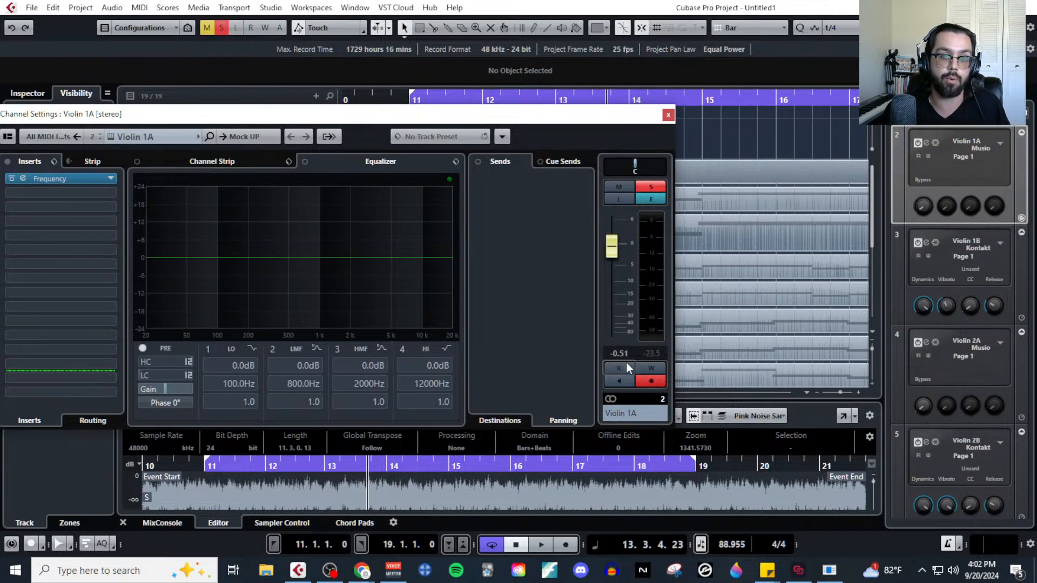
left_click(667, 117)
Solo Violin 2A with its channel settings open and switch to the Live streaming window in Chrome.
left_click(314, 273)
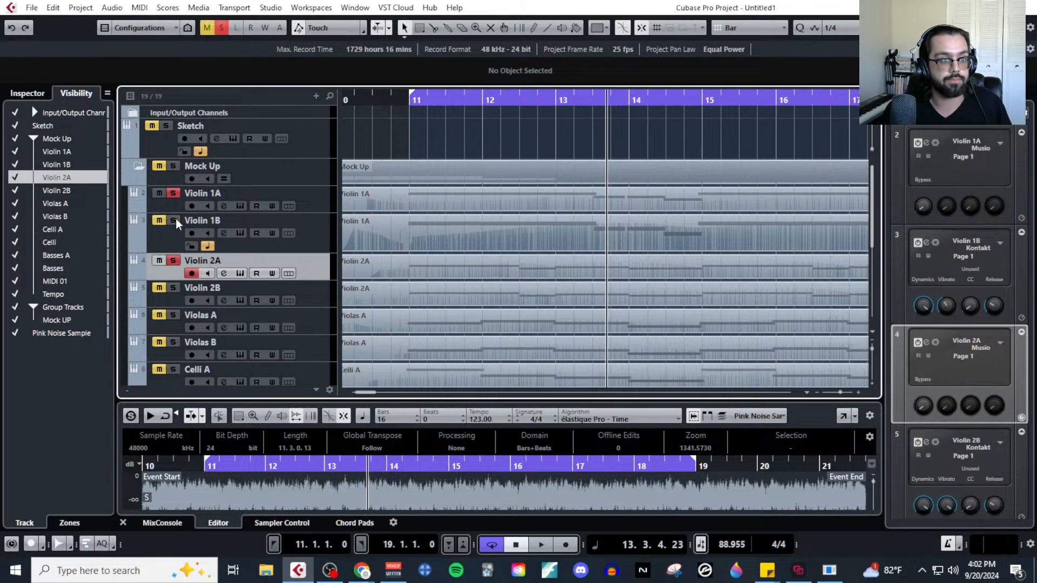
left_click(224, 274)
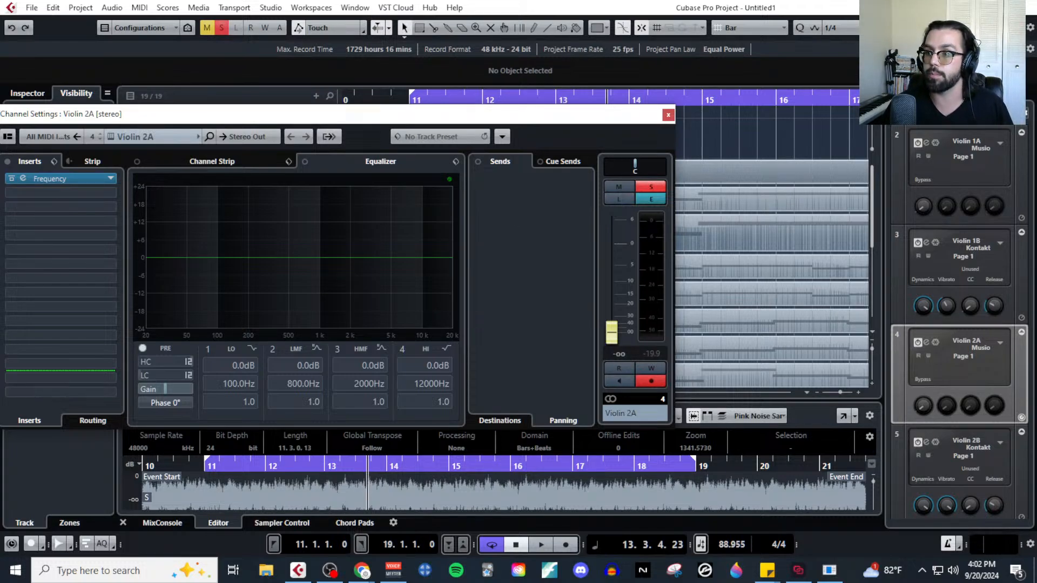
mouse_move(361, 573)
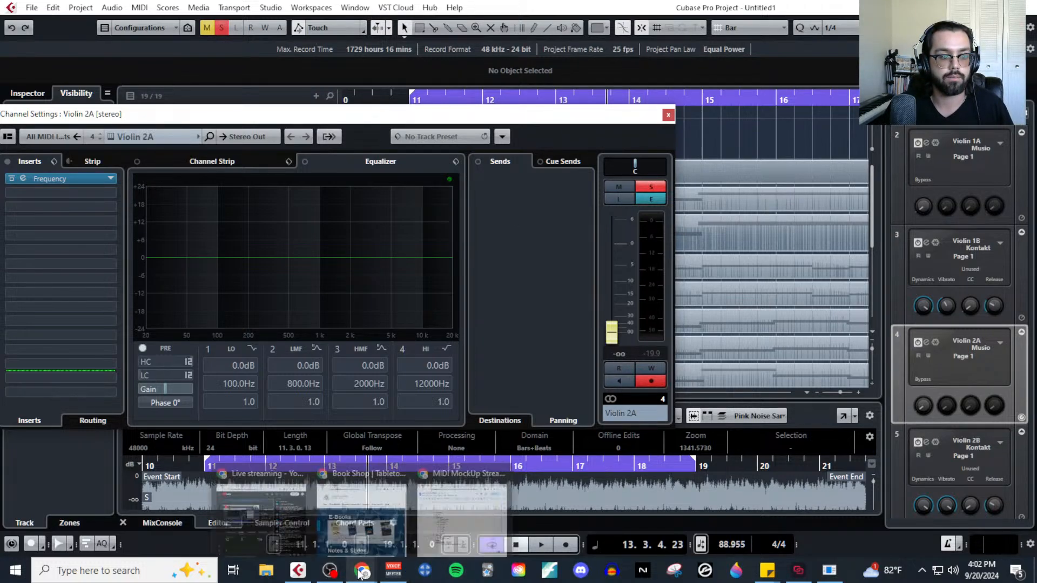
left_click(288, 534)
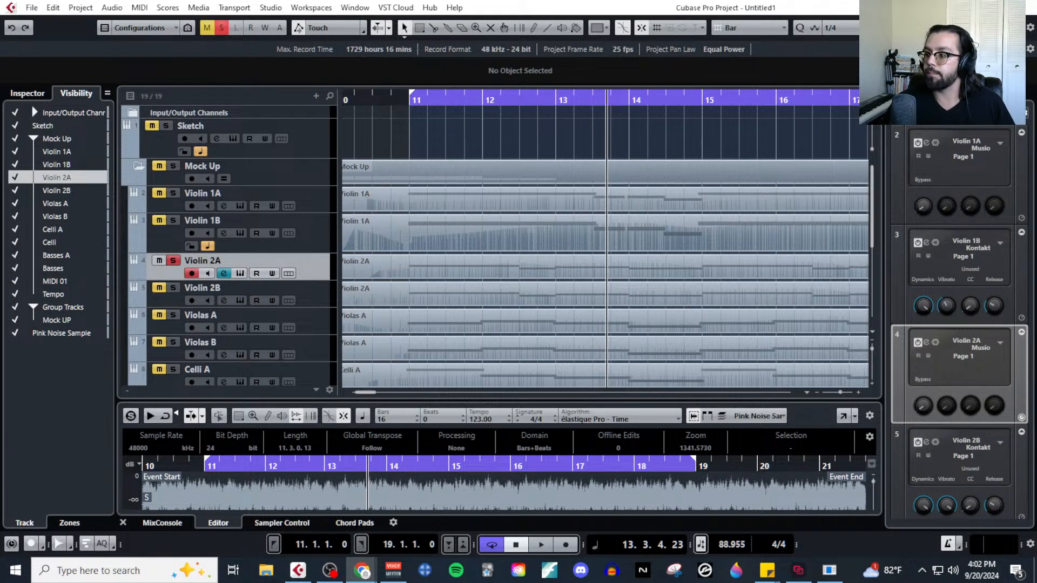
Raise Violin 2A's channel fader to -5.00 dB while playing the track against the pink noise from bar 11.
left_click(621, 142)
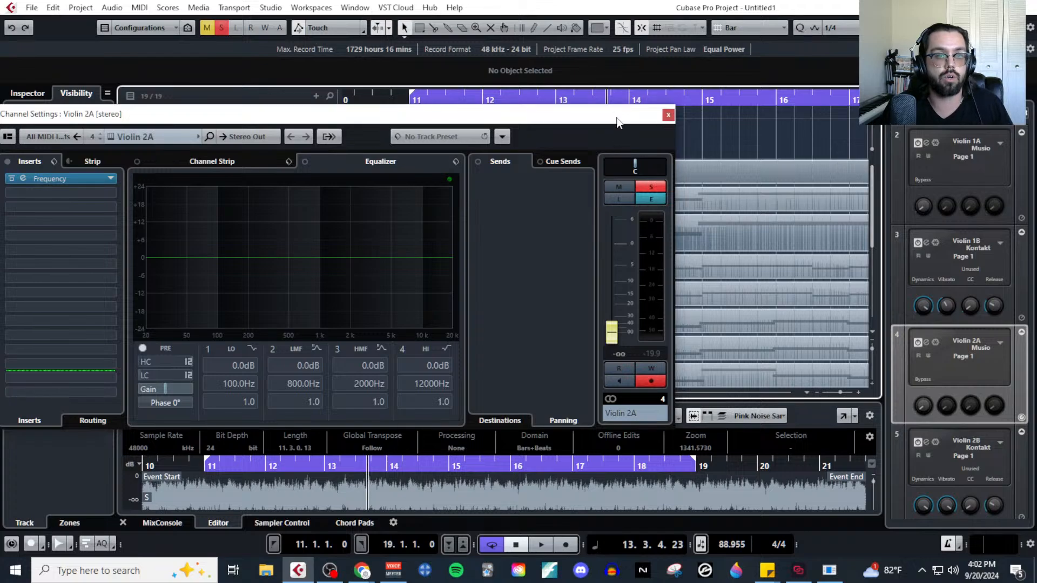
left_click_drag(619, 115, 583, 165)
left_click_drag(508, 169, 574, 107)
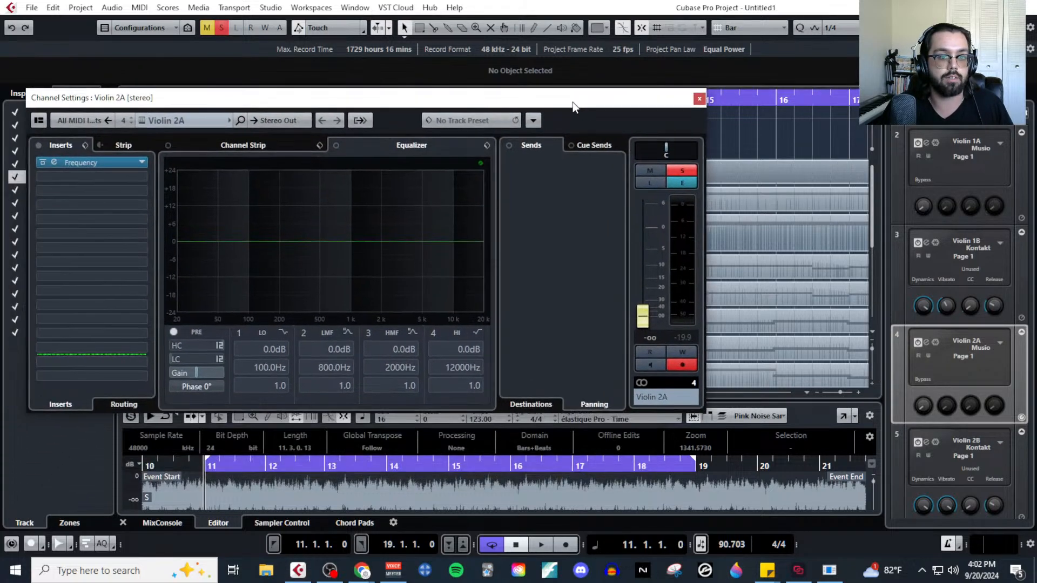
key("space")
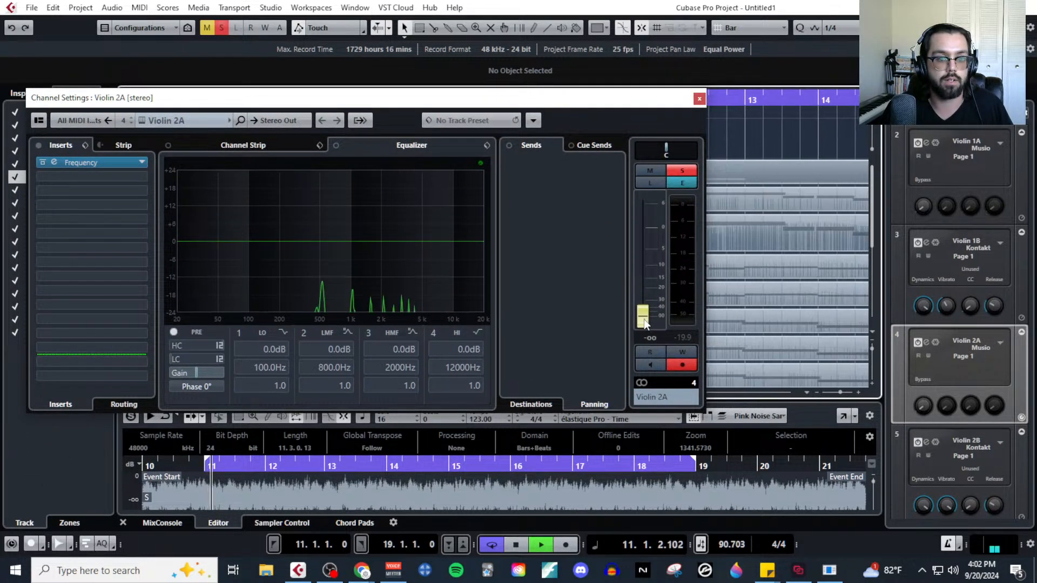
left_click_drag(551, 102, 529, 373)
scroll(204, 297, "down", 5)
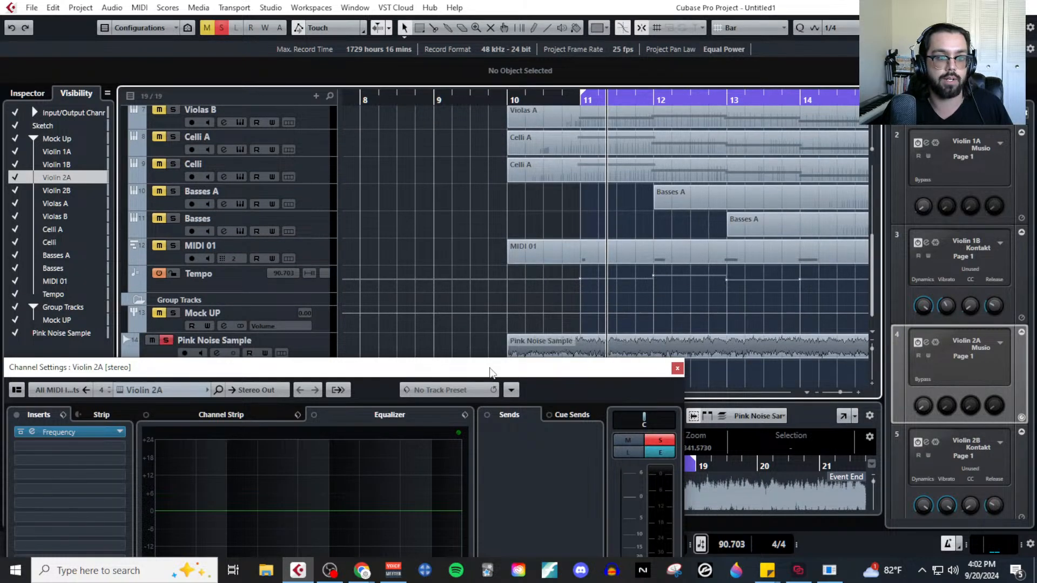
left_click_drag(492, 372, 494, 82)
scroll(266, 235, "up", 5)
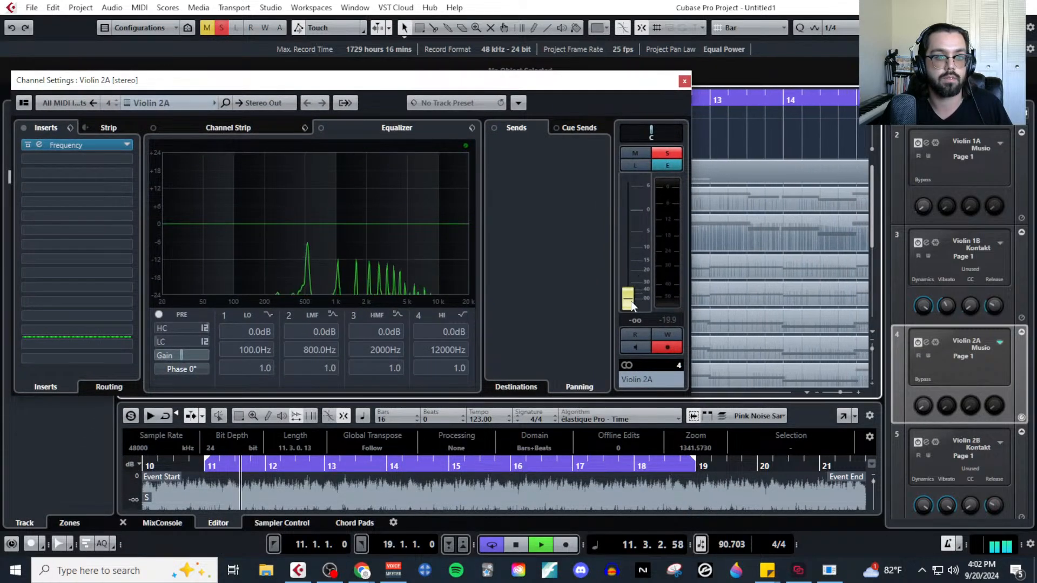
left_click_drag(632, 292, 634, 234)
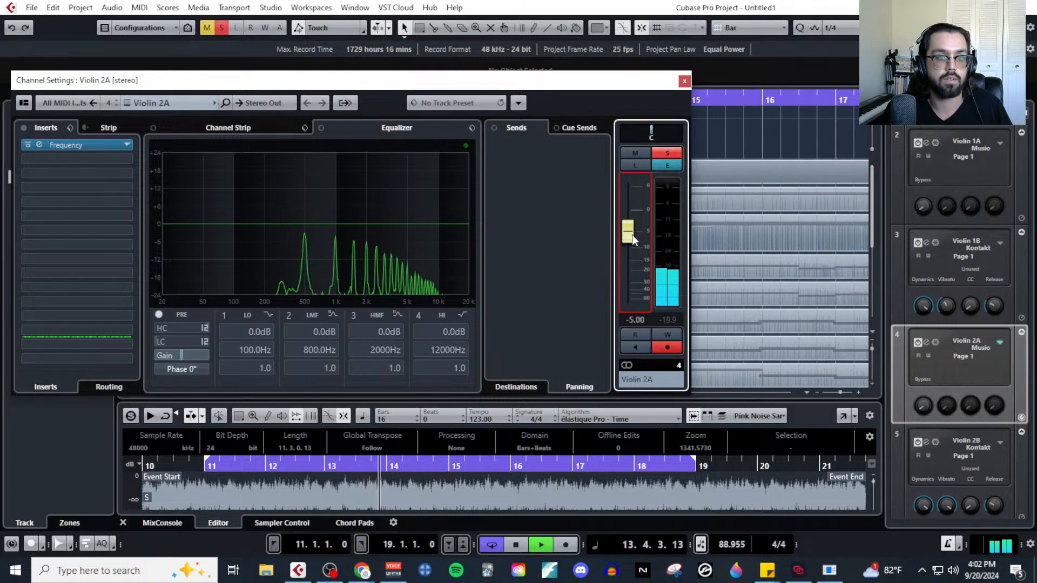
key("space")
left_click(683, 81)
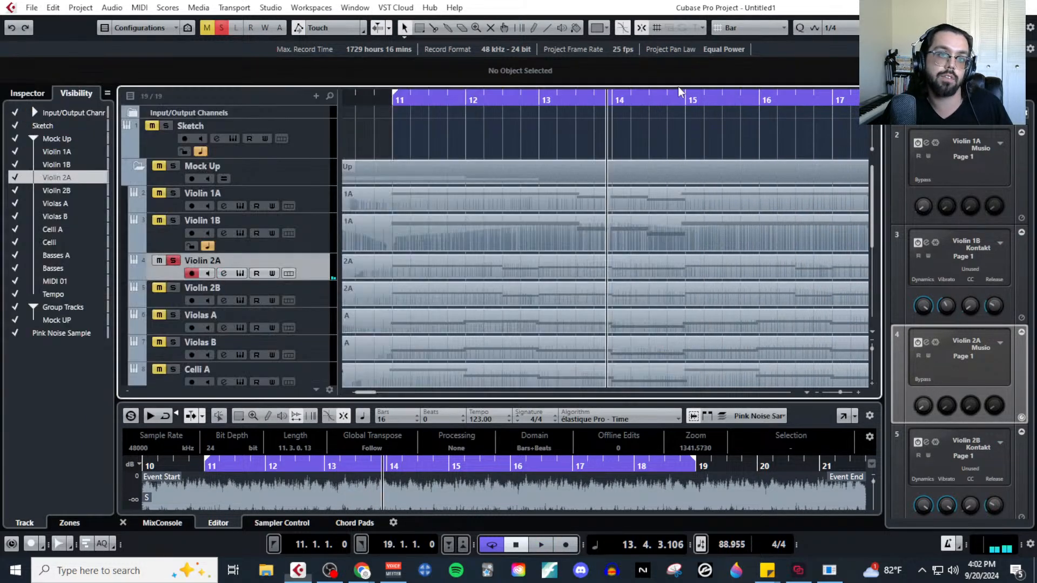
Solo Violin 2B instead of Violin 2A and raise its channel fader to 4.47 dB during playback.
left_click(174, 288)
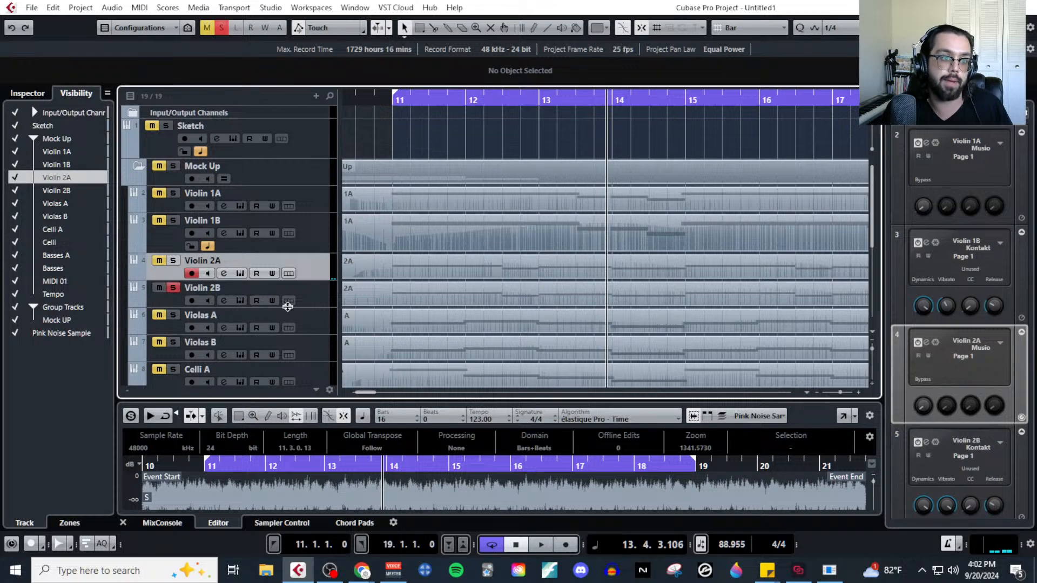
left_click(287, 303)
left_click(227, 300)
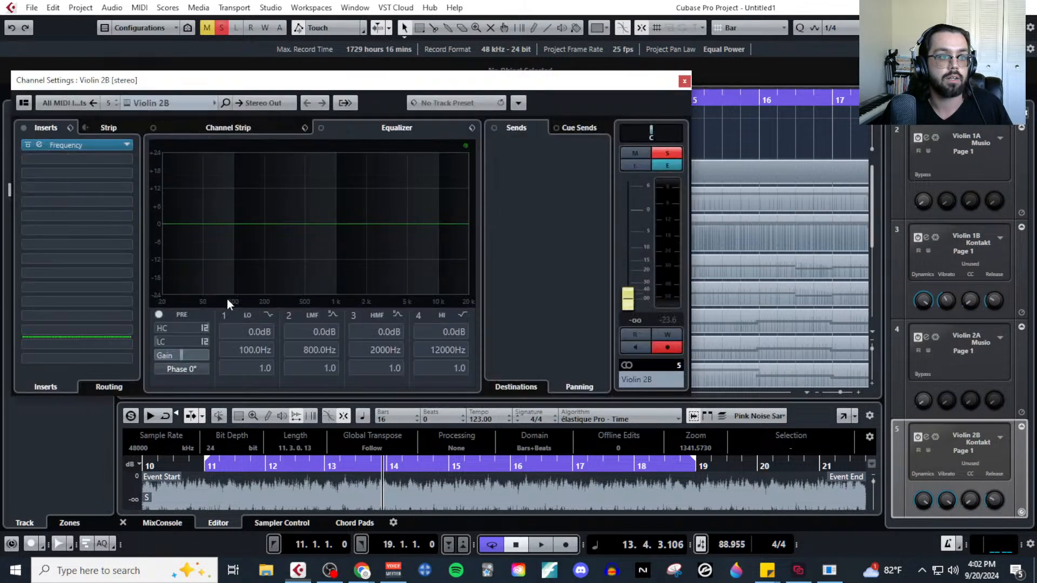
key("space")
left_click_drag(628, 300, 639, 199)
key("space")
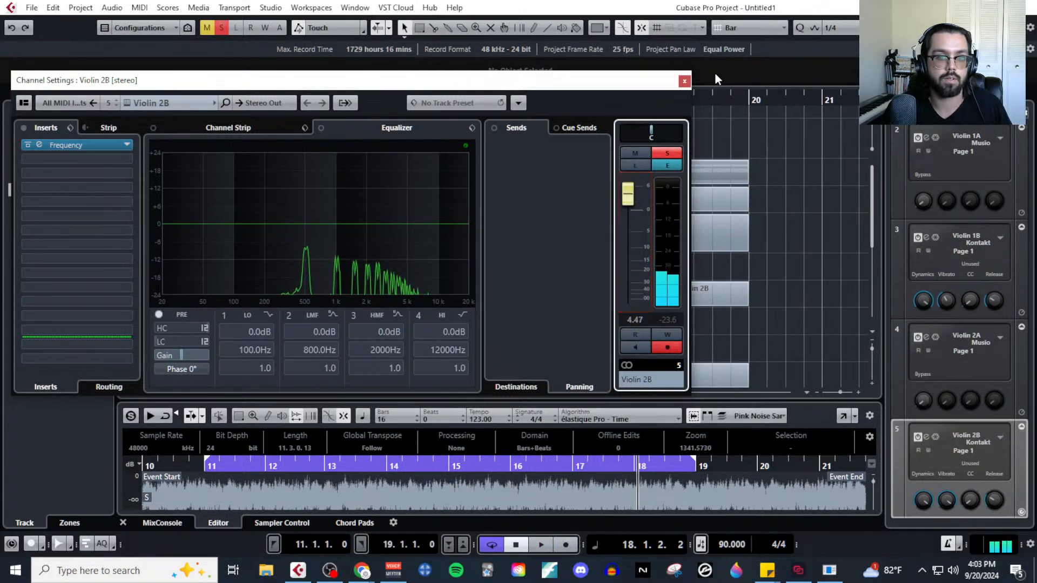
left_click(684, 81)
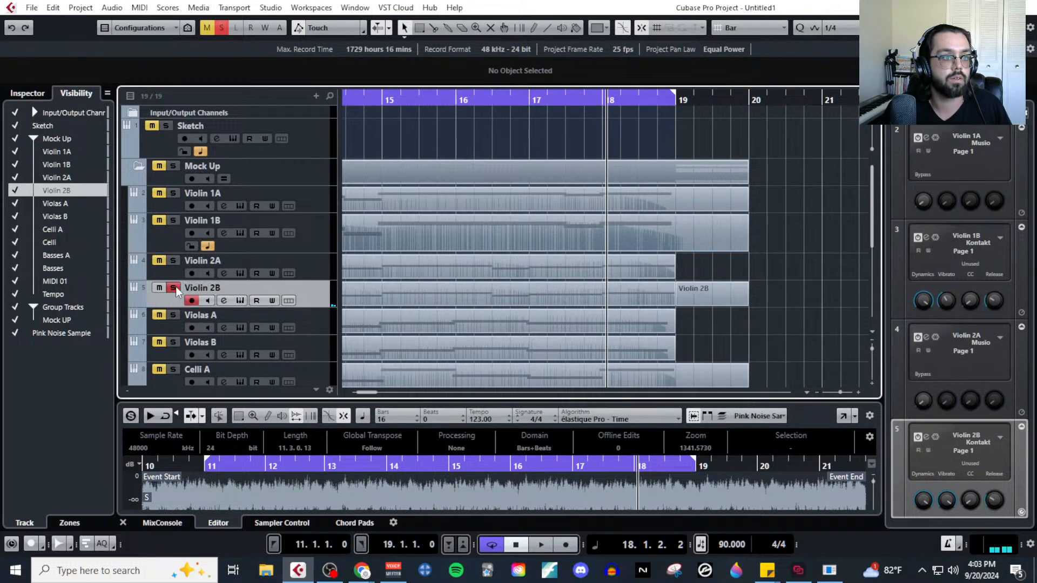
Solo Violas A instead of Violin 2B and raise its channel fader from minus infinity during playback to balance it with the noise.
left_click(169, 316)
left_click(224, 327)
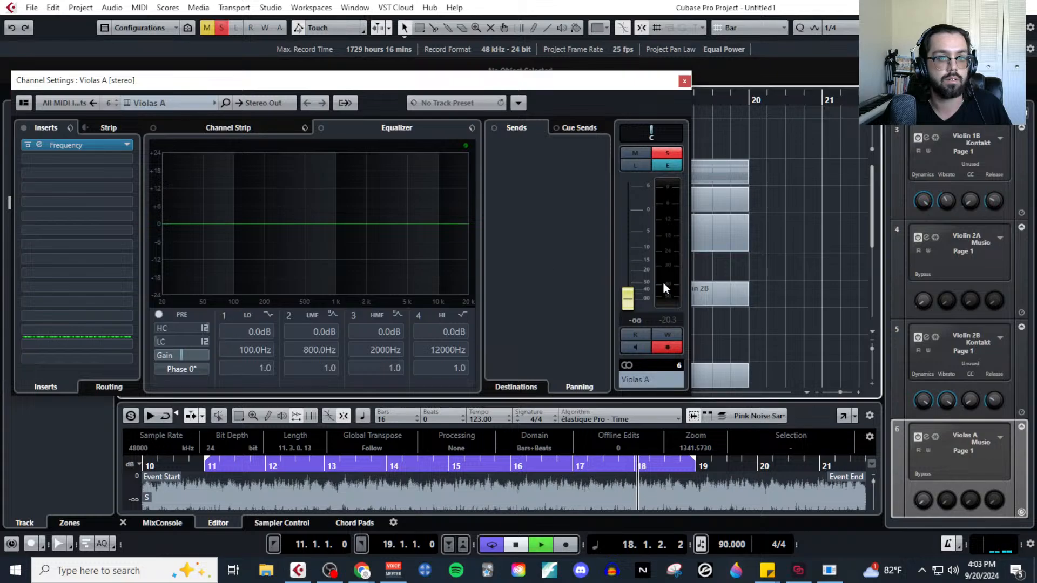
key("space")
left_click_drag(631, 304, 639, 232)
key("space")
left_click(684, 81)
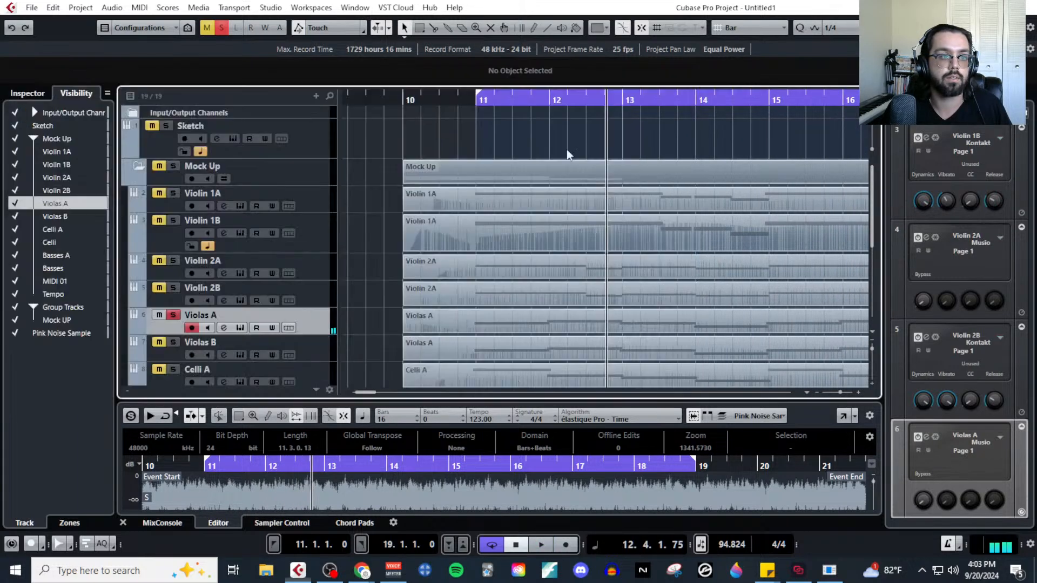
Solo Violas B instead of Violas A and raise its channel fader during playback until it balances with the pink noise.
left_click(173, 342)
scroll(210, 254, "down", 5)
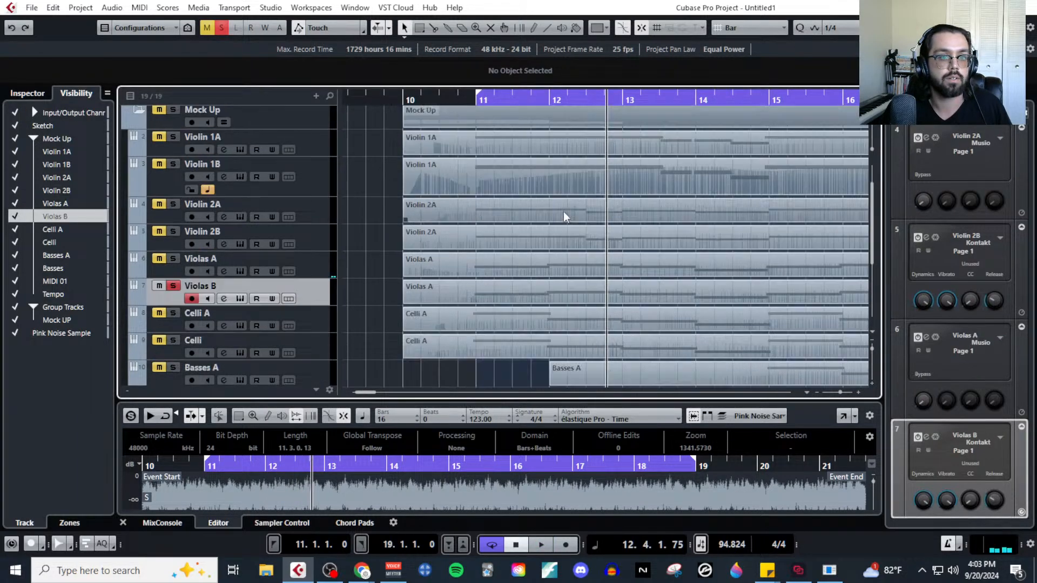
left_click(223, 186)
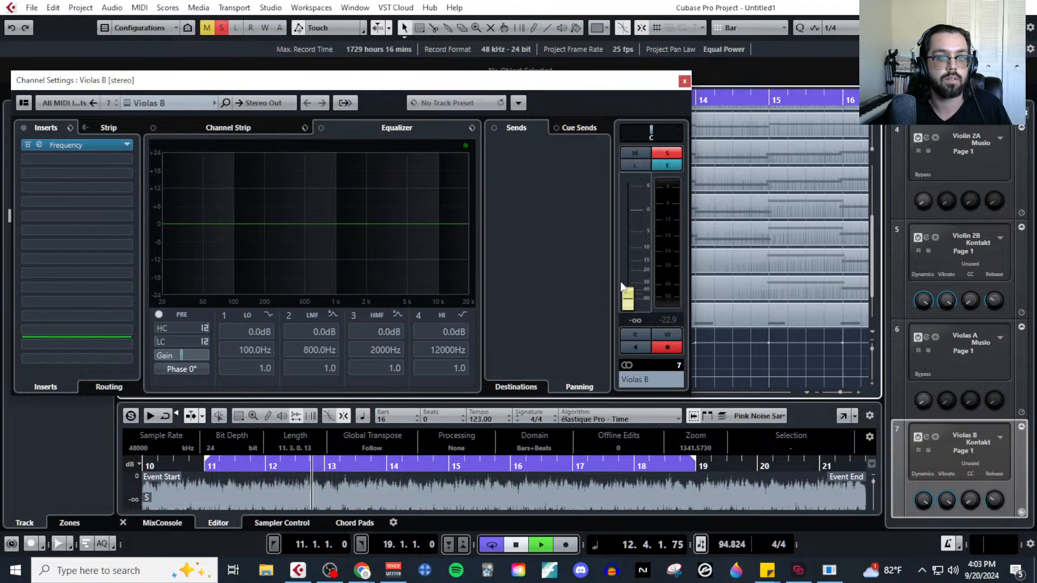
key("space")
left_click_drag(631, 289, 638, 216)
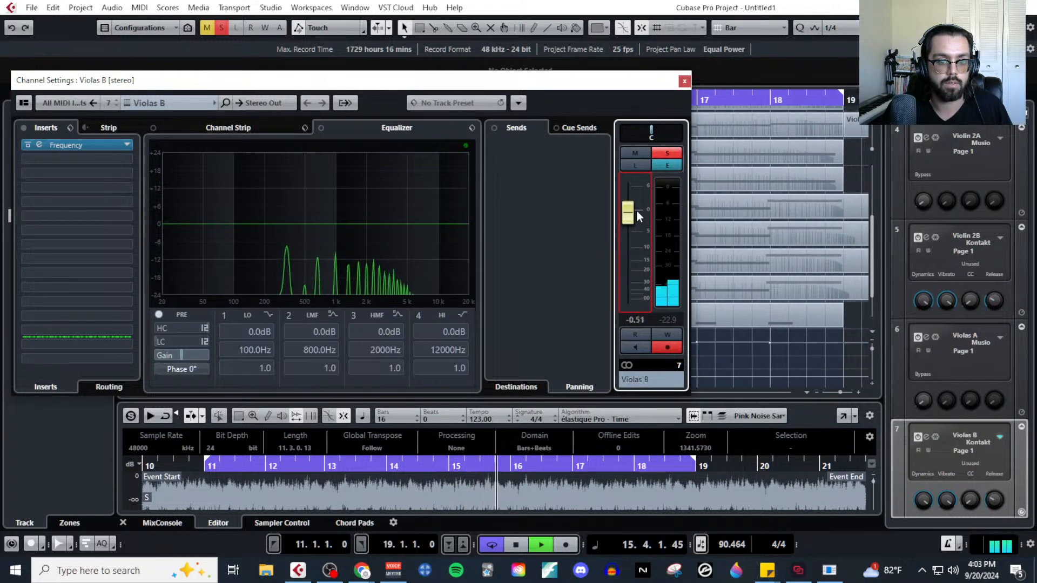
left_click_drag(636, 209, 636, 195)
key("space")
left_click(684, 81)
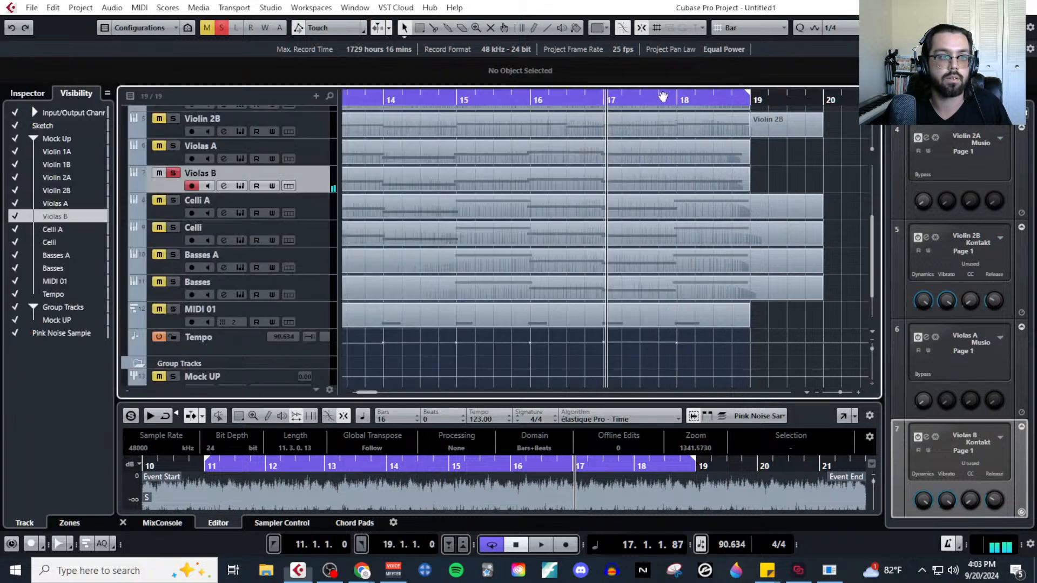
Solo Celli A instead of Violas B and raise its channel fader to -4.22 dB during playback.
left_click(224, 213)
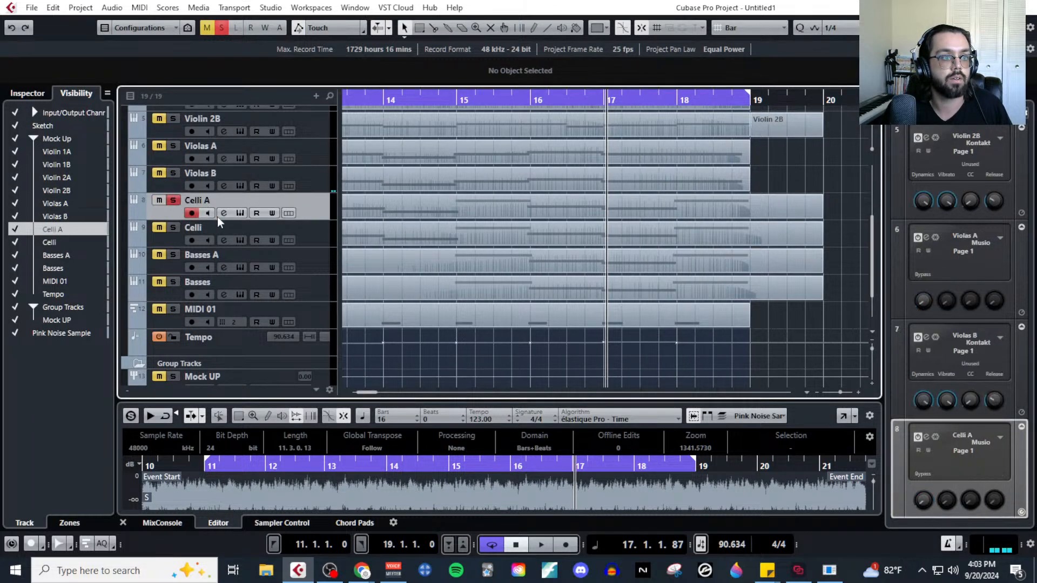
key("space")
left_click_drag(627, 304, 632, 227)
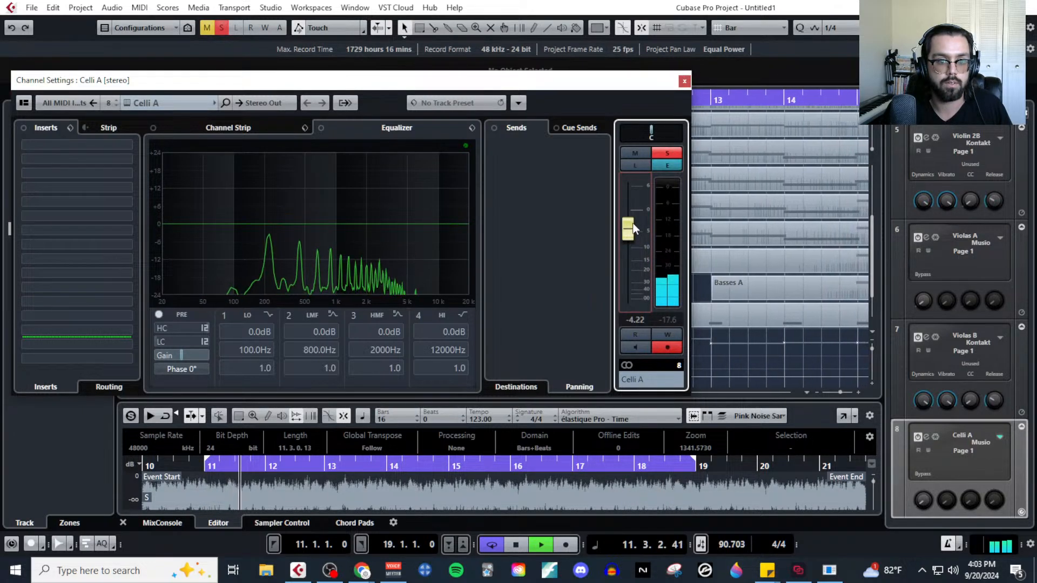
left_click(684, 82)
key("space")
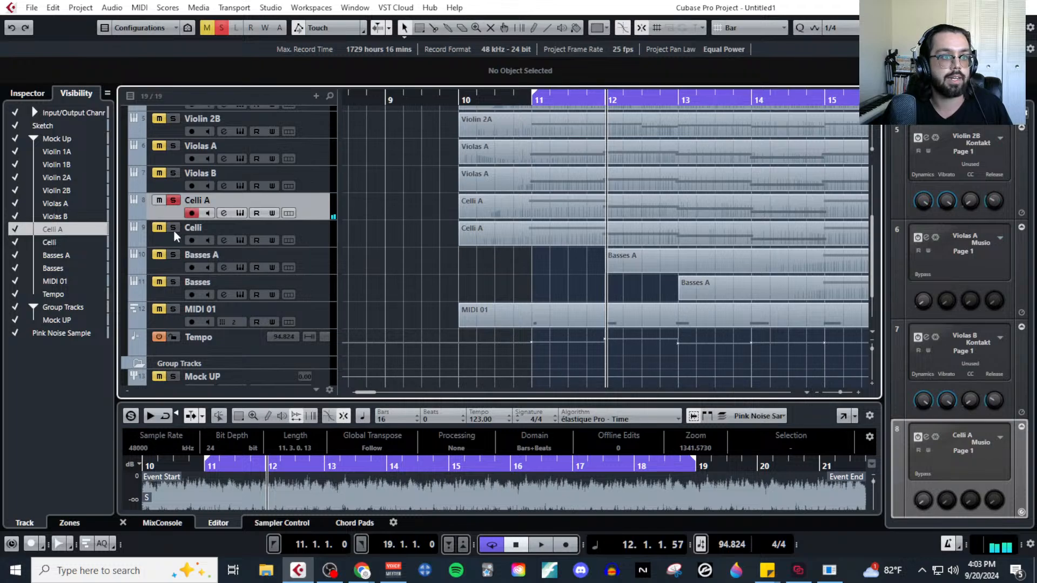
Solo Celli instead of Celli A and raise its channel fader to 4.47 dB during playback.
left_click(223, 240)
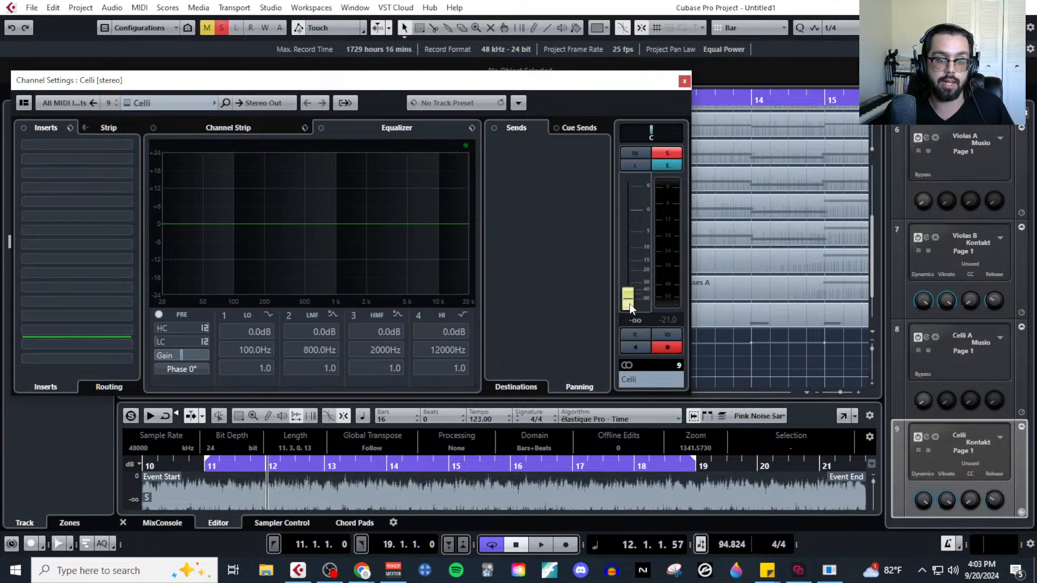
key("space")
left_click_drag(630, 307, 630, 203)
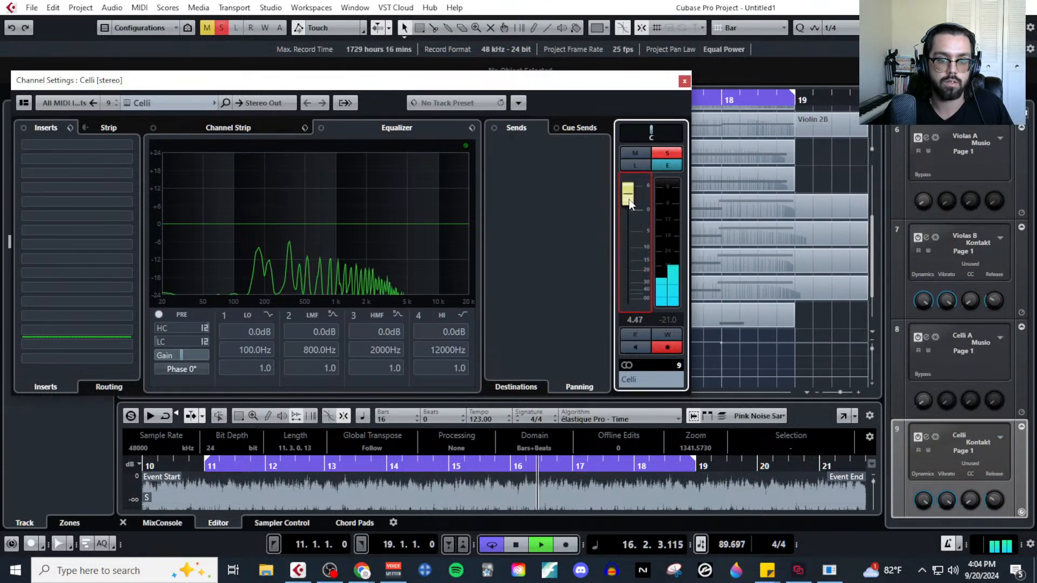
key("space")
left_click(685, 81)
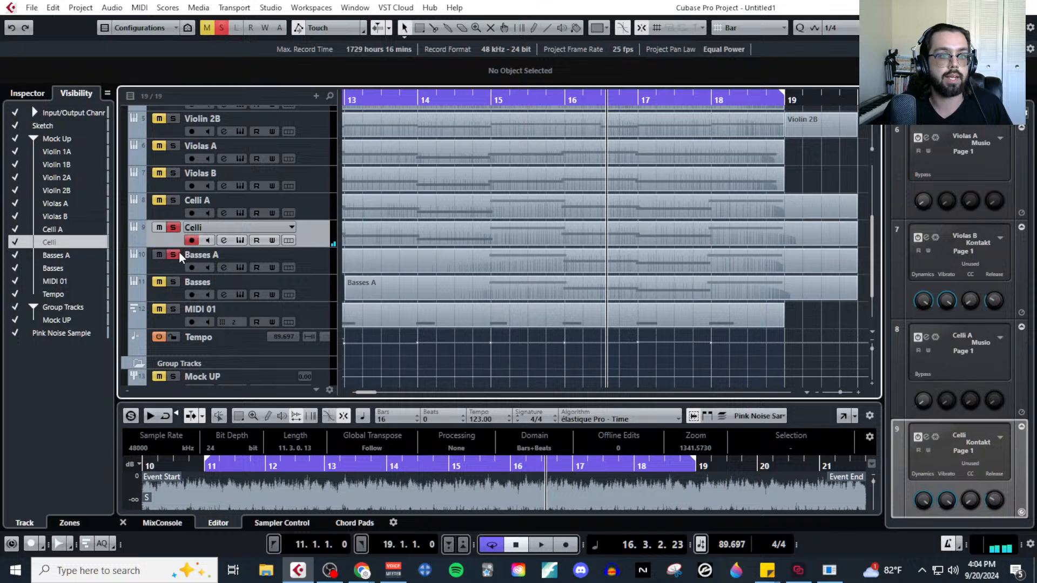
Shorten the loop range to bars 15 through 19, where both bass tracks play.
scroll(612, 341, "down", 3)
left_click(528, 100)
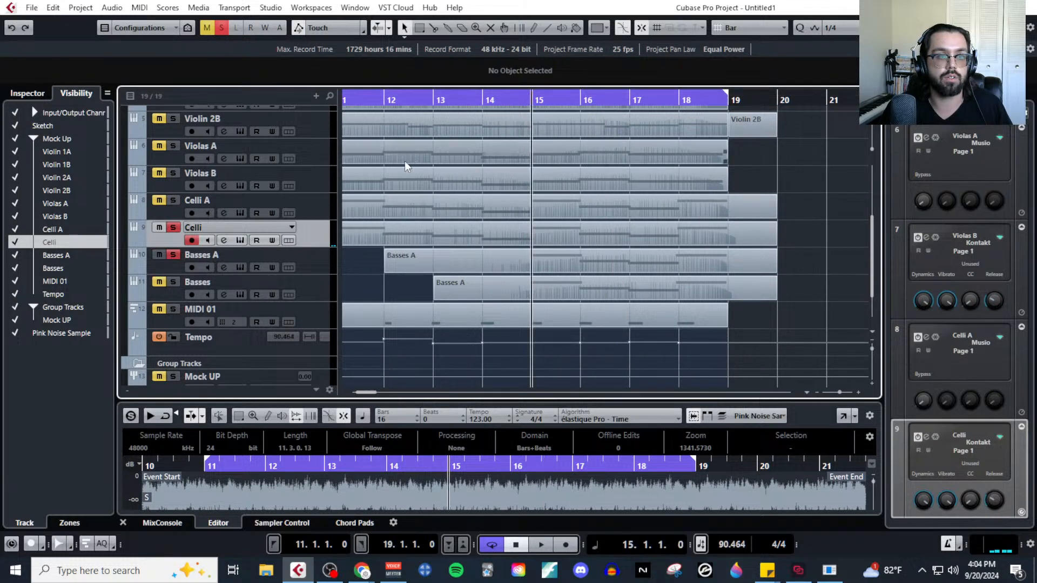
scroll(397, 161, "down", 4)
left_click_drag(371, 91, 473, 93)
key("h")
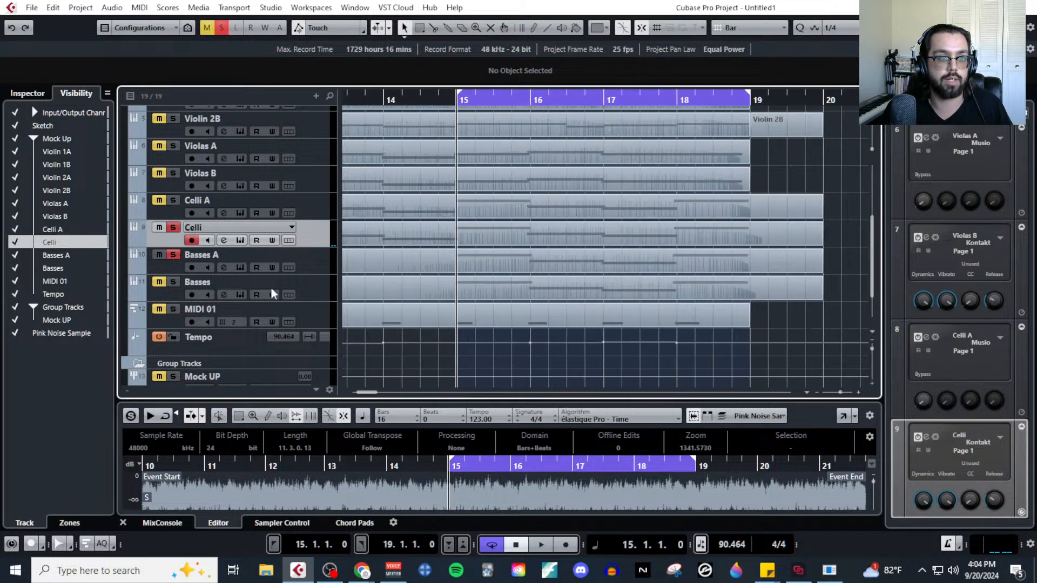
Raise Basses A's channel fader to 2.93 dB while playing the track in the loop from bar 15.
left_click(208, 264)
left_click(222, 267)
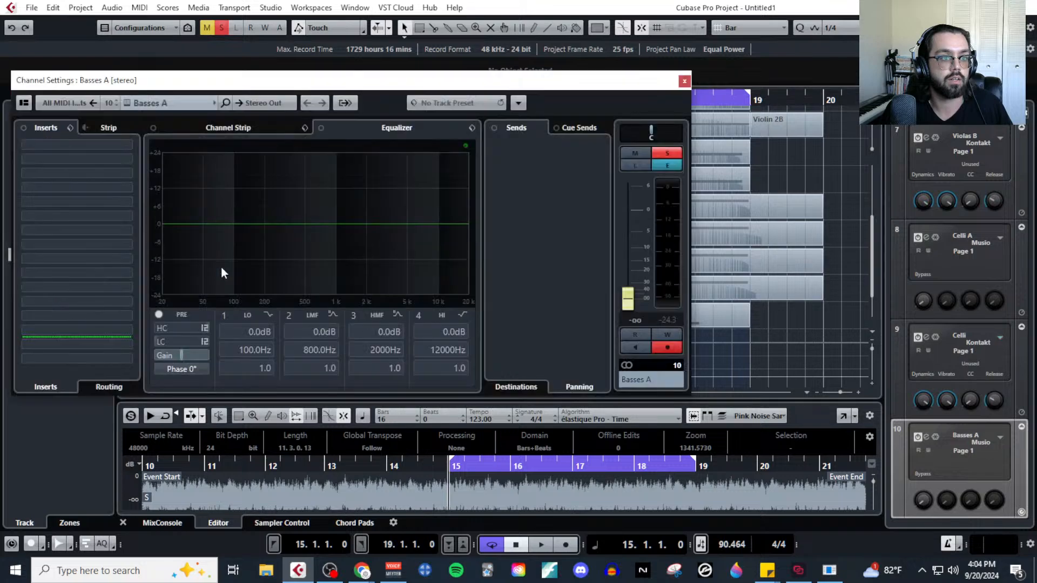
key("space")
left_click_drag(632, 296, 642, 203)
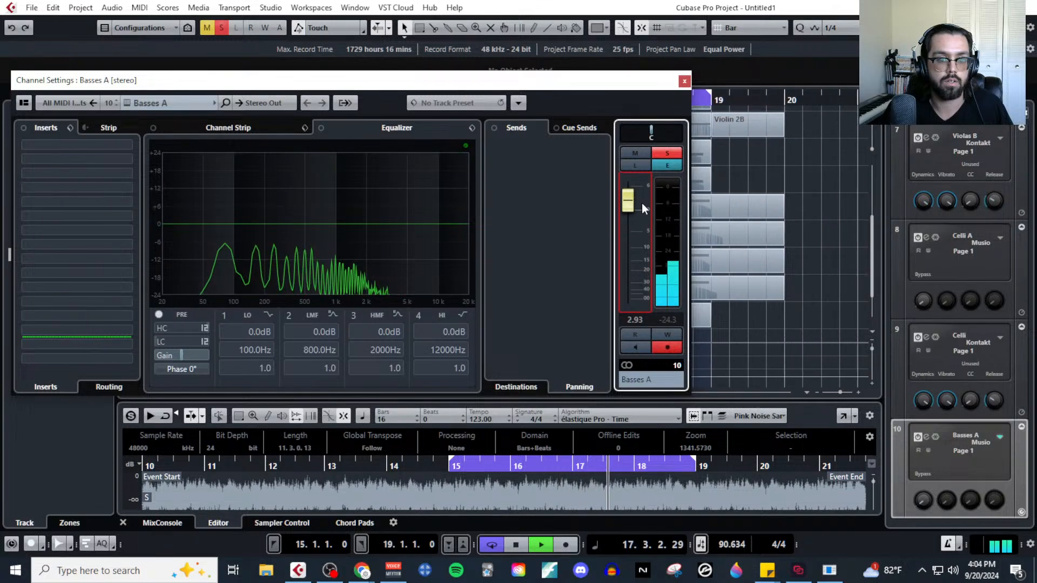
left_click(684, 81)
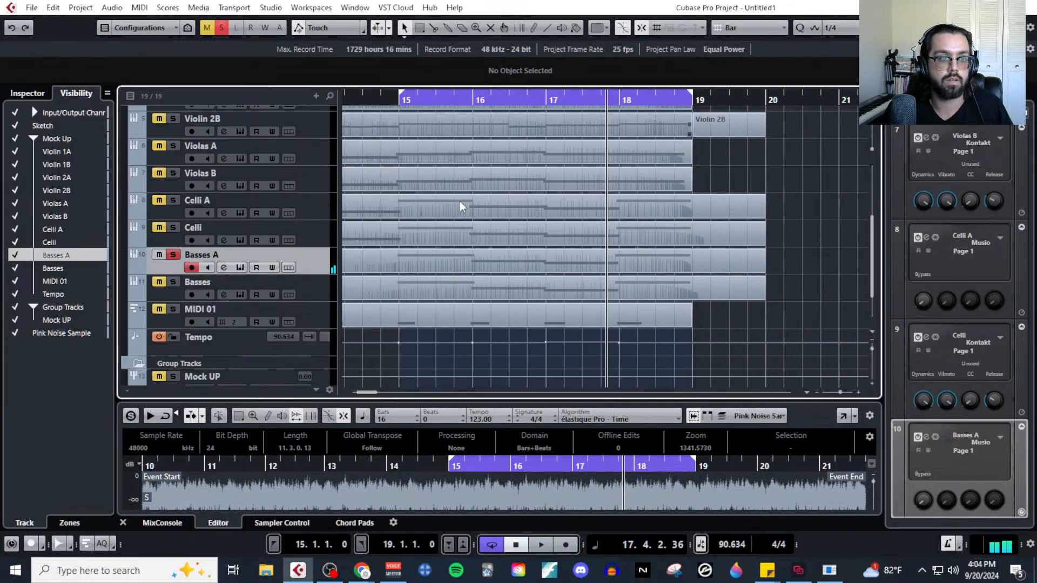
Raise the soloed Basses track's channel fader from minus infinity during playback until it balances with the pink noise.
left_click(309, 294)
left_click(224, 295)
key("space")
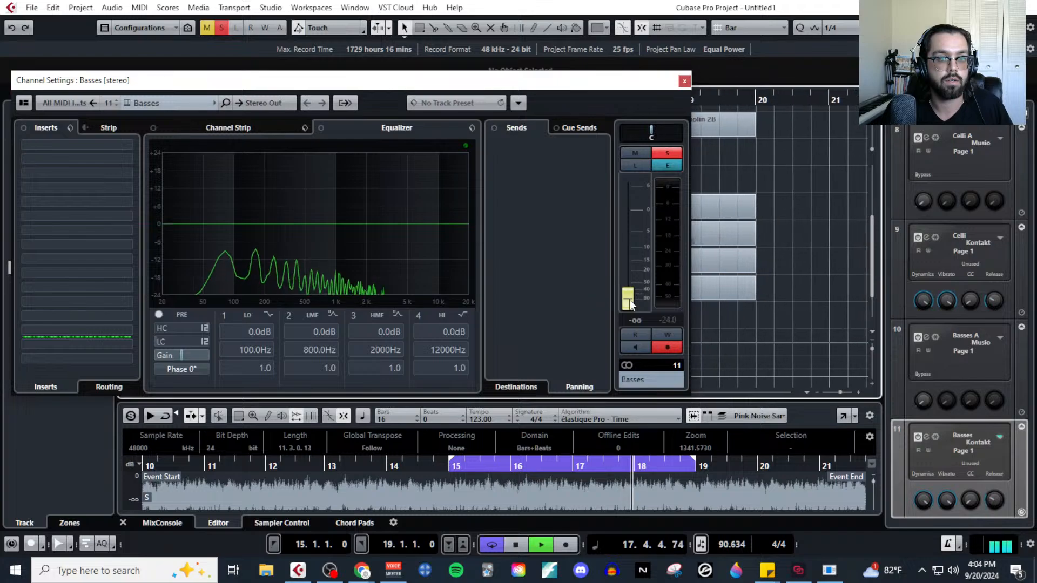
left_click_drag(631, 305, 633, 199)
key("space")
left_click(684, 82)
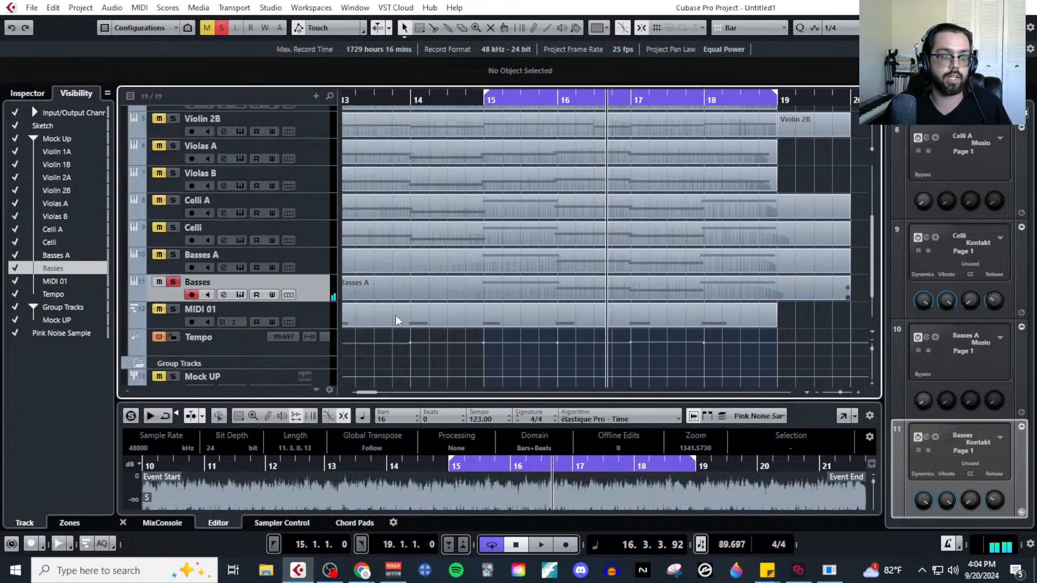
Take the Pink Noise Sample out of solo and solo all Mock Up tracks together with the Mock UP group.
scroll(396, 315, "down", 3)
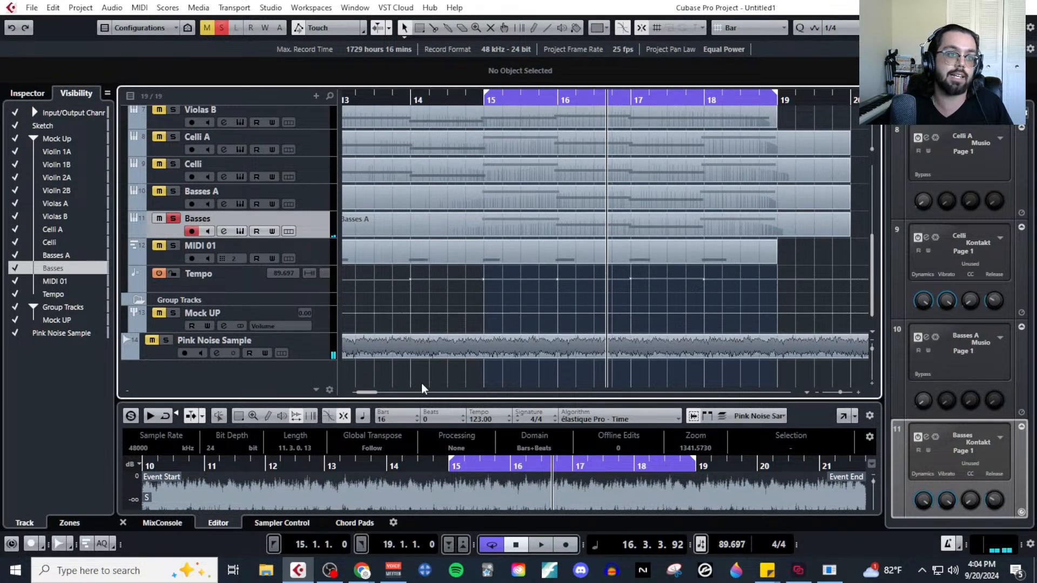
scroll(351, 335, "up", 10)
scroll(204, 356, "down", 10)
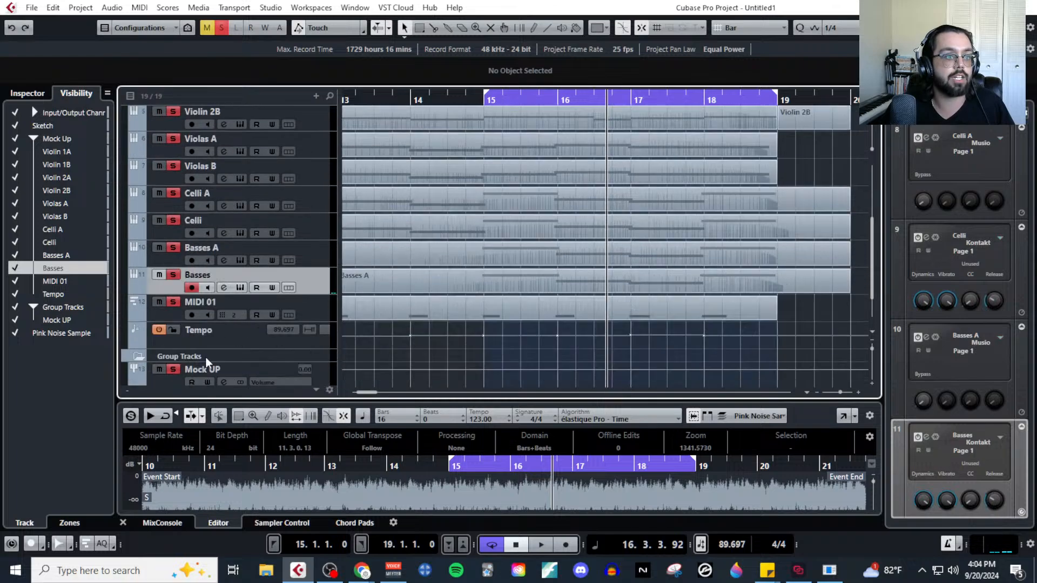
scroll(456, 169, "down", 4)
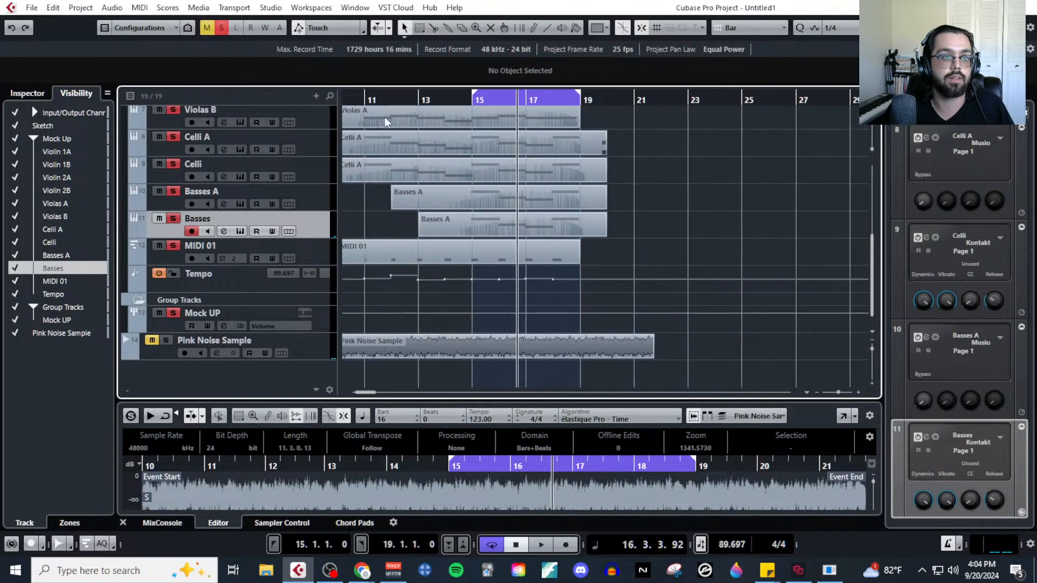
Turn off loop playback and play the full string mock-up from bar 11.
scroll(385, 118, "left", 3)
left_click(525, 96)
left_click(658, 96)
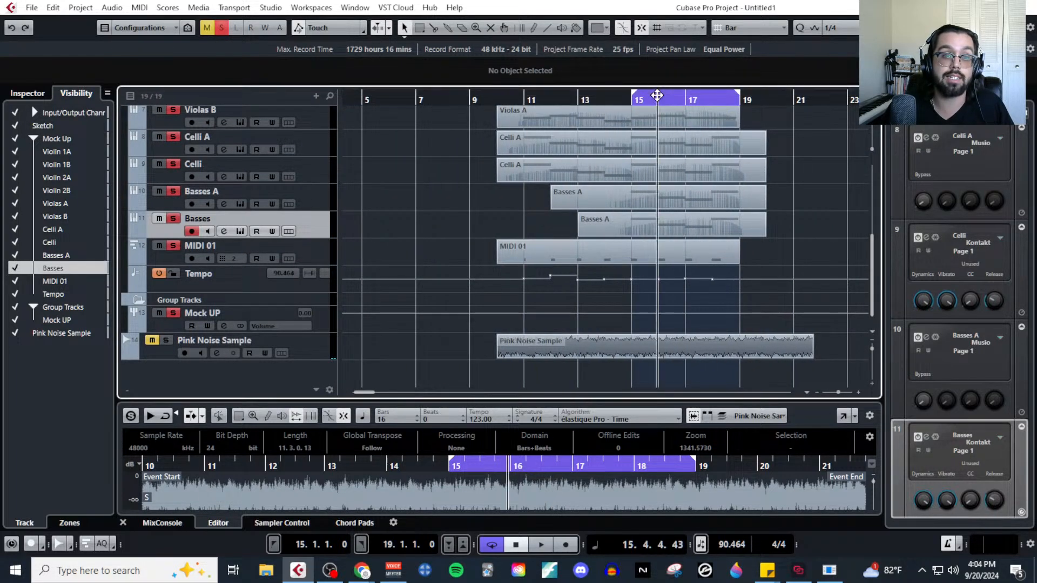
left_click(665, 93)
scroll(665, 94, "right", 1)
left_click(471, 100)
key("space")
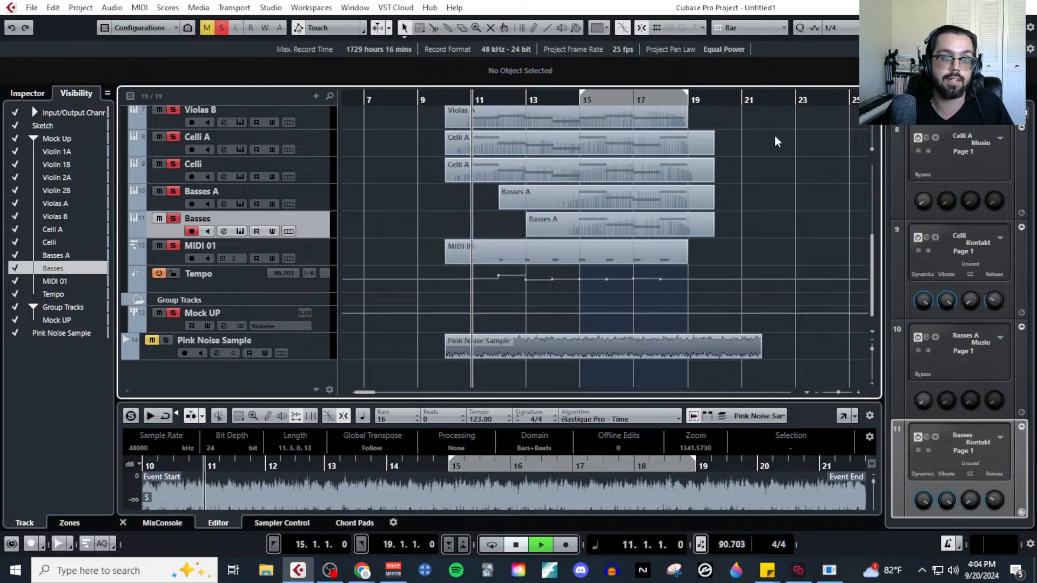
Listen to the full string mock-up up to bar 18 and stop playback.
scroll(776, 137, "left", 3)
scroll(702, 313, "up", 5)
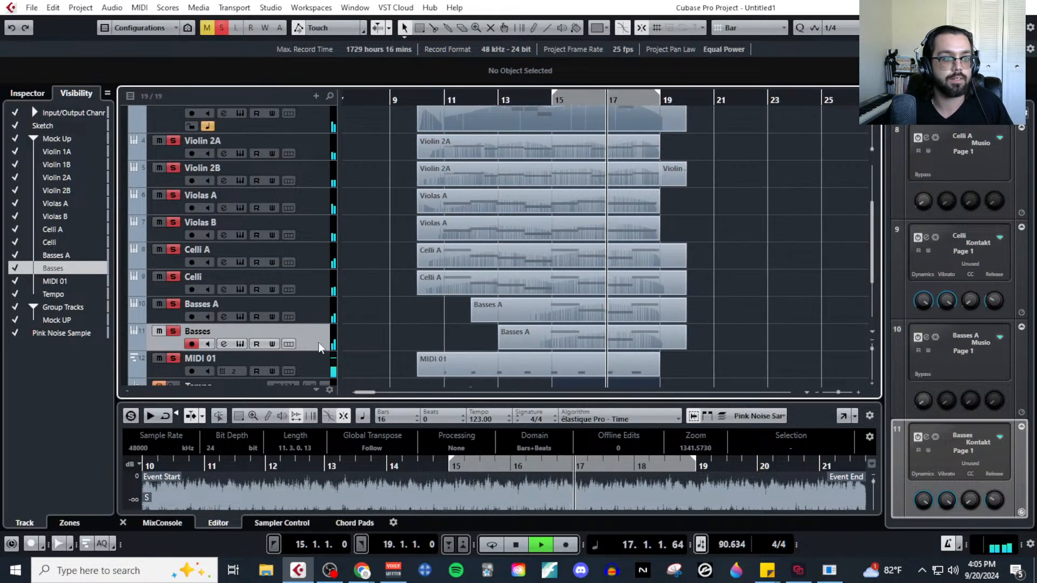
scroll(318, 343, "down", 4)
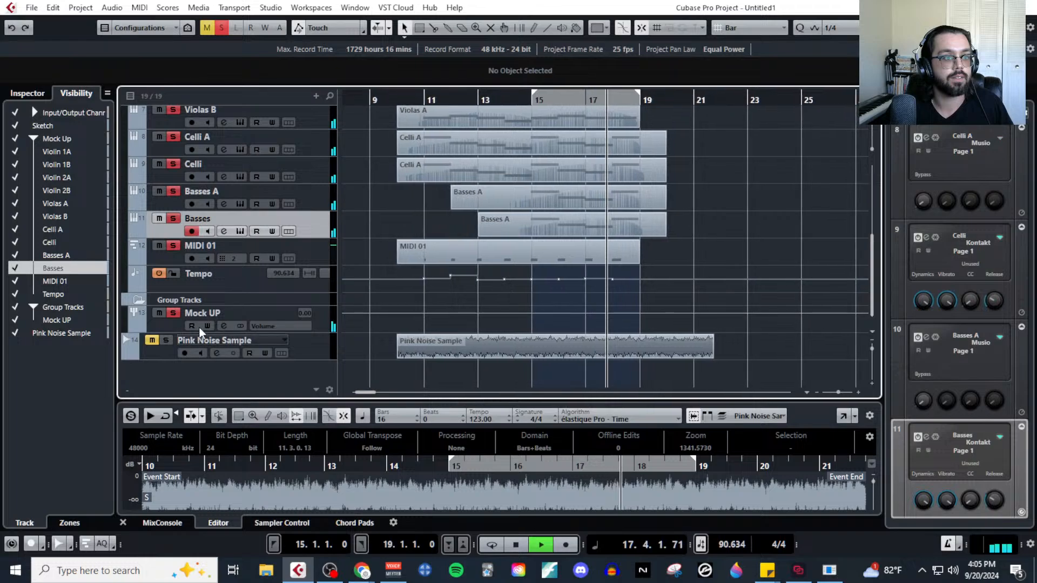
key("space")
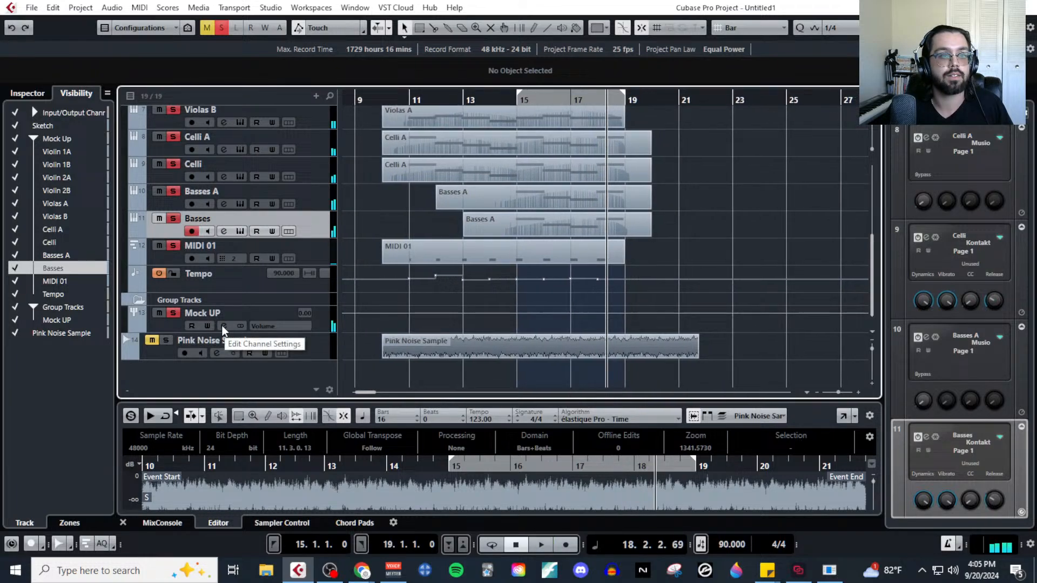
Play the mock-up from bar 11 and set the Mock UP group channel's pre gain to 8 dB.
left_click(406, 98)
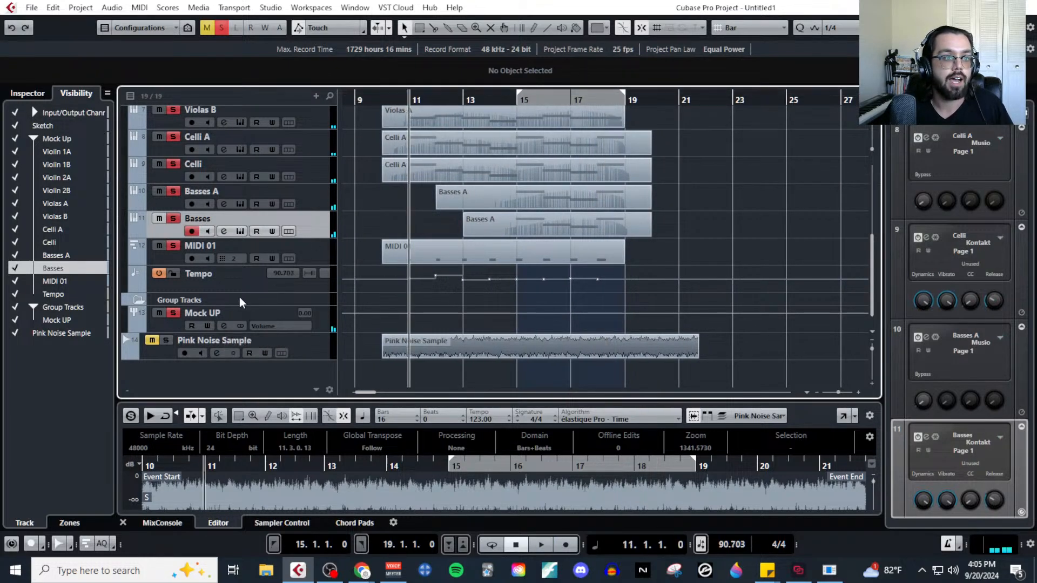
left_click(225, 326)
key("space")
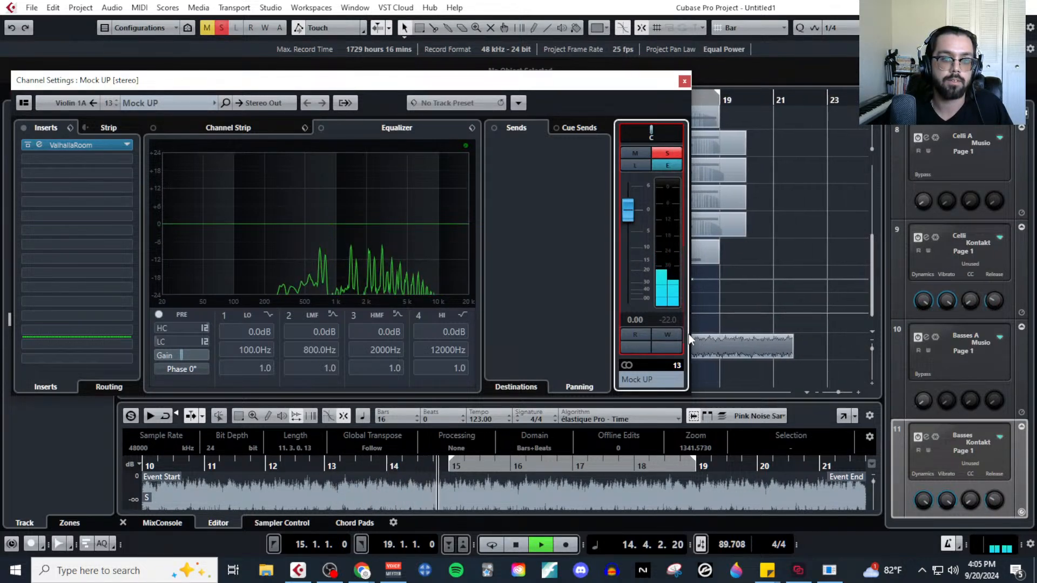
key("space")
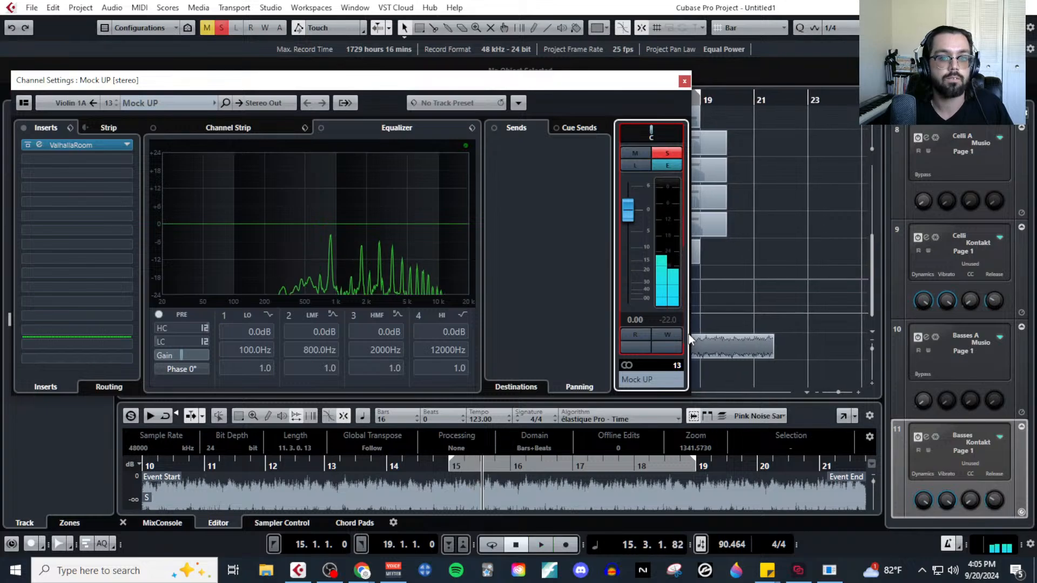
double_click(206, 354)
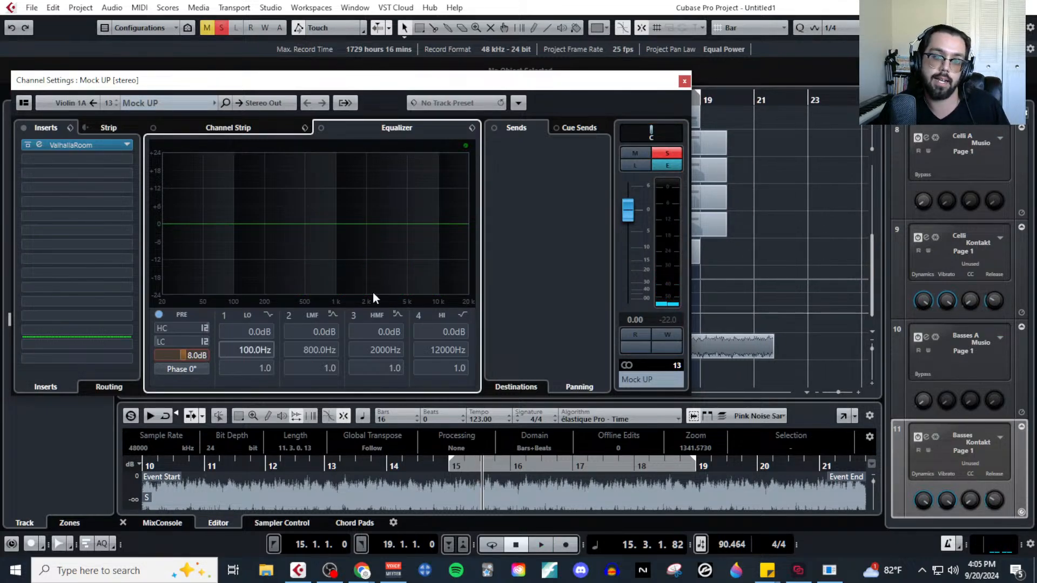
left_click(684, 81)
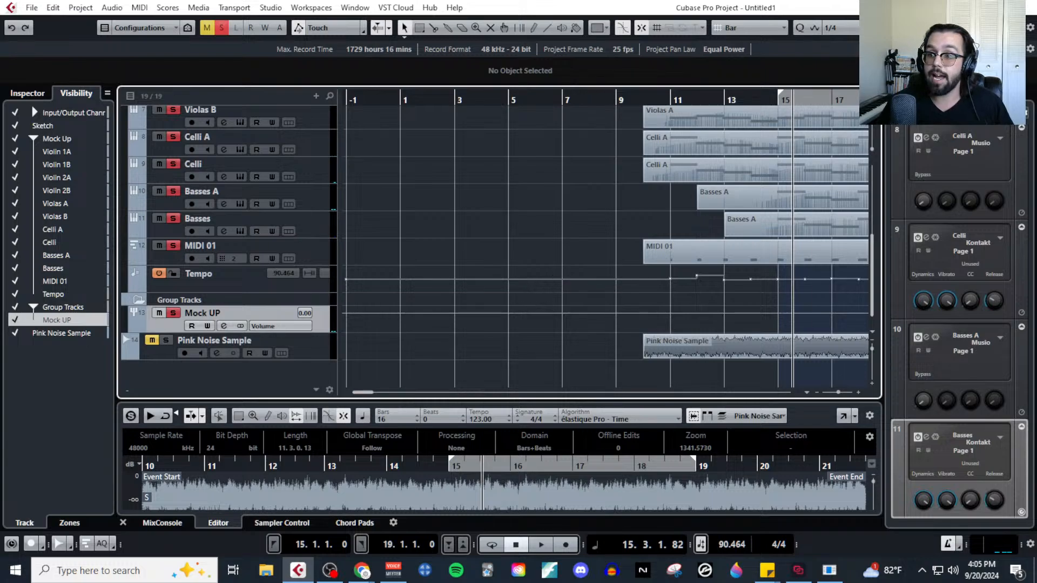
Switch to the MIDI MockUp Stream document in Google Docs and review its list from Panning through Tempo Mapping.
key("alt+Tab")
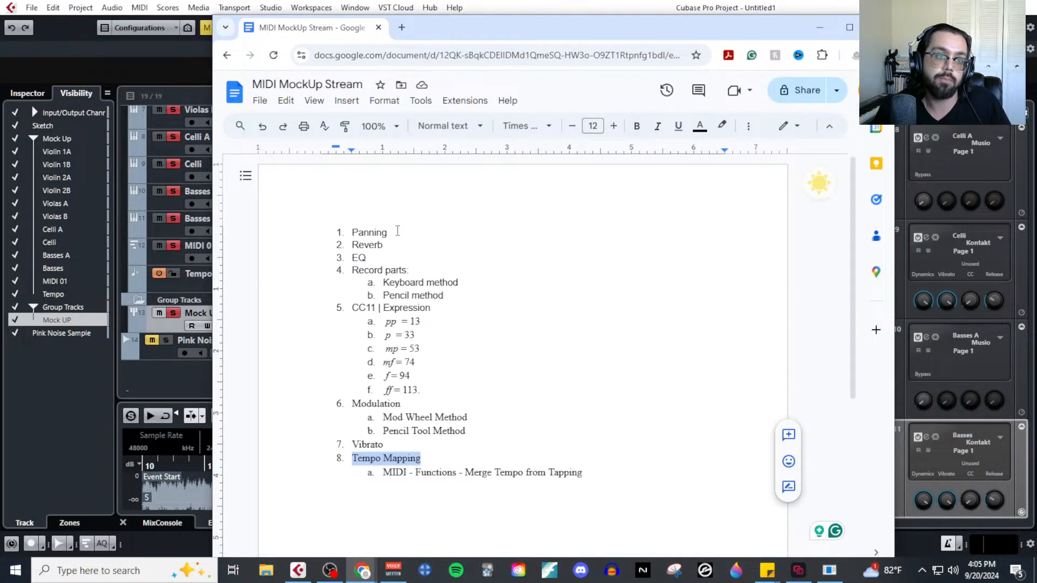
left_click_drag(380, 260, 346, 233)
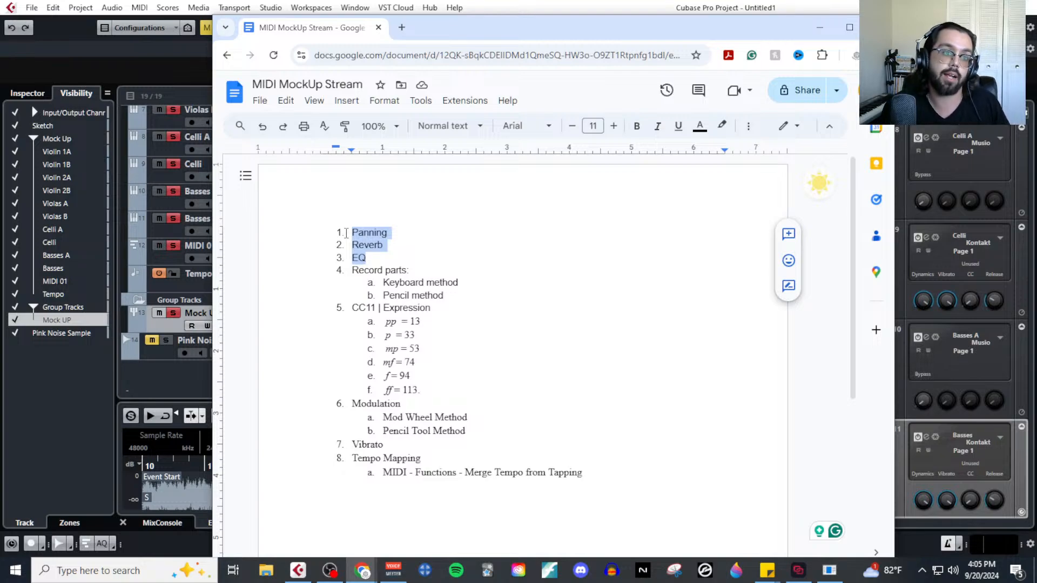
left_click_drag(355, 272, 463, 284)
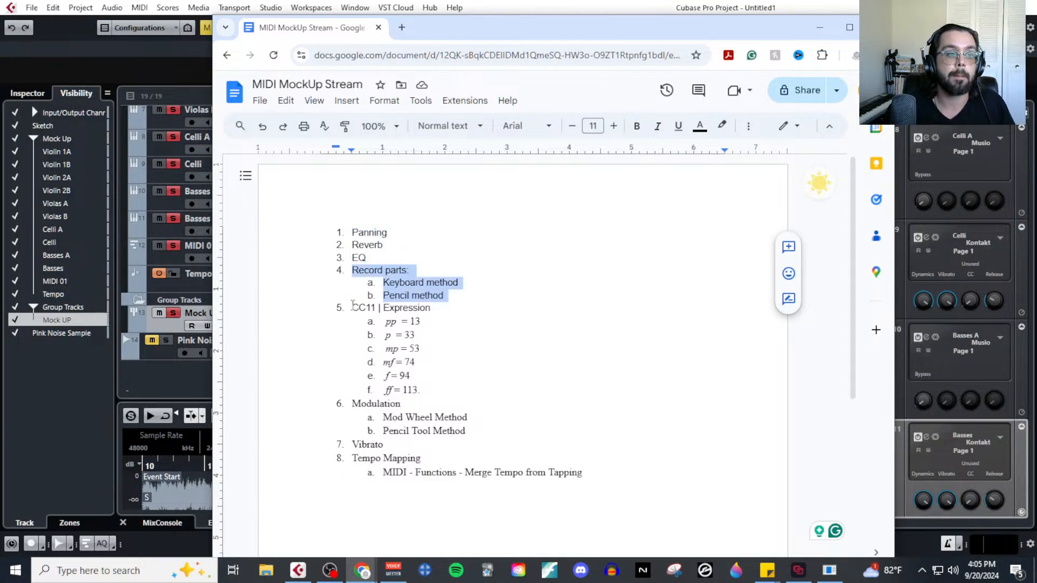
left_click_drag(353, 306, 442, 421)
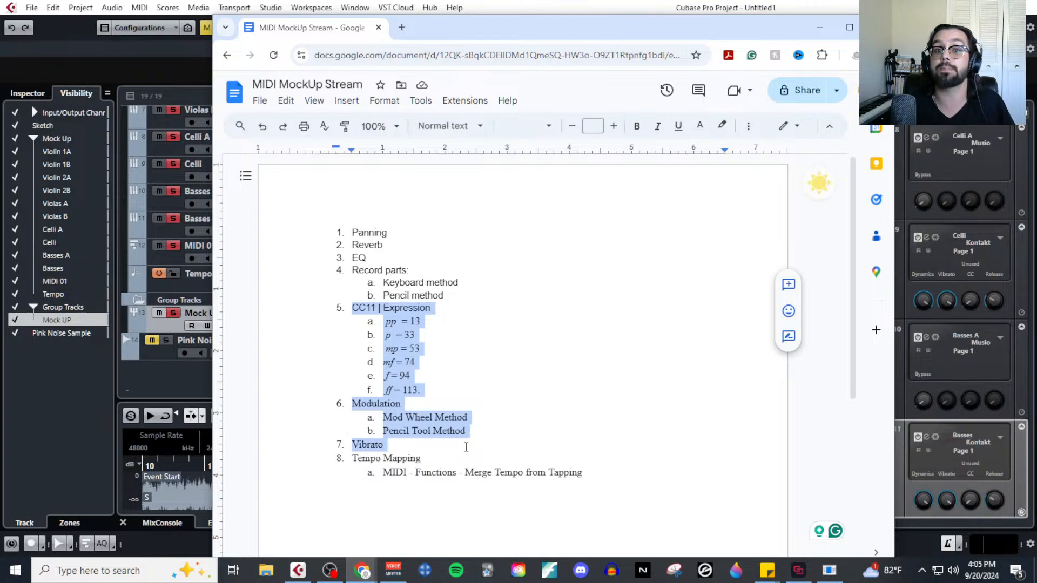
left_click_drag(354, 458, 532, 475)
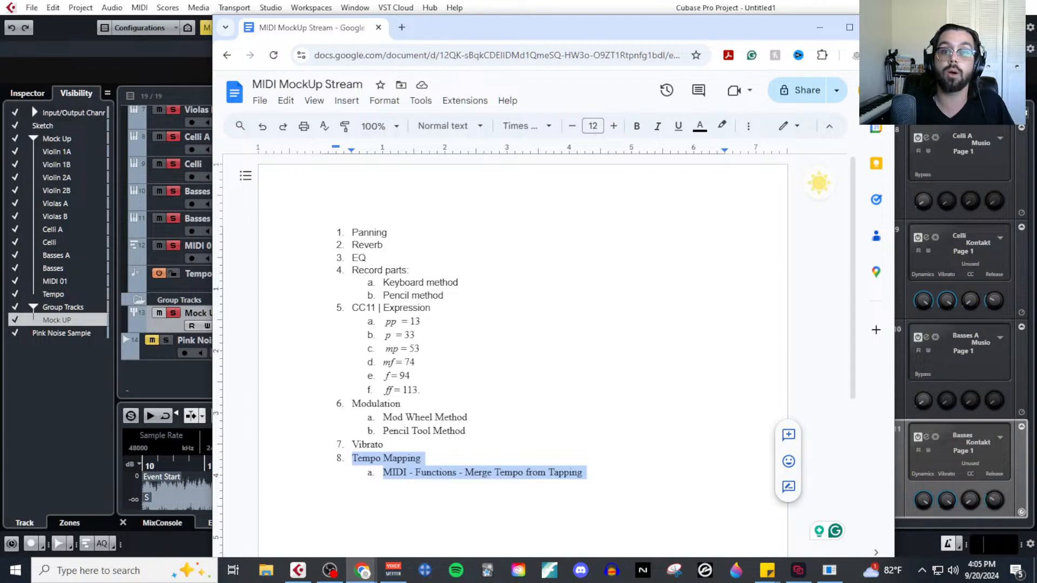
left_click(820, 28)
Deactivate all solo and mute states across the project's tracks in Cubase.
scroll(573, 263, "up", 5)
scroll(572, 264, "down", 2)
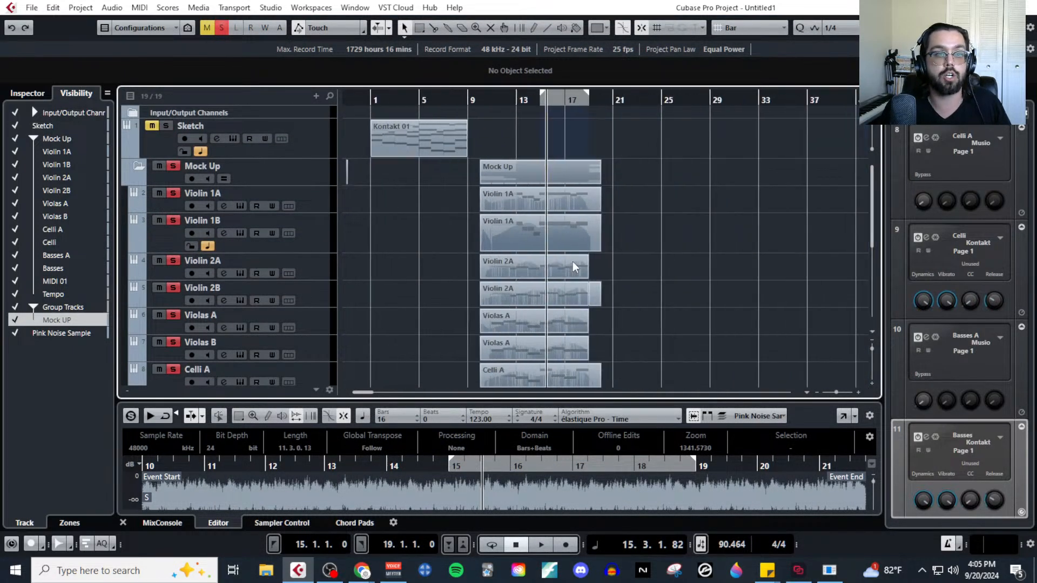
scroll(572, 264, "down", 1)
scroll(421, 221, "up", 4)
scroll(414, 218, "left", 2)
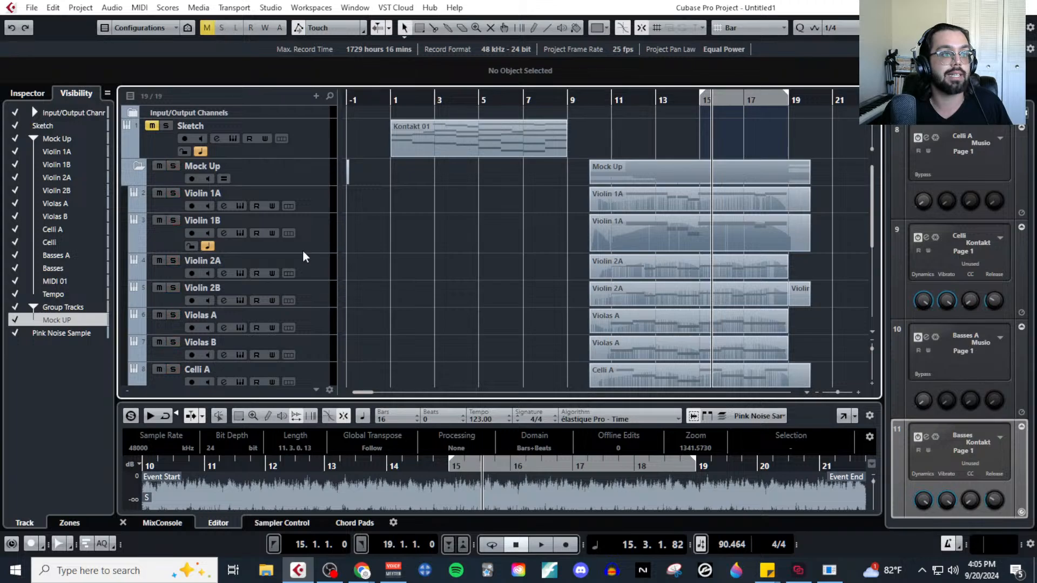
scroll(303, 257, "down", 5)
scroll(291, 284, "up", 5)
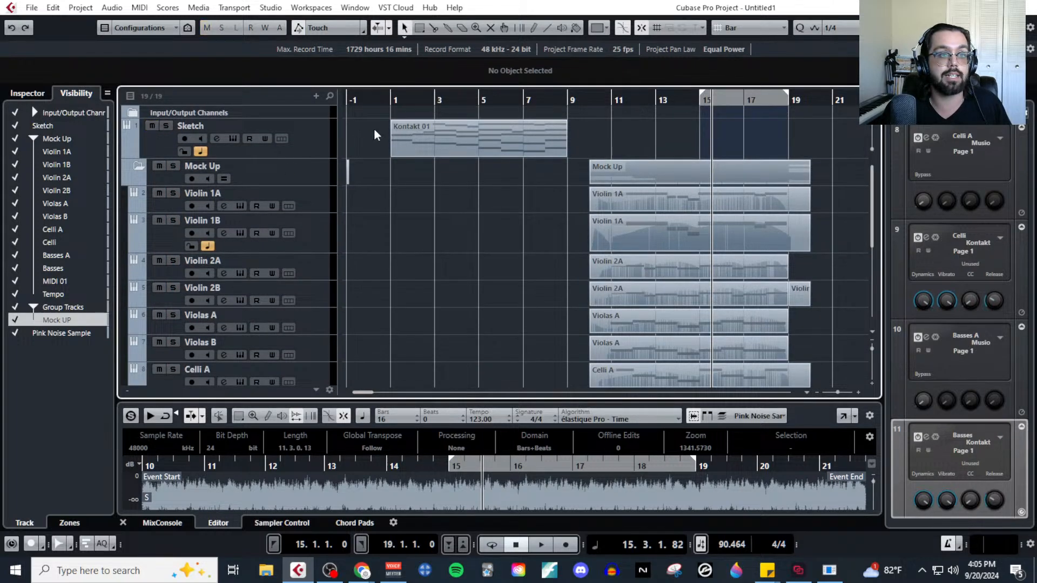
Move the playhead to bar 1 and check the Sketch track's Kontakt instrument.
left_click(387, 99)
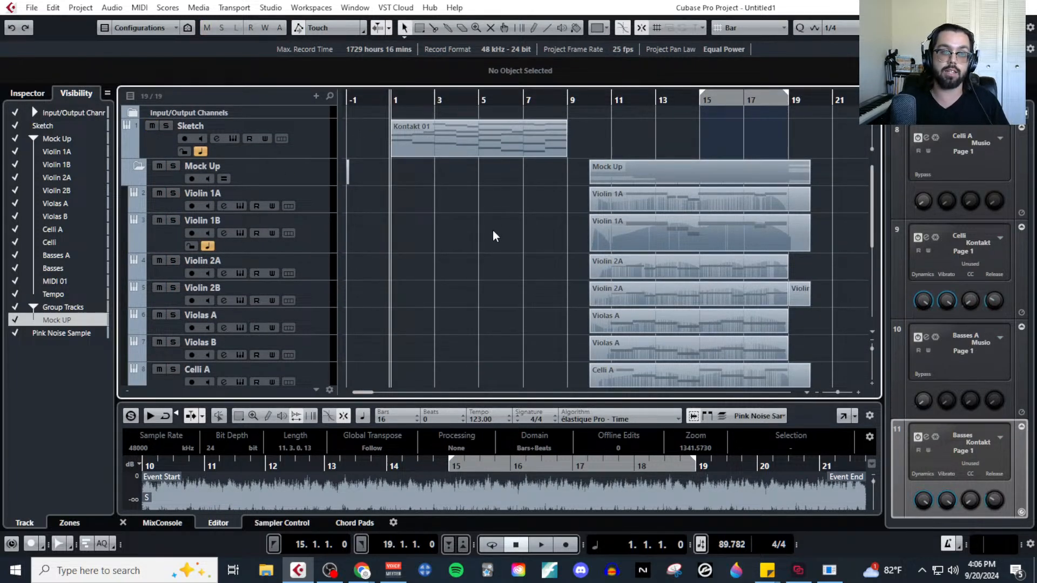
left_click(259, 129)
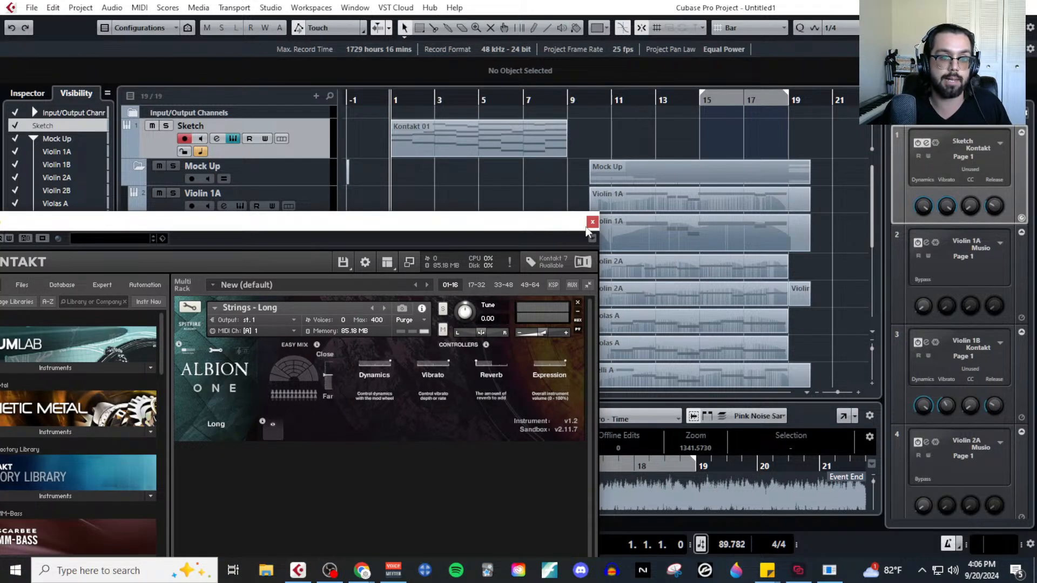
left_click(591, 222)
Mute the Pink Noise Sample track.
scroll(644, 220, "down", 5)
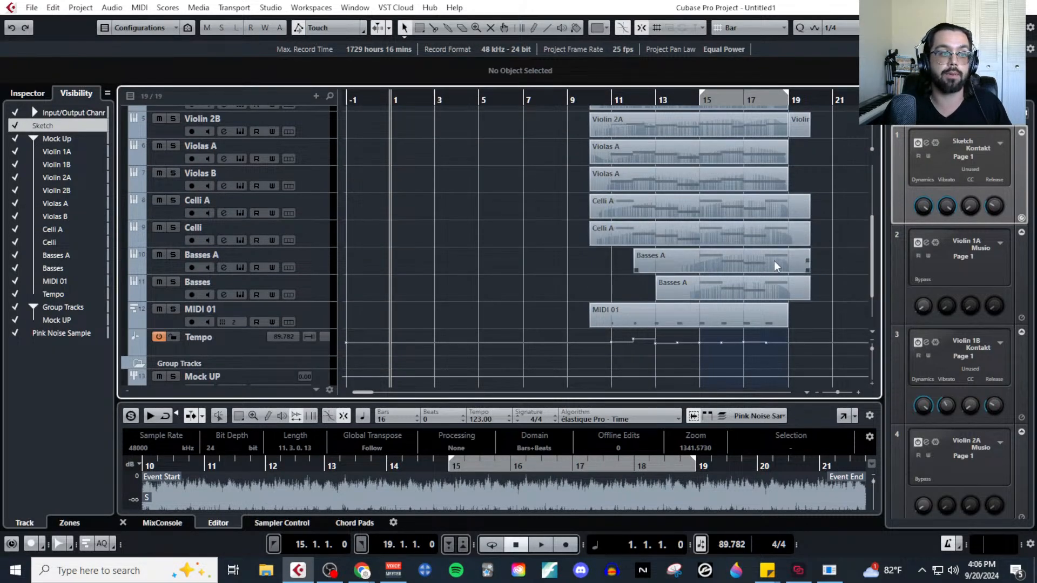
scroll(727, 274, "up", 5)
scroll(541, 258, "down", 7)
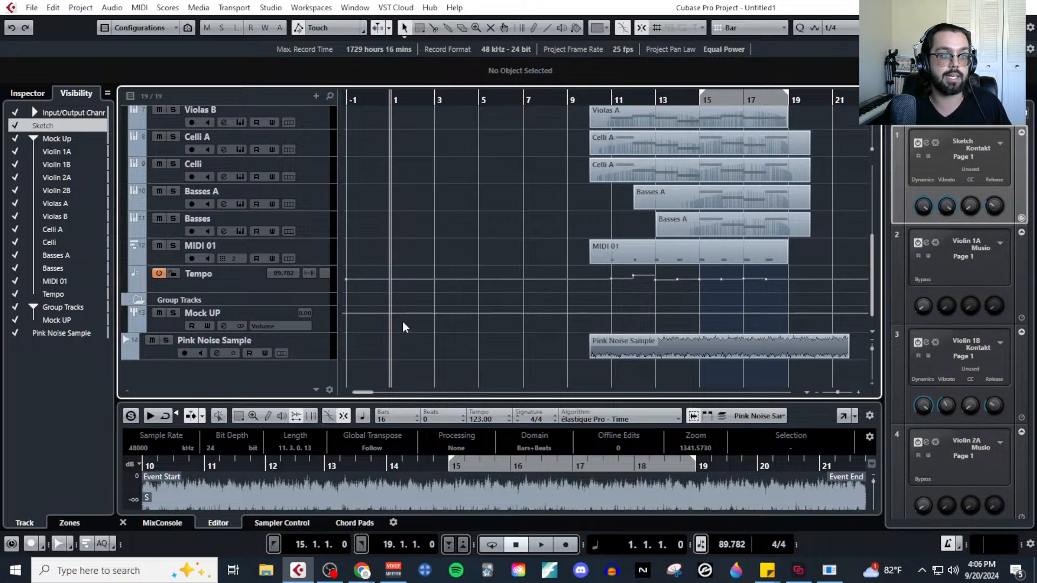
left_click(152, 341)
scroll(513, 229, "up", 8)
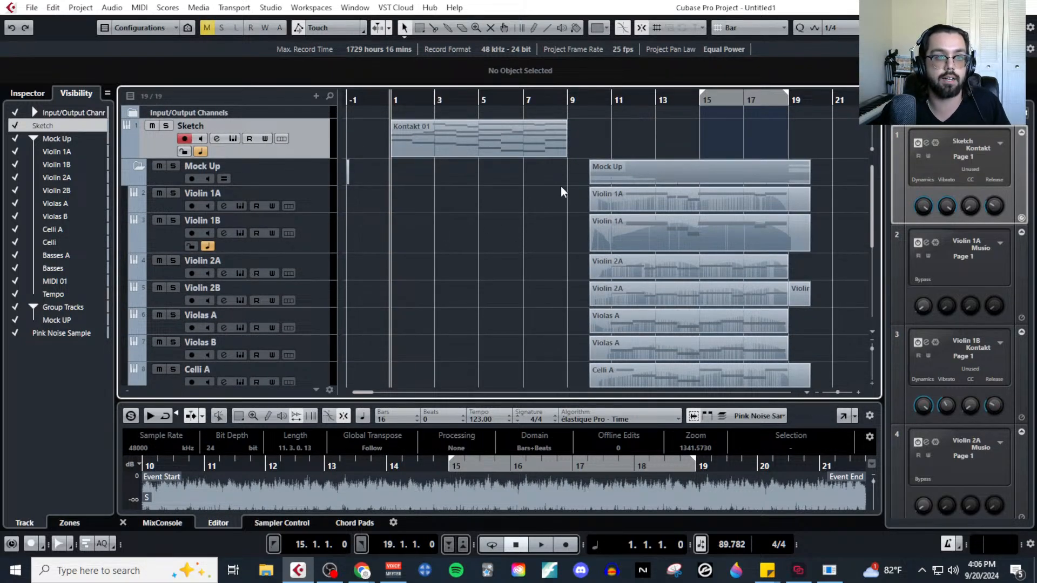
key("space")
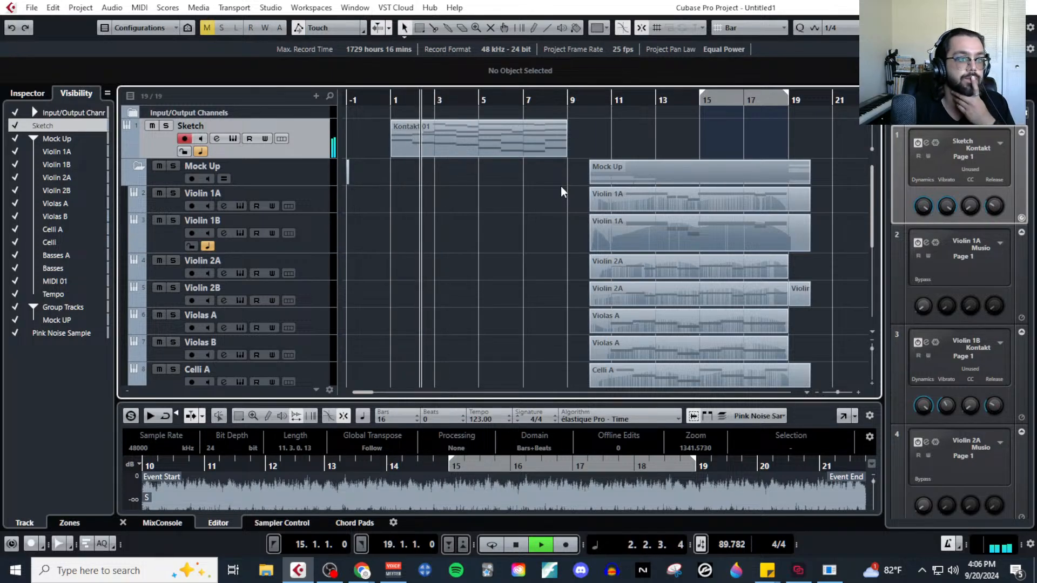
left_click(217, 139)
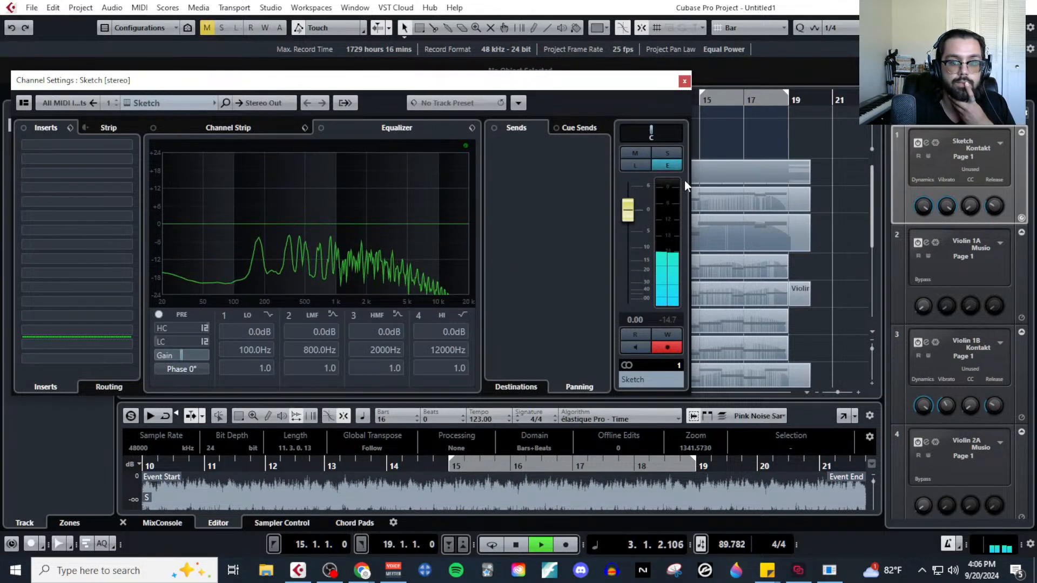
left_click(684, 81)
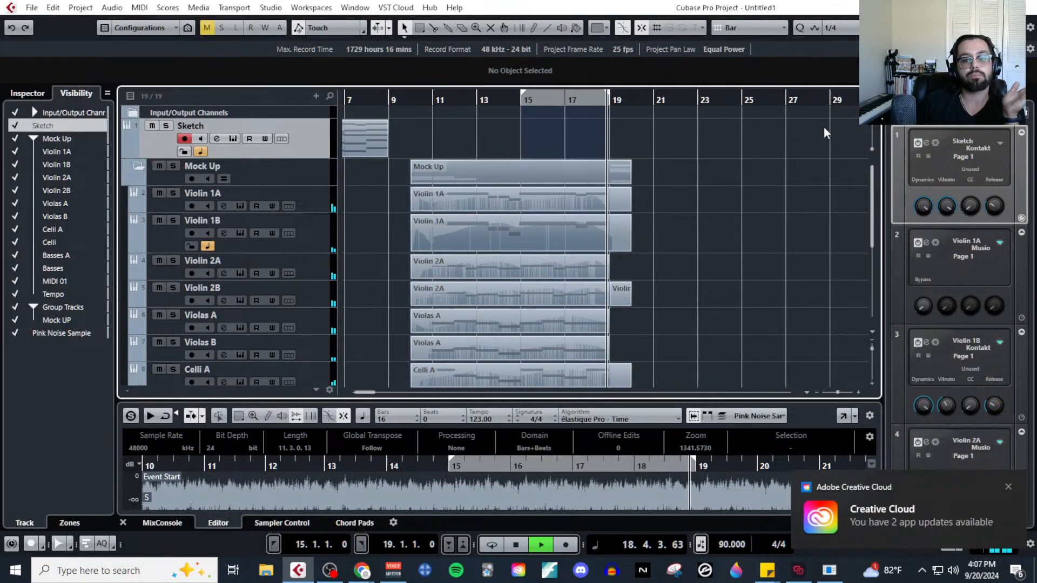
key("space")
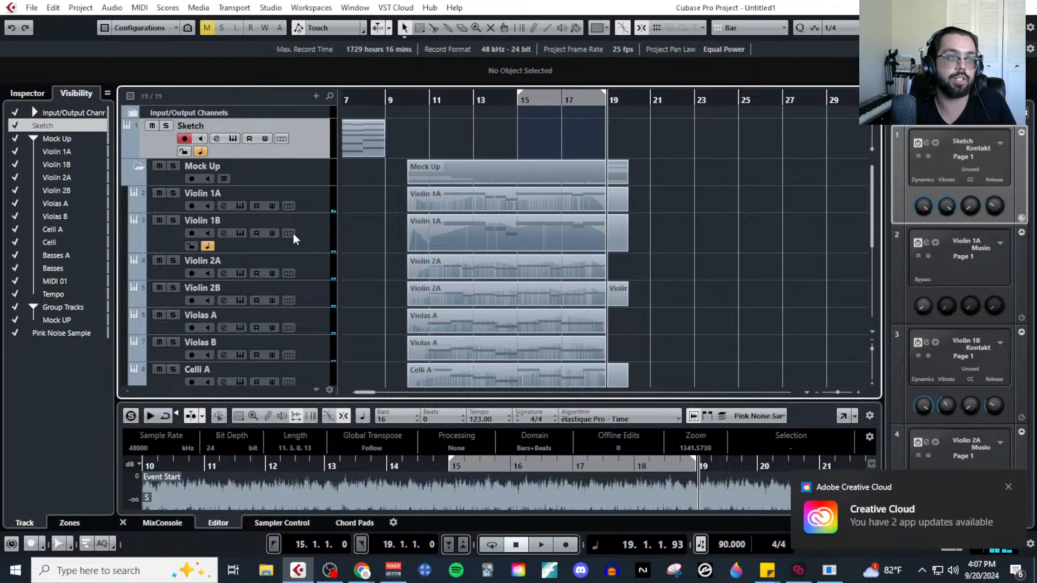
Set the Violin 1A channel's pre gain to -3 dB.
left_click(319, 206)
left_click(223, 206)
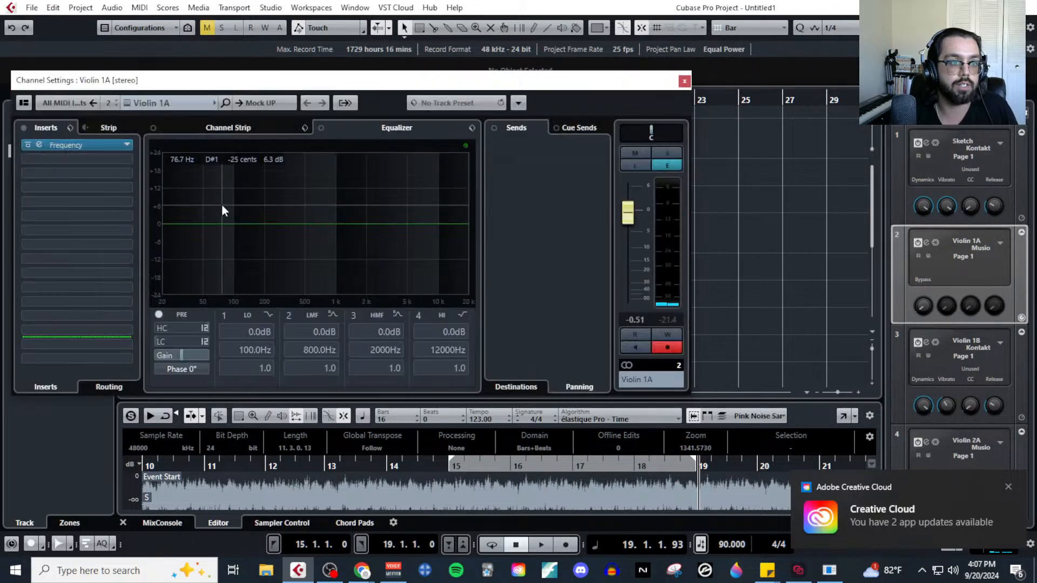
double_click(181, 355)
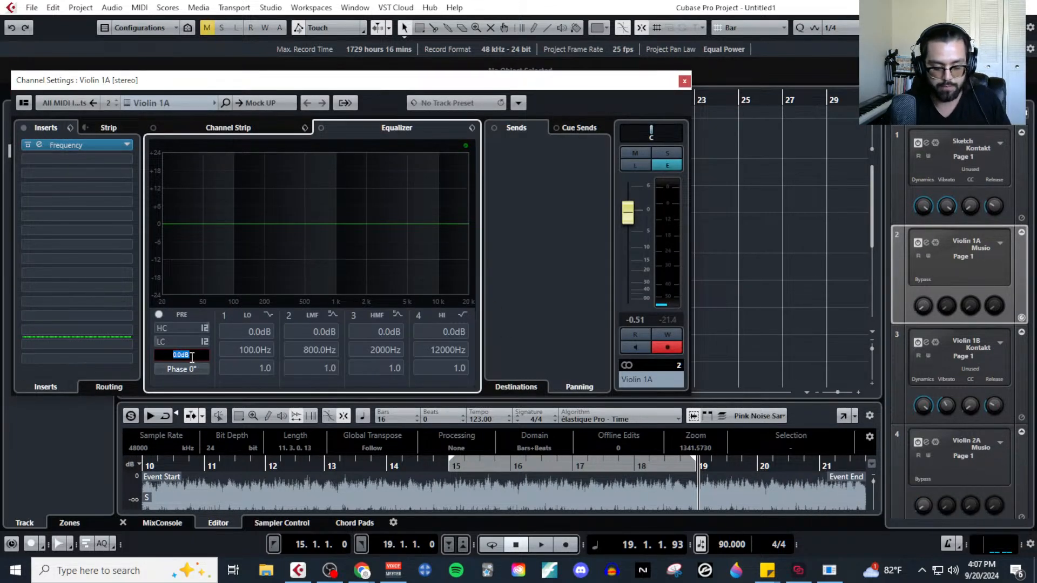
type("-3")
key("Return")
left_click(684, 82)
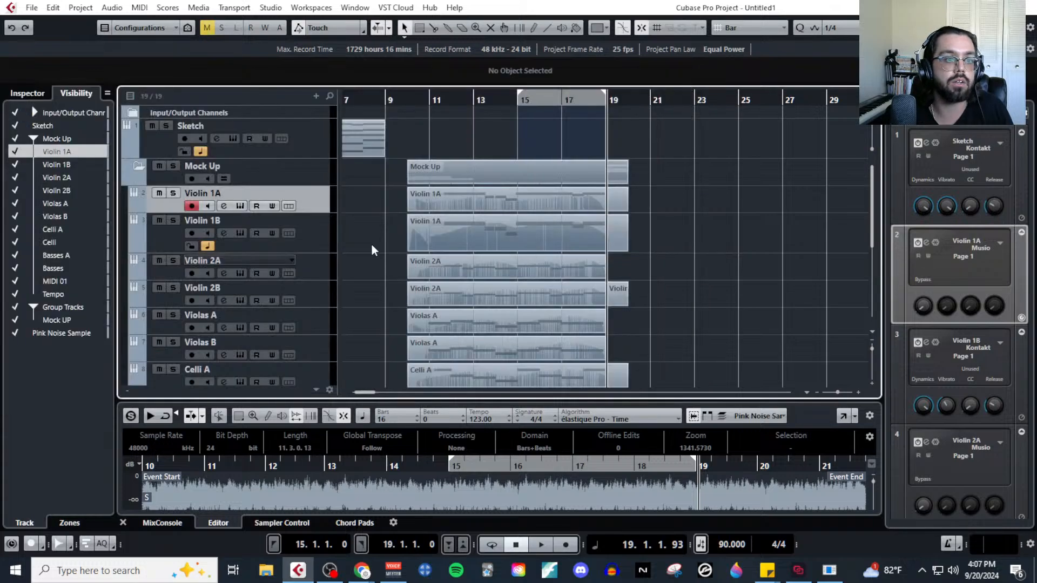
Play the mock-up from bar 10 and set the Violin 1B channel's pre gain to -3 dB.
left_click(323, 243)
left_click(409, 101)
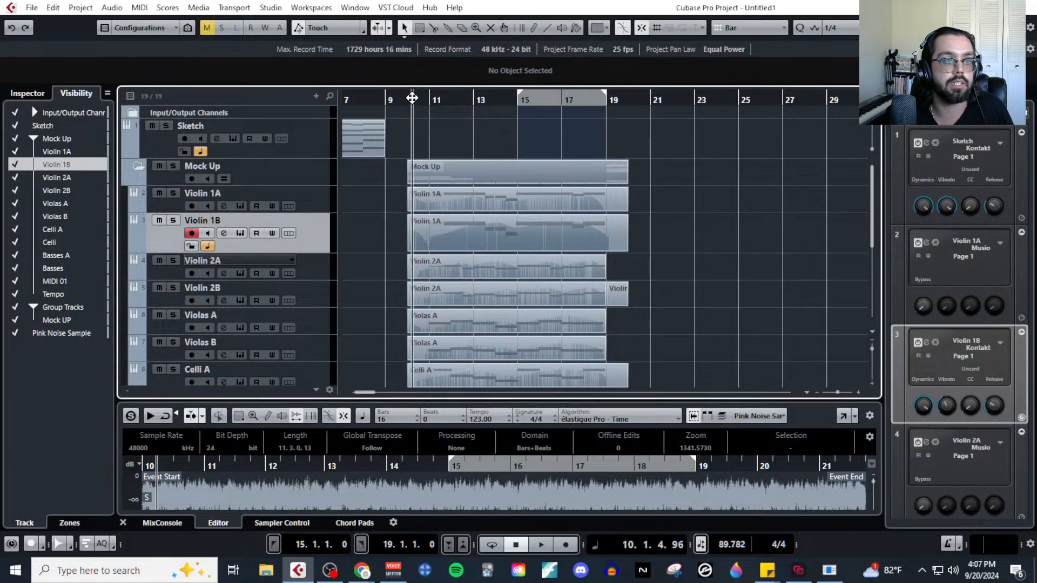
key("space")
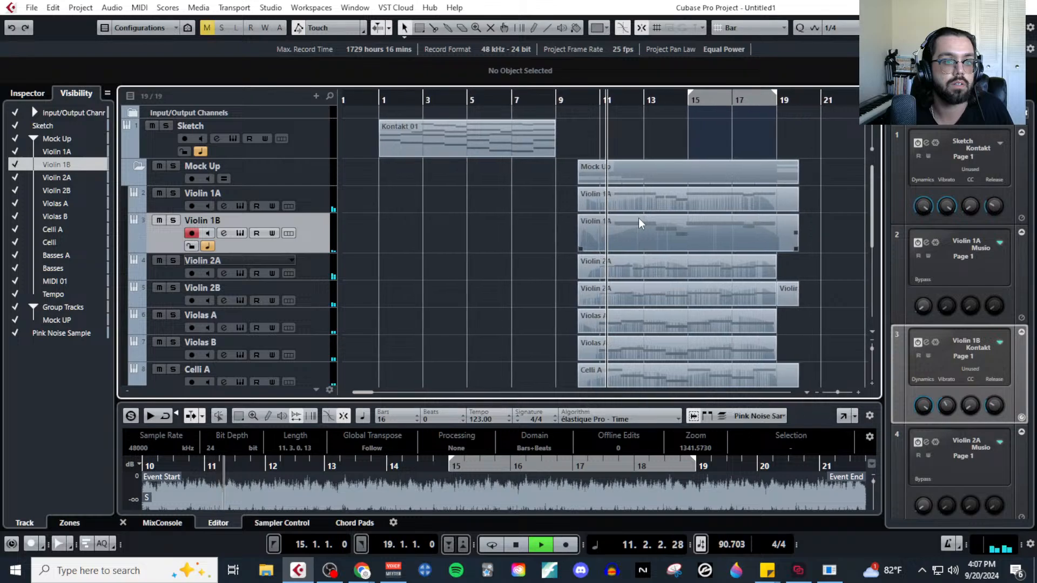
left_click(223, 235)
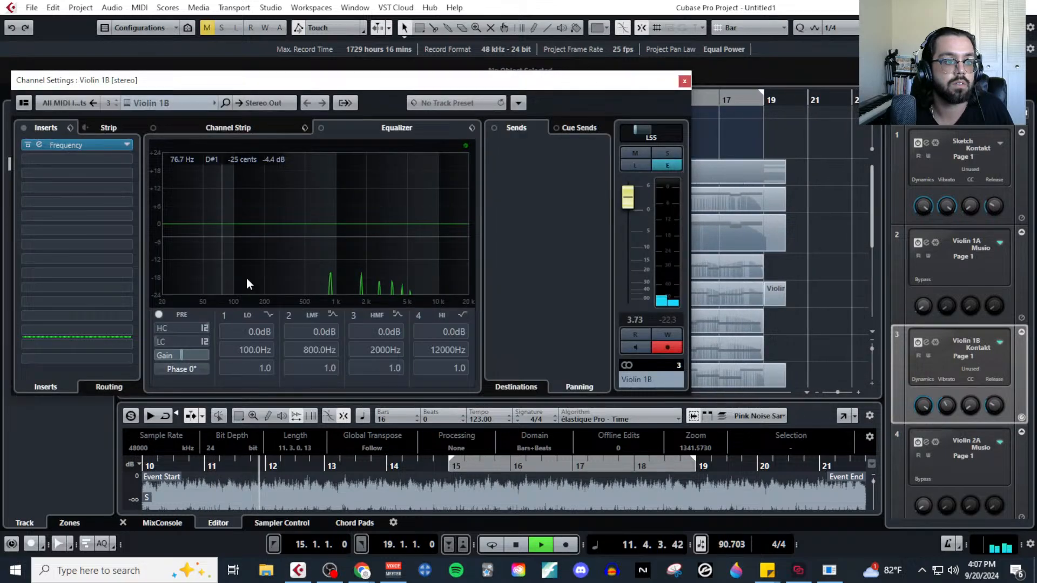
double_click(195, 354)
type("-3")
key("Return")
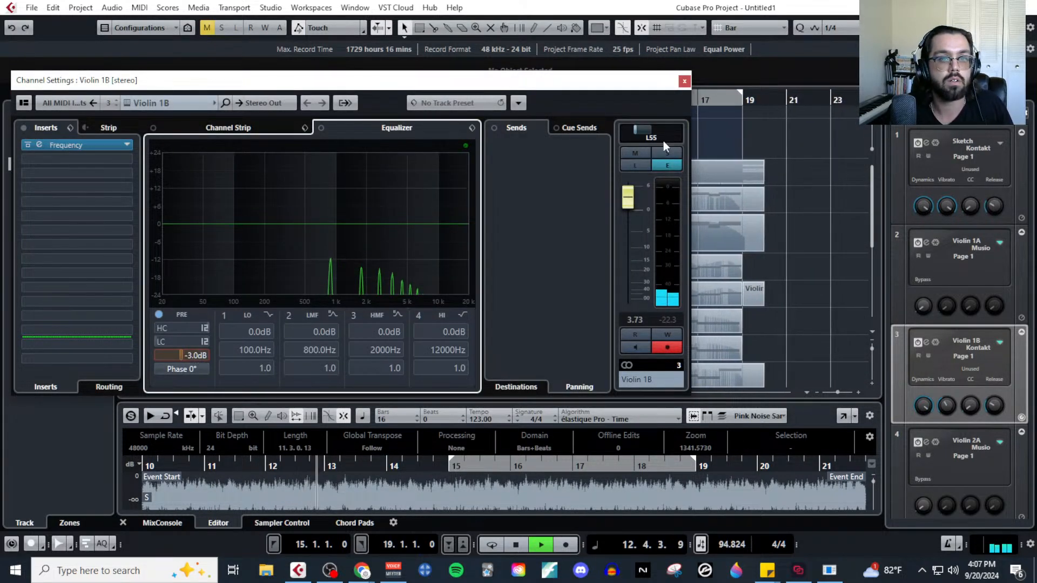
left_click(684, 81)
Lower the Violin 1A channel's pre gain to -7 dB during playback.
left_click(264, 210)
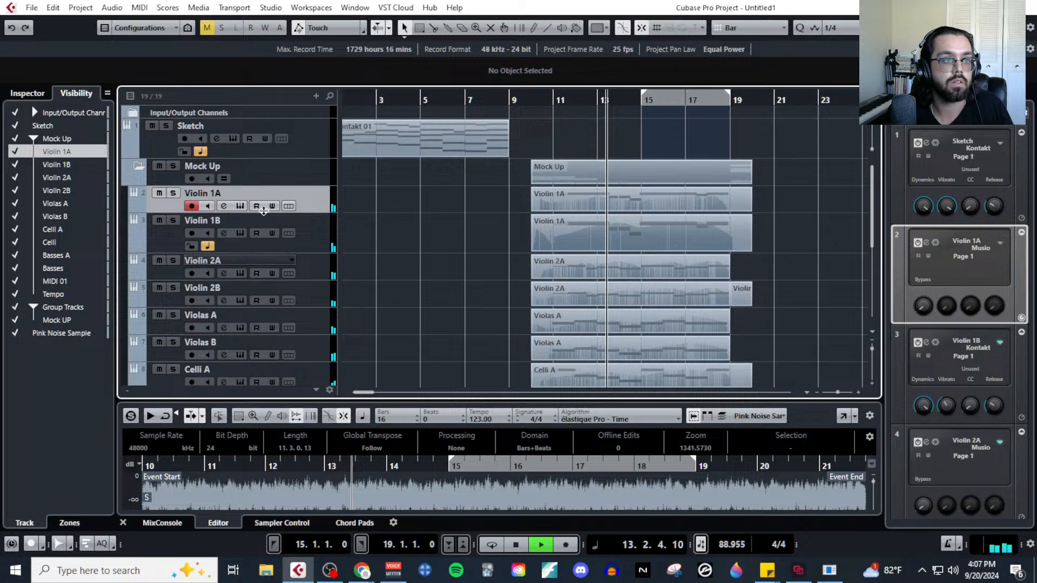
left_click(224, 205)
double_click(194, 354)
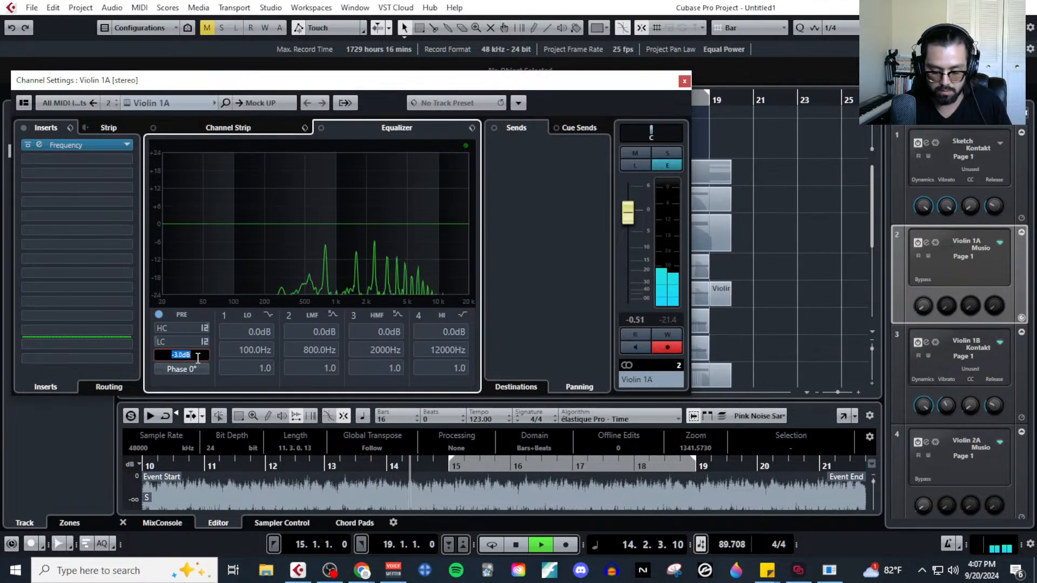
type("-7")
key("Return")
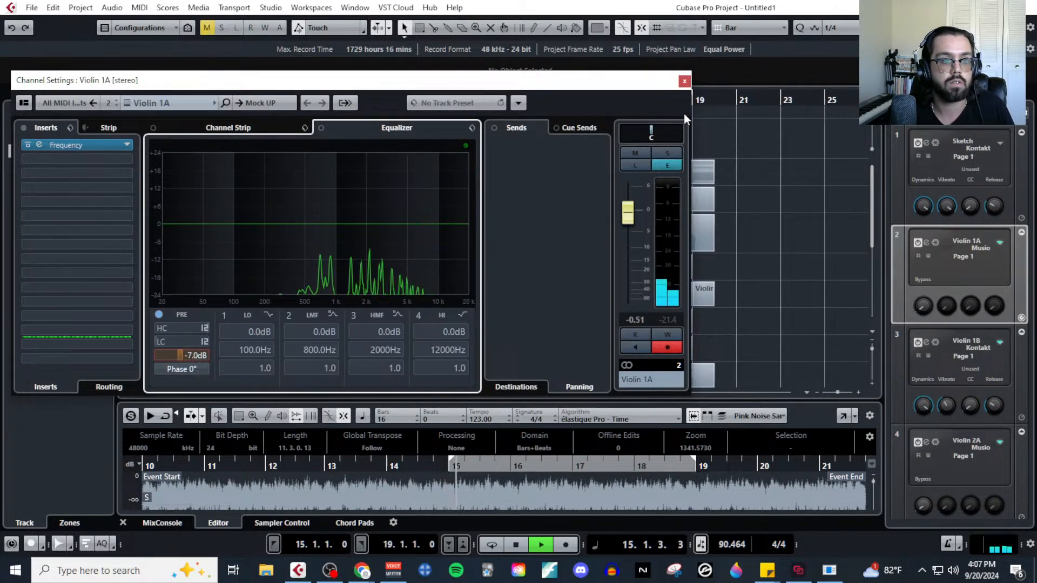
Close the Violin 1A channel settings, then stop playback and return the project cursor to bar 1.
left_click(684, 81)
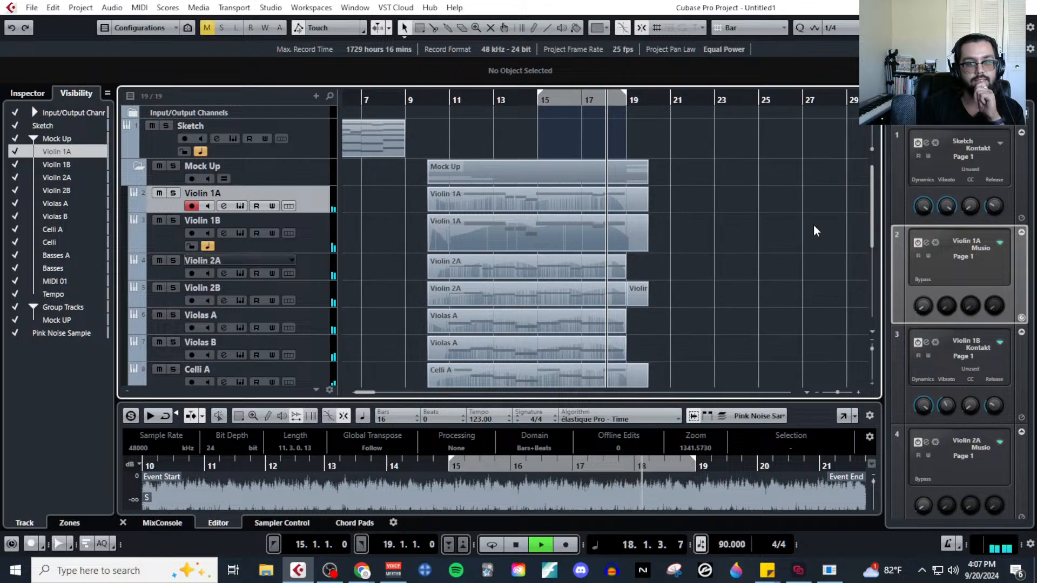
key("space")
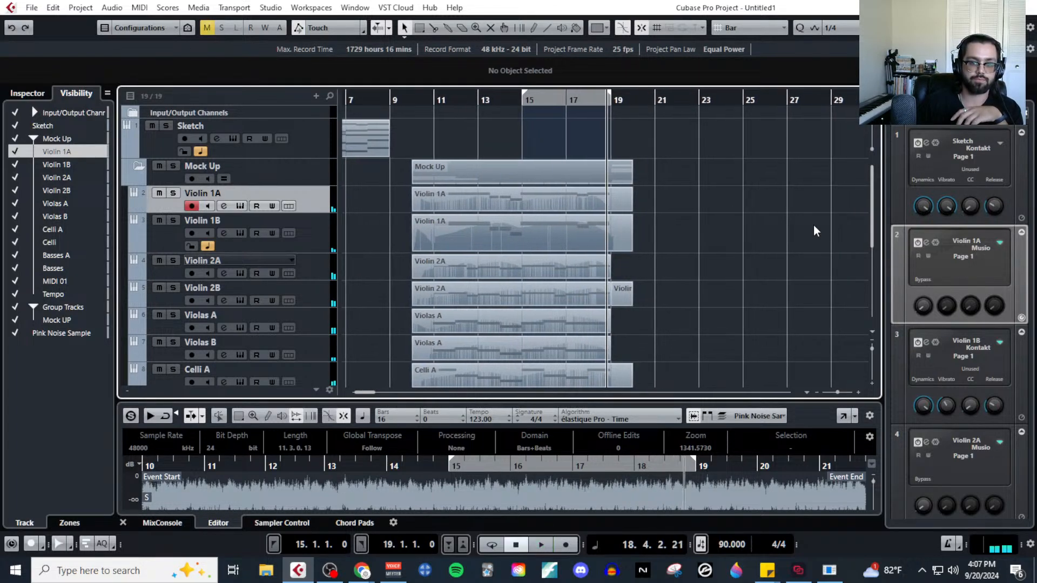
scroll(740, 259, "down", 3)
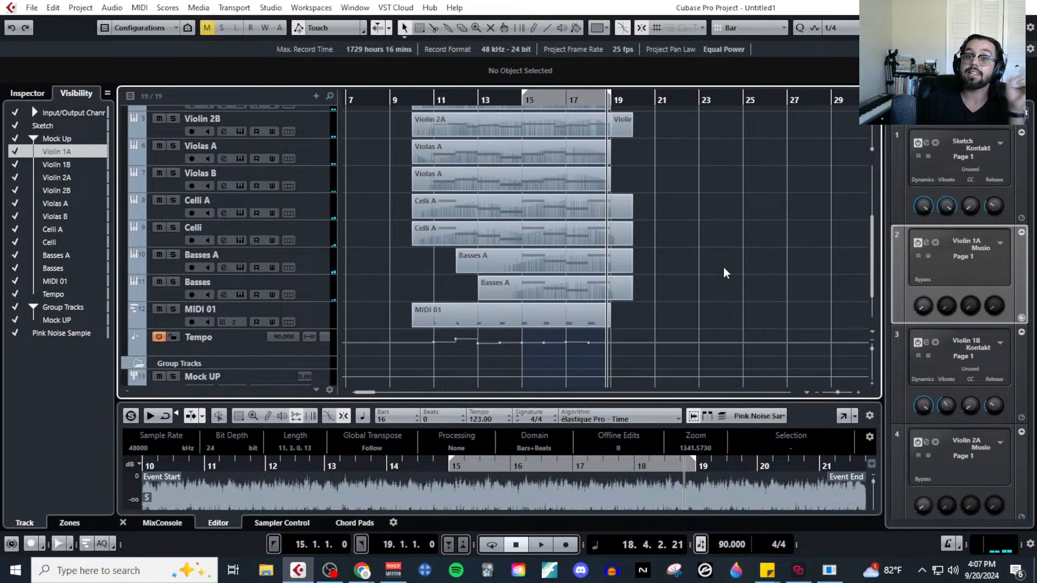
scroll(725, 265, "up", 3)
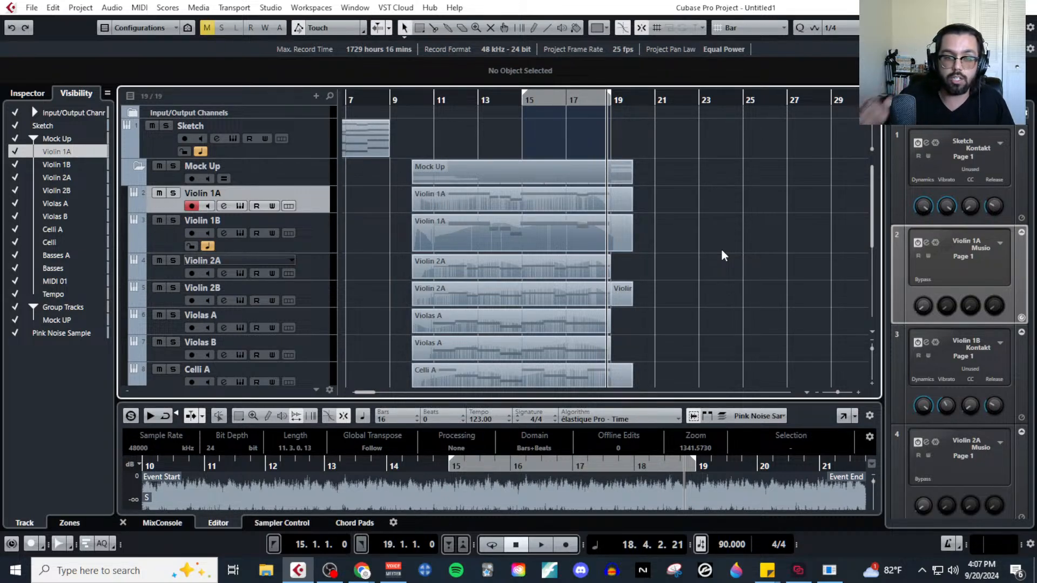
scroll(725, 284, "left", 8)
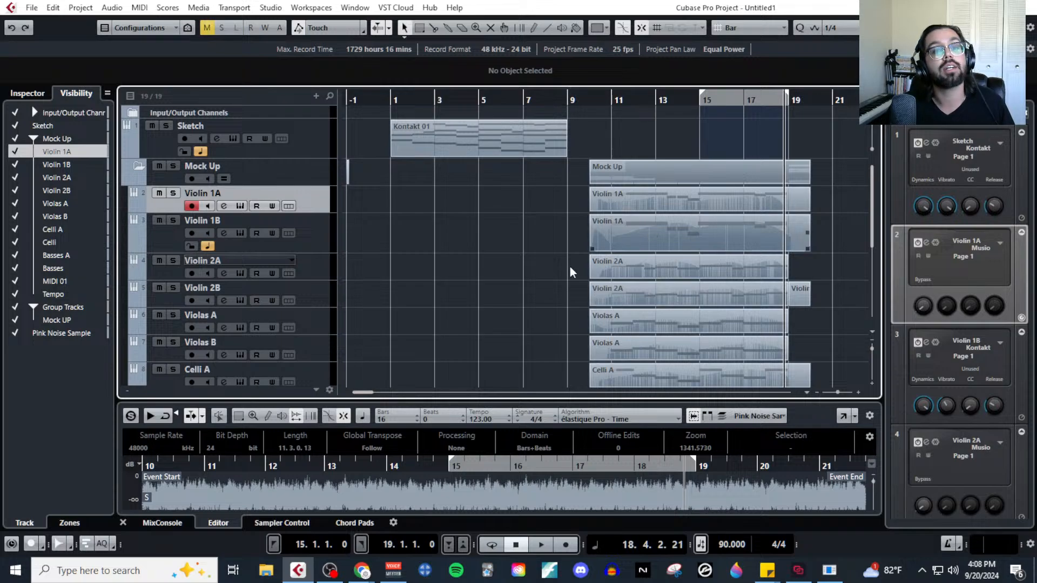
scroll(556, 274, "down", 5)
scroll(519, 240, "up", 5)
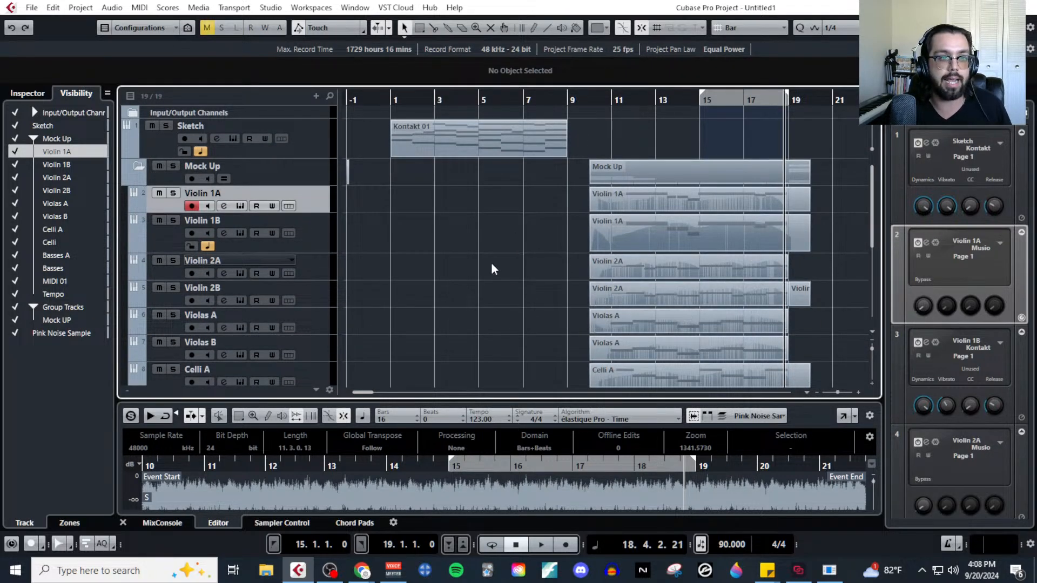
left_click(392, 100)
scroll(504, 328, "down", 3)
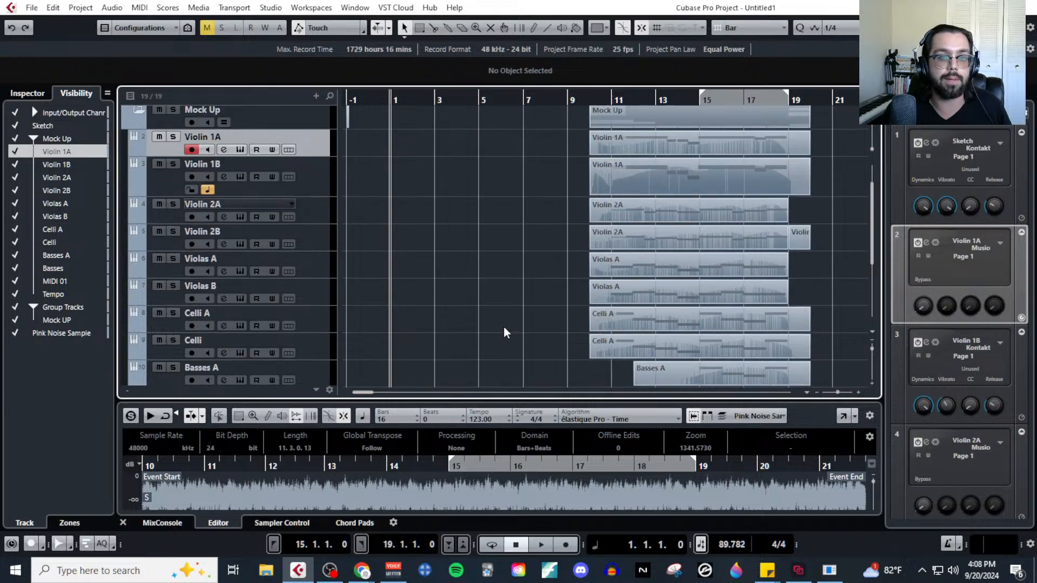
scroll(550, 293, "up", 4)
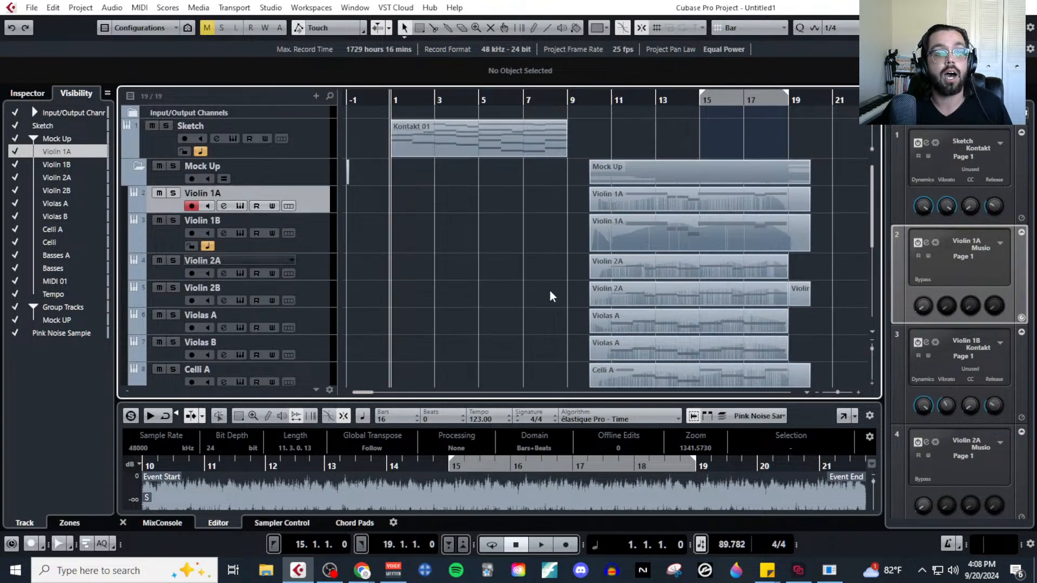
key("g")
key("g")
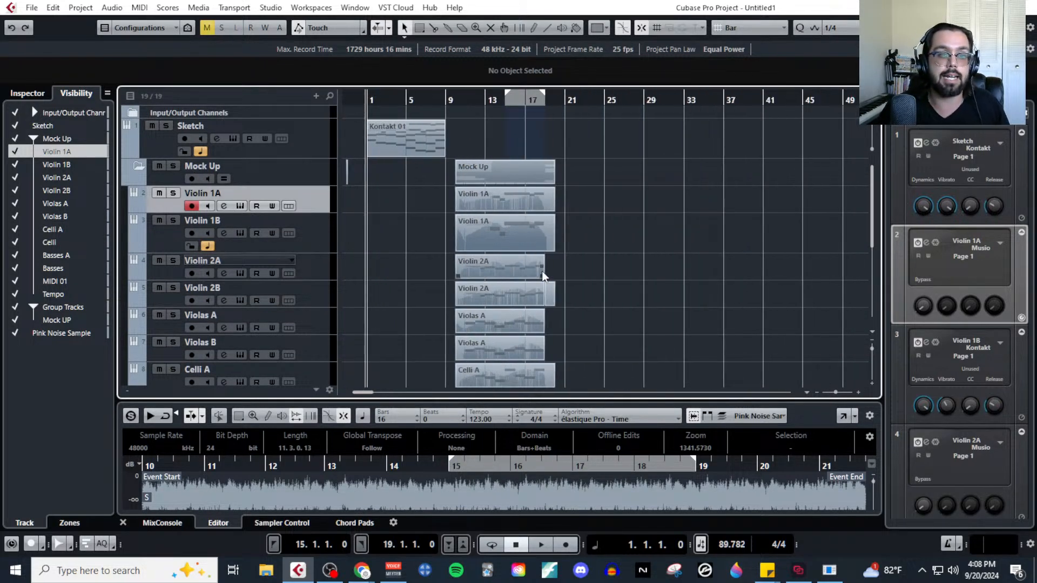
scroll(535, 277, "down", 5)
scroll(702, 243, "up", 5)
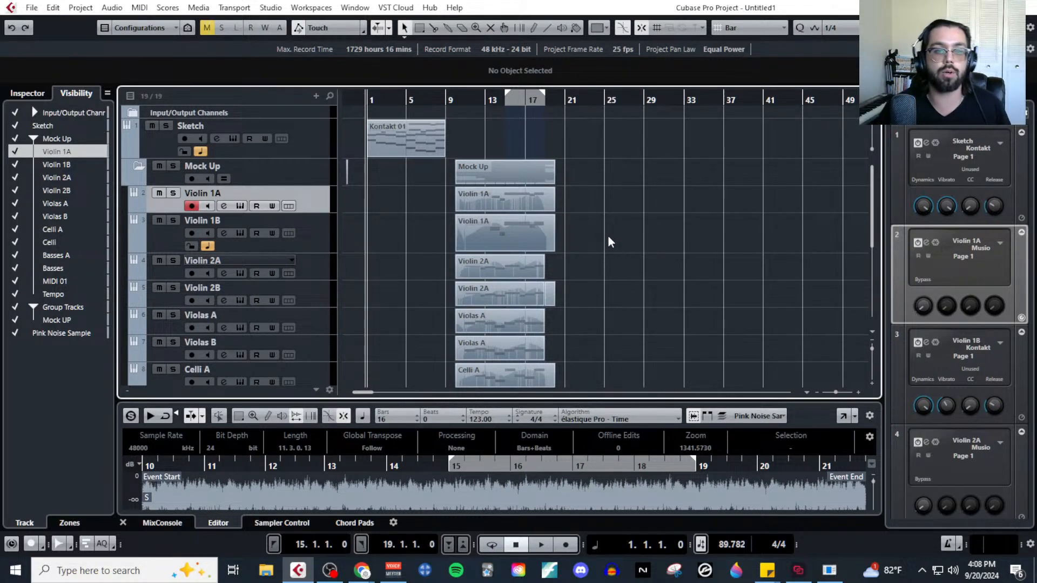
scroll(621, 268, "down", 4)
scroll(624, 280, "up", 4)
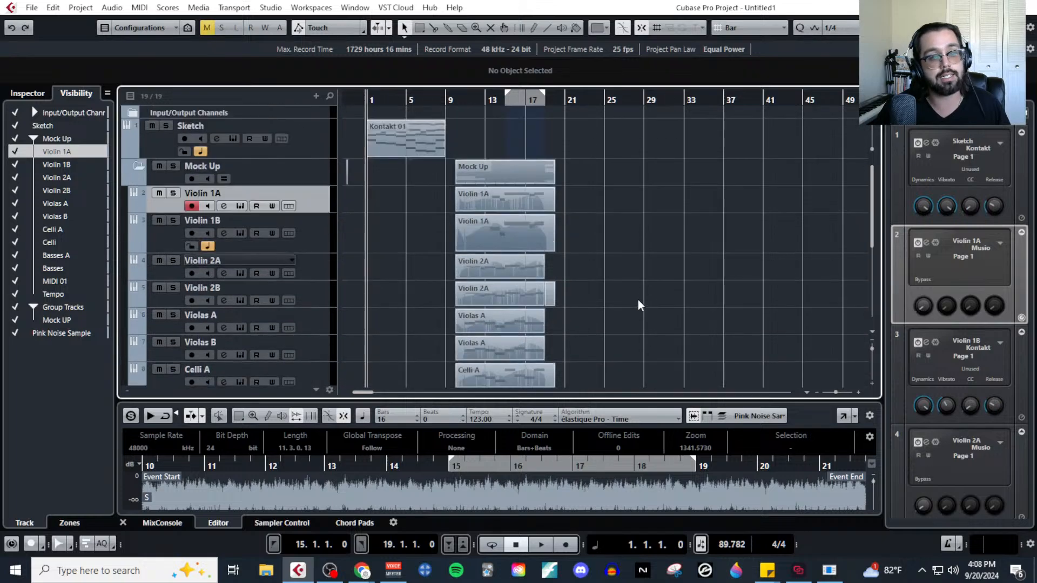
key("h")
key("h")
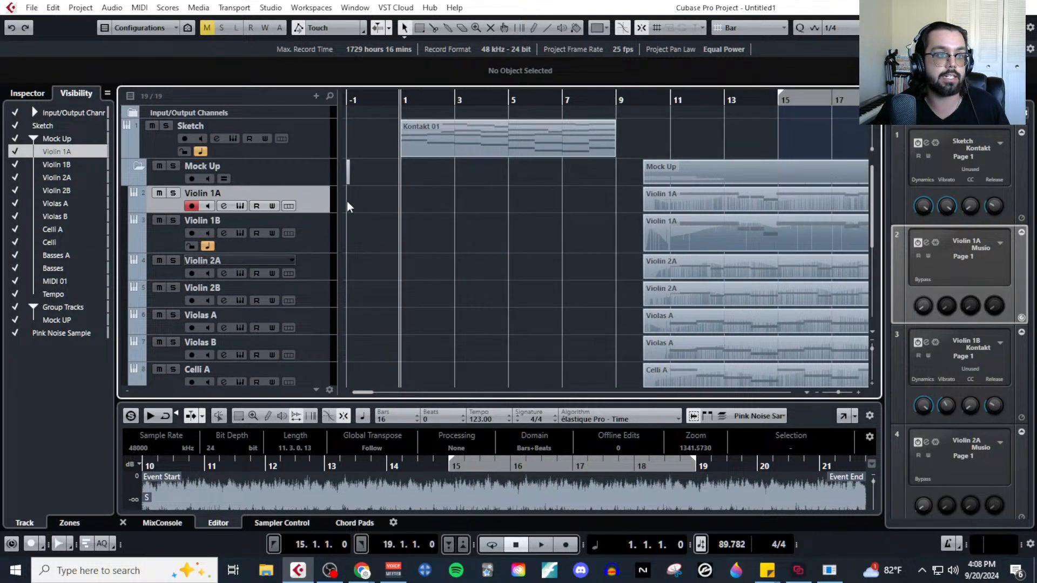
Select the tracks from Violin 1A through MIDI 01 and shrink them all to the minimum track height.
scroll(330, 238, "down", 4)
left_click(326, 252, "shift")
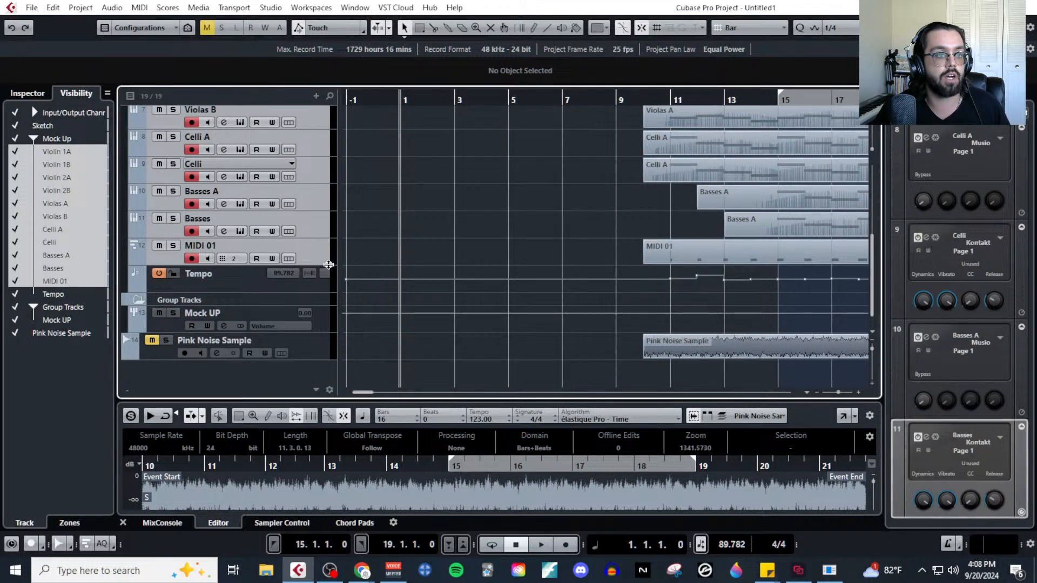
left_click_drag(328, 264, 331, 238)
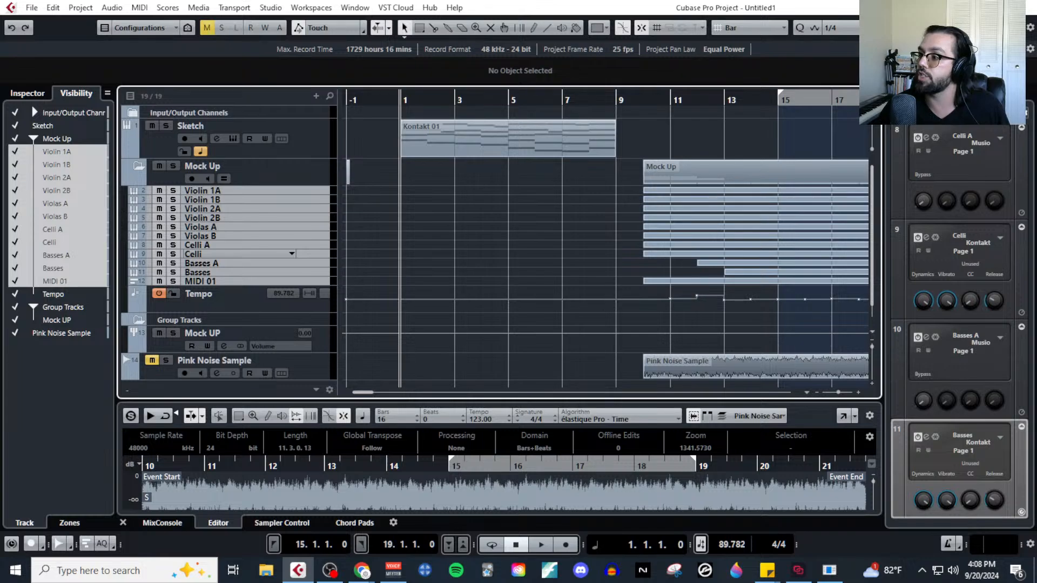
Select the Pink Noise Sample clip and increase its track height to enlarge the waveform.
scroll(600, 325, "down", 1)
key("g")
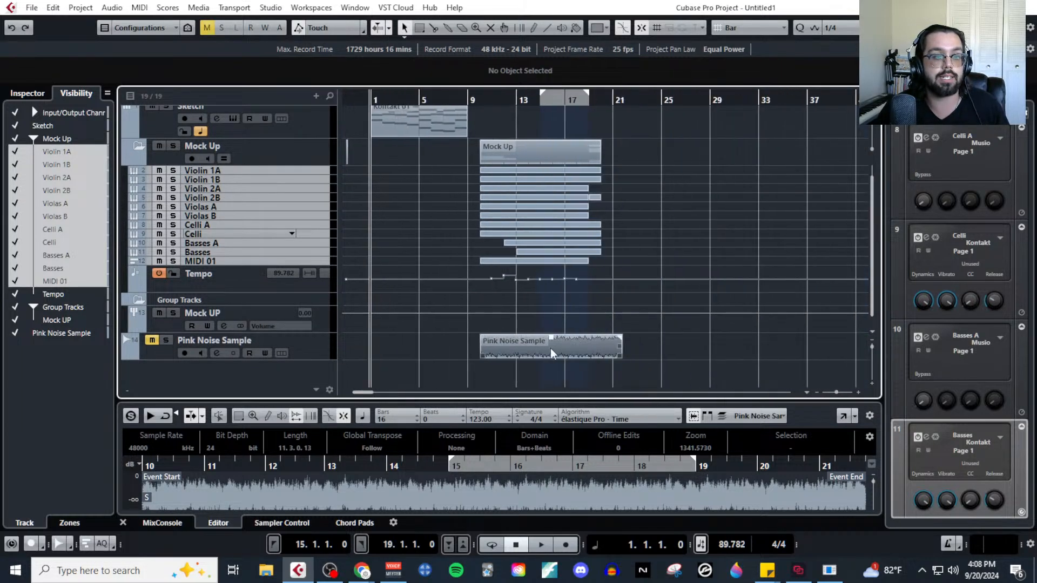
left_click(519, 355)
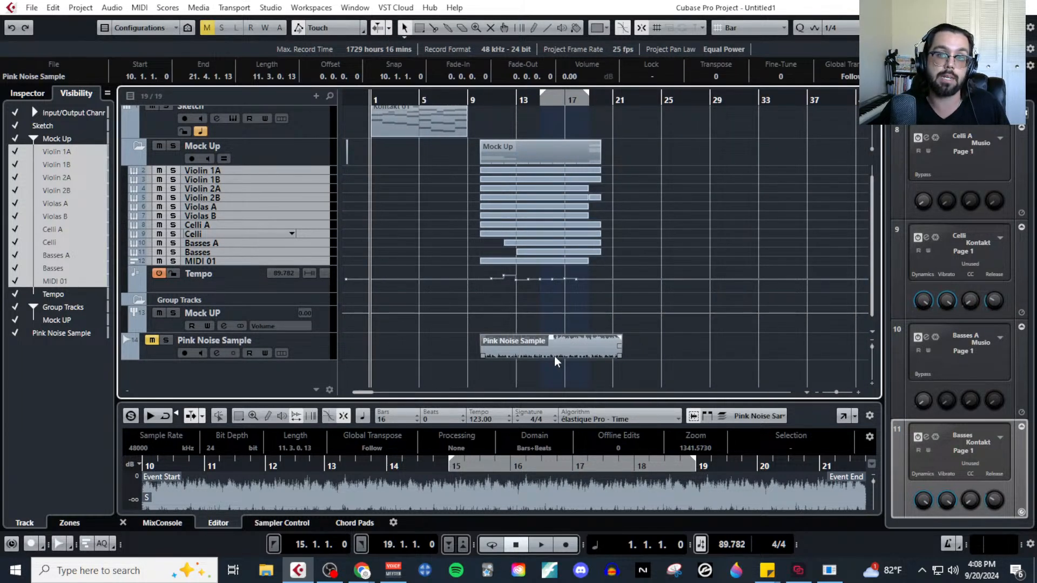
left_click_drag(321, 361, 324, 393)
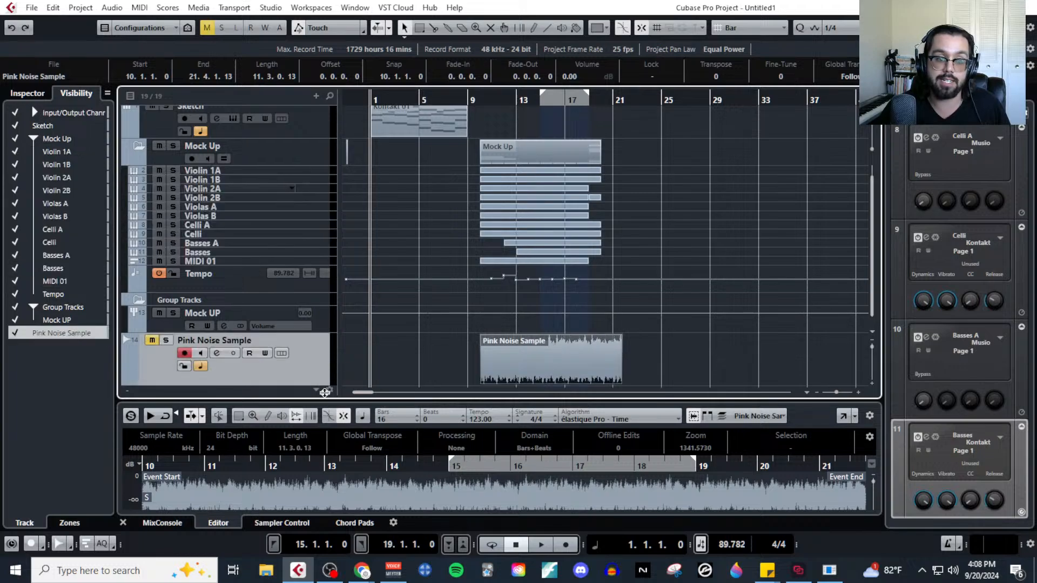
Solo the Pink Noise Sample track and play it from bar 13 to examine its frequency spectrum in the channel equalizer.
scroll(565, 367, "up", 1)
scroll(519, 336, "down", 3)
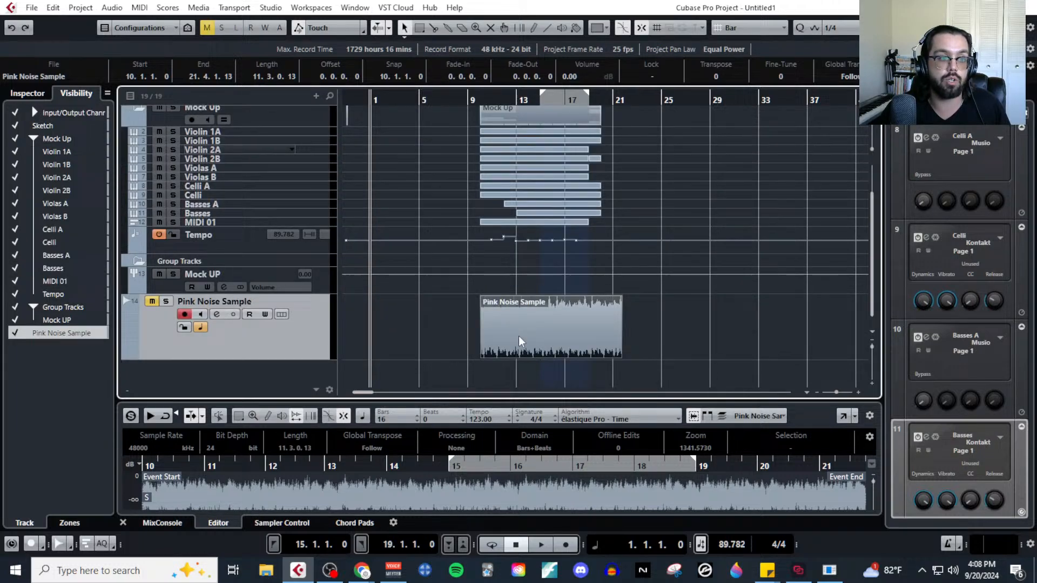
left_click(162, 303)
left_click(218, 314)
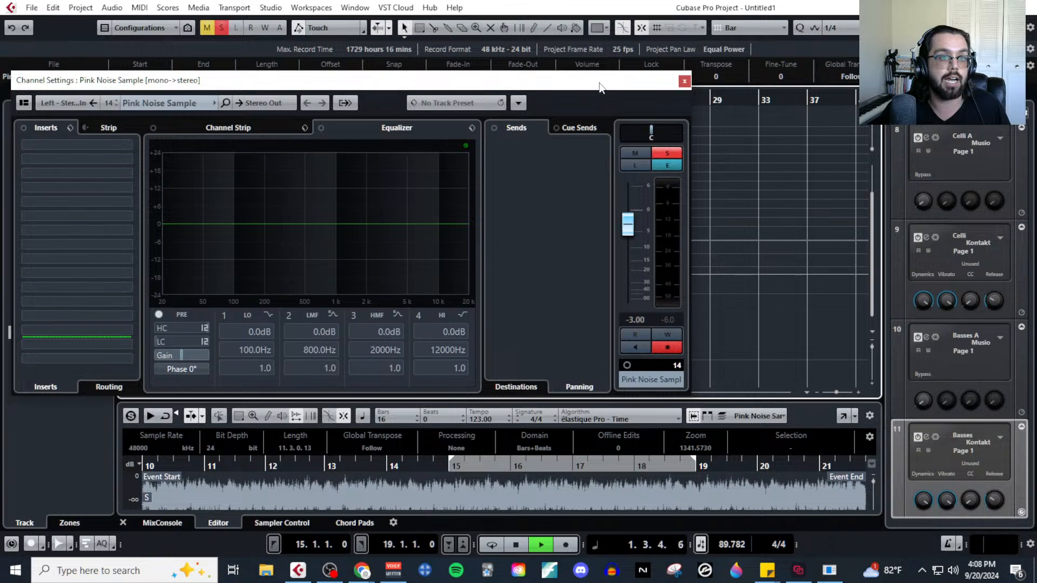
left_click_drag(601, 87, 601, 456)
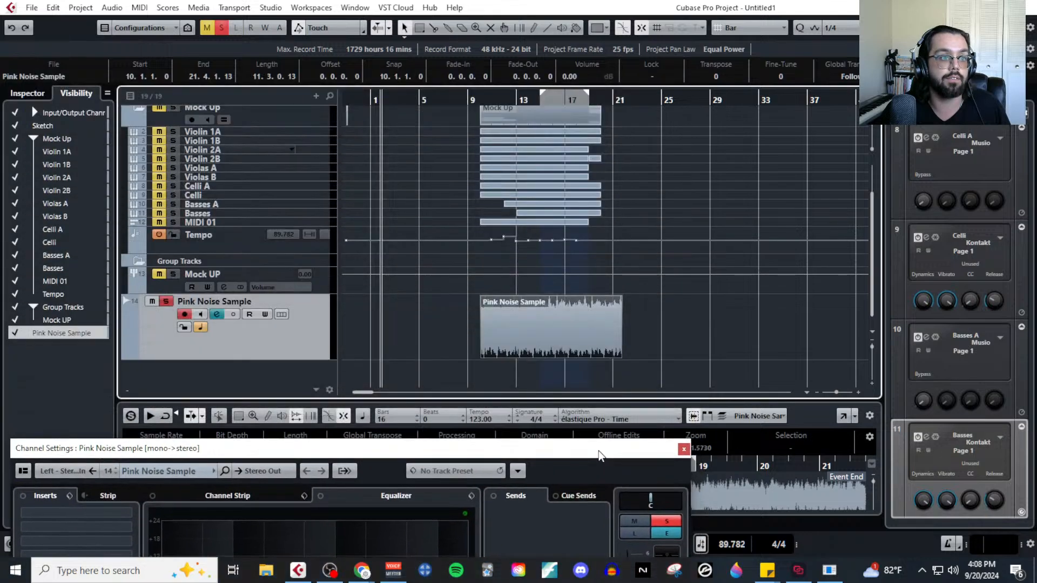
left_click(516, 99)
left_click_drag(571, 454, 625, 125)
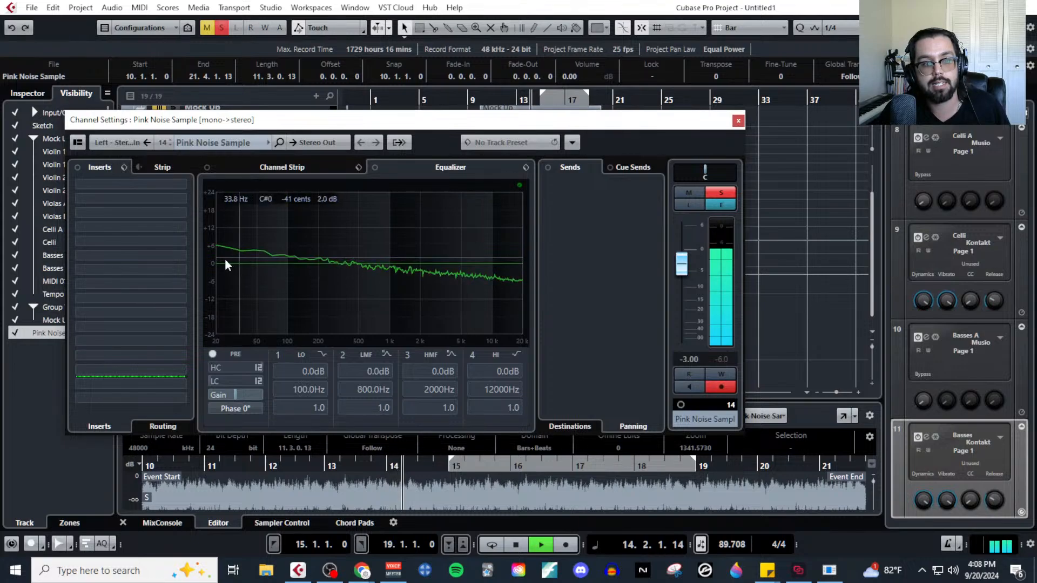
key("space")
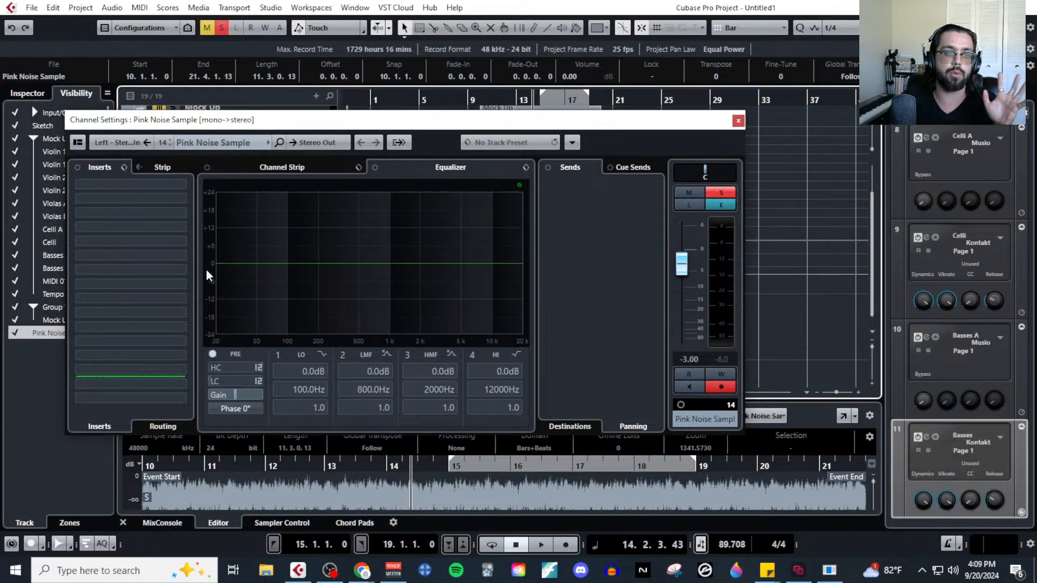
left_click(740, 121)
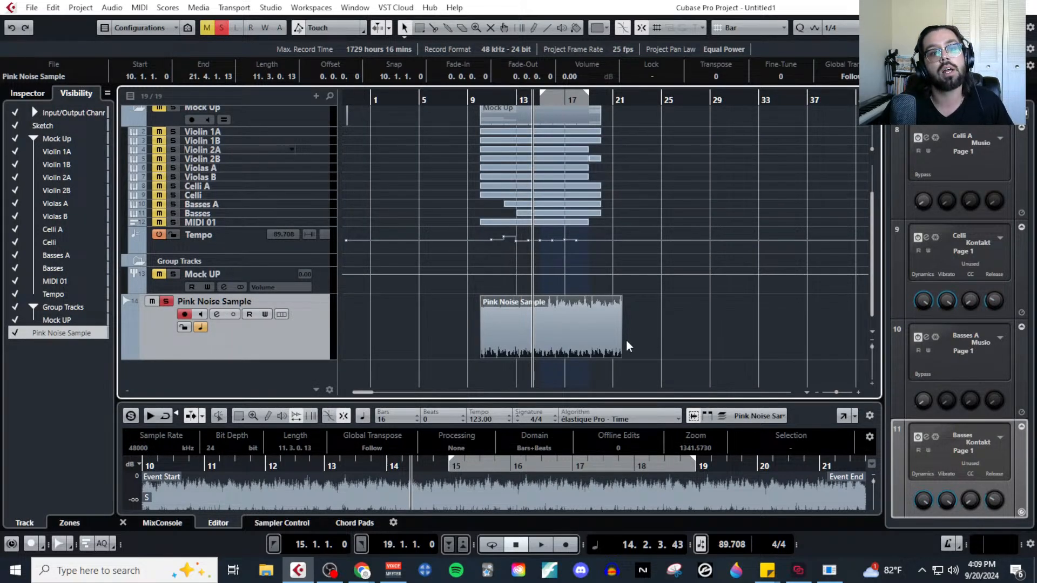
Deactivate all solo states in the project.
scroll(625, 334, "up", 3)
scroll(614, 311, "down", 3)
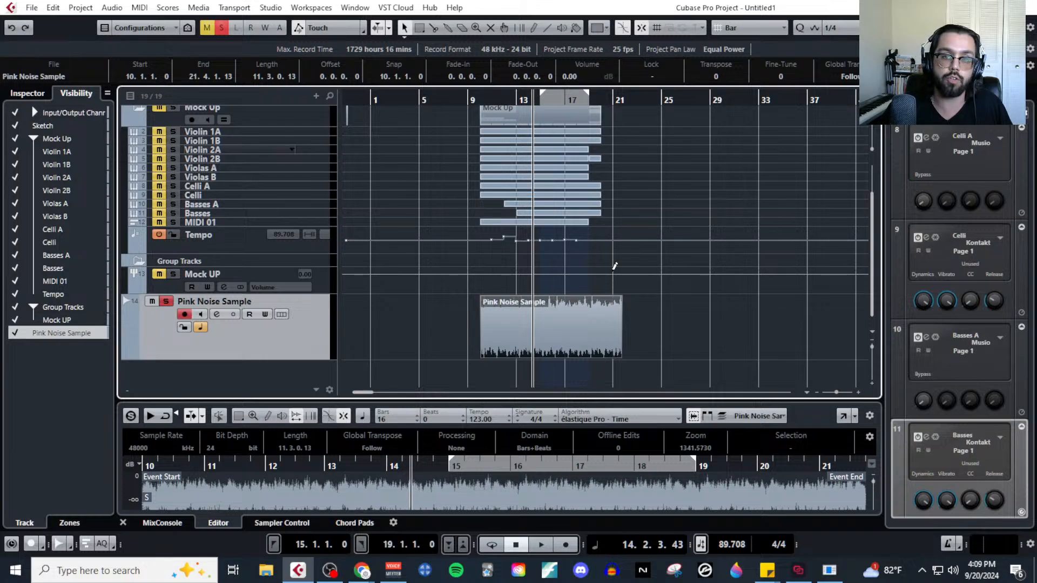
left_click(221, 27)
Expand the Input/Output Channels folder and inspect the Stereo Out channel settings.
scroll(428, 292, "up", 2)
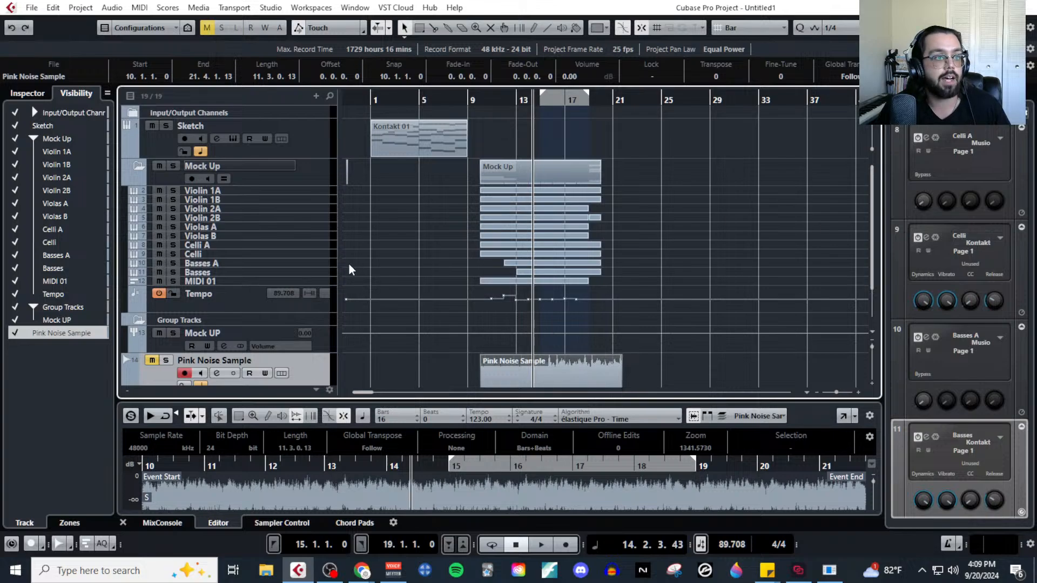
left_click(128, 112)
left_click_drag(230, 126, 231, 144)
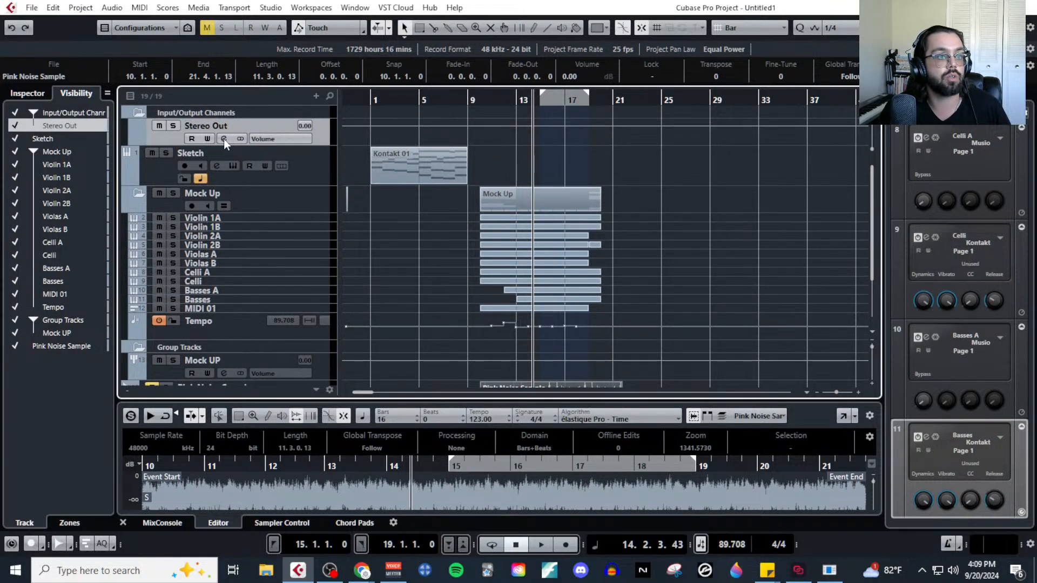
left_click(223, 138)
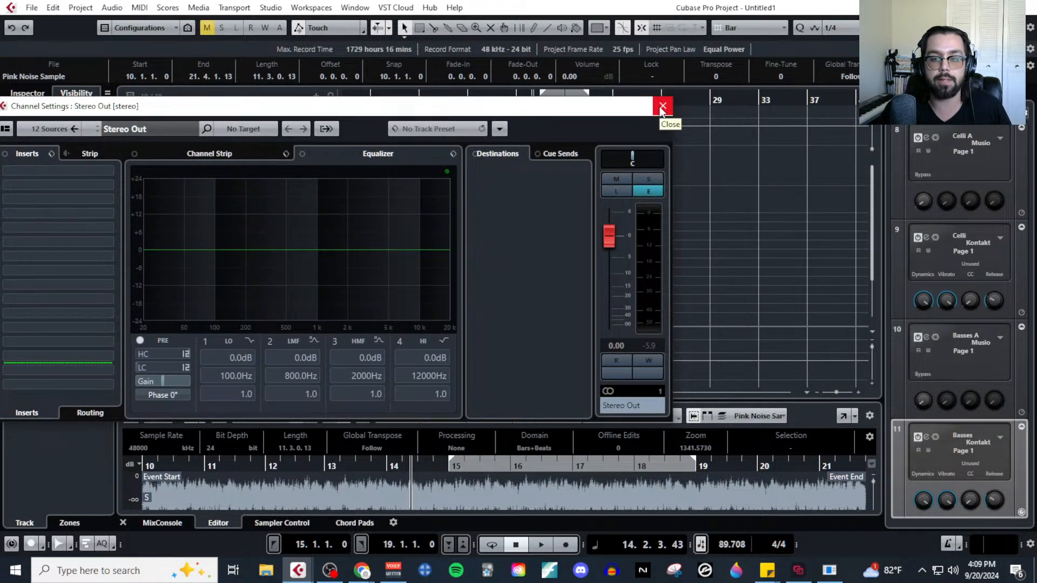
left_click(662, 106)
Inspect the Pink Noise Sample track's fader and peak level in its channel settings.
scroll(150, 341, "down", 3)
left_click(254, 343)
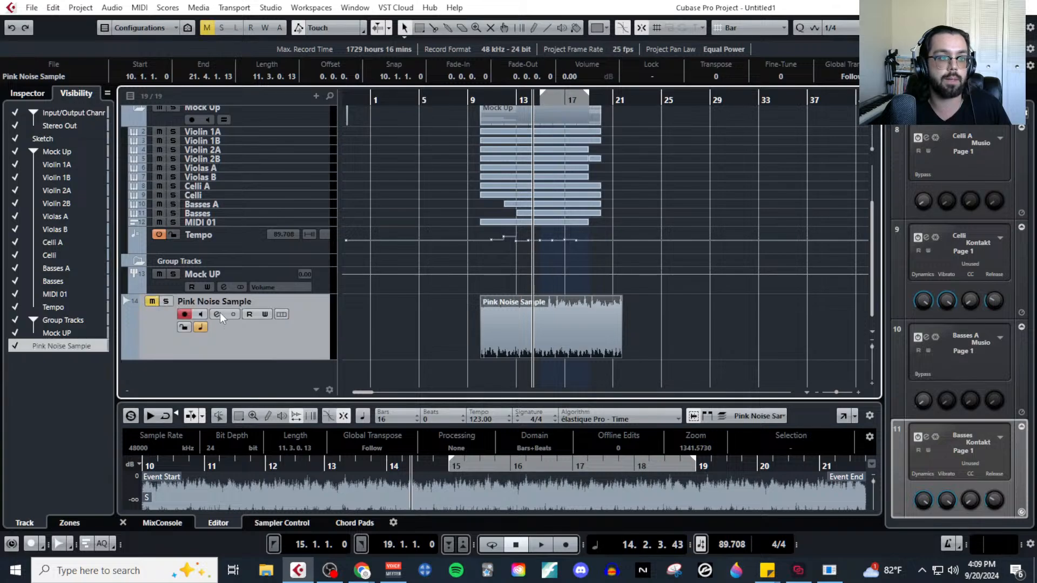
left_click(217, 314)
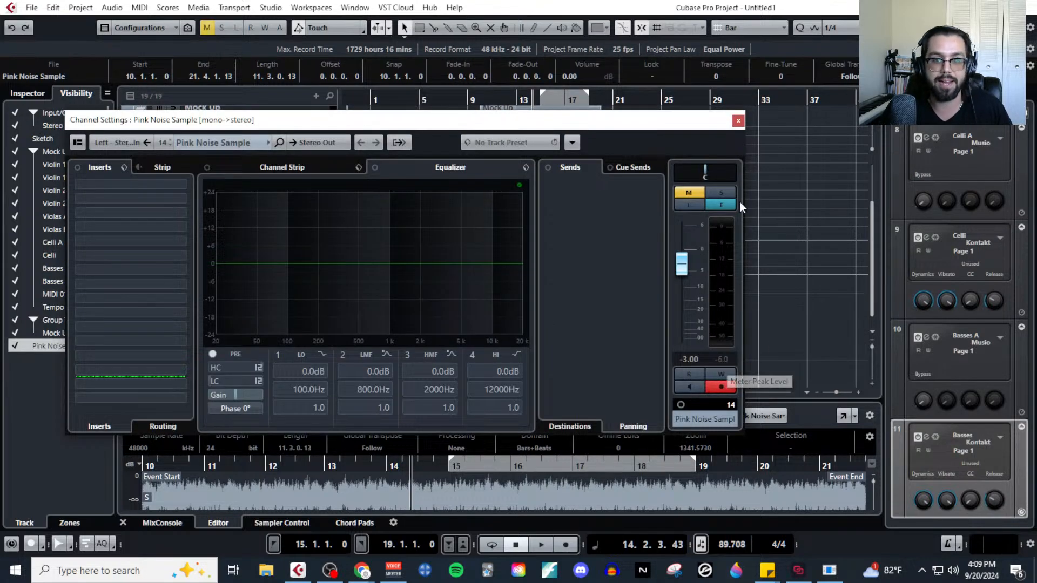
left_click(738, 120)
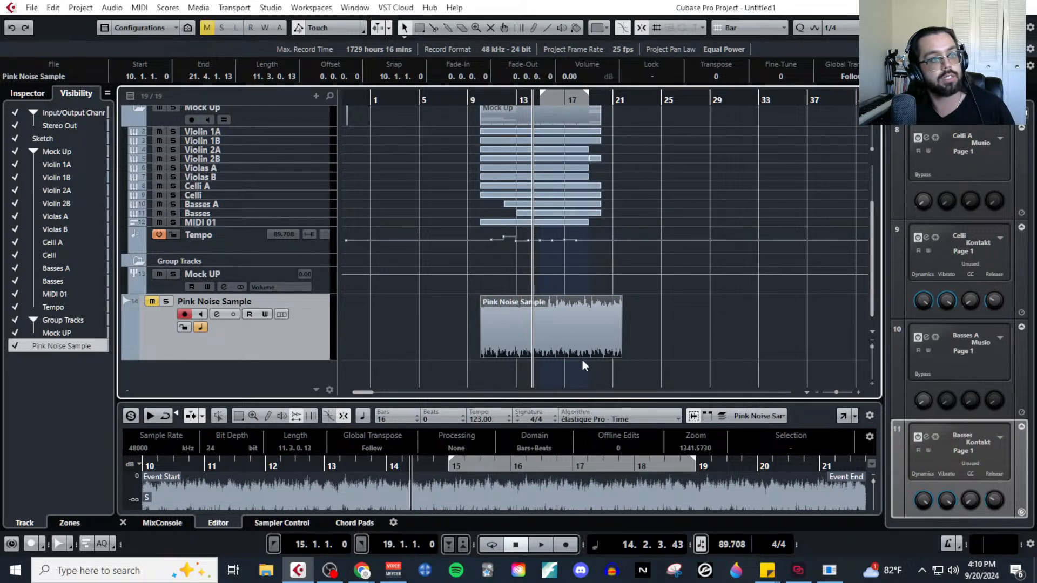
scroll(391, 317, "up", 3)
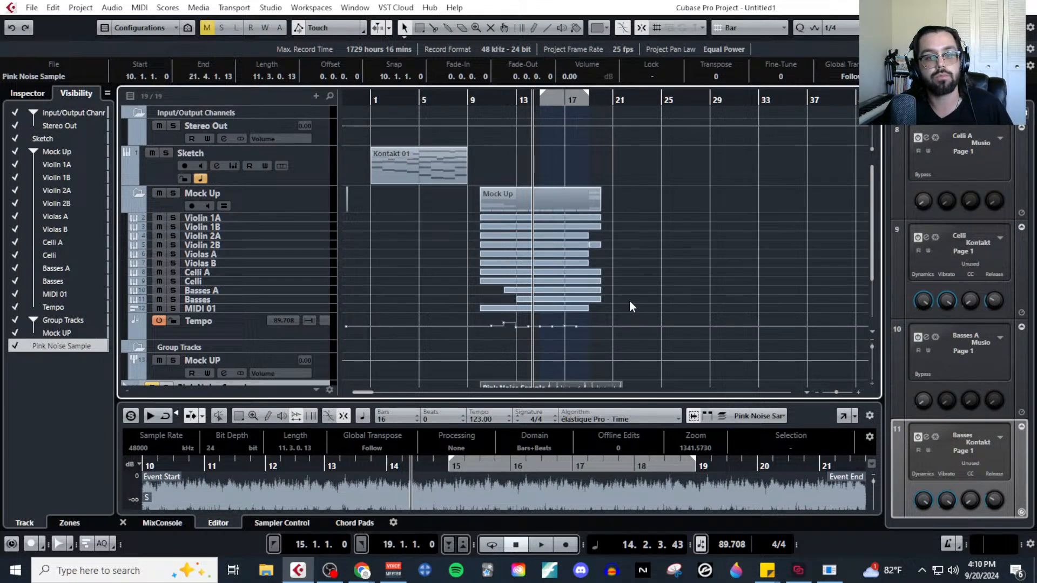
scroll(628, 300, "down", 3)
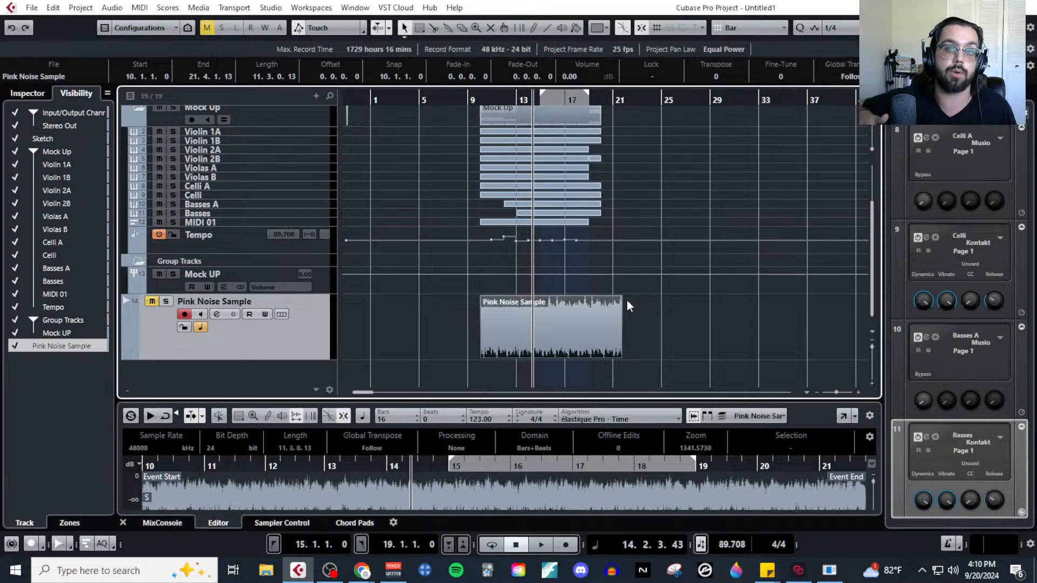
Open the MIDI part on the Celli track in the Key Editor.
scroll(405, 192, "up", 3)
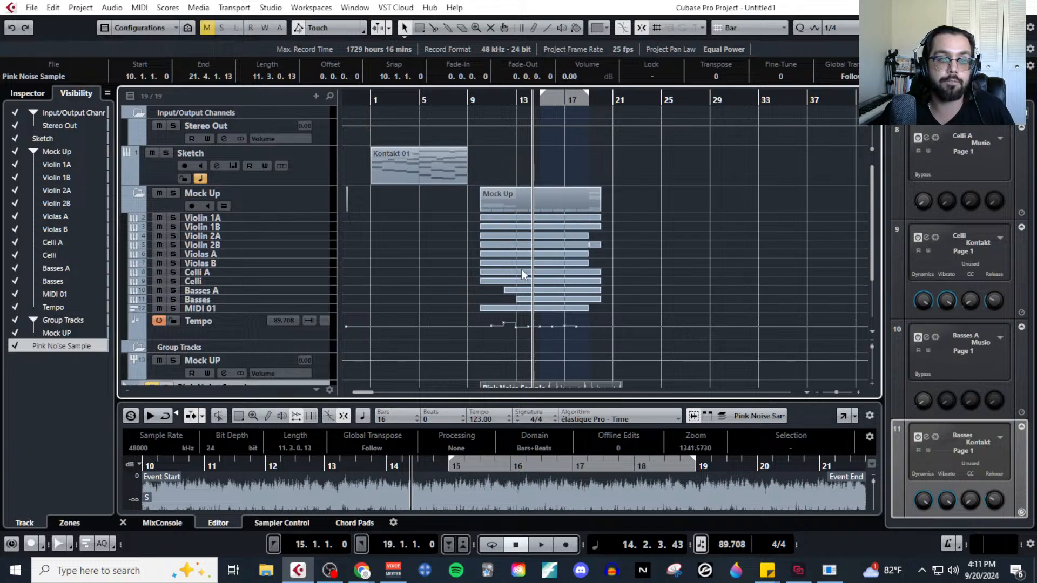
left_click(539, 282)
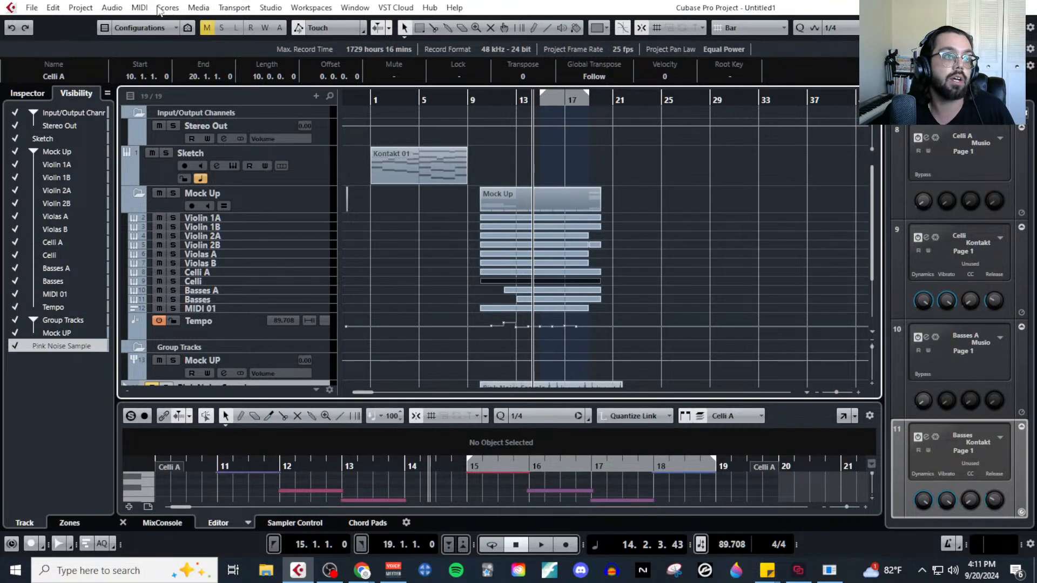
left_click(142, 8)
left_click(162, 22)
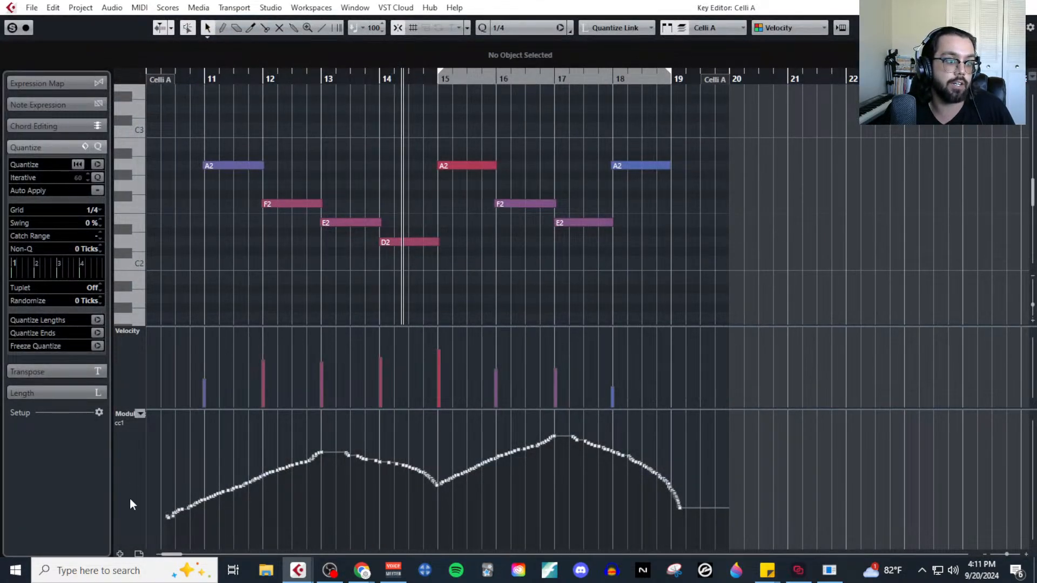
Show the velocity, modulation and expression controller lanes for the Celli A part, and close the Key Editor.
left_click(138, 554)
left_click(173, 521)
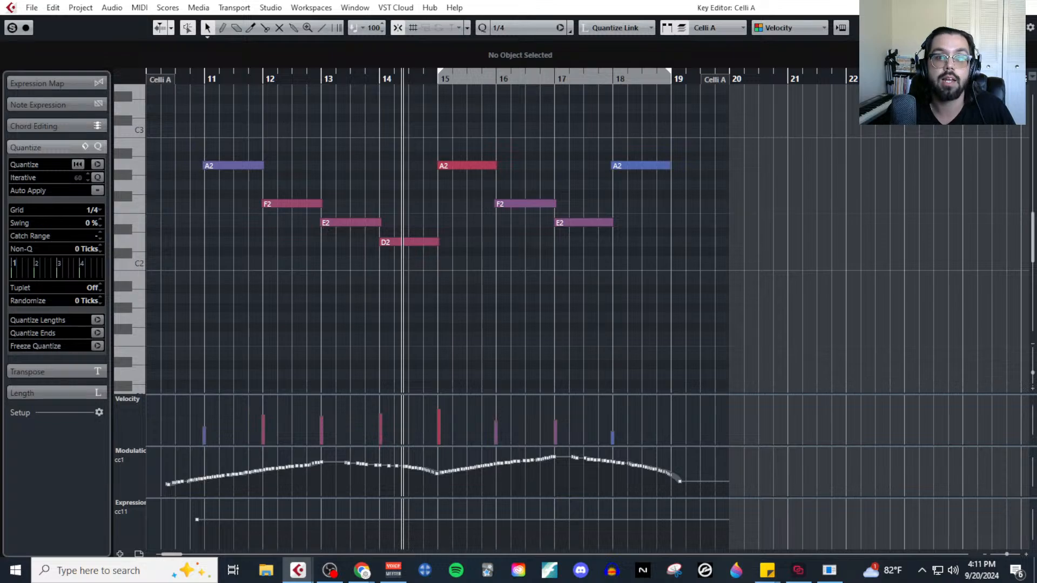
left_click(1031, 8)
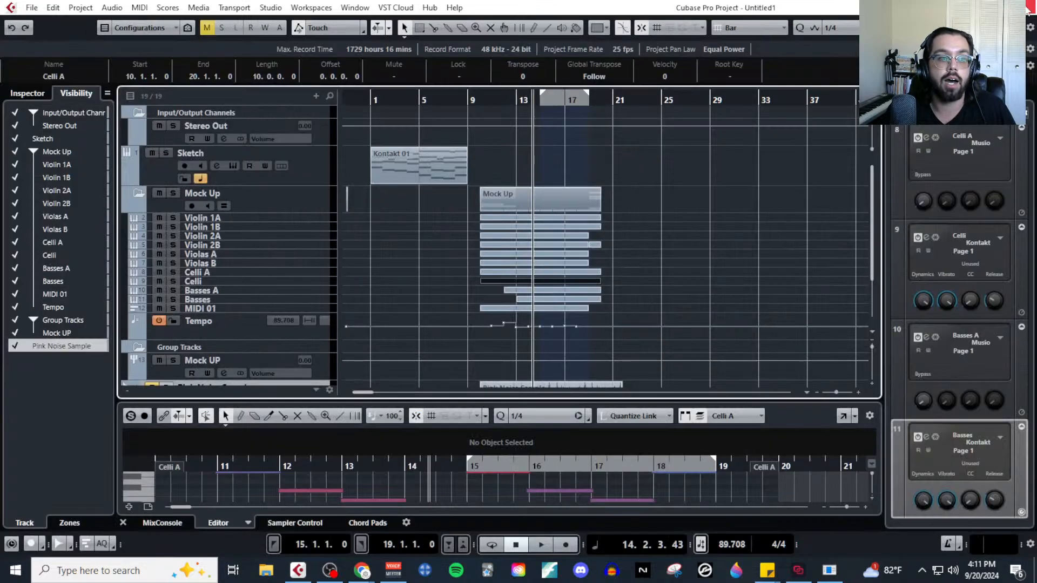
Open the Violin 1B track's MIDI part in the Key Editor, view its velocity, modulation, expression and CC21 lanes, and close the editor.
left_click(312, 226)
left_click(521, 227)
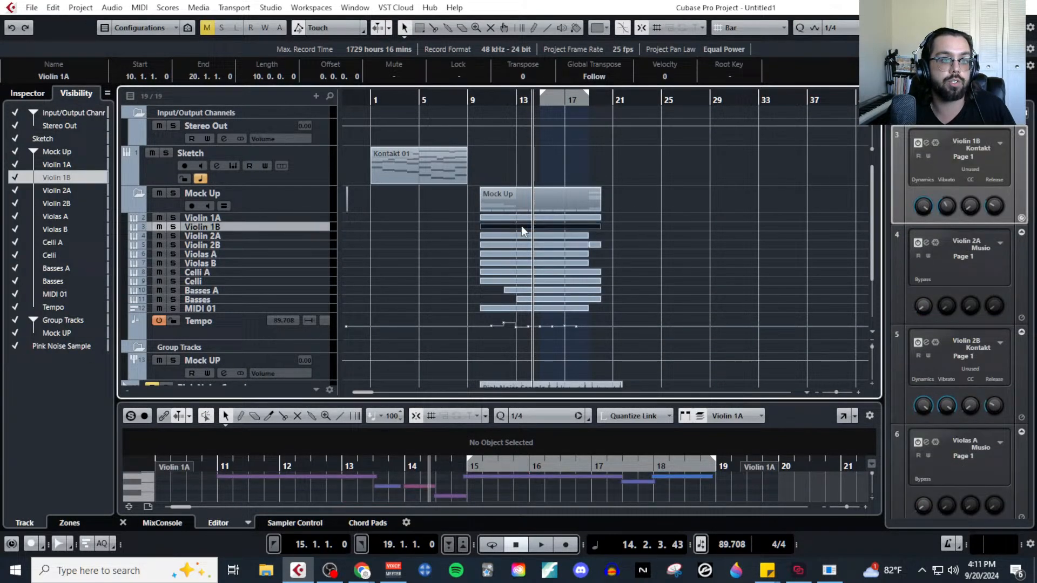
left_click(140, 8)
left_click(162, 19)
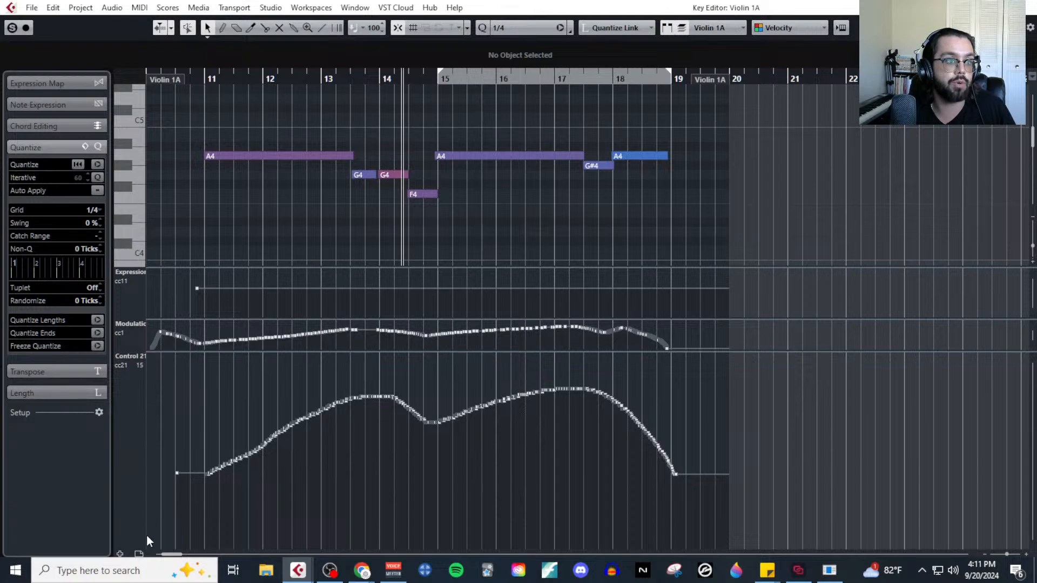
left_click(140, 553)
left_click(187, 520)
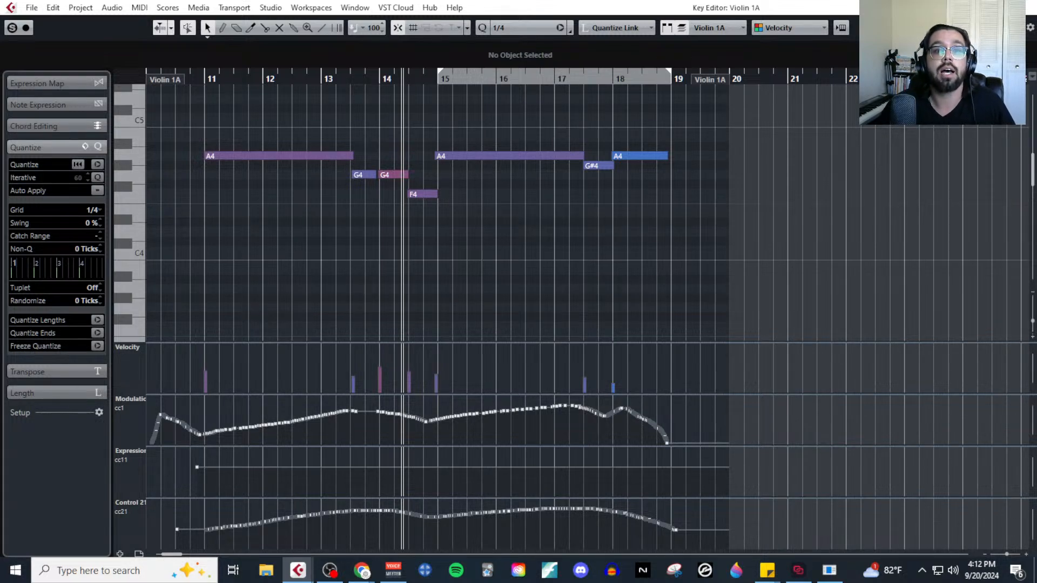
left_click(1031, 6)
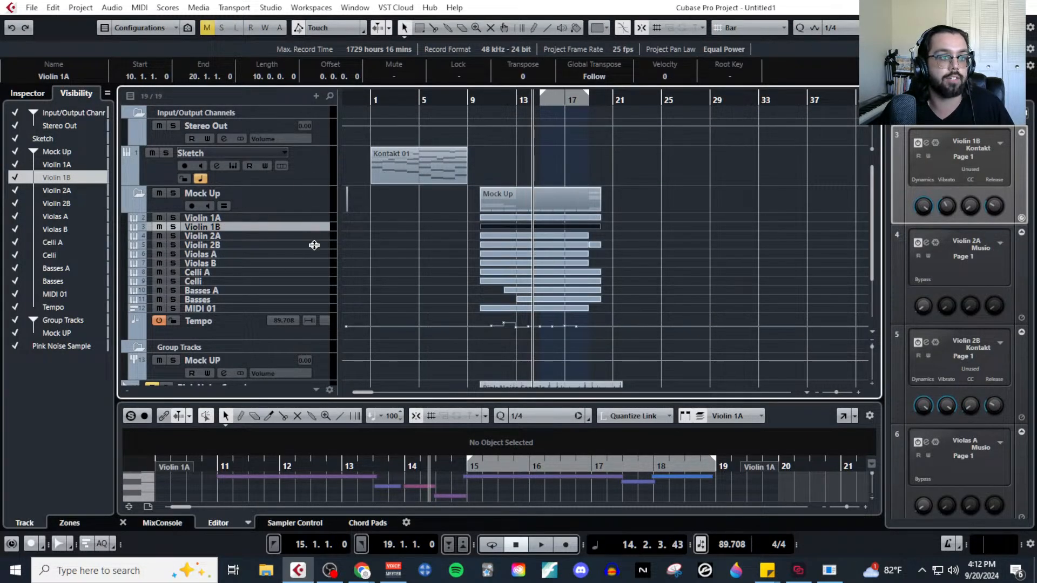
Inspect the Albion ONE Strings - Long patch in the Violin 1B track's Kontakt instrument, and close its window.
left_click(312, 228)
left_click(241, 242)
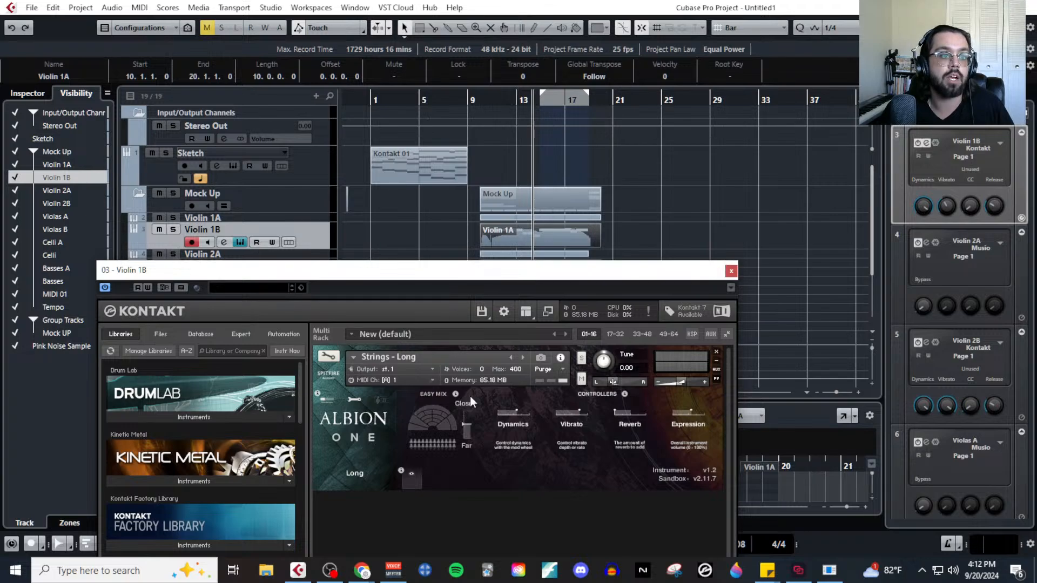
left_click(730, 271)
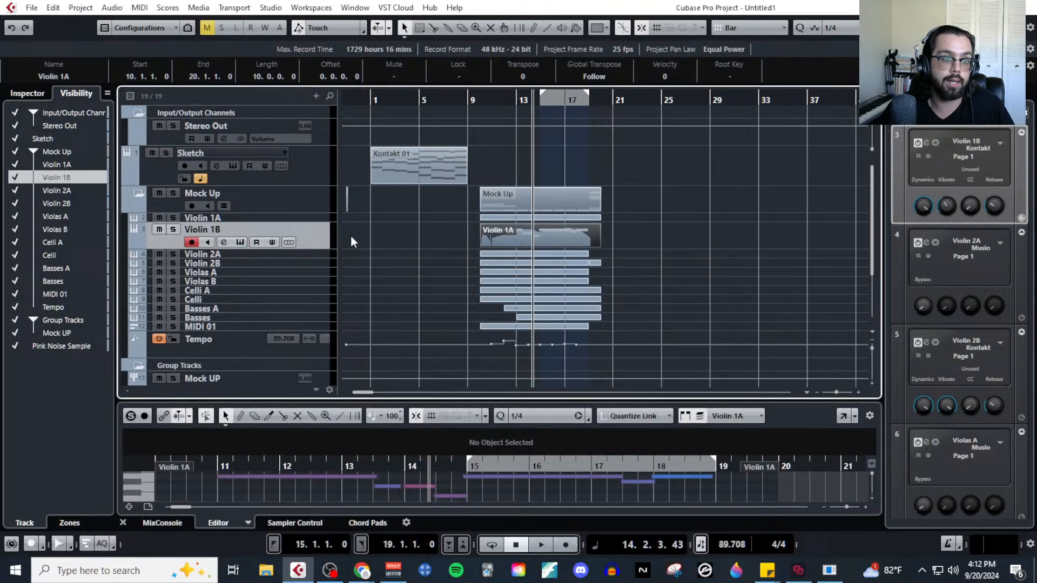
Inspect the CineStrings Core Violins I keyswitch articulations in the Violin 1A track's Musio instrument, and close its window.
left_click(327, 219)
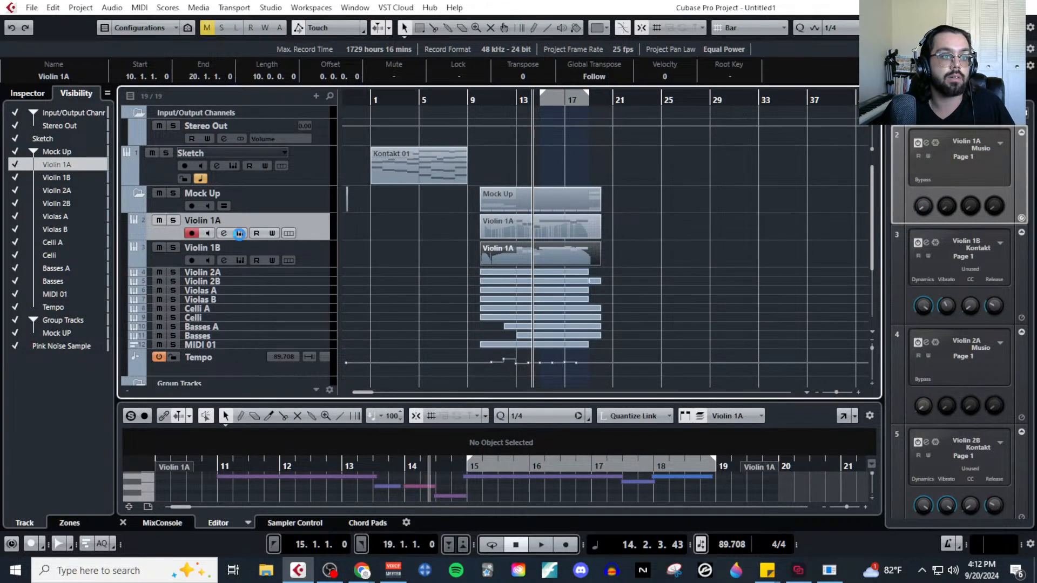
left_click(240, 233)
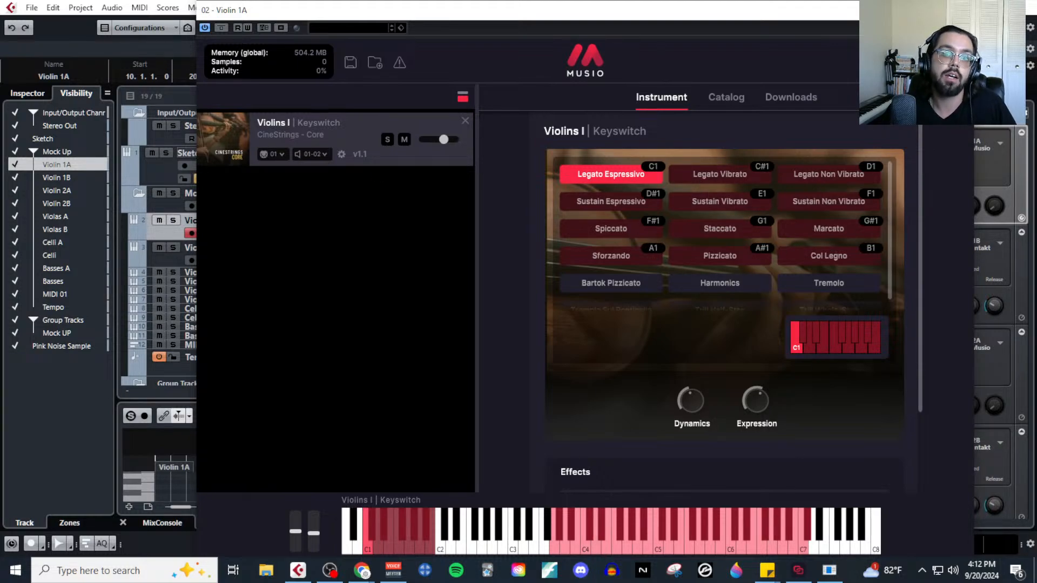
left_click(961, 9)
Review the Violin 1B track's Kontakt instrument once more and close its window.
left_click(308, 248)
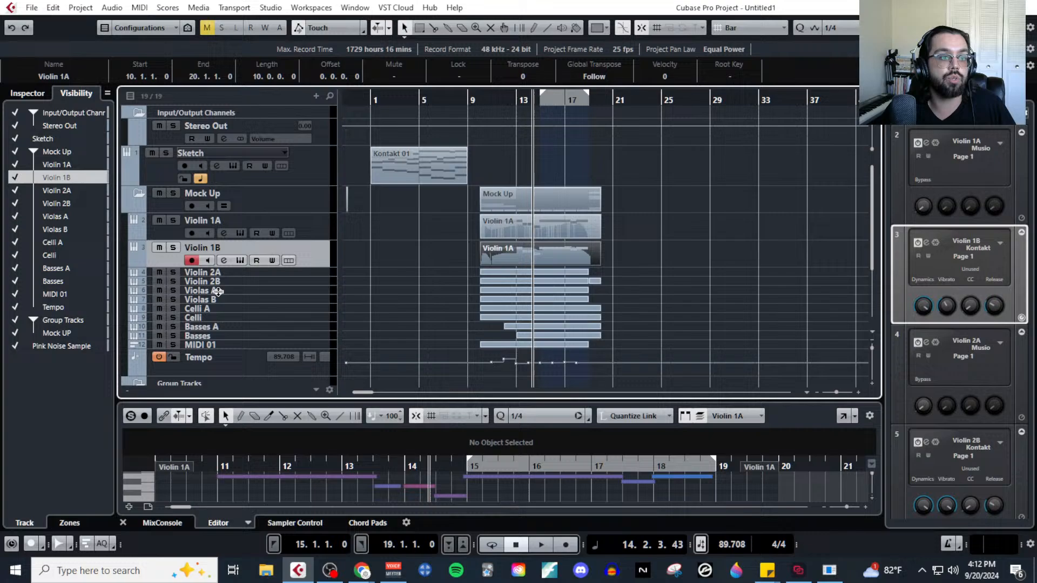
left_click(240, 262)
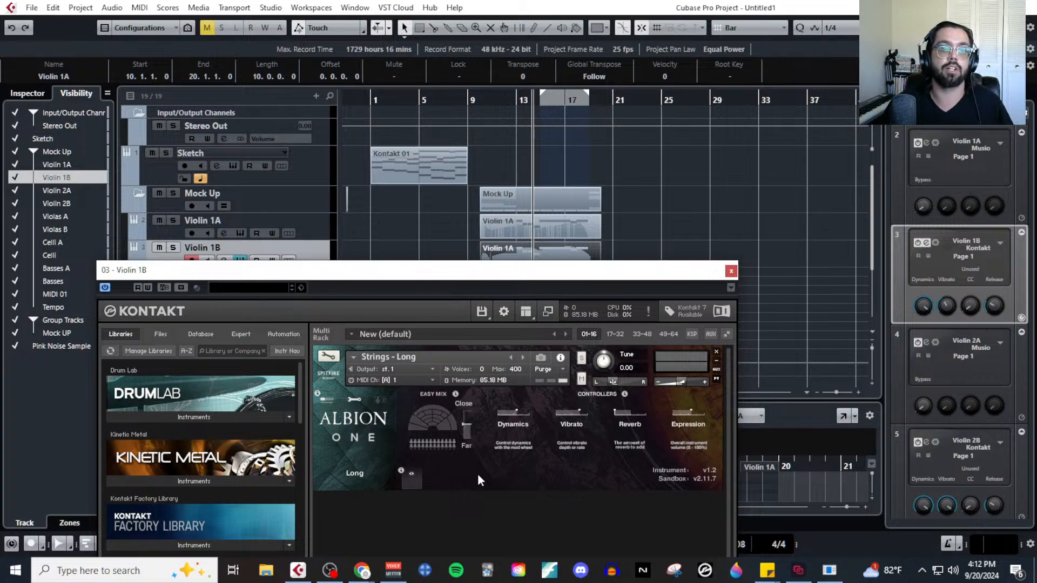
left_click(730, 271)
Reopen the Violin 1B track's Kontakt instrument, reposition its window and list the instruments of the Albion ONE library.
left_click(328, 233)
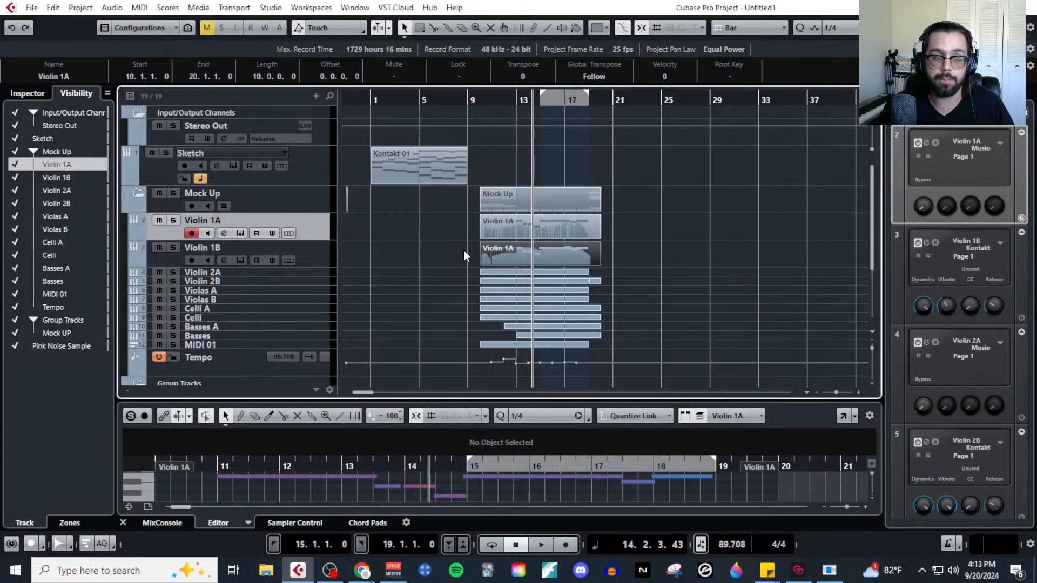
left_click(239, 259)
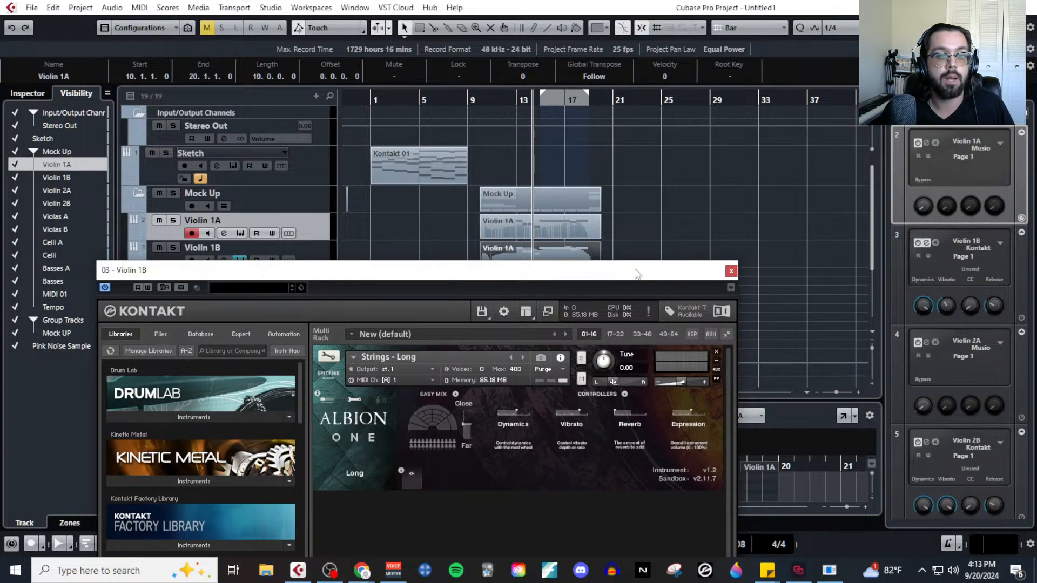
left_click_drag(637, 274, 727, 61)
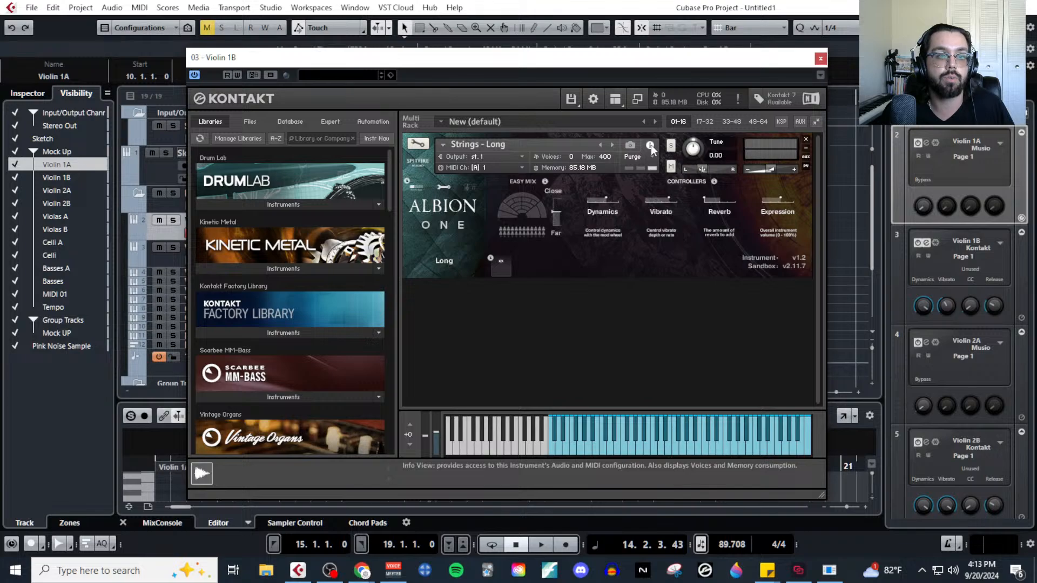
scroll(320, 398, "down", 10)
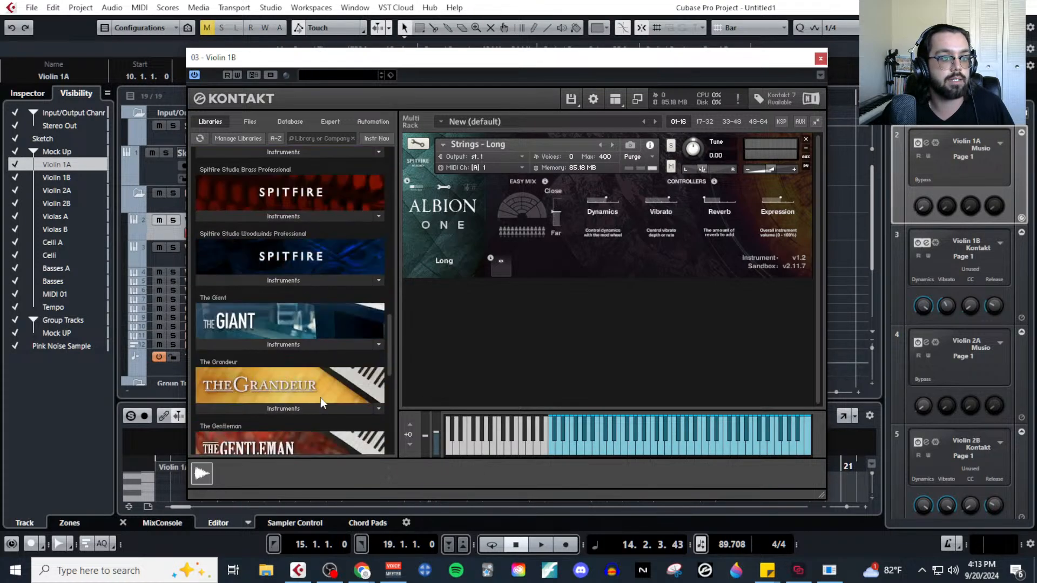
scroll(319, 398, "down", 5)
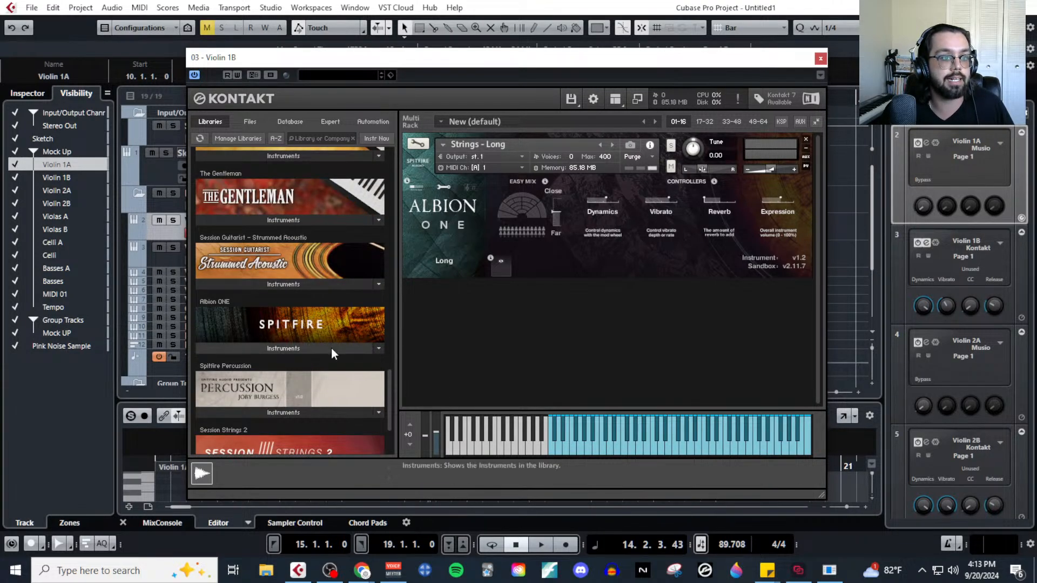
left_click(331, 347)
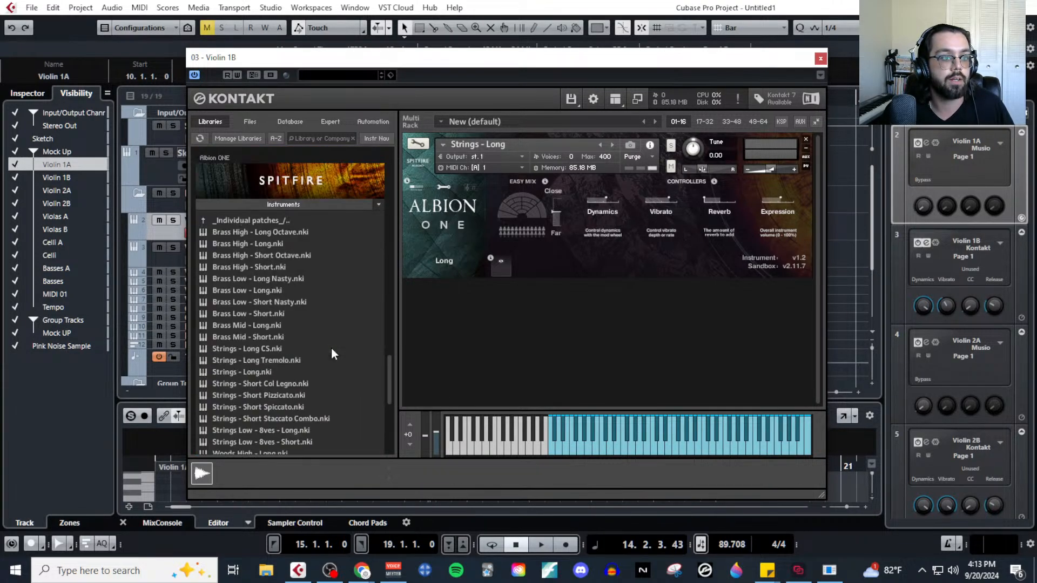
Collapse the Albion ONE instrument list and open the library's AlbionONE_UserManual.pdf.
right_click(275, 233)
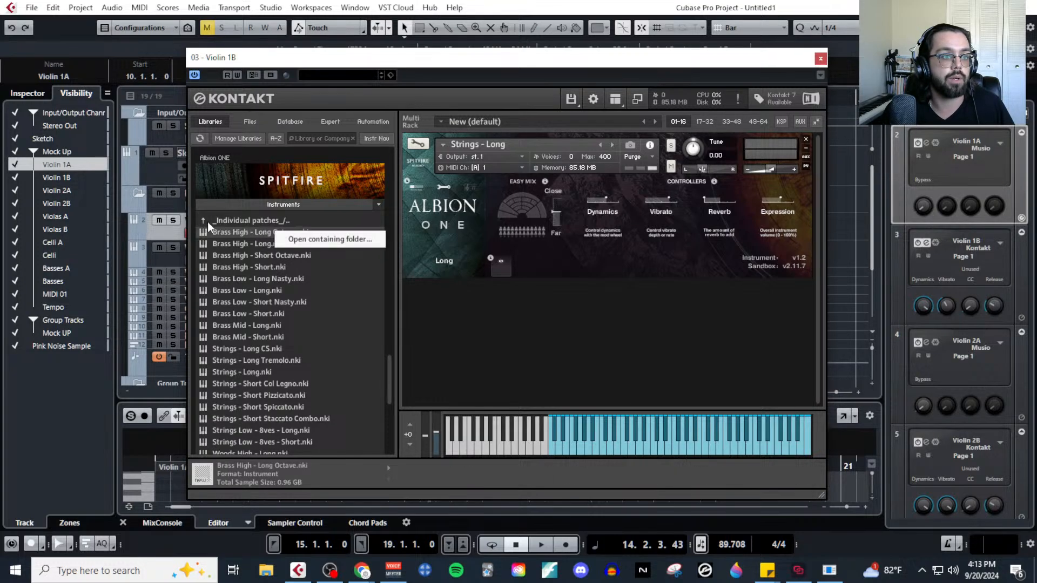
left_click(380, 205)
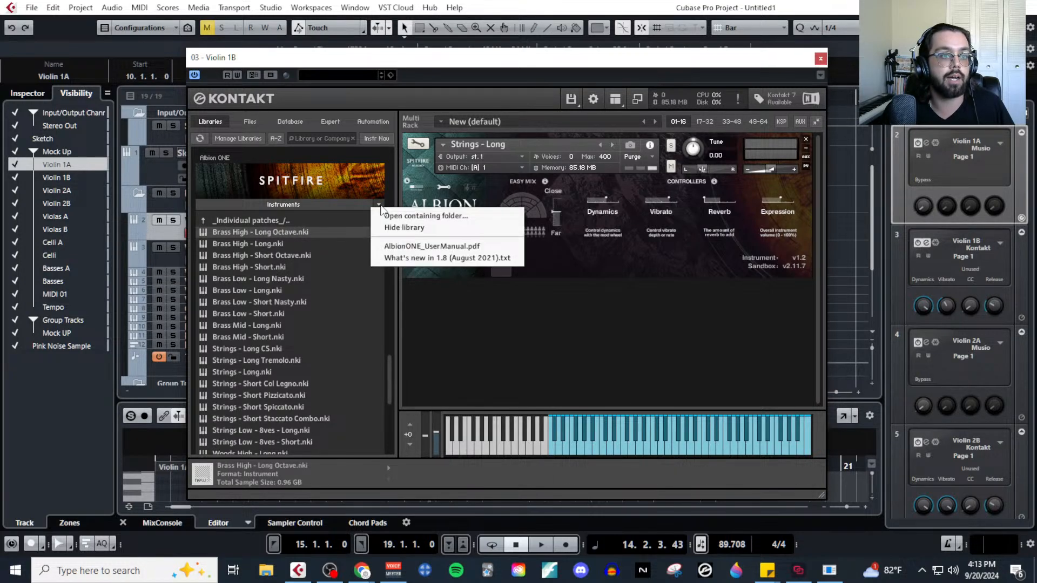
left_click(342, 206)
left_click(380, 257)
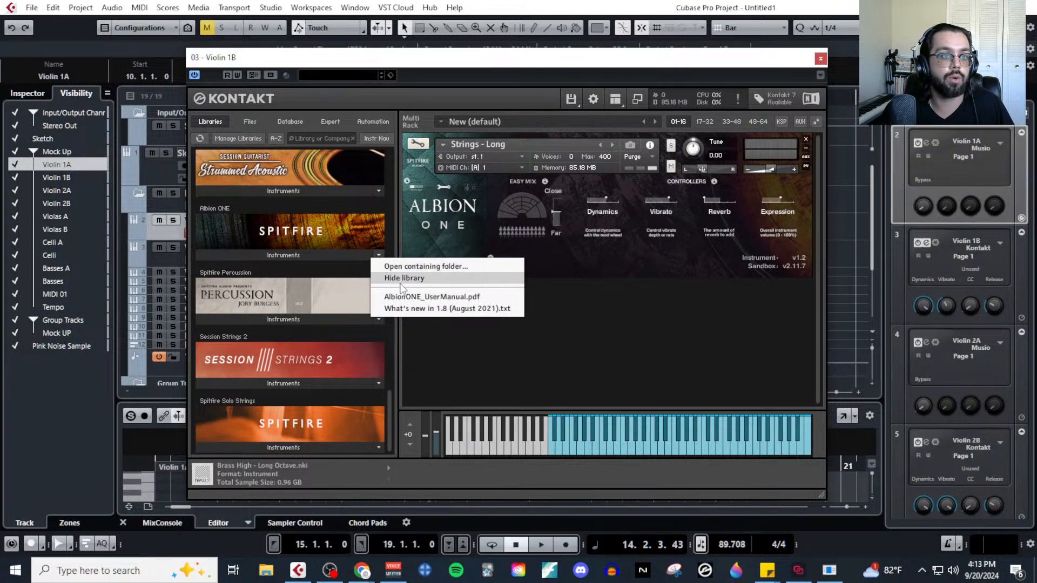
left_click(453, 299)
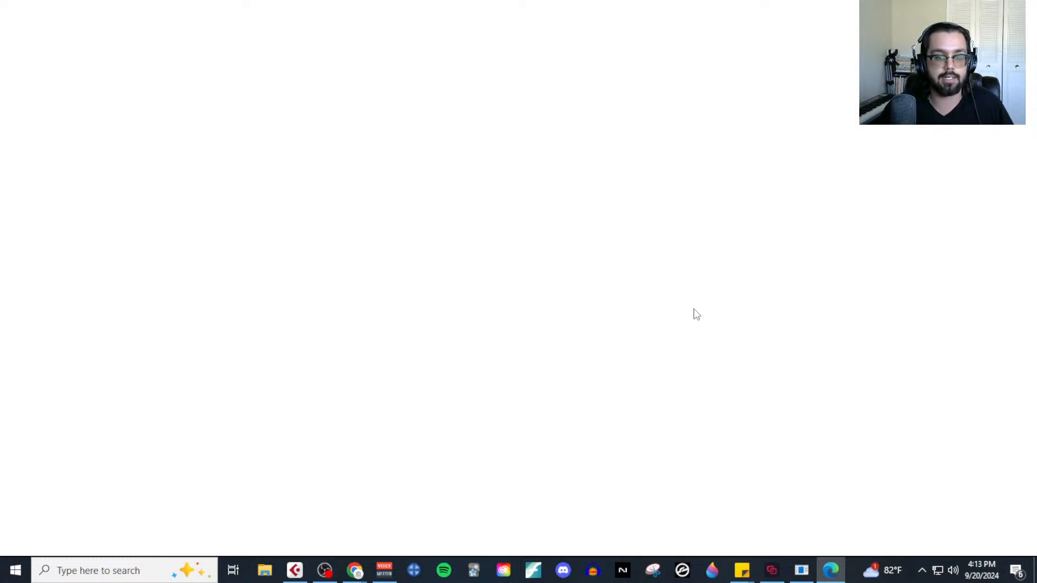
Browse the opening pages of the Albion ONE user manual, including its folder structure section.
mouse_move(829, 577)
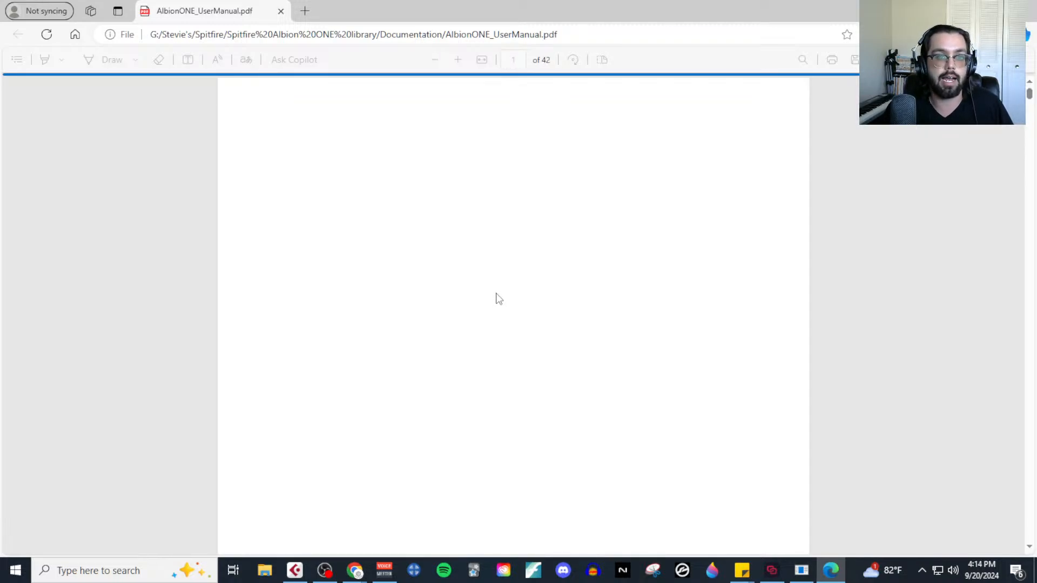
scroll(531, 340, "down", 19)
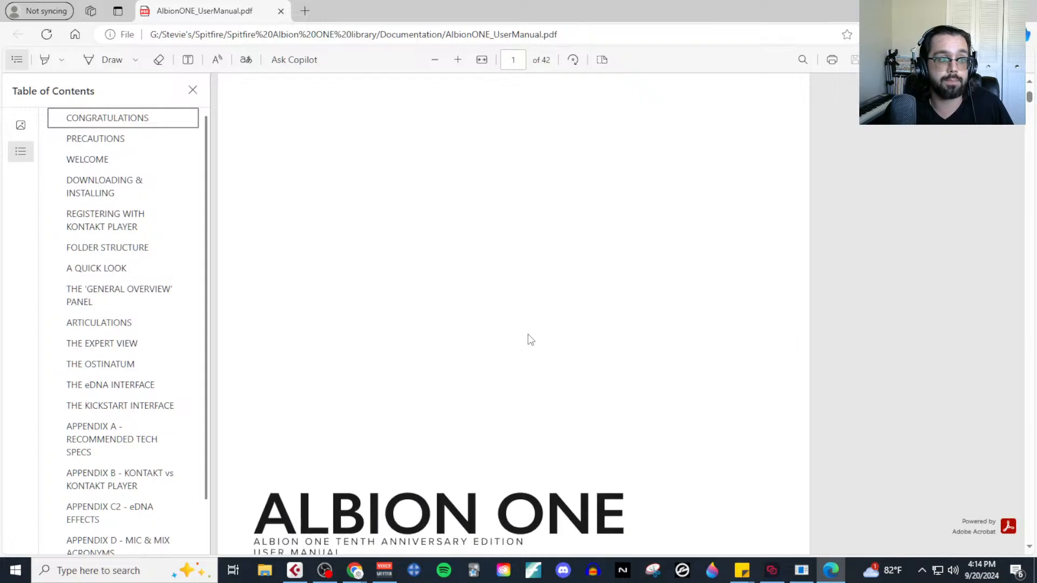
scroll(531, 340, "down", 20)
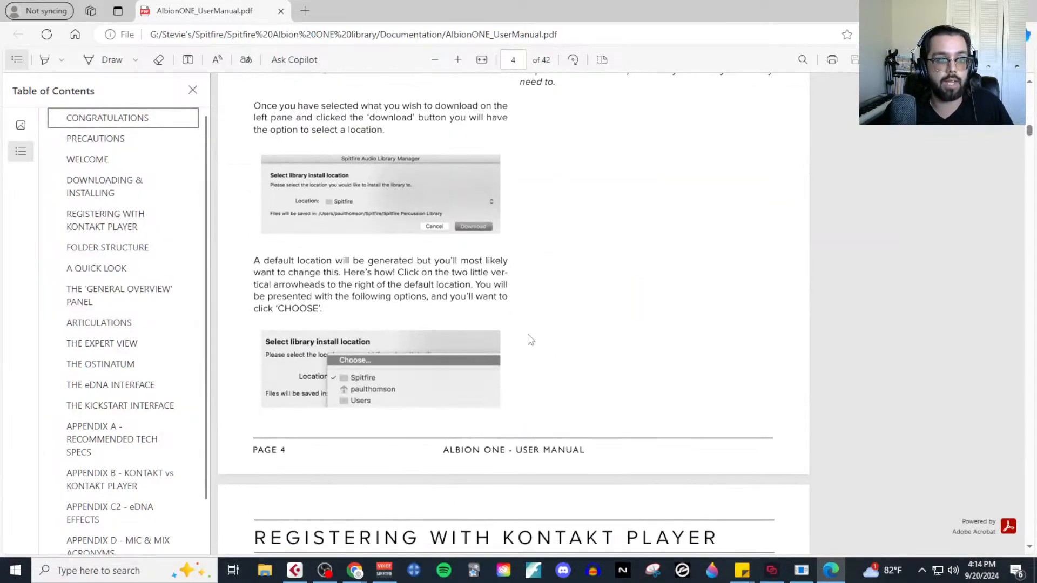
scroll(529, 338, "down", 20)
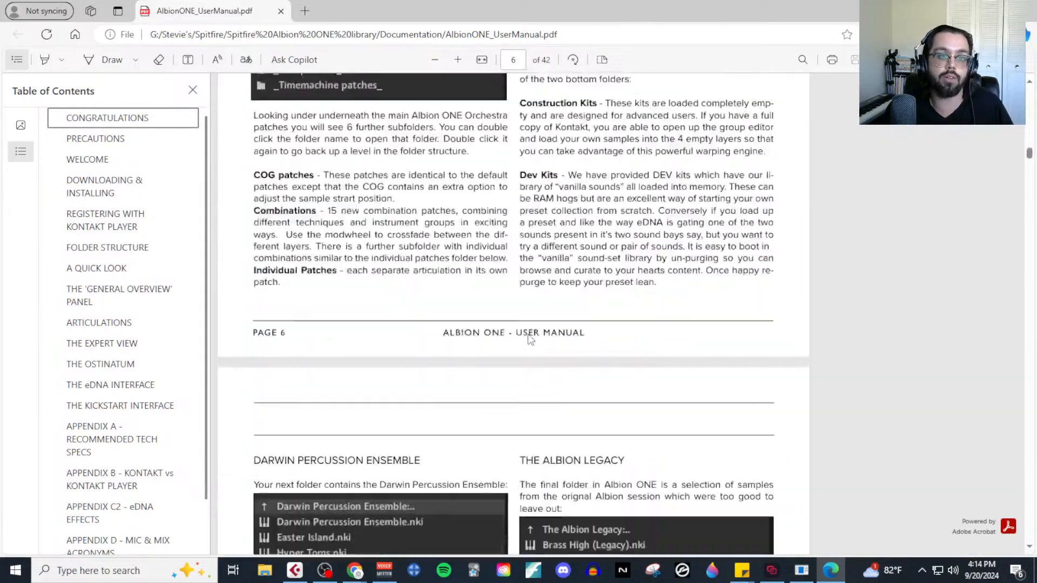
scroll(529, 338, "down", 20)
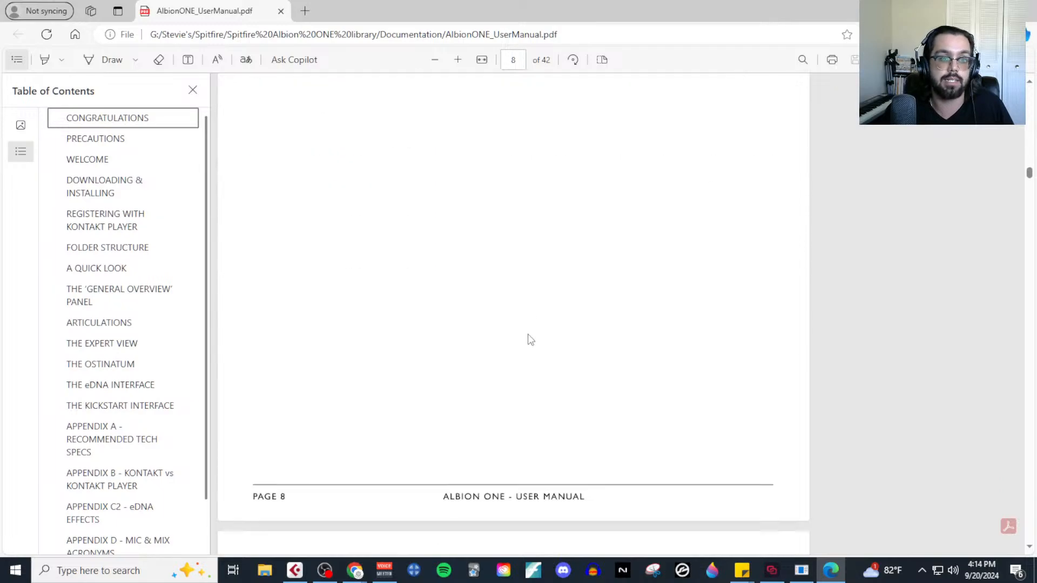
scroll(527, 334, "down", 10)
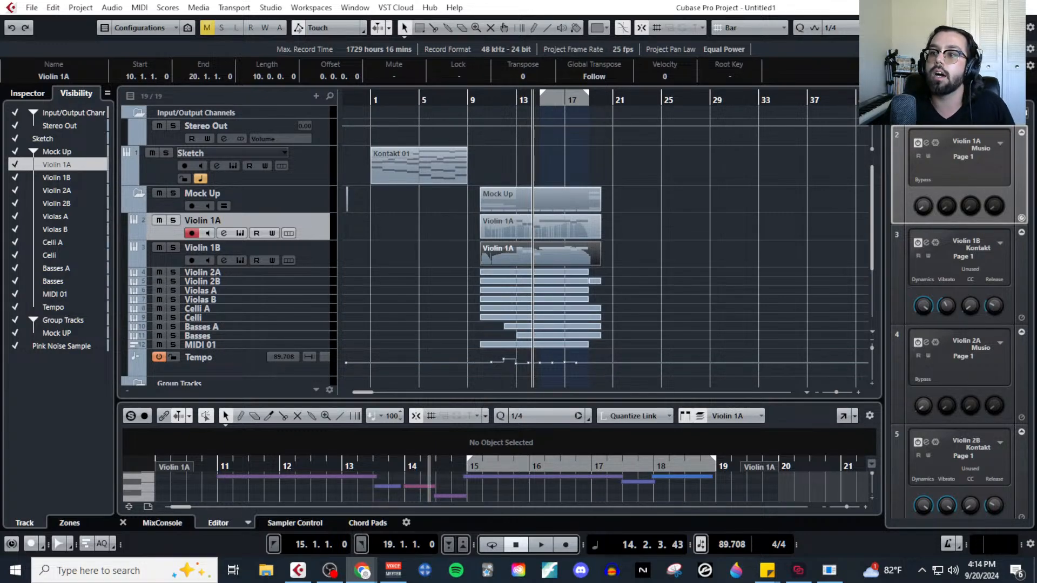
Switch to Chrome and open the Emotions & Music Class page of the Tabletop Composer website in a maximized window.
left_click_drag(1036, 102, 316, 74)
left_click(435, 225)
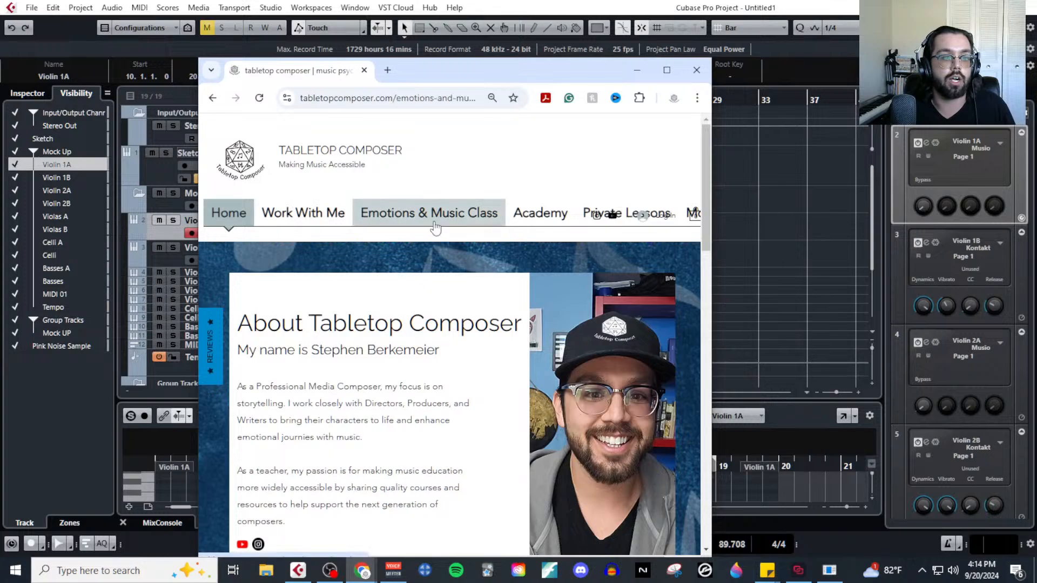
left_click(663, 71)
Read through the Emotions & Music course page, covering its description, roadmap, Week 1 curriculum and testimonials.
scroll(512, 466, "down", 3)
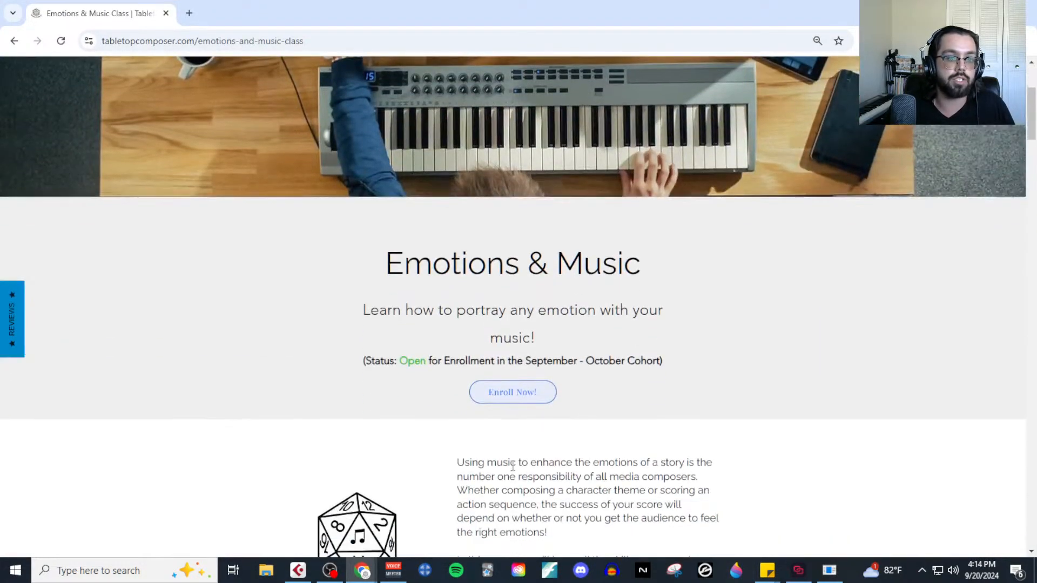
scroll(662, 482, "down", 2)
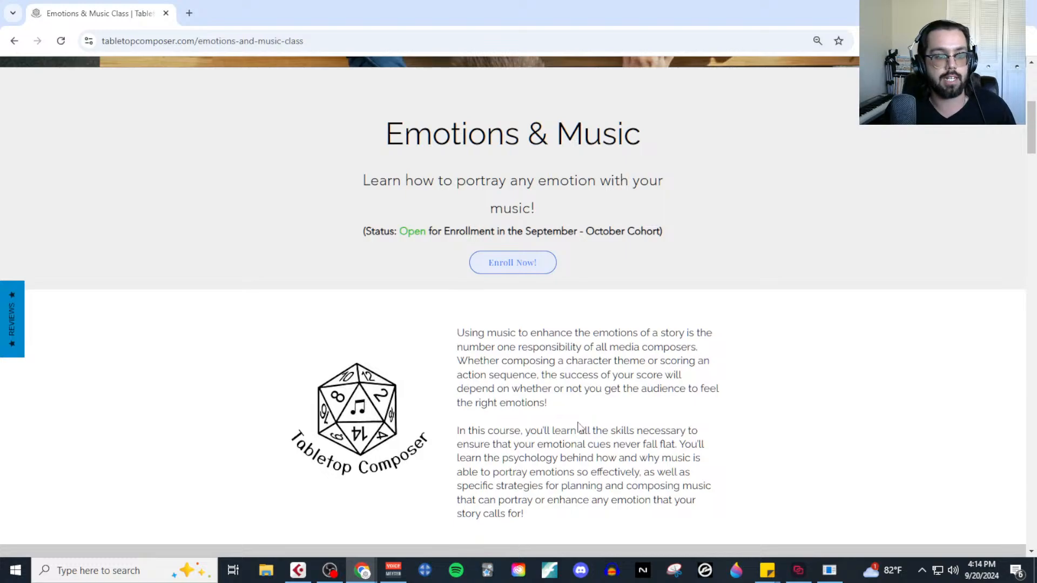
scroll(579, 425, "down", 8)
scroll(582, 426, "down", 12)
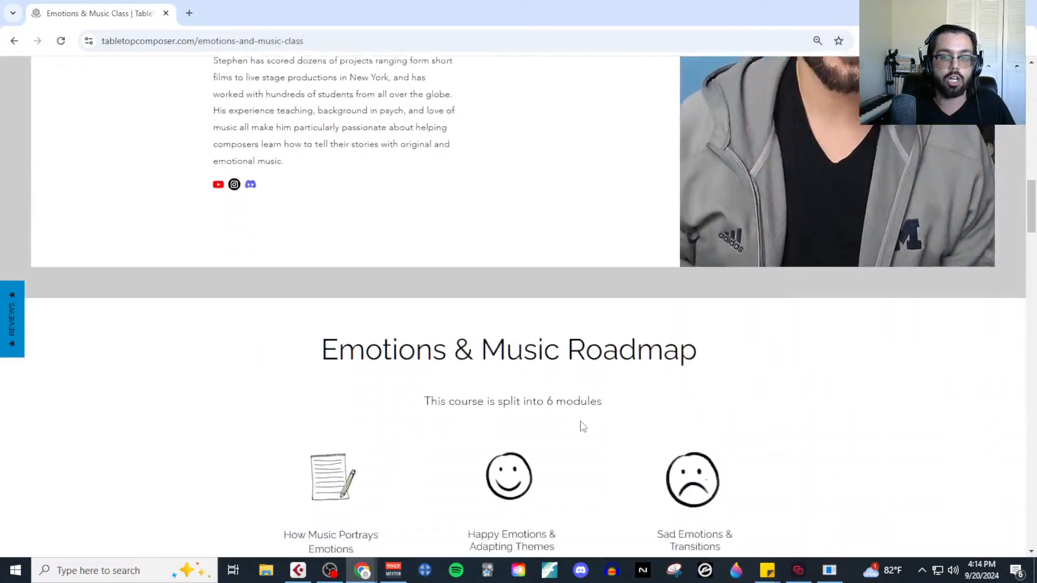
scroll(579, 436, "down", 9)
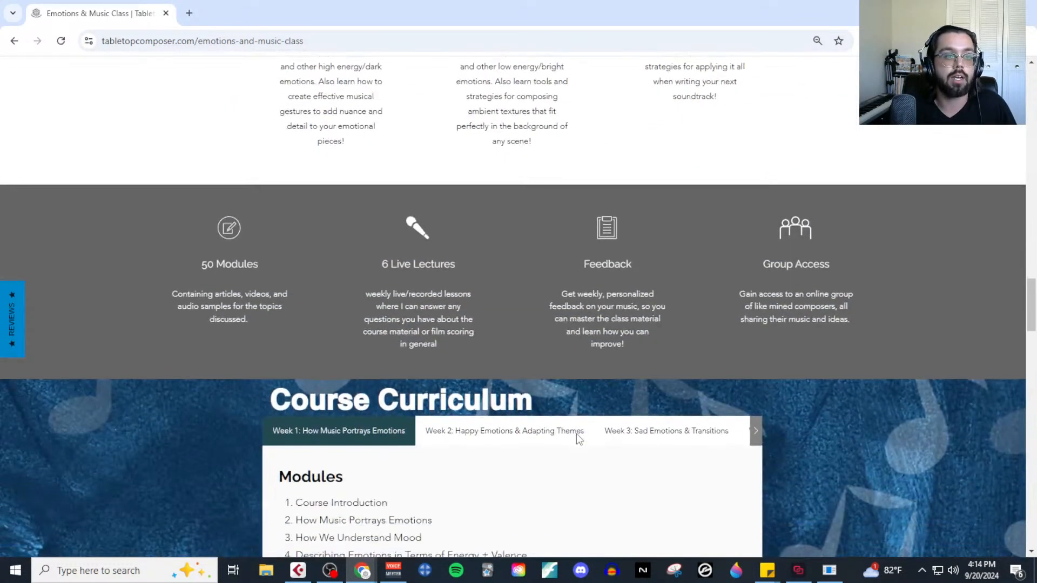
scroll(575, 432, "down", 3)
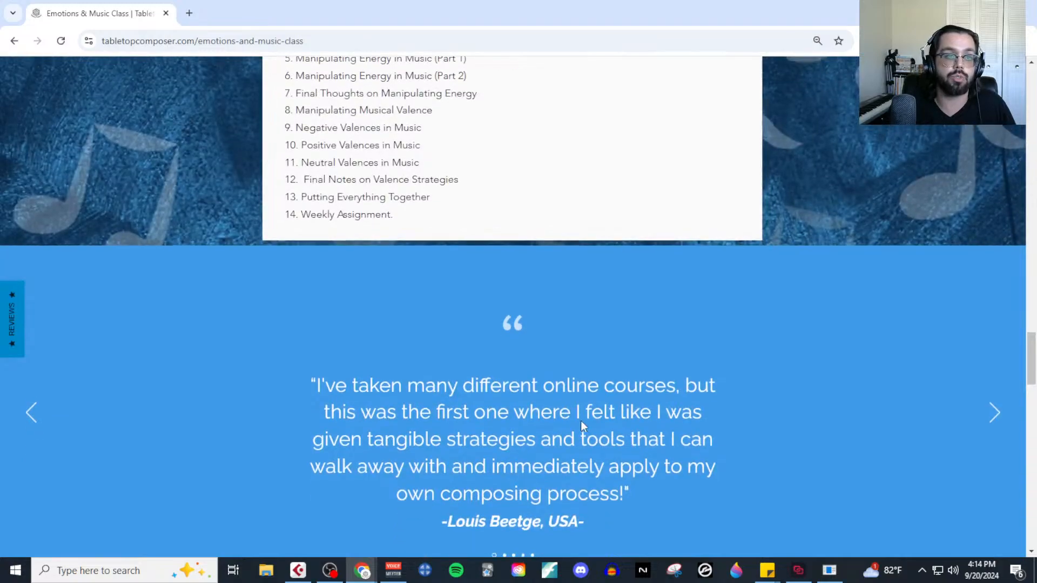
scroll(582, 420, "up", 4)
scroll(583, 427, "down", 2)
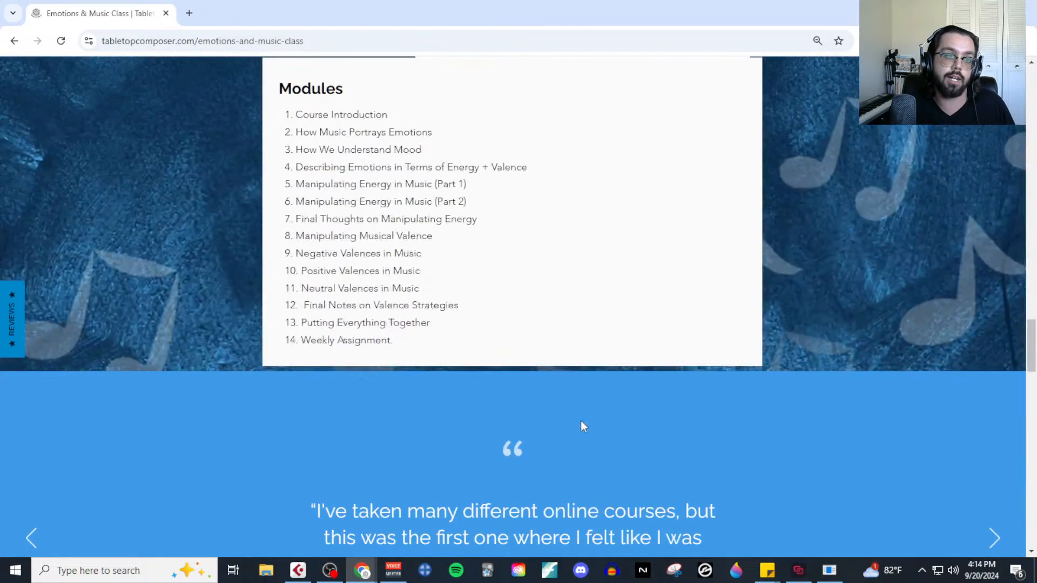
Review the Emotions & Music page's modules, course roadmap, instructor section, FAQ and testimonials, and close the page.
scroll(583, 427, "up", 2)
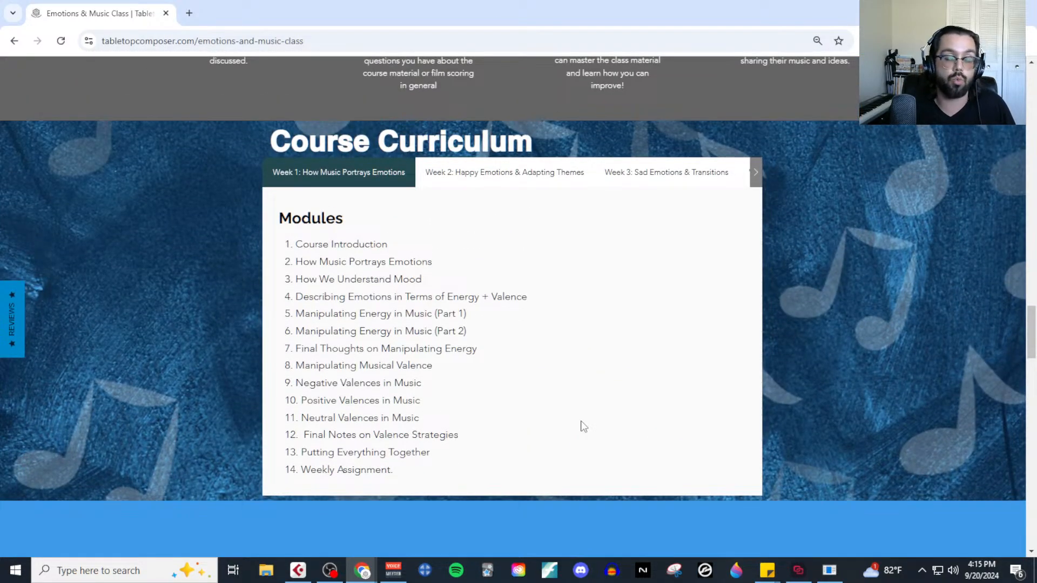
scroll(582, 425, "down", 2)
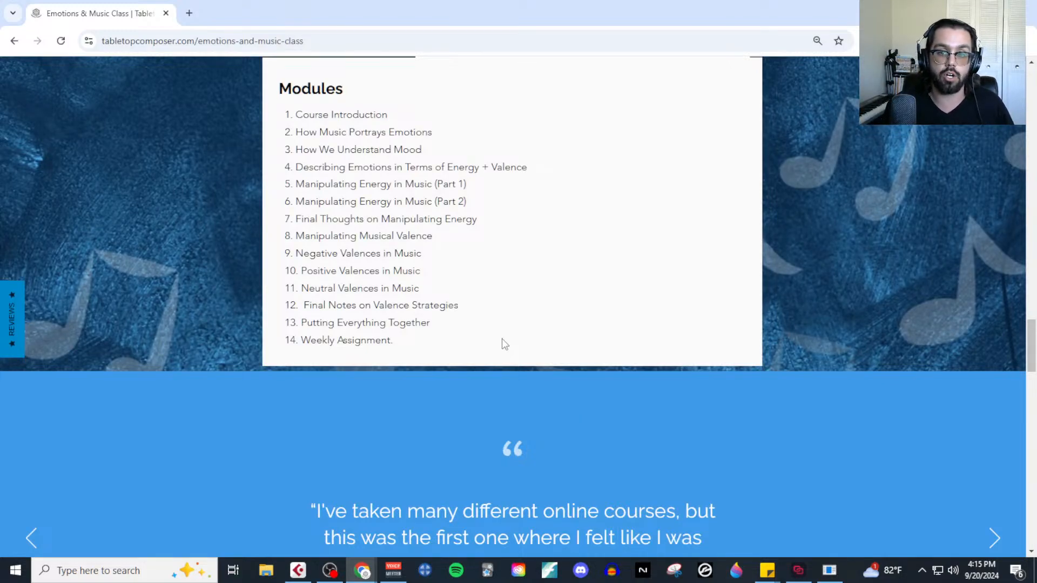
scroll(648, 292, "up", 1)
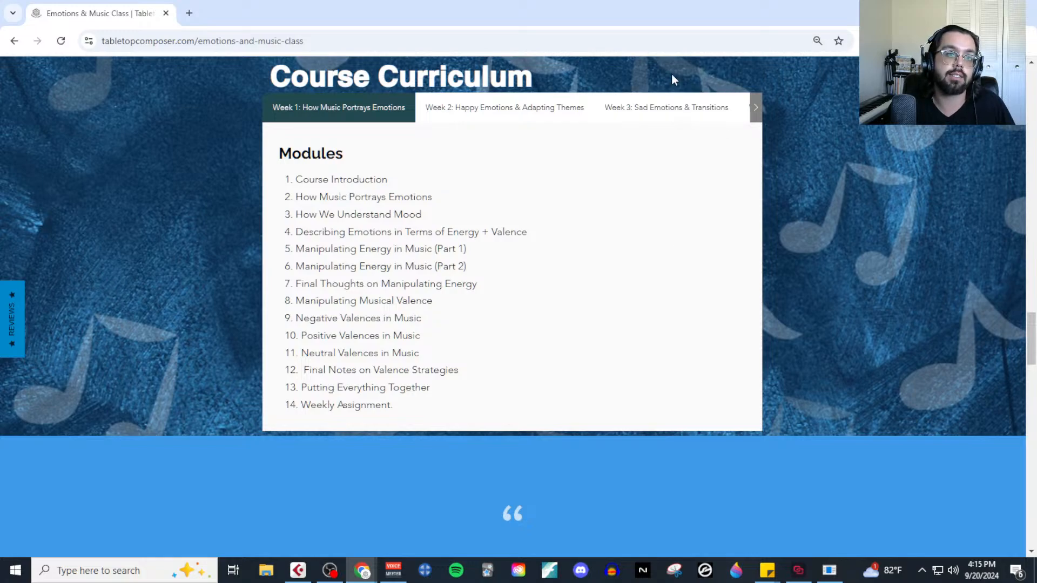
scroll(535, 340, "up", 1)
scroll(532, 344, "up", 20)
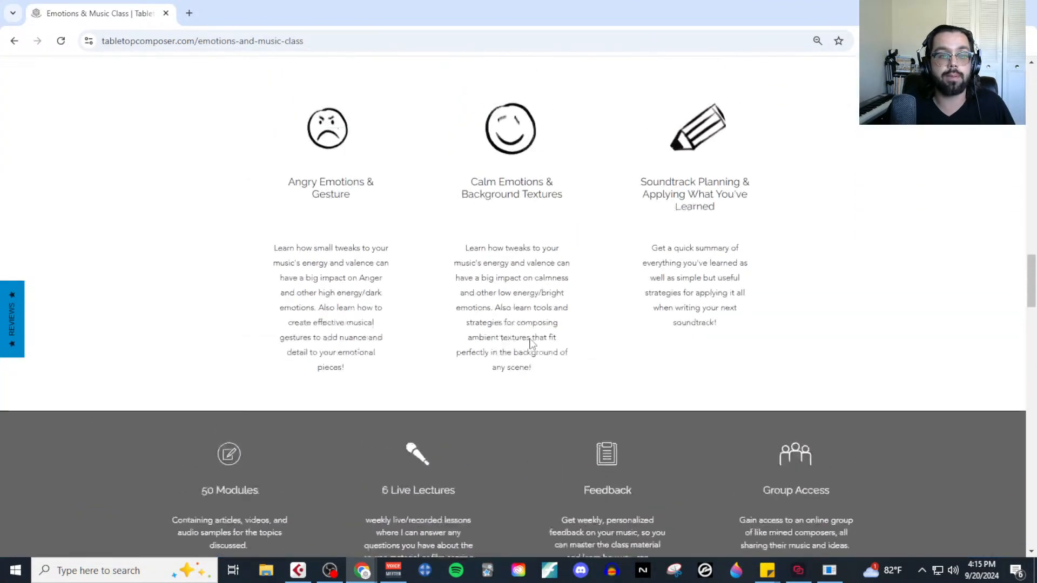
scroll(532, 344, "up", 7)
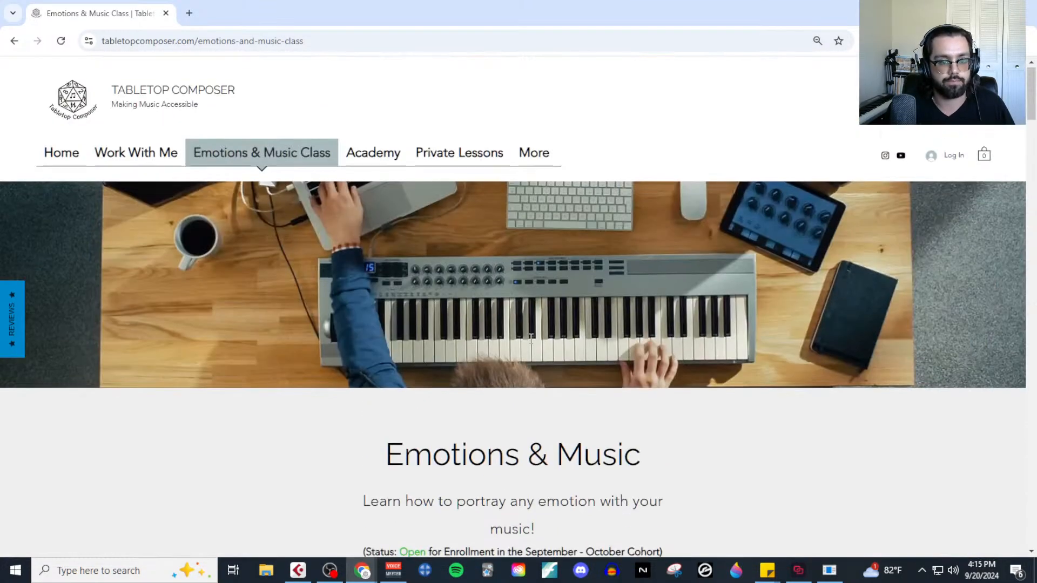
scroll(444, 354, "down", 5)
scroll(447, 358, "down", 18)
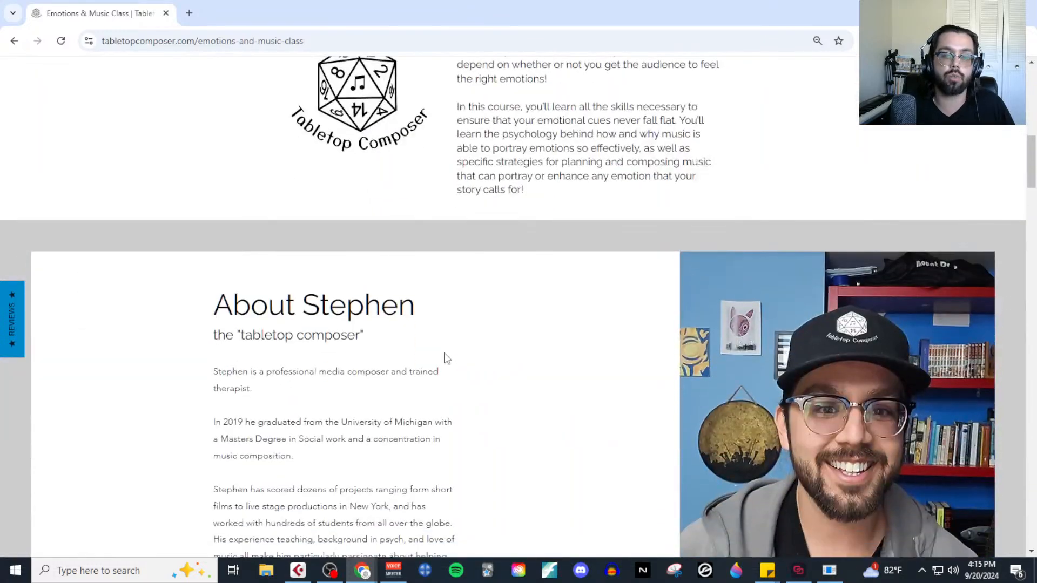
scroll(446, 358, "down", 20)
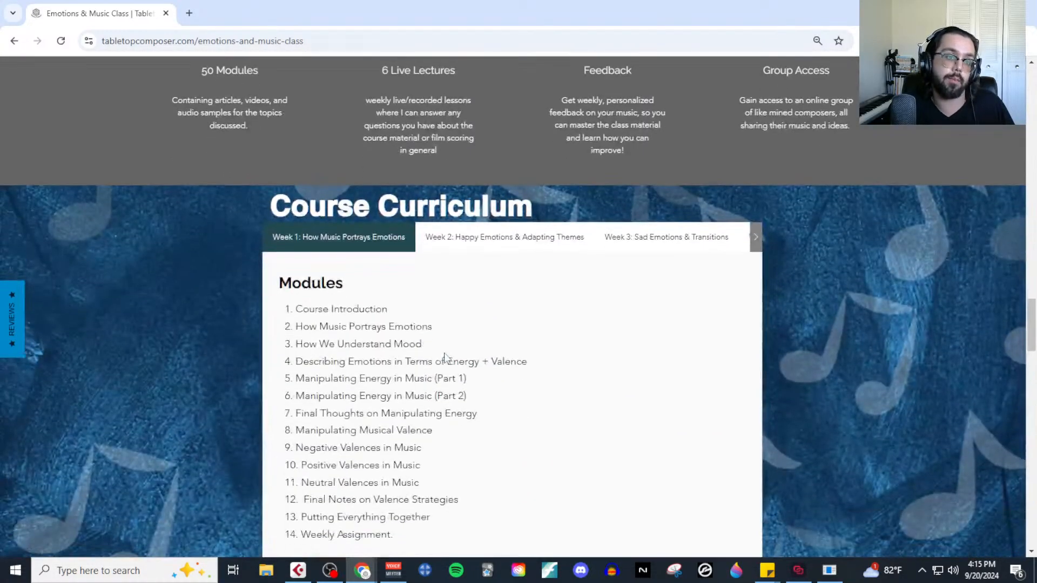
scroll(445, 354, "down", 15)
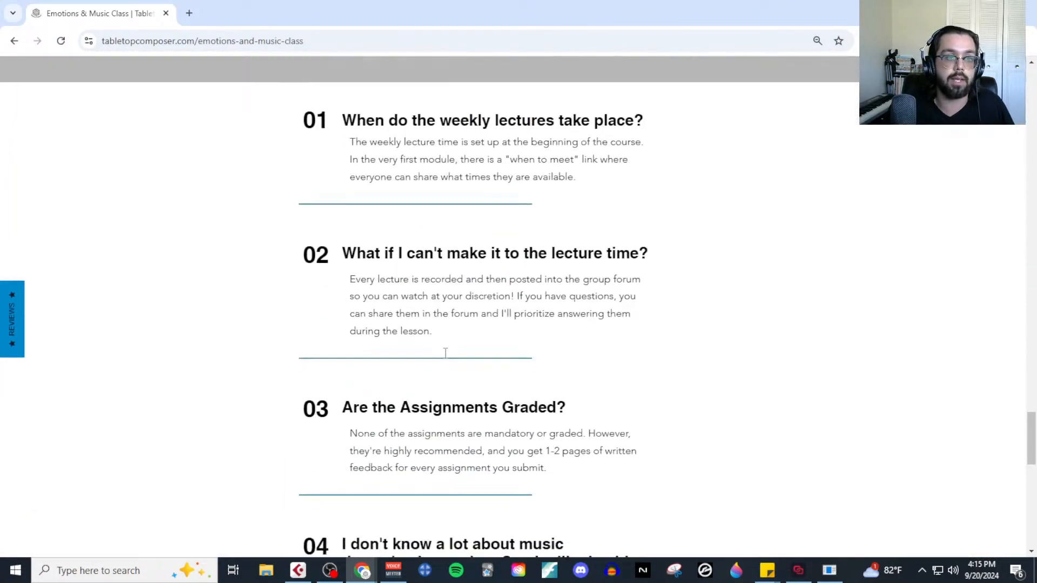
scroll(445, 353, "up", 20)
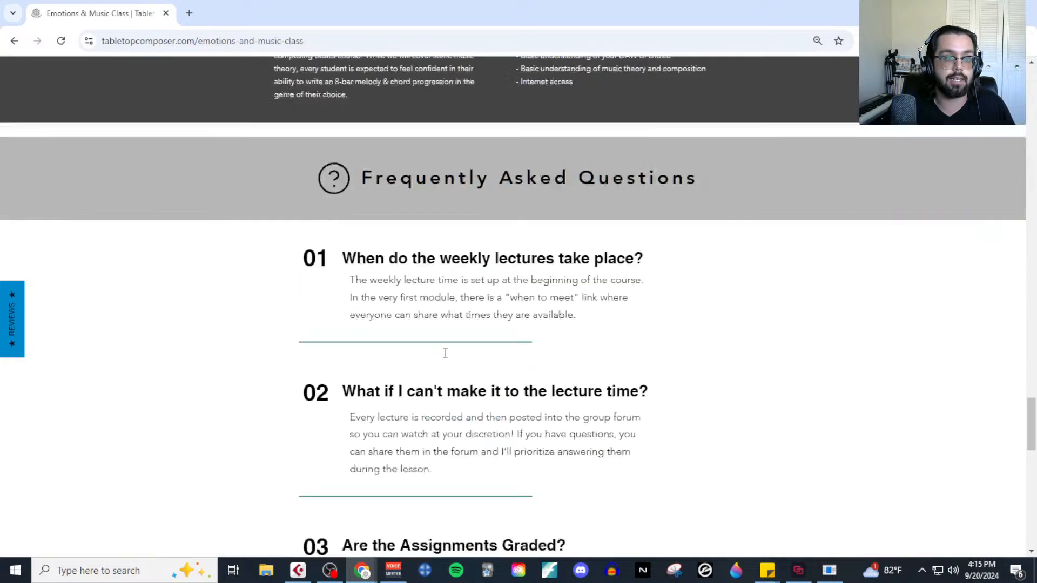
scroll(608, 370, "down", 6)
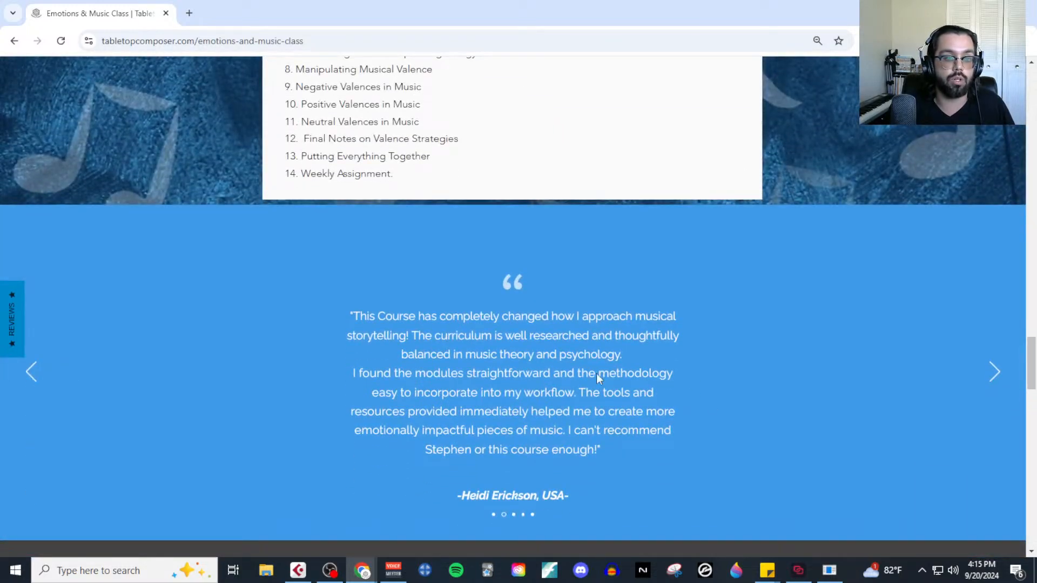
left_click(166, 13)
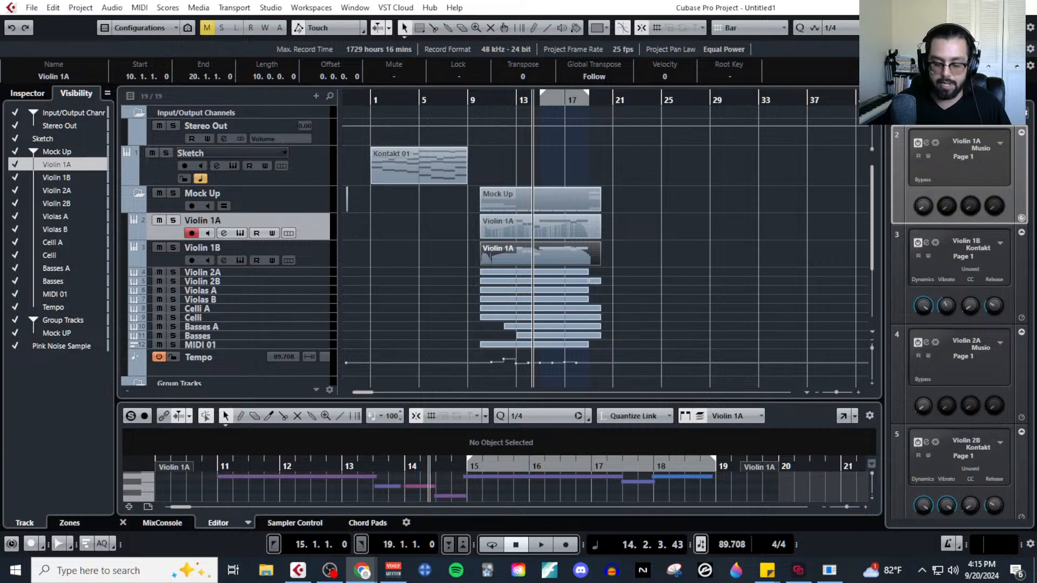
Show the Tabletop Composer website in a maximized Chrome window, view its Book Shop e-books, and close the browser.
left_click_drag(1036, 33, 591, 14)
left_click(789, 13)
mouse_move(534, 164)
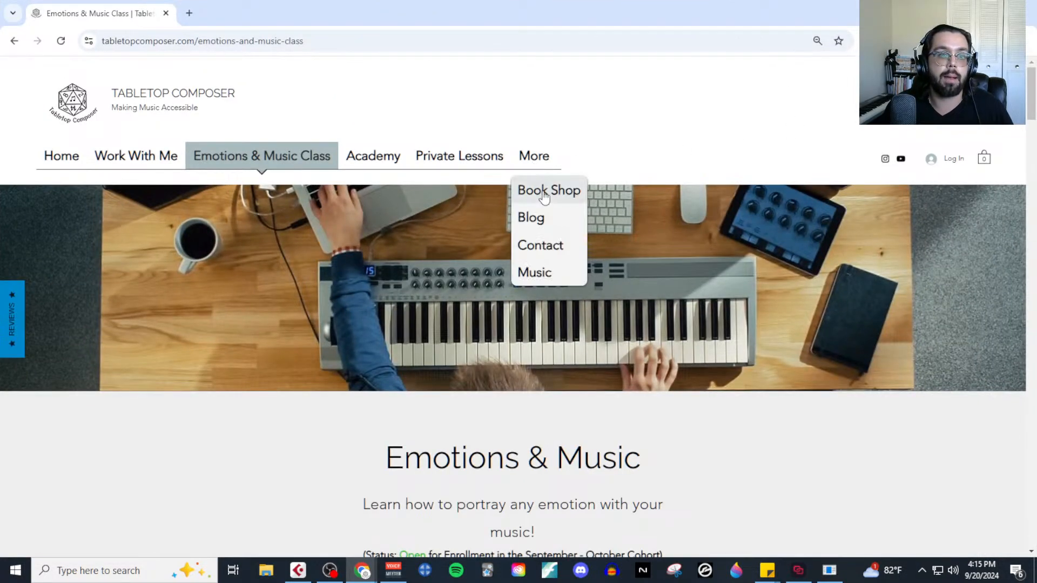
left_click(544, 194)
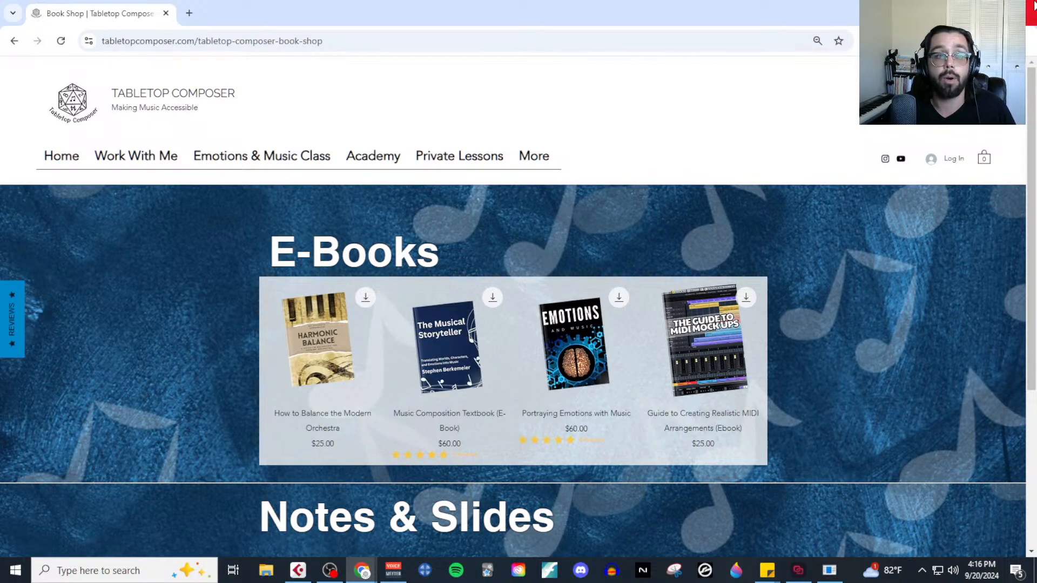
left_click(1033, 7)
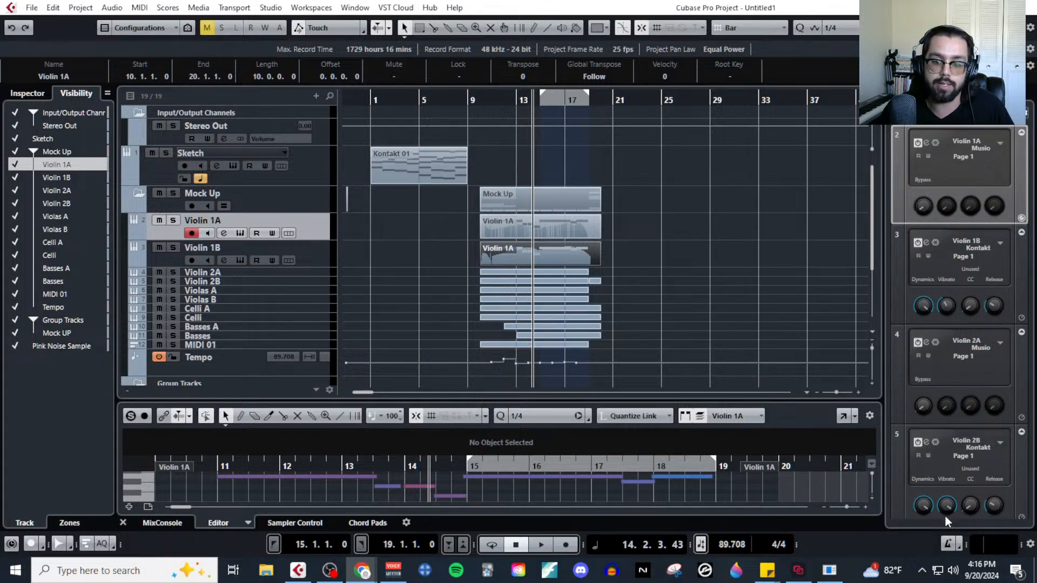
Check the system calendar for September 2024 and return to the Cubase project.
left_click(981, 570)
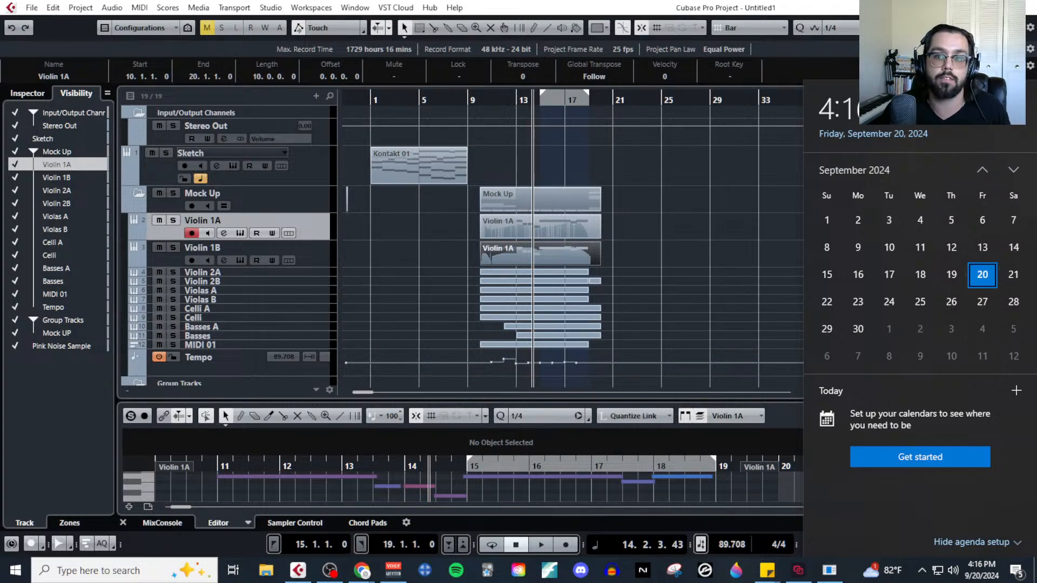
left_click(961, 48)
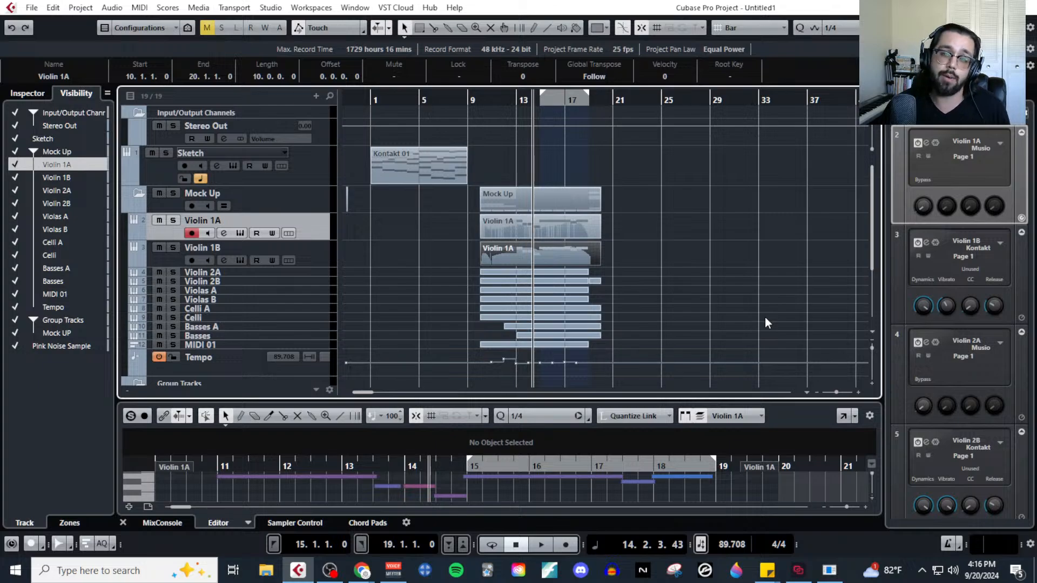